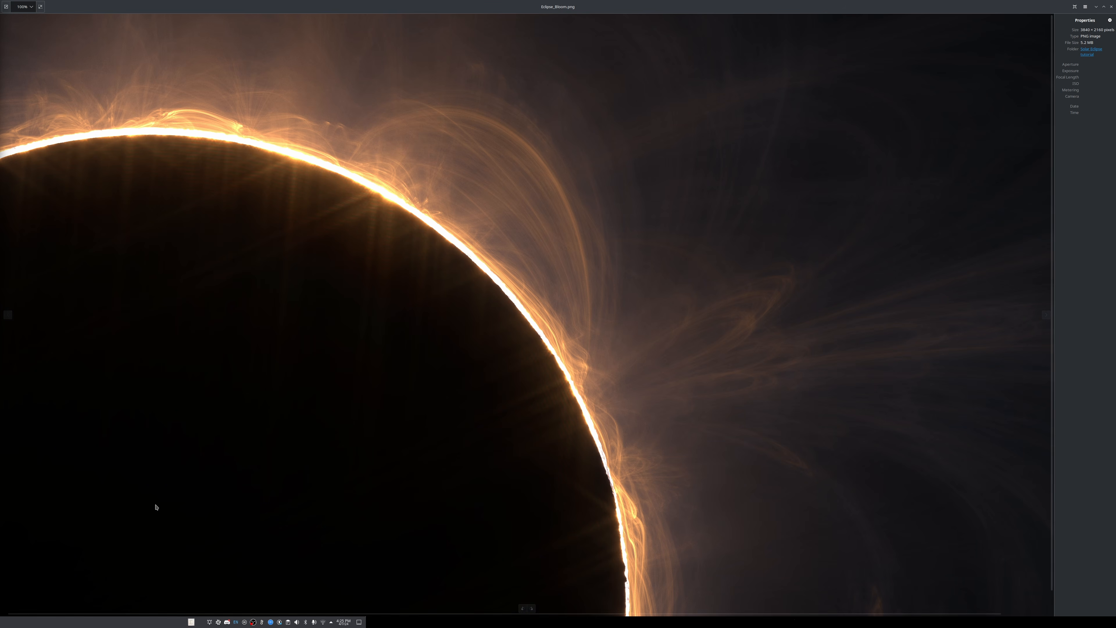
Examine the glowing rim and corona in the finished Eclipse_Bloom.png image.
scroll(586, 474, "up", 1, "ctrl")
scroll(585, 474, "down", 1, "ctrl")
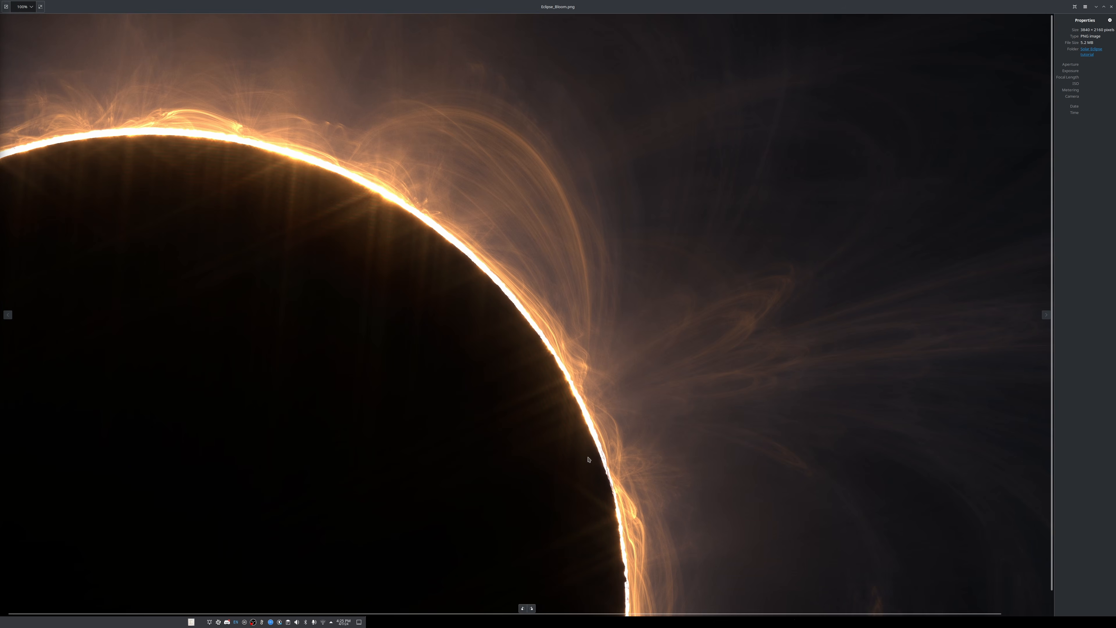
left_click_drag(576, 453, 571, 446)
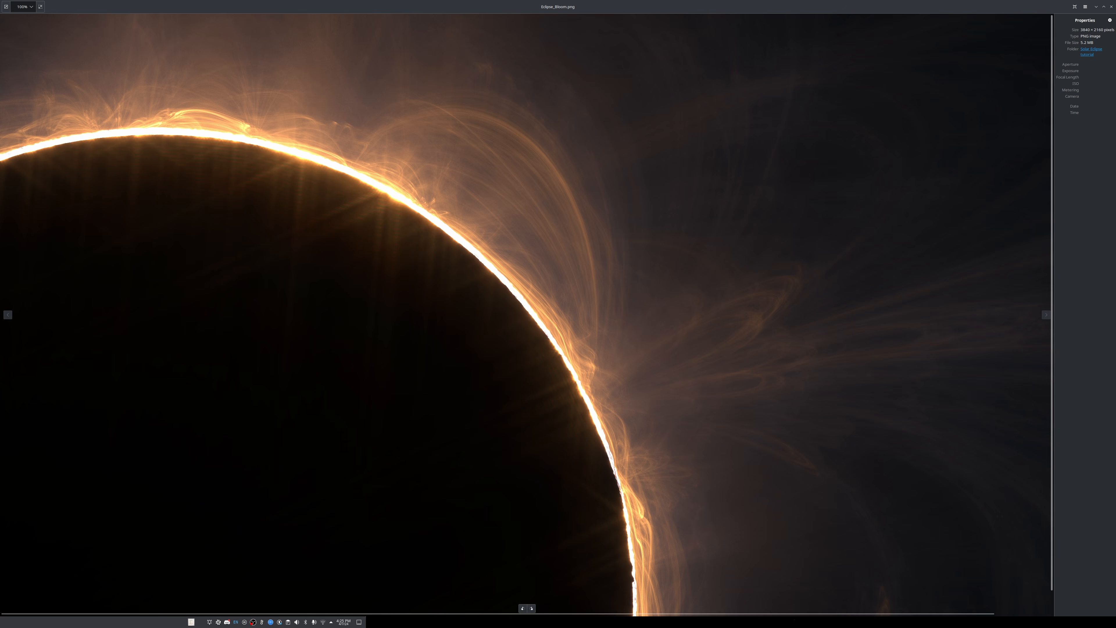
Switch to Blender, preview the finished eclipse scene in Rendered shading, and return the viewport to Solid shading.
key("alt+Tab")
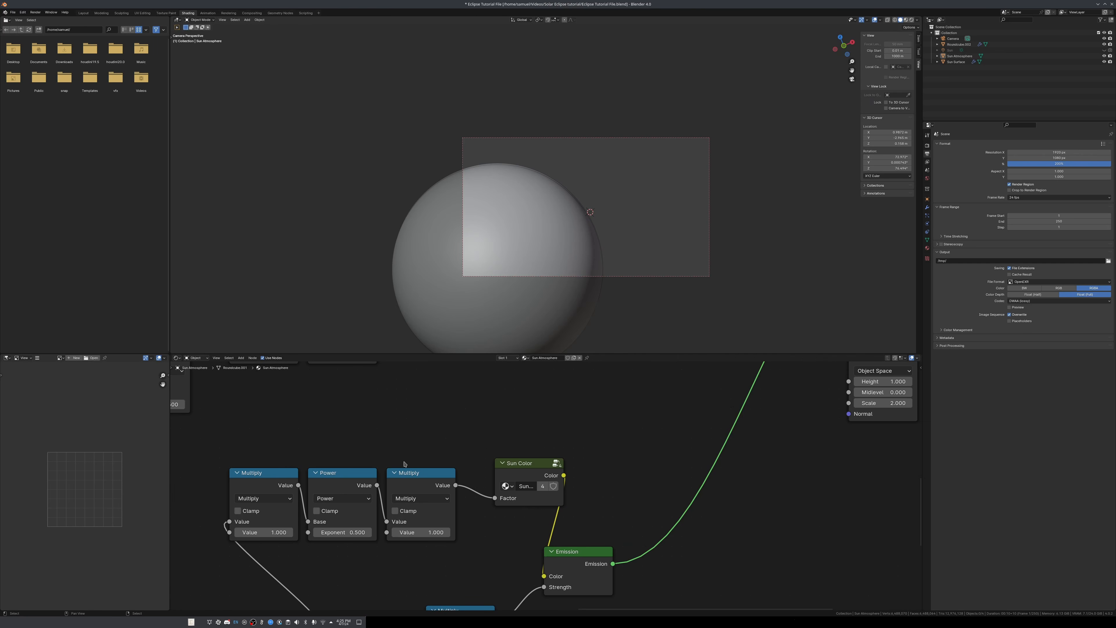
key("z")
left_click(631, 264)
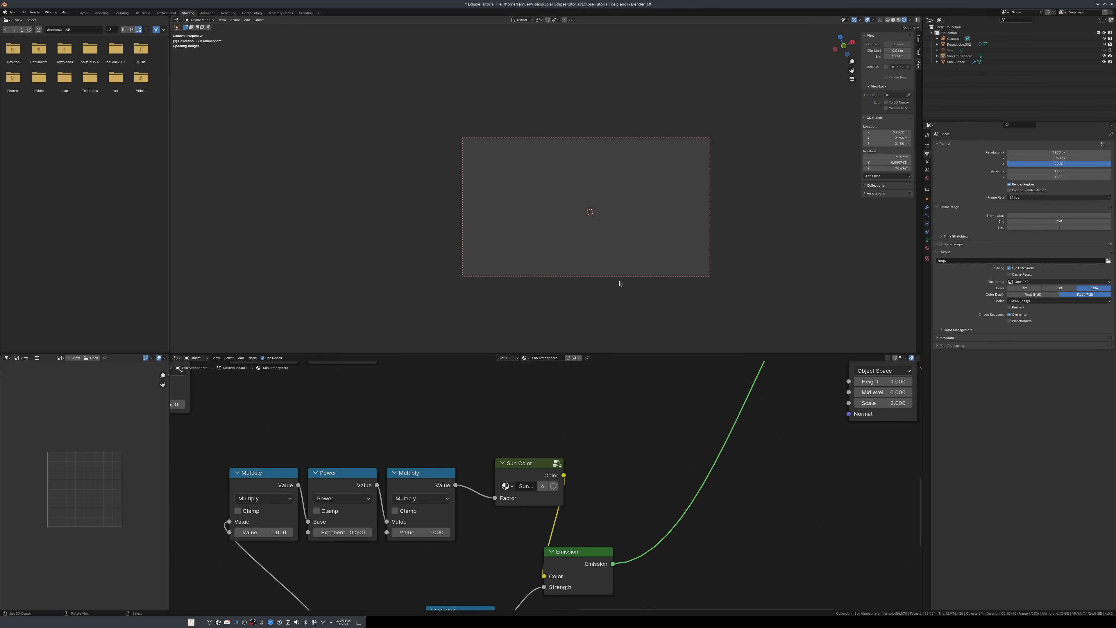
scroll(619, 295, "up", 3)
mouse_move(608, 261)
middle_mouse_down("shift")
mouse_move(572, 232)
mouse_move(584, 238)
middle_mouse_up("shift")
scroll(580, 239, "up", 1)
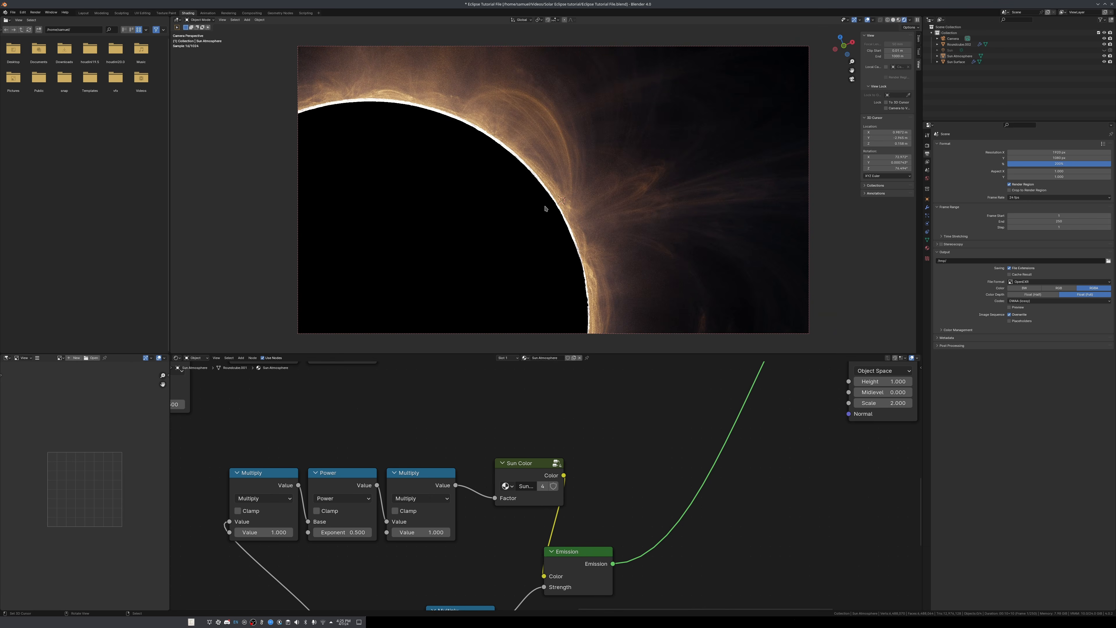
scroll(545, 208, "down", 2)
key("z")
left_click(614, 231)
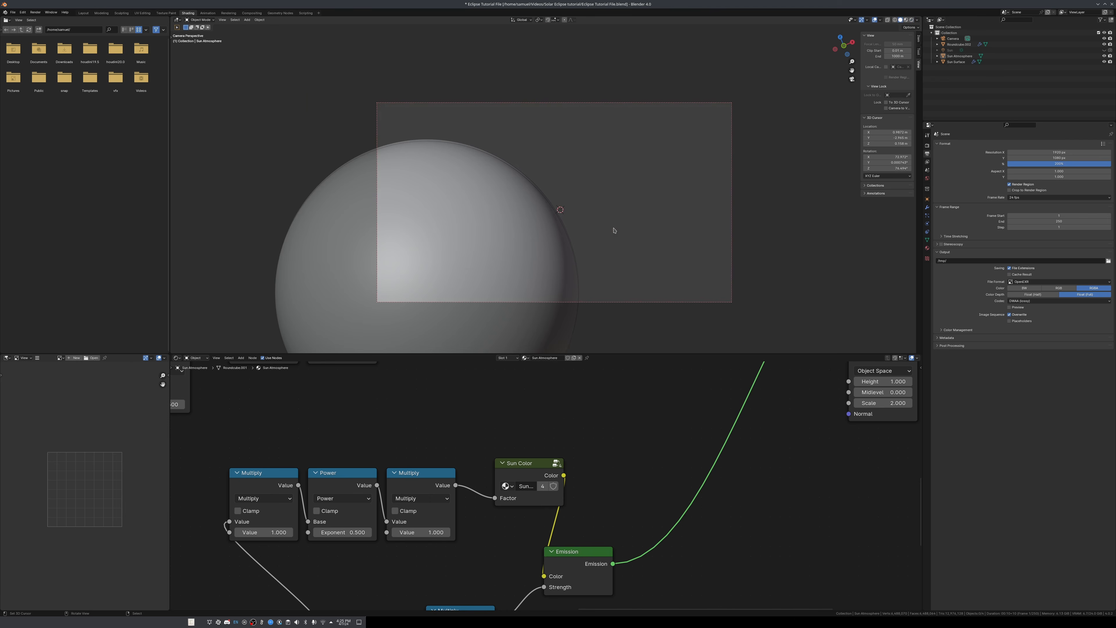
middle_click_drag(589, 219, 581, 232, "shift")
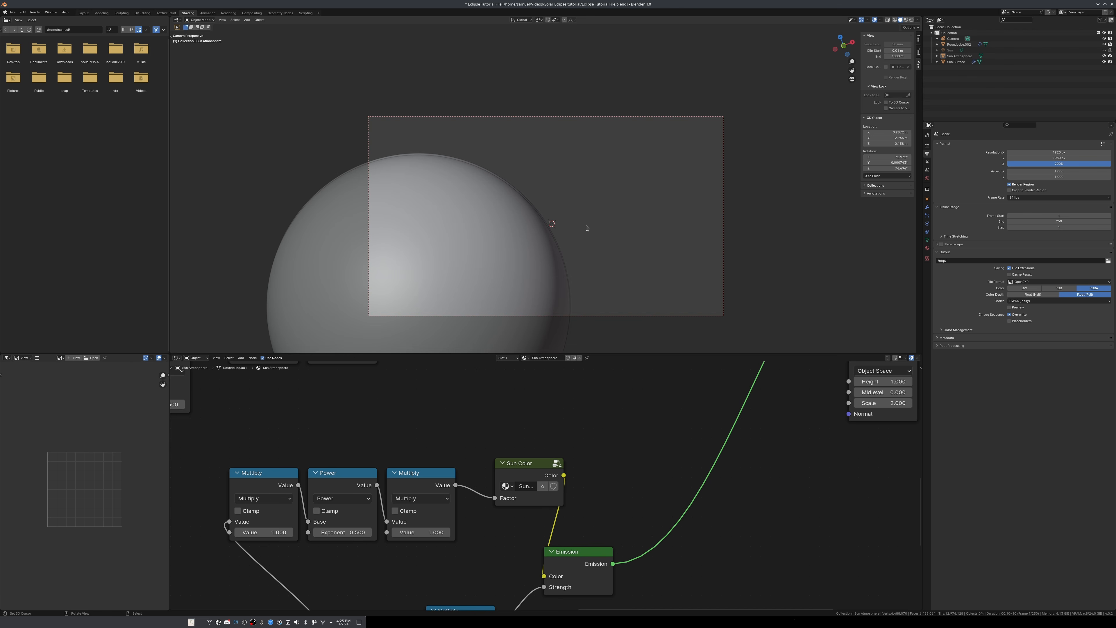
Save the eclipse tutorial file and start a new Blender file.
key("ctrl+s")
left_click(13, 12)
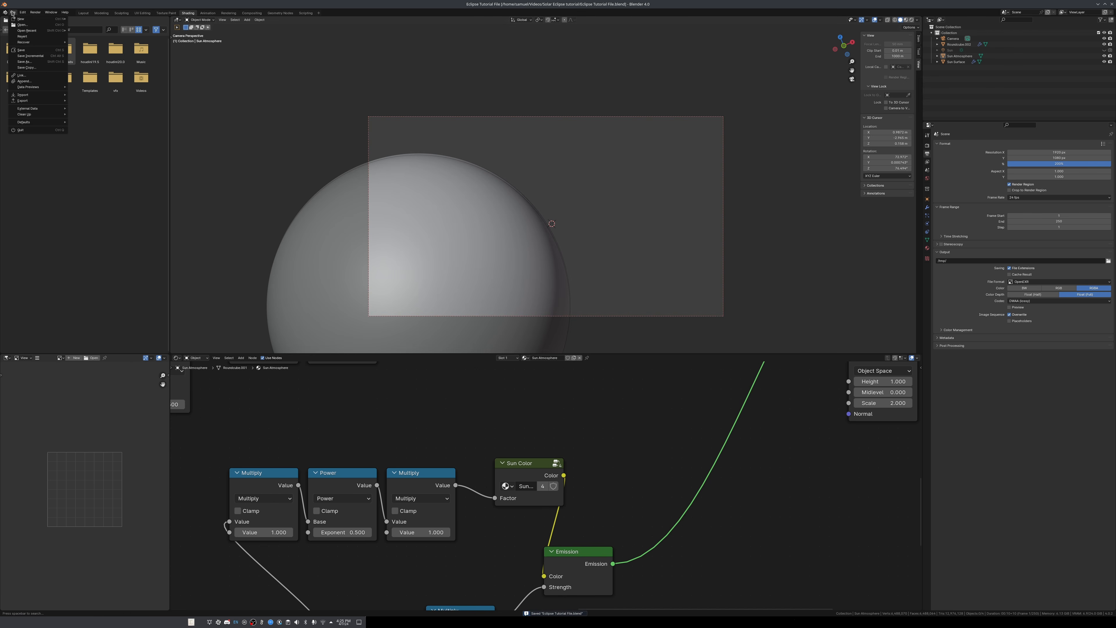
Add a Round Cube mesh at the origin of the new scene.
middle_click_drag(544, 225, 386, 275)
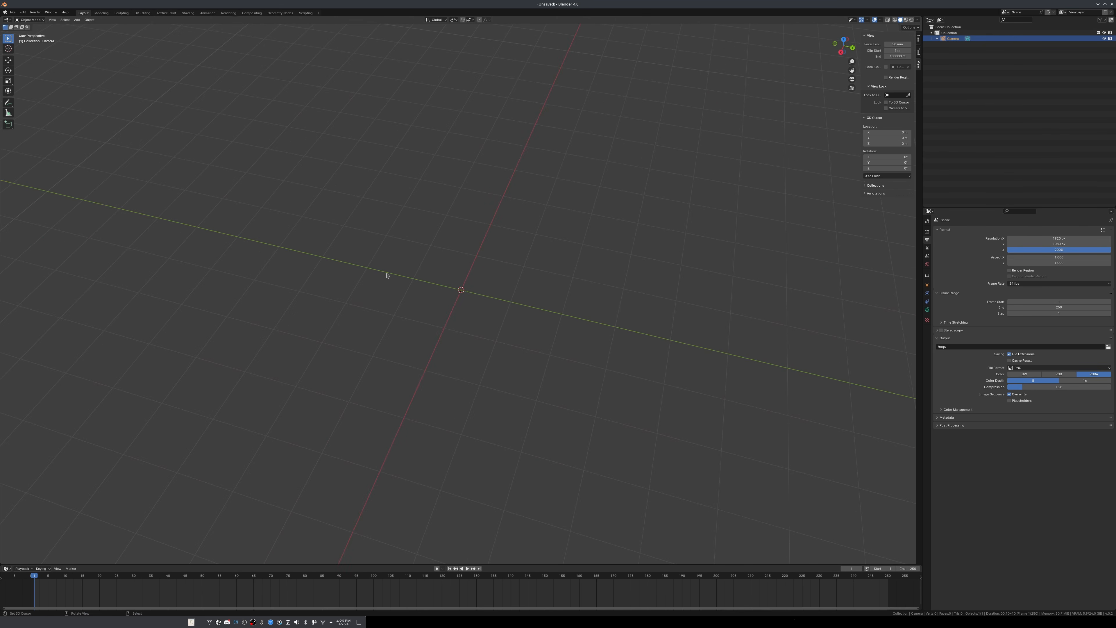
middle_click_drag(260, 251, 461, 299)
key("shift+a")
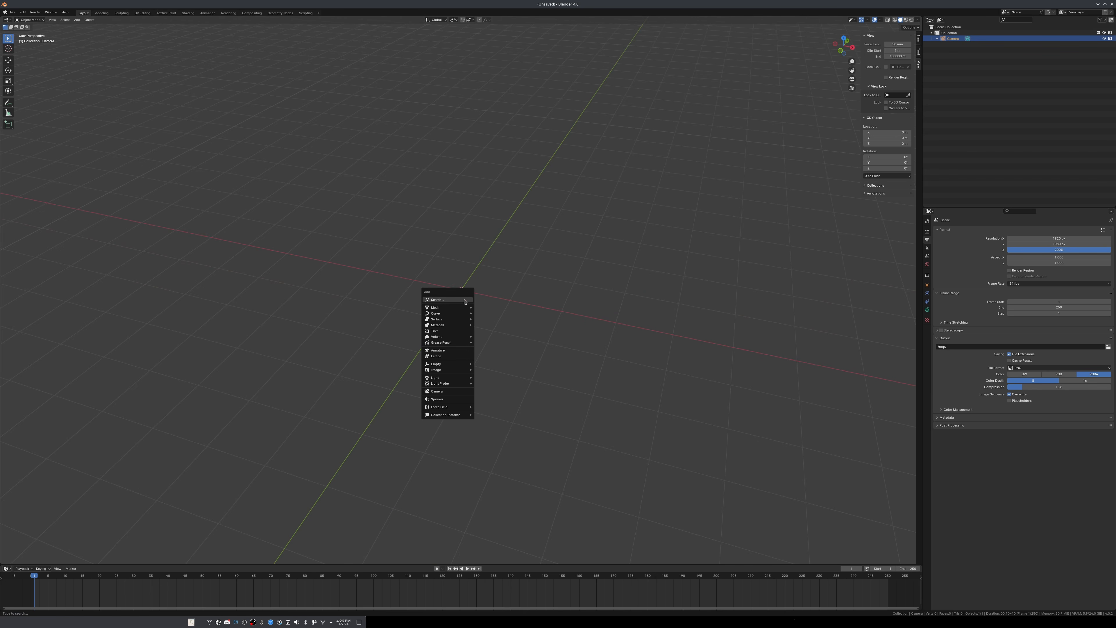
mouse_move(457, 307)
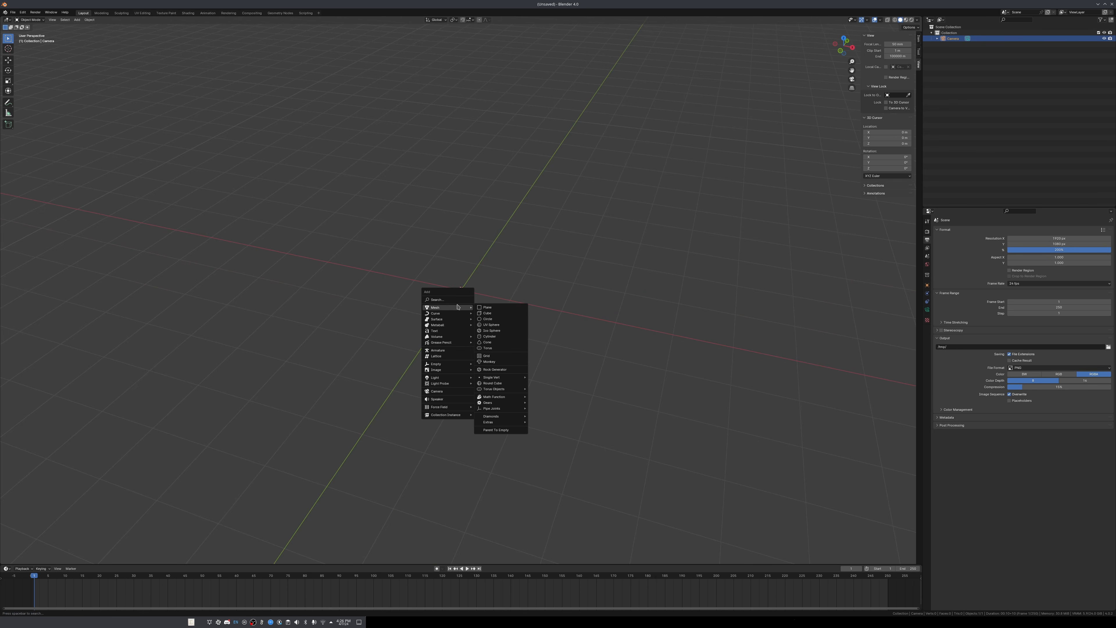
left_click(493, 382)
scroll(461, 290, "up", 5)
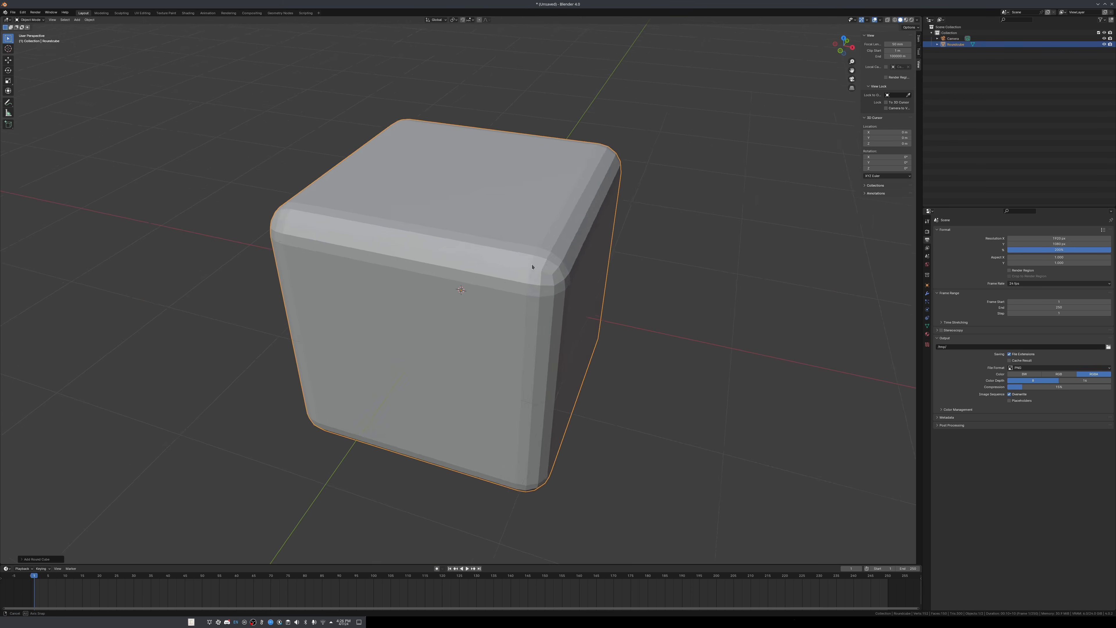
Search the add-on preferences for "extra" to check Add Mesh: Extra Objects, and look over the addable meshes.
left_click(22, 12)
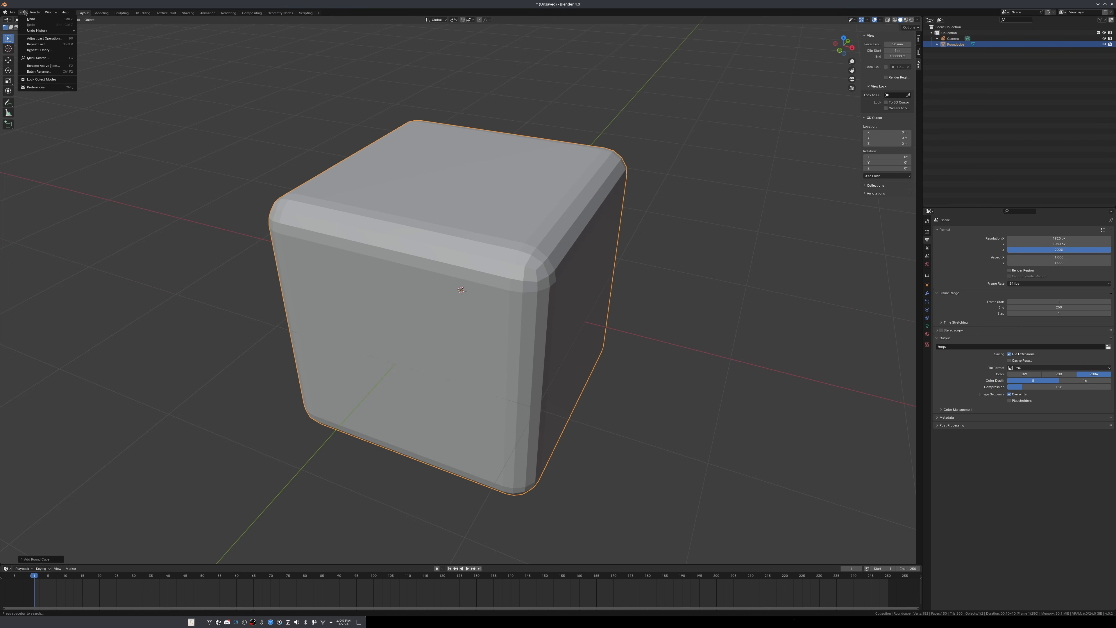
left_click(36, 87)
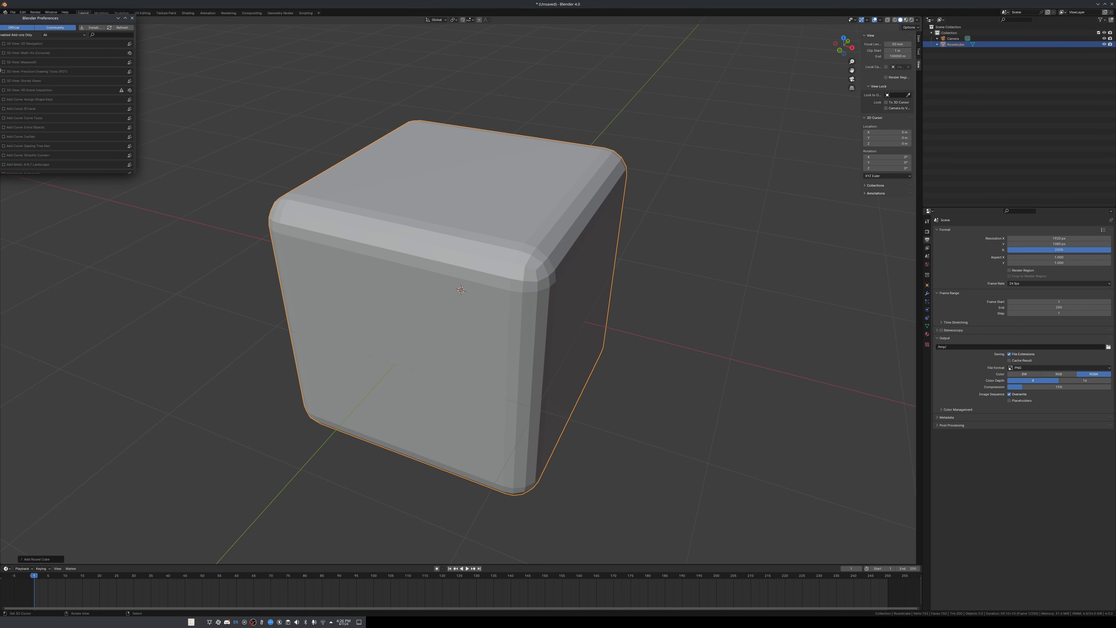
left_click(95, 34)
type("extra")
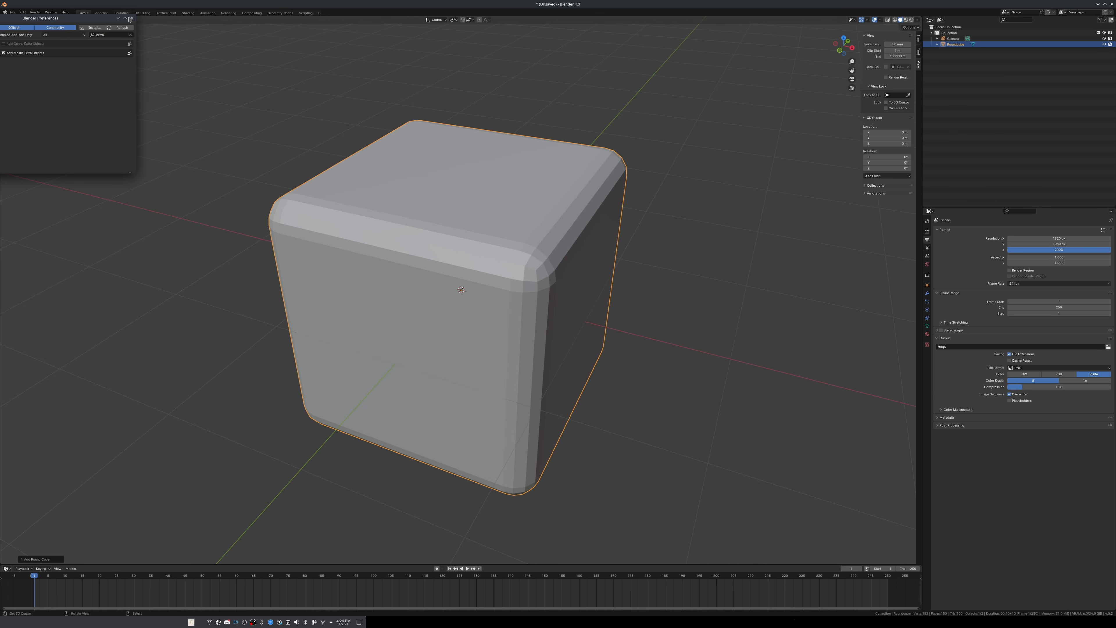
left_click_drag(71, 55, 68, 53, "super")
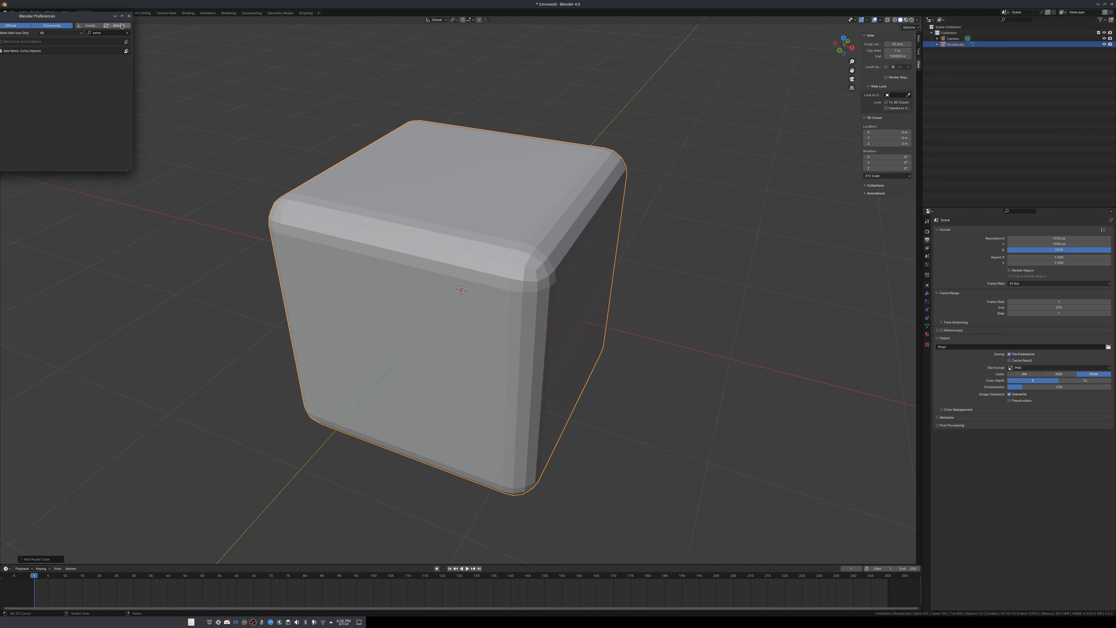
left_click(128, 15)
key("shift+a")
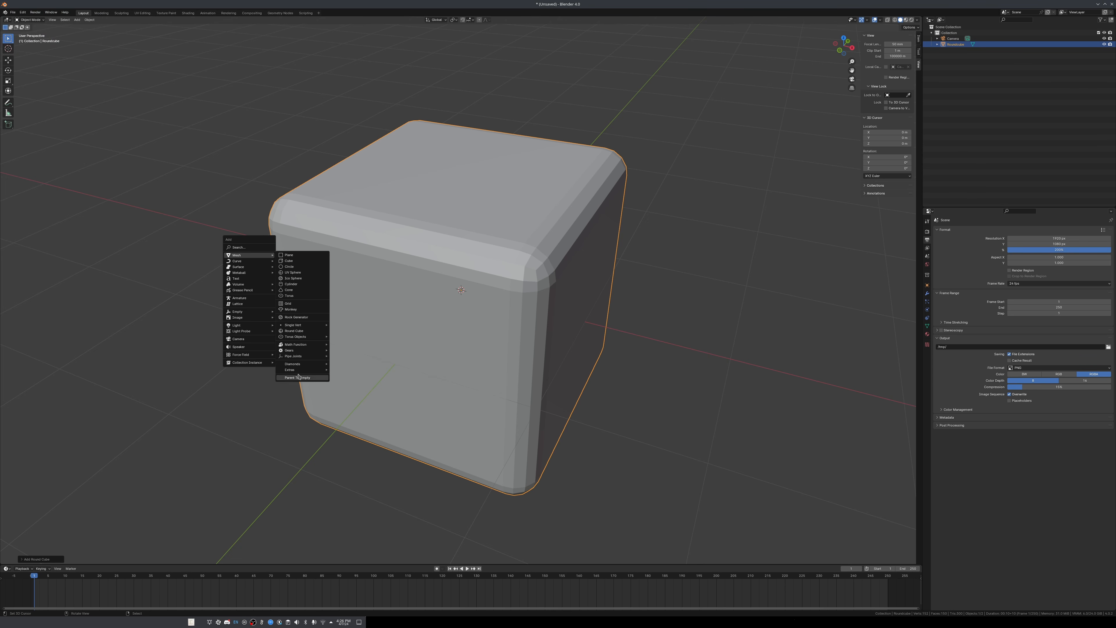
Turn the round cube into a smooth sphere with a radius of 1 and 128 arc divisions.
left_click(32, 559)
left_click(57, 420)
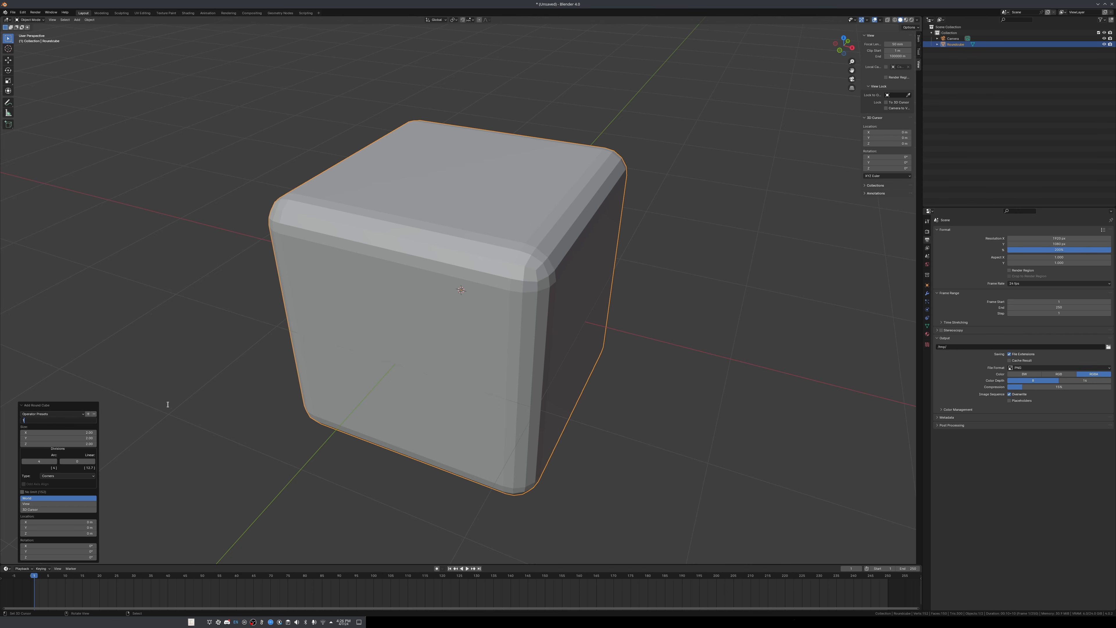
type("1")
key("Return")
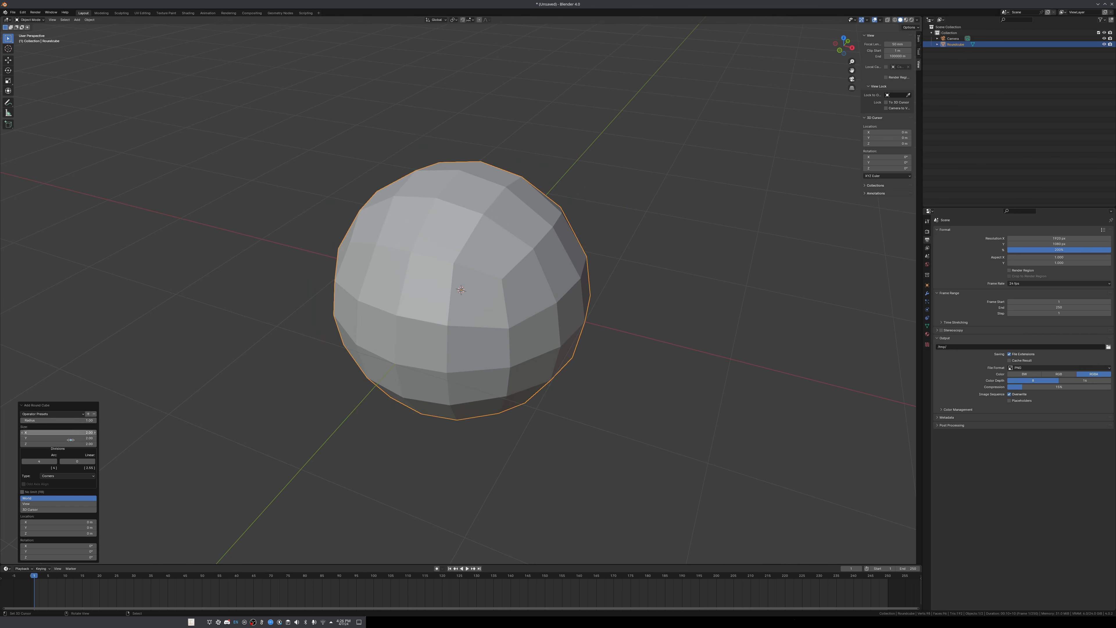
left_click_drag(45, 462, 57, 462)
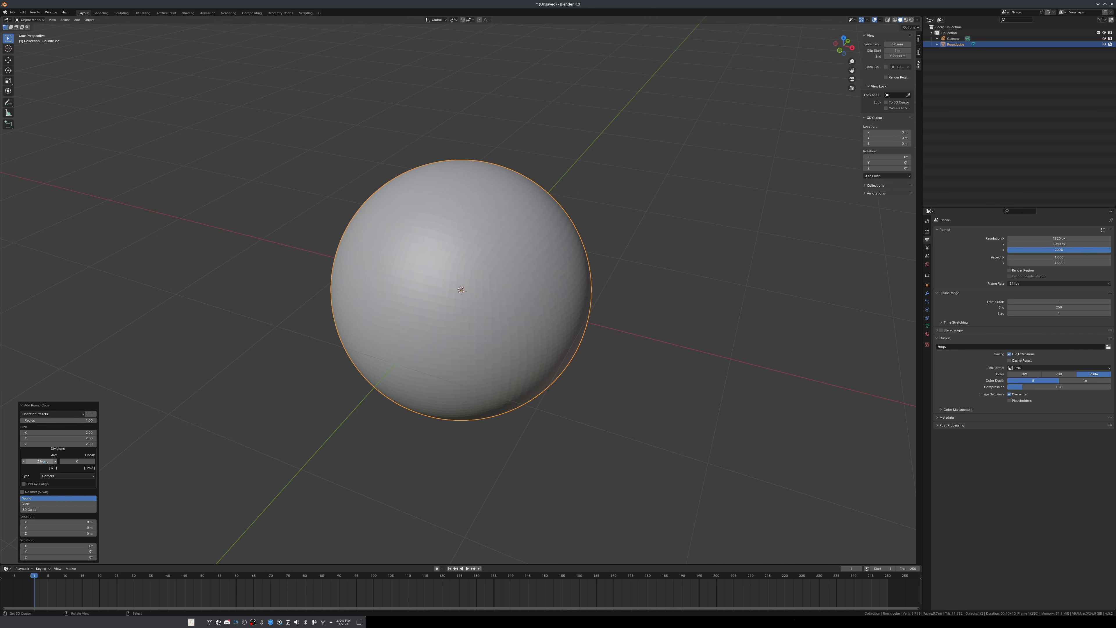
left_click(44, 462)
key("Return")
Switch to the Shading workspace and display the sphere in Rendered viewport shading.
scroll(582, 438, "up", 3)
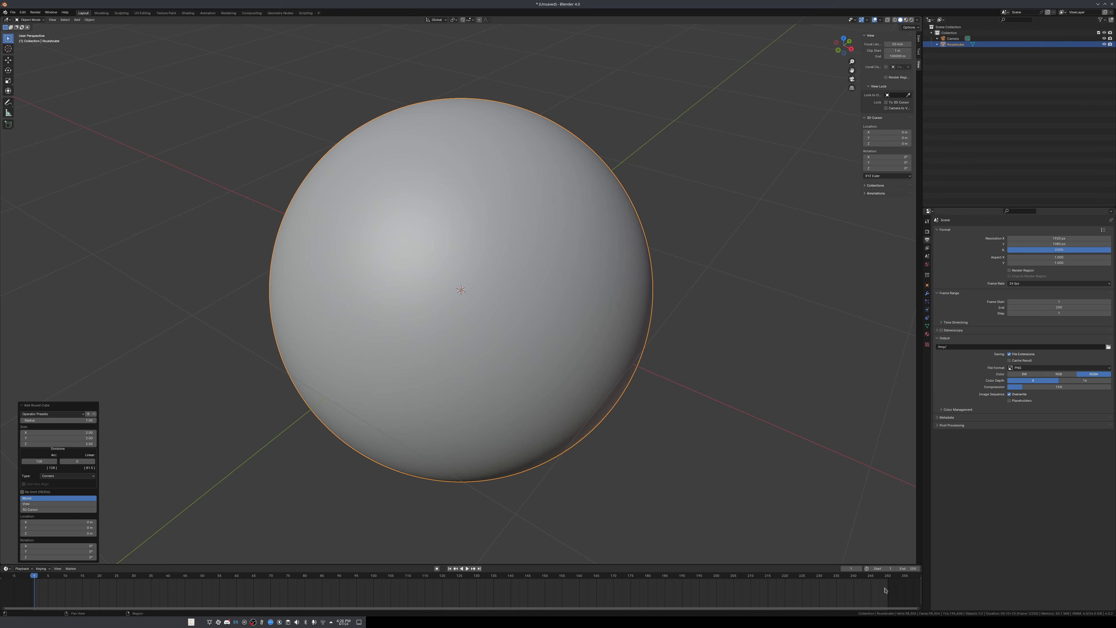
mouse_move(779, 512)
middle_mouse_down()
mouse_move(598, 447)
mouse_move(668, 464)
mouse_move(521, 404)
mouse_move(533, 407)
mouse_move(506, 418)
middle_mouse_up()
scroll(516, 419, "down", 2)
key("z")
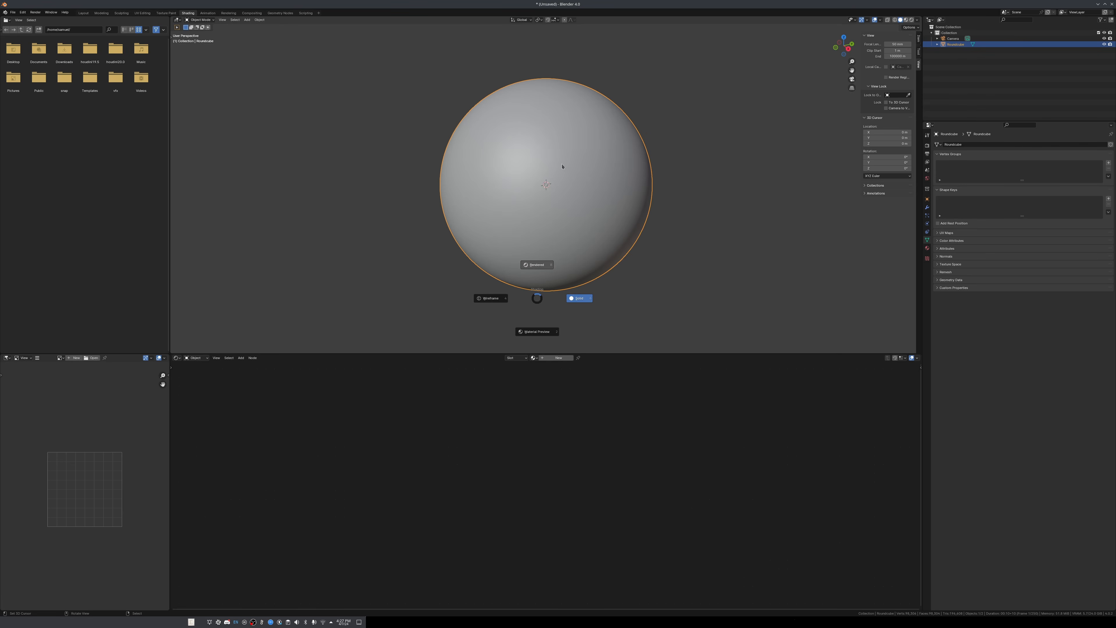
left_click(562, 166)
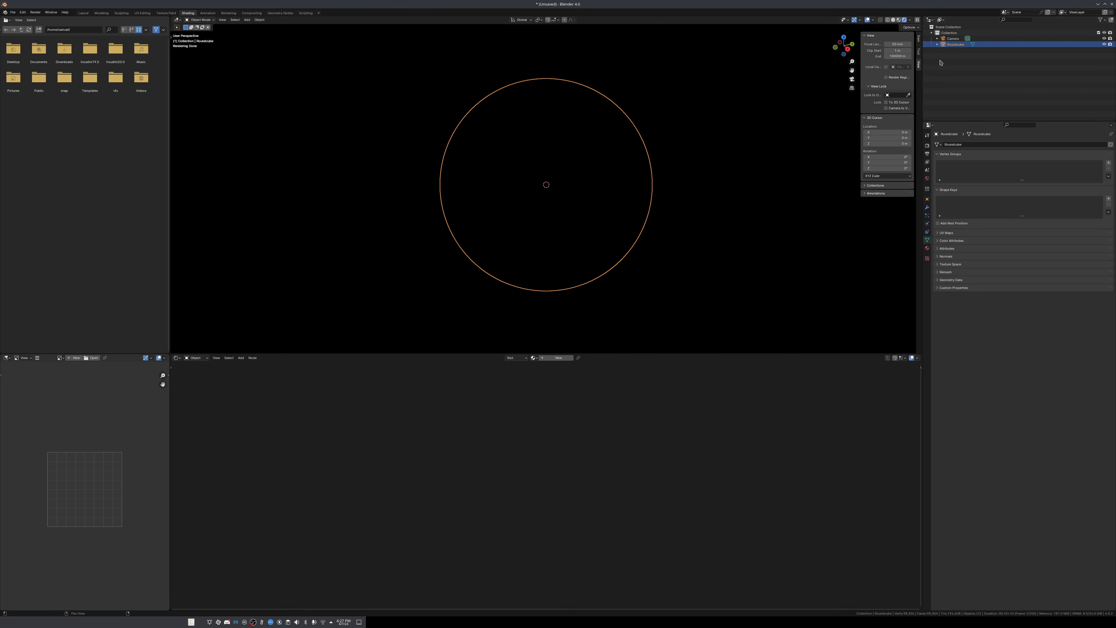
Set the viewport's clip start to 0.01 m and clip end to 1000 m, keeping the round cube selected.
left_click(954, 38)
left_click(956, 45)
left_click(898, 51)
type("0.01")
left_click(897, 56)
type("1000")
key("Return")
middle_click_drag(534, 277, 527, 278)
Create a new material on the sphere and name it Sun Surface.
left_click(556, 358)
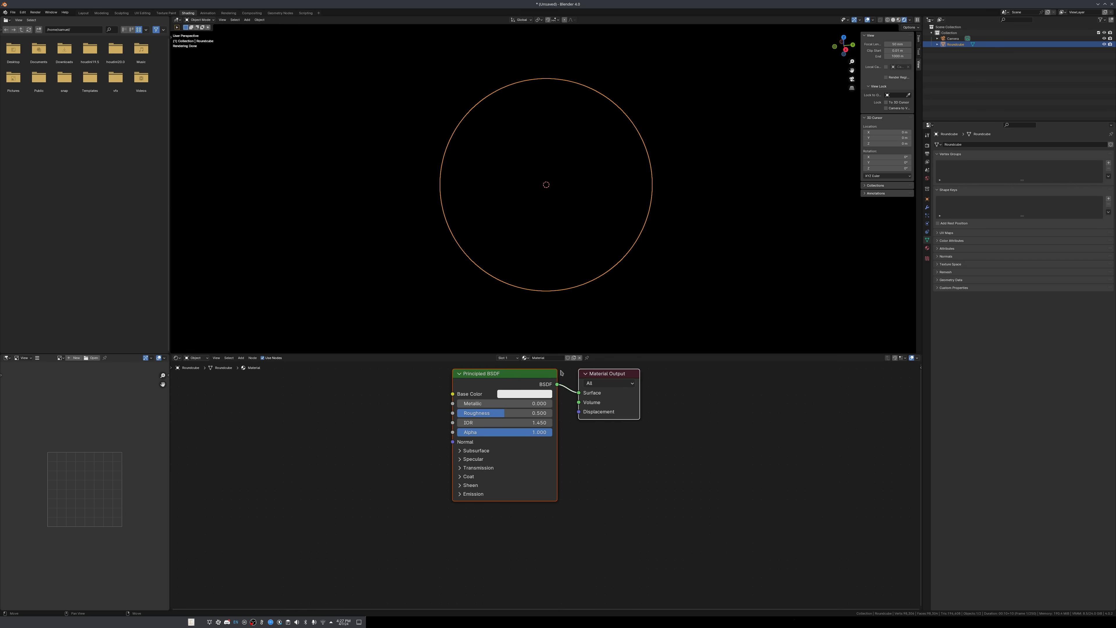
left_click(548, 358)
type("Sun Surface\\")
key("Return")
Replace the Principled BSDF with an Emission shader connected to the Material Output's Surface.
left_click(526, 379)
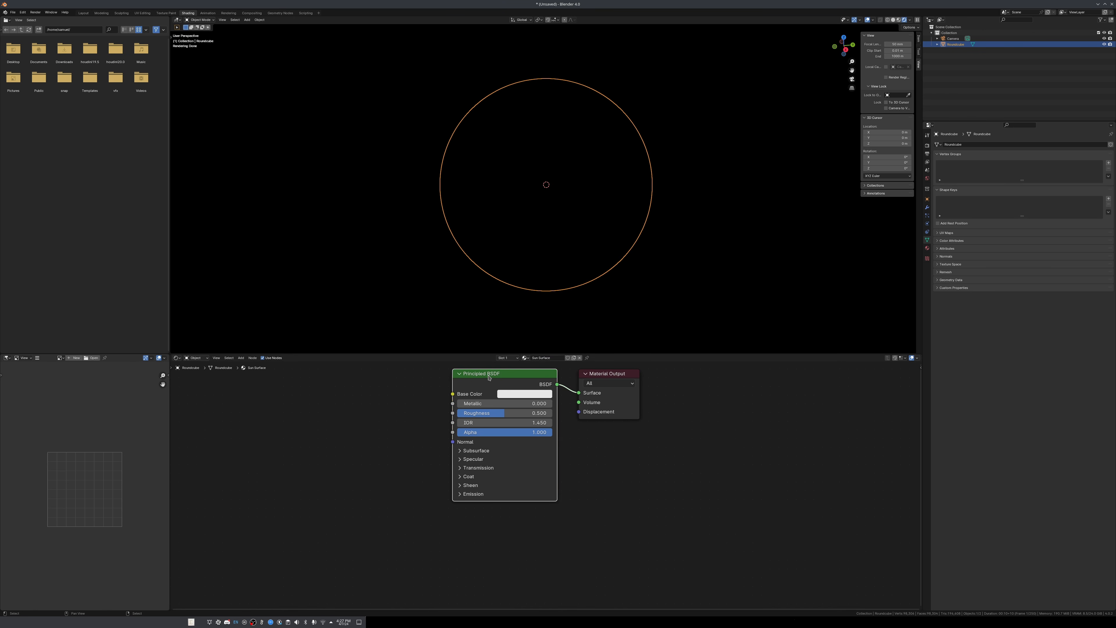
key("x")
key("Home")
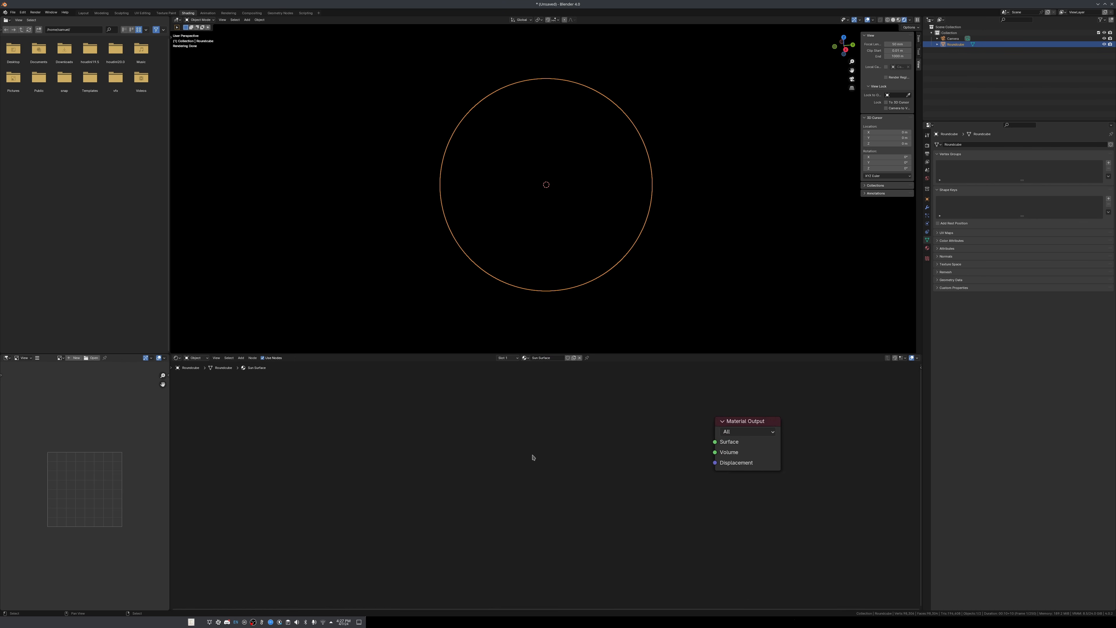
key("shift+a")
left_click(640, 477)
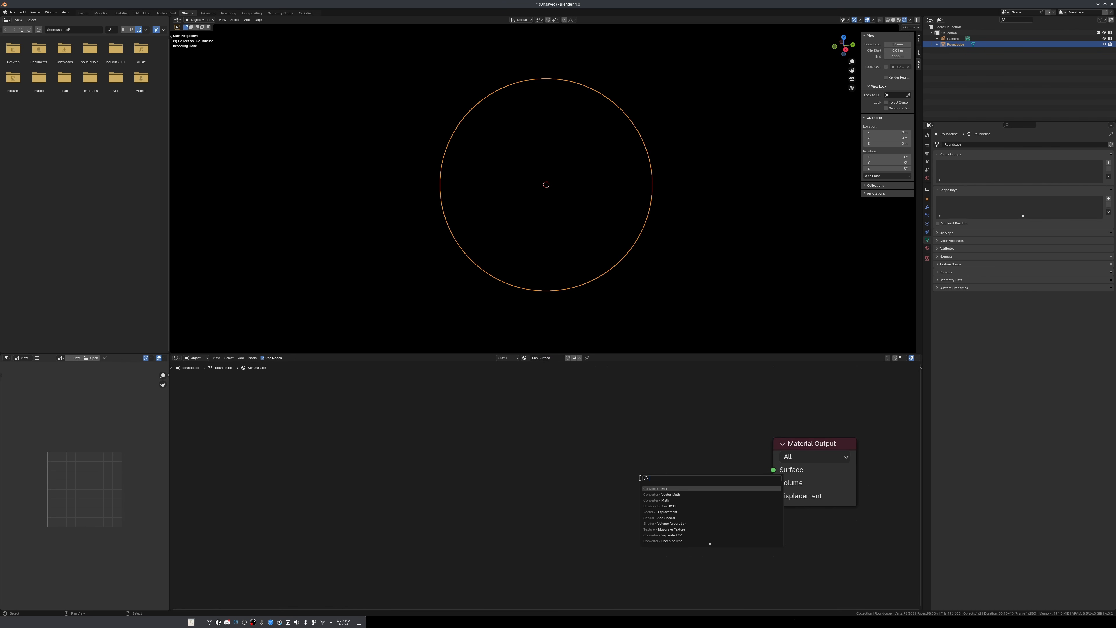
type("emssion")
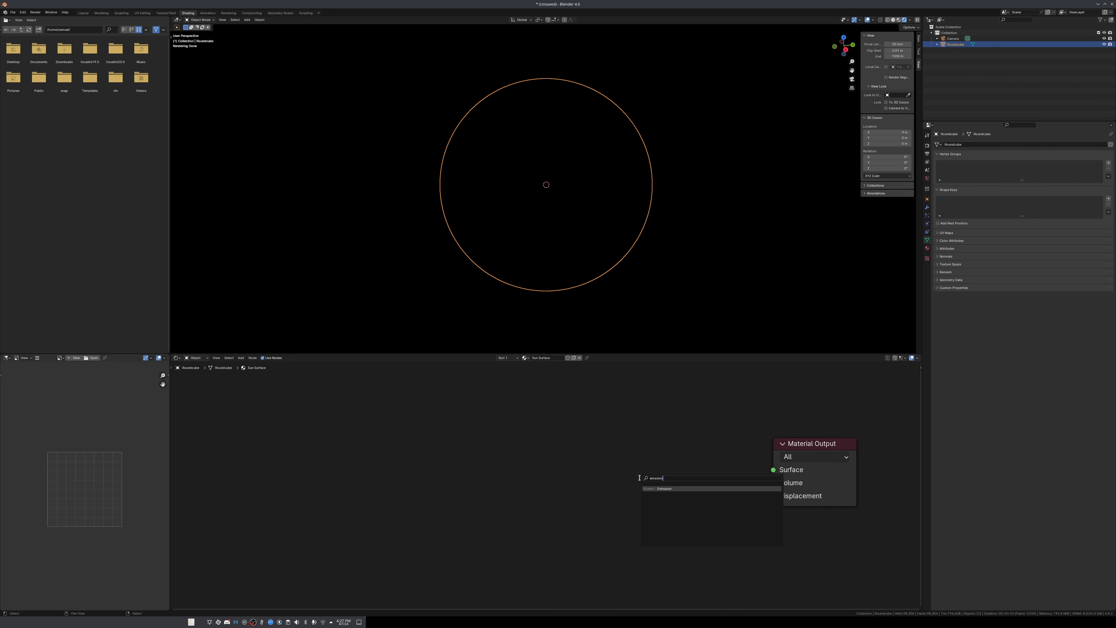
key("Return")
left_click(592, 471)
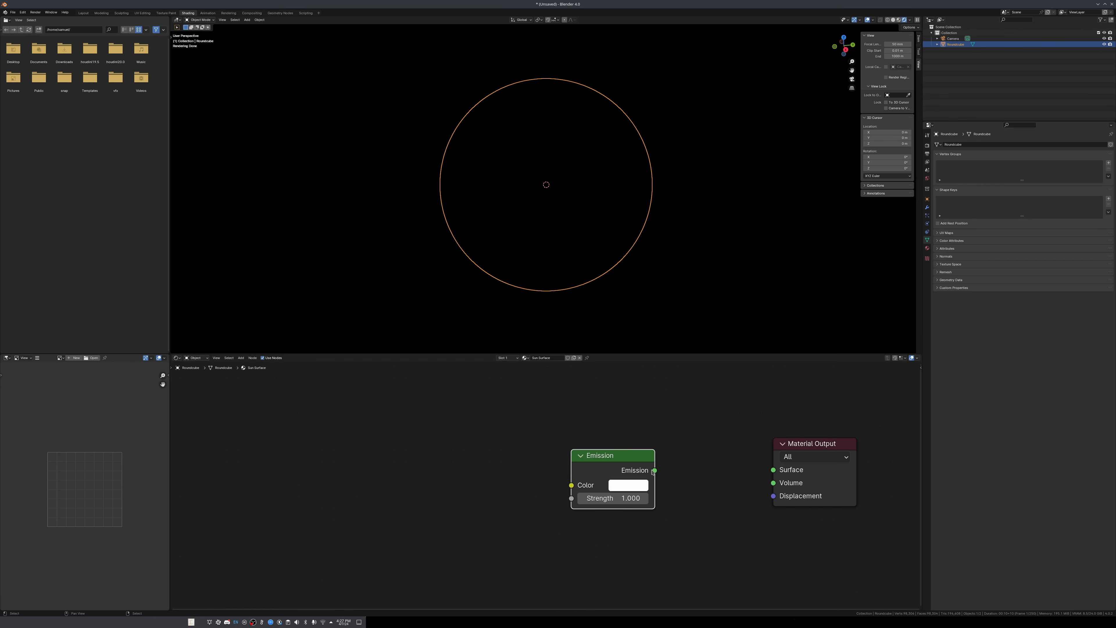
left_click_drag(654, 471, 774, 470)
Add a Musgrave Texture node well before the Emission shader in the Sun Surface material.
scroll(611, 231, "up", 3)
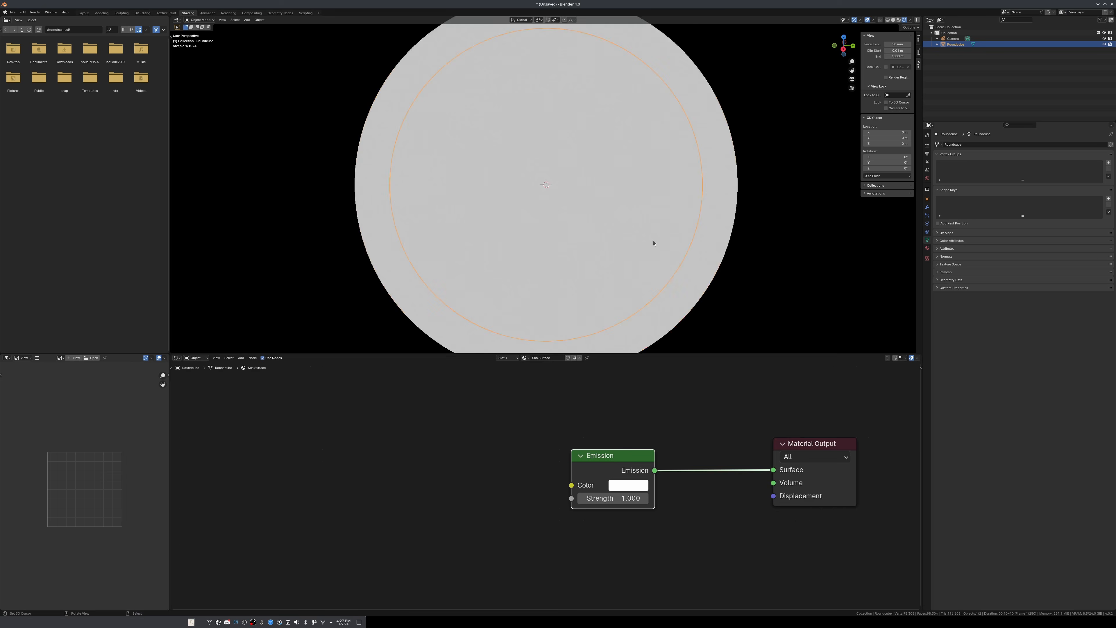
scroll(654, 243, "down", 3)
scroll(416, 444, "down", 1)
middle_click_drag(416, 444, 663, 482)
scroll(570, 486, "down", 2)
key("shift+a")
left_click(551, 465)
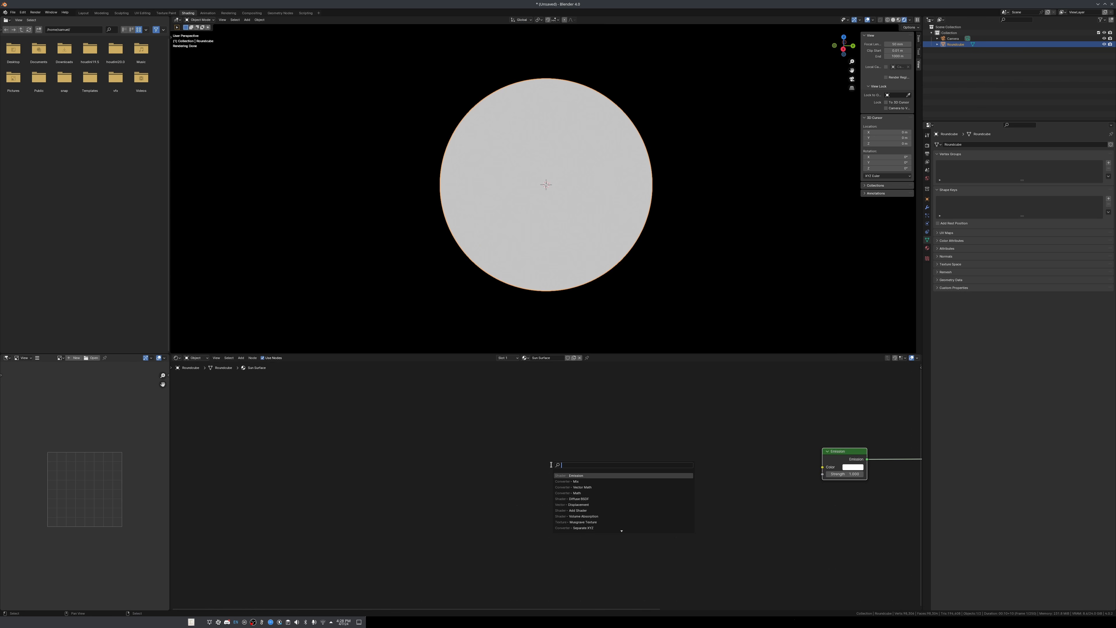
type("musgra")
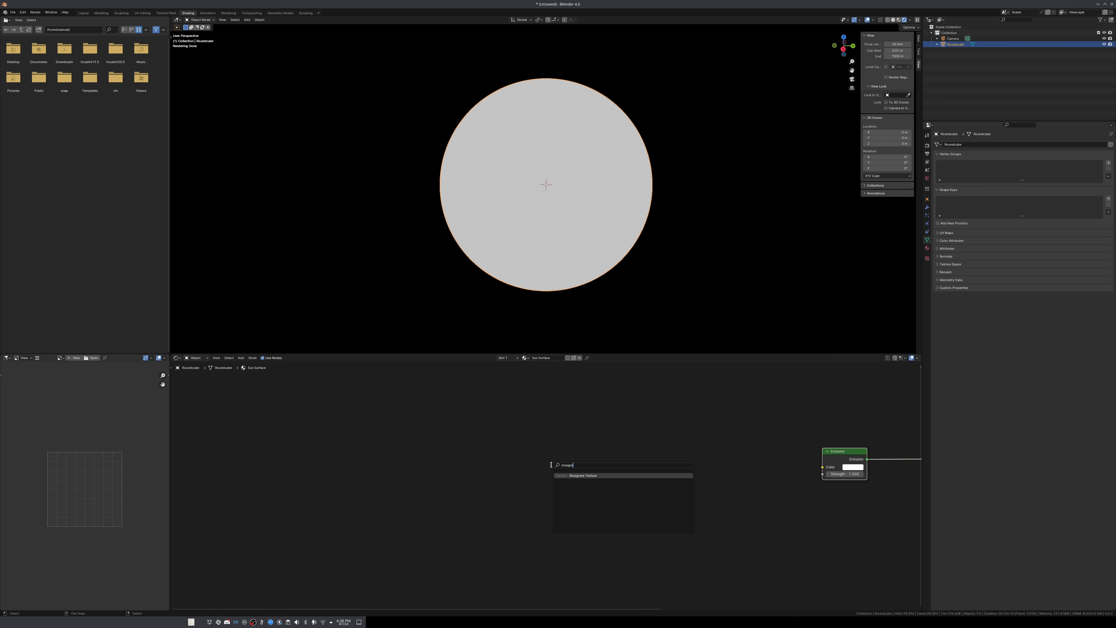
key("Return")
left_click(550, 465)
Add a Texture Coordinate node and connect its Object output to the Musgrave Texture's Vector input.
key("shift+a")
left_click(501, 435)
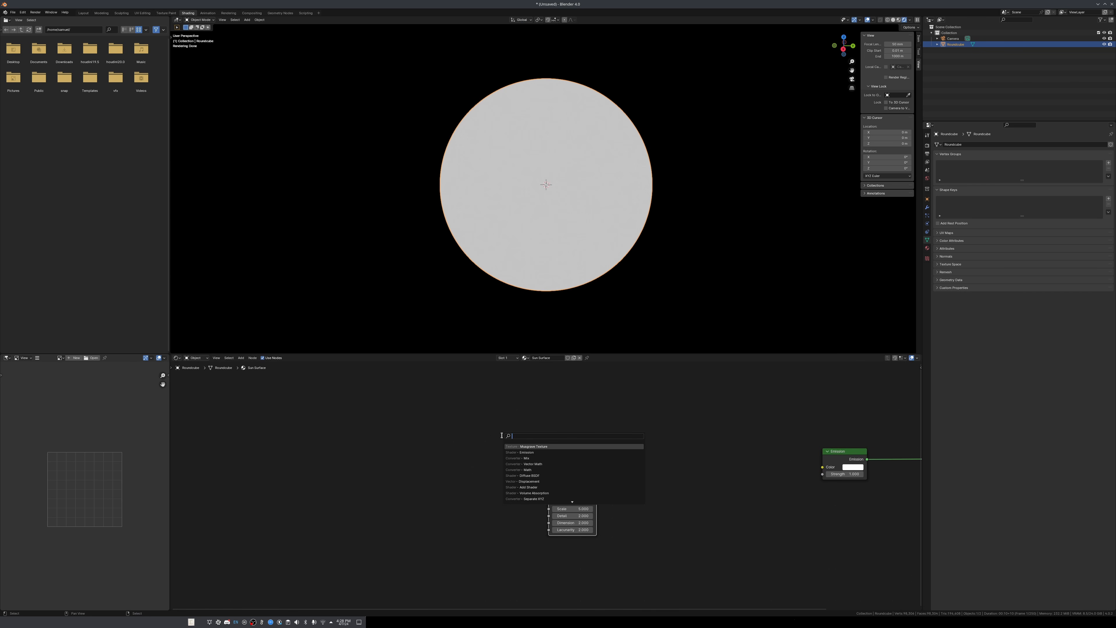
type("texture co")
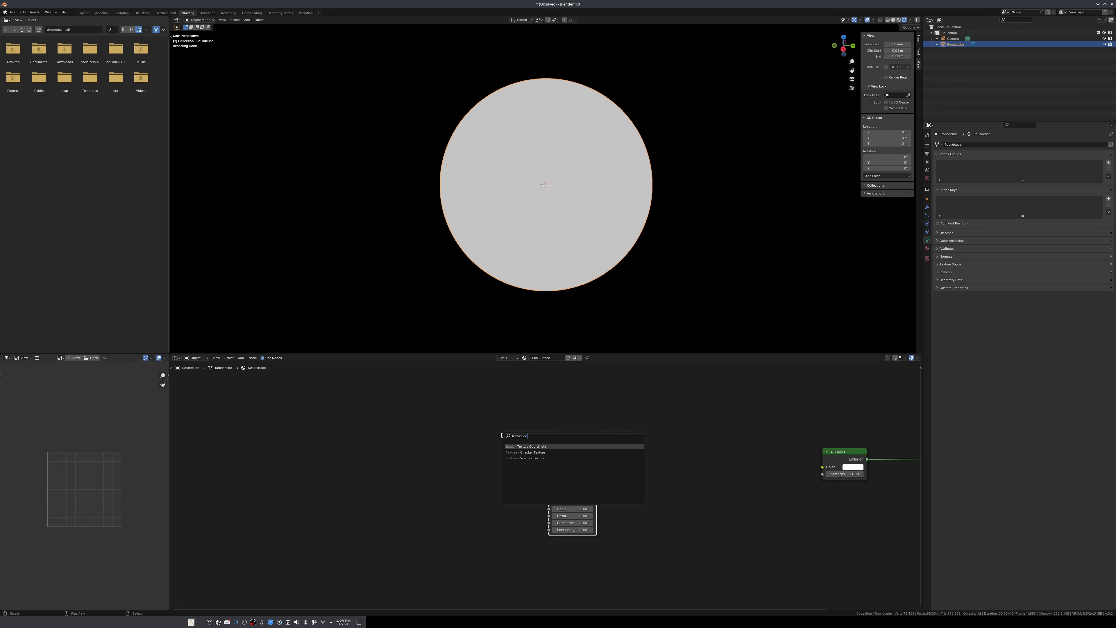
key("Return")
left_click(404, 459)
left_click_drag(447, 493, 348, 516)
Insert a Vector Math node set to Normalize between the Texture Coordinate's Object output and the Musgrave Texture's Vector input.
key("shift+a")
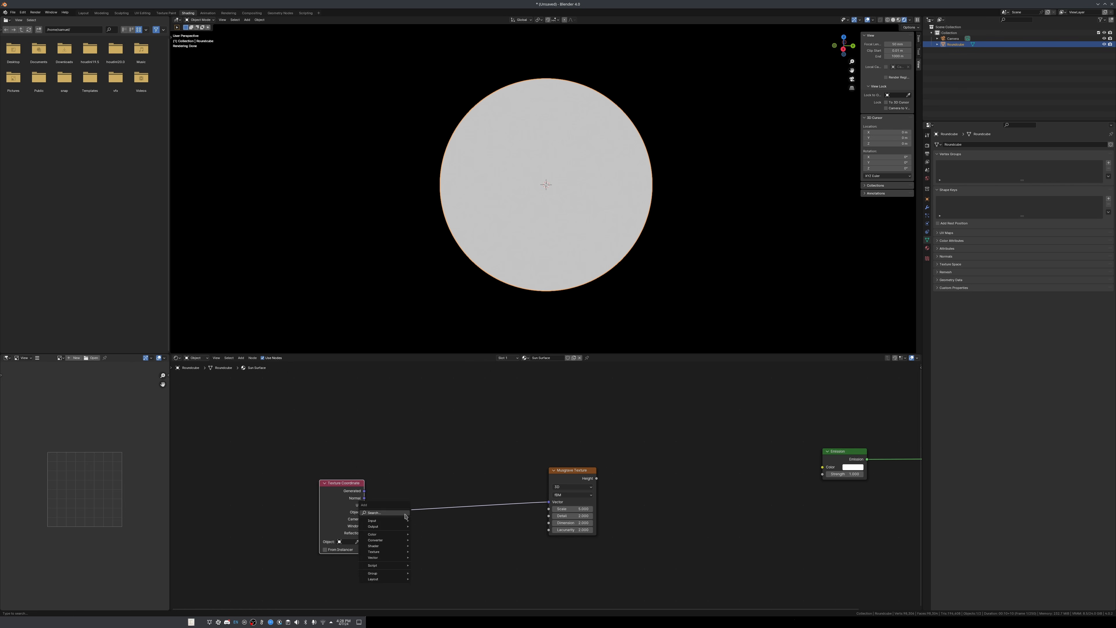
left_click(404, 513)
type("vector")
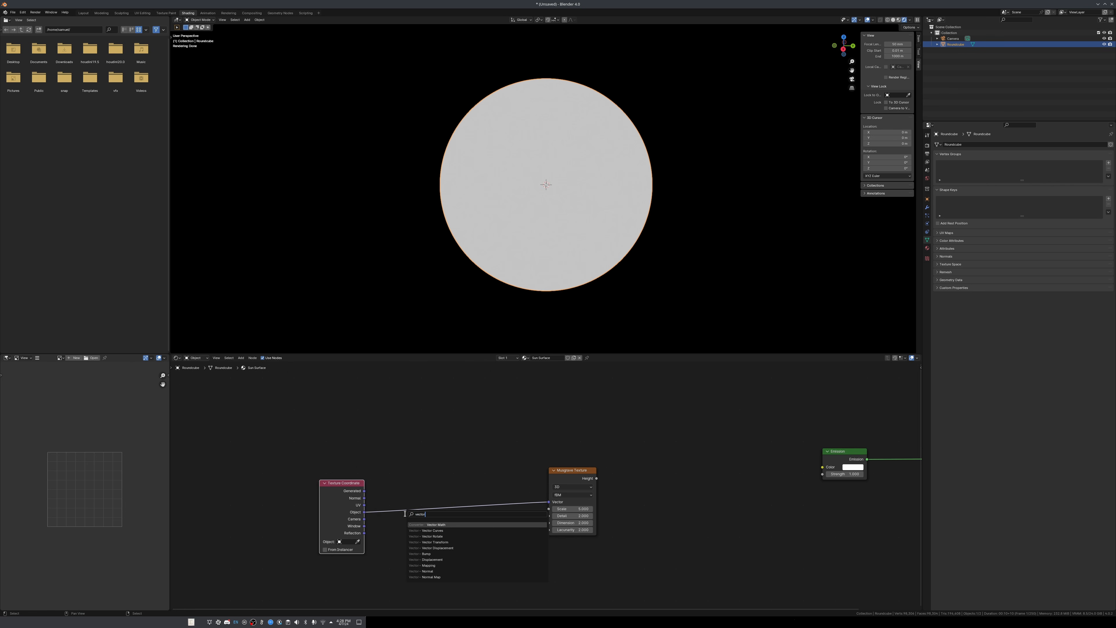
key("Return")
left_click(445, 499)
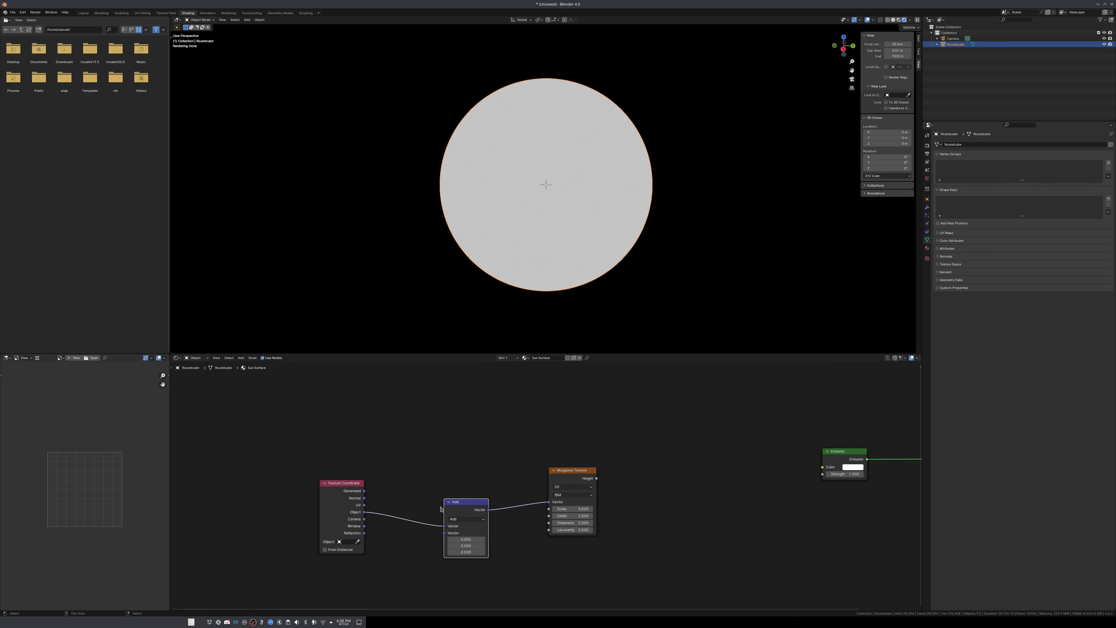
left_click(466, 519)
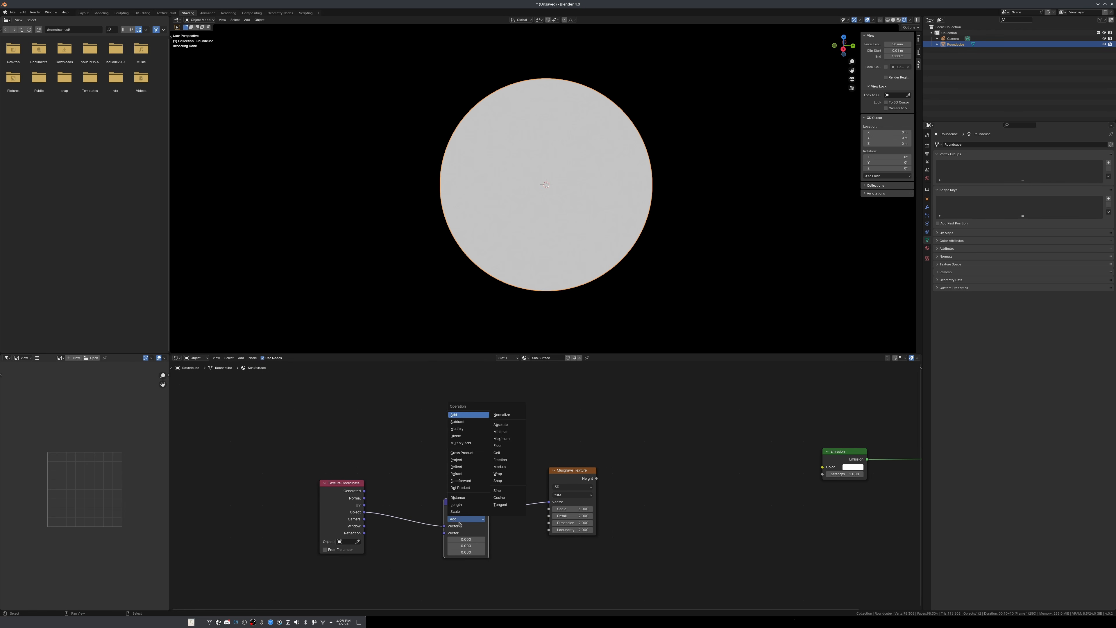
left_click(502, 415)
Feed the Musgrave Texture's Height into the Emission Color and move the Normalize and Musgrave nodes closer to the Texture Coordinate node.
scroll(574, 478, "up", 1)
left_click_drag(573, 479, 567, 501)
left_click(567, 501, "ctrl+shift")
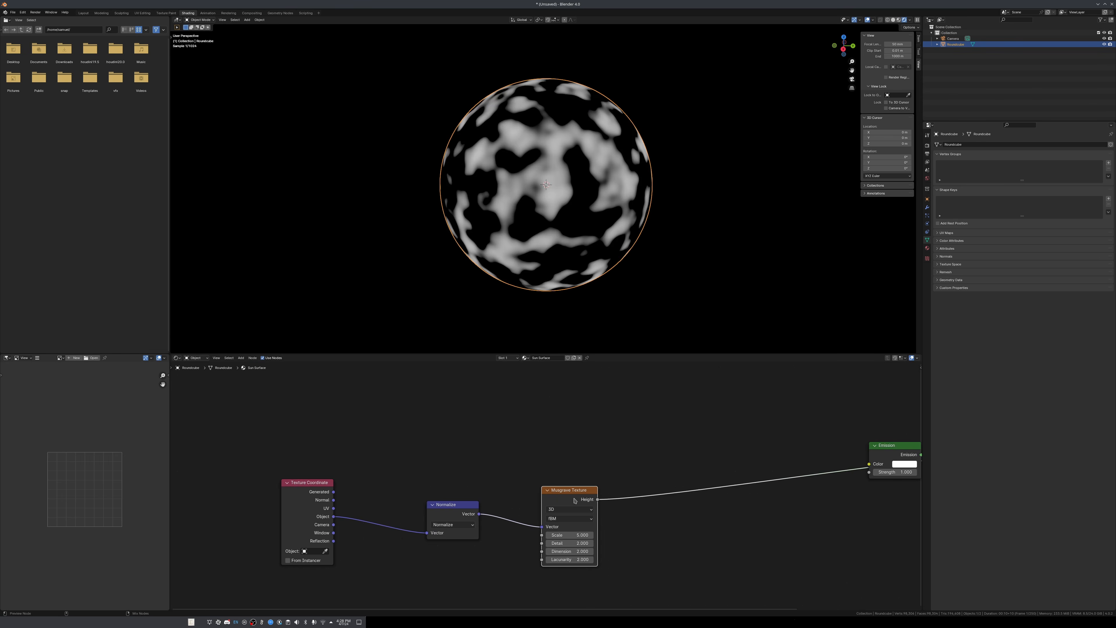
scroll(608, 271, "up", 2)
middle_click_drag(607, 235, 513, 260)
scroll(511, 260, "up", 1)
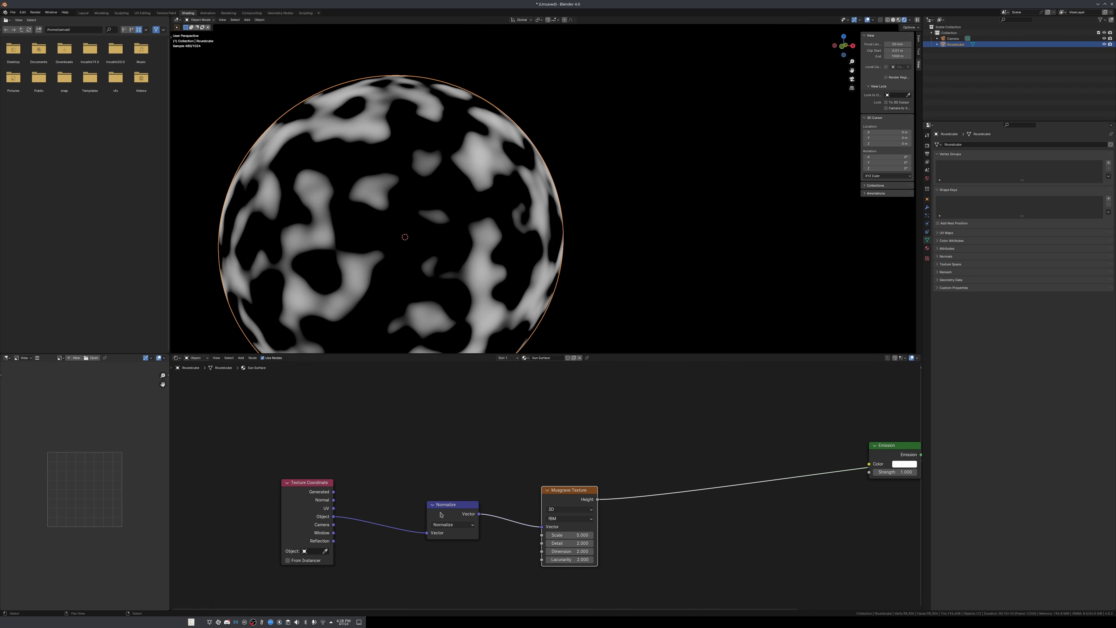
left_click_drag(446, 505, 420, 491)
left_click_drag(561, 506, 486, 505)
middle_click_drag(584, 476, 489, 492)
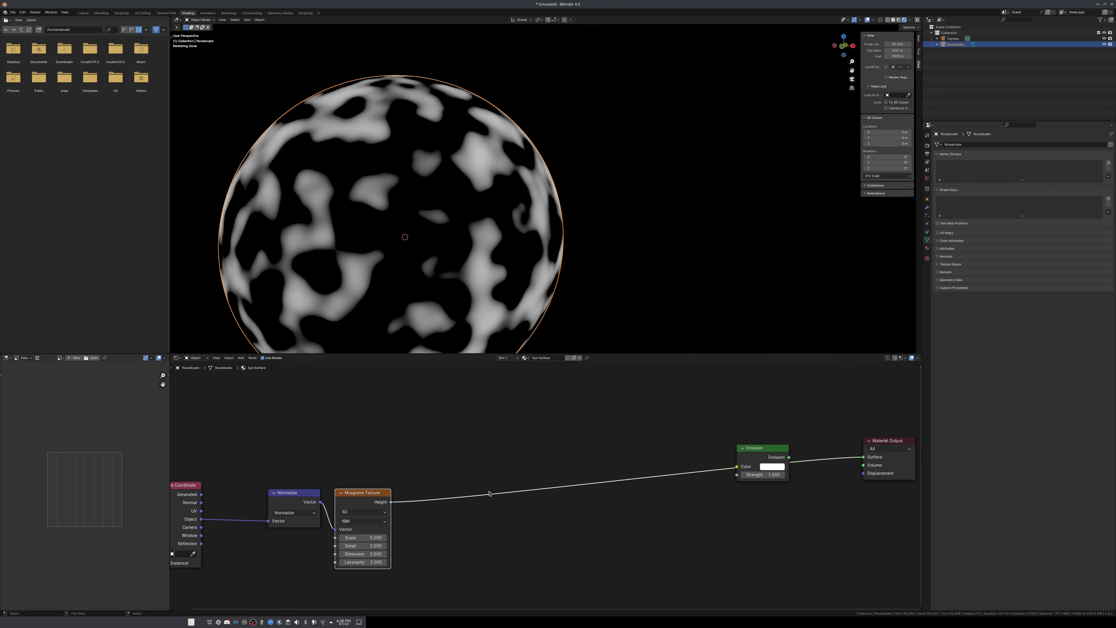
Set the Musgrave Texture type to Multifractal with Detail 15 and Dimension 0.1.
left_click(364, 522)
left_click(355, 539)
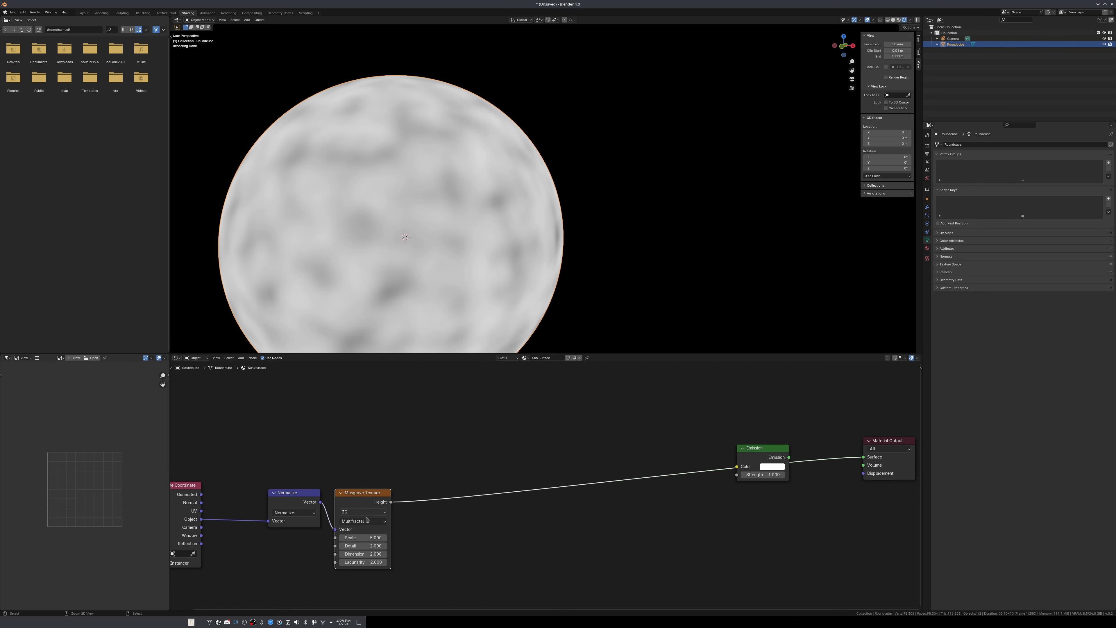
mouse_move(358, 546)
left_mouse_down()
mouse_move(387, 546)
mouse_move(344, 555)
mouse_move(373, 563)
left_mouse_up()
Examine the Musgrave pattern on the sphere's surface up close and from farther away.
middle_click_drag(397, 283, 468, 189)
scroll(488, 205, "up", 3)
middle_click_drag(479, 178, 542, 215, "shift")
scroll(528, 211, "down", 1)
left_click(528, 212)
key("alt+Home")
scroll(536, 217, "up", 6)
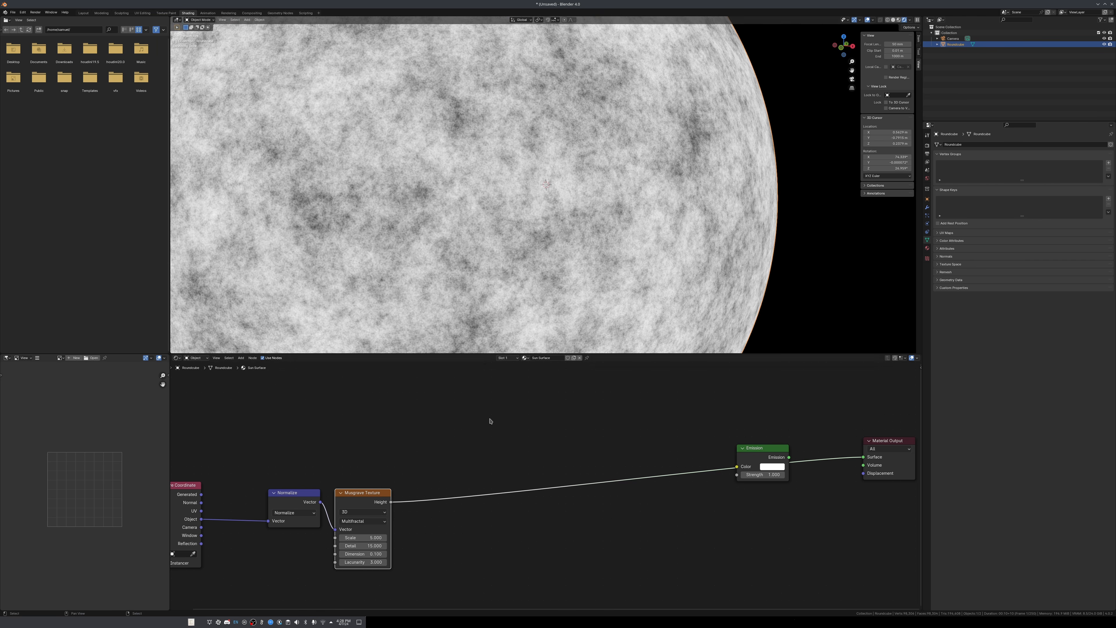
middle_click_drag(491, 421, 501, 444)
scroll(545, 222, "up", 3)
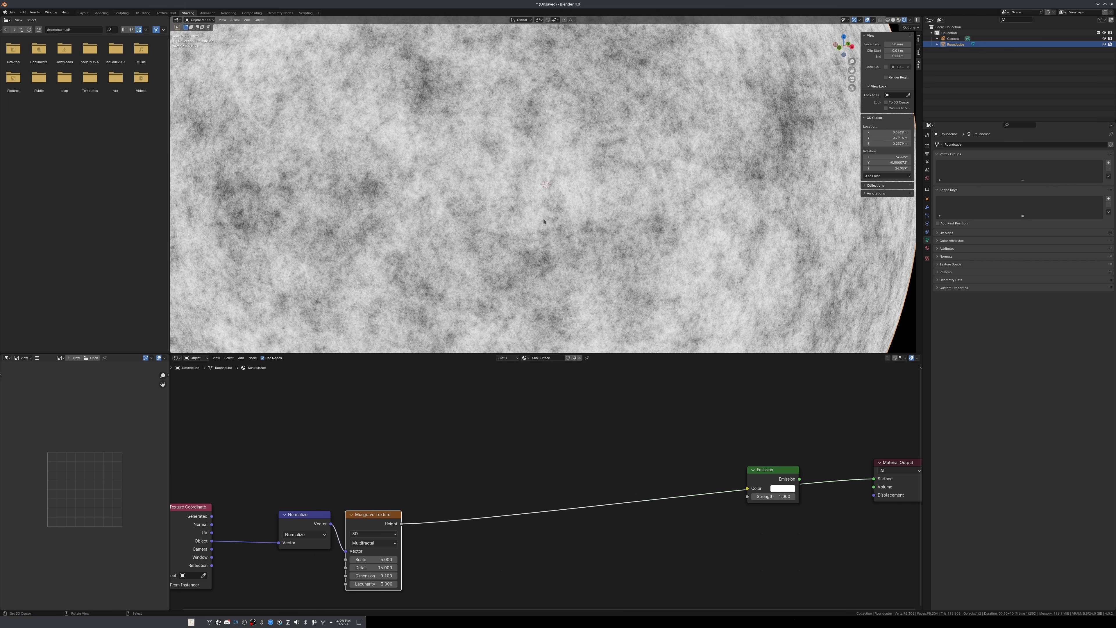
scroll(545, 222, "down", 3)
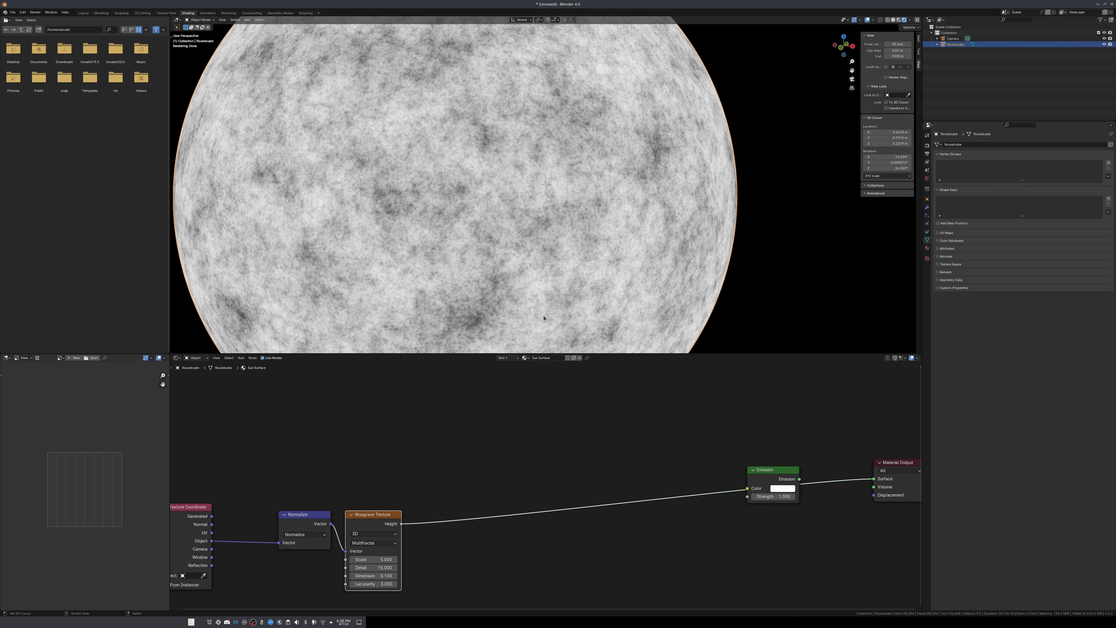
scroll(474, 506, "down", 2)
scroll(474, 505, "up", 3)
Insert a Math node set to Multiply between the Musgrave Texture's Height output and the Emission Color.
left_click_drag(491, 504, 493, 505)
key("g")
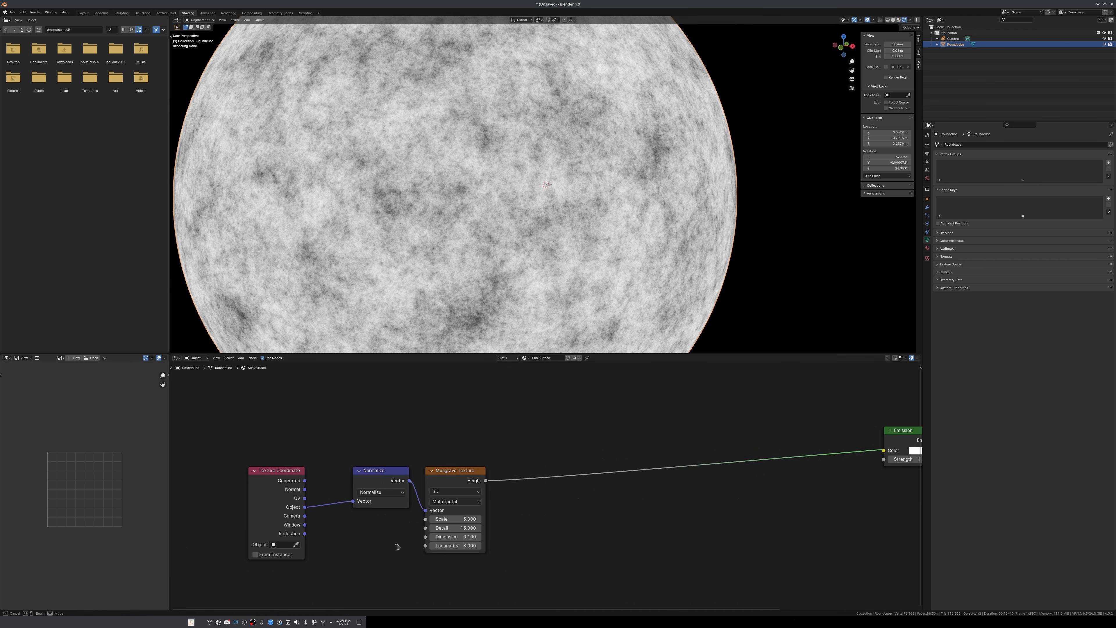
left_click(462, 479)
scroll(502, 497, "down", 2)
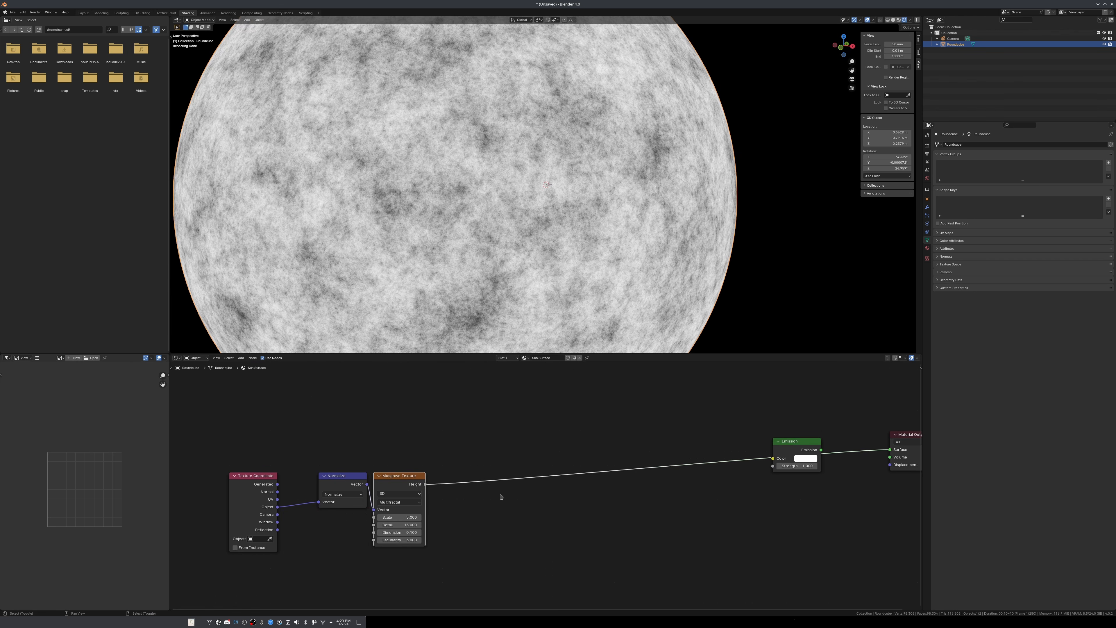
left_click(500, 496)
type("math")
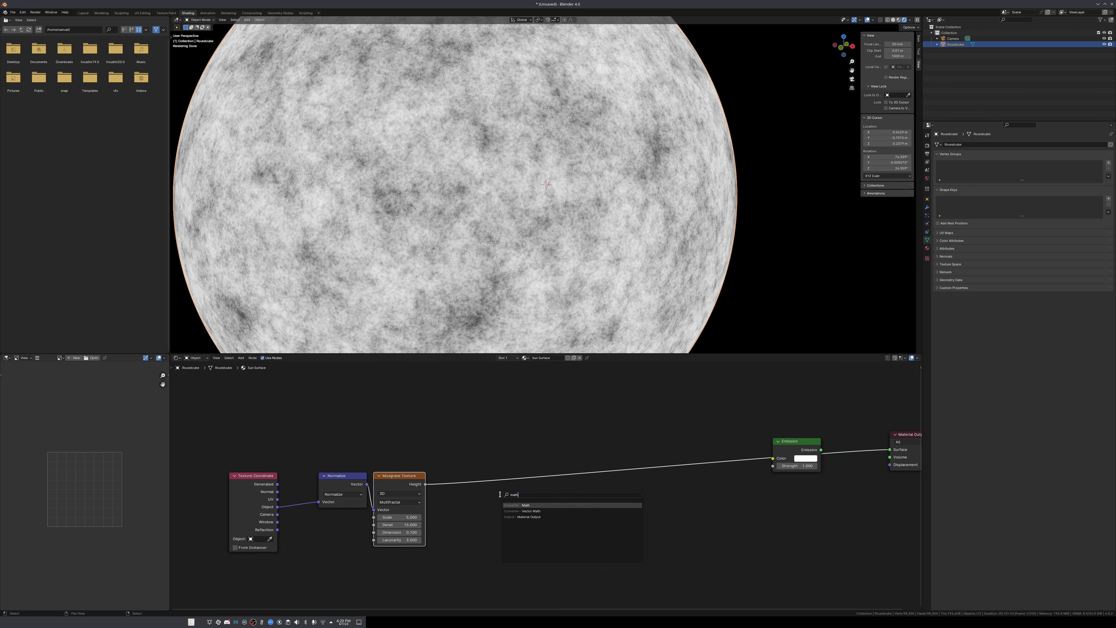
key("Return")
left_click(491, 493)
left_click(515, 514)
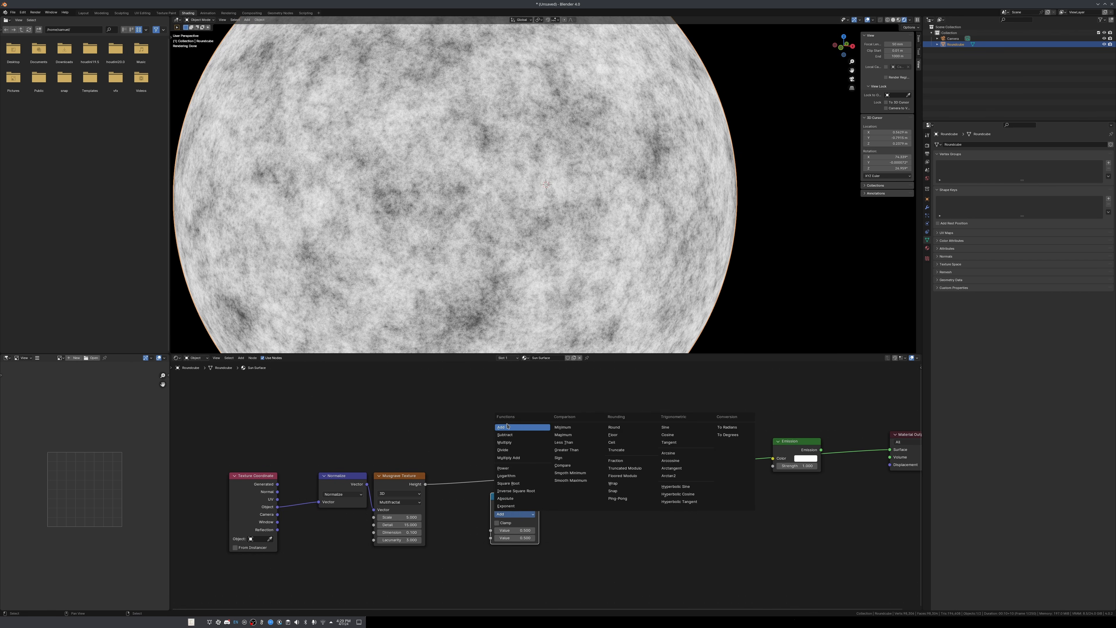
left_click(504, 441)
key("g")
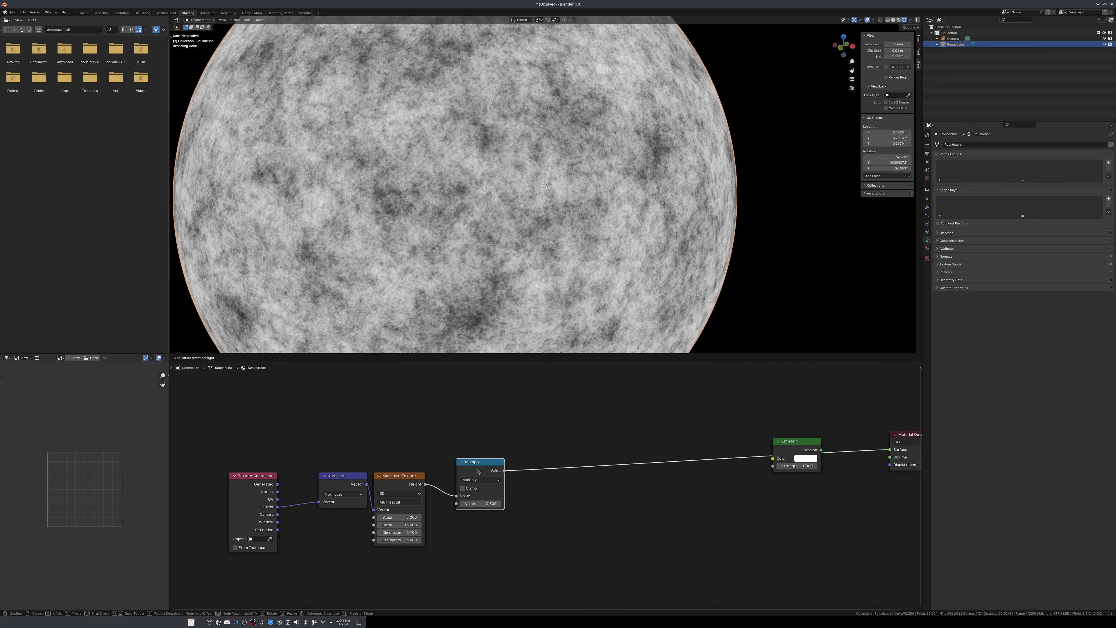
Place a Power Math node after Multiply, raise its exponent, and set the Multiply value to 0.7.
left_click(583, 472)
left_click(579, 481)
left_click(589, 541)
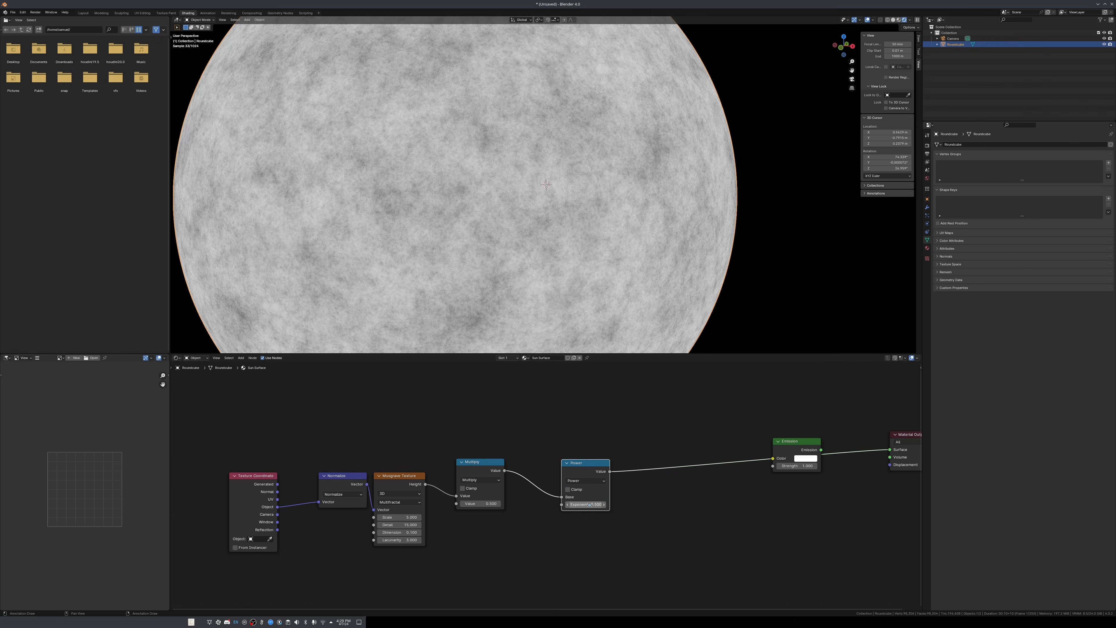
left_click_drag(586, 505, 594, 505)
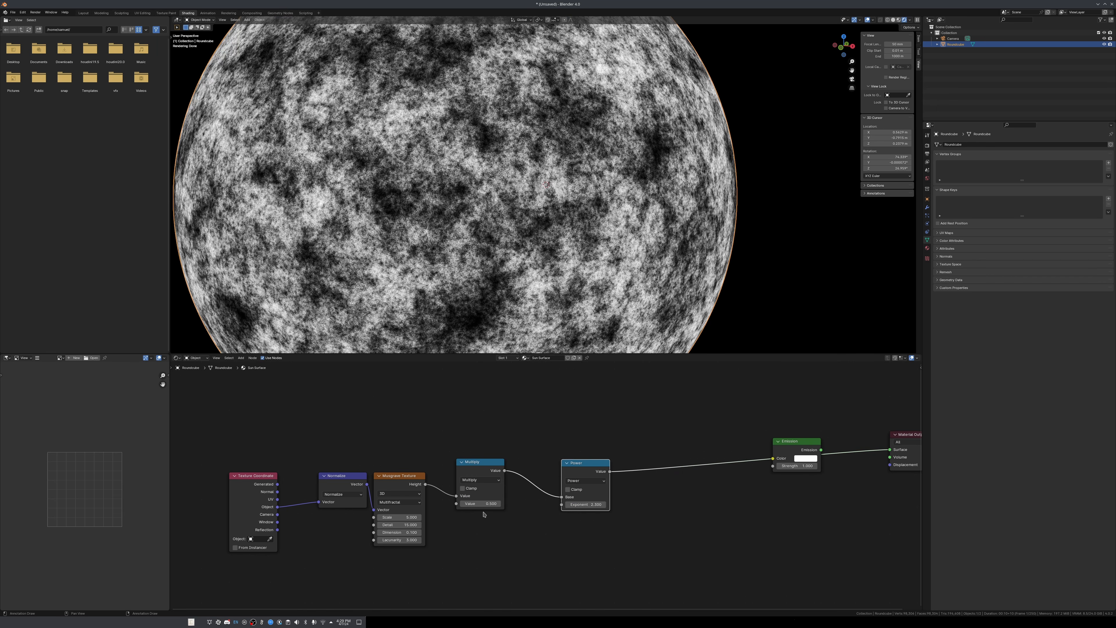
left_click_drag(482, 505, 429, 485)
left_click_drag(586, 472, 508, 484)
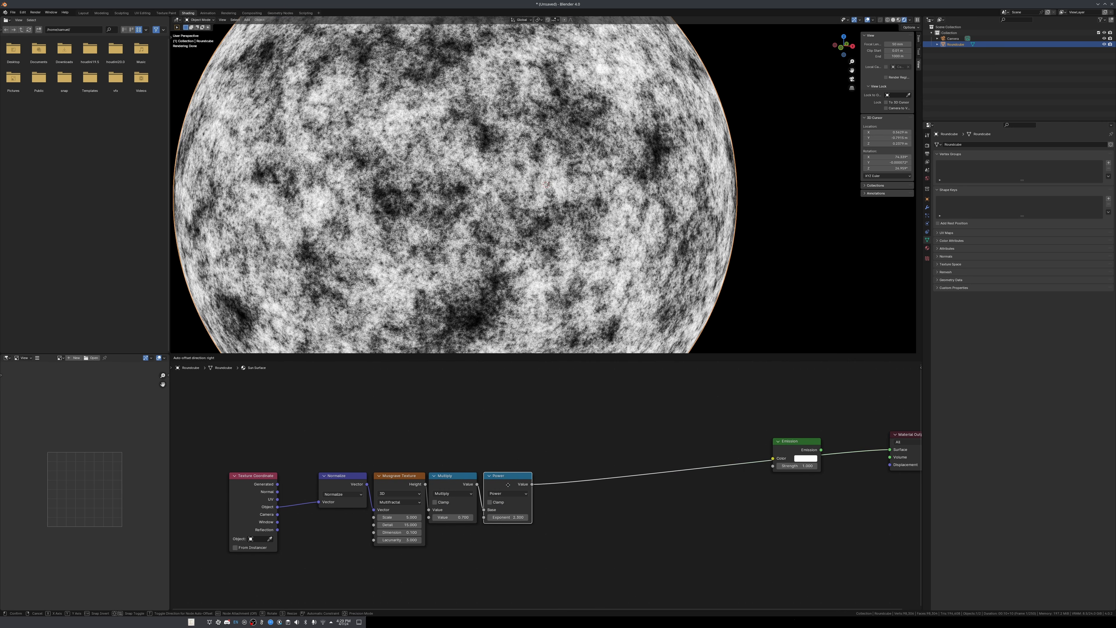
Move the Texture Coordinate and Normalize nodes well away from the Musgrave Texture to make room for distortion nodes.
scroll(508, 484, "down", 3)
middle_click_drag(507, 485, 693, 458)
scroll(693, 457, "up", 3)
left_click_drag(436, 460, 244, 474)
left_click(519, 458)
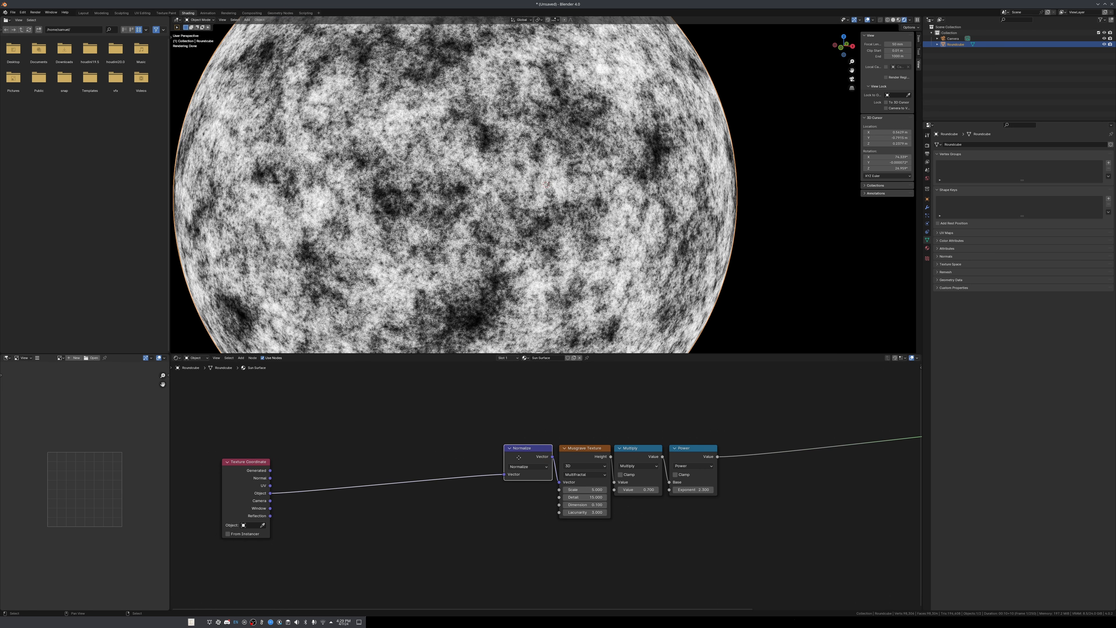
left_click_drag(519, 458, 236, 472)
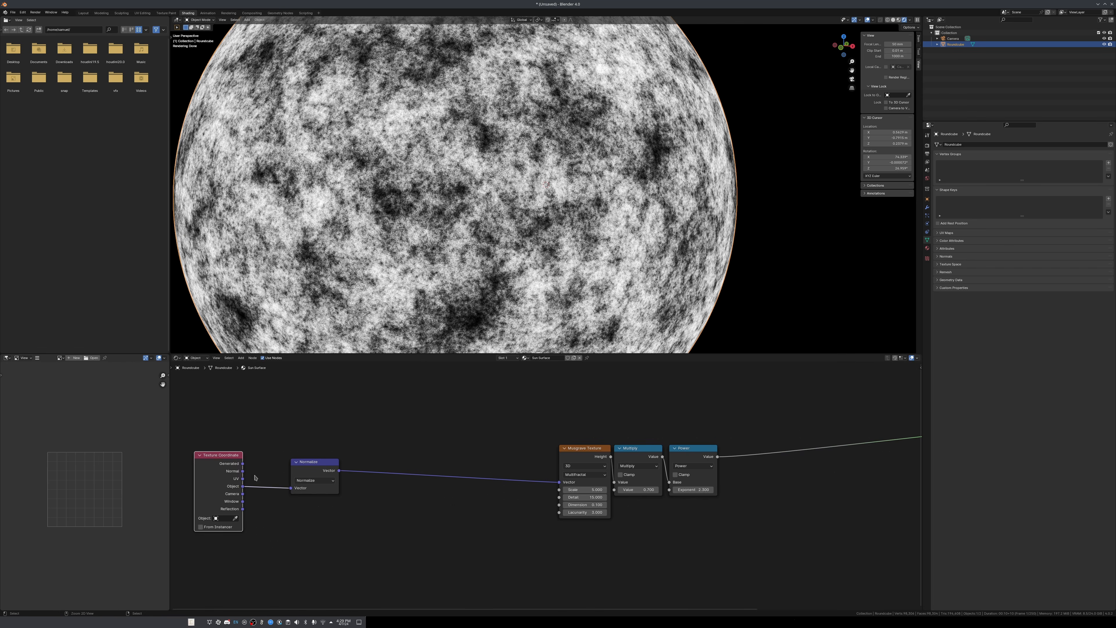
scroll(255, 478, "down", 2)
scroll(534, 172, "down", 3)
scroll(534, 171, "up", 2)
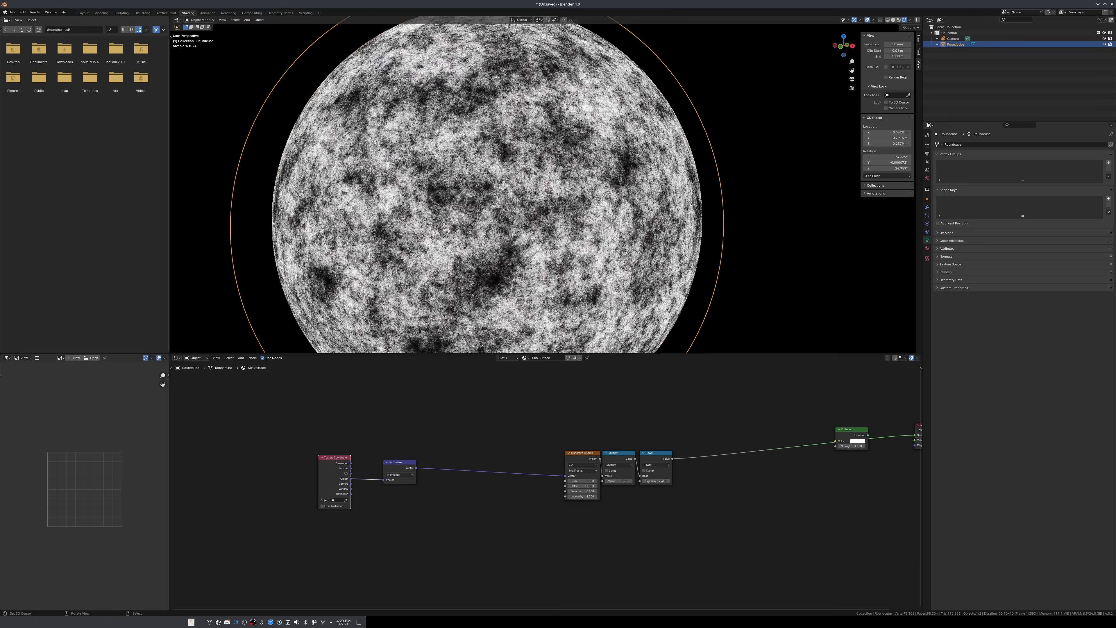
scroll(534, 172, "down", 2)
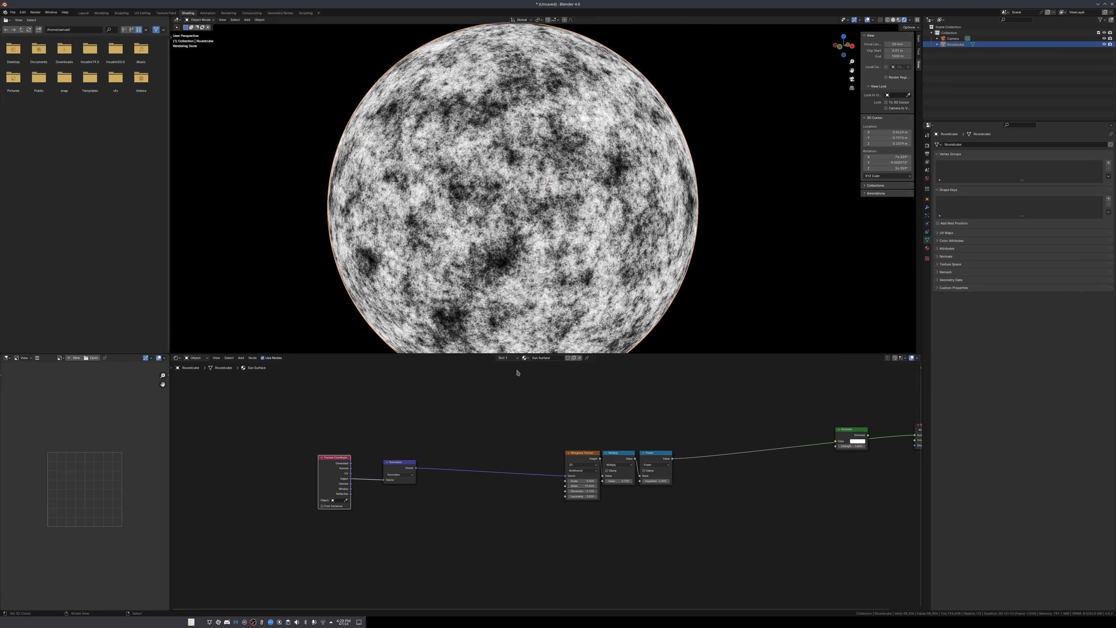
Add a Noise Texture with Scale 1.8 below the node chain and feed its Vector input from the Normalize output.
scroll(545, 414, "up", 2)
key("shift+a")
left_click(572, 450)
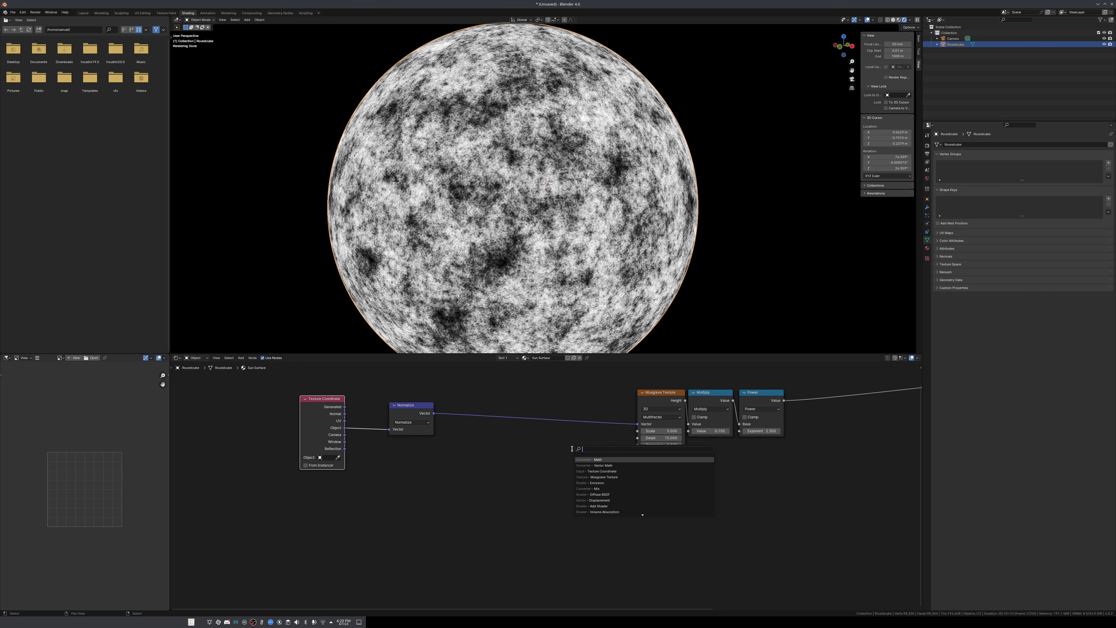
type("noise")
key("Return")
left_click(480, 452)
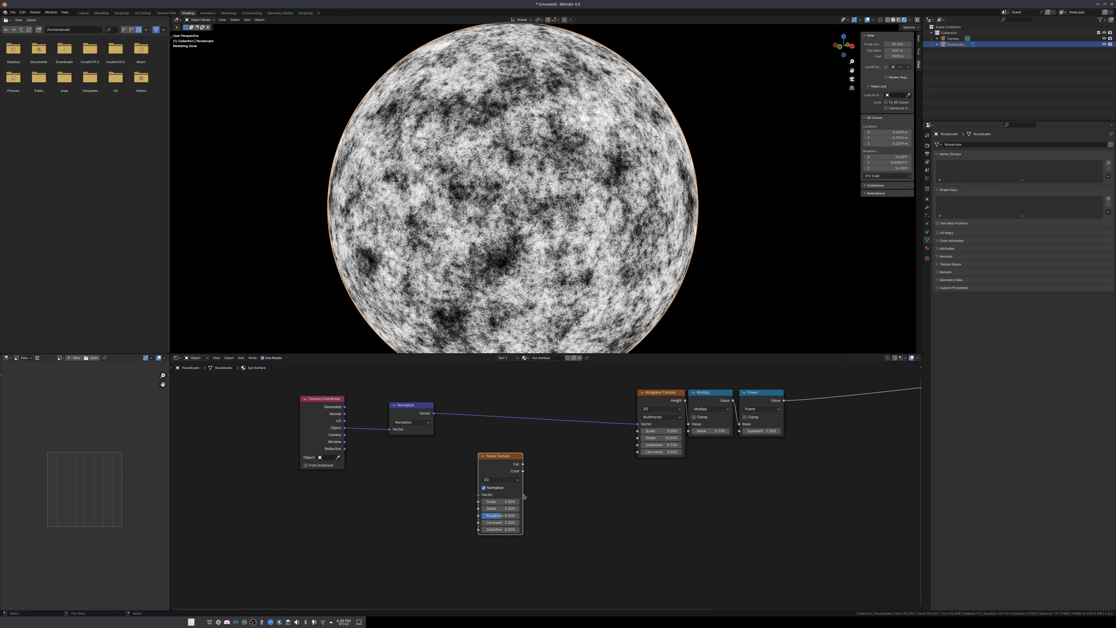
scroll(519, 496, "up", 2)
left_click_drag(507, 496, 488, 464)
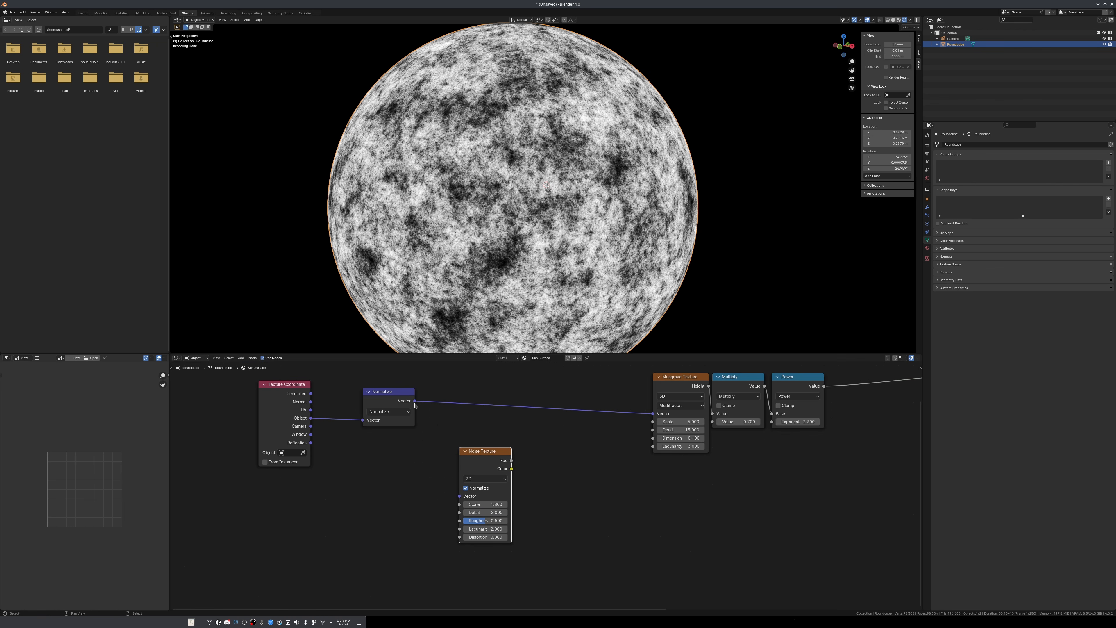
left_click_drag(414, 400, 455, 490)
Add a Vector Math node set to Subtract, fed by the Noise Texture's Color, subtracting 0.5 on all three axes.
key("shift+a")
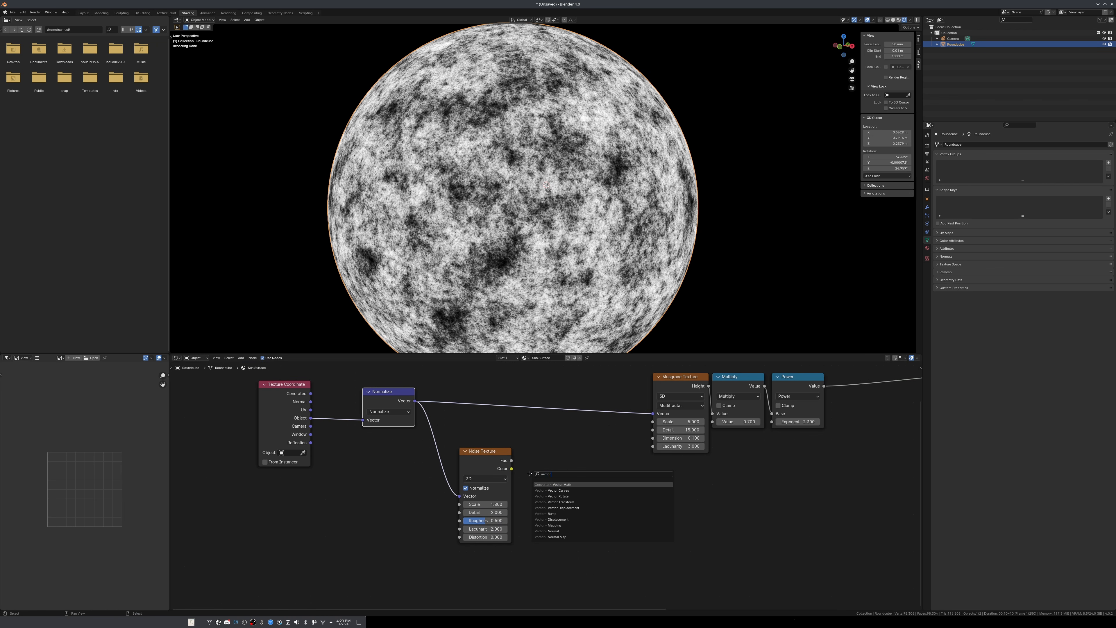
key("Return")
left_click(546, 455)
left_click_drag(512, 469, 541, 479)
left_click(566, 471)
left_click(558, 503)
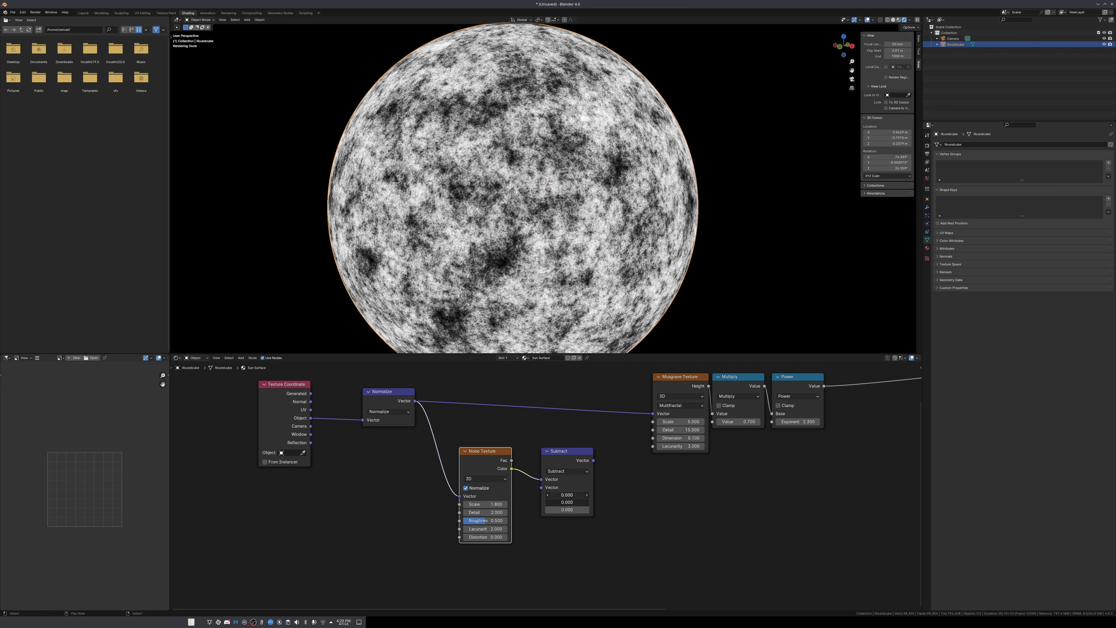
type("5")
key("Return")
Duplicate the Subtract node beside it, change the copy to Scale, and feed it from the Subtract output.
left_click(567, 458)
key("shift+d")
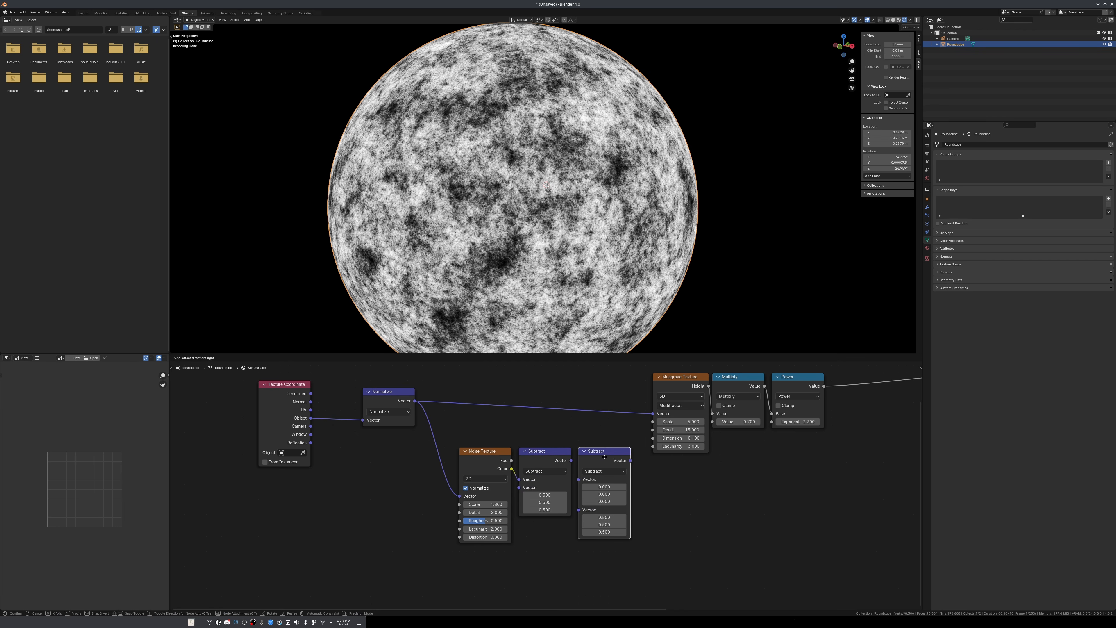
left_click(605, 457)
left_click(586, 471)
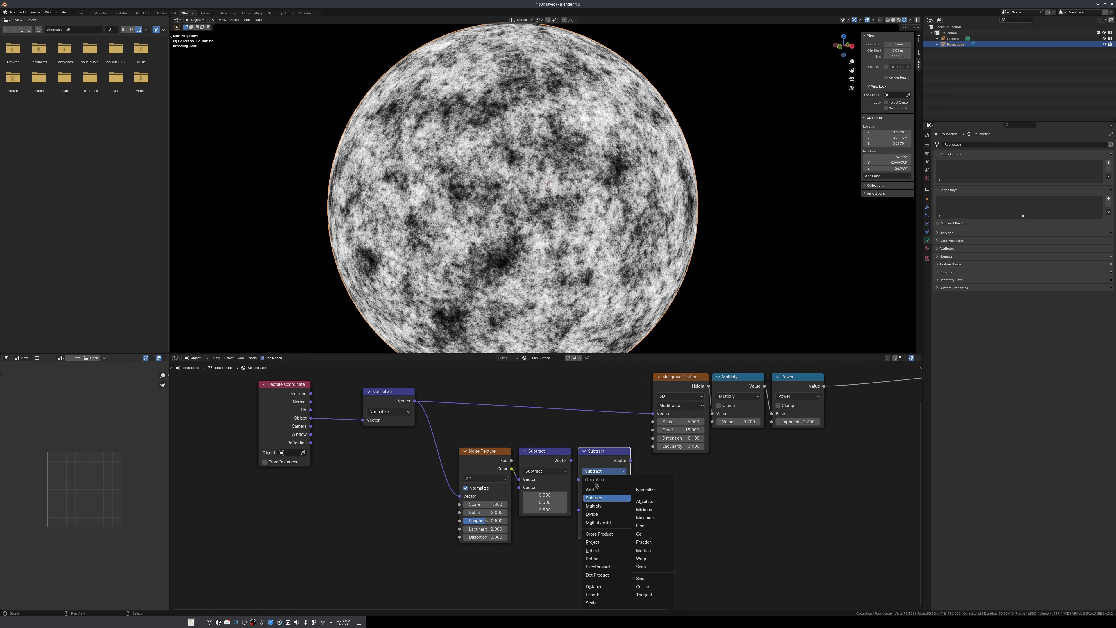
left_click(591, 603)
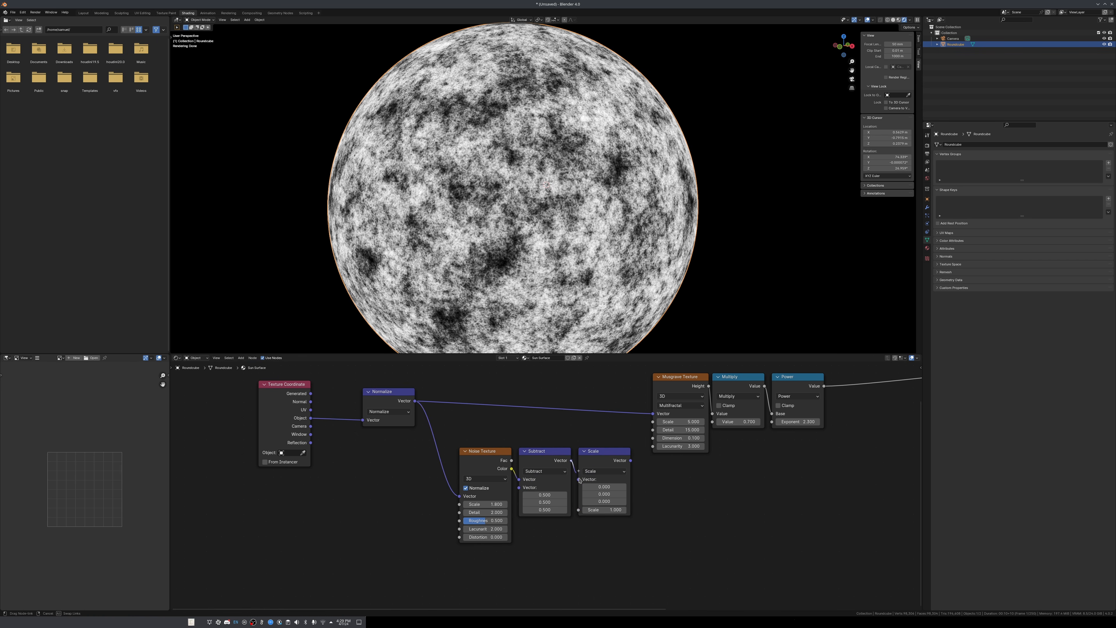
Insert a copy of Subtract, set to Add, between Normalize and Musgrave Texture, with the Scale output as its second vector.
left_click(537, 452)
key("shift+a")
type("D")
key("Escape")
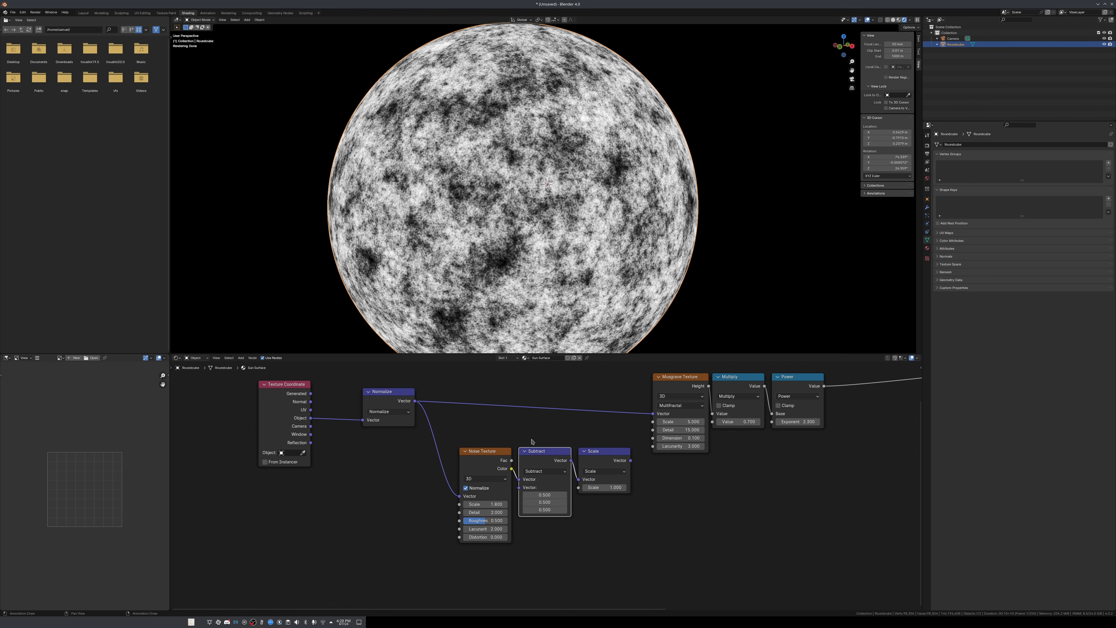
key("shift+d")
left_click(598, 389)
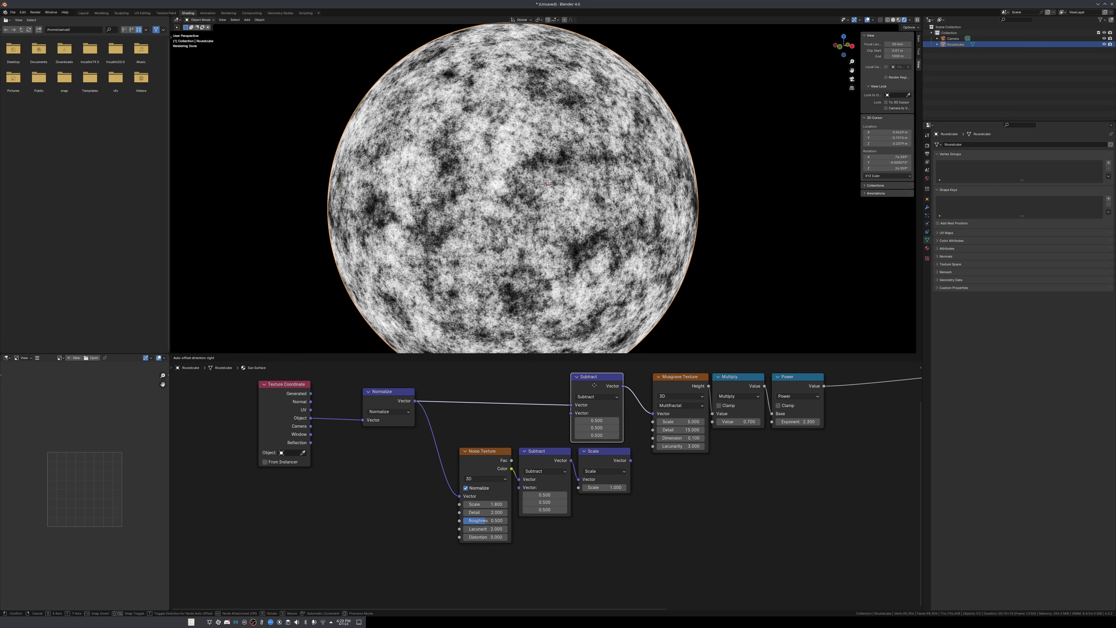
left_click(604, 398)
left_click(602, 417)
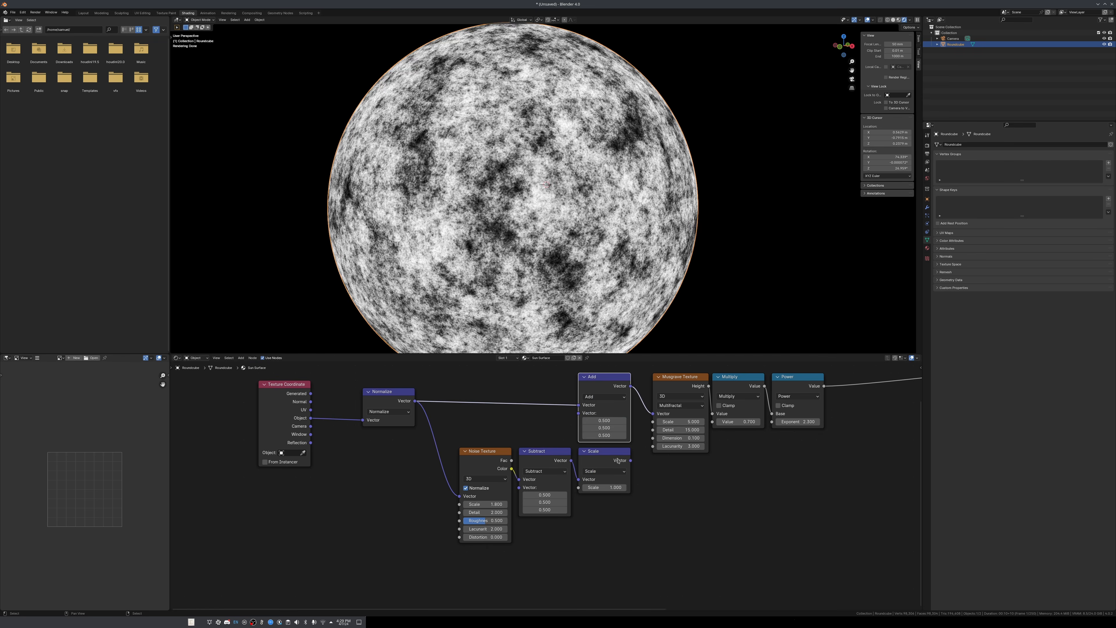
mouse_move(579, 413)
left_mouse_down()
mouse_move(554, 413)
mouse_move(579, 414)
left_mouse_up()
Feed the Scale output into Add's second vector, then set the Noise Texture's Detail to 15 and Roughness to about 0.29.
left_click_drag(386, 486, 576, 510)
left_click_drag(385, 465, 612, 510)
left_click_drag(485, 464, 484, 463)
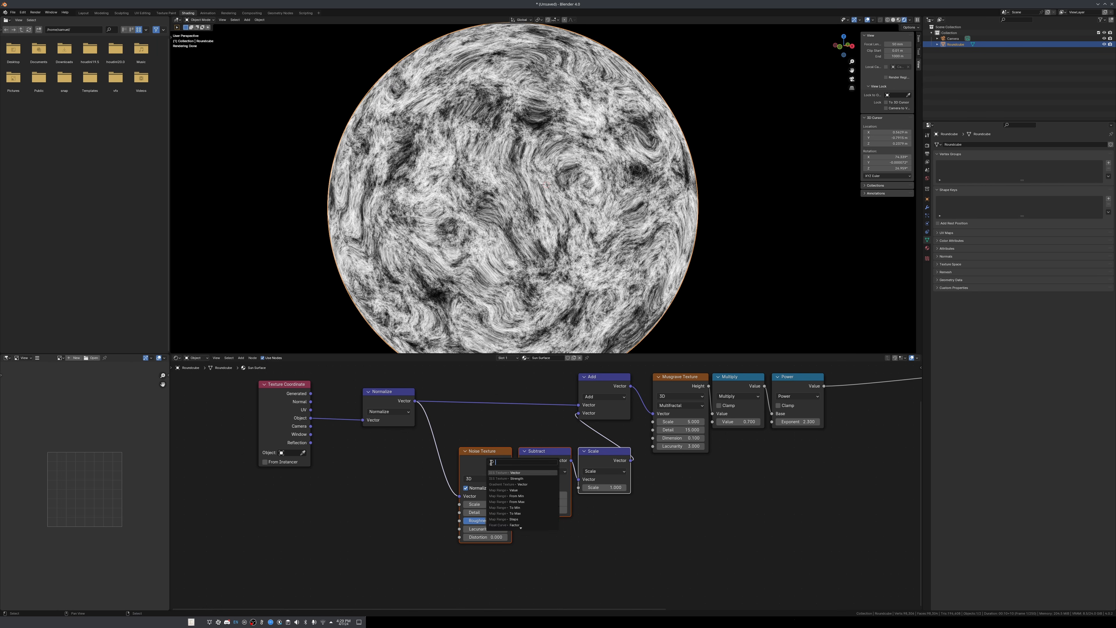
key("Escape")
mouse_move(482, 513)
left_mouse_down()
mouse_move(606, 513)
mouse_move(472, 522)
left_mouse_up()
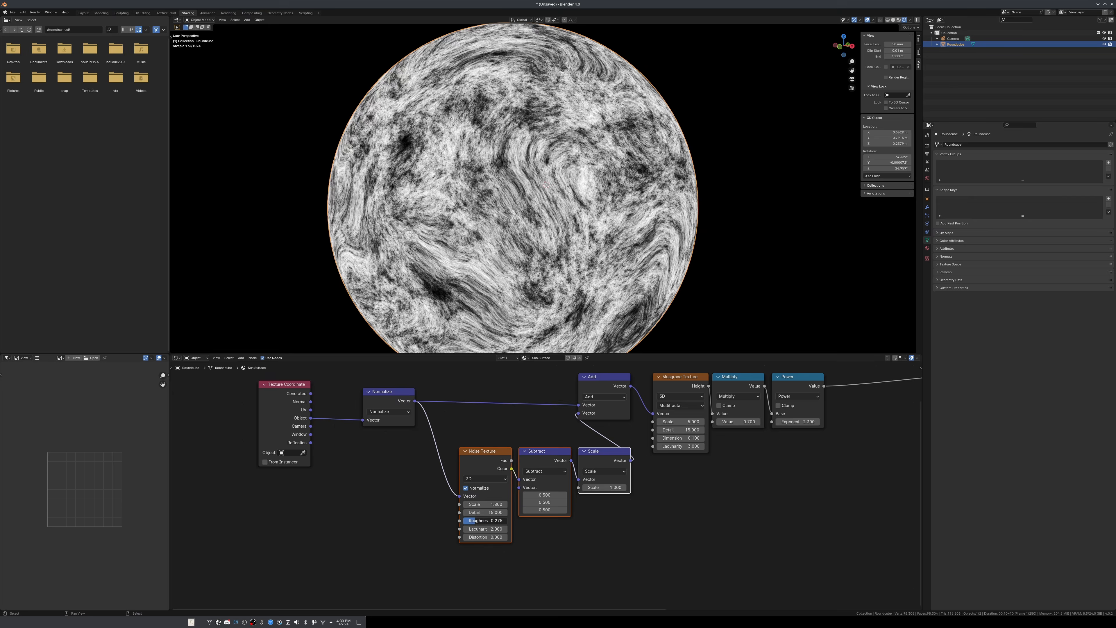
Set the factor of the Scale vector math node to 0.4 to soften the noise distortion.
mouse_move(611, 487)
left_mouse_down()
mouse_move(594, 488)
mouse_move(607, 488)
left_mouse_up()
left_click_drag(321, 469, 673, 508)
left_click_drag(486, 463, 449, 464)
scroll(547, 487, "up", 3)
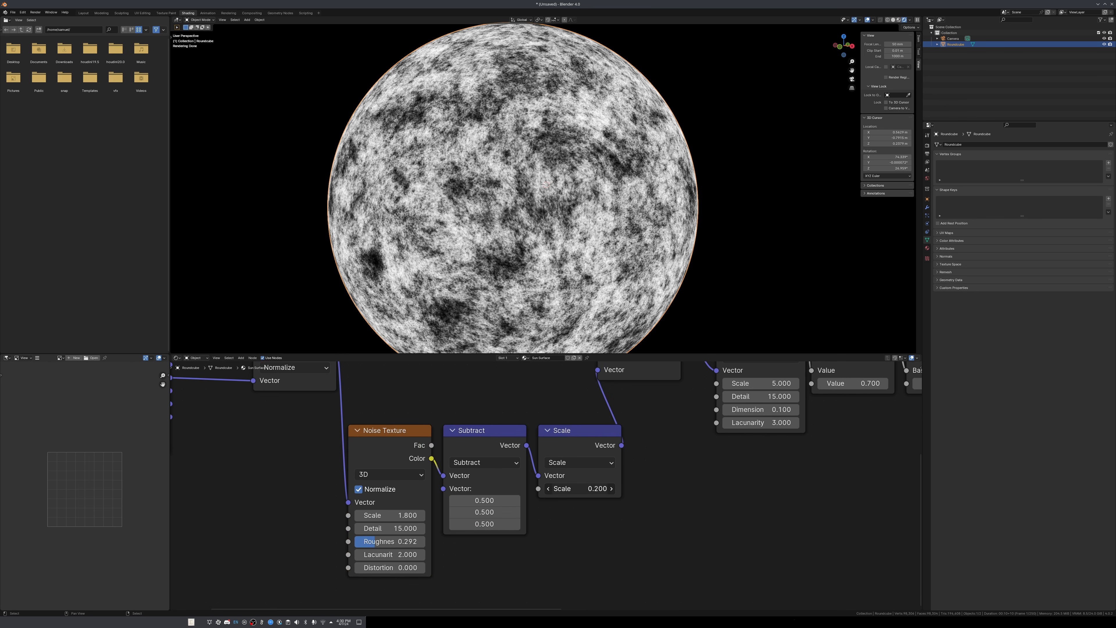
left_click_drag(579, 488, 583, 489)
middle_click_drag(511, 248, 584, 245)
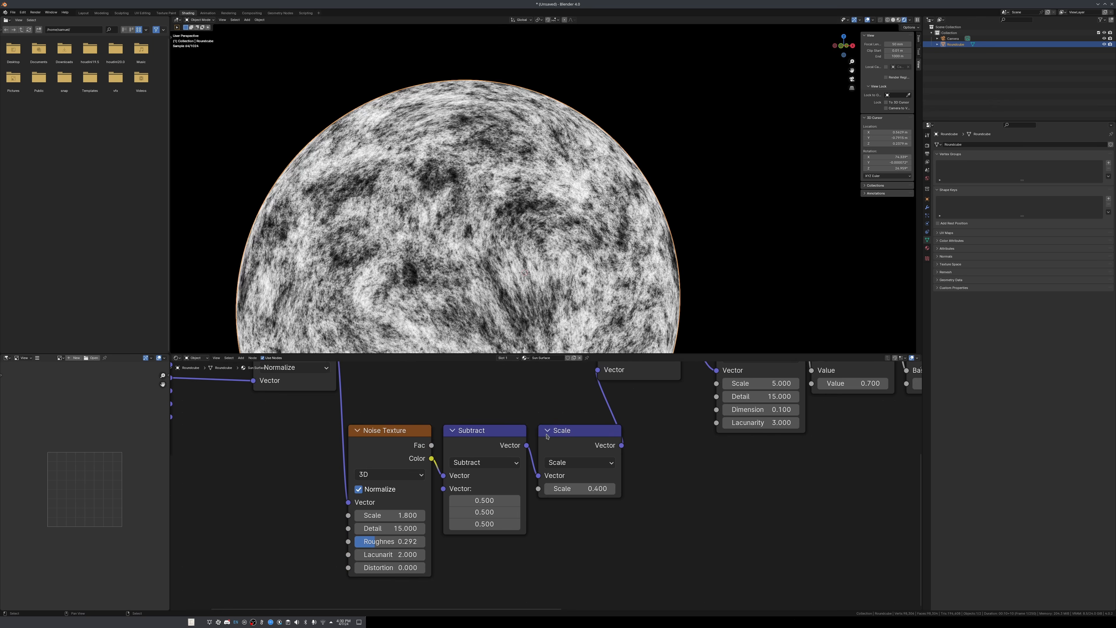
left_click_drag(580, 489, 646, 489)
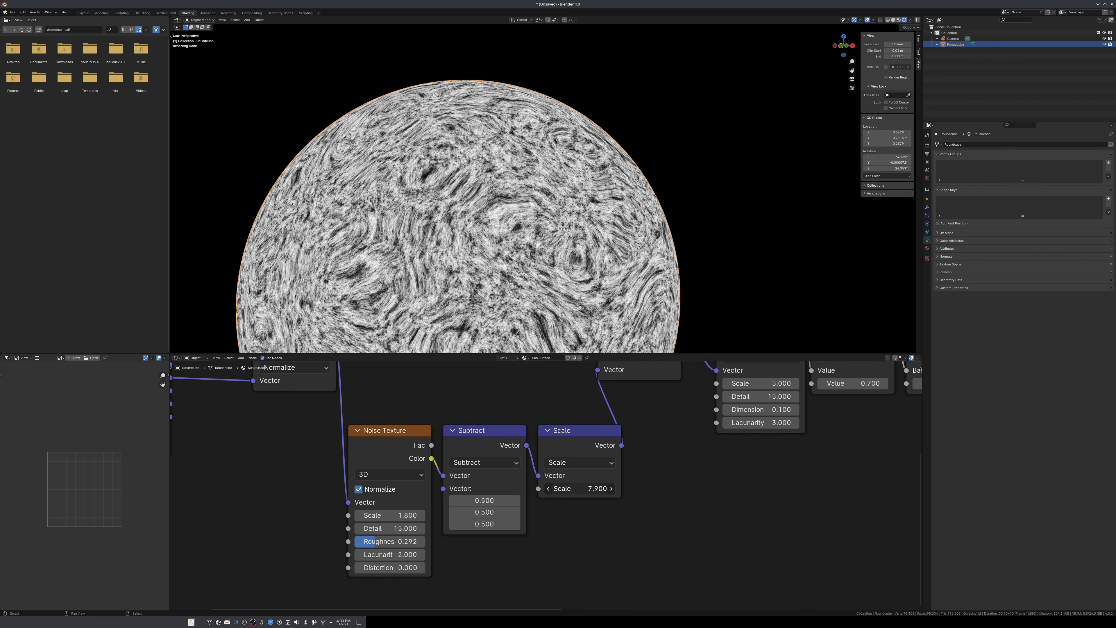
right_click(581, 488)
Fine-tune the Noise Texture's Roughness to about 0.458 while comparing the surface detail on the sphere.
middle_click_drag(555, 281, 479, 295)
scroll(496, 290, "down", 4)
left_click_drag(389, 541, 420, 541)
scroll(505, 252, "up", 6)
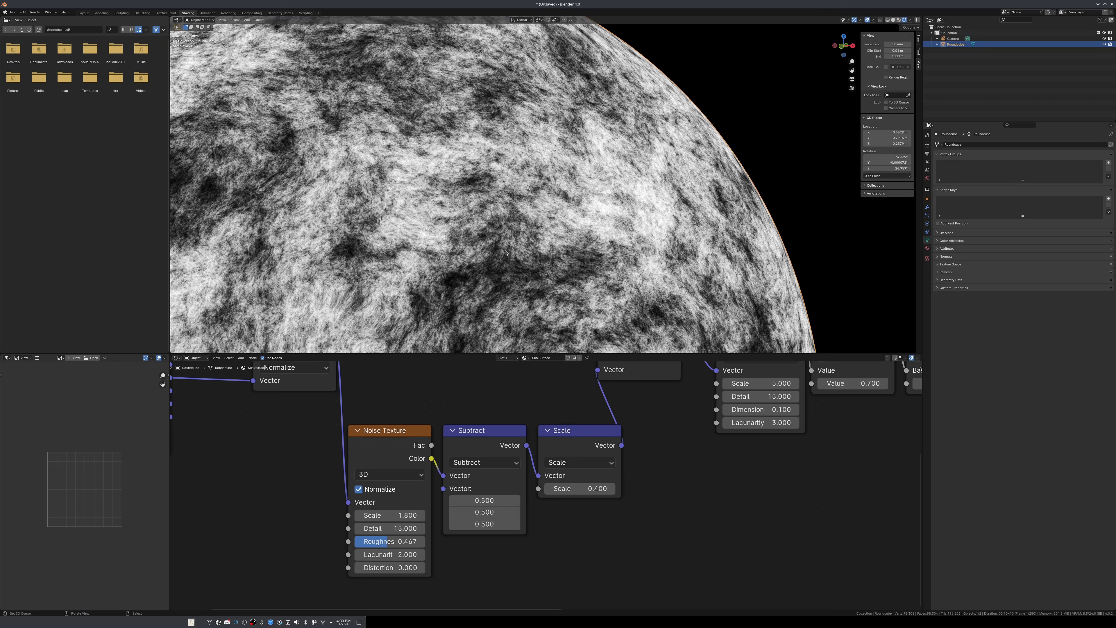
left_click_drag(389, 541, 390, 542)
scroll(487, 265, "down", 4)
scroll(488, 265, "down", 8)
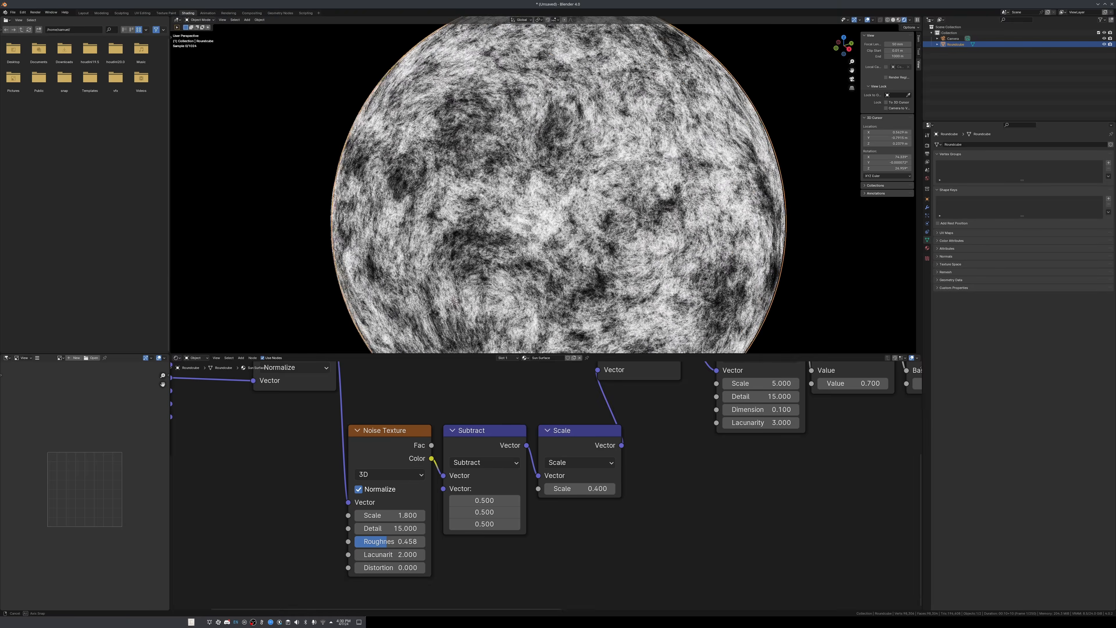
scroll(711, 487, "down", 5)
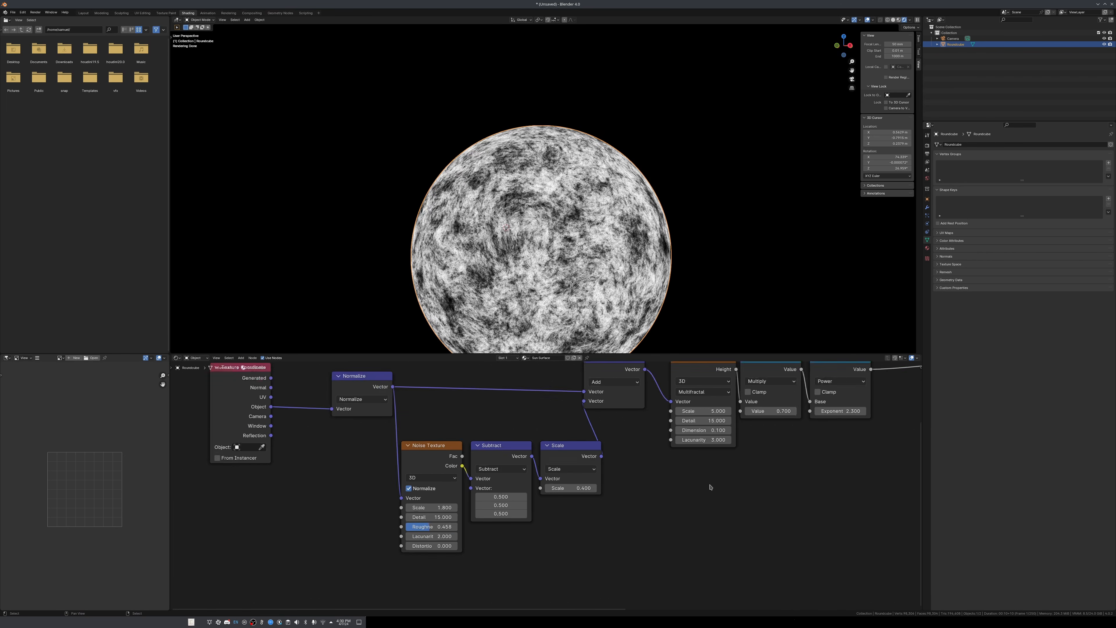
middle_click_drag(711, 487, 521, 513)
middle_click_drag(655, 380, 589, 458)
scroll(600, 461, "up", 5)
left_click_drag(559, 461, 559, 462)
left_click(468, 455)
scroll(441, 491, "down", 4)
scroll(440, 492, "down", 4)
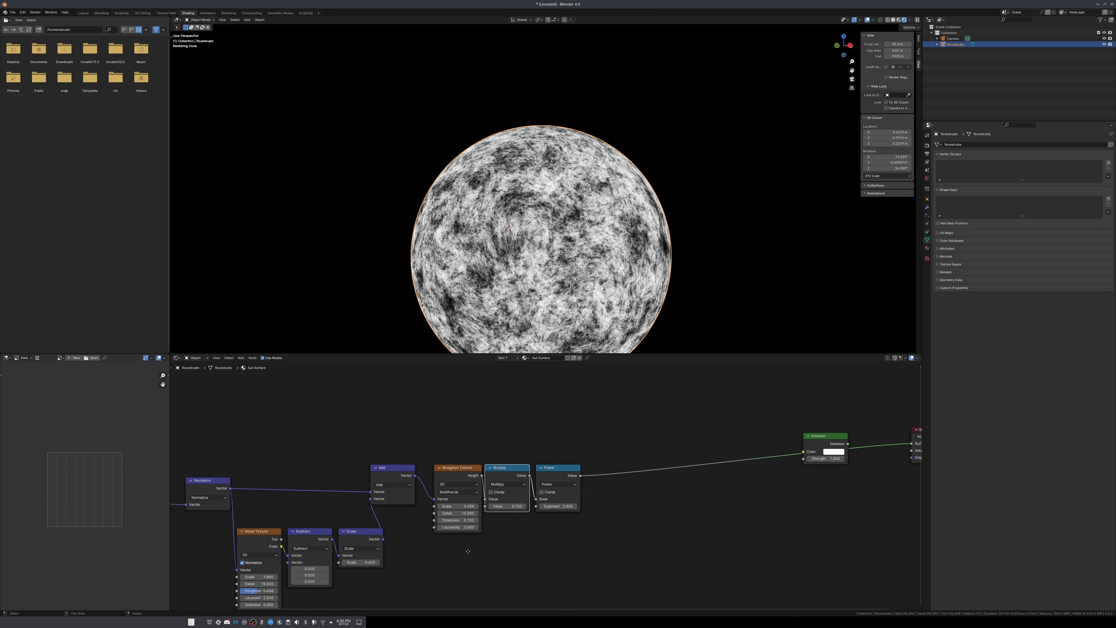
Move the Texture Coordinate and Normalize nodes further left to leave space before the noise distortion nodes.
left_click_drag(607, 545, 324, 438)
scroll(528, 453, "up", 1)
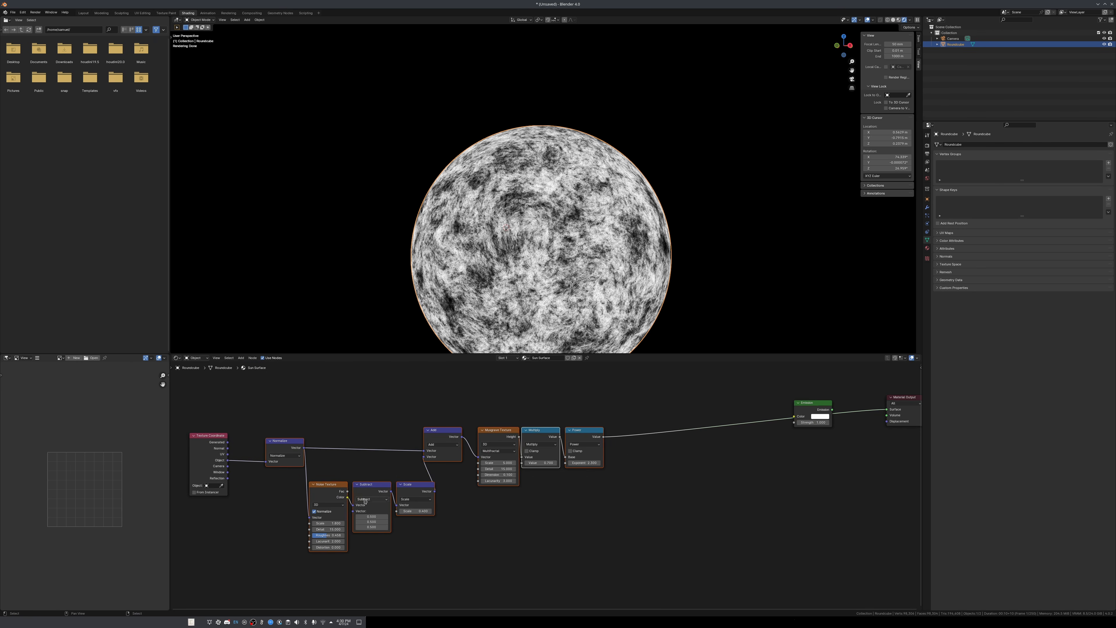
middle_click_drag(255, 483, 324, 481)
scroll(325, 480, "up", 3)
left_click(325, 461)
mouse_move(215, 418)
left_mouse_down()
mouse_move(364, 470)
mouse_move(378, 430)
left_mouse_up()
key("g")
left_click(248, 440)
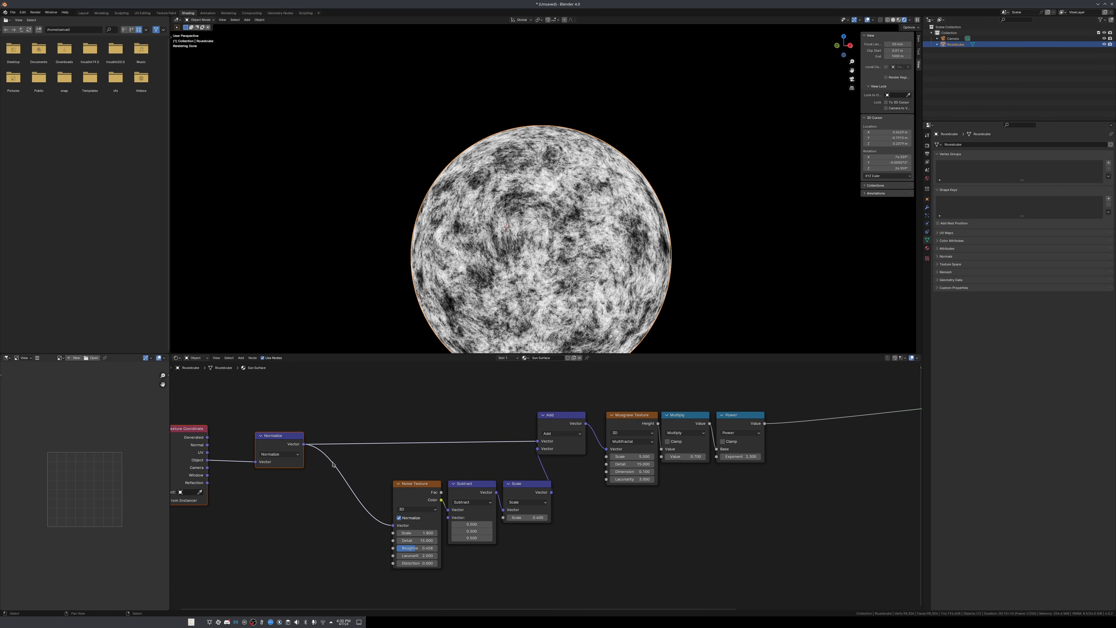
Add a reroute point on the links leaving Normalize and place it just beside that node.
right_click_drag(327, 474, 374, 419, "shift")
key("g")
left_click(381, 436)
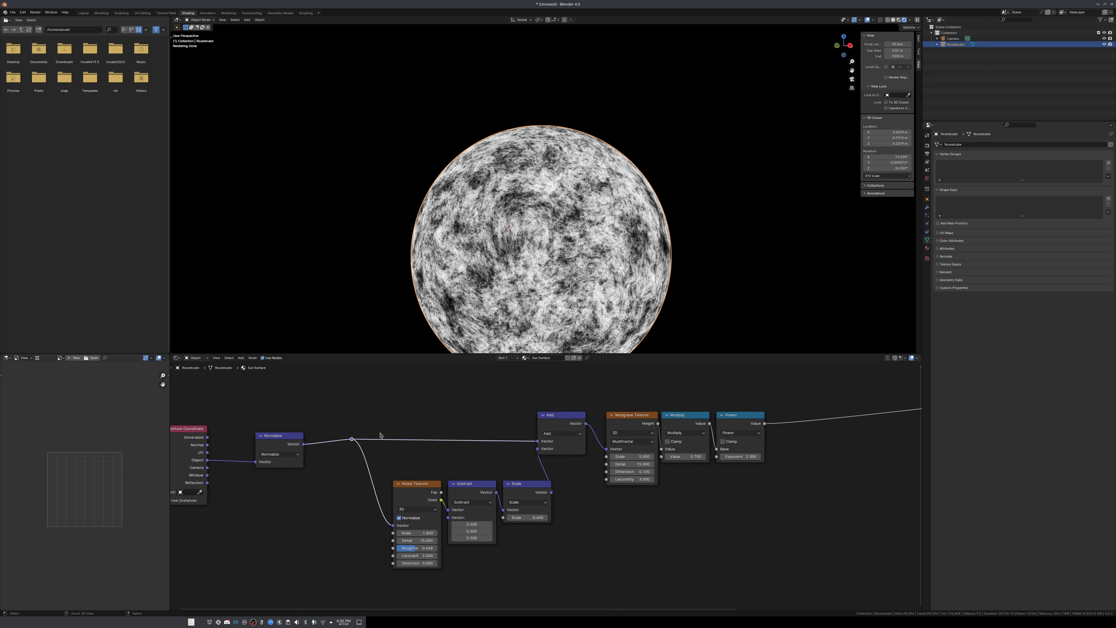
Group the reroute and all nodes from Noise Texture to Power into a node group named Sun Surface.
scroll(338, 416, "down", 4)
left_click_drag(357, 410, 693, 549)
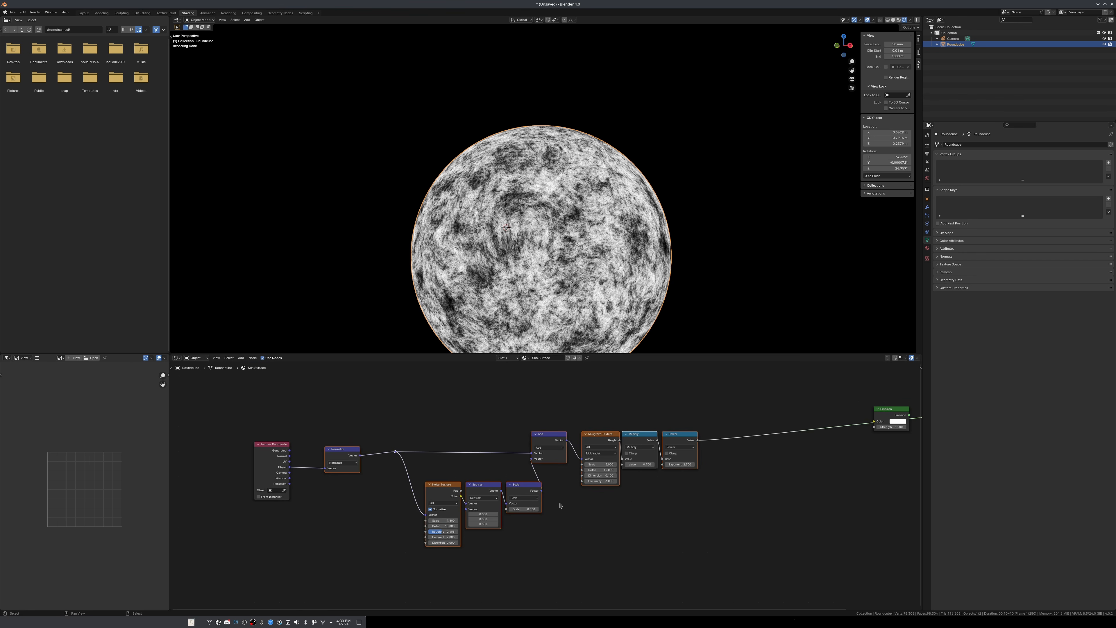
left_click_drag(385, 420, 694, 539)
key("ctrl+g")
key("Tab")
scroll(562, 478, "up", 2)
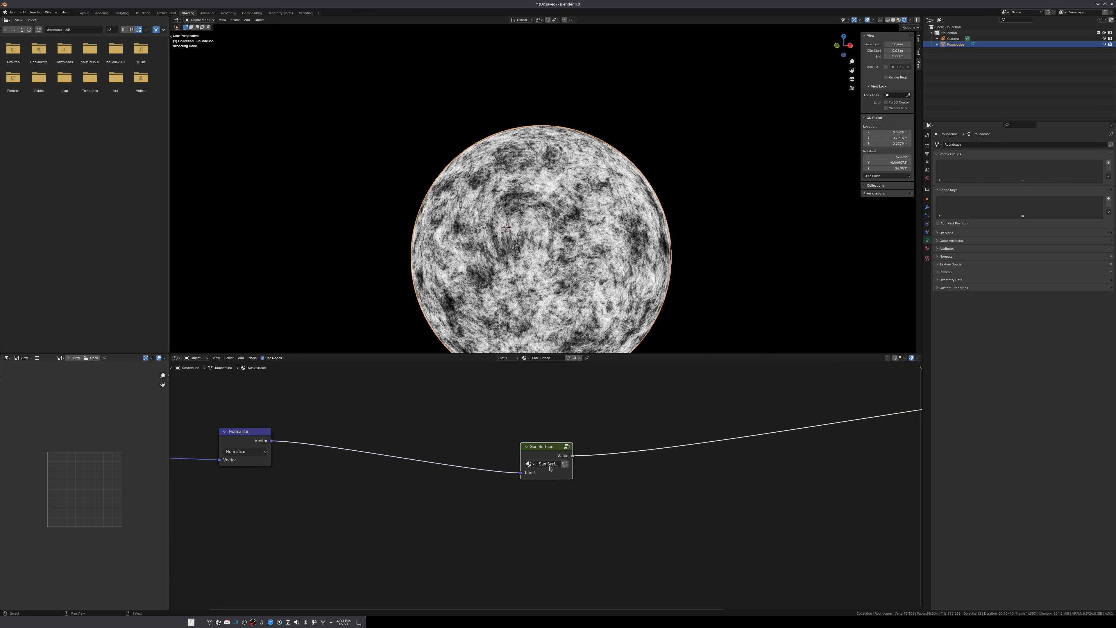
Move Emission closer and reconnect the Sun Surface group's Value output to Emission's Strength instead of its Color.
key("Home")
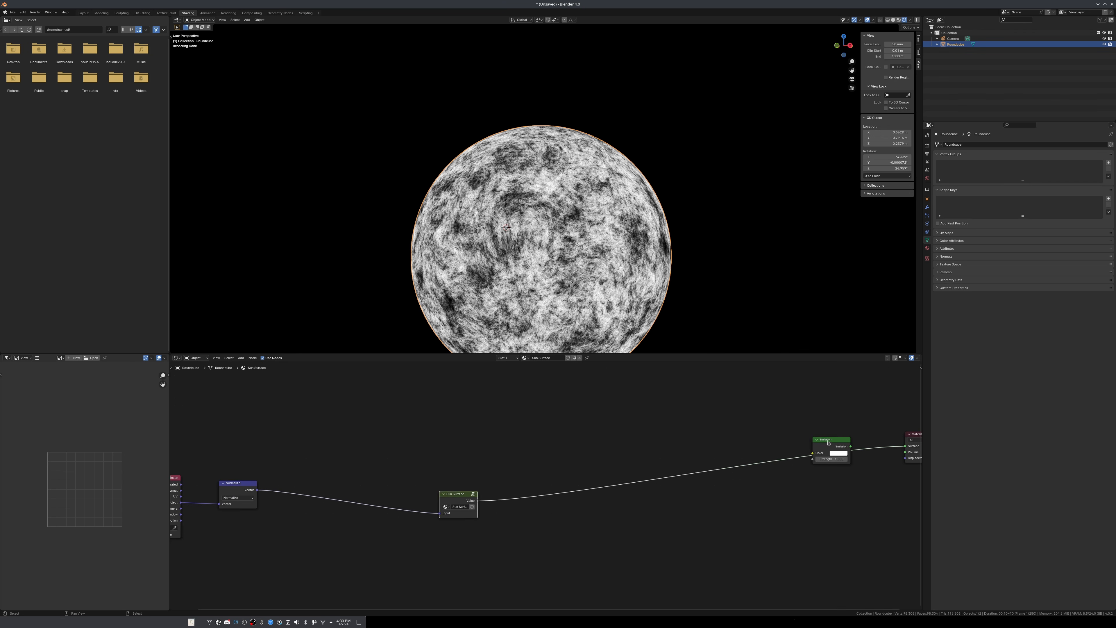
left_click_drag(829, 443, 765, 447)
right_click_drag(725, 453, 726, 469, "ctrl")
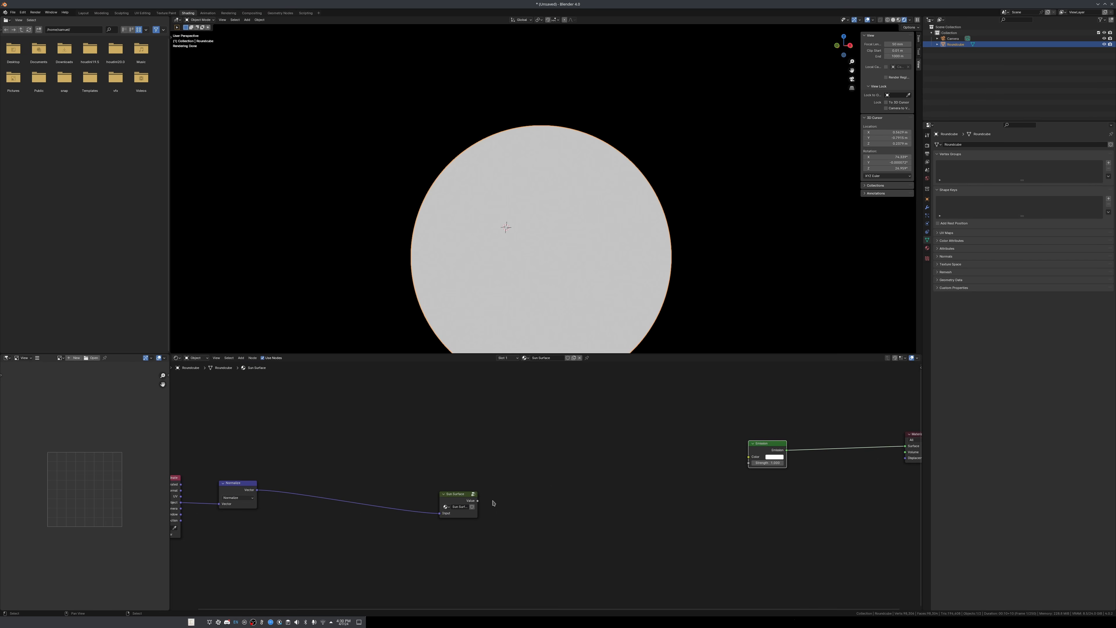
left_click_drag(478, 501, 749, 463)
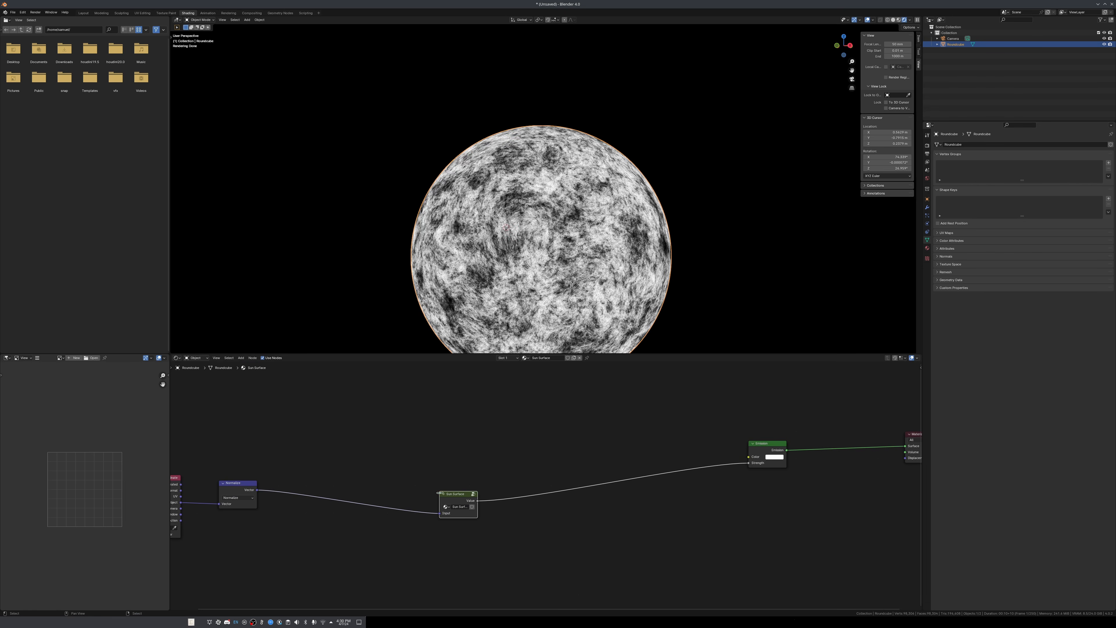
left_click_drag(457, 490, 457, 495)
Add an RGB node set to white, feed it into Emission's Color, and place it above the Sun Surface group.
left_click(540, 440)
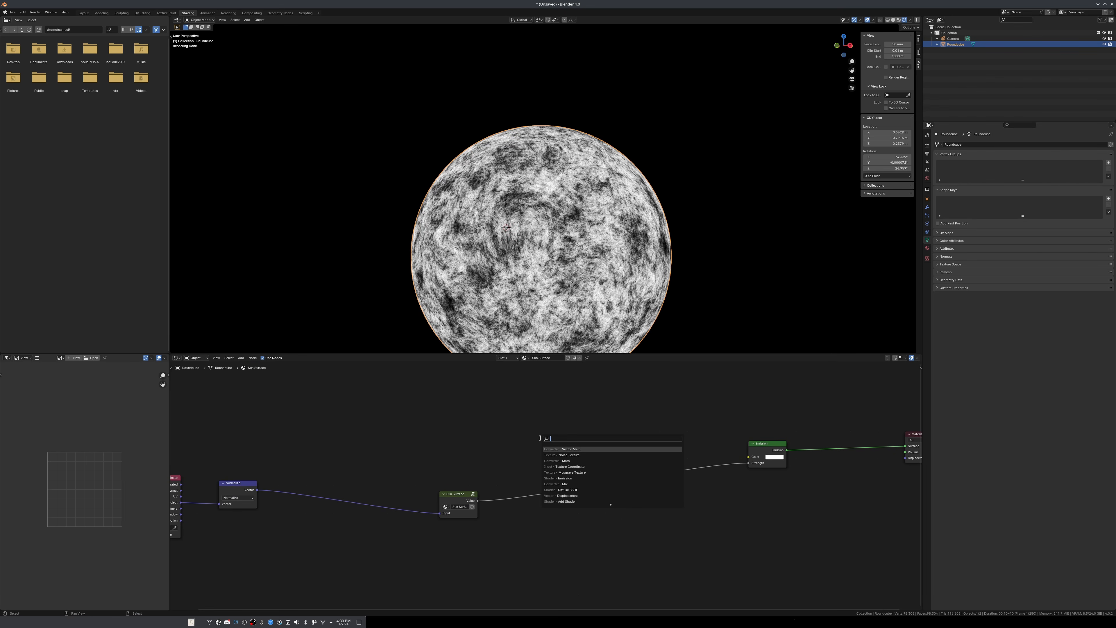
key("Return")
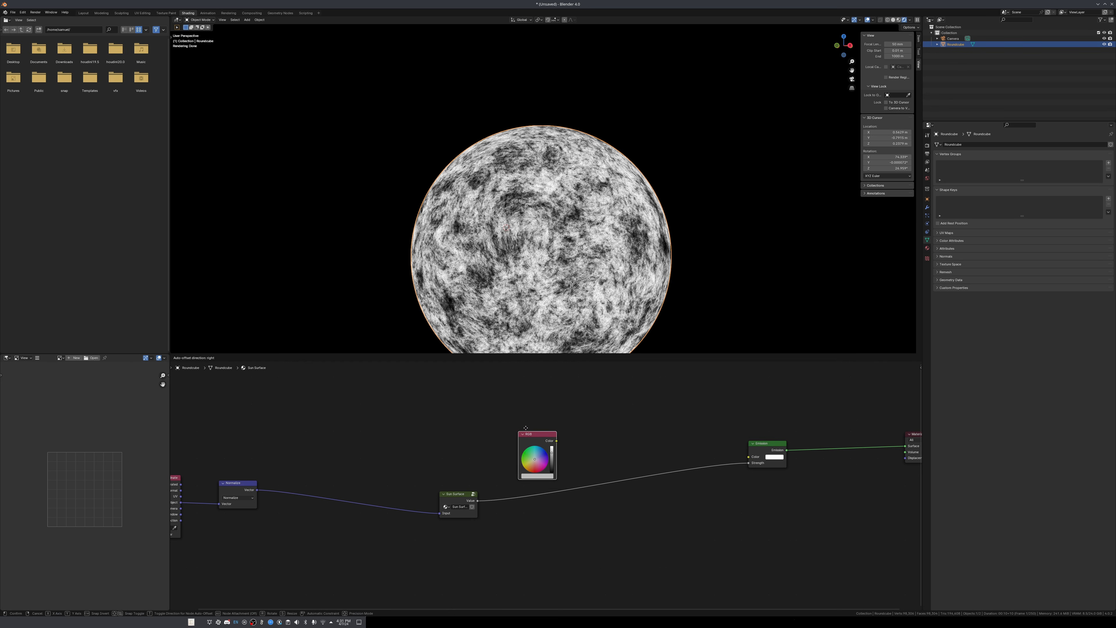
left_click(556, 448)
scroll(556, 448, "up", 3)
left_click_drag(577, 413, 578, 399)
scroll(578, 399, "down", 2)
middle_click_drag(579, 398, 496, 443)
left_click_drag(502, 437, 789, 472)
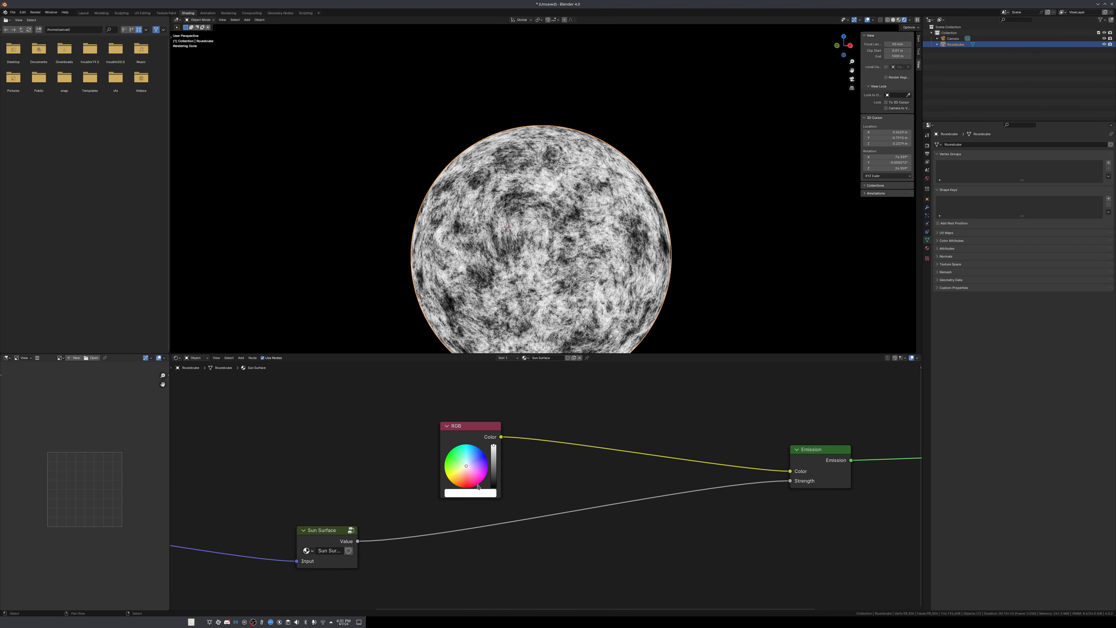
left_click_drag(467, 442, 468, 398)
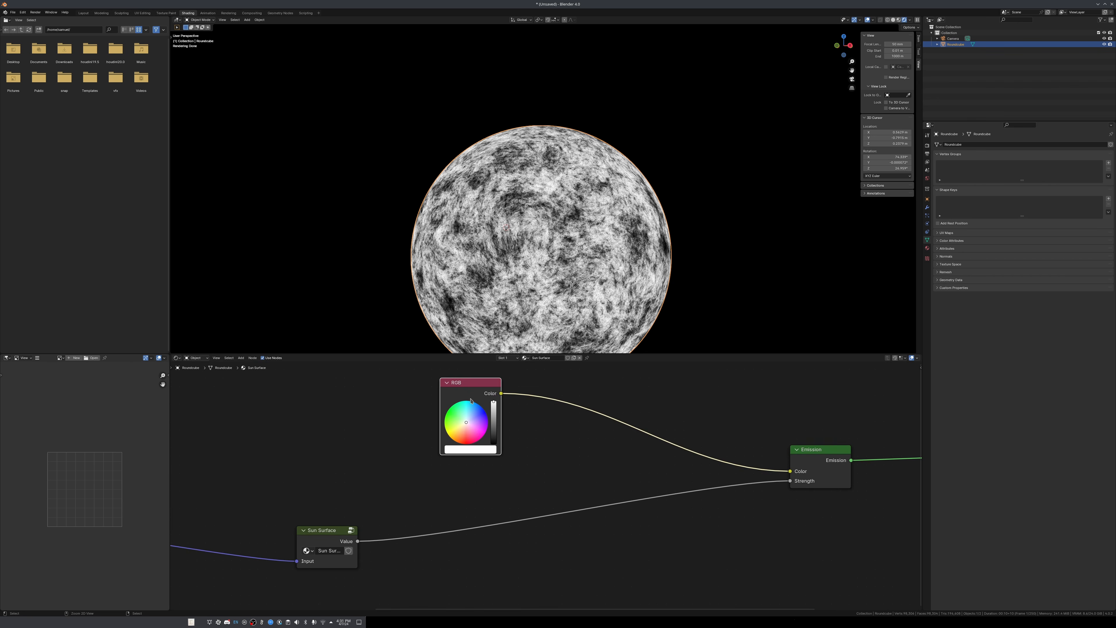
Insert a Mix Color node on the link between the RGB node and Emission.
scroll(531, 447, "down", 2)
middle_click_drag(547, 447, 551, 473)
left_click(559, 465)
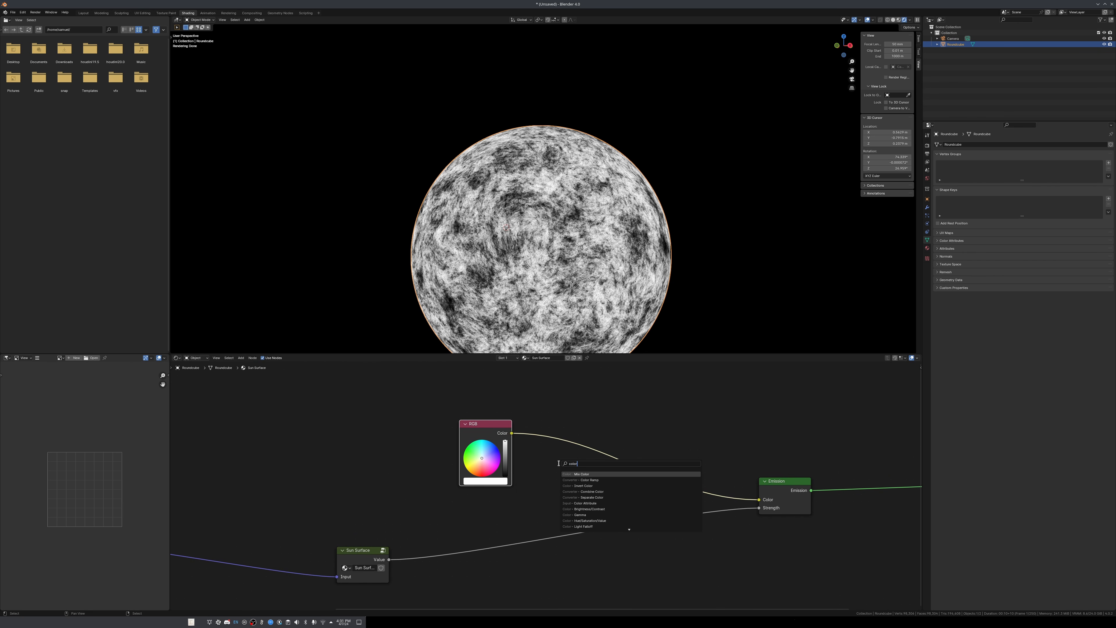
key("Return")
left_click(581, 457)
Duplicate the RGB node below the original and connect the copy to the Mix node's B input.
left_click(476, 427)
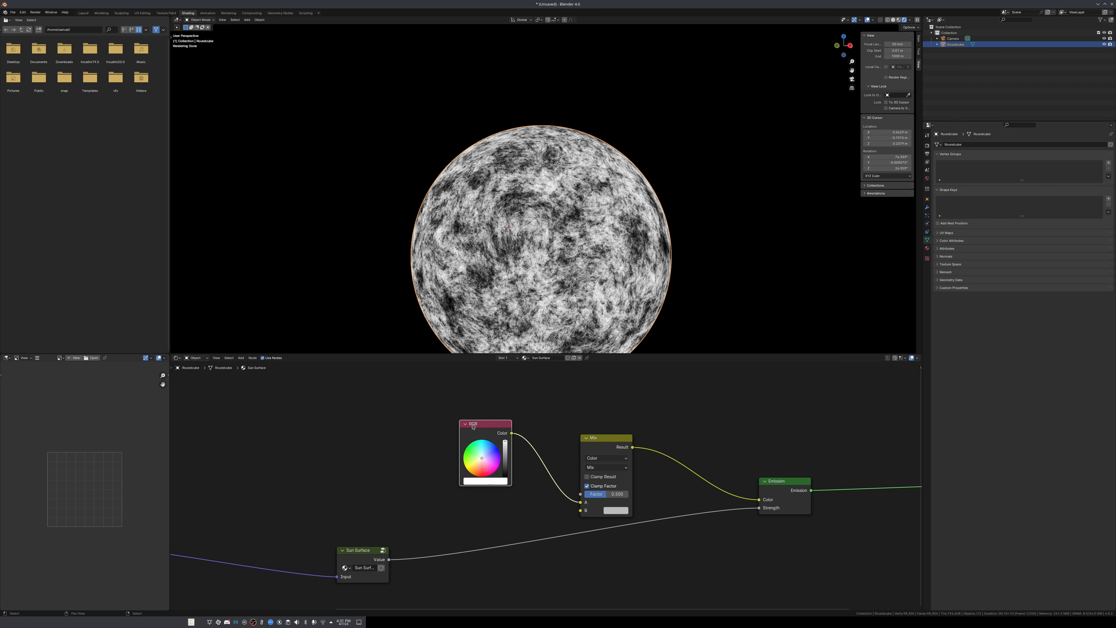
key("shift+d")
left_click(477, 502)
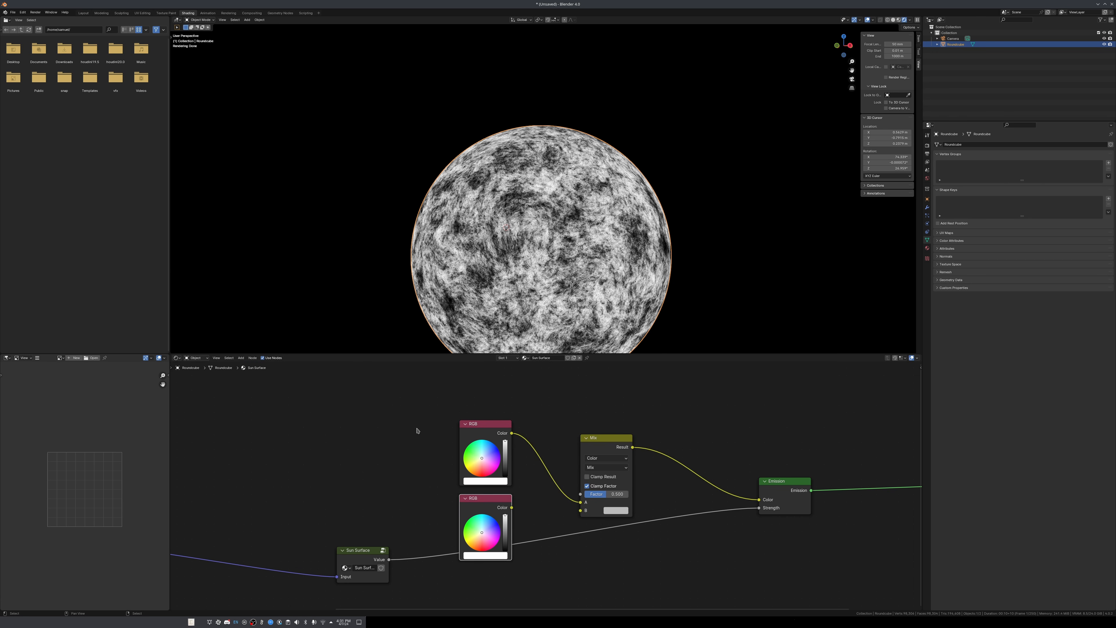
left_click_drag(415, 428, 588, 511)
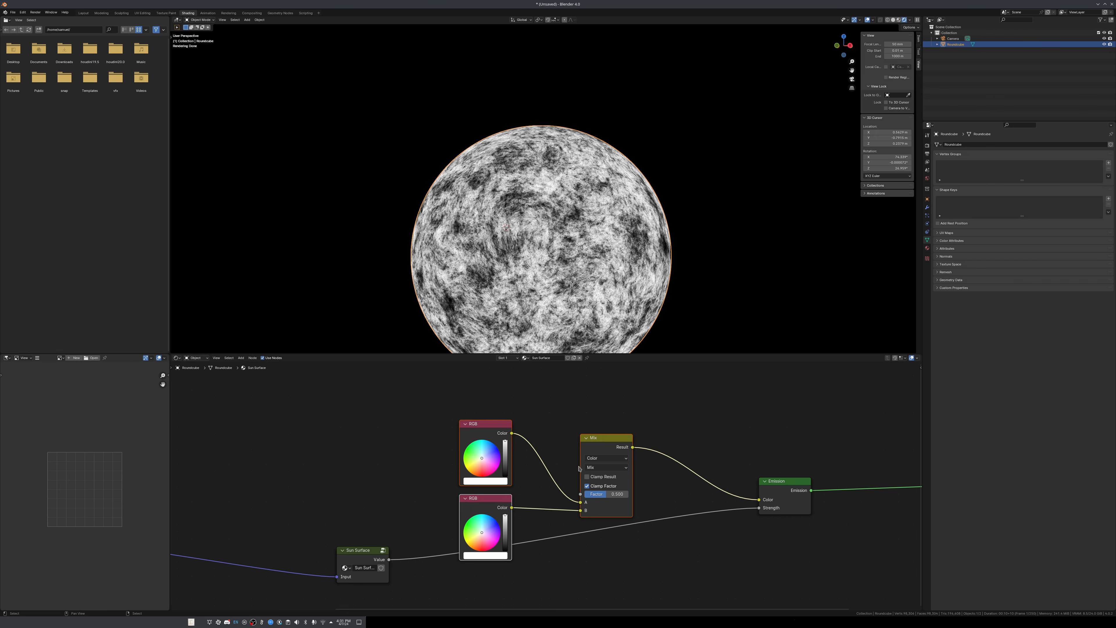
Group both RGB nodes and the Mix node into a node group named Sun Color.
key("ctrl+g")
key("Tab")
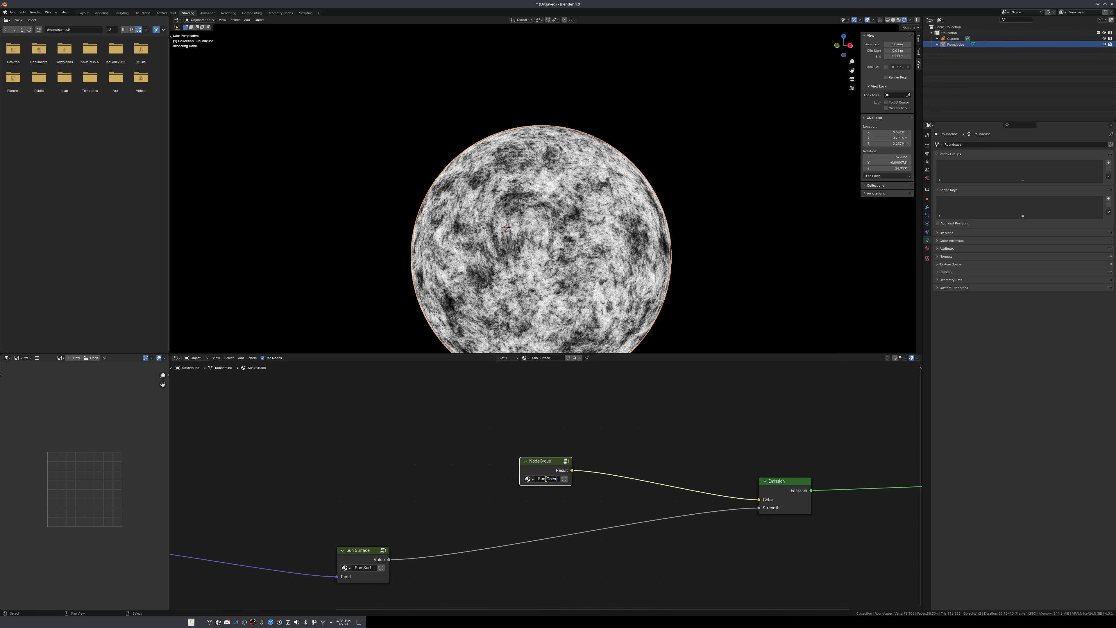
Inside the Sun Color group, expose the Mix node's Factor as a group input and return to the main node tree.
key("Tab")
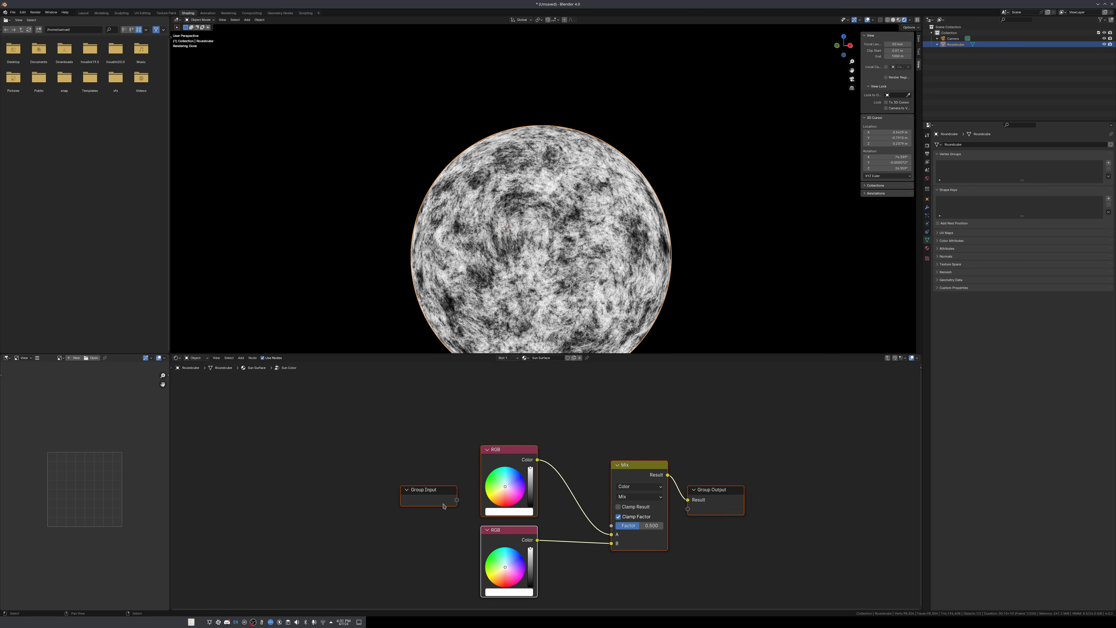
left_click_drag(624, 521, 624, 525)
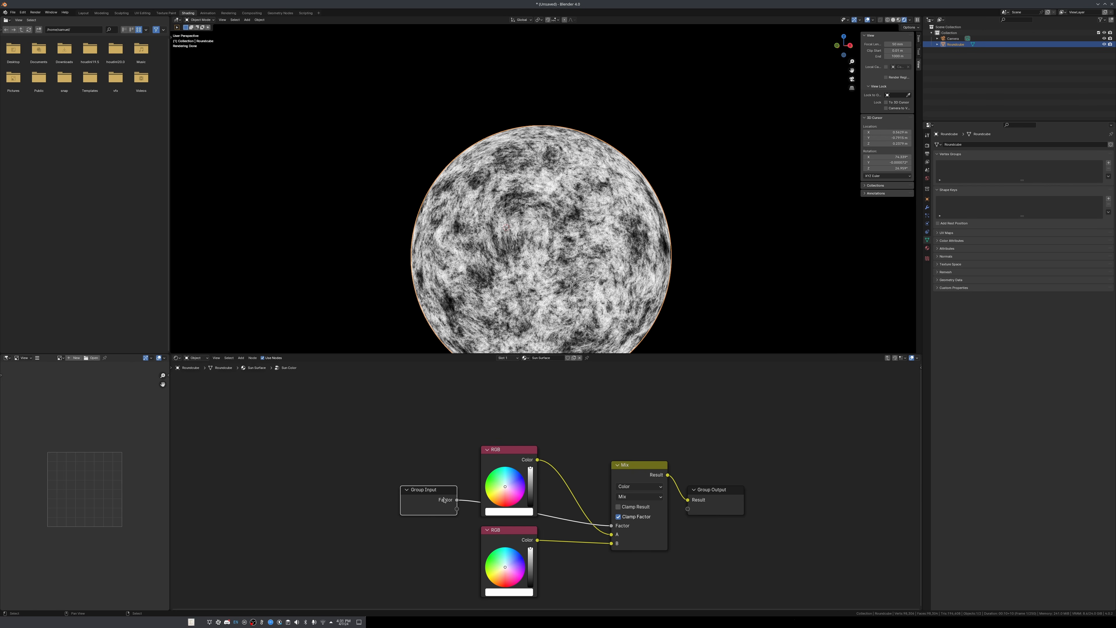
key("Tab")
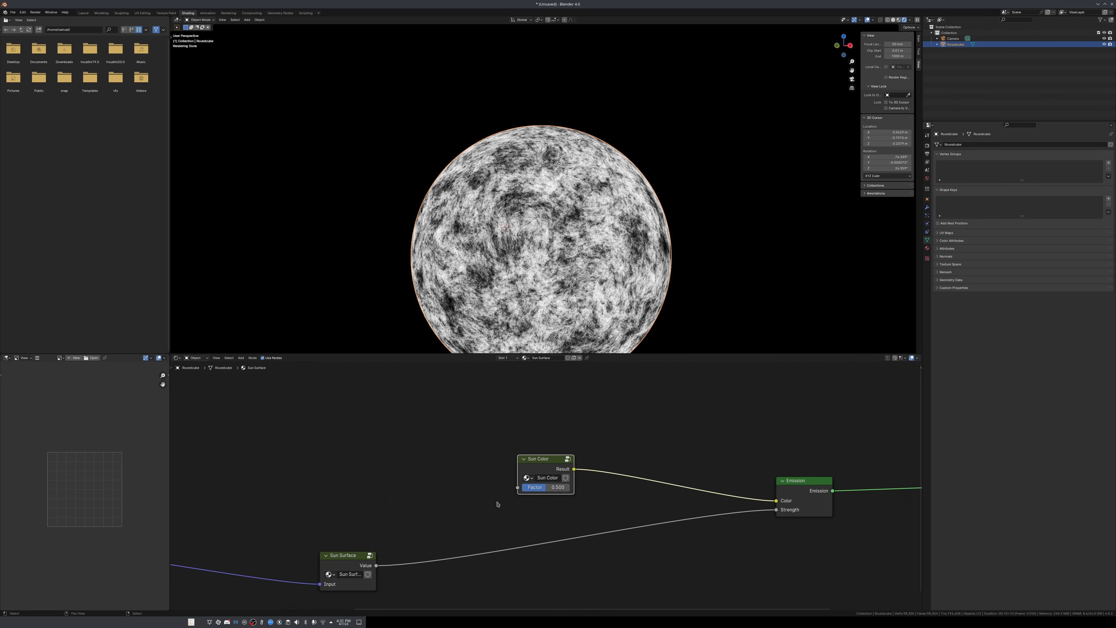
Set the Sun Color group's Factor to 0 and move the Sun Surface group further left.
left_click_drag(547, 490, 522, 489)
middle_click_drag(471, 467, 579, 424)
scroll(541, 478, "down", 2)
left_click_drag(470, 510, 425, 517)
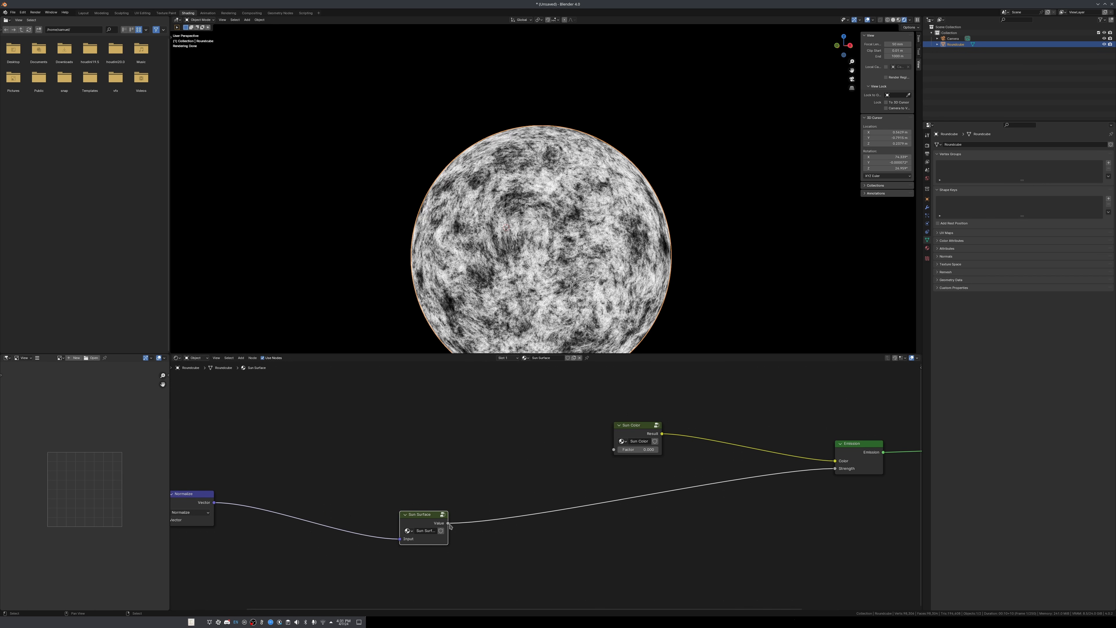
Try a light orange with a hue of about 0.077 on the upper RGB node inside the Sun Color group.
left_click(635, 435)
key("Tab")
scroll(554, 492, "up", 5)
left_click(494, 519)
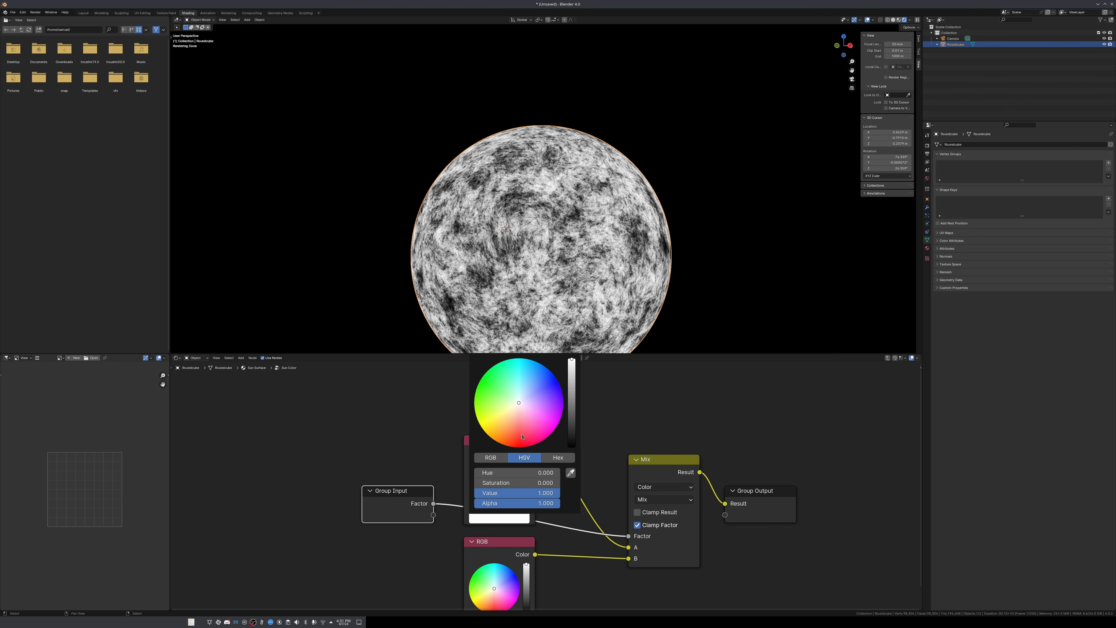
left_click_drag(519, 404, 503, 425)
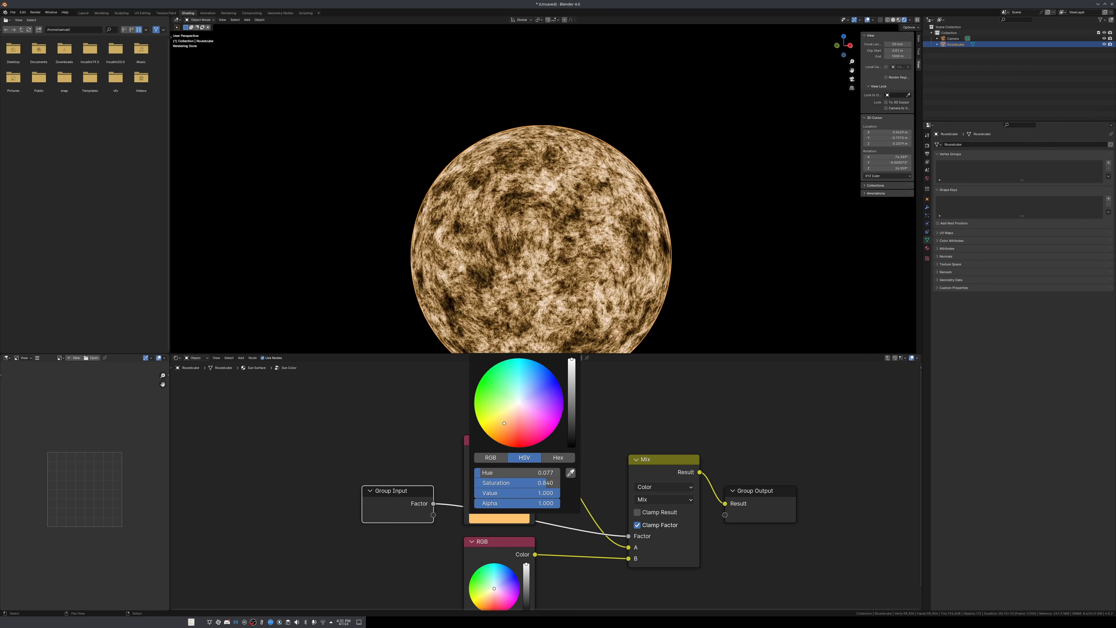
key("BackSpace")
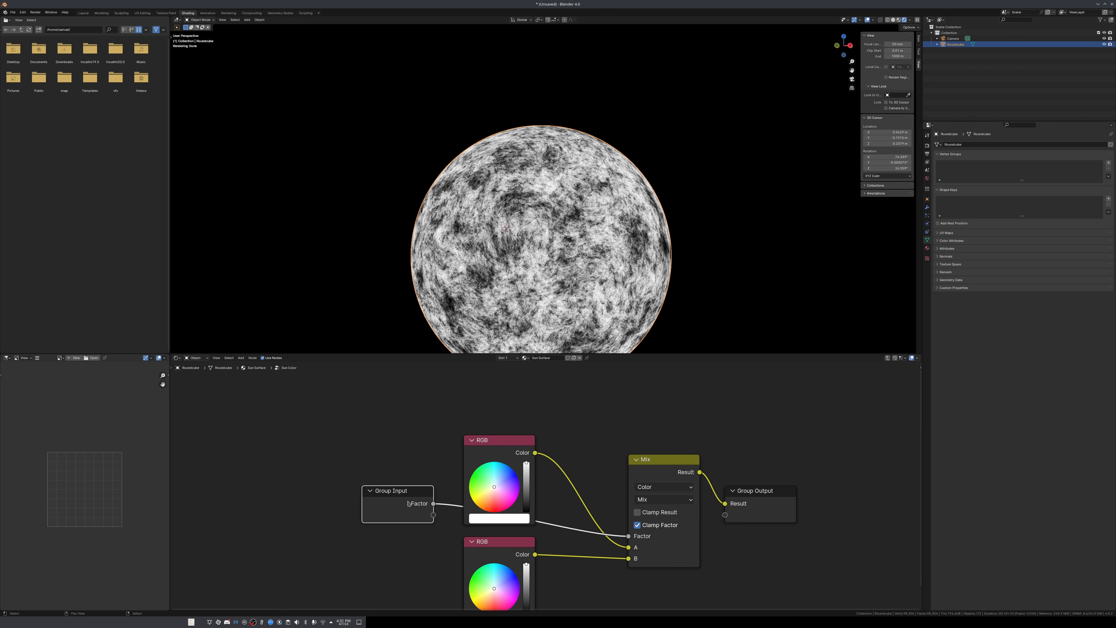
key("Tab")
Feed the Sun Surface group's Value output into the Sun Color group's Factor input and reposition the Sun Color group.
scroll(396, 532, "down", 2)
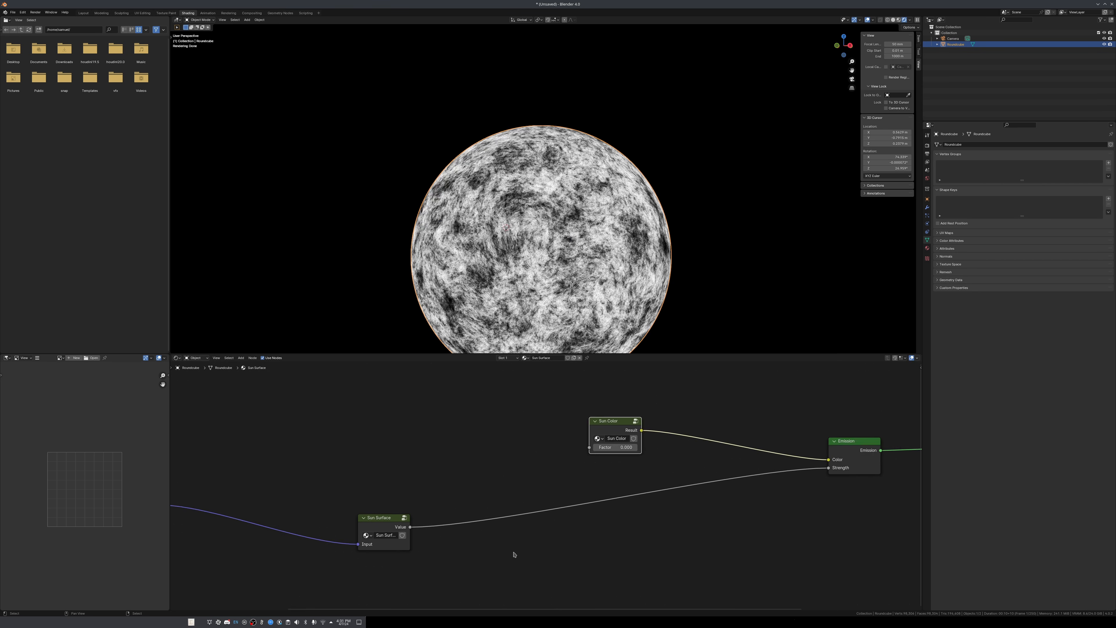
left_click_drag(399, 530, 669, 392)
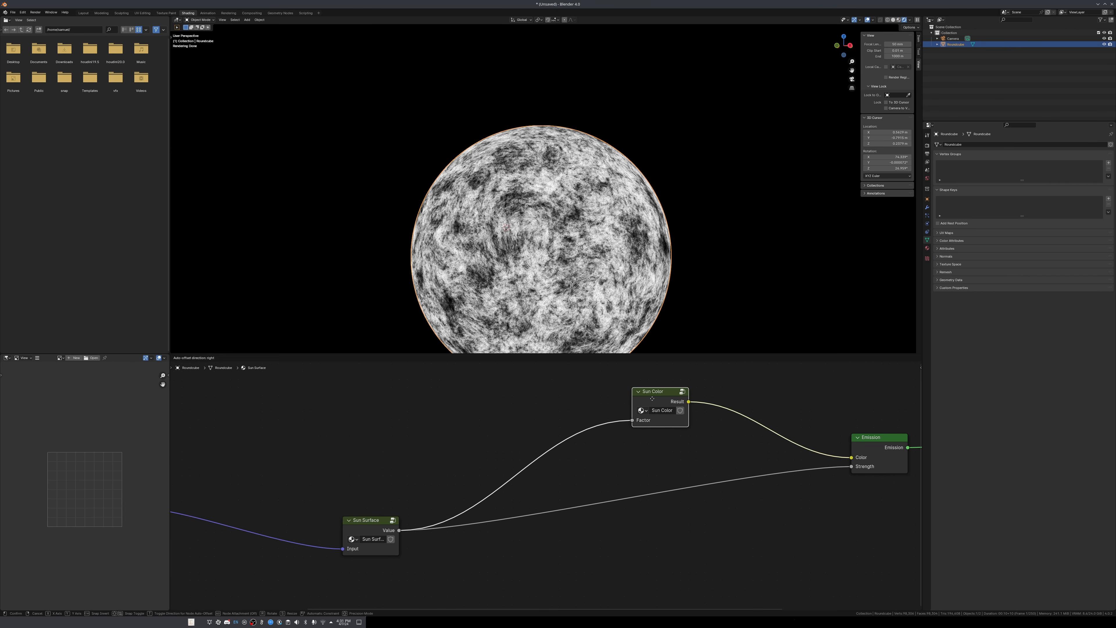
Insert a Math node set to Multiply between the Sun Surface Value output and the Sun Color Factor input.
key("shift+a")
left_click(561, 450)
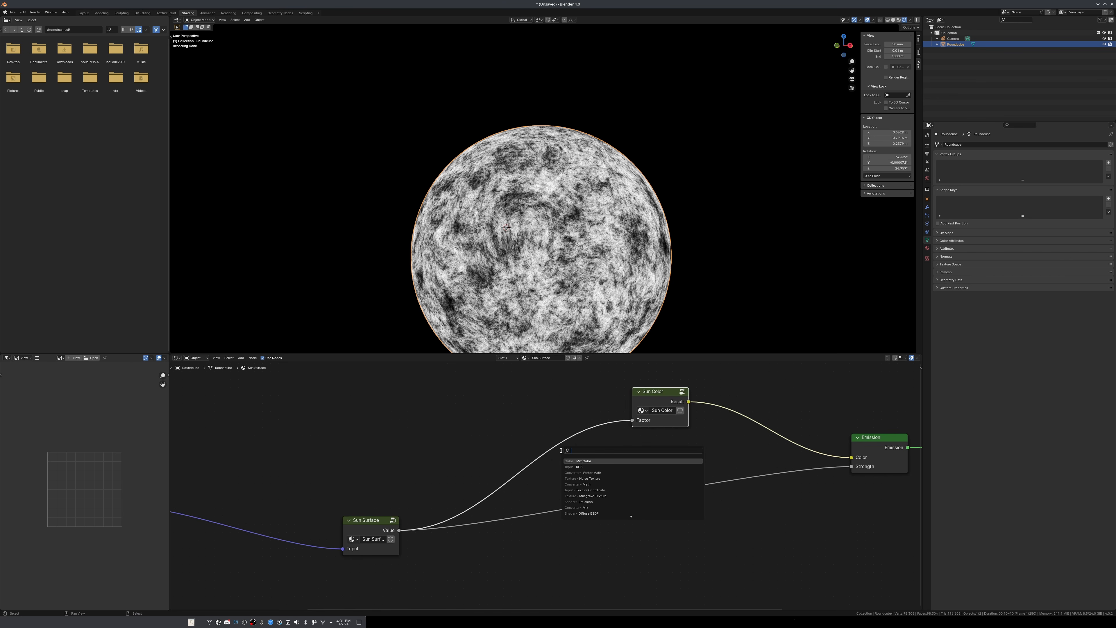
key("Return")
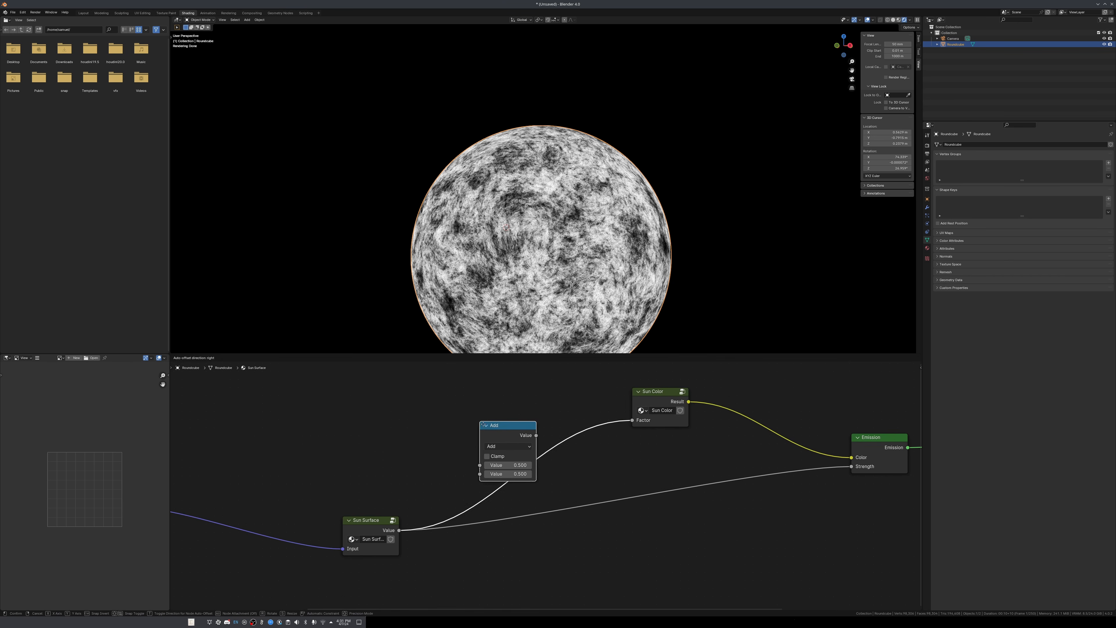
left_click(506, 448)
left_click(523, 461)
left_click(520, 501)
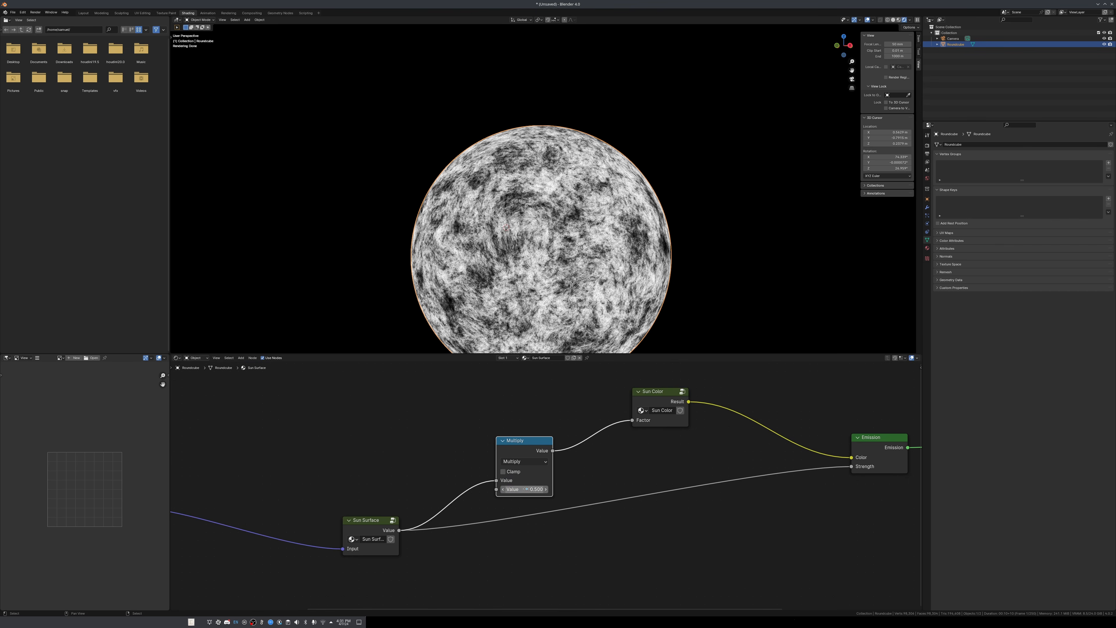
Duplicate the Multiply node into the link before Sun Color, set the copy to Power and place it beside the original.
key("shift+d")
left_click(614, 475)
left_click(613, 449)
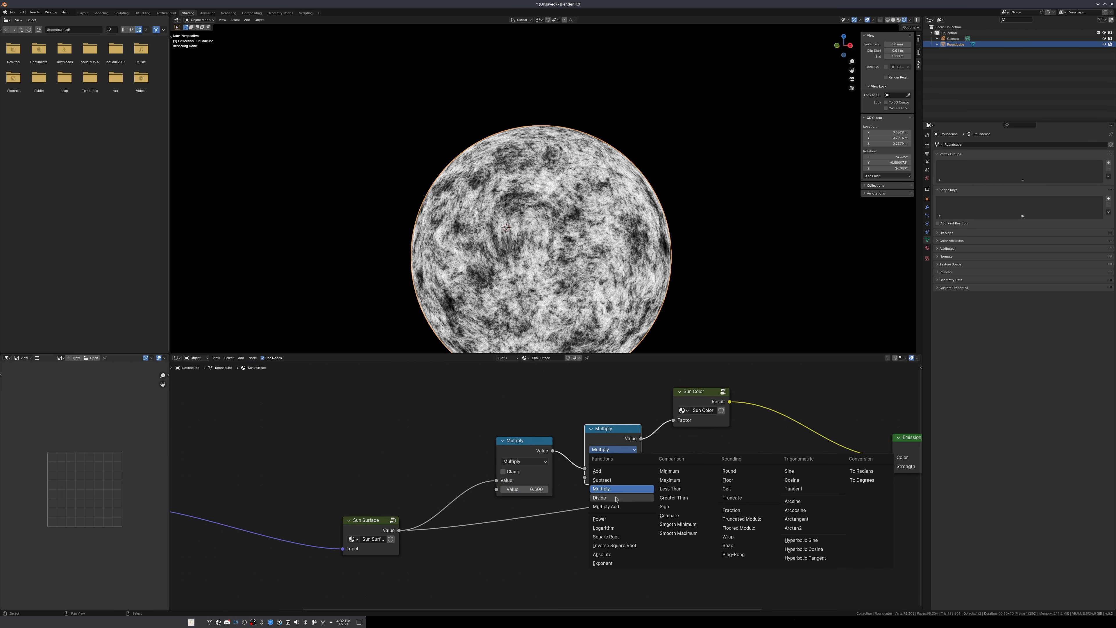
left_click(607, 520)
left_click_drag(613, 440, 596, 440)
scroll(615, 524, "up", 2)
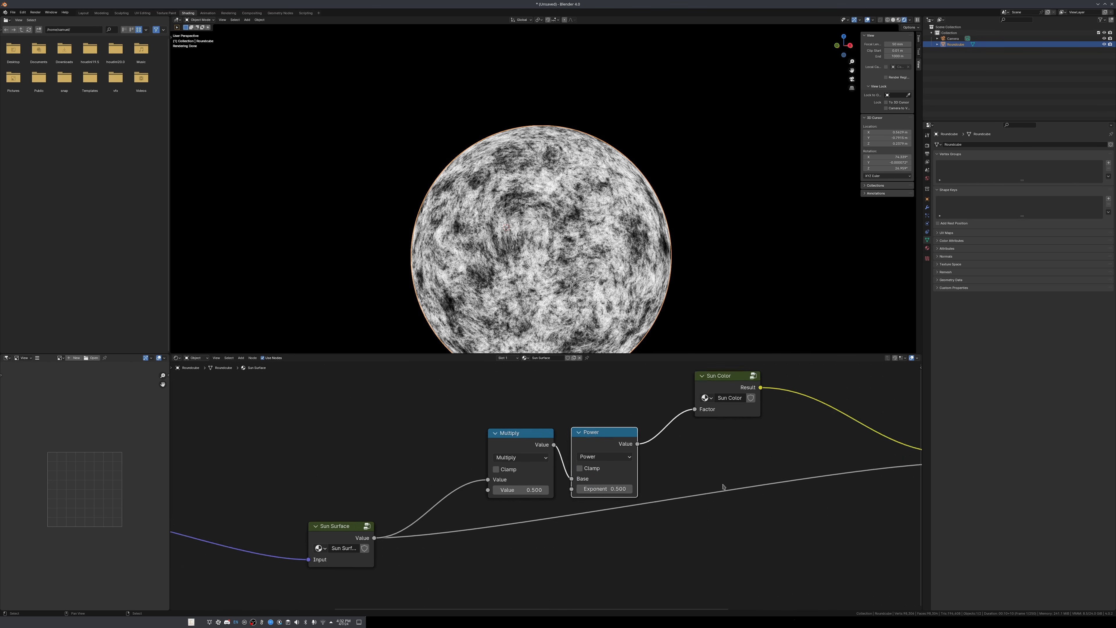
Inside the Sun Color group, set the upper RGB node to light blue and the lower one to light orange, returning to the main tree.
middle_click_drag(615, 524, 512, 560)
left_click(613, 401)
scroll(588, 441, "down", 5)
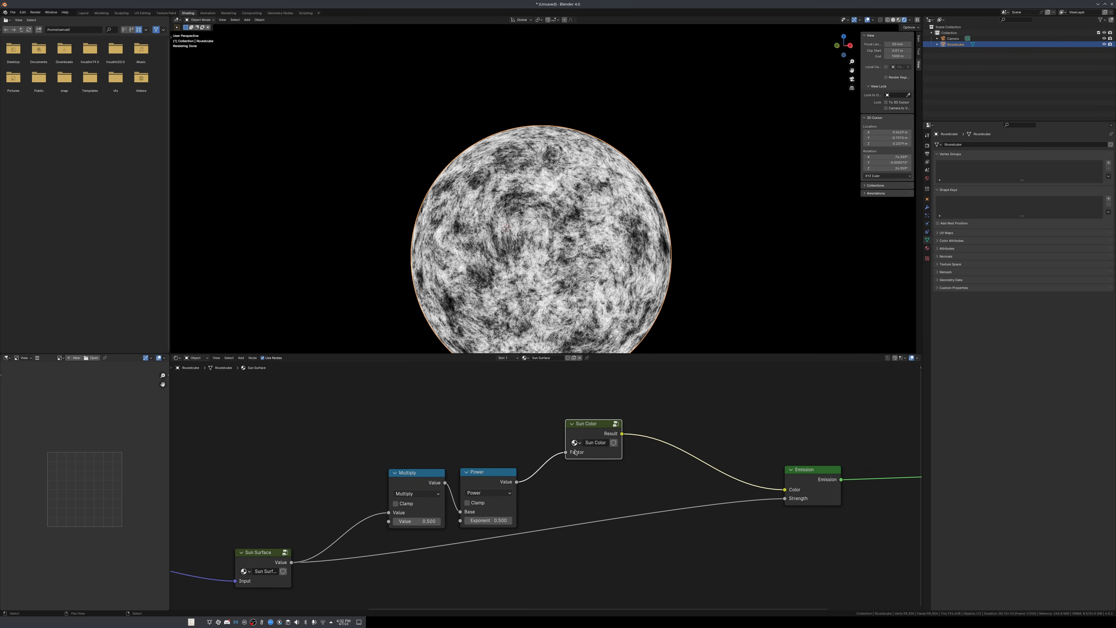
key("Tab")
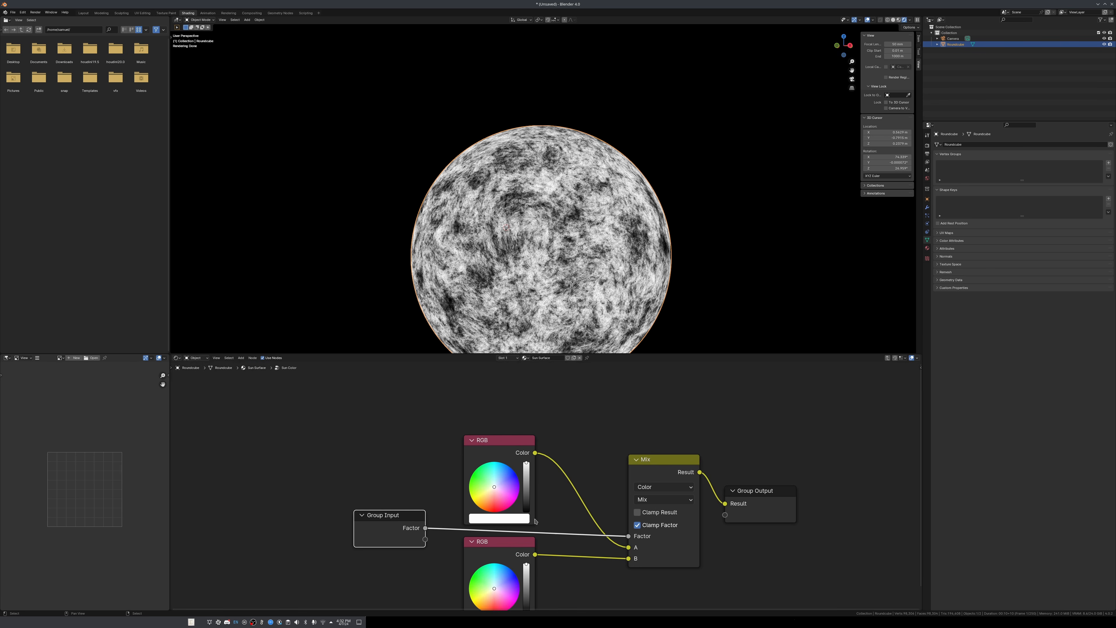
left_click_drag(497, 488, 500, 478)
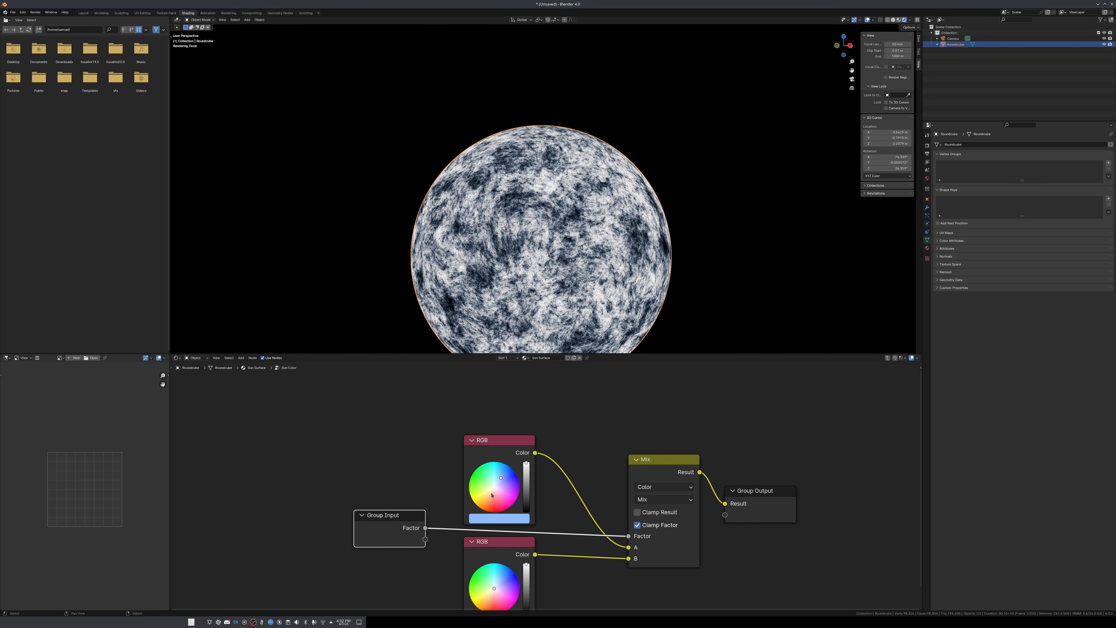
key("Home")
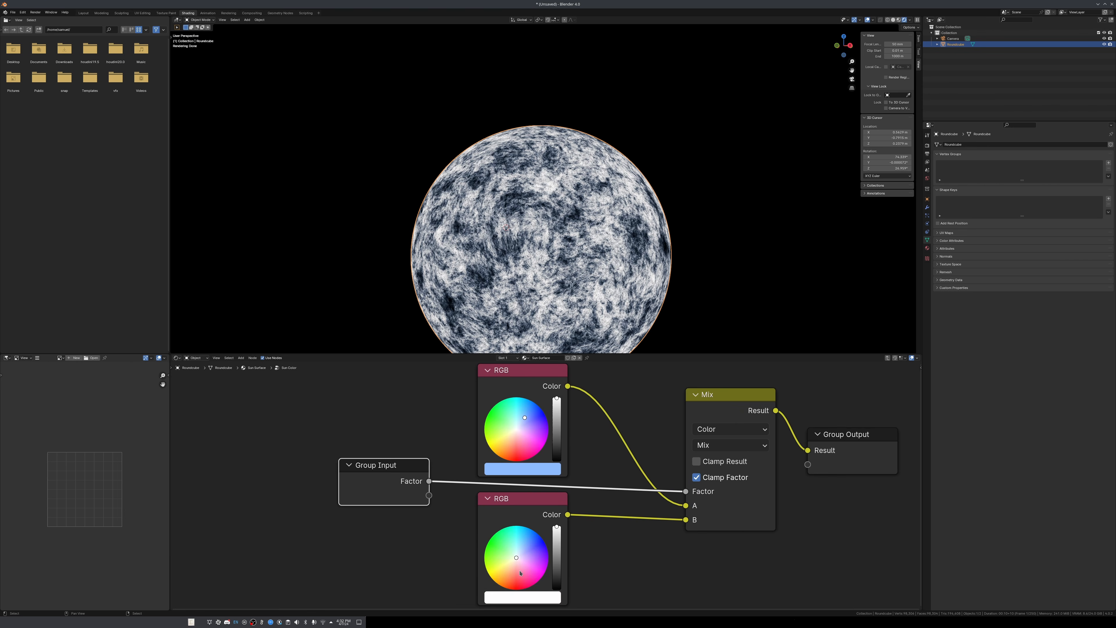
left_click_drag(517, 558, 506, 571)
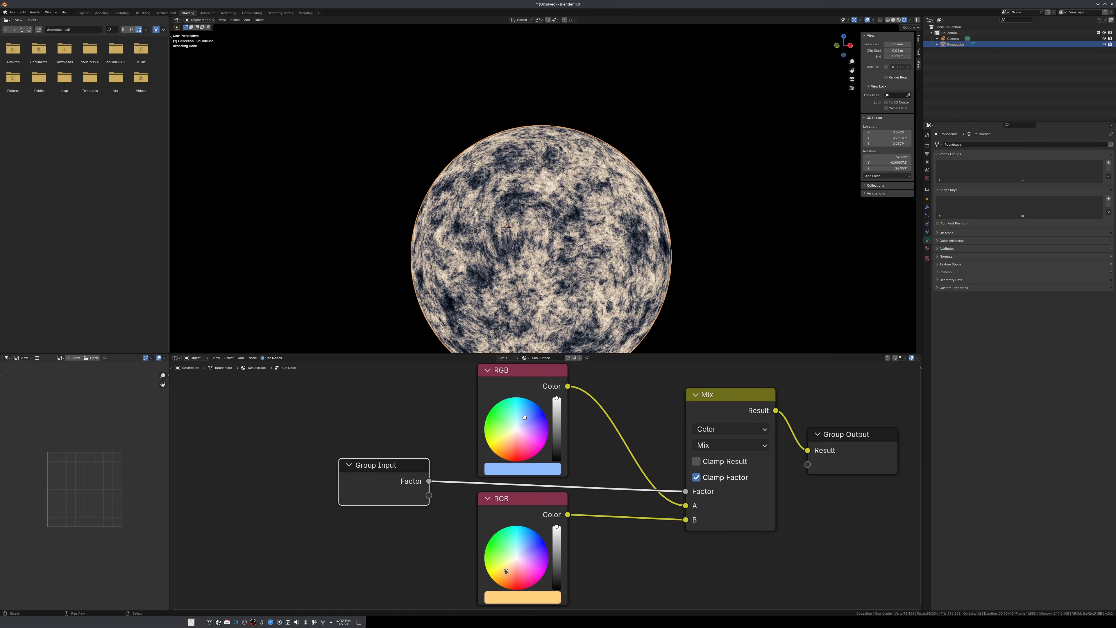
key("Tab")
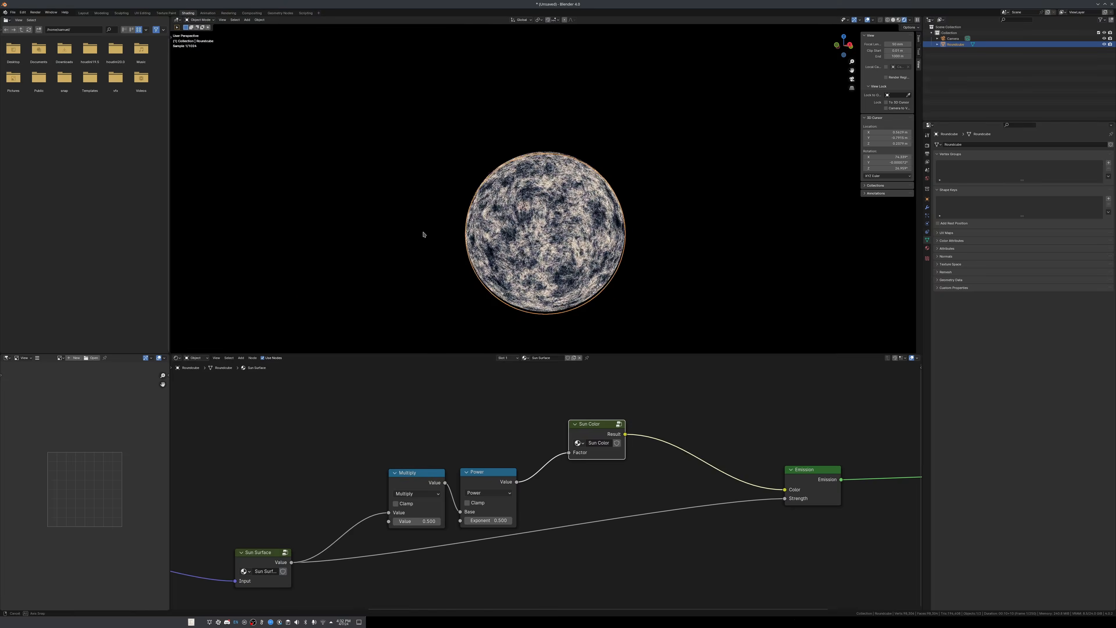
Examine the recoloured sun surface in the rendered viewport from several angles and distances.
middle_click_drag(424, 235, 427, 237)
scroll(431, 239, "up", 6)
scroll(448, 246, "down", 4)
scroll(457, 251, "up", 7)
scroll(477, 263, "down", 5)
middle_click_drag(477, 263, 506, 260)
scroll(527, 257, "up", 4)
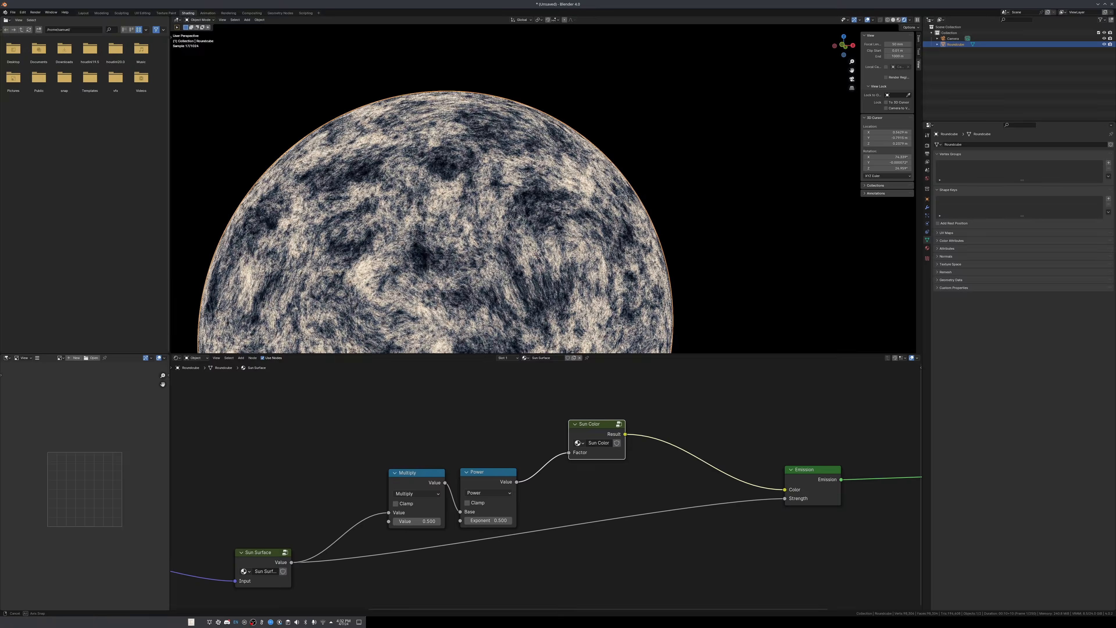
scroll(539, 255, "up", 5)
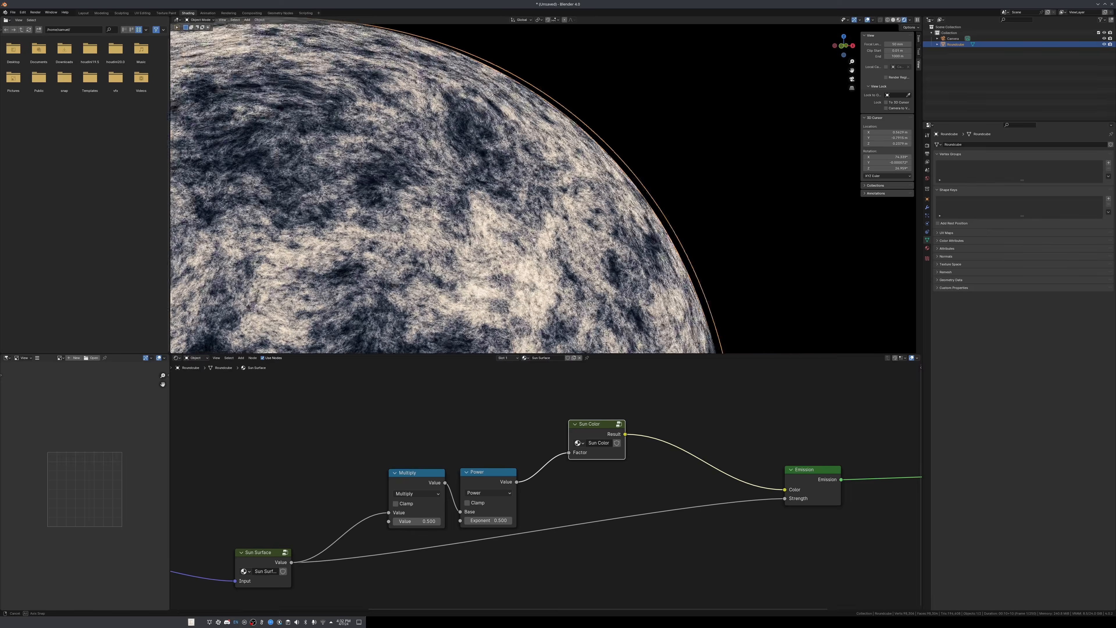
middle_click_drag(498, 277, 546, 287)
scroll(505, 279, "down", 5)
middle_click_drag(546, 288, 575, 245, "shift")
middle_click_drag(575, 245, 570, 249)
right_click(700, 272)
right_click(571, 245)
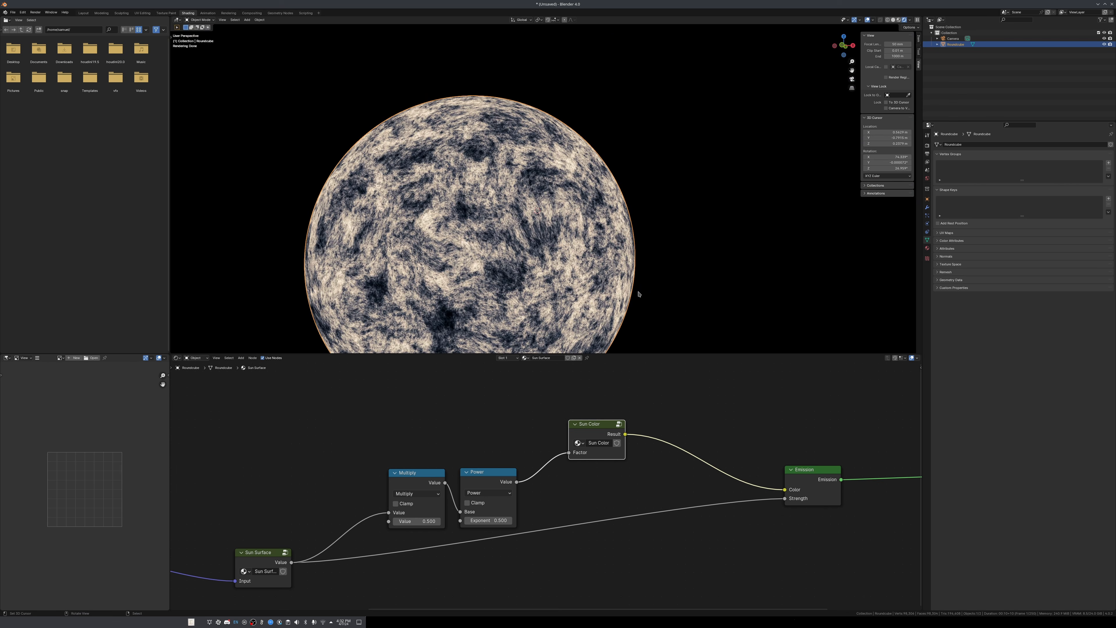
Move the Multiply and Power nodes together up to the level of the Sun Color group.
left_click_drag(425, 538, 509, 488)
key("g")
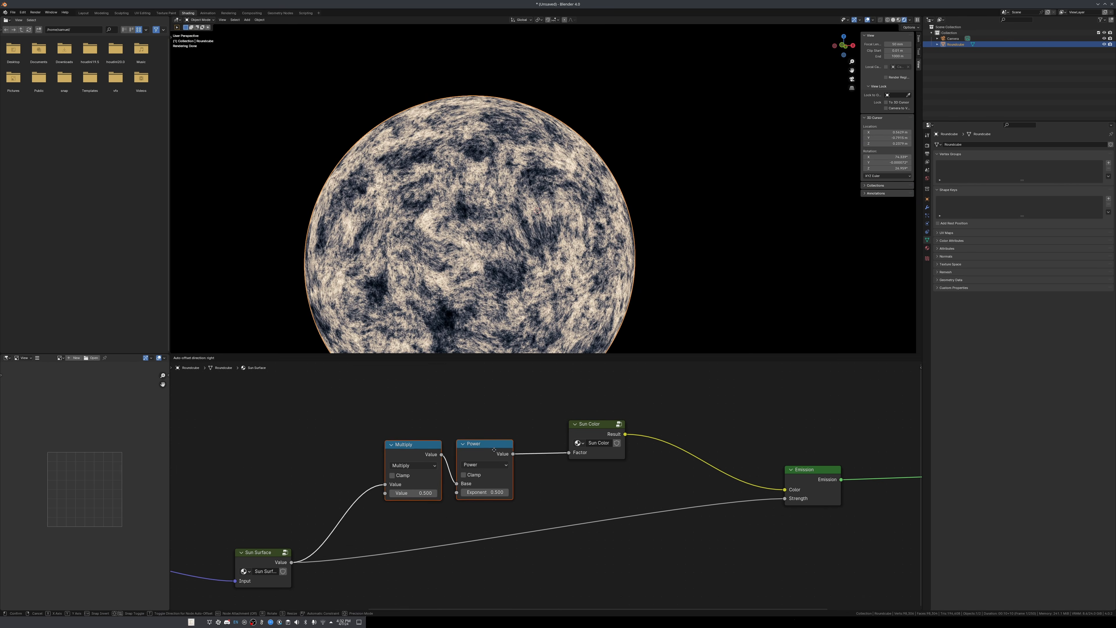
left_click(503, 449)
scroll(444, 516, "up", 3)
left_click(443, 516)
scroll(474, 287, "up", 2)
scroll(405, 537, "down", 2)
middle_click_drag(404, 538, 519, 460)
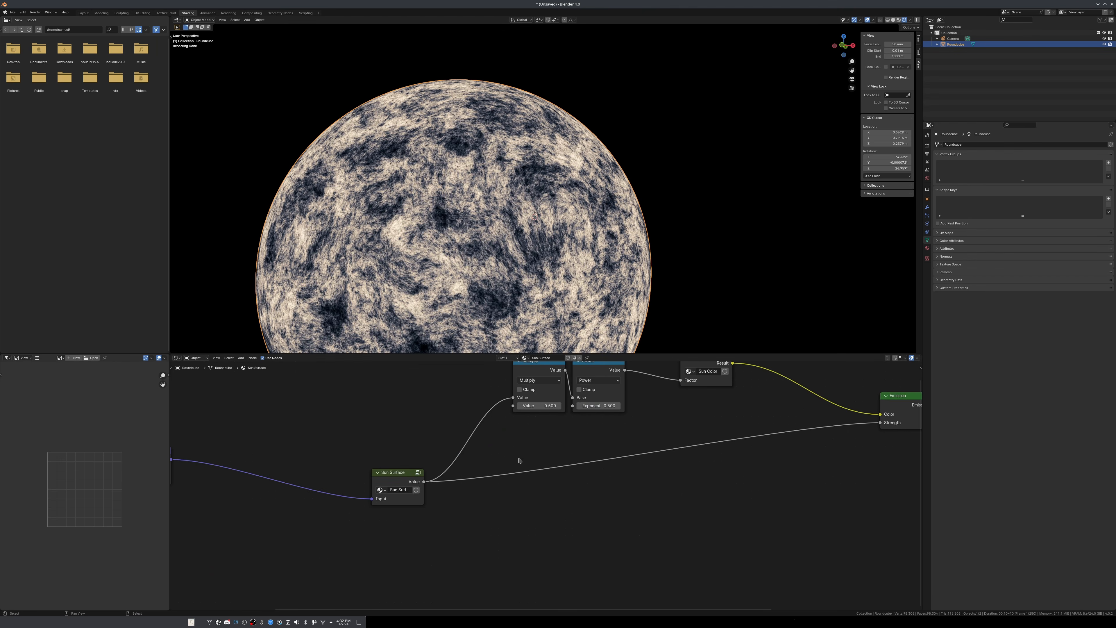
Set the Sun Surface material's displacement method to Displacement Only in its surface settings.
scroll(548, 490, "down", 1)
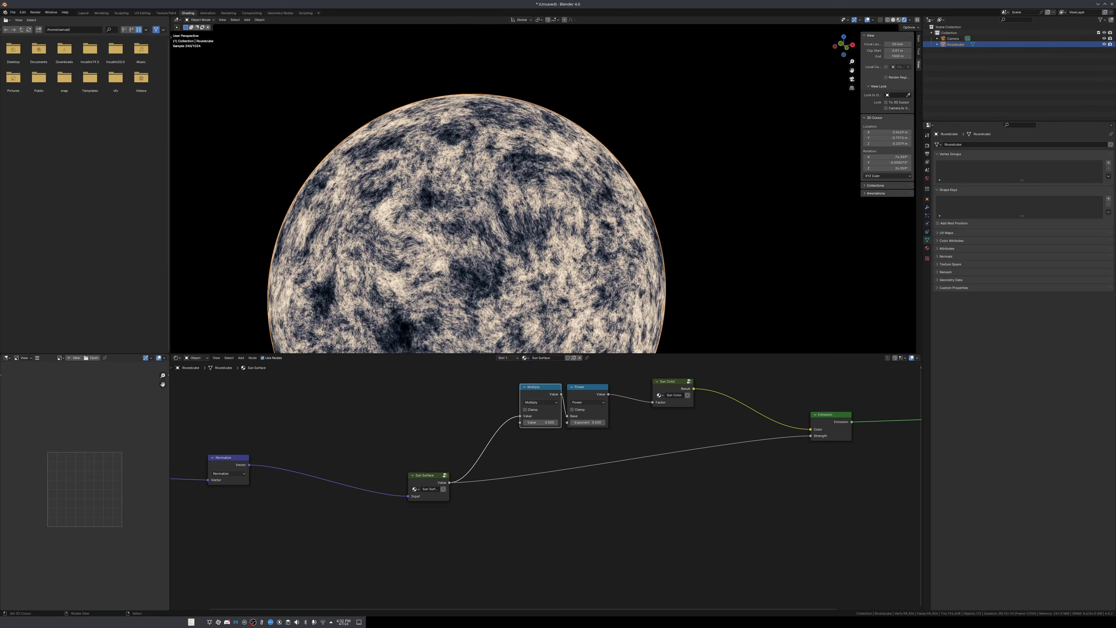
scroll(657, 224, "up", 4)
scroll(646, 498, "down", 5)
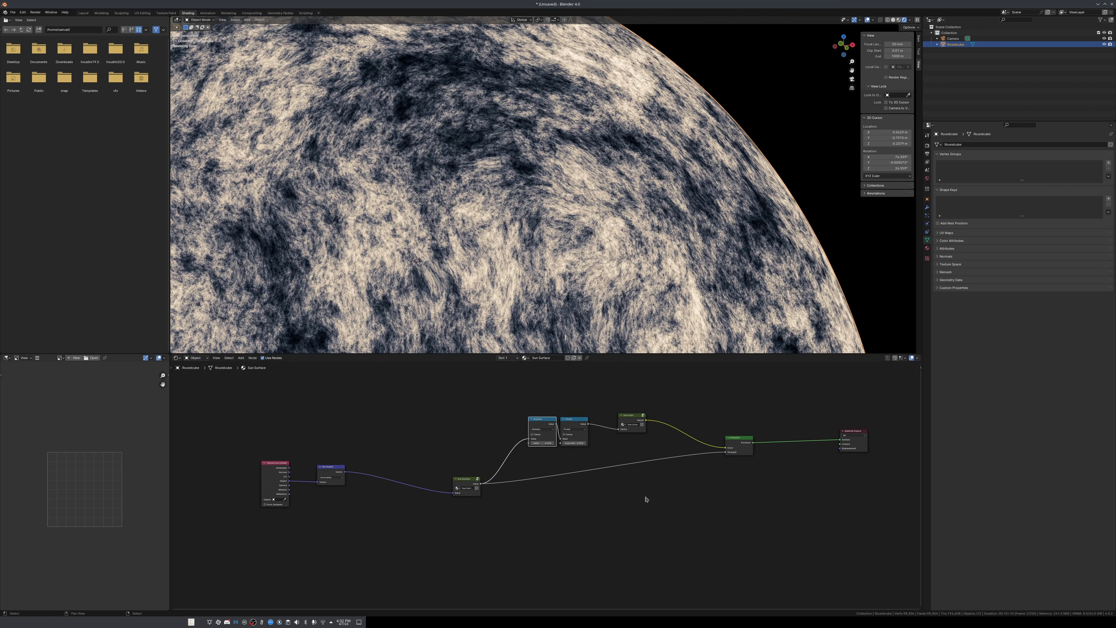
scroll(659, 501, "up", 4)
left_click(927, 249)
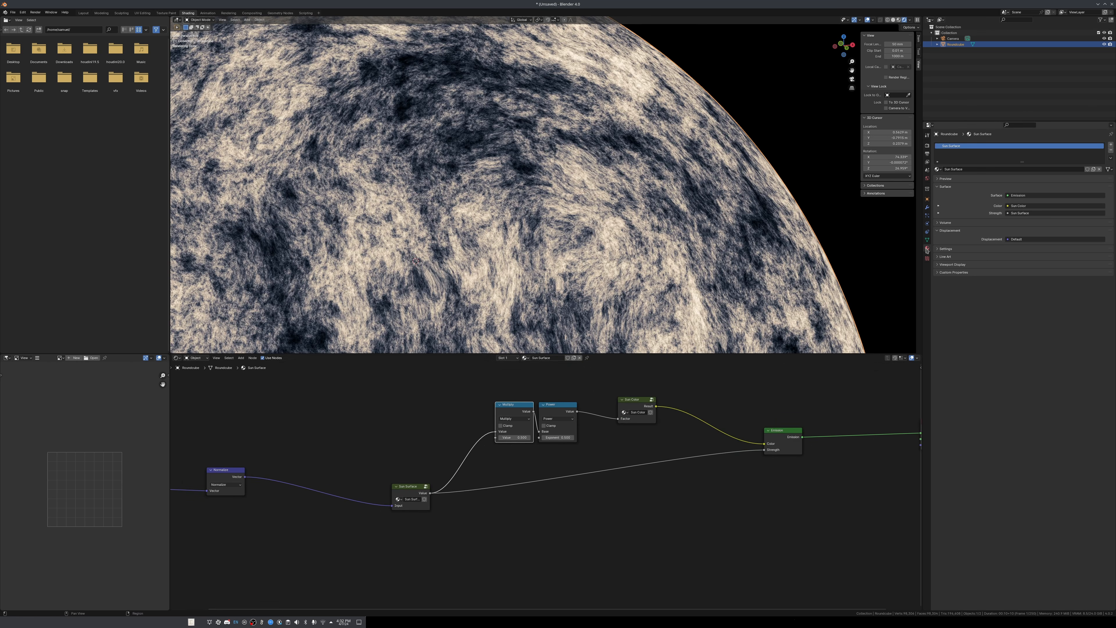
left_click(945, 249)
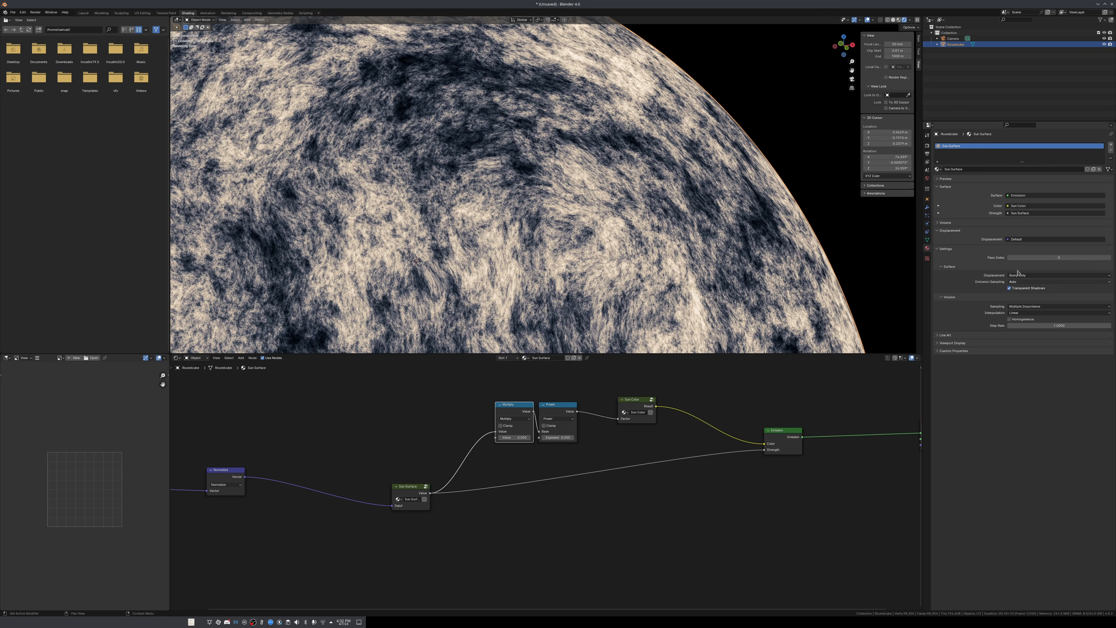
left_click(1019, 275)
left_click(1018, 276)
left_click(1020, 284)
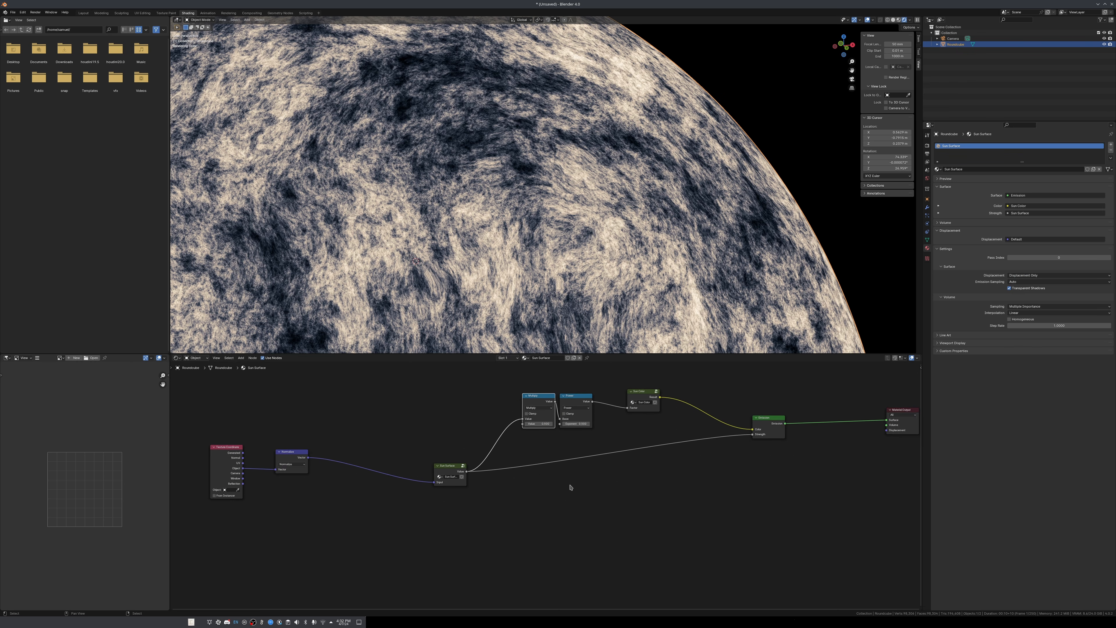
Add a Displacement node, feeding Sun Surface's Value into its Height and its output into the Material Output's Displacement.
key("shift+a")
key("shift+a")
left_click(578, 497)
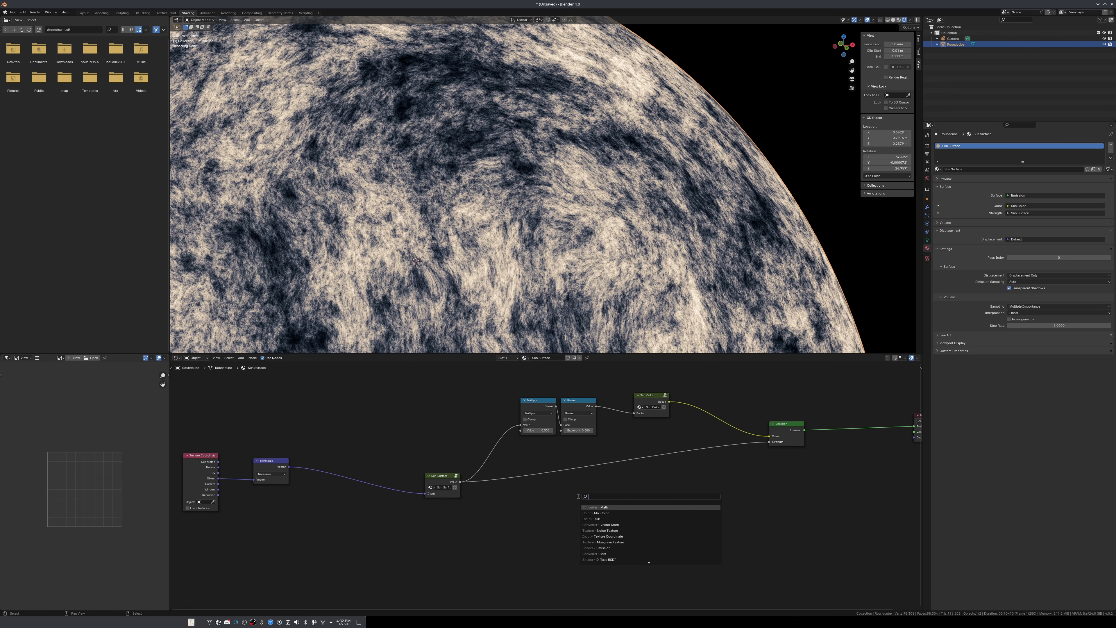
type("displacem")
key("Return")
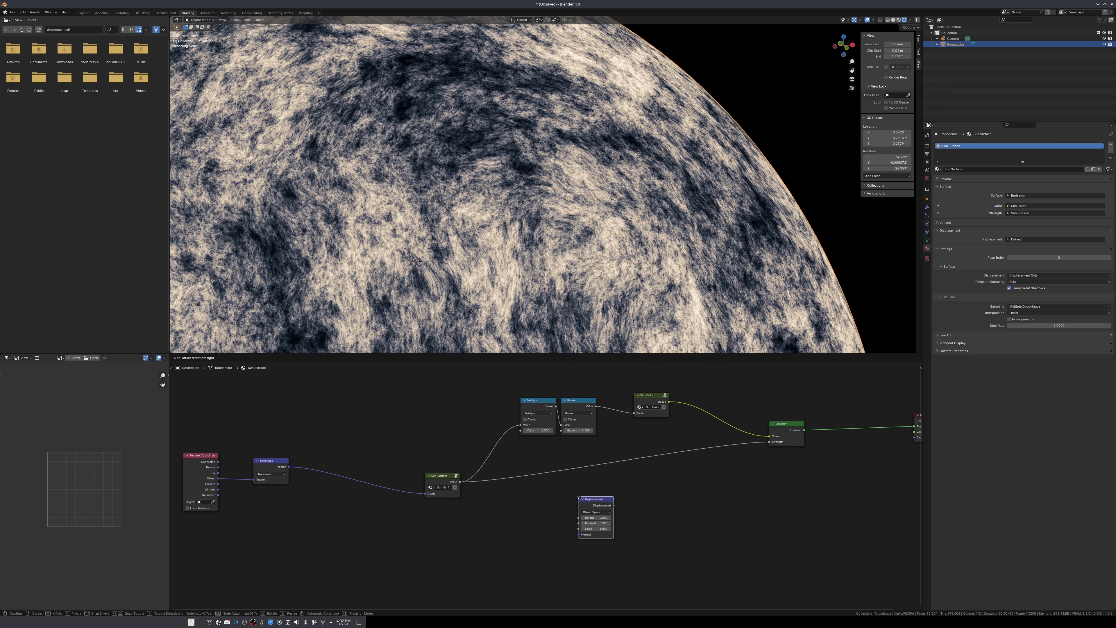
left_click(579, 497)
scroll(532, 478, "up", 3)
left_click_drag(419, 480, 605, 528)
scroll(545, 526, "down", 2)
left_click_drag(514, 510, 809, 442)
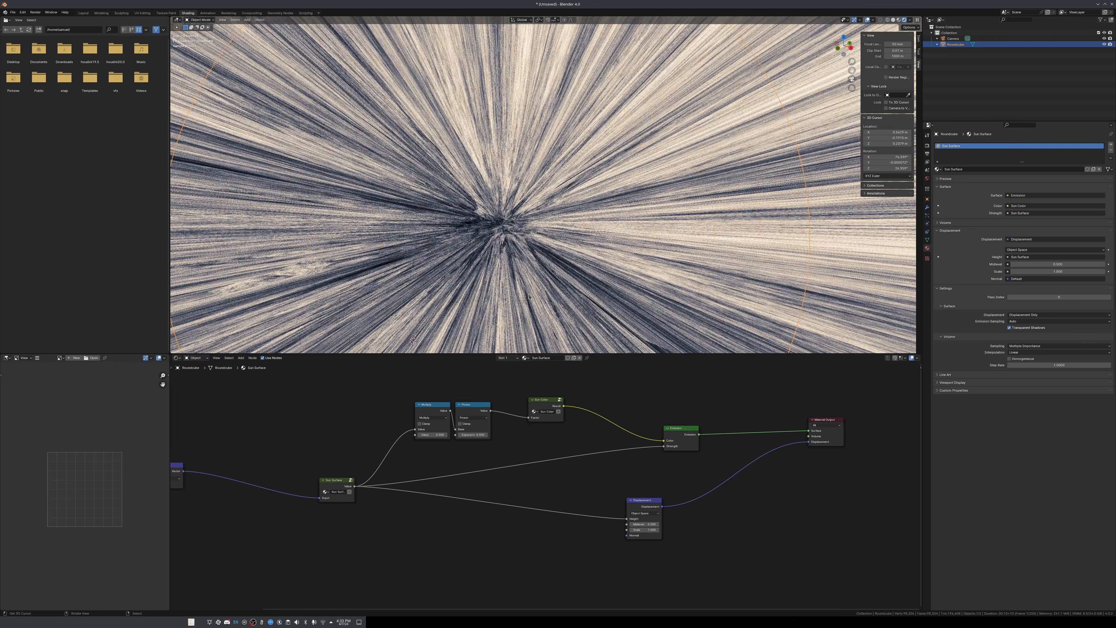
Set the Displacement node's Scale to 0.01 and check the displaced sphere.
scroll(530, 298, "down", 8)
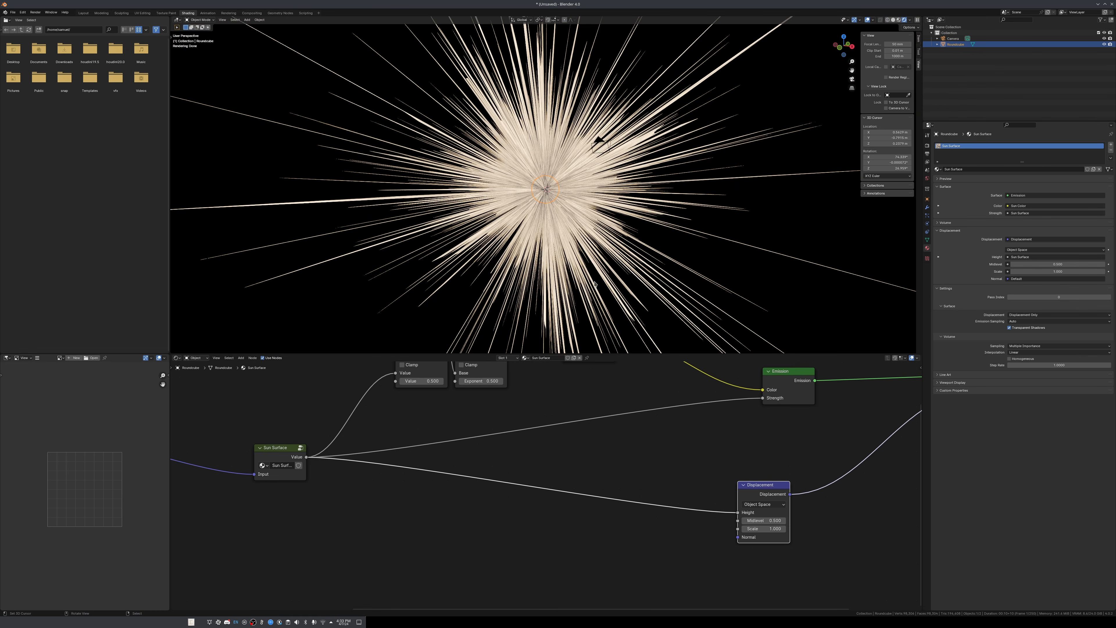
scroll(595, 284, "up", 9)
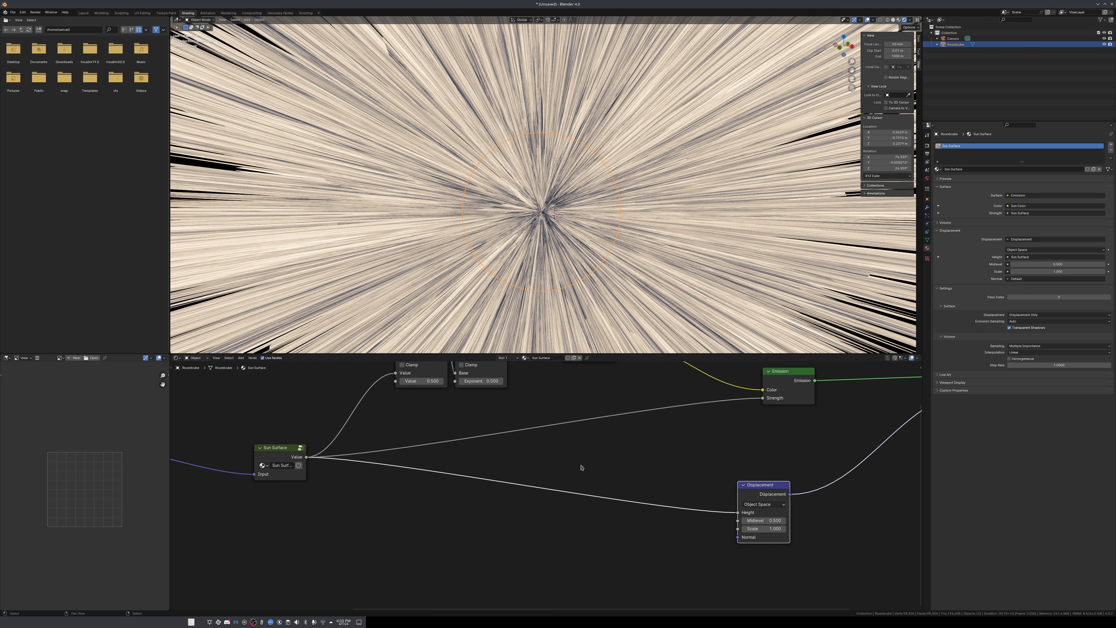
left_click(772, 530)
type("0.01")
key("Return")
scroll(557, 231, "up", 6)
middle_click_drag(557, 230, 530, 207)
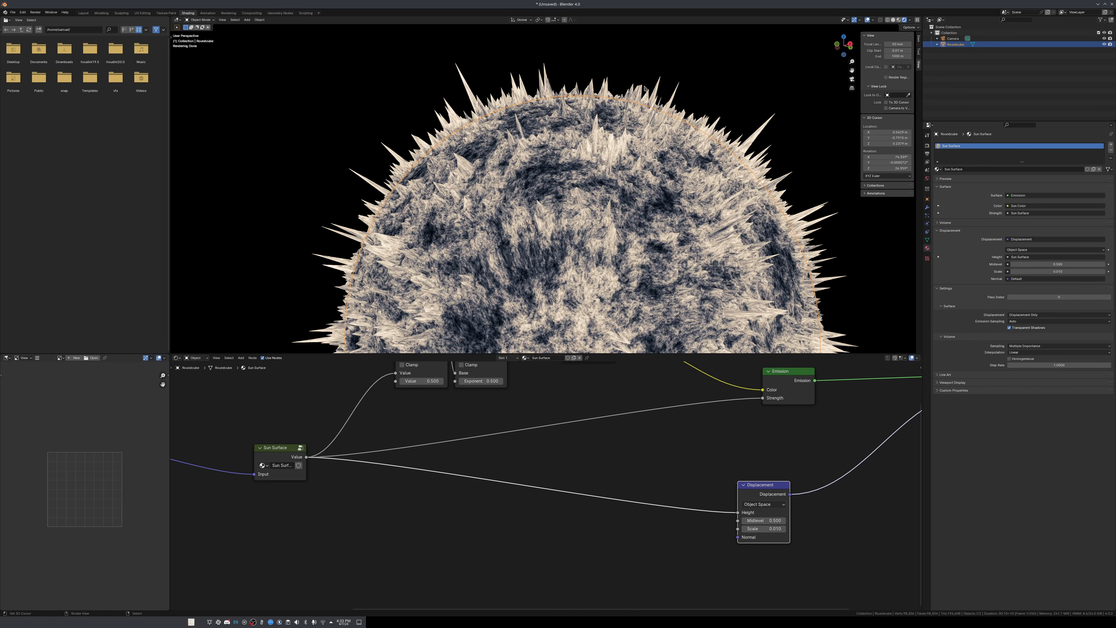
Add a Math node below the displacement link and feed the Sun Surface Value output into its first value.
scroll(553, 538, "up", 2)
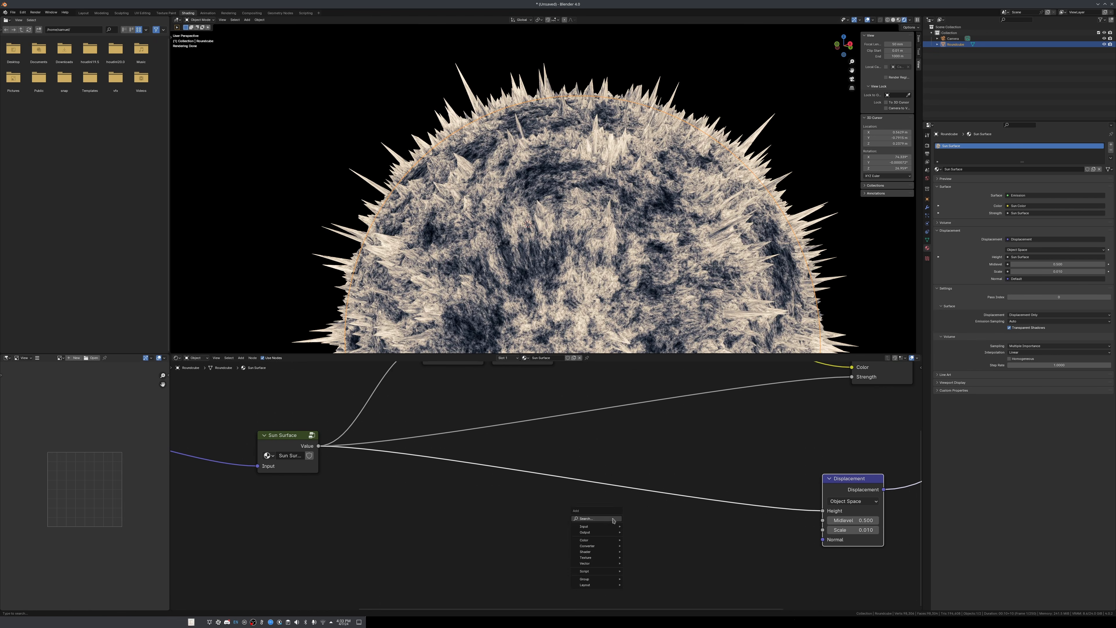
left_click(614, 519)
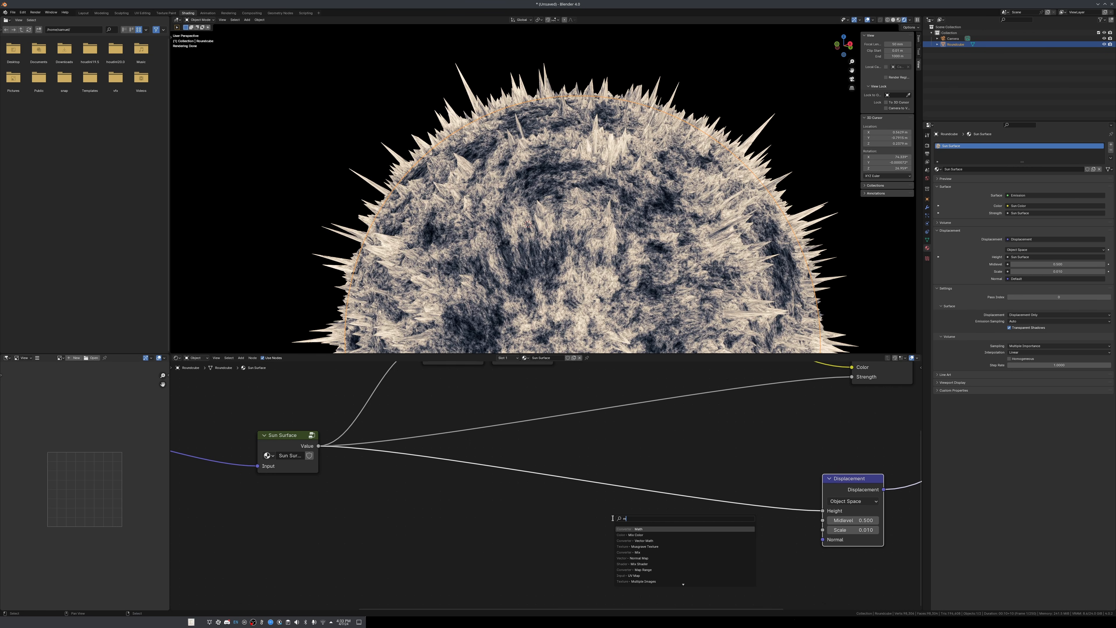
type("math")
key("Return")
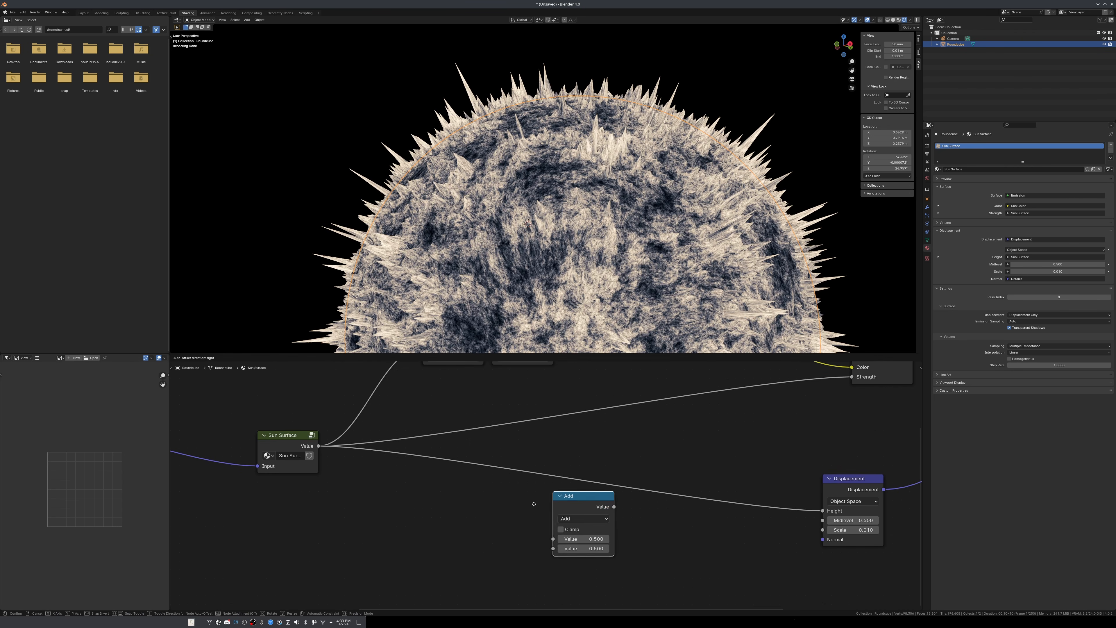
left_click(528, 510)
left_click_drag(319, 447, 527, 556)
Duplicate the Add node with its Sun Surface link and set the copy to Divide.
left_click(558, 536)
left_click(564, 531)
key("shift+d")
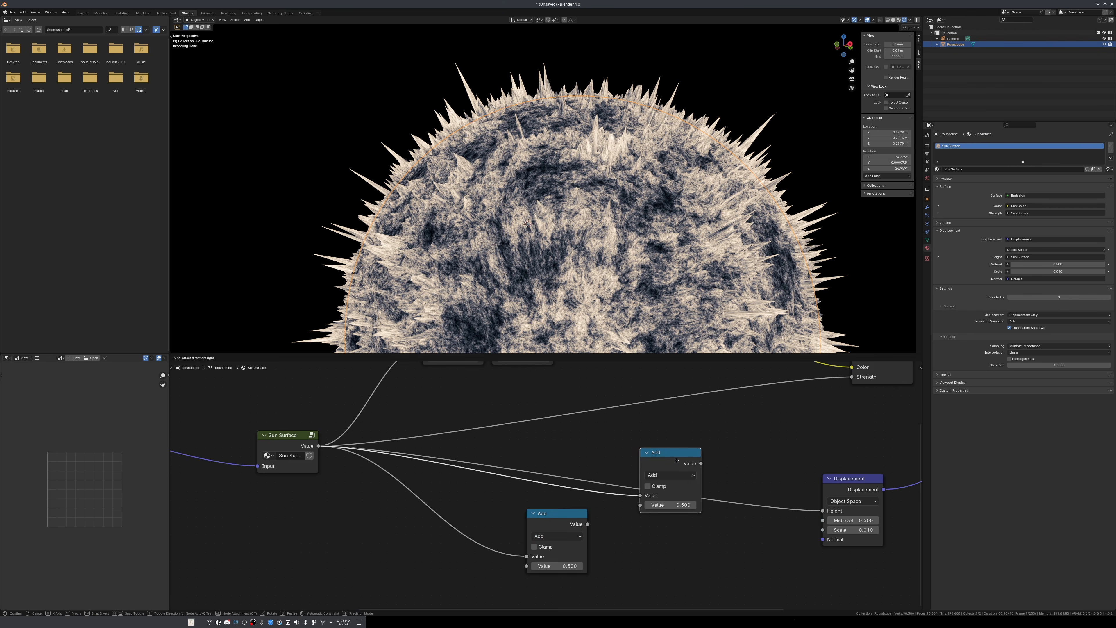
left_click(677, 462)
left_click(679, 466)
left_click(656, 519)
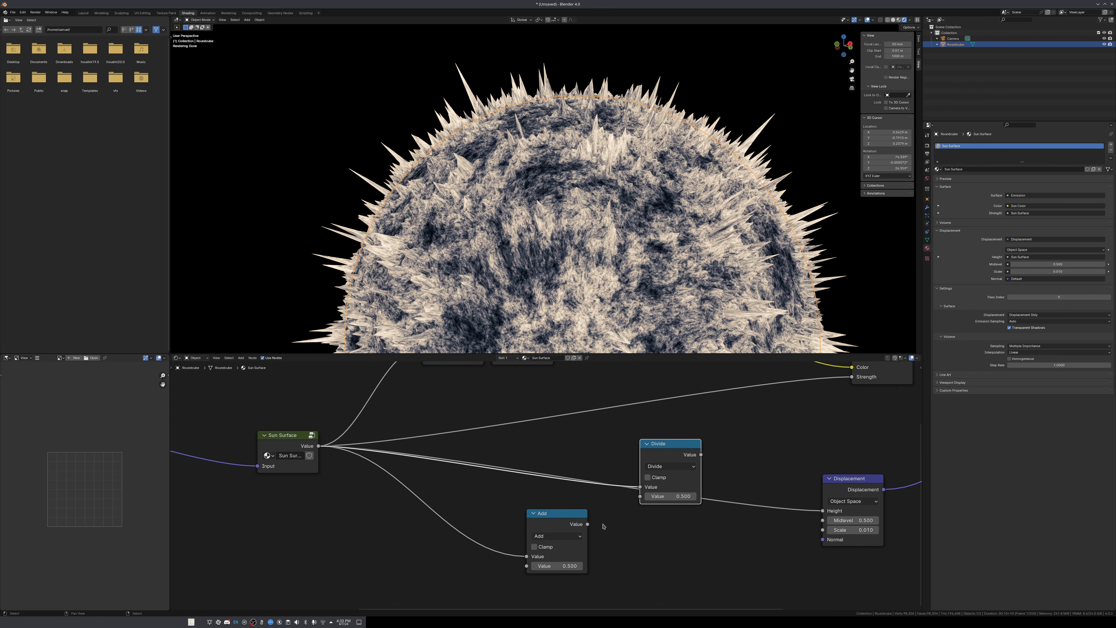
Wire the Add result into Divide's second value and Divide into the Displacement Height, joining the two Sun Surface links with a reroute.
left_click_drag(587, 524, 640, 496)
left_click_drag(701, 455, 823, 510)
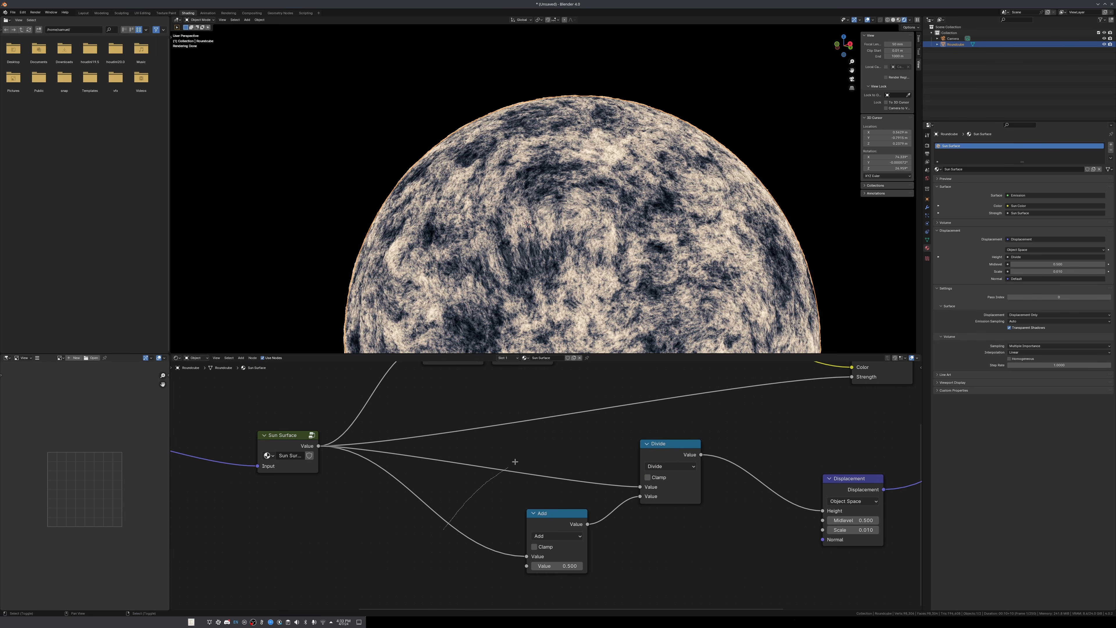
right_click_drag(515, 461, 514, 463, "shift")
middle_click_drag(656, 288, 542, 207)
scroll(615, 475, "up", 3)
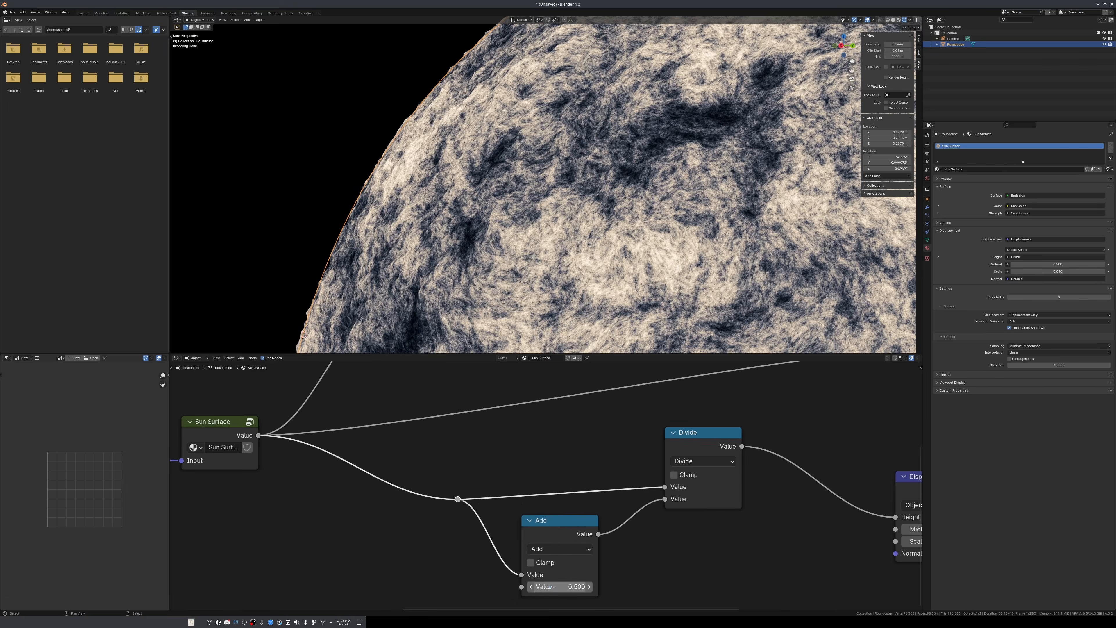
Set the Add node's second value to 1 and check the displaced surface up close.
double_click(560, 586)
type("1")
key("Return")
mouse_move(489, 326)
middle_mouse_down()
mouse_move(501, 328)
mouse_move(472, 326)
middle_mouse_up()
scroll(500, 329, "down", 3)
scroll(472, 325, "up", 1)
scroll(686, 496, "down", 3)
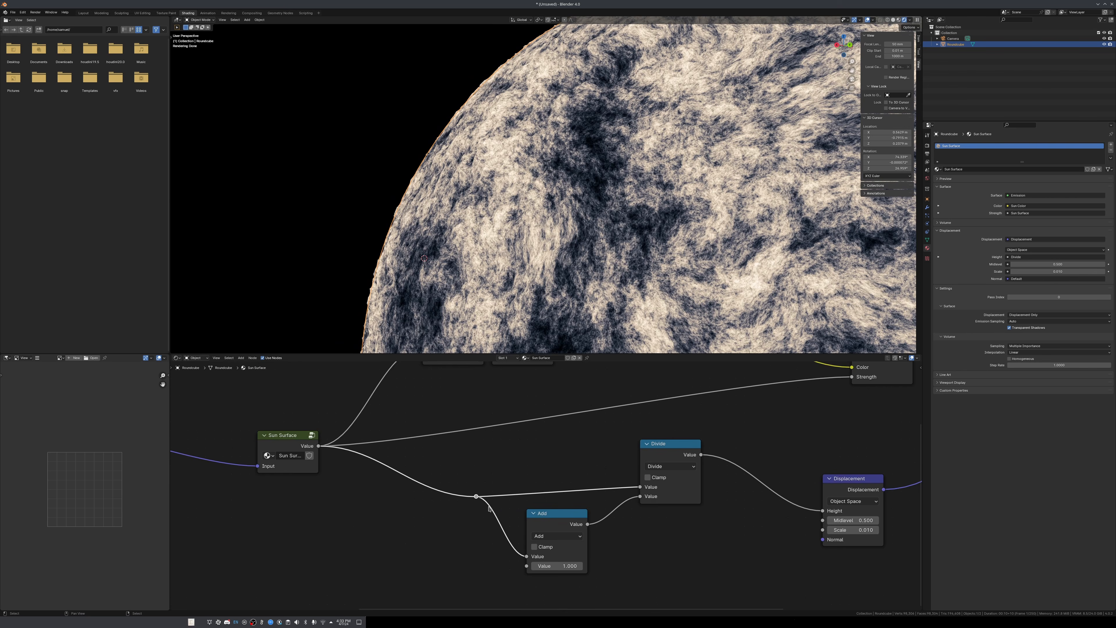
Insert a copy of the Divide node before Displacement, set to Subtract, with first value 1 and the Divide result as its second value.
scroll(489, 509, "down", 1)
key("shift+d")
left_click(723, 446)
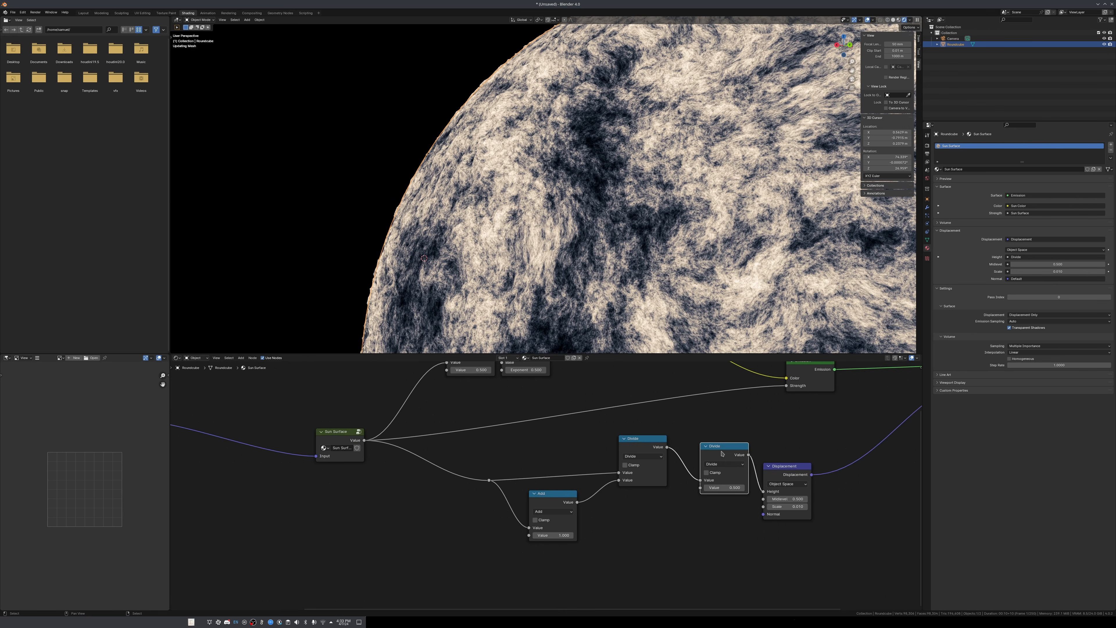
left_click(725, 464)
left_click(721, 490)
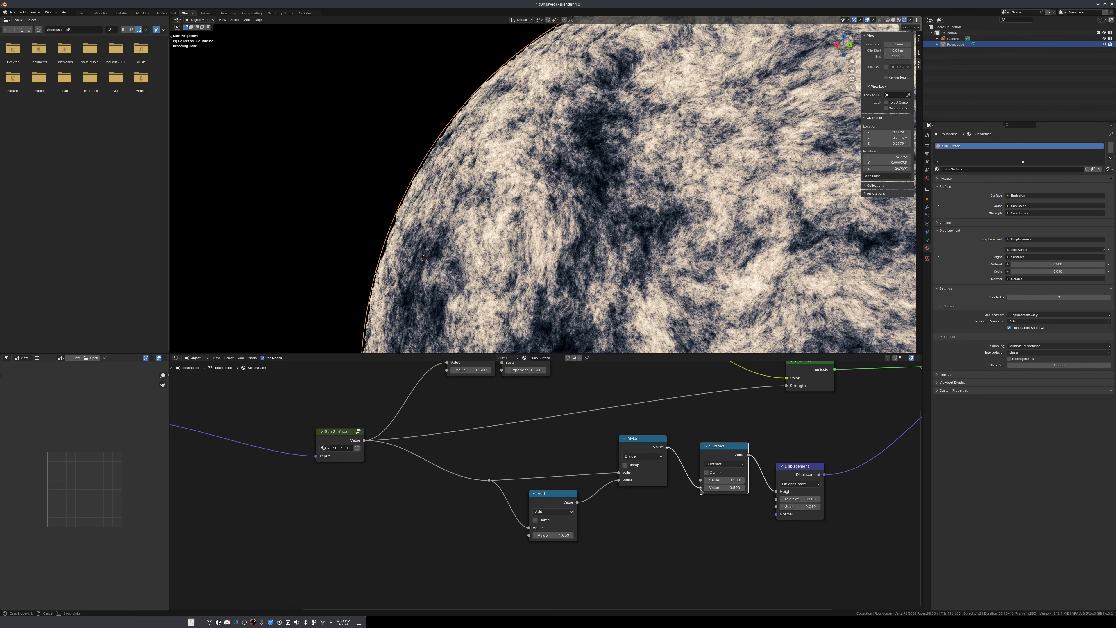
left_click(721, 481)
type("1")
key("Return")
Examine the displaced sun surface and its edge up close with the sphere deselected.
scroll(444, 272, "up", 6)
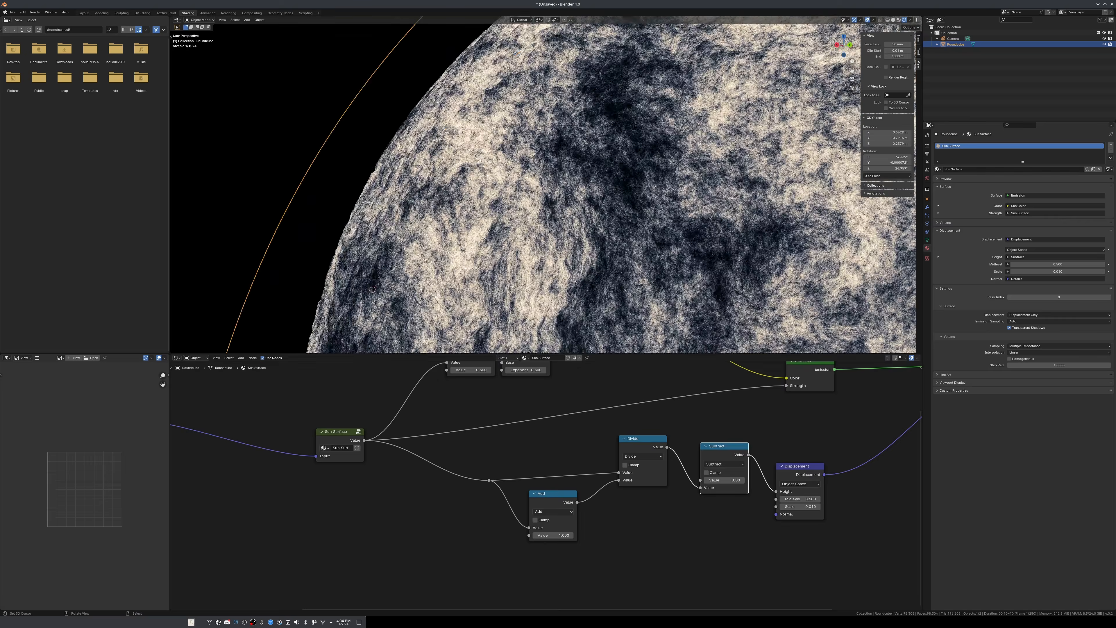
scroll(442, 272, "down", 6)
middle_click_drag(441, 271, 426, 269)
left_click(279, 263)
middle_click_drag(280, 263, 271, 262)
middle_click_drag(383, 242, 528, 212, "shift")
middle_click_drag(528, 213, 523, 213)
scroll(523, 213, "up", 8)
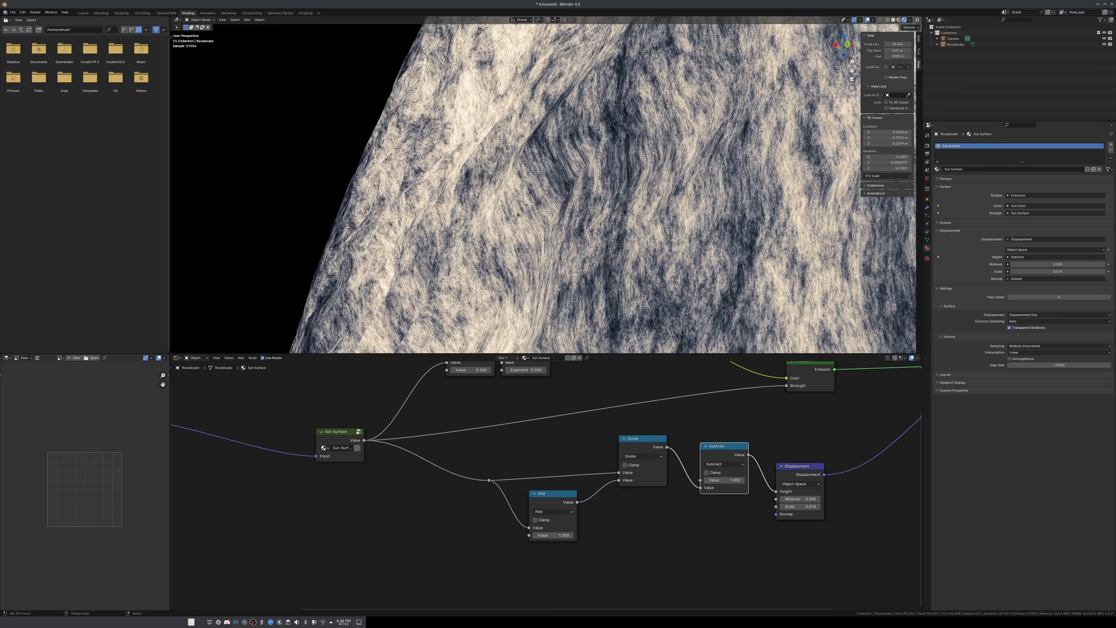
scroll(523, 213, "down", 3)
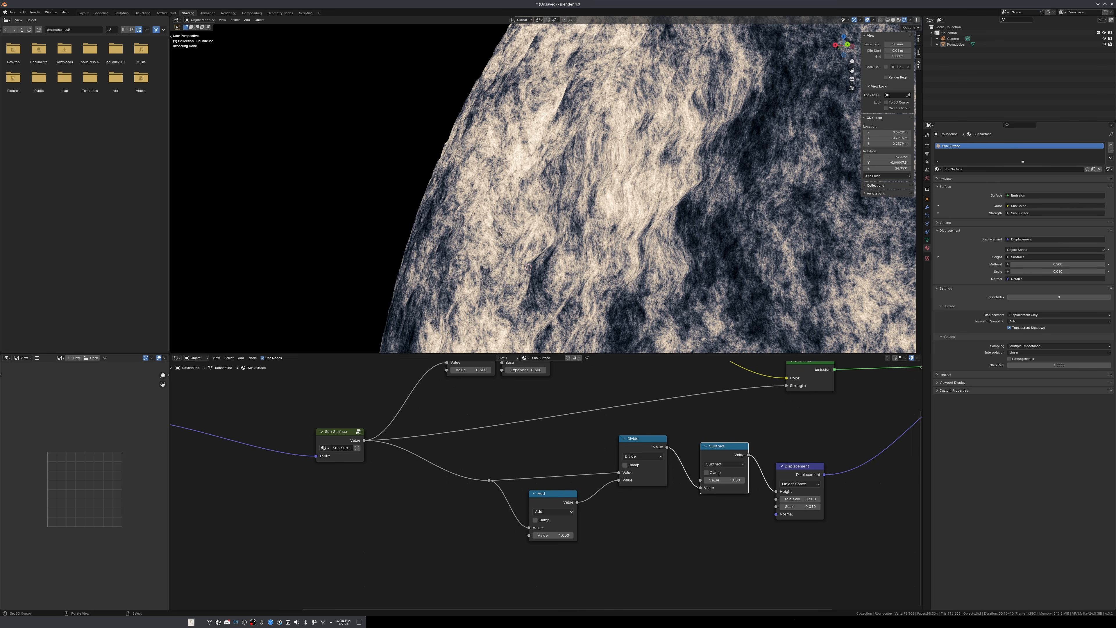
scroll(488, 171, "down", 5)
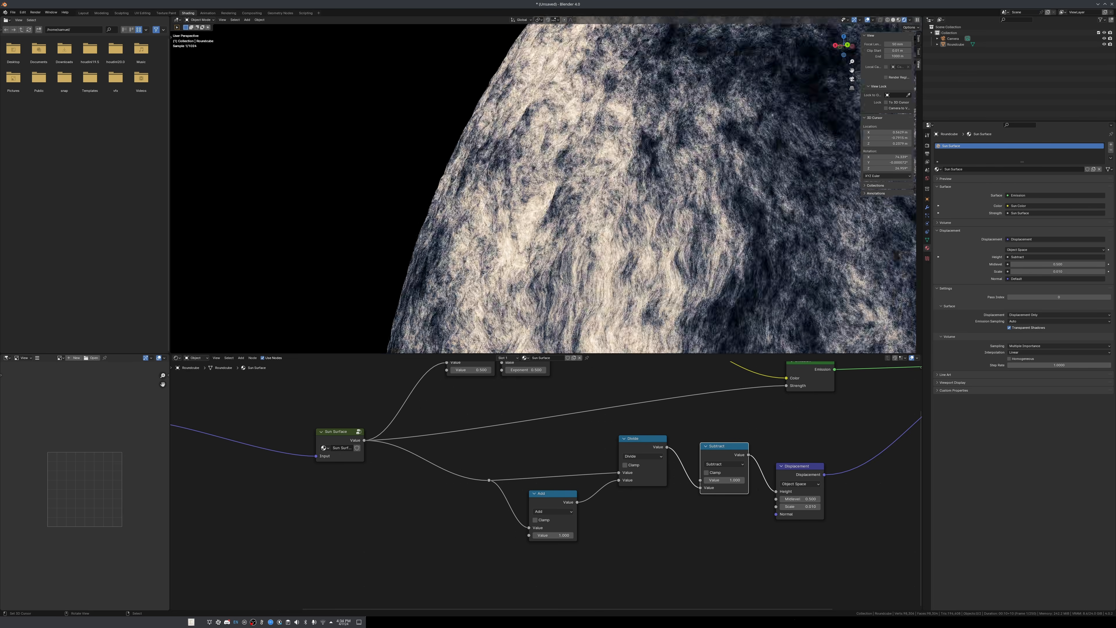
middle_click_drag(488, 171, 461, 224)
scroll(462, 224, "up", 2)
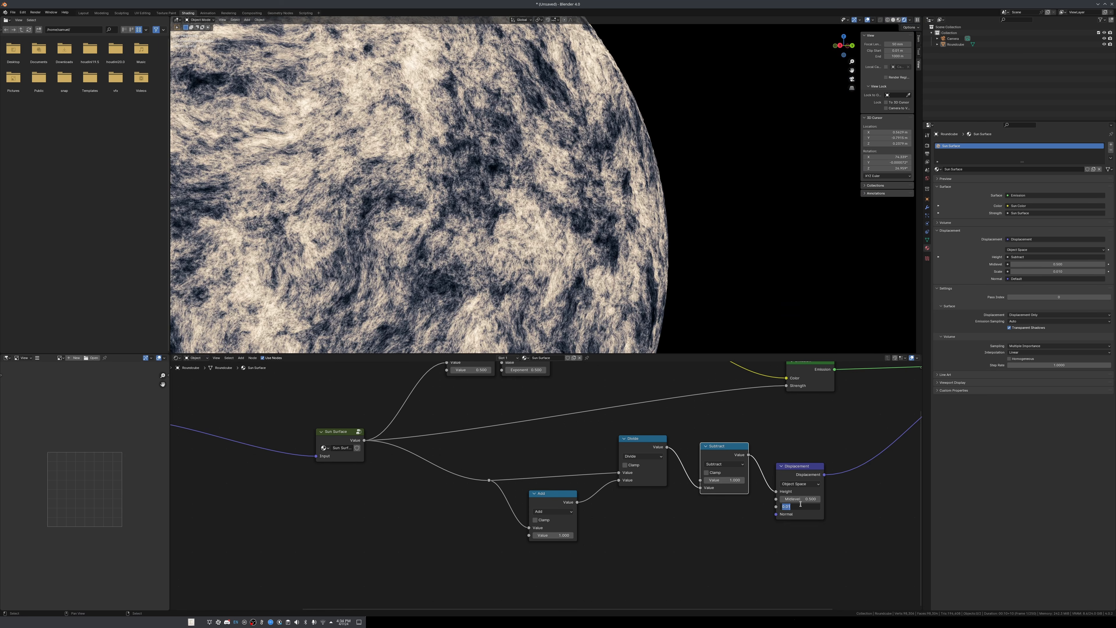
Try a larger Displacement Scale, inspect the sun's relief from several angles, and restore the Scale to 0.01.
middle_click_drag(527, 300, 528, 264)
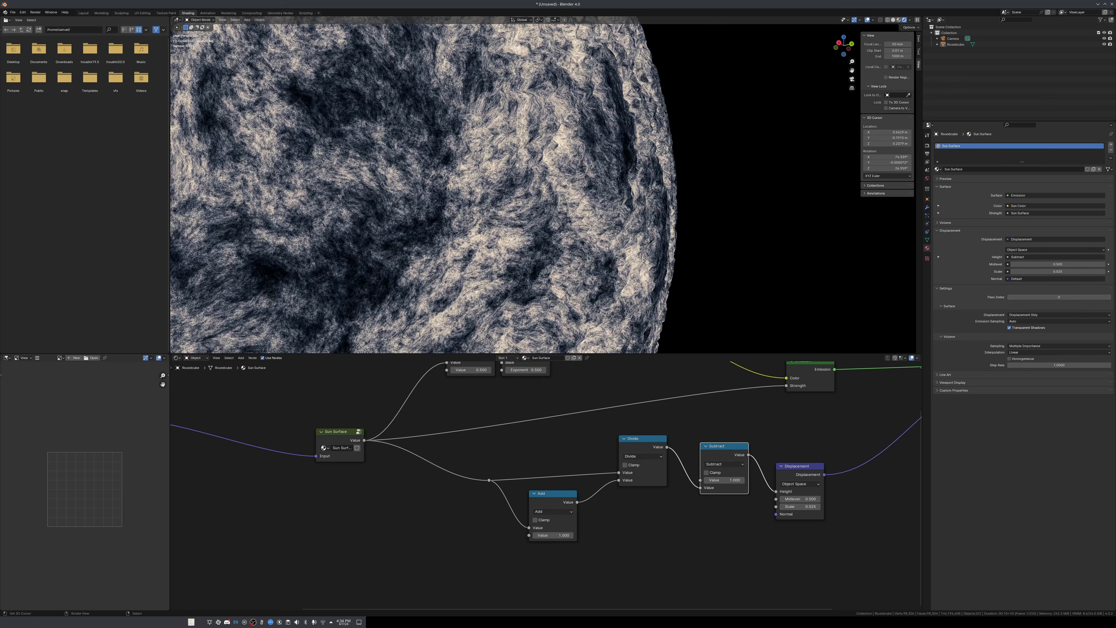
scroll(545, 131, "up", 3)
scroll(658, 142, "down", 1)
middle_click_drag(623, 273, 617, 277)
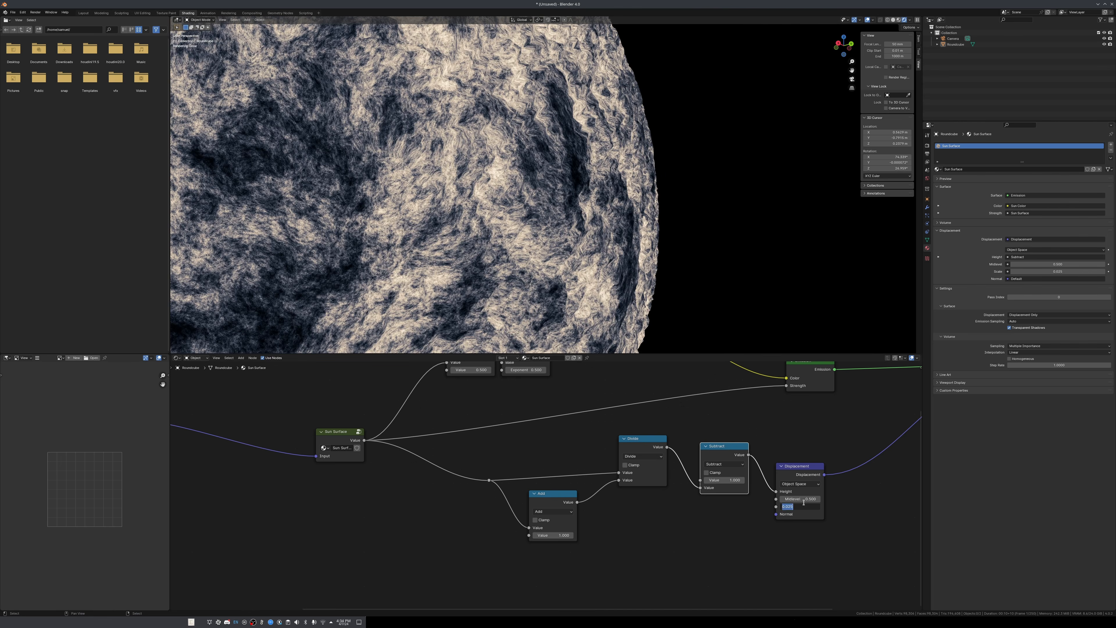
scroll(528, 251, "down", 4)
middle_click_drag(528, 250, 487, 270)
scroll(487, 229, "up", 4)
middle_click_drag(319, 262, 498, 232, "shift")
scroll(486, 229, "up", 1)
scroll(457, 237, "down", 3)
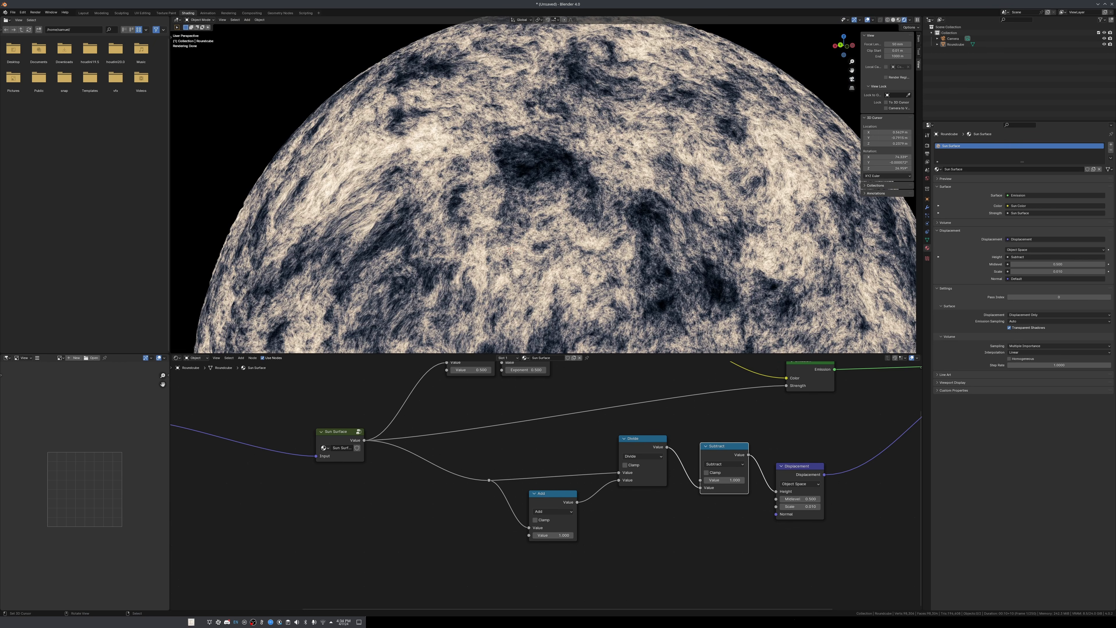
Move the reroute on the Sun Surface link closer to the Add and Divide nodes.
left_click_drag(466, 460, 497, 495)
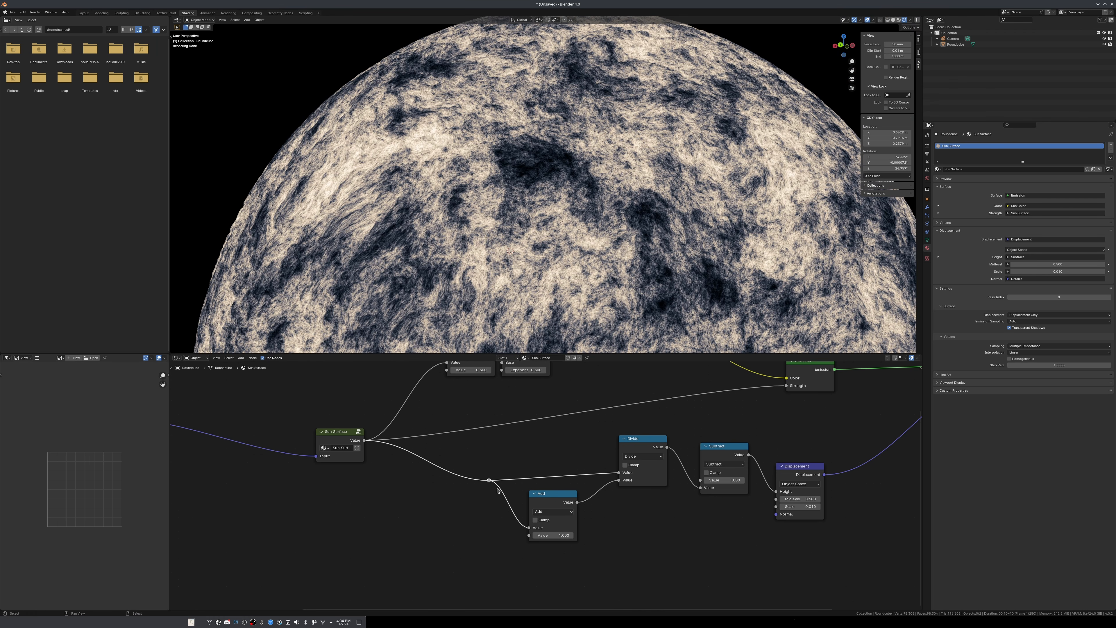
key("g")
left_click(513, 476)
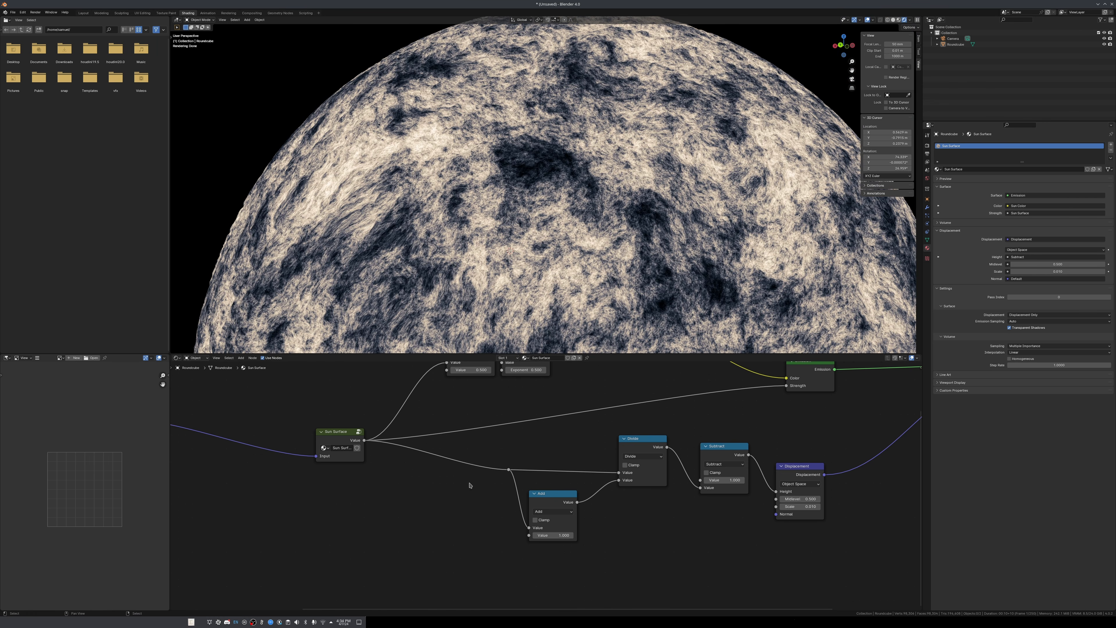
Inspect the whole sun and its surface detail from a distance and up close.
scroll(478, 228, "down", 8)
scroll(478, 228, "up", 3)
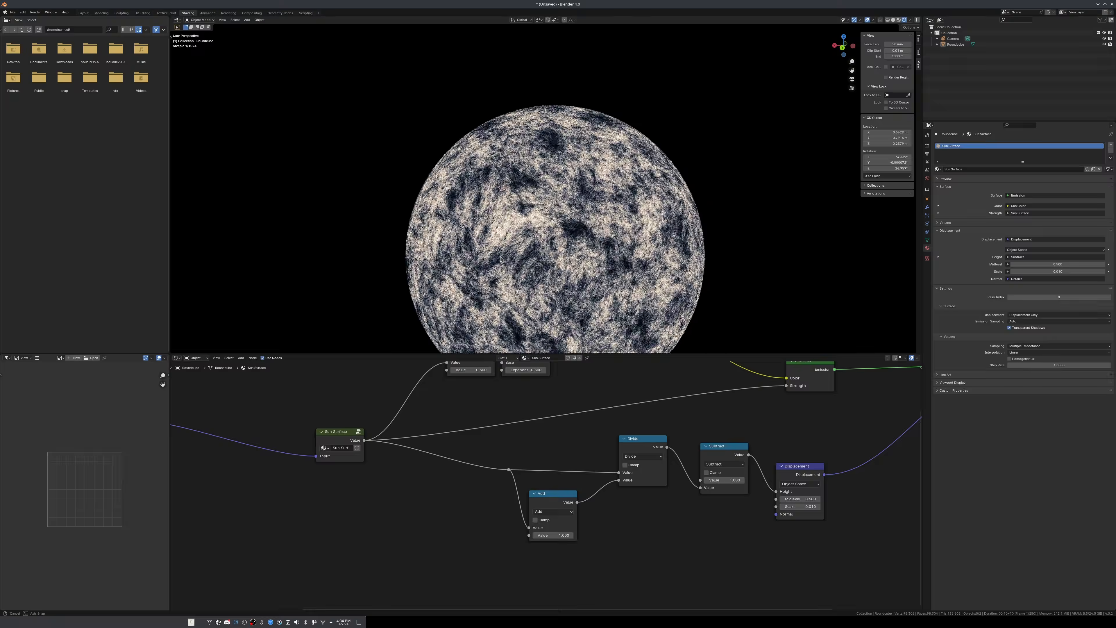
scroll(567, 229, "up", 8)
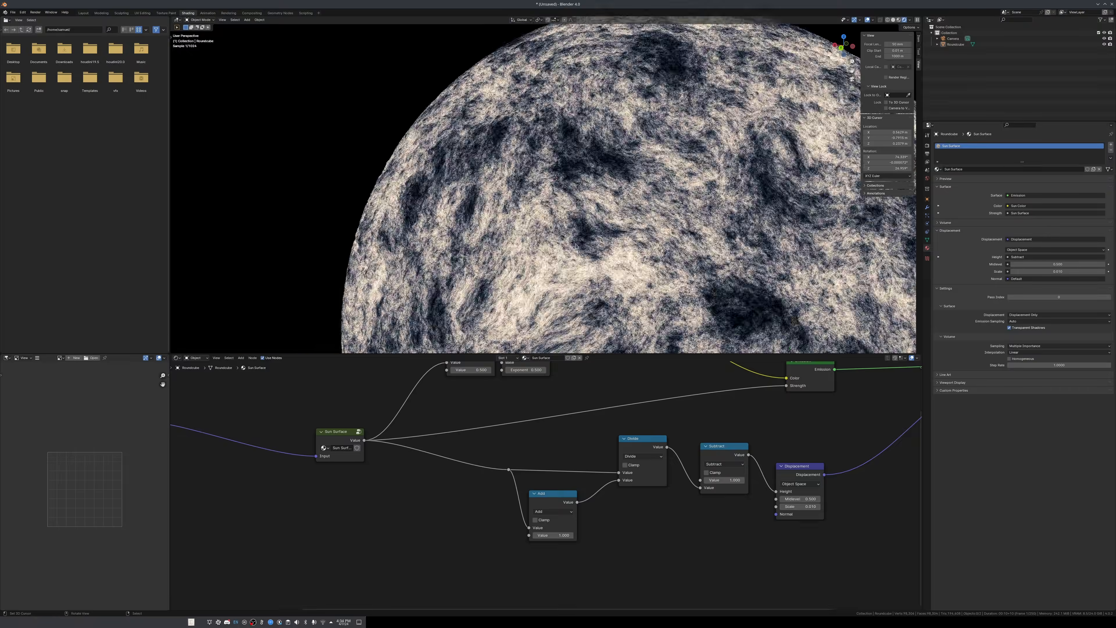
scroll(567, 228, "up", 6)
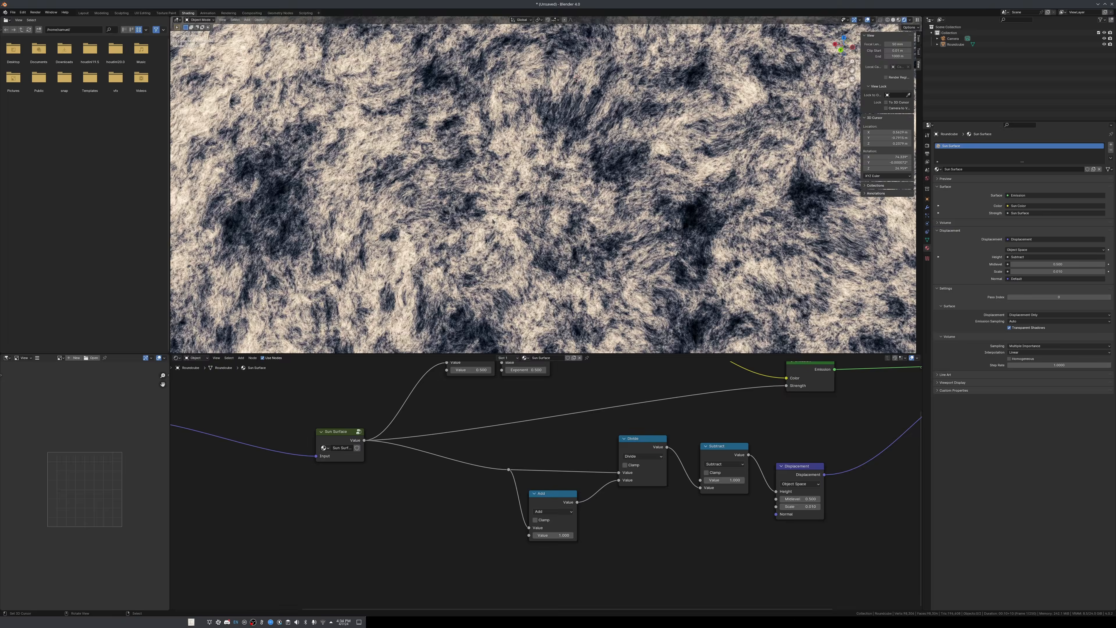
scroll(503, 222, "down", 8)
scroll(602, 256, "up", 2)
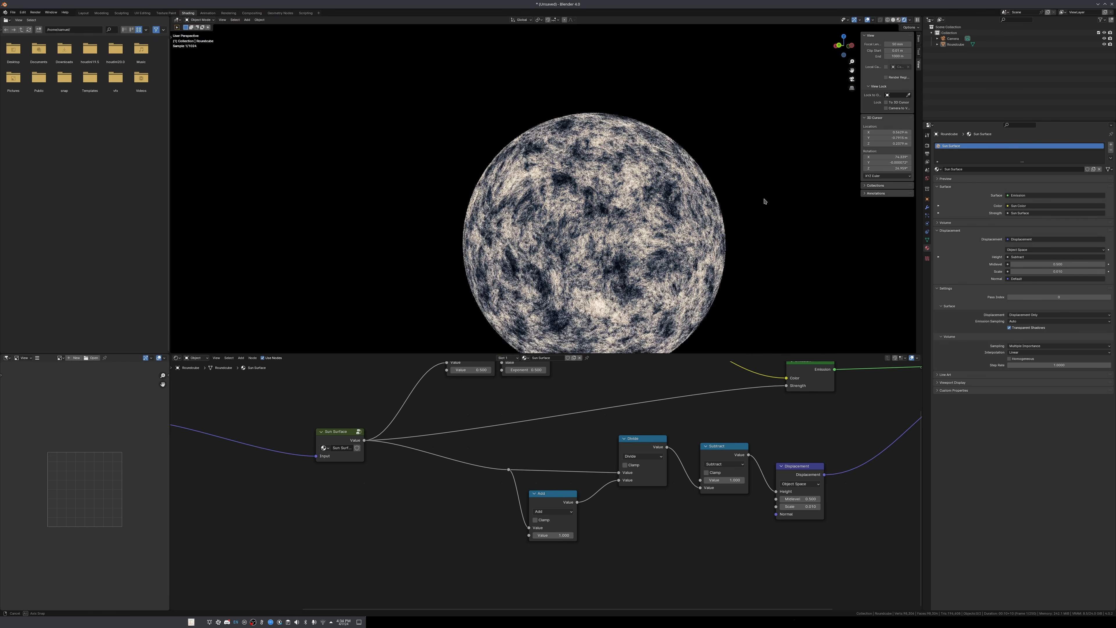
middle_click_drag(763, 202, 626, 230)
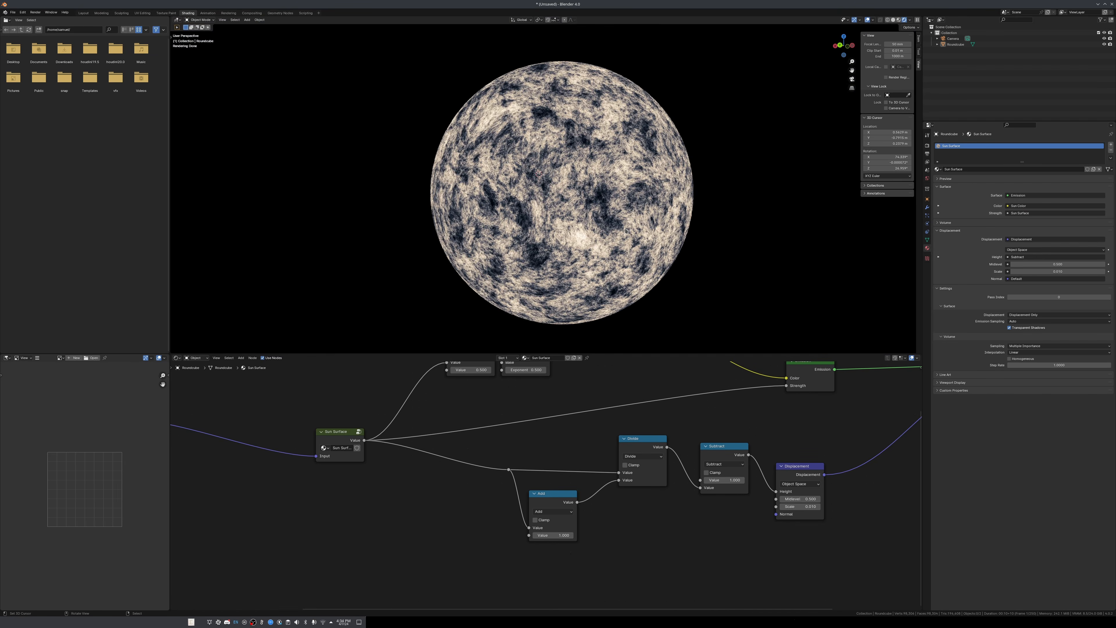
scroll(626, 230, "down", 2)
scroll(594, 187, "up", 4)
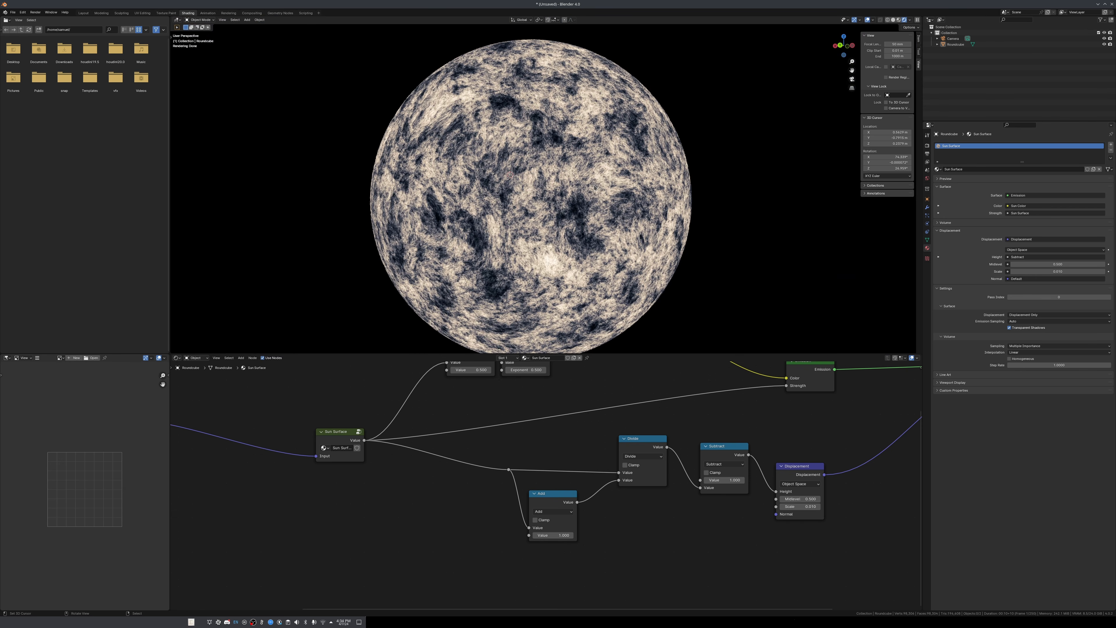
Duplicate the sun sphere in place and rename the copy "Sun Atmosphere".
left_click(567, 315)
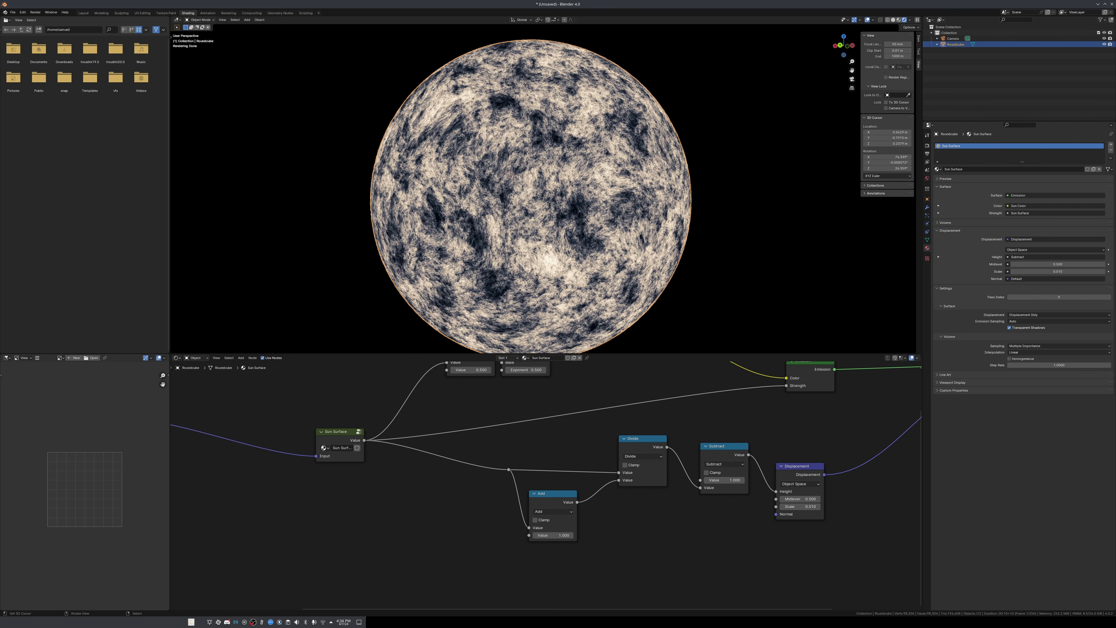
key("shift+d")
key("Escape")
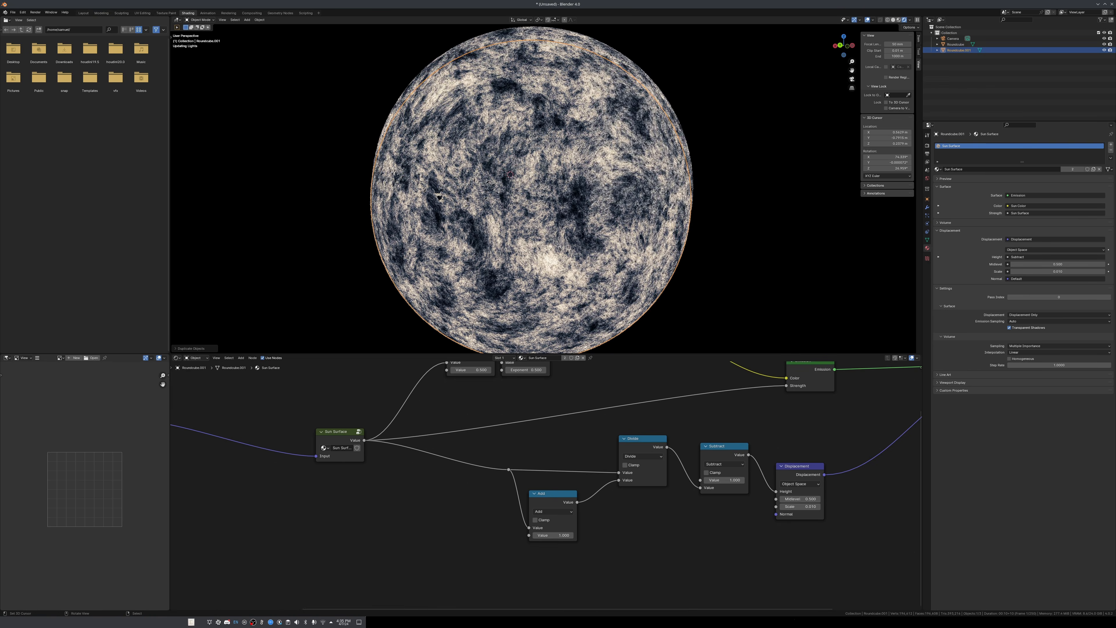
scroll(688, 109, "down", 2)
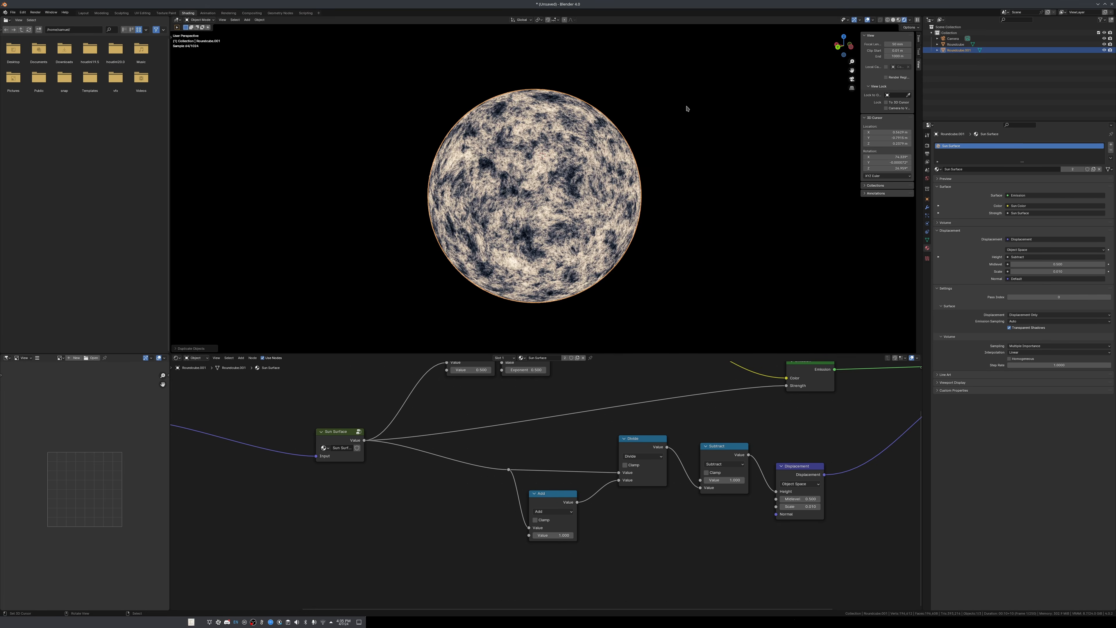
double_click(972, 51)
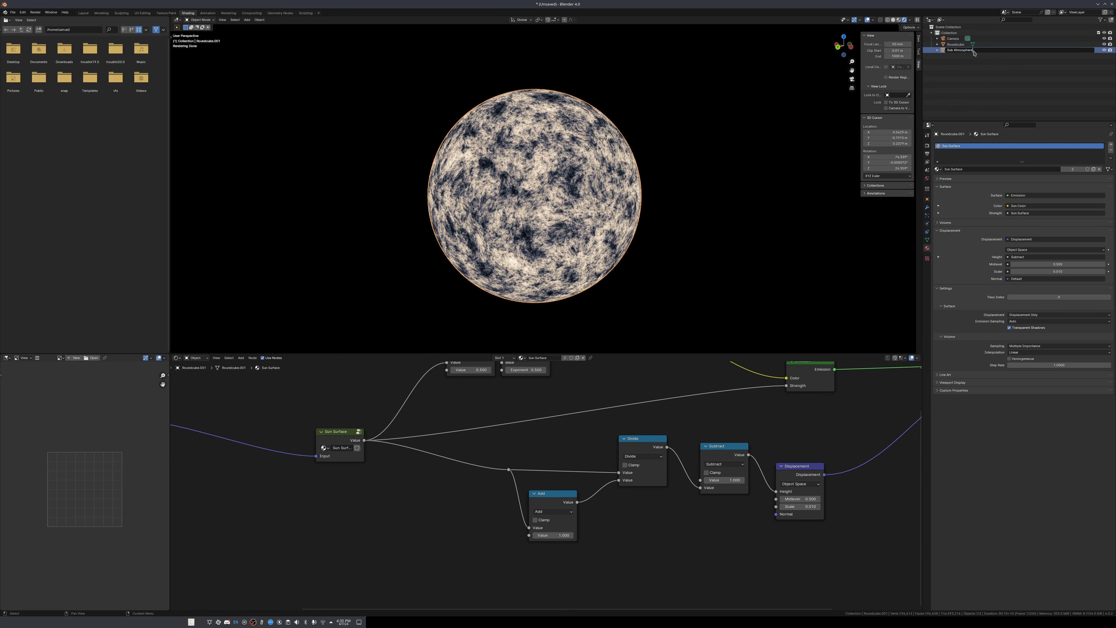
key("Return")
Rename the original sun sphere "Sun Surface".
double_click(956, 44)
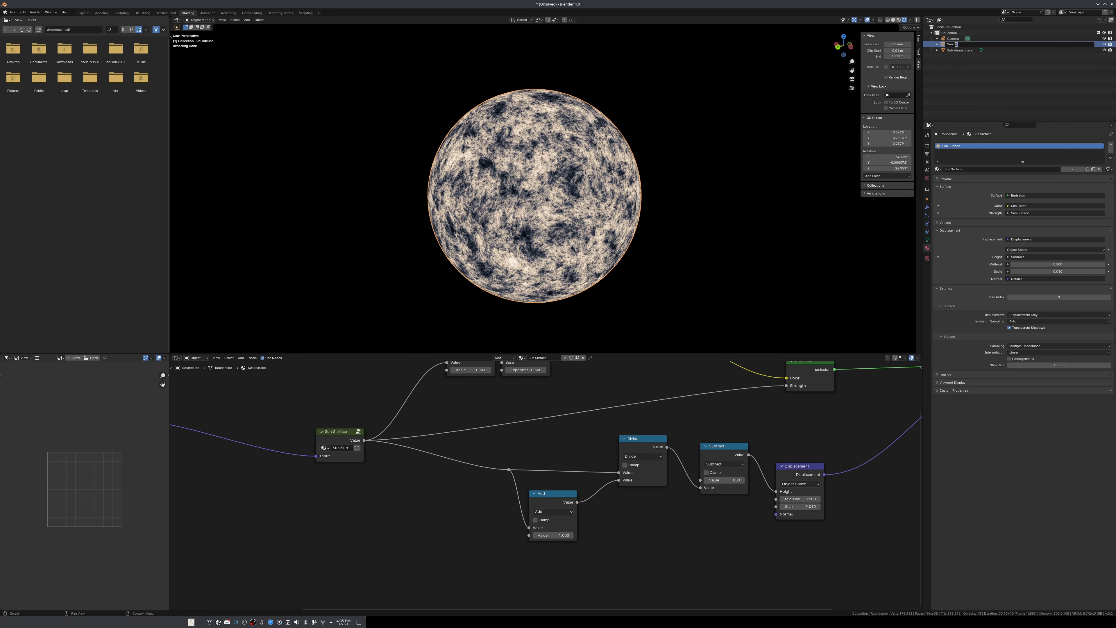
type("Sun Surface")
key("Return")
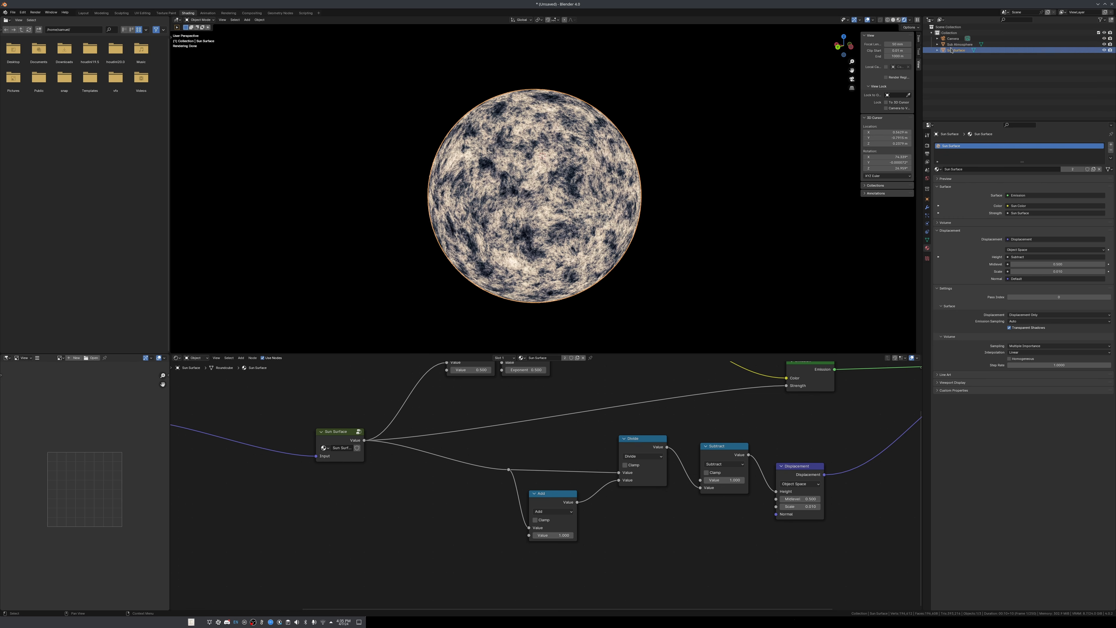
Give the Sun Atmosphere object its own copy of the Sun Surface material and name it "Sun Atmosphere".
double_click(953, 44)
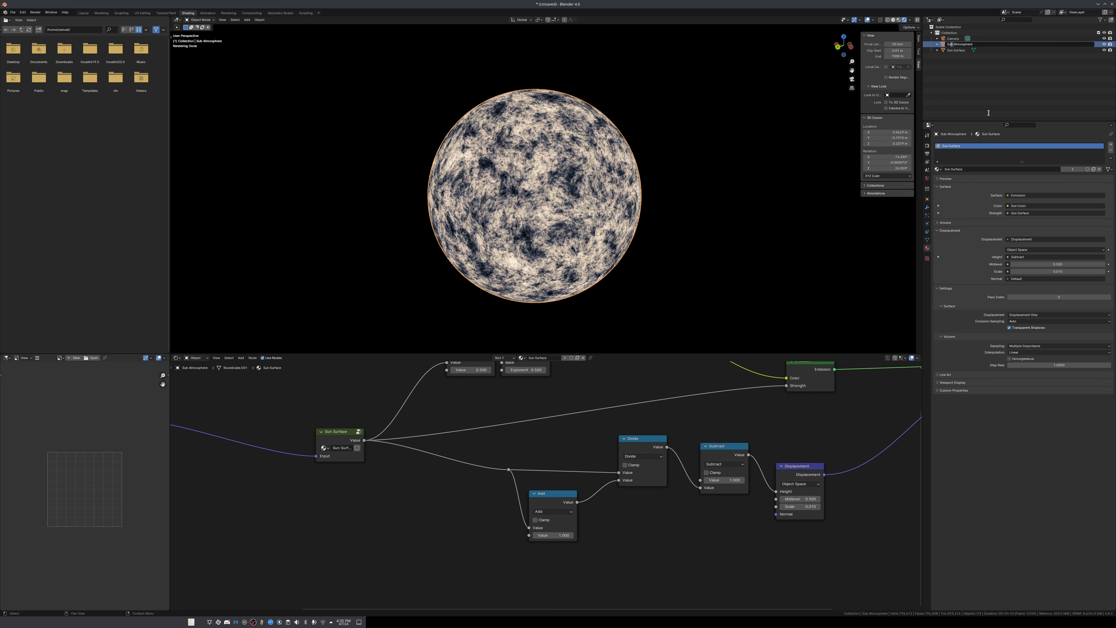
key("Return")
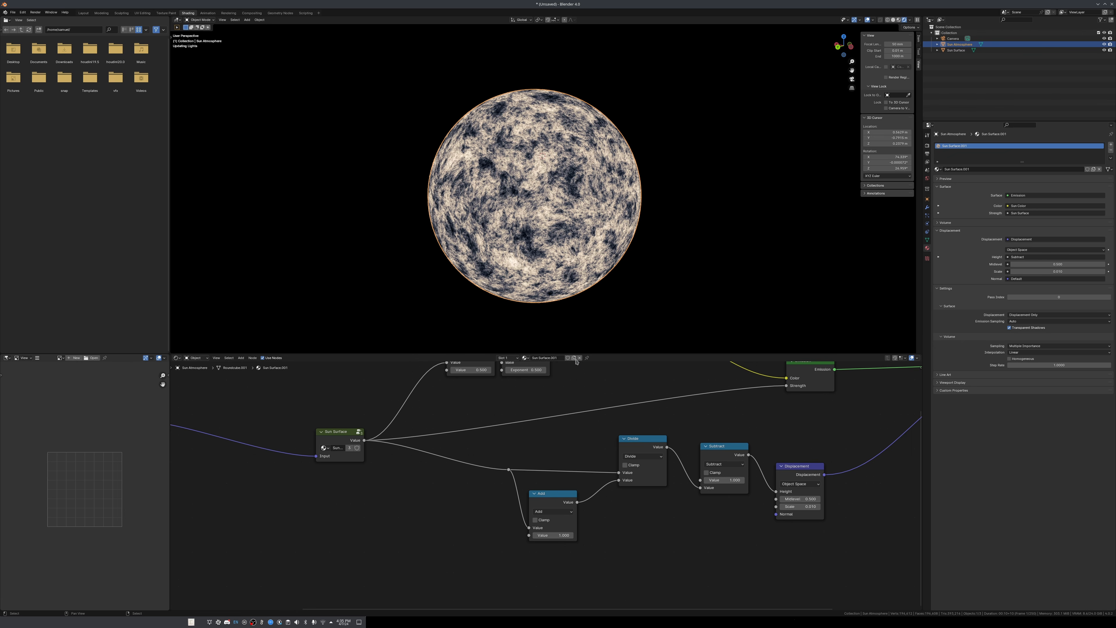
left_click(557, 358)
Cut the Subtract link to the Displacement node and set its Scale to 1, Midlevel to 0 and Height to 2.
right_click_drag(742, 590, 741, 592, "ctrl")
scroll(751, 492, "up", 5)
double_click(825, 513)
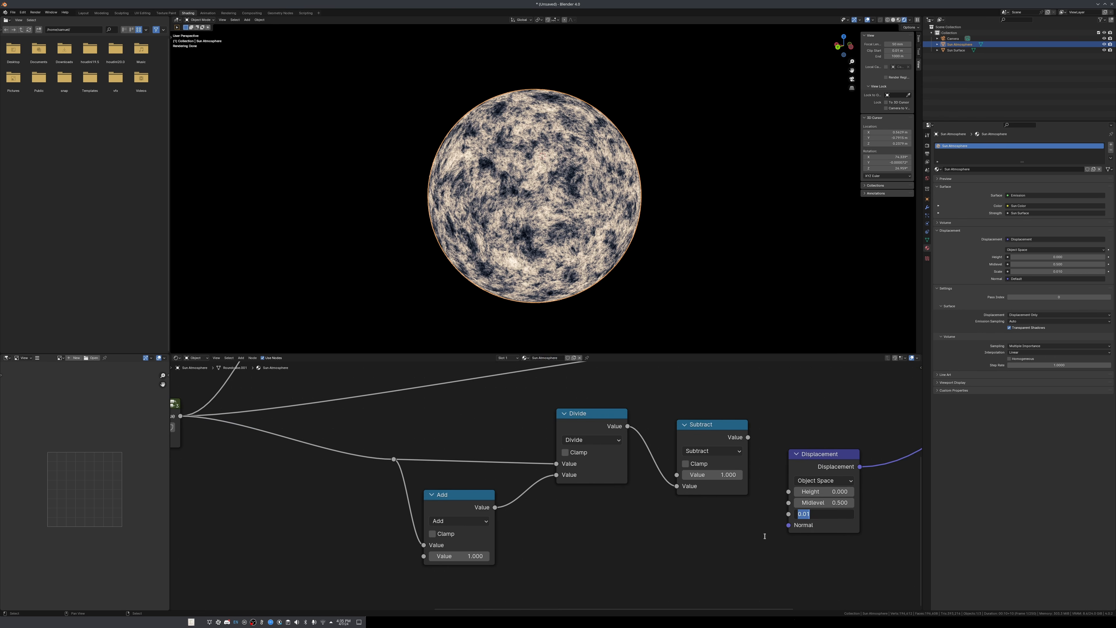
type("1")
key("Return")
key("BackSpace")
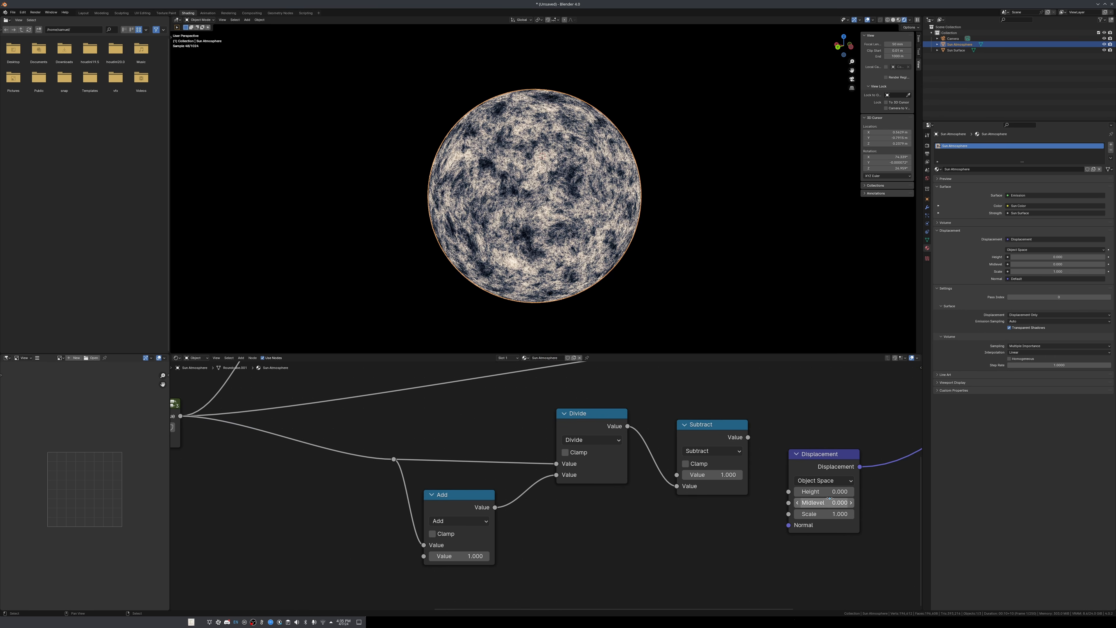
double_click(827, 492)
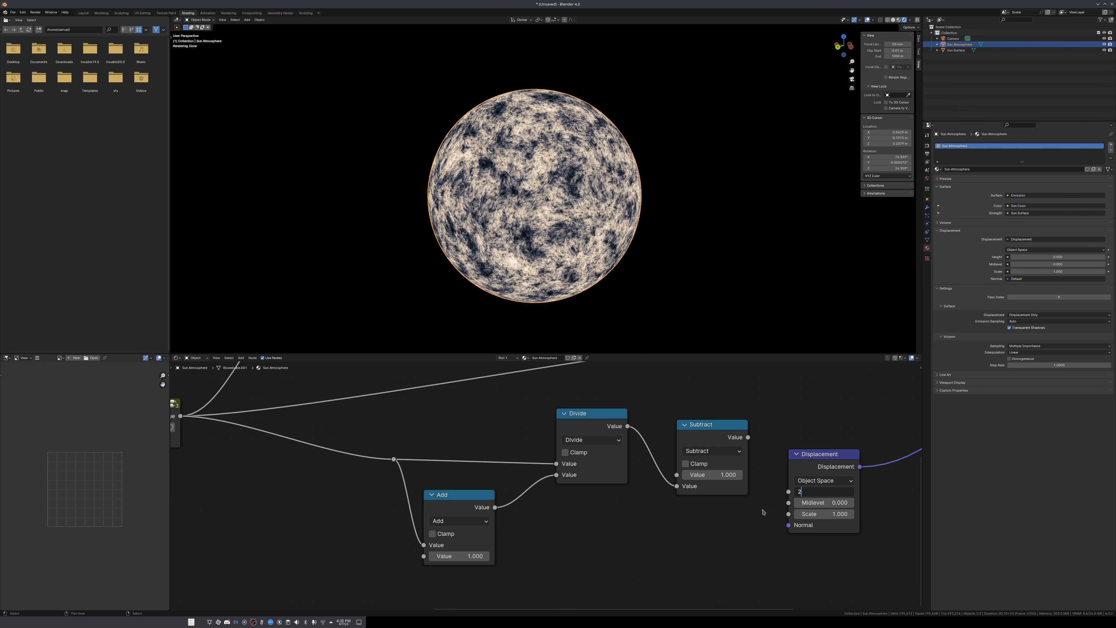
key("Return")
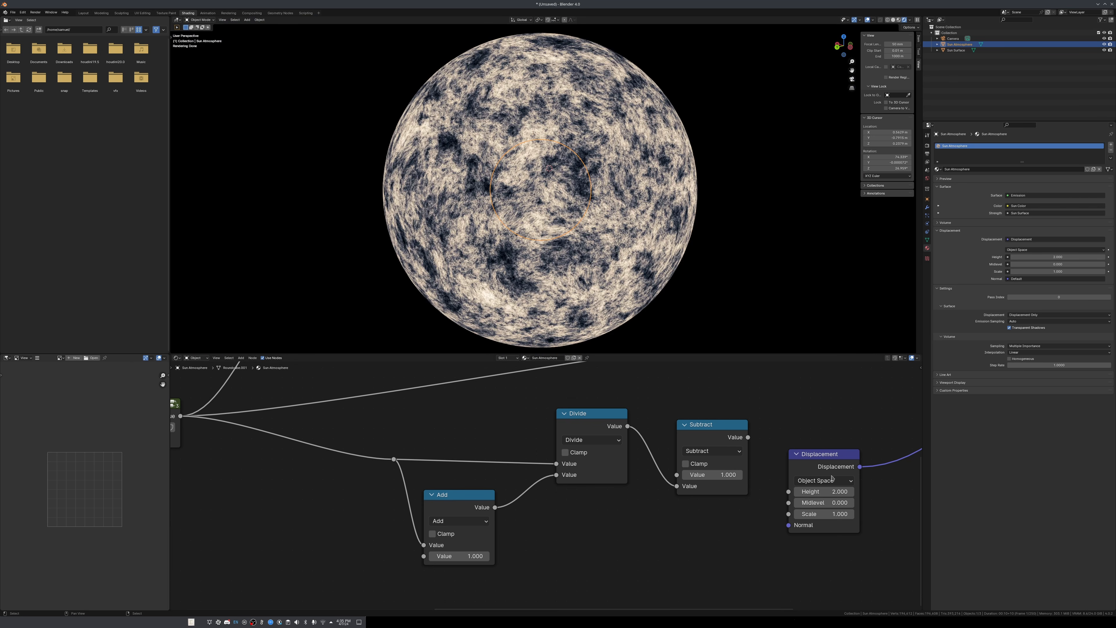
Try a Displacement Height of 1.2 and set it back to 2.
double_click(826, 492)
type("1.2")
key("Return")
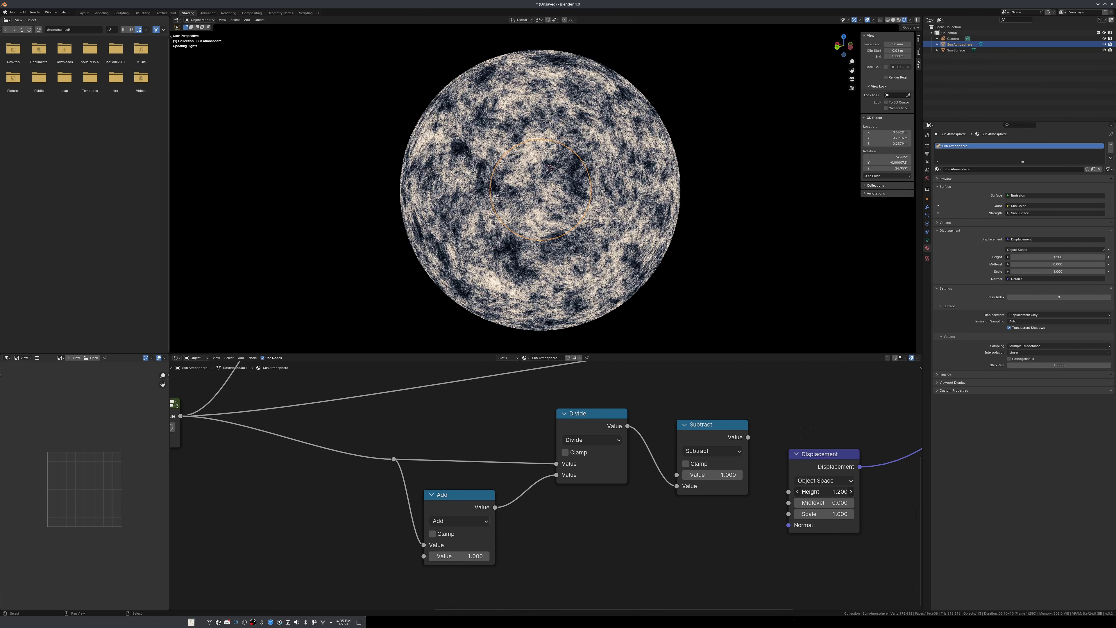
left_click_drag(825, 492, 831, 492)
Review the Sun Atmosphere node graph from the Texture Coordinate and Normalize nodes through to the Material Output.
scroll(518, 474, "down", 5)
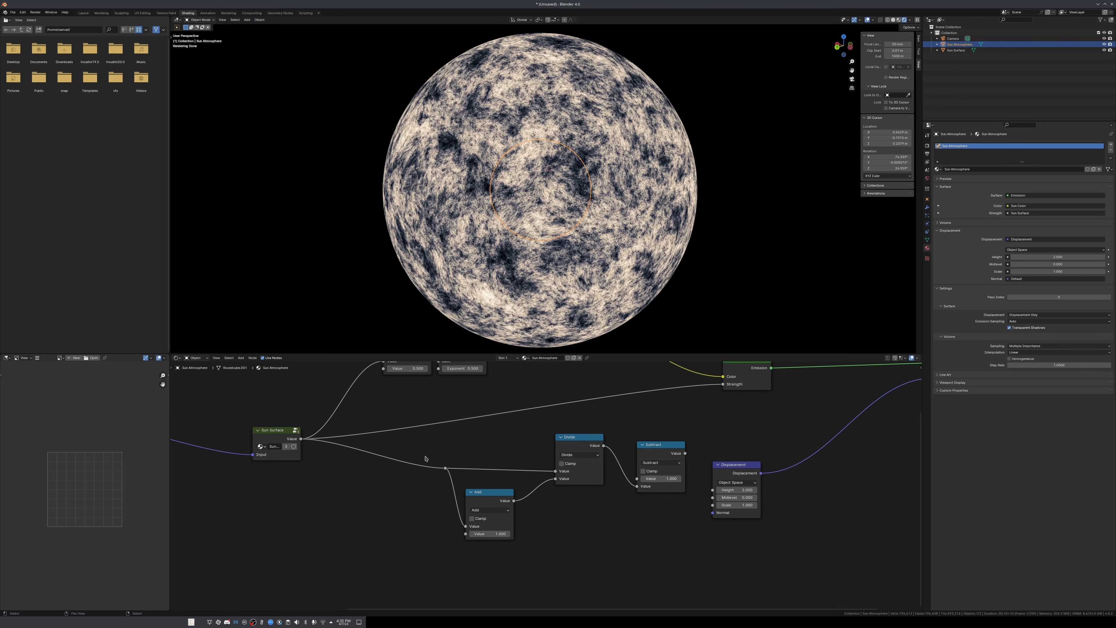
scroll(510, 467, "up", 1)
middle_click_drag(506, 466, 758, 483)
middle_click_drag(456, 509, 679, 503)
scroll(497, 448, "up", 2)
left_click(470, 422)
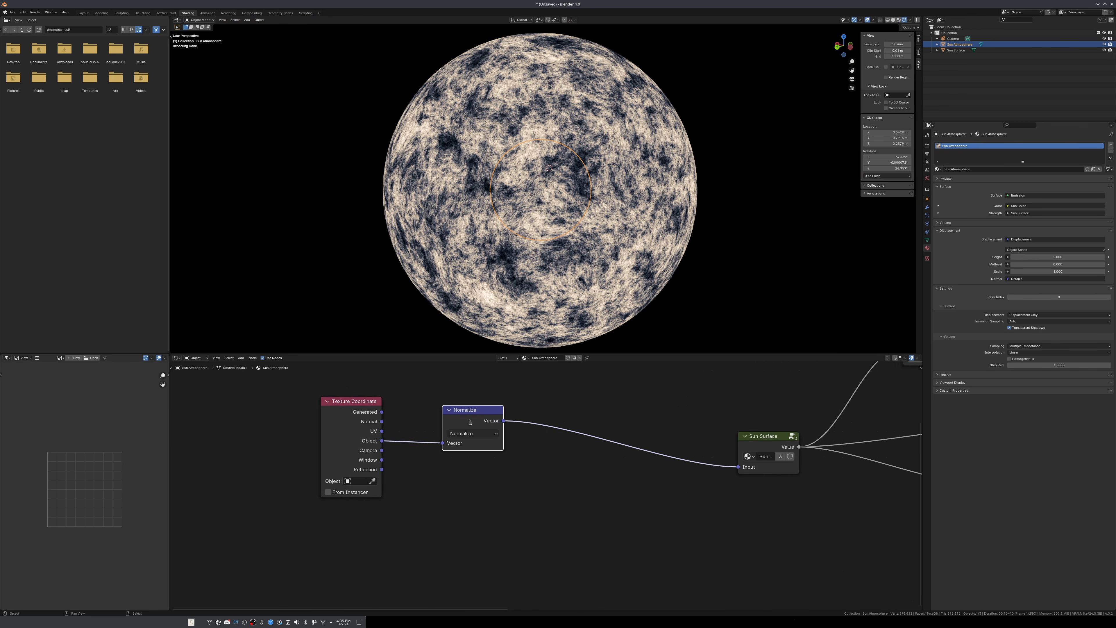
scroll(628, 424, "down", 4)
middle_click_drag(773, 438, 540, 487)
scroll(796, 449, "up", 1)
scroll(541, 488, "down", 3)
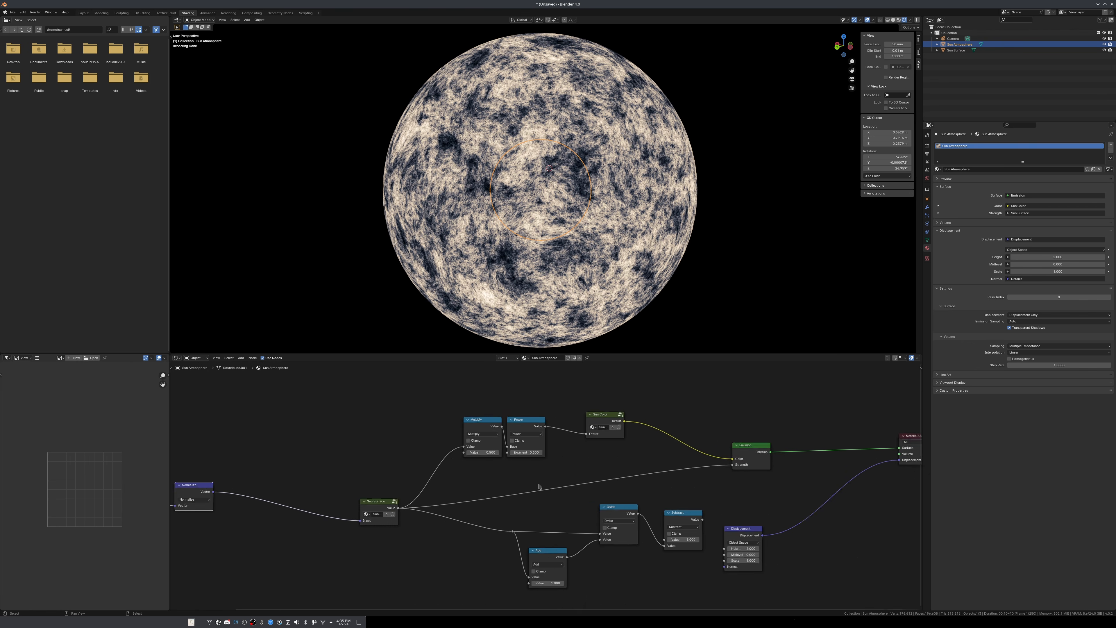
scroll(540, 487, "down", 2)
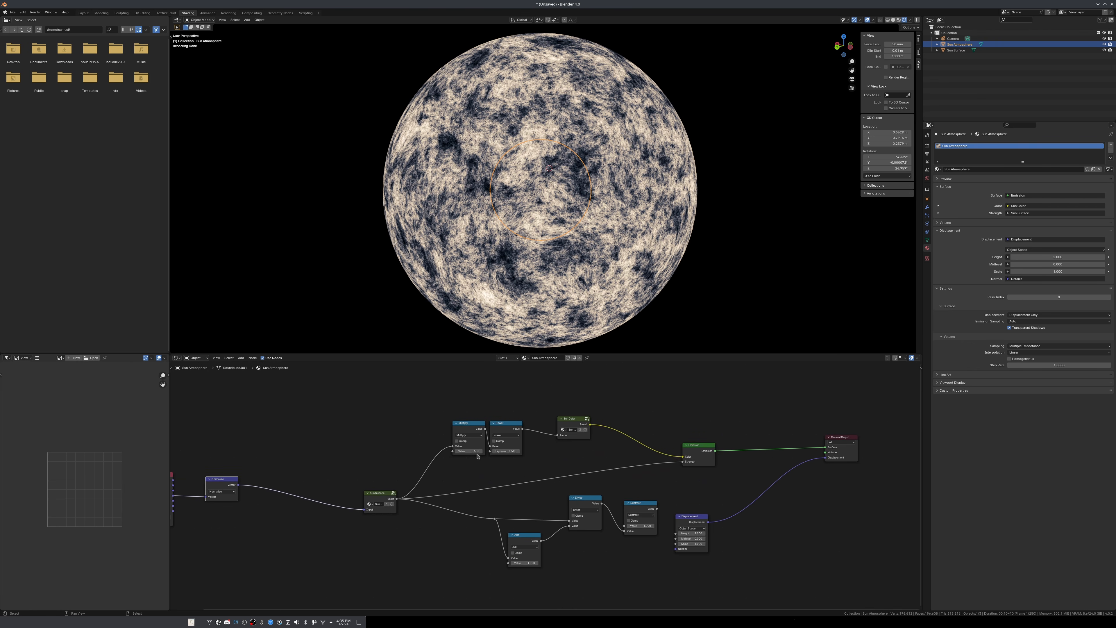
Move the Emission link from the Surface to the Volume input of the Sun Atmosphere's Material Output and check the render.
scroll(541, 487, "up", 3)
middle_click_drag(542, 500, 576, 472)
scroll(567, 477, "down", 3)
middle_click_drag(834, 433, 733, 458)
scroll(733, 458, "up", 3)
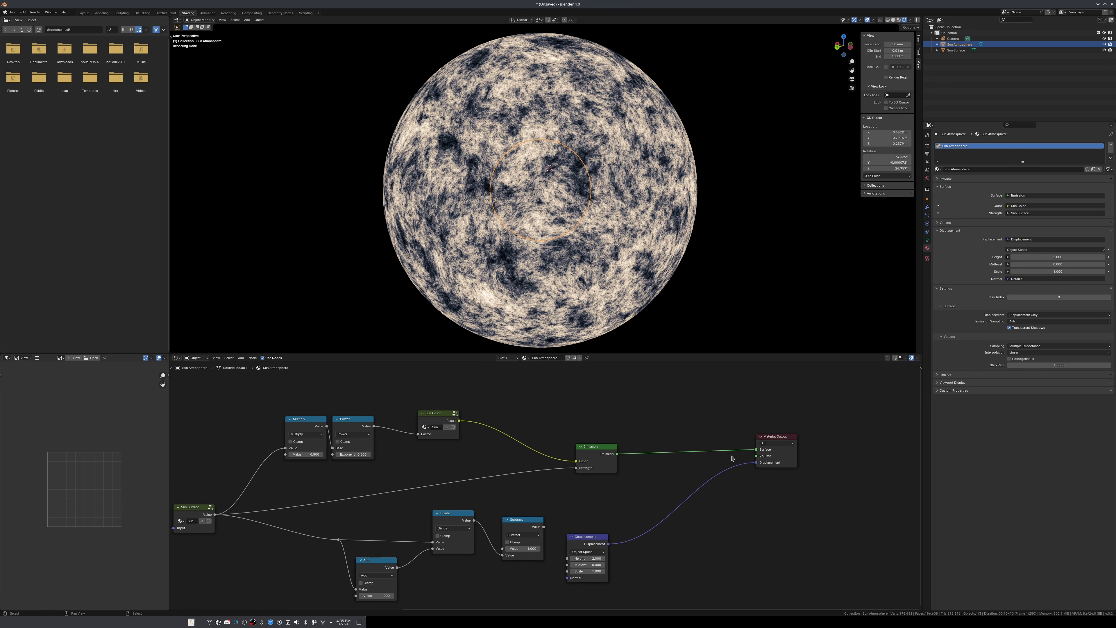
left_click_drag(730, 471, 760, 458)
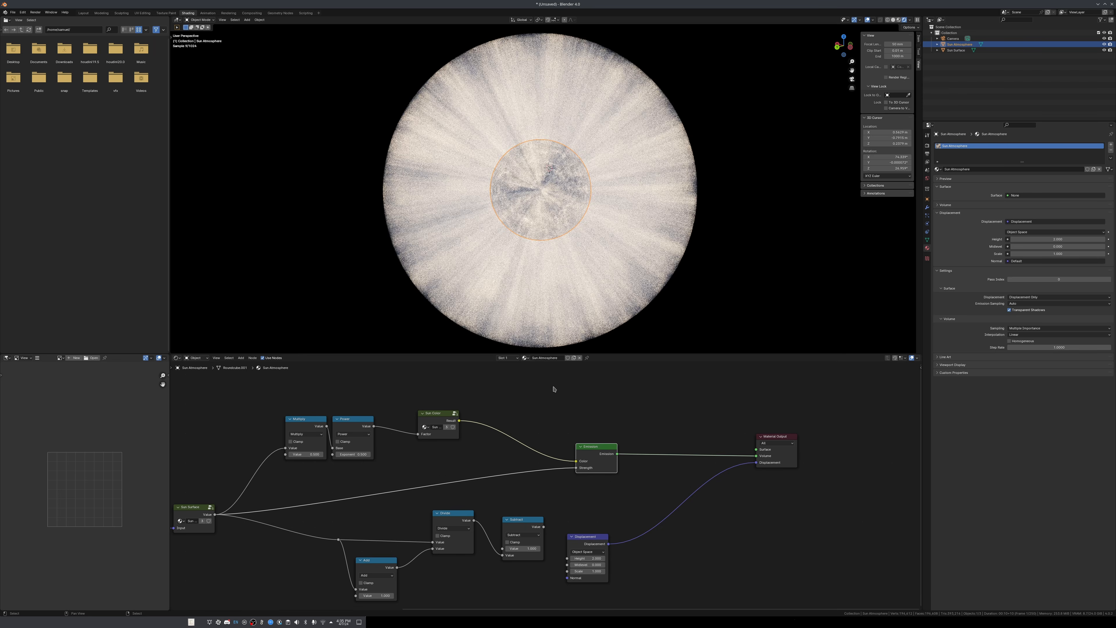
scroll(522, 259, "up", 1)
middle_click_drag(528, 290, 493, 265)
scroll(519, 259, "up", 1)
scroll(493, 265, "down", 3)
scroll(418, 486, "down", 3)
middle_click_drag(413, 484, 486, 481)
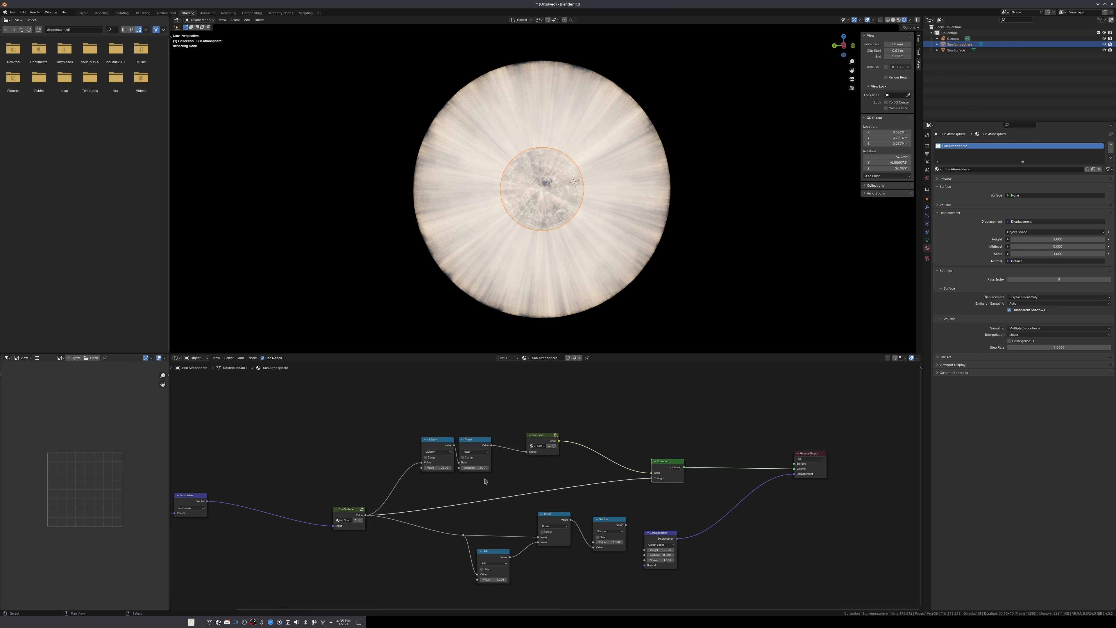
Move the Multiply, Power and Sun Color nodes up and closer to the Emission node.
left_click_drag(374, 428, 590, 479)
key("g")
left_click(645, 458)
left_click(585, 469)
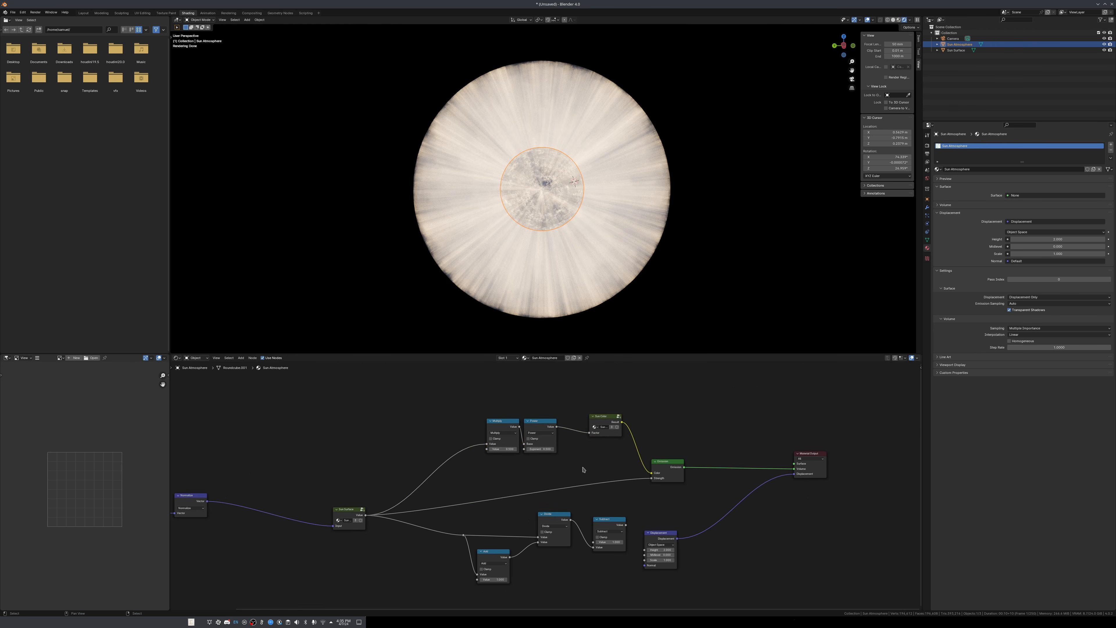
Duplicate the Normalize node with its Object coordinate link, switch the copy to Length and preview its output.
middle_click_drag(335, 455, 559, 459)
scroll(456, 498, "up", 3)
left_click(404, 500)
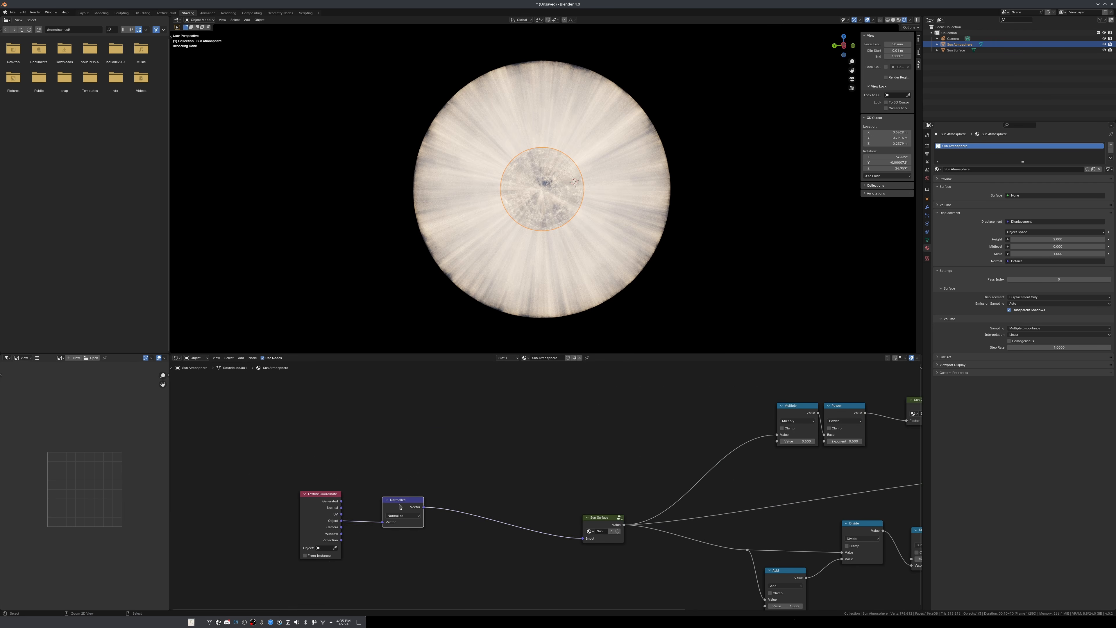
key("ctrl+shift+d")
left_click(410, 423)
left_click(407, 440)
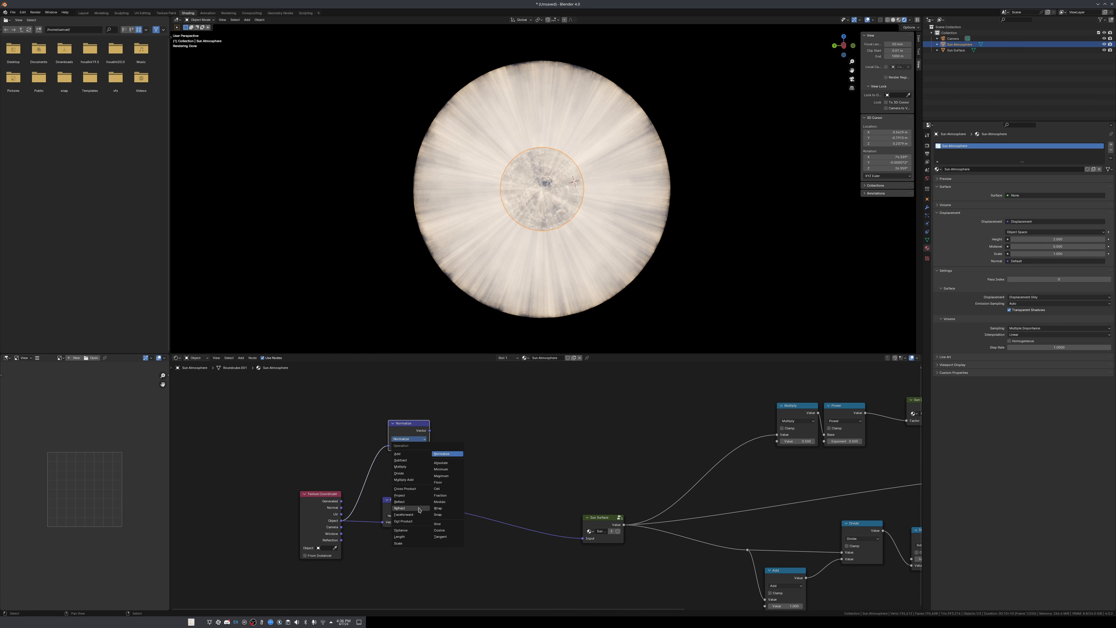
left_click(418, 537)
left_click_drag(419, 434, 413, 446)
left_click(413, 446, "ctrl+shift")
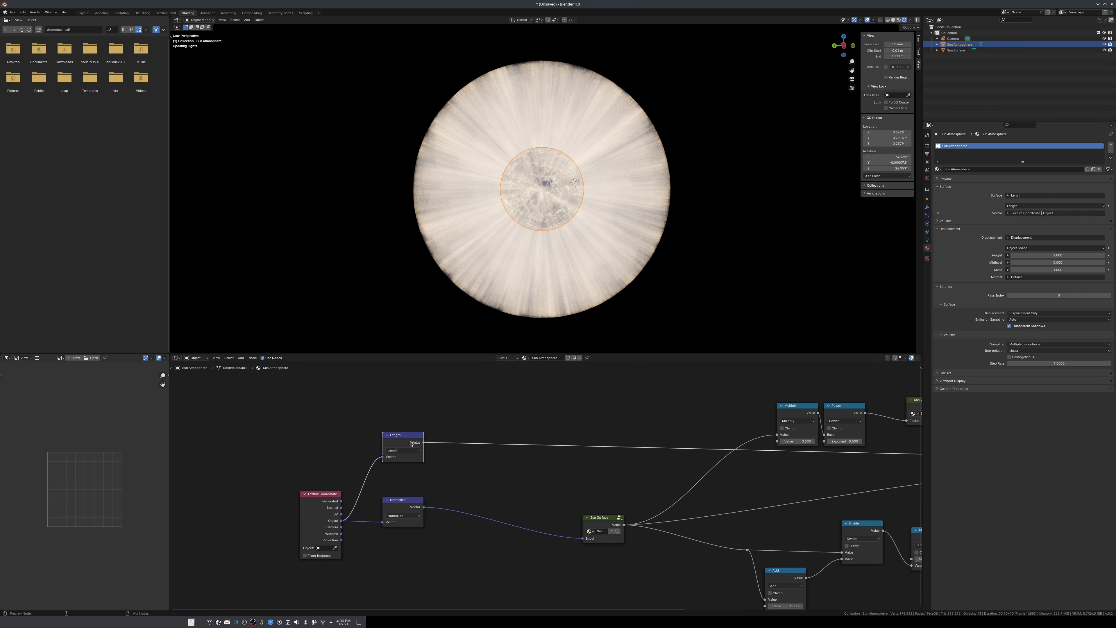
Duplicate a Math node onto the Length output link and make it subtract 1.
middle_click_drag(562, 478, 537, 482)
left_click(774, 428)
key("shift+d")
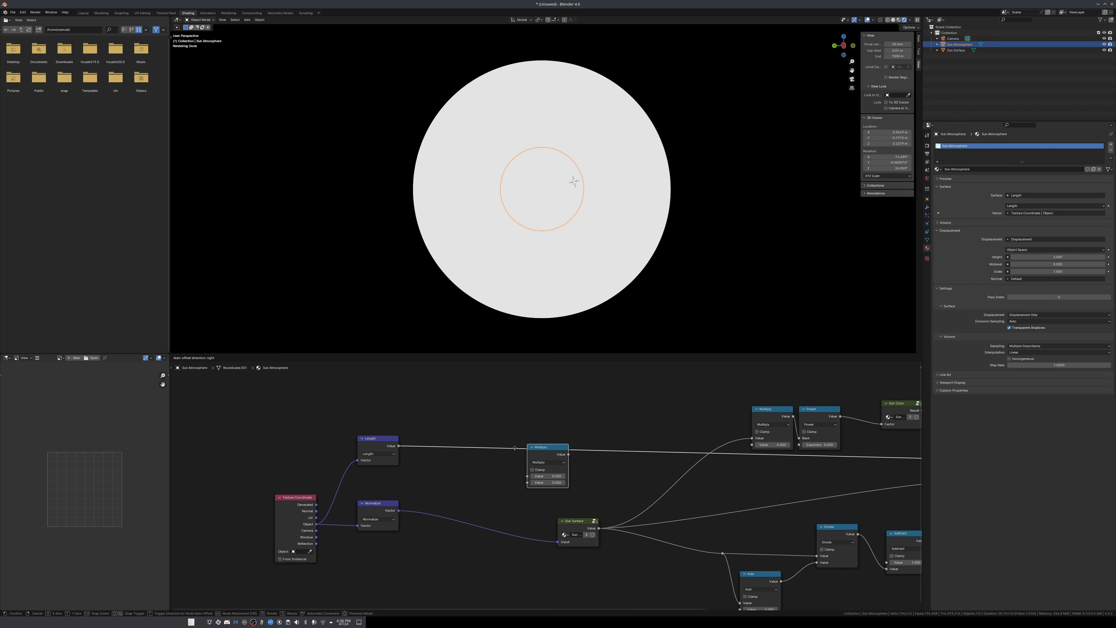
left_click(514, 453)
left_click(511, 449)
left_click(505, 471)
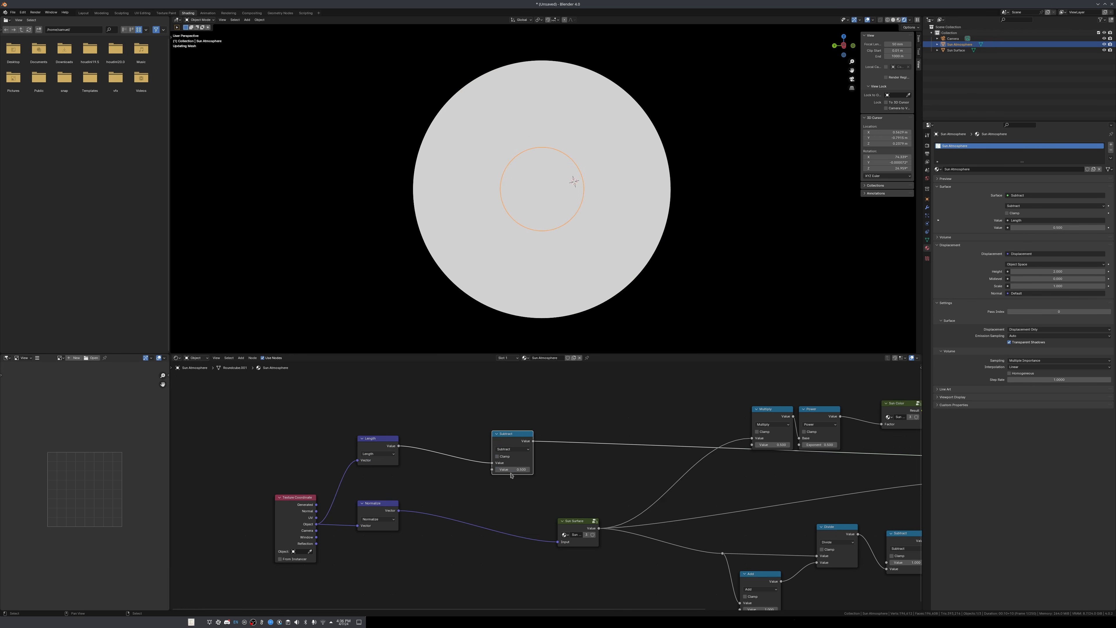
left_click(510, 470)
type("1")
key("Return")
Move the Subtract node closer to Length and cut its preview link to the Material Output.
left_click_drag(504, 441, 484, 445)
scroll(604, 456, "down", 4)
middle_click_drag(604, 456, 378, 463)
right_click_drag(592, 460, 580, 476, "ctrl")
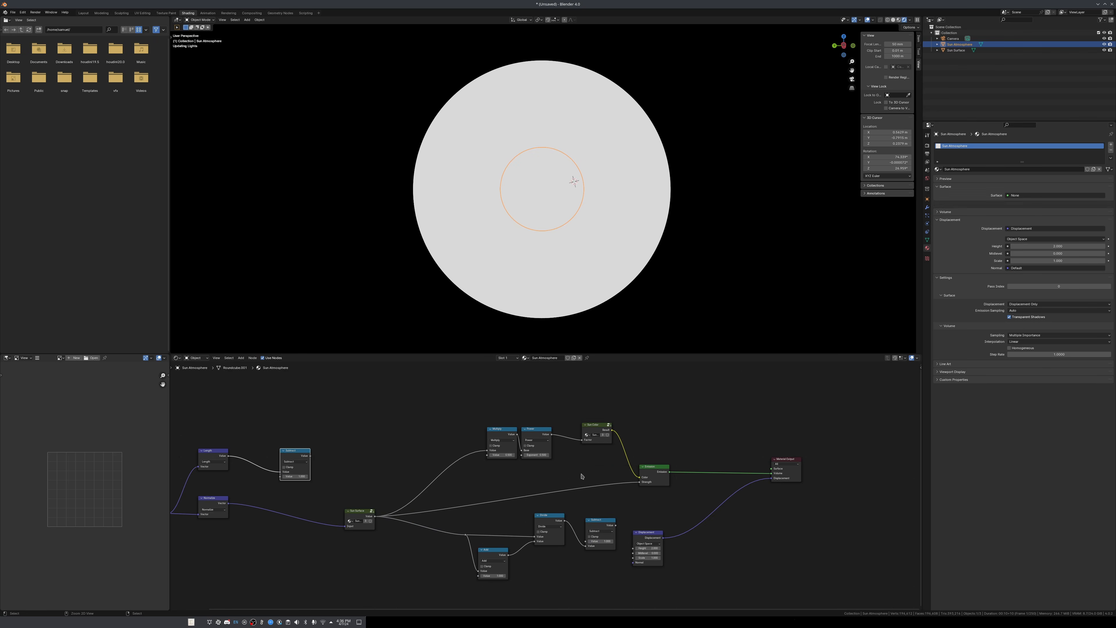
Duplicate the Subtract node as a Maximum node with value -0.1 and feed the Subtract output into it.
middle_click_drag(581, 477, 727, 474)
scroll(453, 458, "up", 6)
left_click_drag(442, 449, 380, 442)
key("shift+d")
left_click(435, 441)
left_click(437, 447)
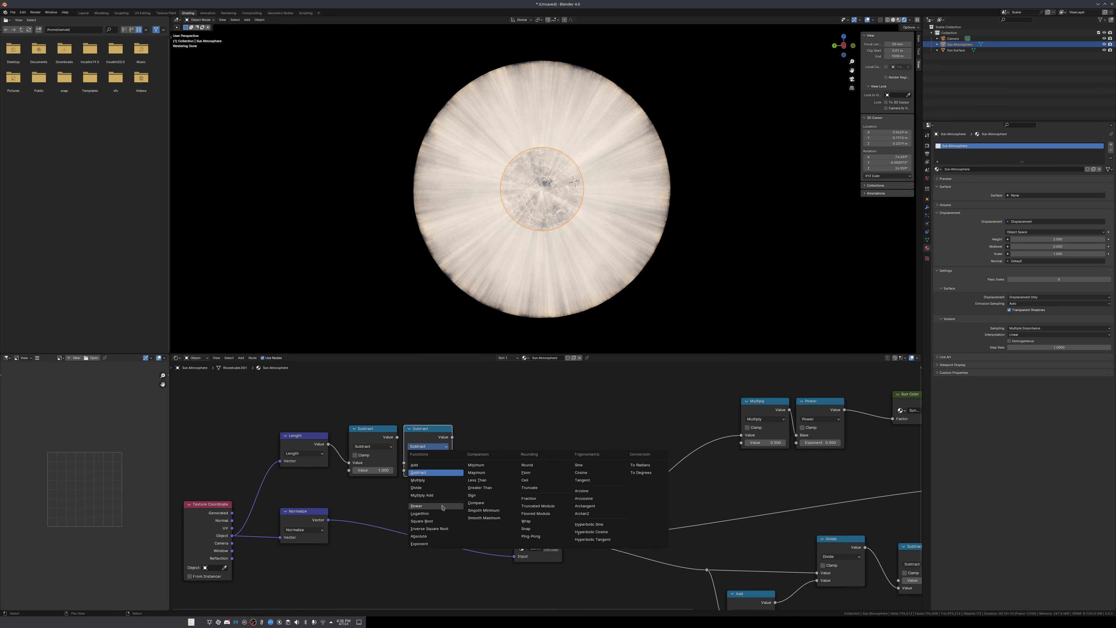
left_click(477, 473)
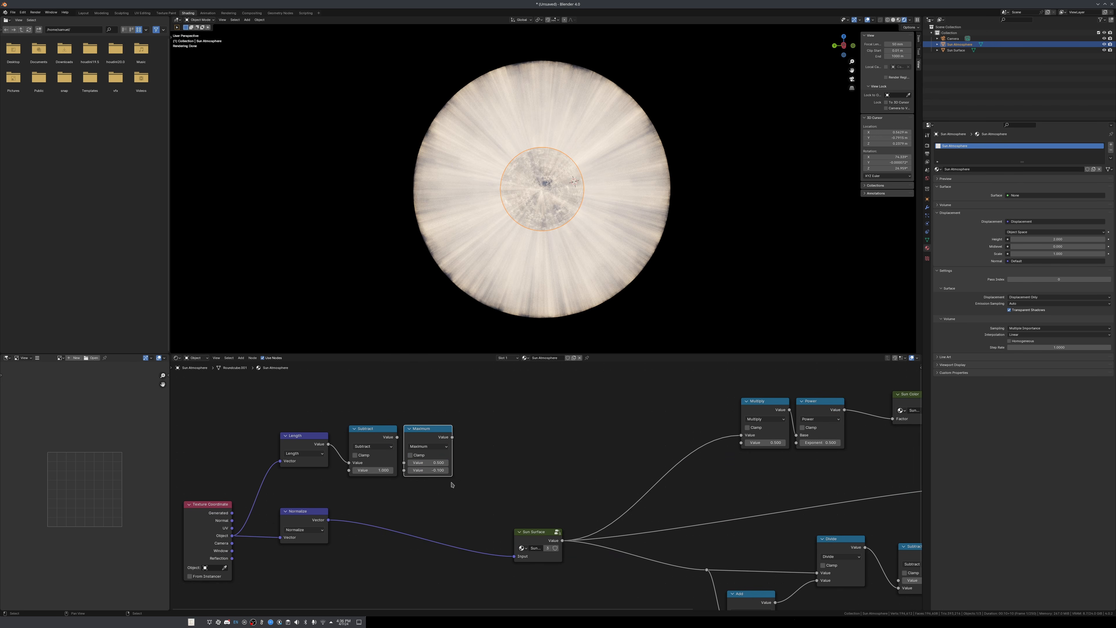
left_click_drag(397, 439, 404, 463)
Duplicate the Subtract node as a Multiply node after Maximum, link the two and raise its value.
left_click(383, 440)
key("shift+d")
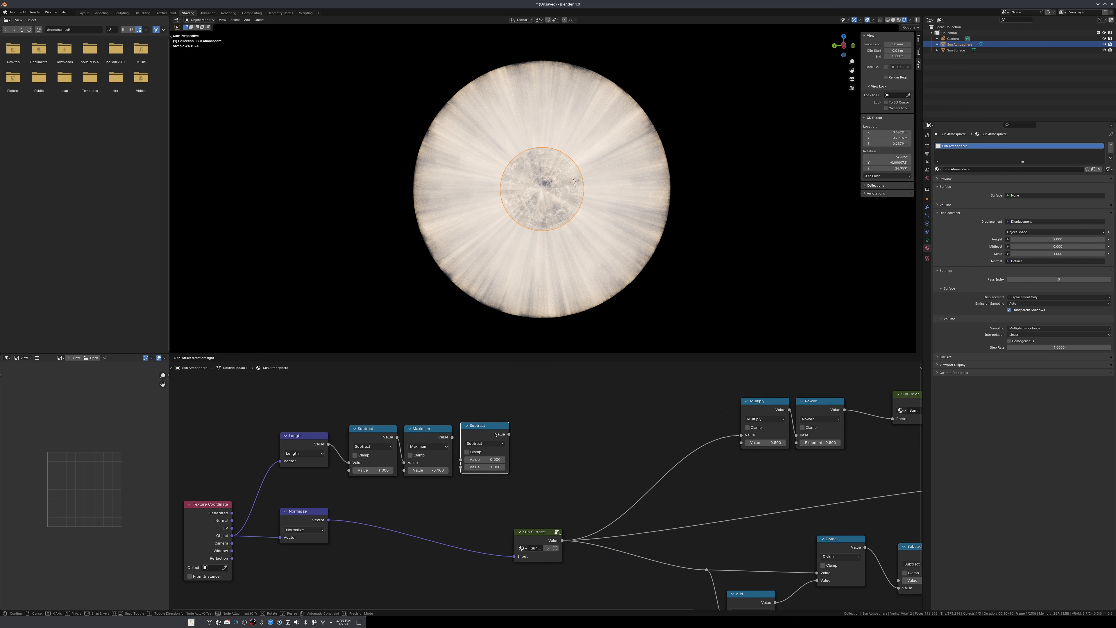
left_click(493, 439)
left_click(483, 446)
left_click(481, 455)
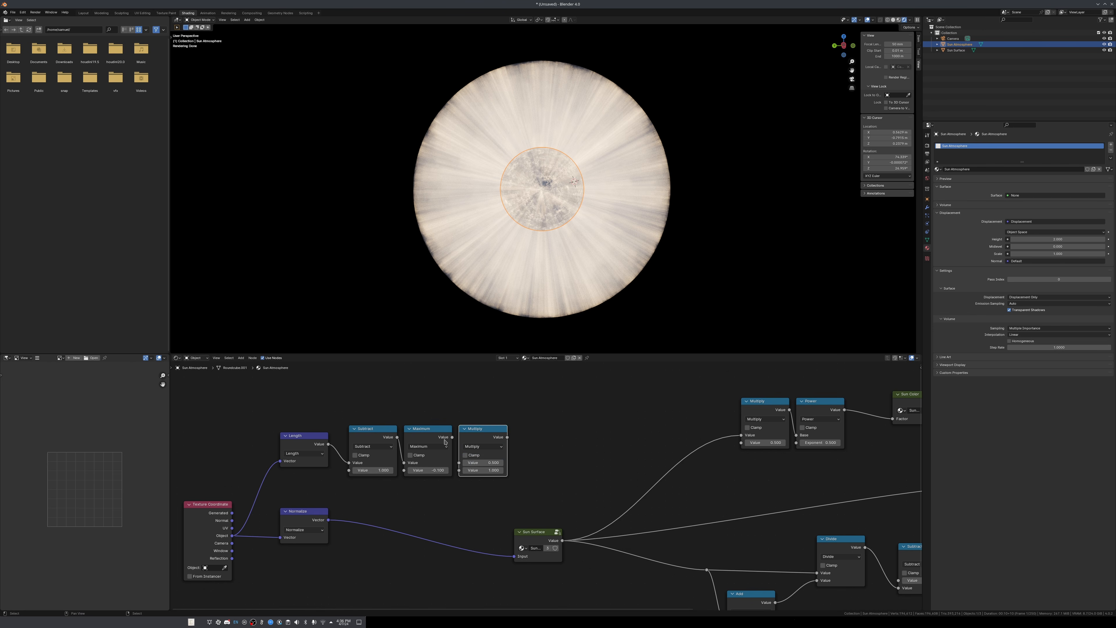
left_click_drag(453, 437, 460, 462)
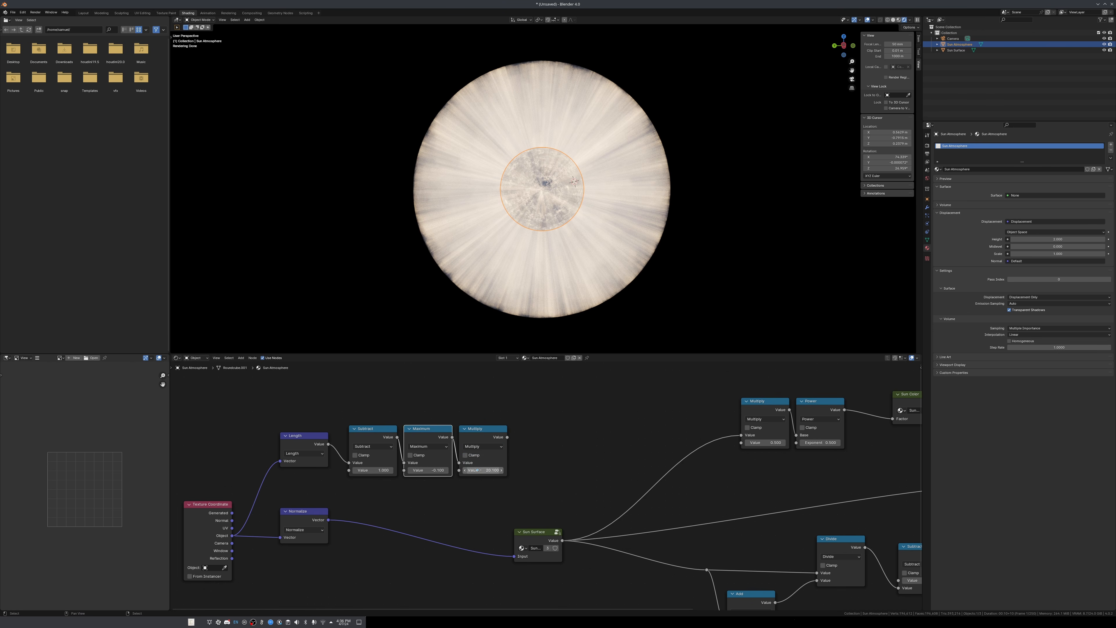
left_click(487, 440)
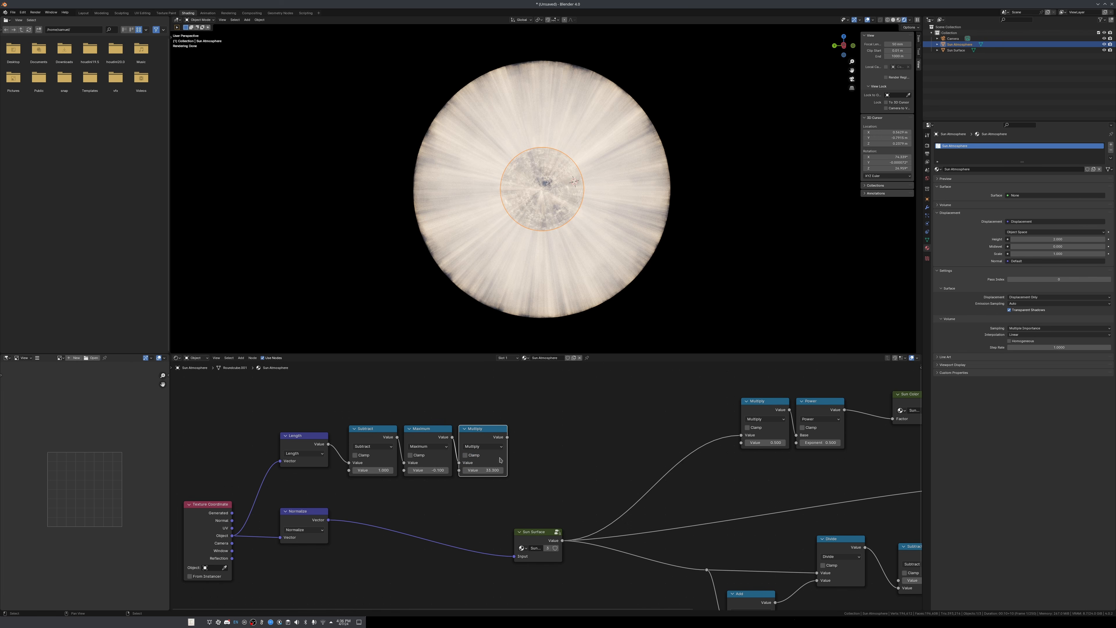
Duplicate the Multiply node as a Power node with base 0.5 and connect Multiply to its Exponent.
key("shift+d")
left_click(538, 440)
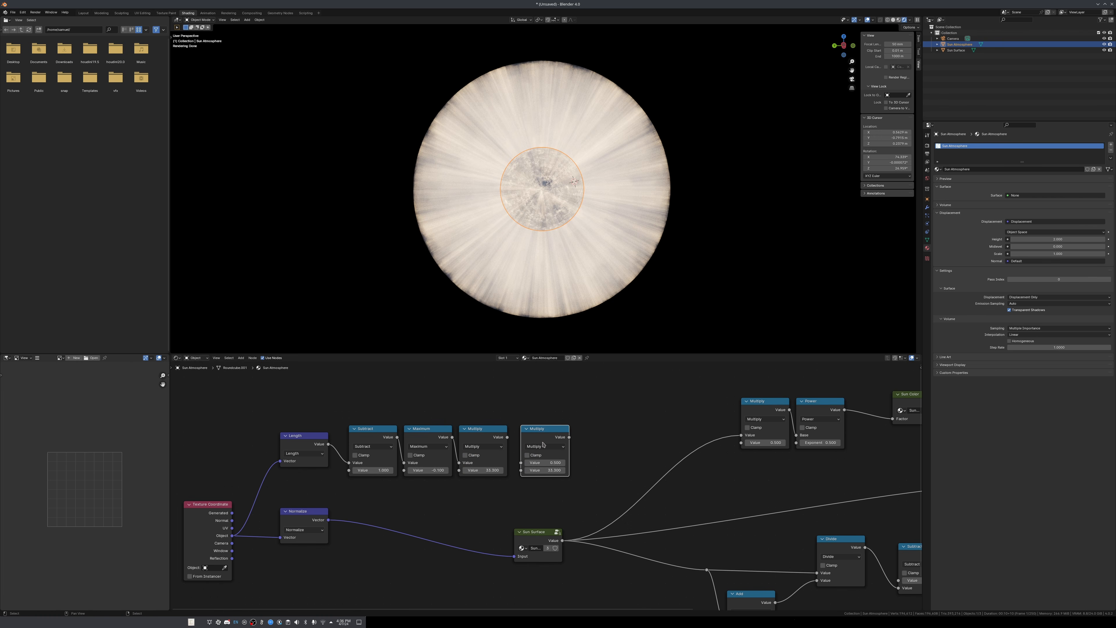
left_click(546, 447)
left_click(534, 505)
left_click_drag(507, 438, 521, 471)
scroll(625, 477, "down", 4)
middle_click_drag(625, 477, 475, 498)
scroll(475, 498, "up", 2)
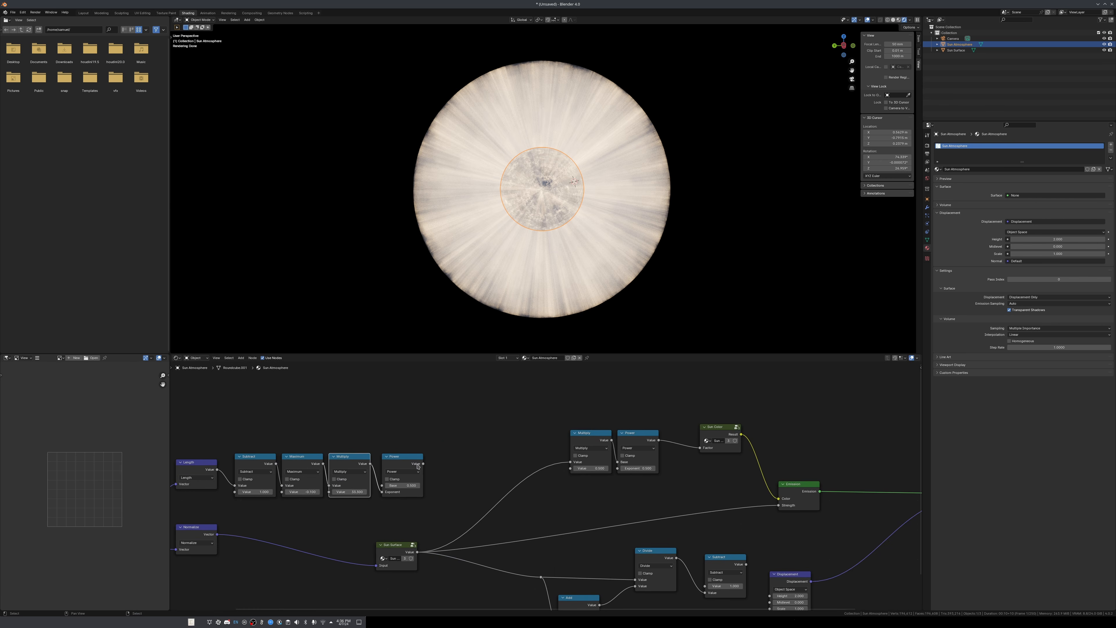
left_click_drag(406, 461, 399, 461)
scroll(534, 505, "down", 2)
middle_click_drag(550, 507, 494, 507)
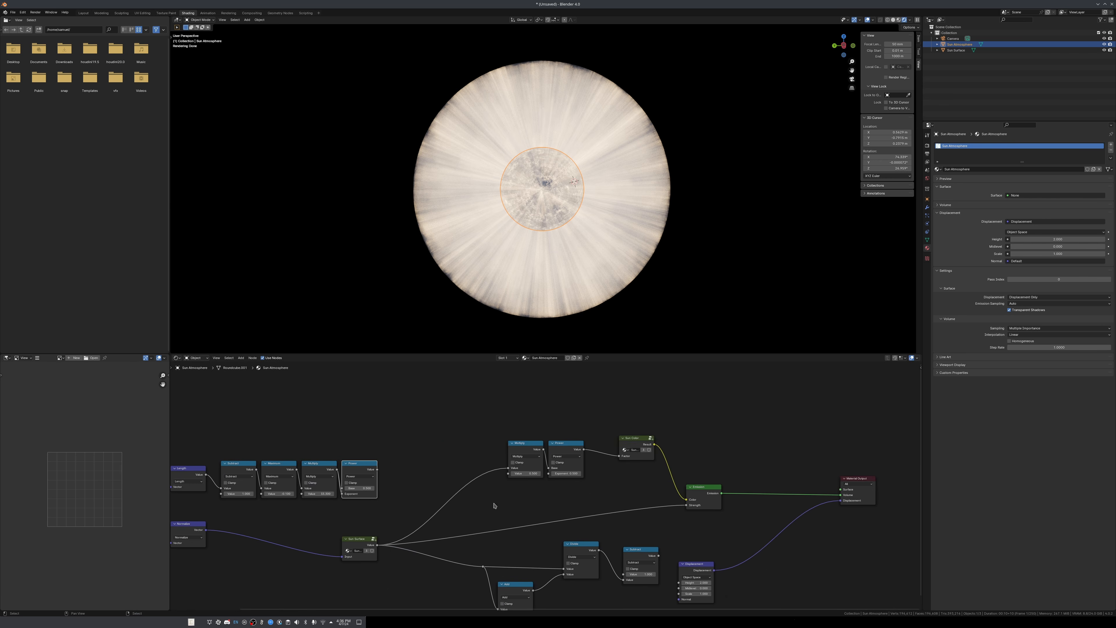
Insert a duplicated Multiply node between Sun Surface and the Emission Strength, and link the new Power node to its free value.
middle_click_drag(647, 513, 691, 489)
left_click(567, 429)
key("shift+d")
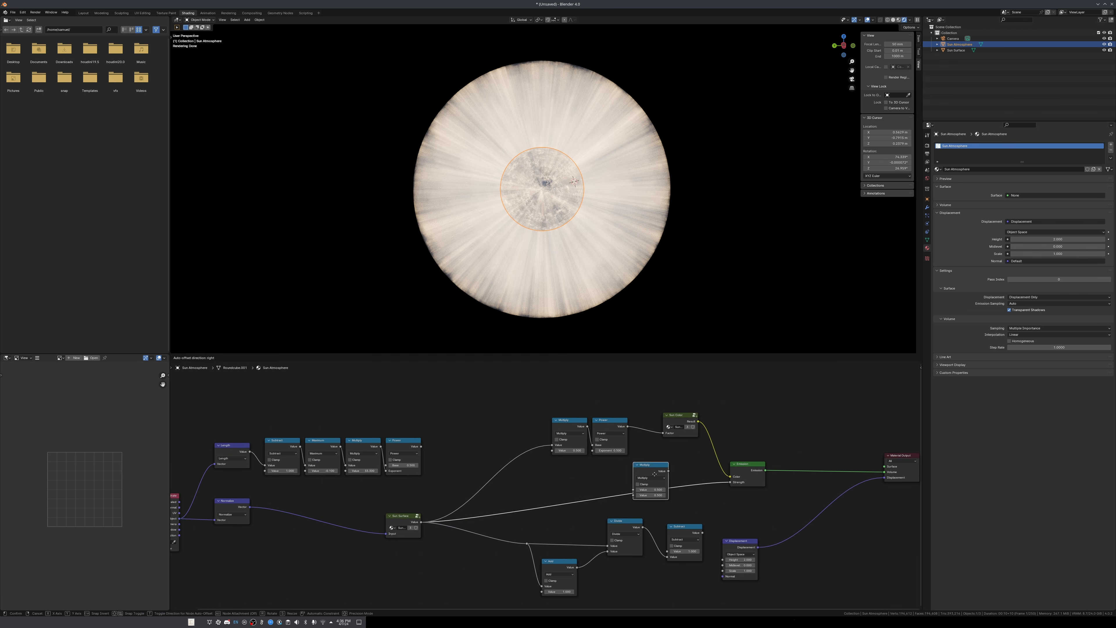
left_click(648, 475)
left_click(651, 478)
left_click(607, 490)
left_click_drag(635, 496, 421, 447)
Set the value of the Multiply node before the falloff Power node to 12.9.
scroll(460, 300, "up", 5)
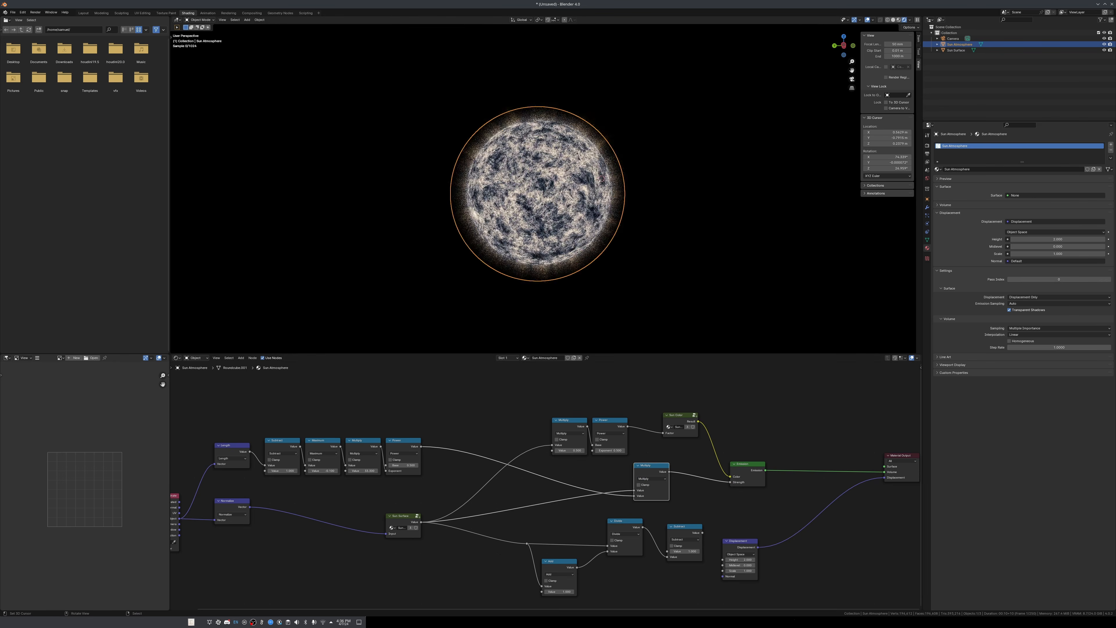
scroll(361, 467, "up", 1)
left_click_drag(331, 468, 316, 468)
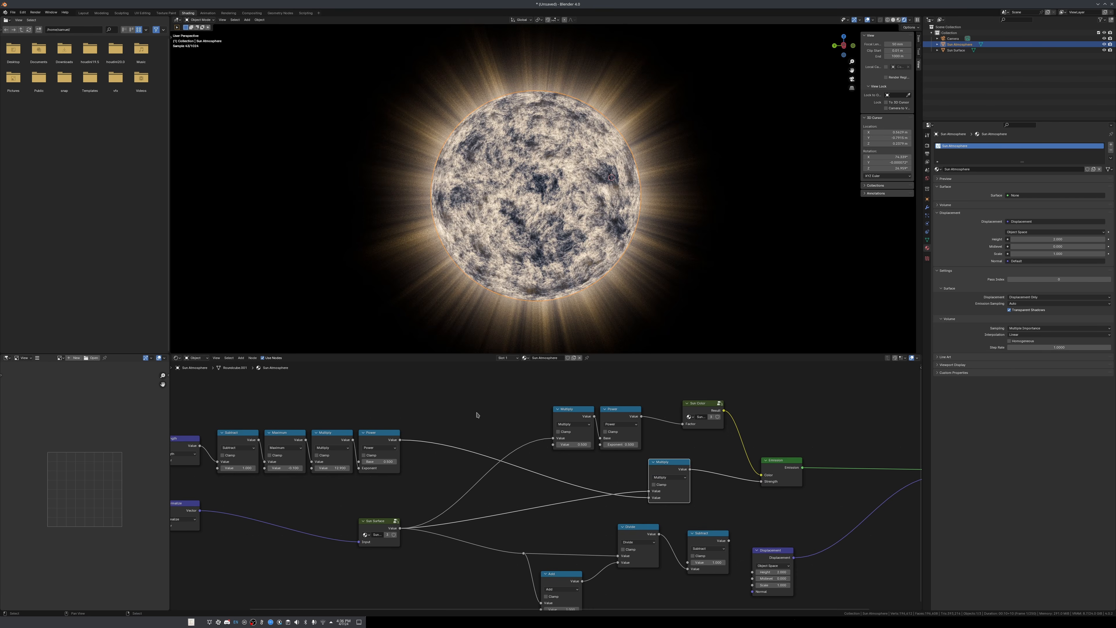
Feed the combined Multiply output into the colour Multiply node in place of Sun Surface, and rearrange the colour nodes beside Emission.
left_click_drag(660, 467, 547, 490)
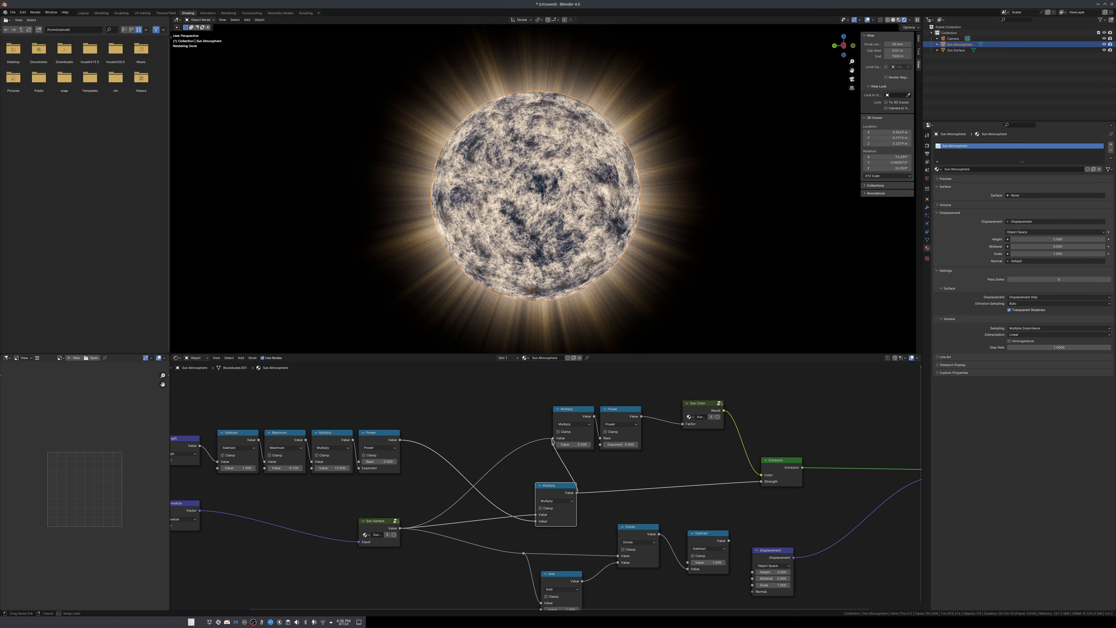
left_click_drag(553, 442, 553, 442)
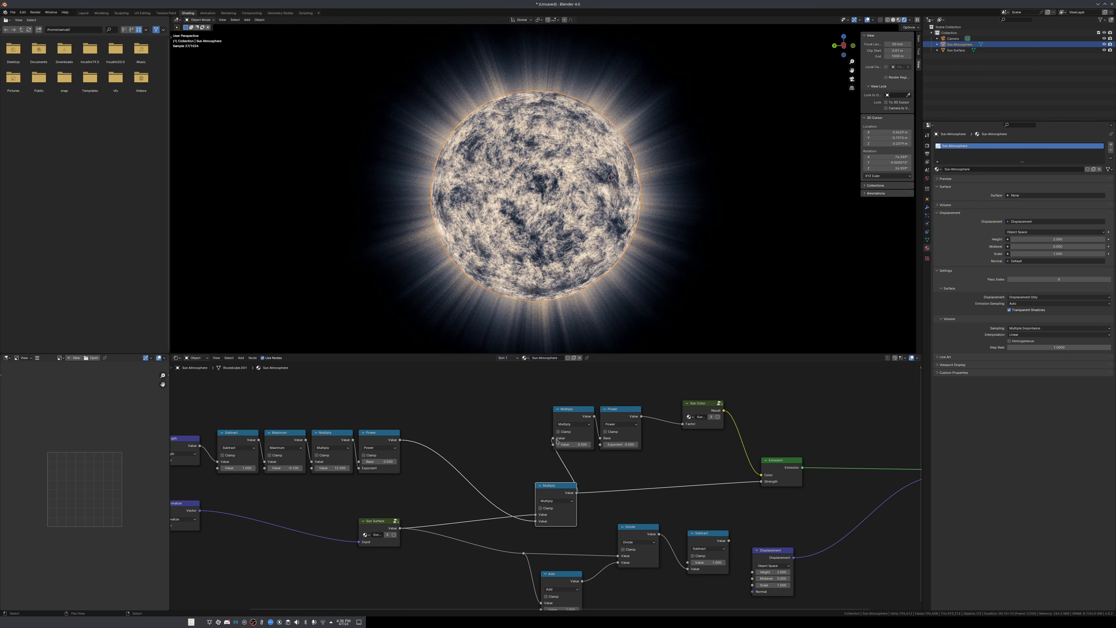
left_click_drag(516, 381, 760, 443)
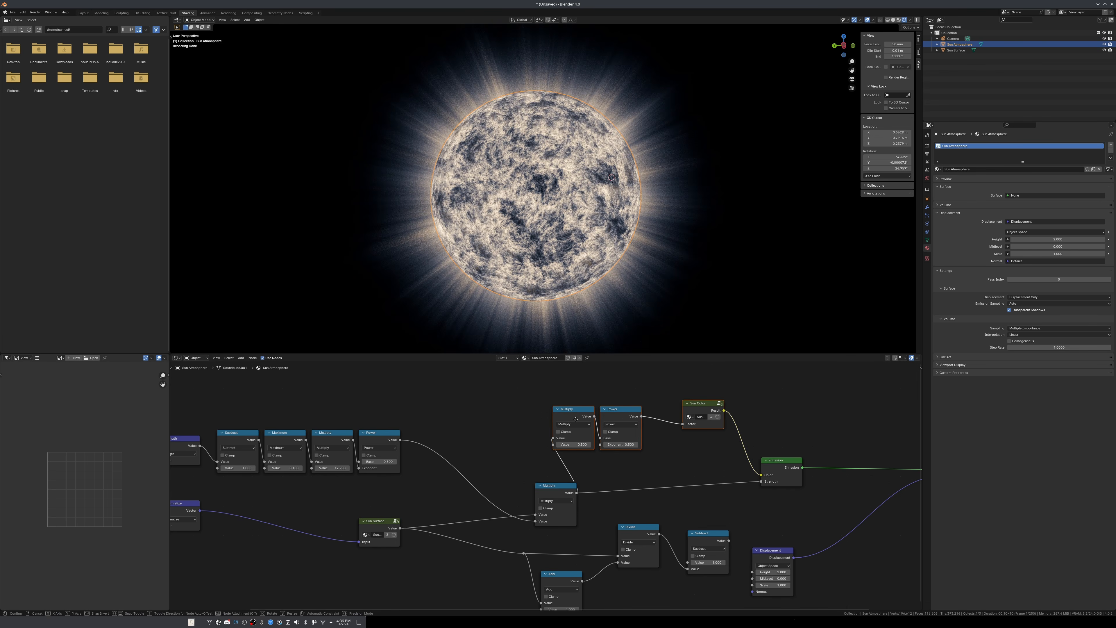
left_click_drag(575, 416, 647, 430)
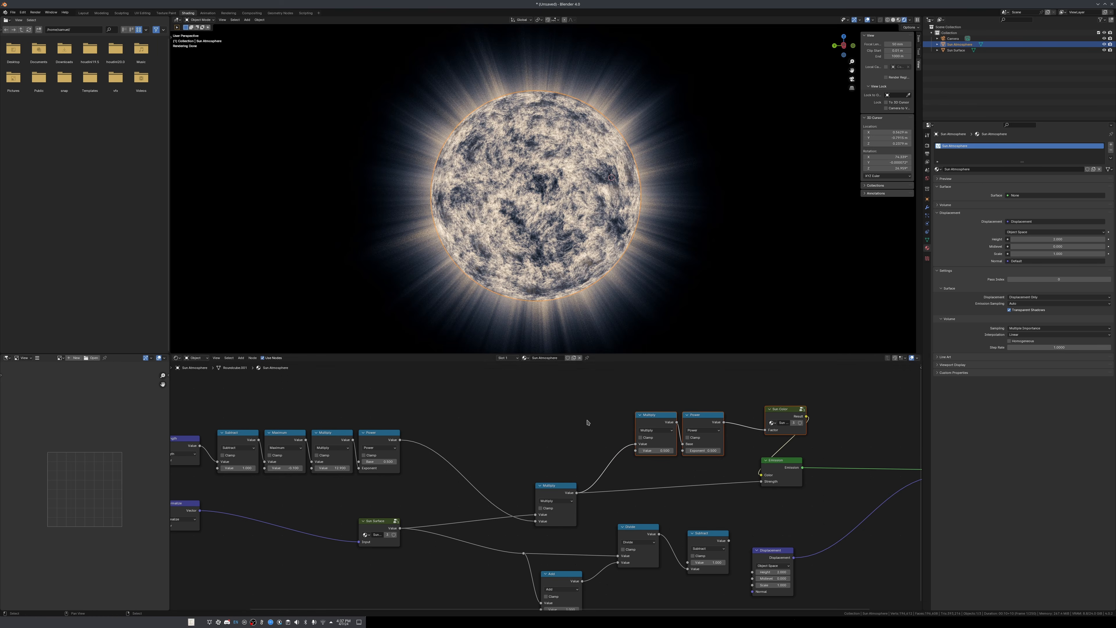
key("Home")
scroll(541, 484, "up", 2)
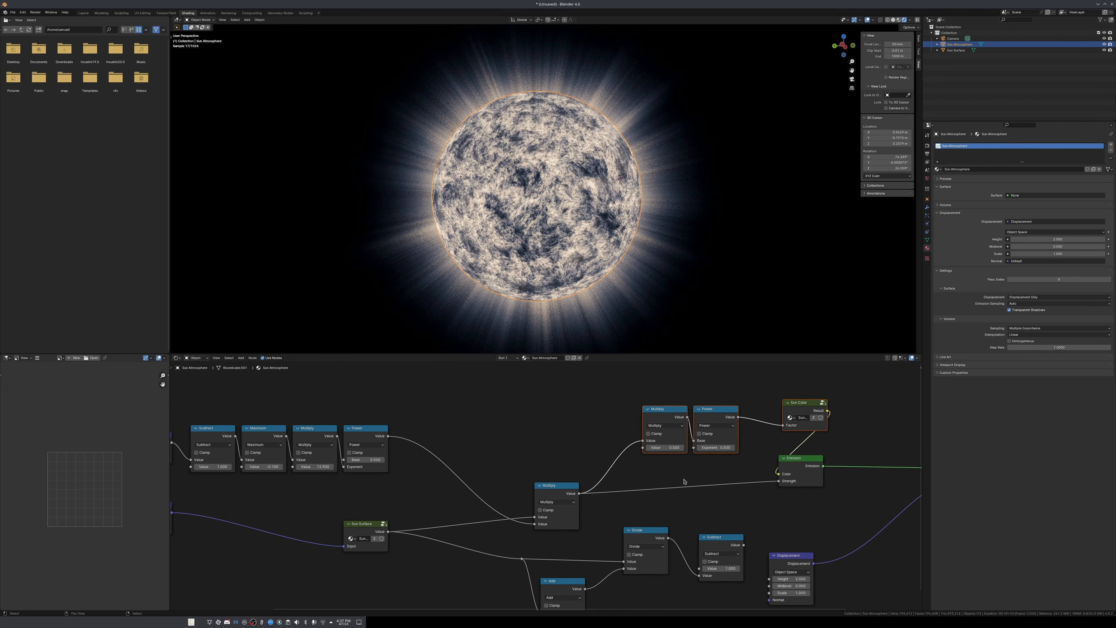
Set the colour Multiply node's value to 1 and nudge the Sun Surface group node aside.
left_click_drag(665, 448, 677, 448)
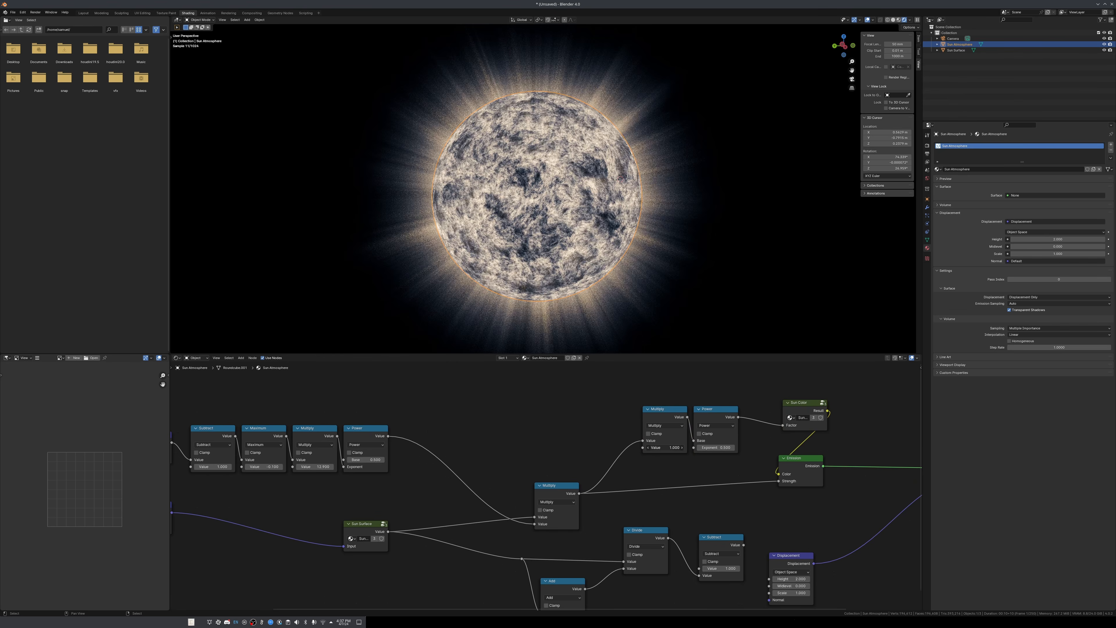
scroll(552, 485, "up", 1)
middle_click_drag(484, 483, 616, 469)
scroll(616, 469, "up", 2)
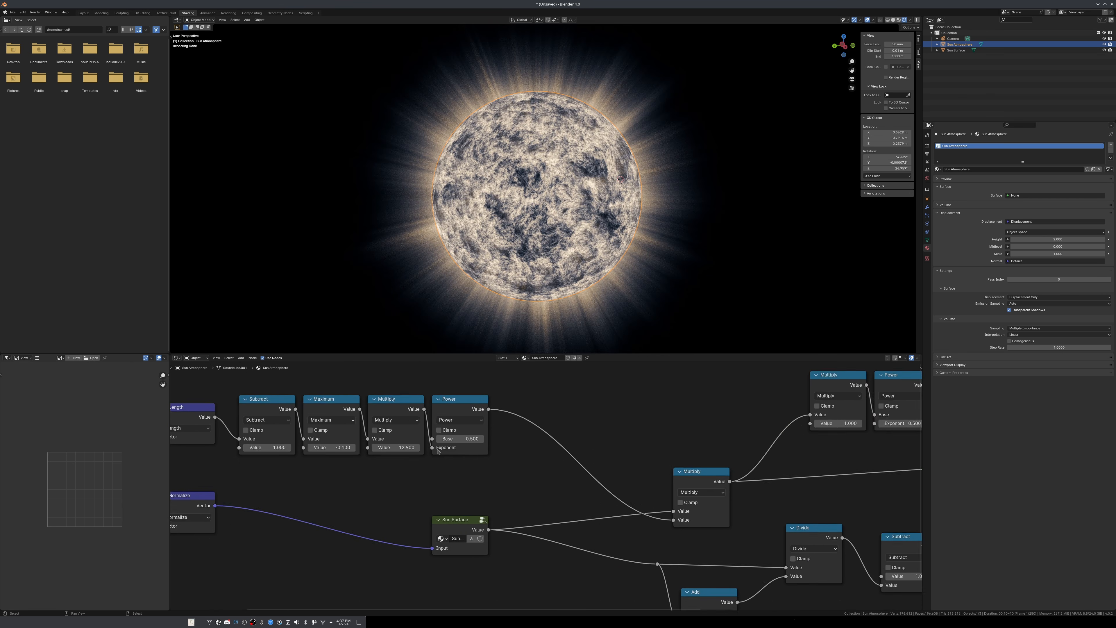
scroll(543, 490, "down", 2)
left_click_drag(464, 521, 450, 528)
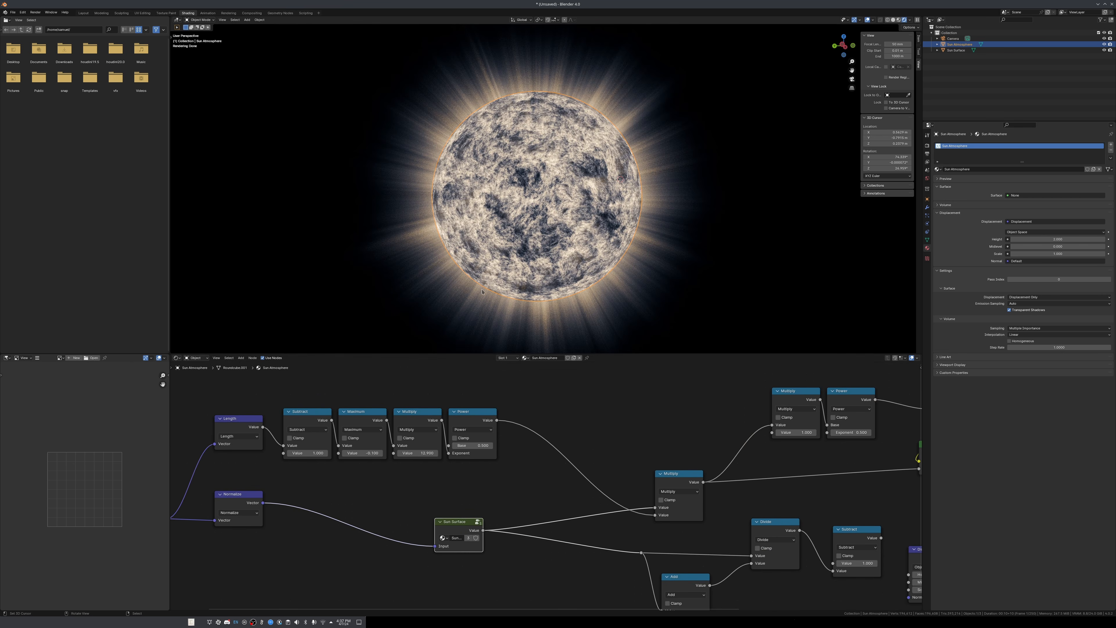
Insert a duplicated Multiply node before the Emission Strength and raise its value to about 17.
left_click(764, 220)
middle_click_drag(538, 236, 571, 237)
scroll(572, 239, "down", 1)
middle_click_drag(692, 482, 484, 471)
left_click(483, 471)
key("shift+d")
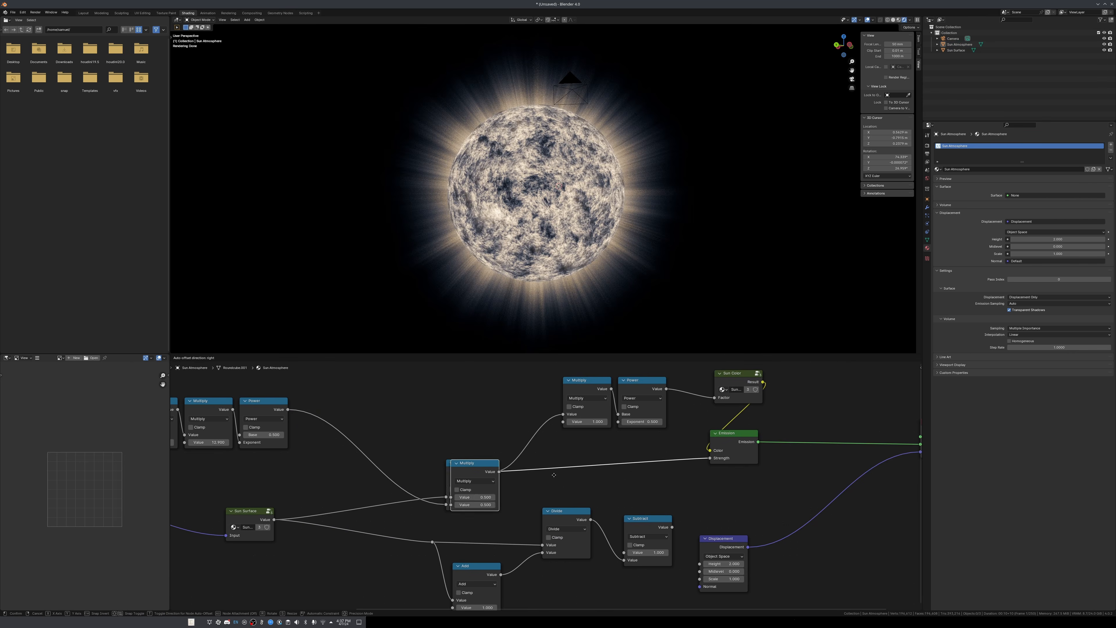
left_click(612, 468)
left_click_drag(607, 490, 660, 490)
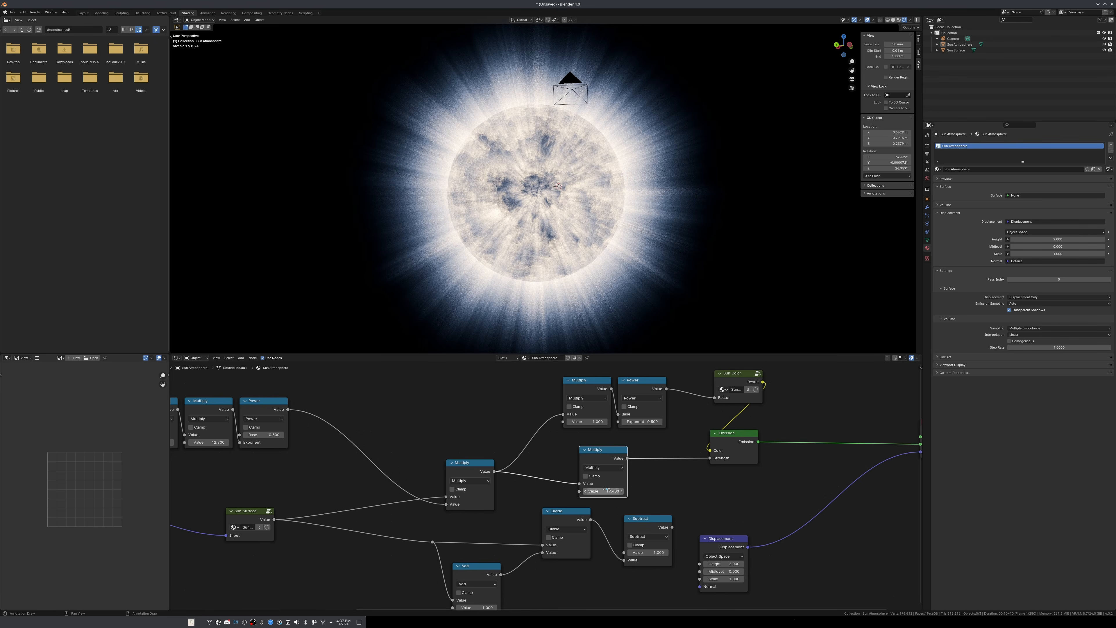
Examine the brightened atmosphere glow around the sun from another angle and at different distances.
middle_click_drag(489, 266, 532, 257)
scroll(489, 260, "down", 2)
scroll(536, 262, "up", 2)
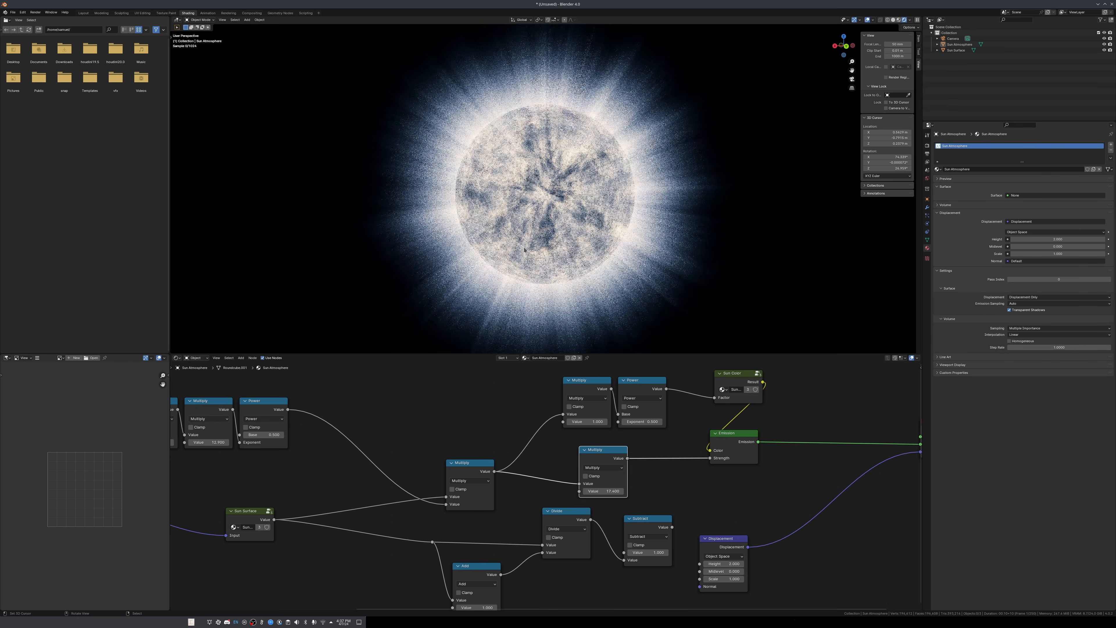
scroll(533, 255, "up", 2)
scroll(532, 255, "down", 1)
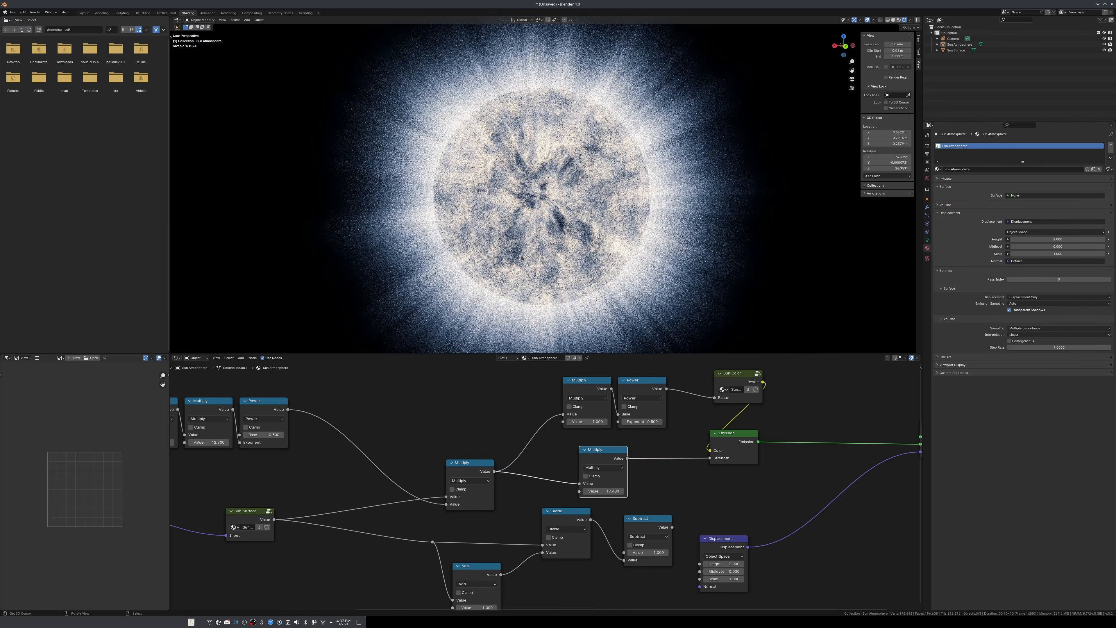
scroll(342, 457, "down", 3)
middle_click_drag(341, 457, 667, 436)
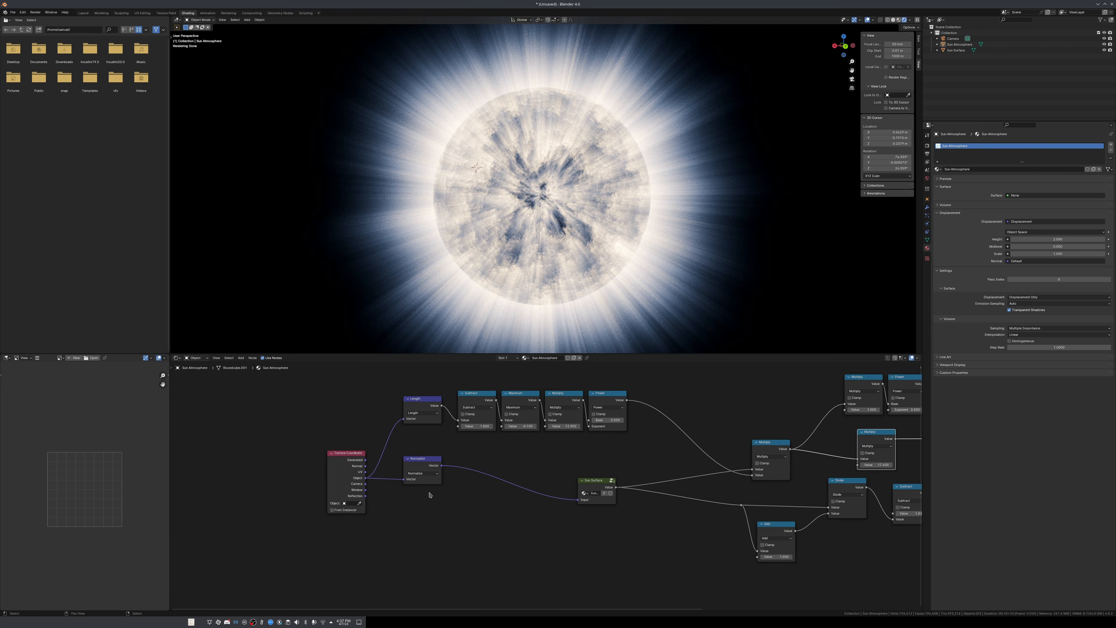
Move the Texture Coordinate node farther away from the Length and Normalize nodes to make room in the node tree.
scroll(316, 474, "up", 4)
middle_click_drag(316, 474, 441, 447)
right_click(463, 446)
key("g")
left_click(157, 469)
middle_click_drag(545, 417, 552, 484)
scroll(556, 480, "down", 2)
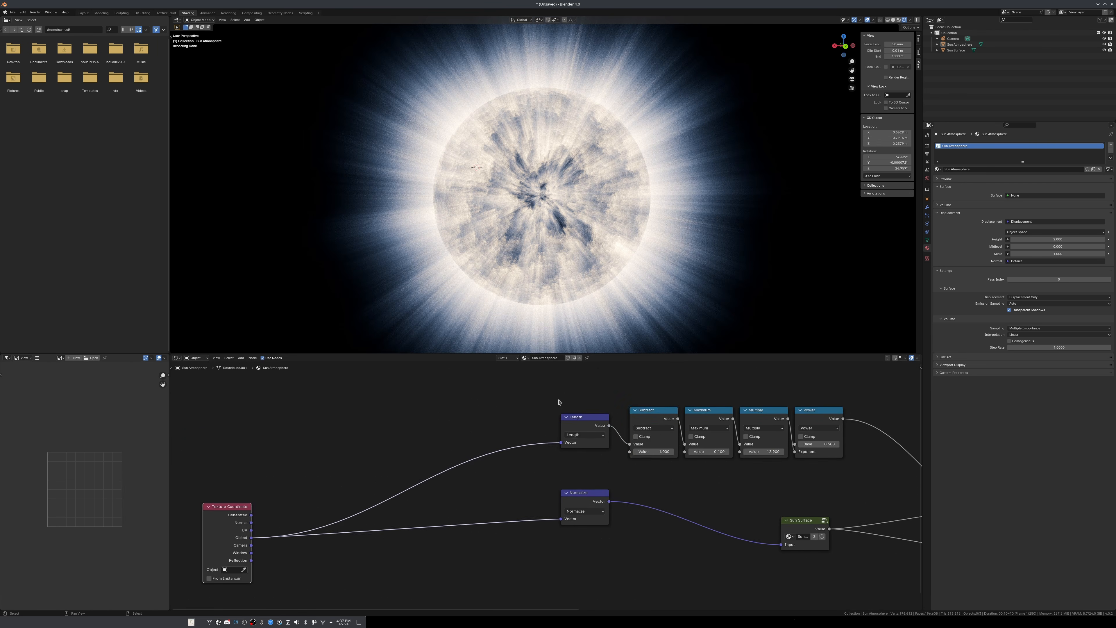
Separate the Length and Subtract nodes from the Maximum chain, keep them side by side, and move Normalize lower down.
left_click_drag(558, 401, 646, 441)
key("g")
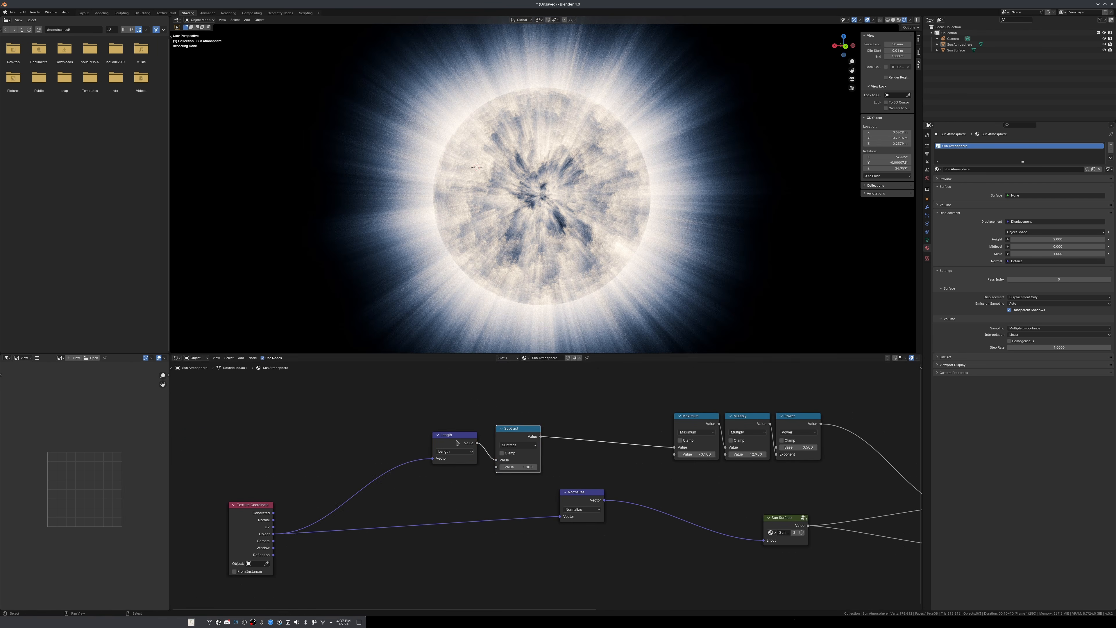
left_click(470, 435)
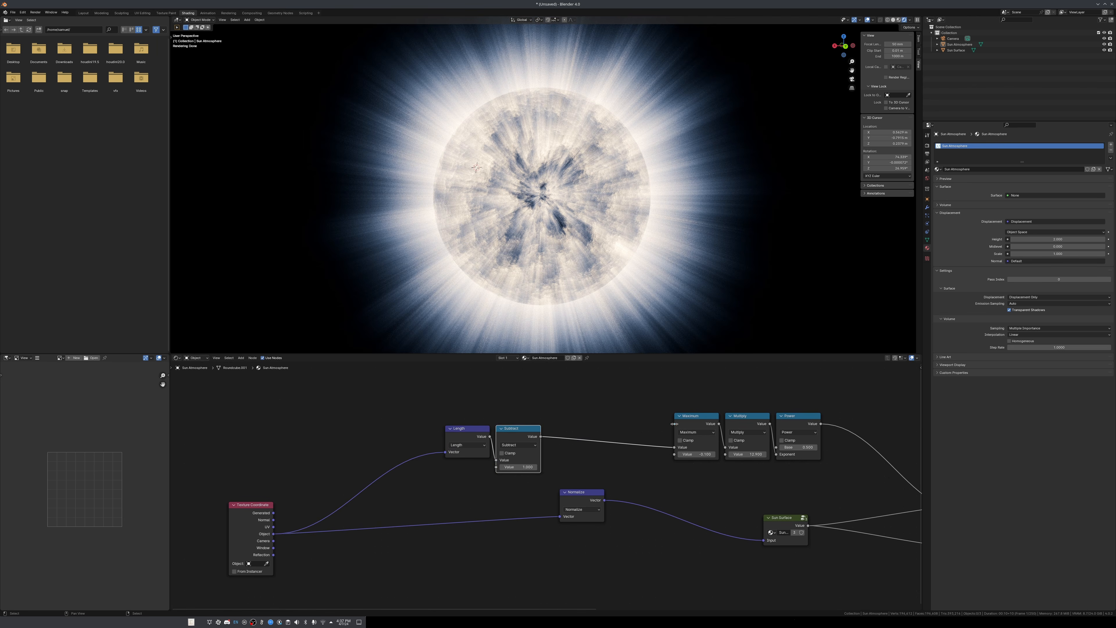
left_click_drag(567, 519, 528, 569)
Duplicate the Maximum node with its Subtract link kept, set its value to 0, and stack it between Subtract and Normalize.
left_click(689, 421)
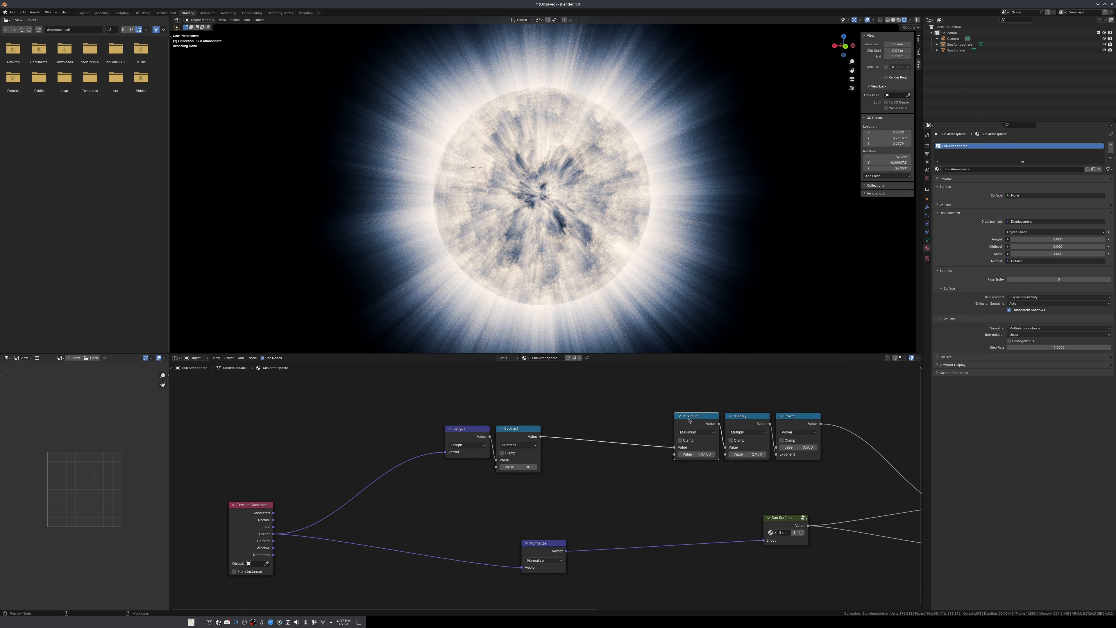
key("ctrl+shift+d")
left_click(556, 492)
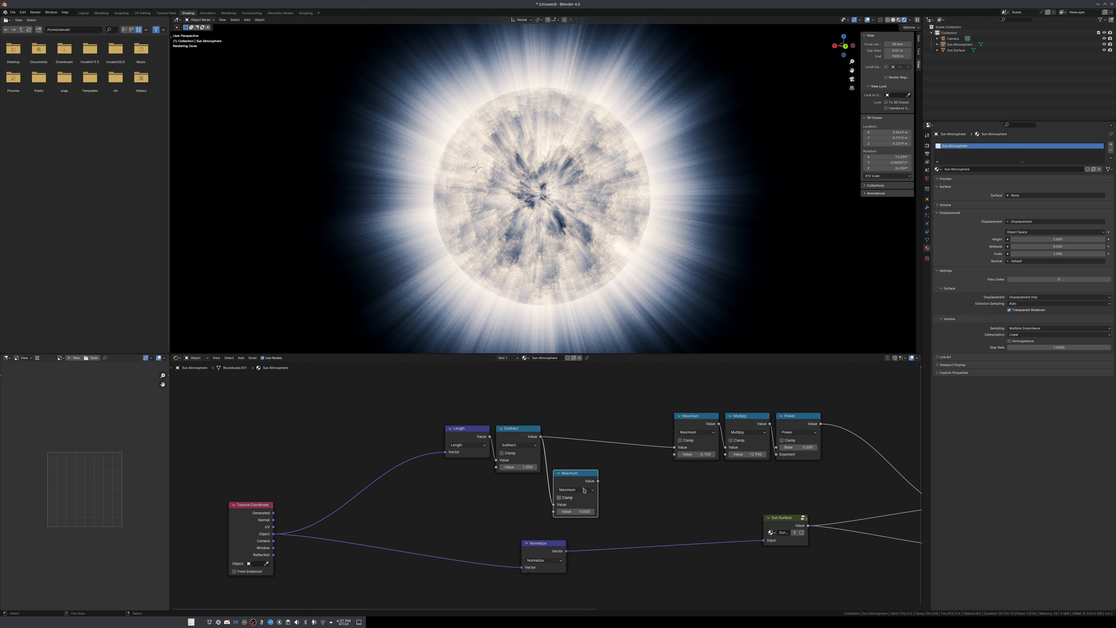
left_click_drag(583, 481, 525, 487)
middle_click_drag(629, 533, 551, 481)
scroll(550, 480, "up", 3)
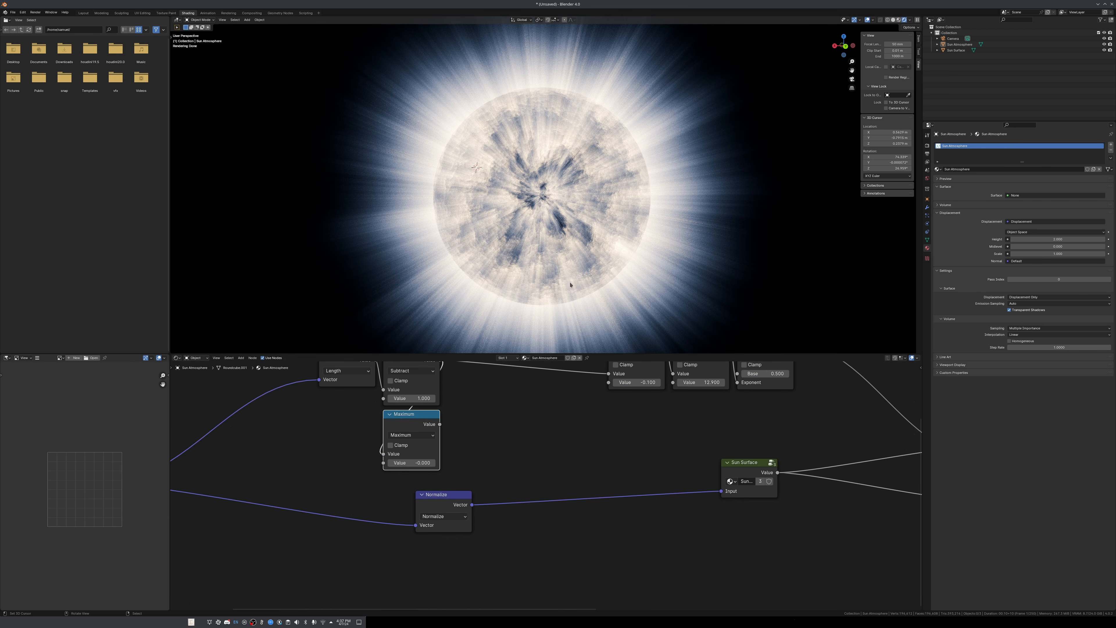
left_click_drag(434, 508, 402, 516)
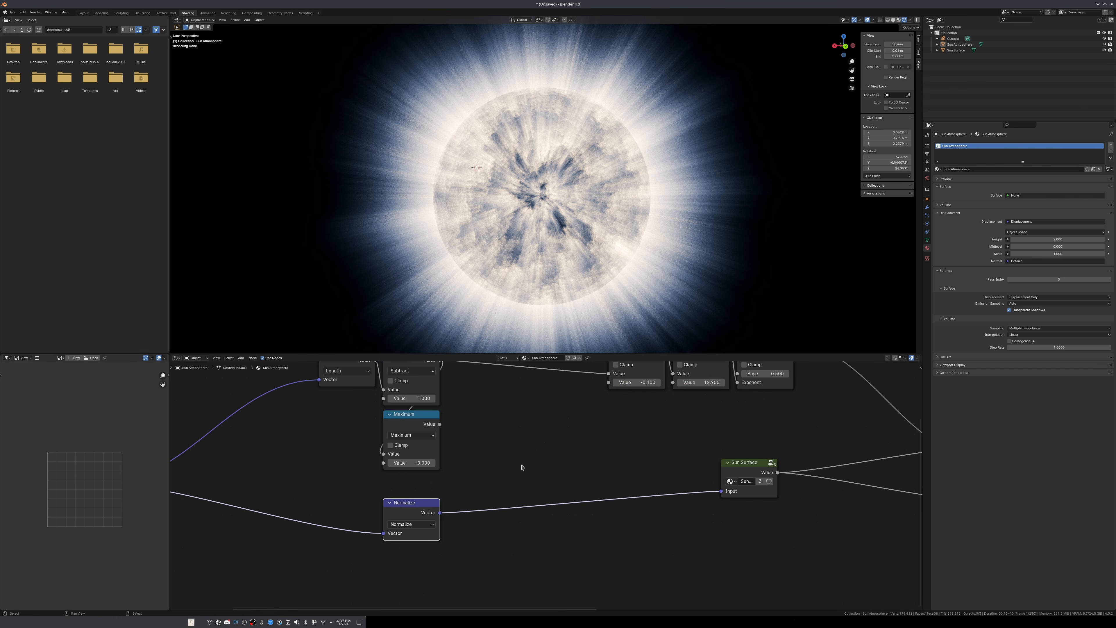
scroll(526, 496, "down", 2)
middle_click_drag(524, 497, 502, 514)
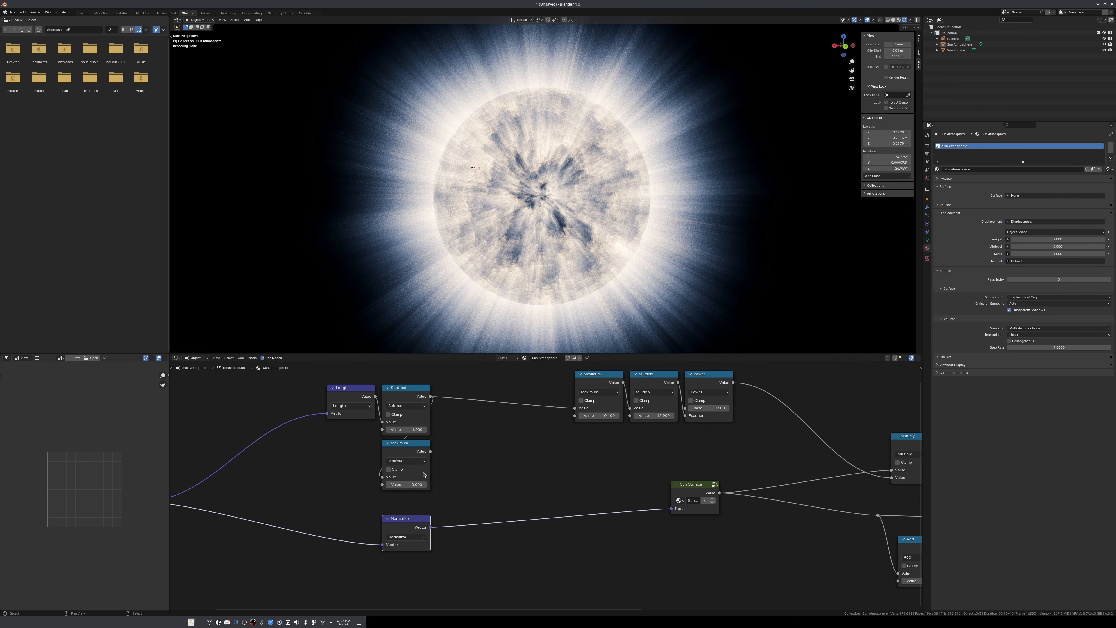
Duplicate the new Maximum node as an unlinked spare and place it beside the original.
left_click(418, 453)
middle_click_drag(444, 471, 458, 466)
key("shift+d")
left_click(501, 454)
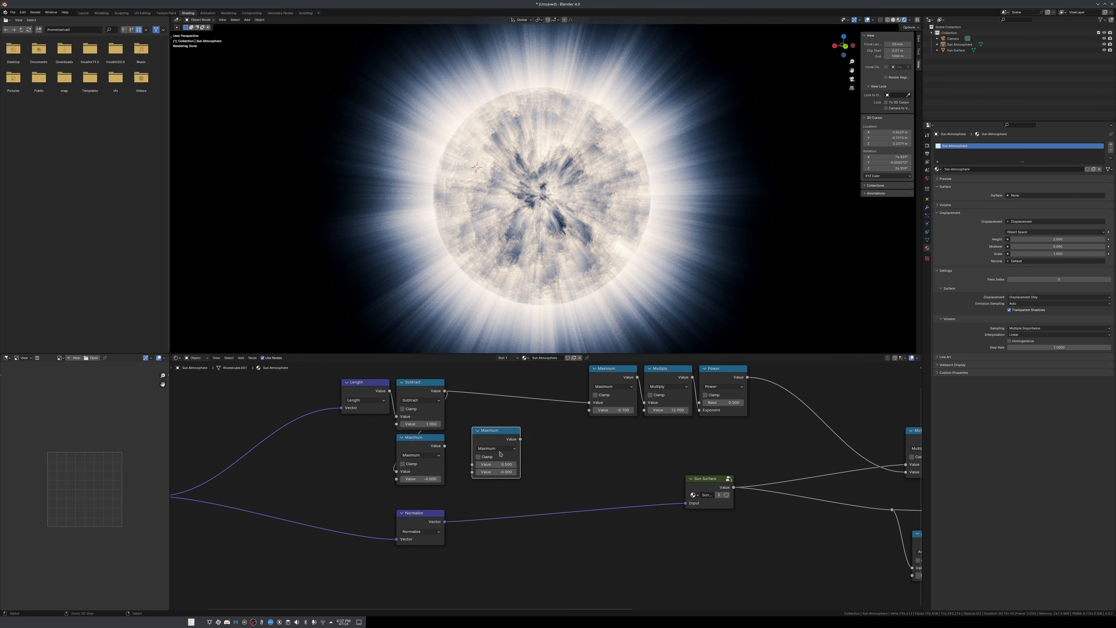
Move Normalize aside, duplicate it with its Object link kept, and set the copy's vector operation to Scale.
left_click_drag(422, 524, 305, 561)
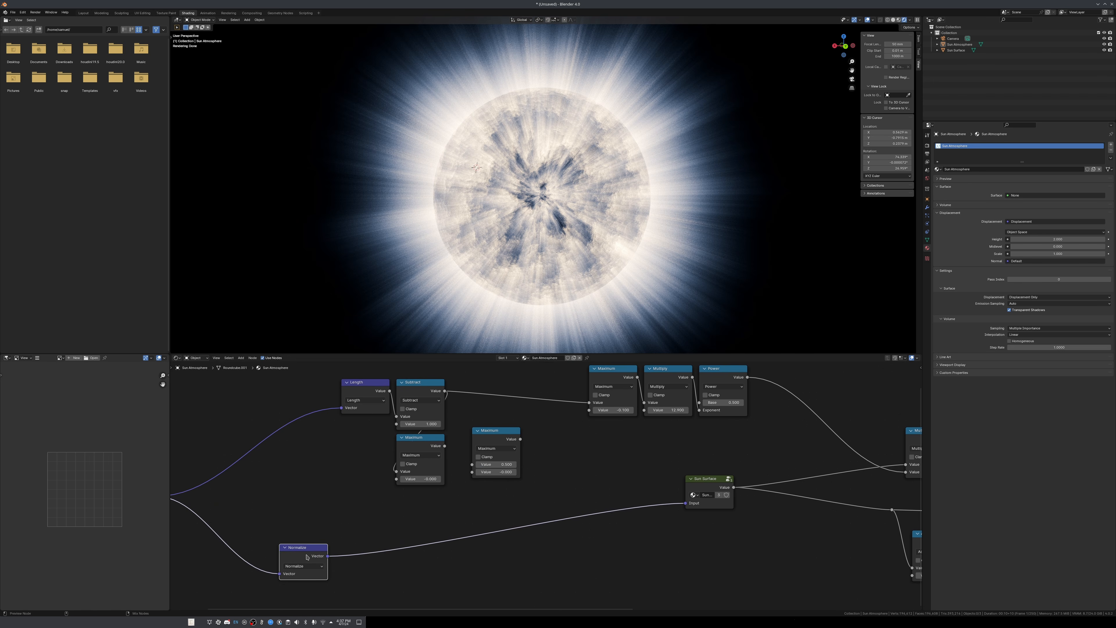
key("ctrl+shift+d")
left_click(377, 502)
left_click(375, 511)
left_click(376, 414)
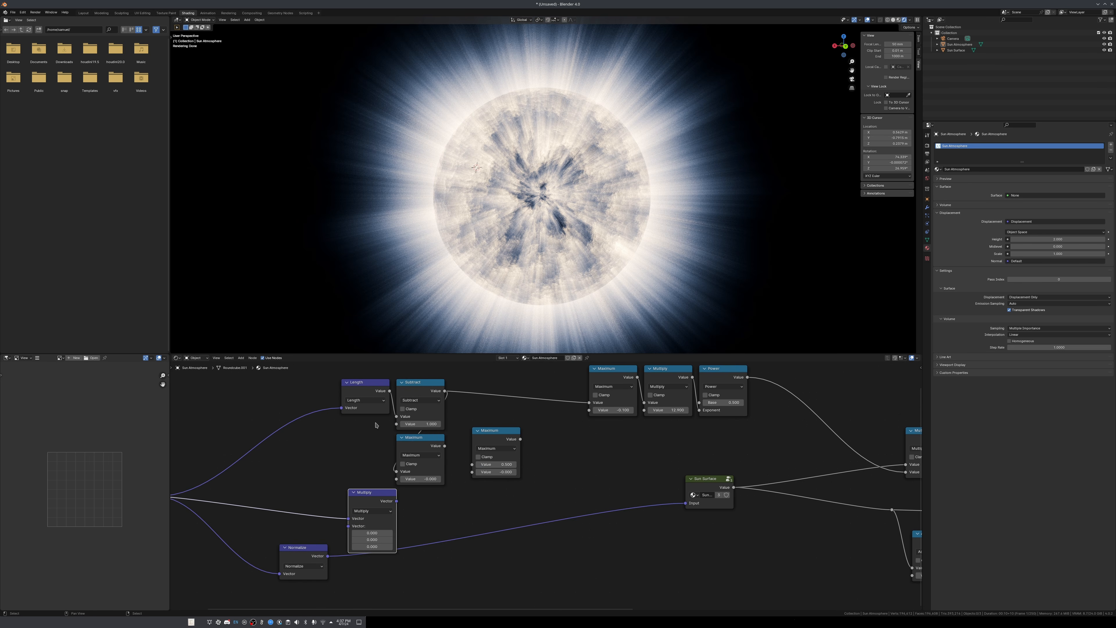
left_click(372, 511)
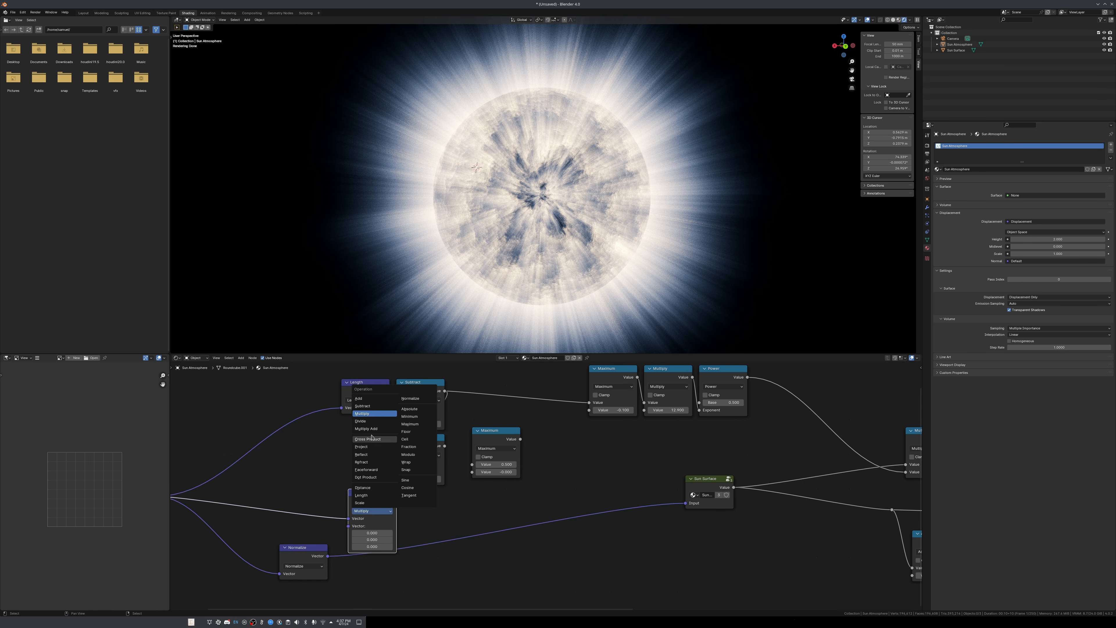
left_click(292, 484)
left_click(364, 511)
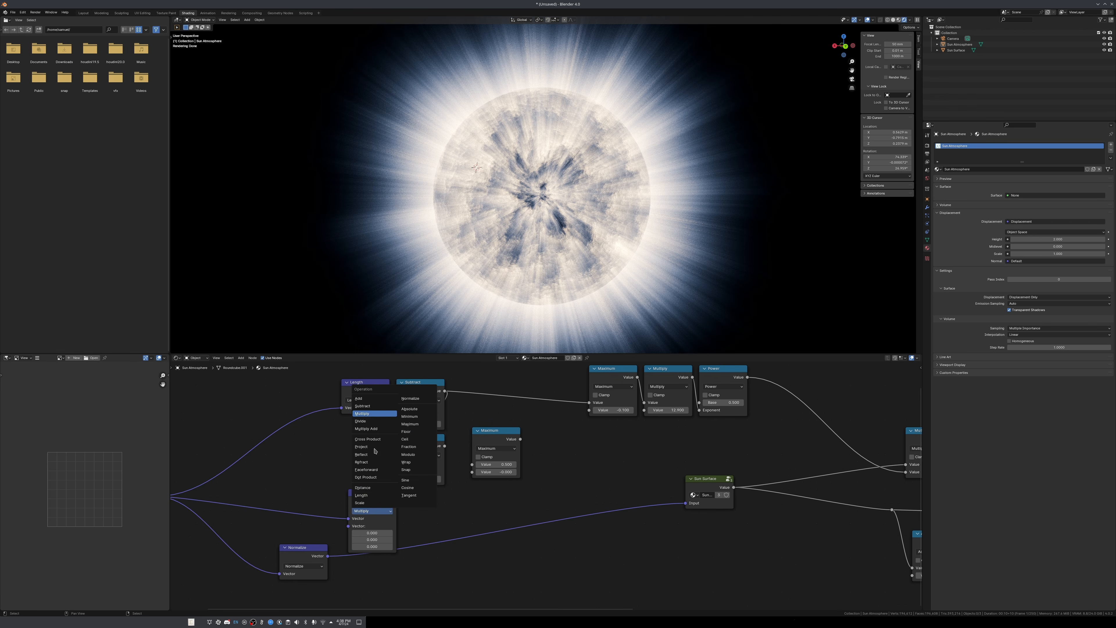
left_click(373, 497)
Move the Normalize node along its link, closer to the Sun Surface group node.
left_click_drag(294, 549, 486, 568)
scroll(486, 567, "down", 4)
middle_click_drag(486, 556, 488, 532)
scroll(488, 532, "up", 2)
left_click_drag(487, 533, 564, 524)
scroll(394, 471, "up", 1)
Duplicate the Scale node, change the copy to Add, and insert it between the Texture Coordinate Object output and Normalize.
left_click(393, 471)
key("shift+d")
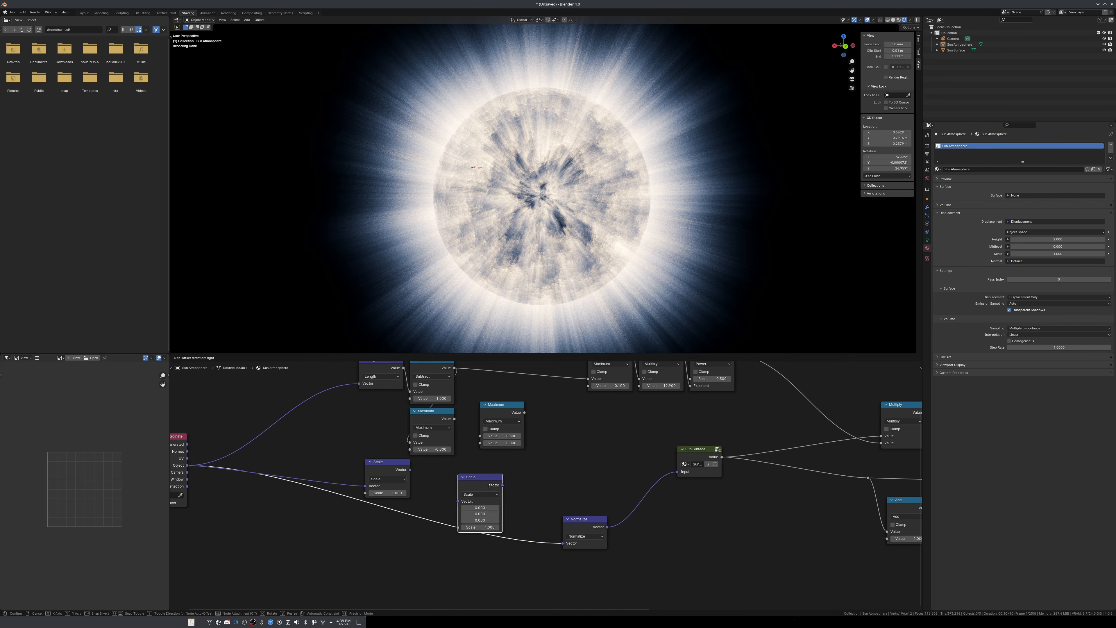
left_click(488, 484)
left_click(485, 492)
left_click(470, 507)
left_click_drag(470, 506, 438, 557)
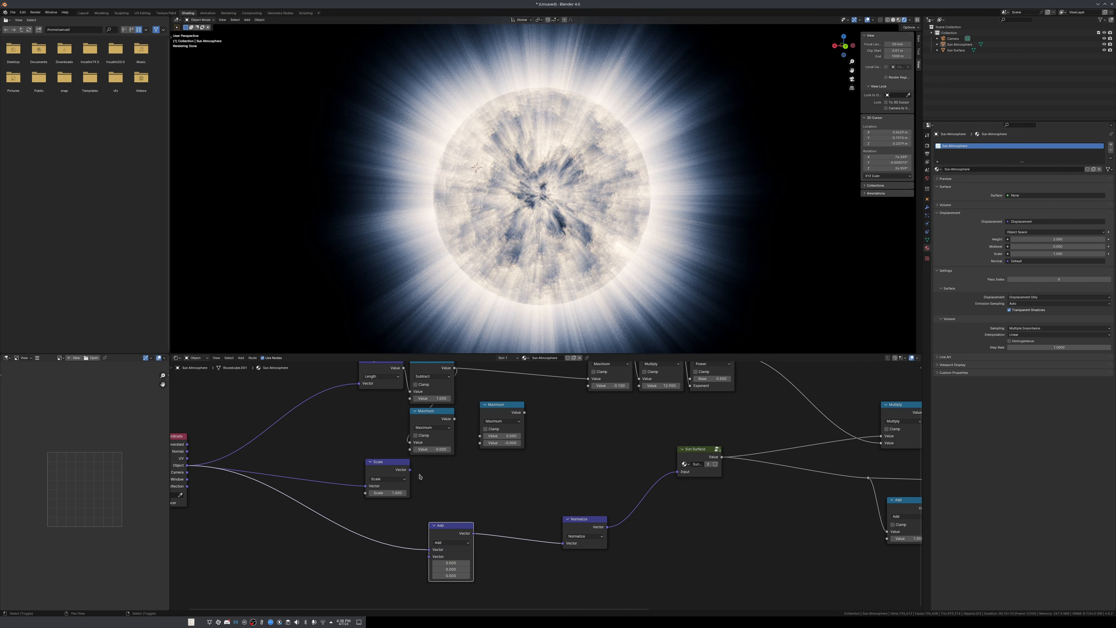
Add a White Noise Texture node just below the Scale node.
key("shift+a")
type("white")
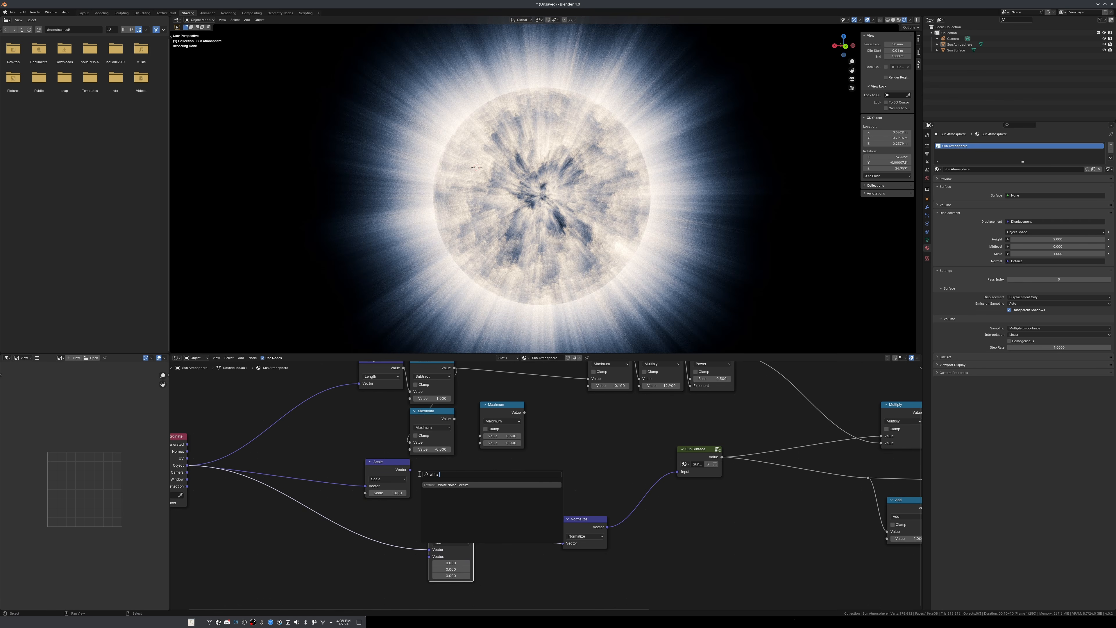
type(" noi")
key("Return")
left_click(420, 476)
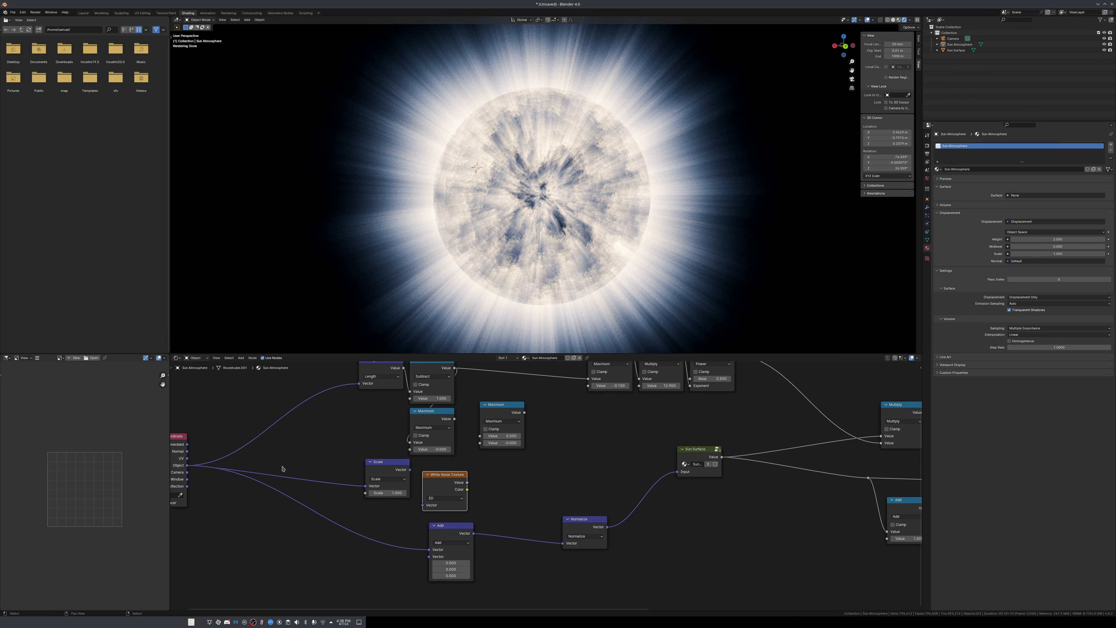
Feed the Texture Coordinate Object output into the White Noise Texture's Vector and place the texture node before Add.
left_click_drag(187, 465, 319, 543)
left_click_drag(437, 533, 433, 551)
middle_click_drag(423, 550, 481, 497)
scroll(481, 498, "up", 2)
left_click_drag(367, 488, 343, 511)
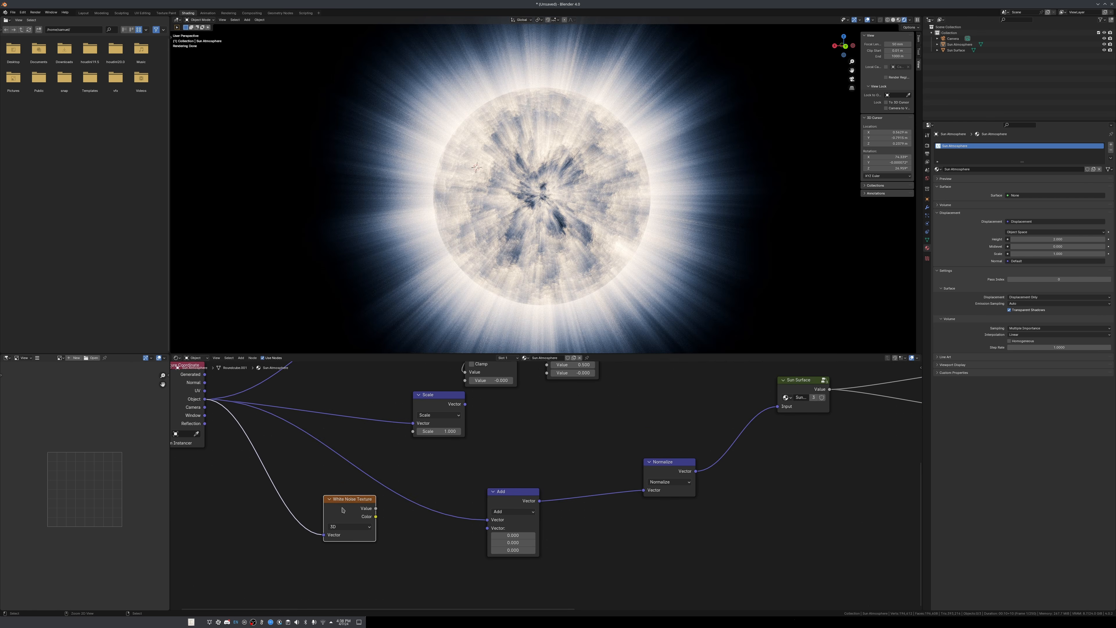
scroll(451, 467, "down", 1)
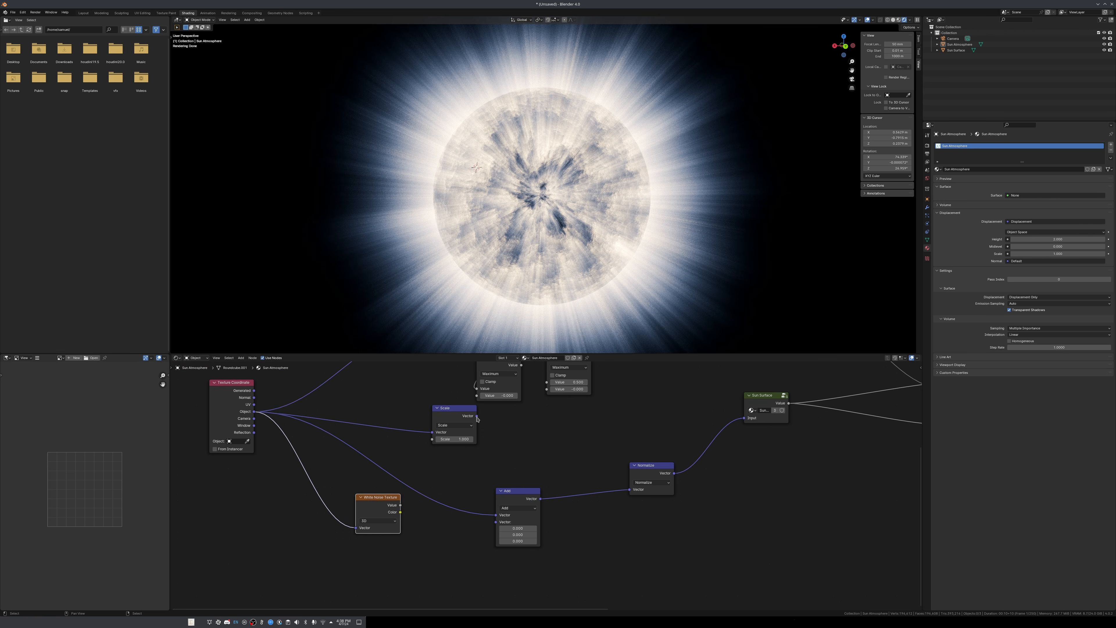
Connect the White Noise Texture's Color output to the Scale node's Vector input, with Scale placed below the spare Maximum.
left_click_drag(401, 514, 432, 440)
left_click_drag(532, 496, 516, 498)
type("D")
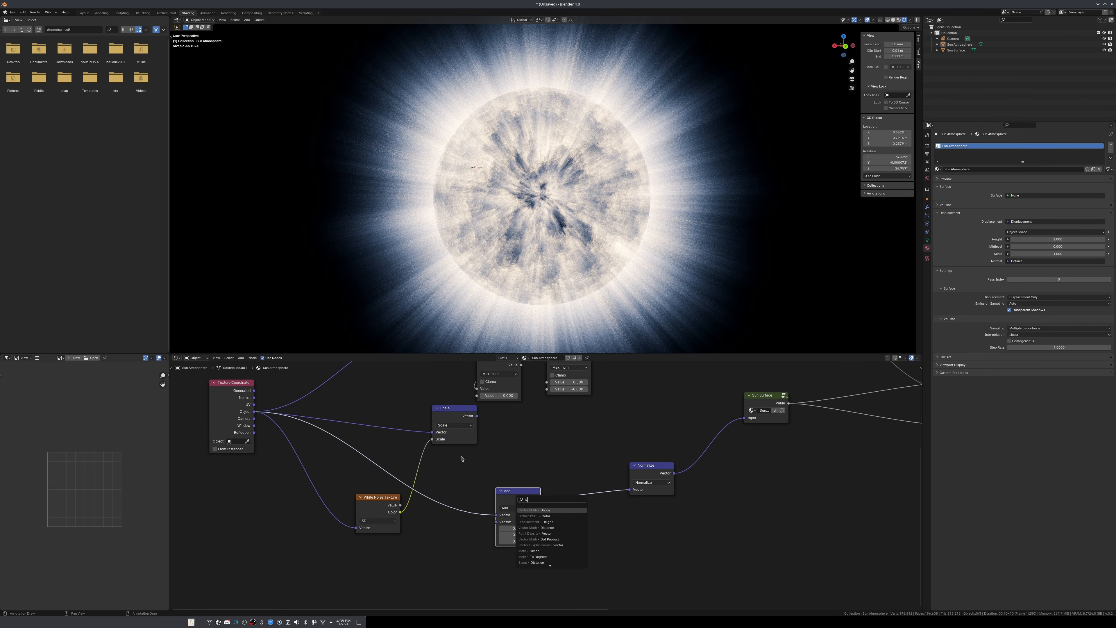
key("Escape")
left_click_drag(400, 512, 561, 428)
middle_click_drag(531, 392, 521, 421)
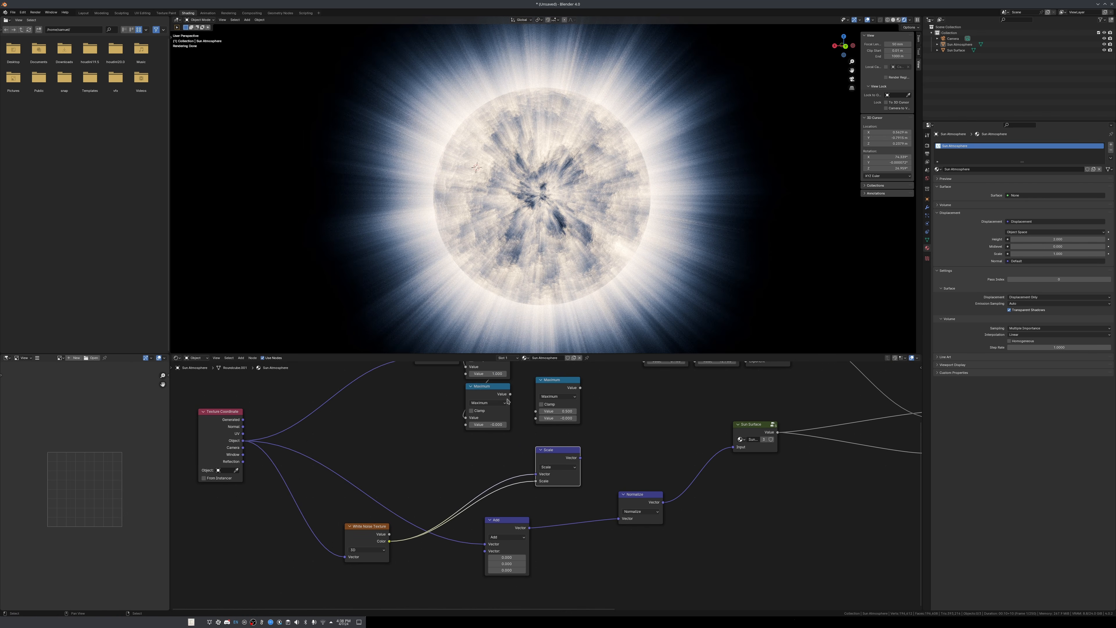
Drive the Scale node's factor from the linked Maximum through the spare node, changed to Multiply by 0.1, and stack Scale below it.
left_click_drag(510, 394, 536, 480)
left_click(558, 396)
left_click(554, 416)
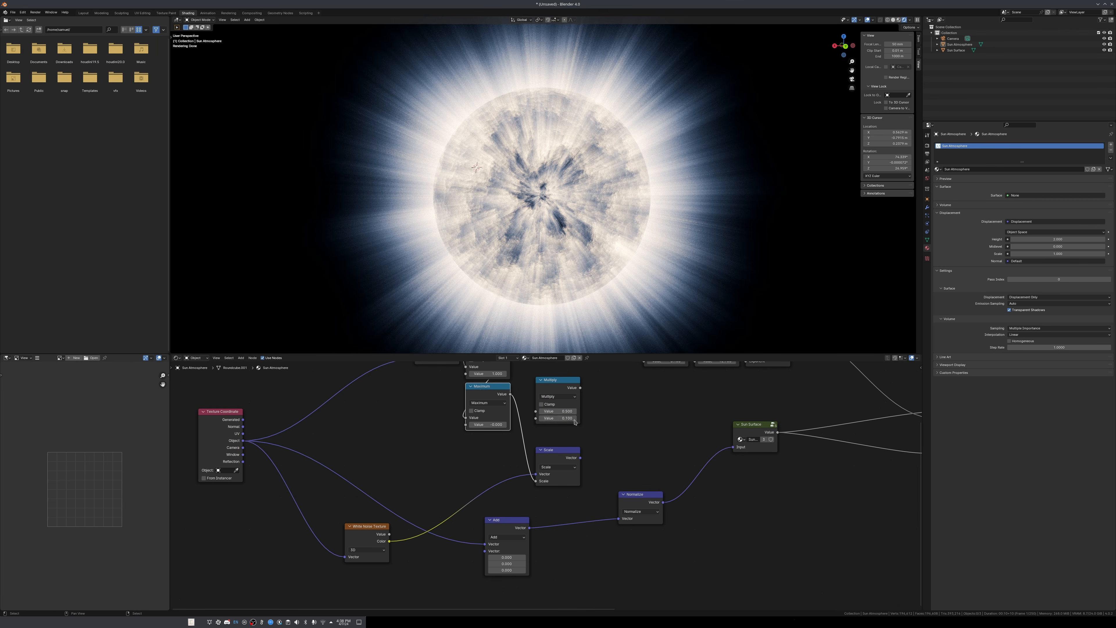
left_click(558, 396)
mouse_move(557, 389)
left_mouse_down()
mouse_move(529, 429)
mouse_move(545, 411)
mouse_move(540, 396)
left_mouse_up()
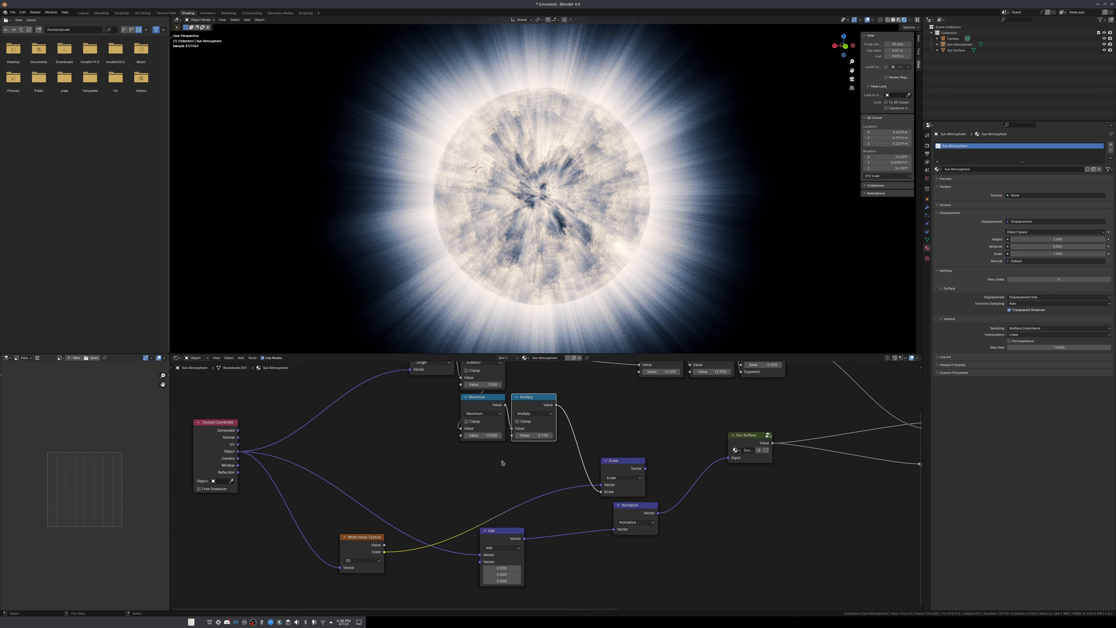
left_click_drag(617, 467, 528, 455)
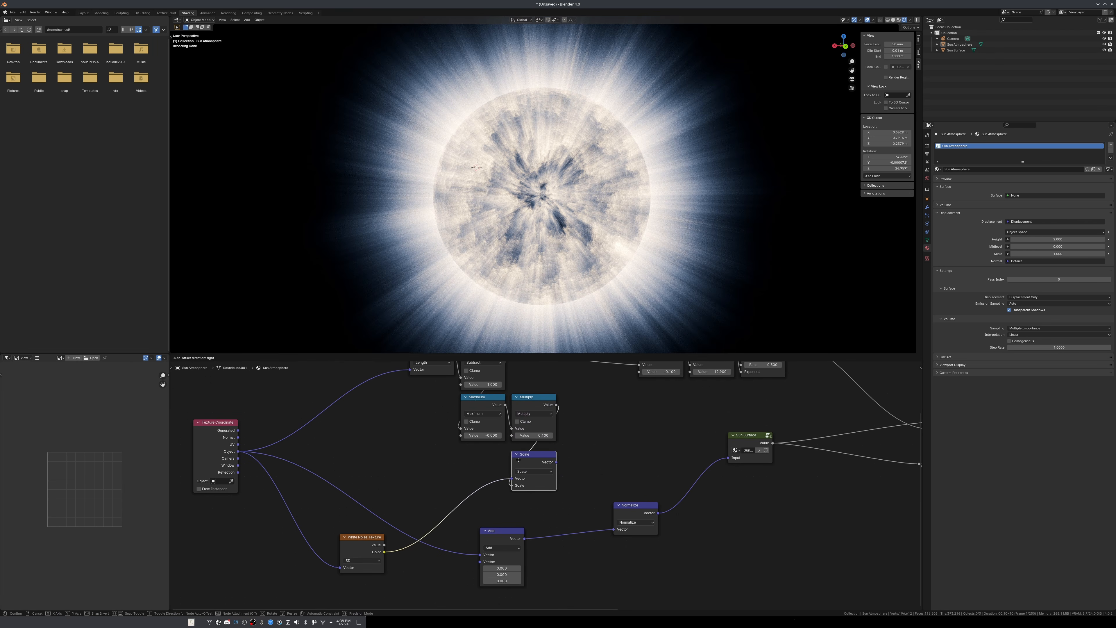
left_click(505, 510)
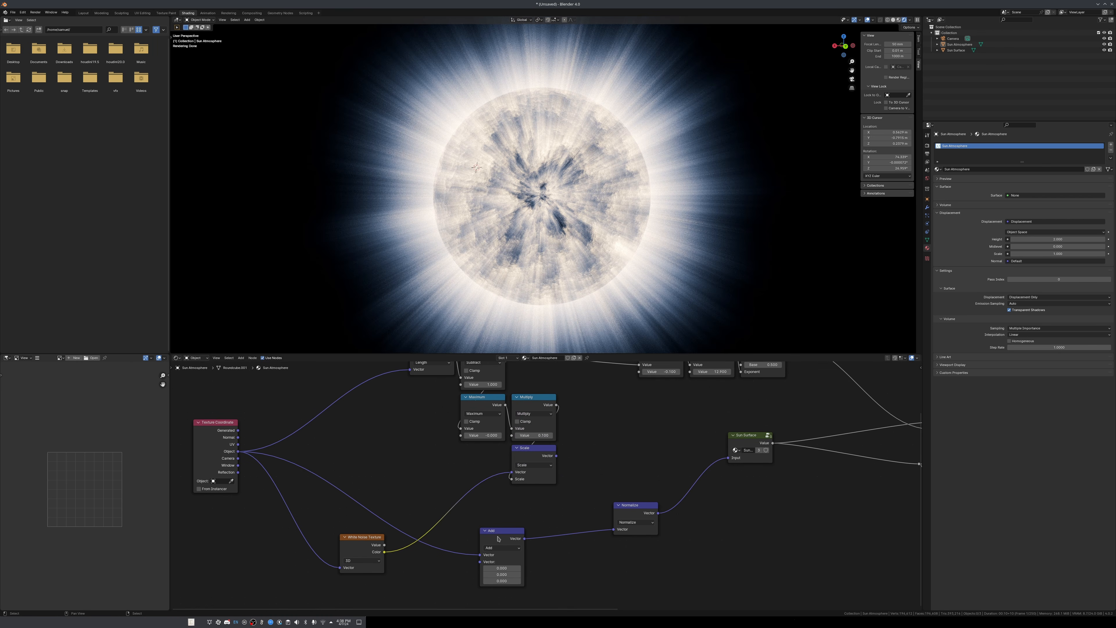
Connect Scale's output to the Add node's second Vector input and raise the Multiply value to 0.8.
left_click_drag(498, 539, 524, 532)
left_click_drag(554, 458, 506, 556)
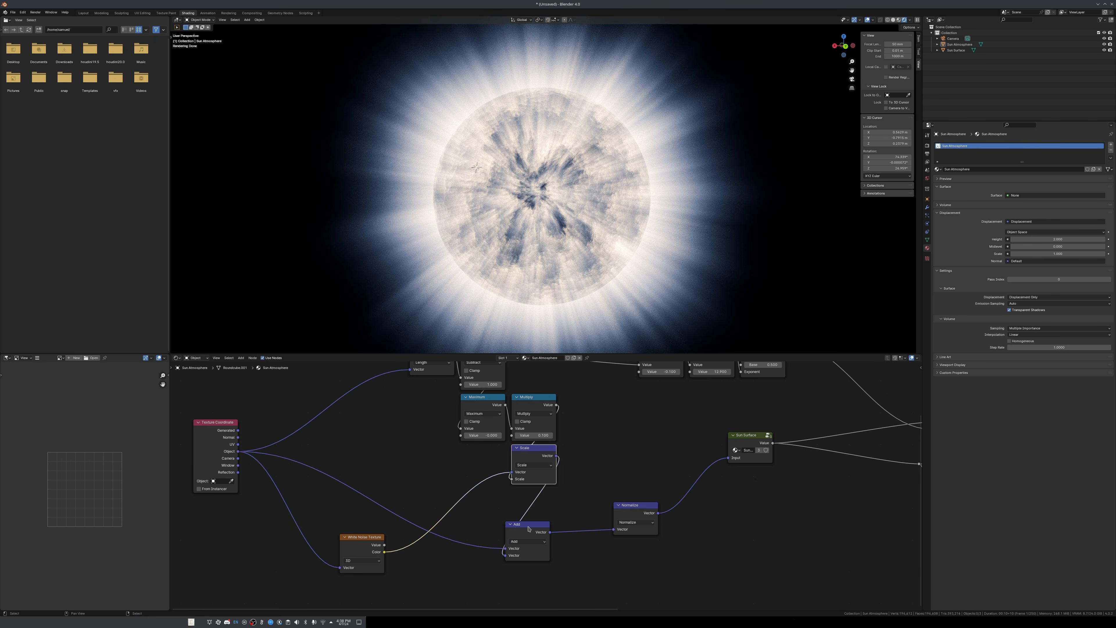
left_click_drag(535, 435, 547, 436)
scroll(517, 258, "down", 3)
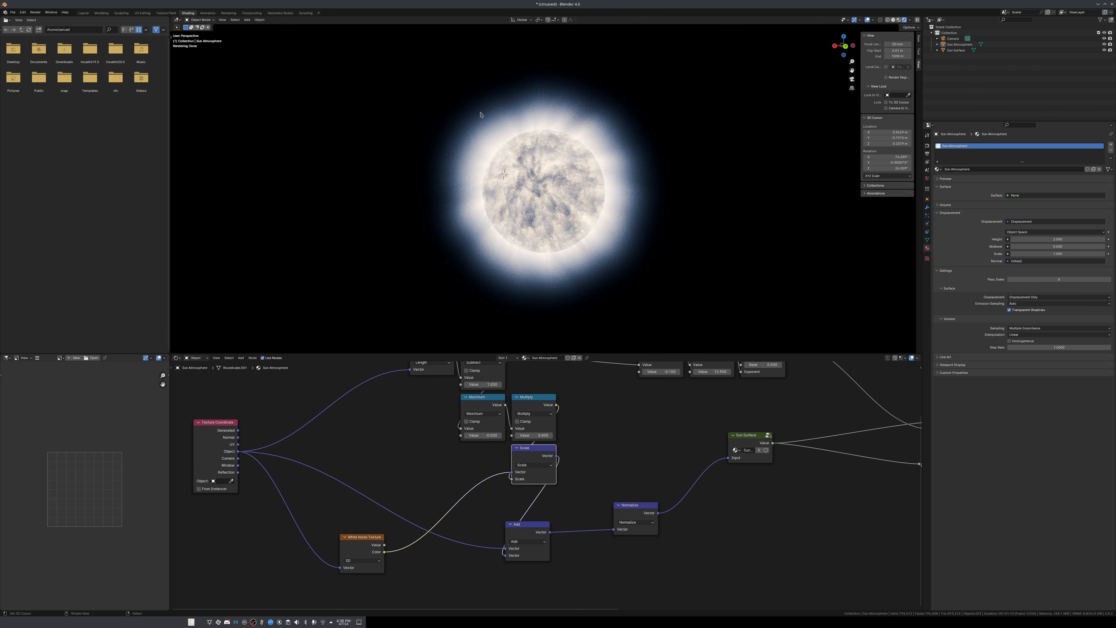
middle_click_drag(532, 463, 573, 410)
scroll(573, 410, "up", 2)
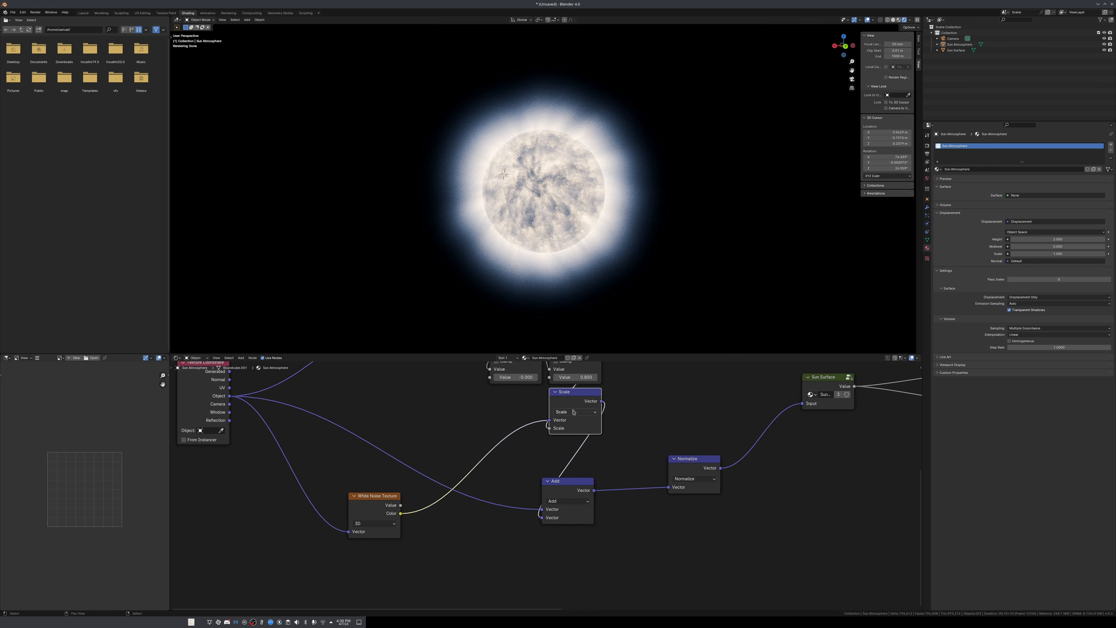
left_click(571, 494)
key("shift+d")
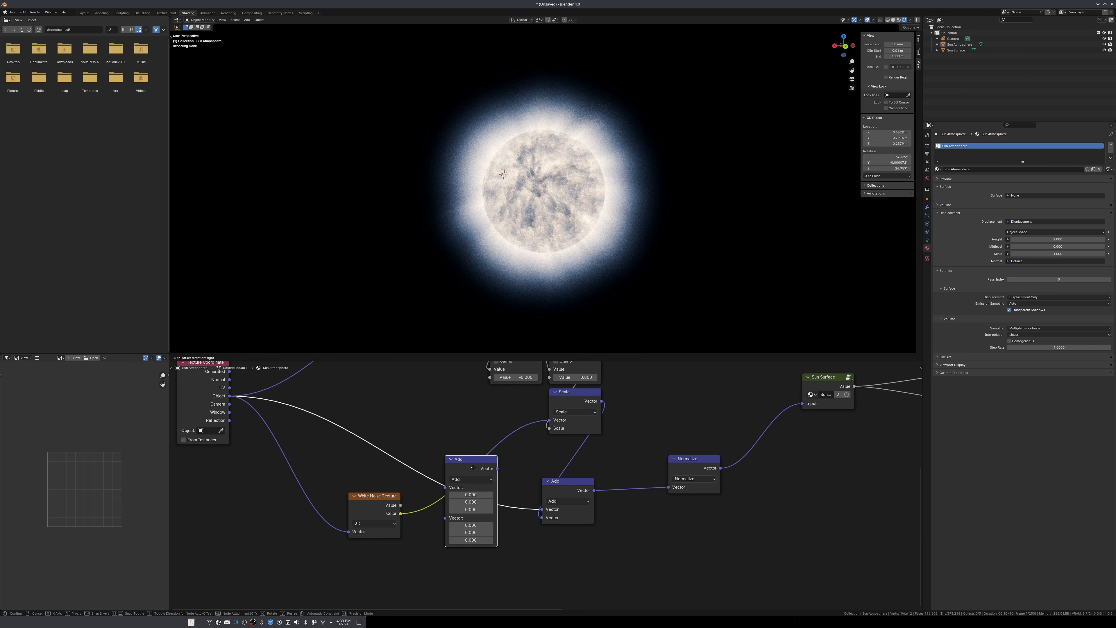
left_click(474, 473)
left_click_drag(474, 473, 463, 530)
key("ctrl+x")
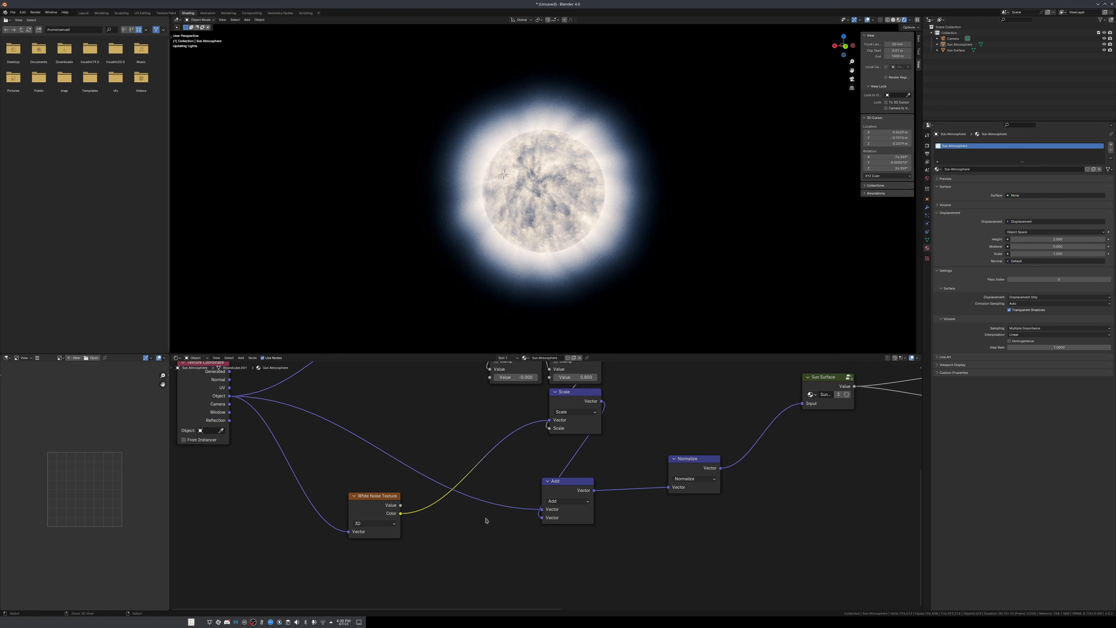
Insert a duplicate of Add between White Noise Texture and Scale, switch it to Subtract, and set all three vector values to 0.5.
left_click(571, 492)
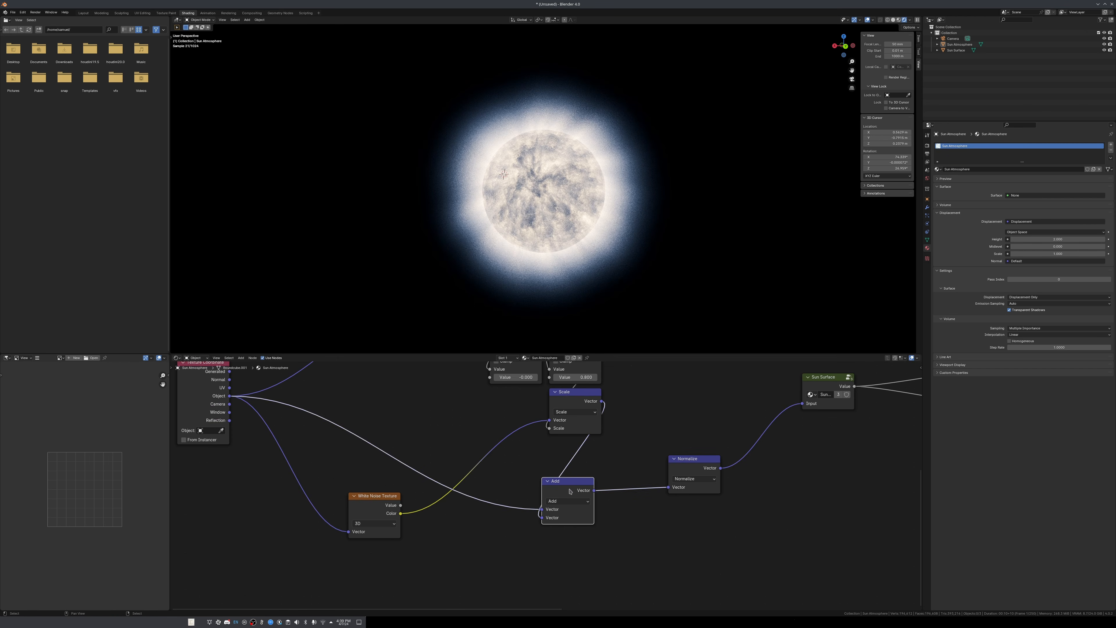
key("shift+d")
left_click(472, 445)
left_click(471, 455)
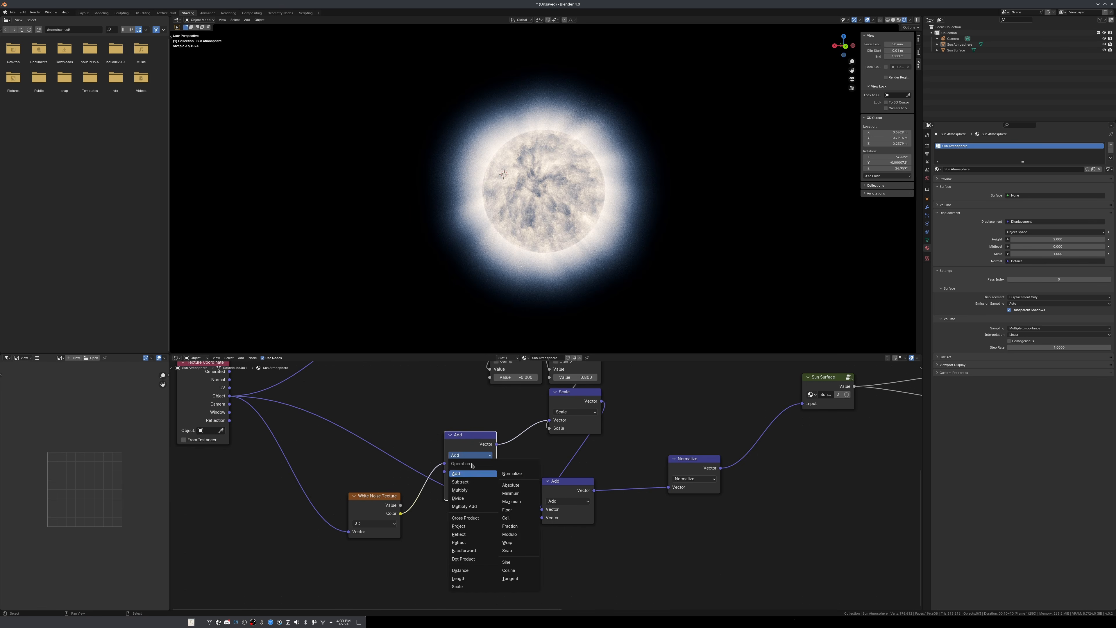
left_click(468, 483)
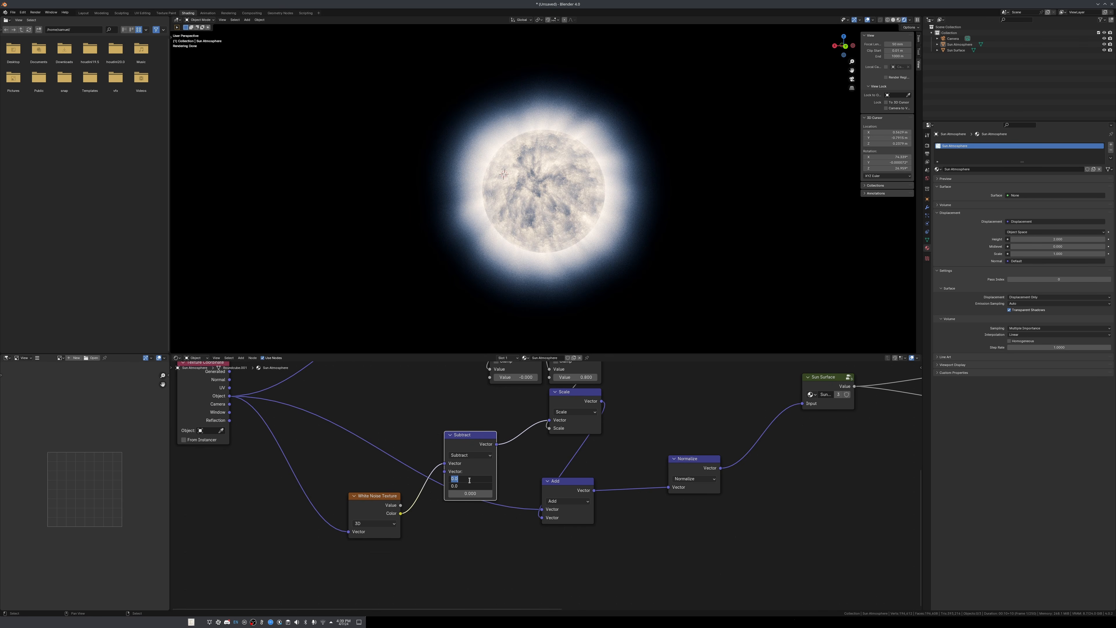
type("0.5")
key("Return")
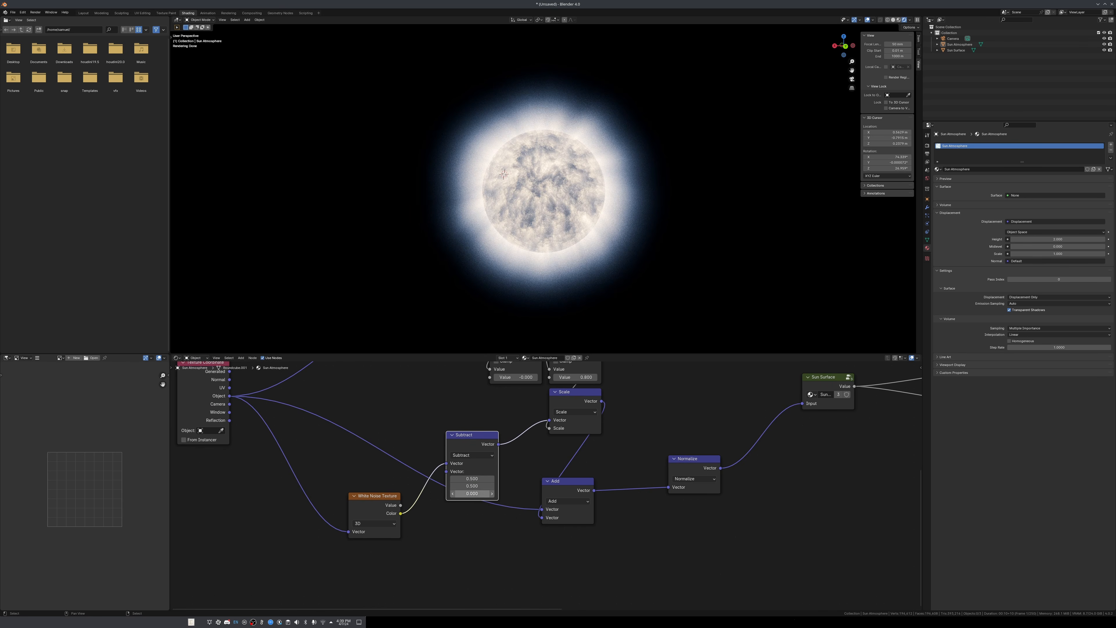
key("ctrl+v")
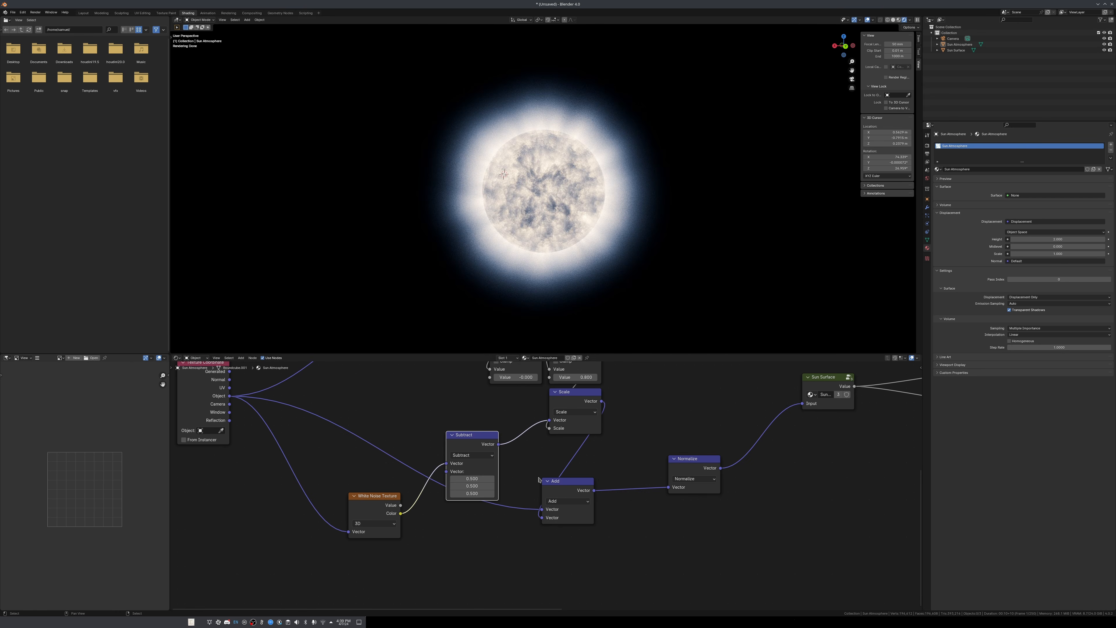
Set the Multiply node that drives the Scale node's factor to 0.2.
scroll(540, 480, "up", 1)
middle_click_drag(563, 450, 533, 531)
mouse_move(547, 450)
left_mouse_down()
mouse_move(534, 450)
mouse_move(560, 450)
left_mouse_up()
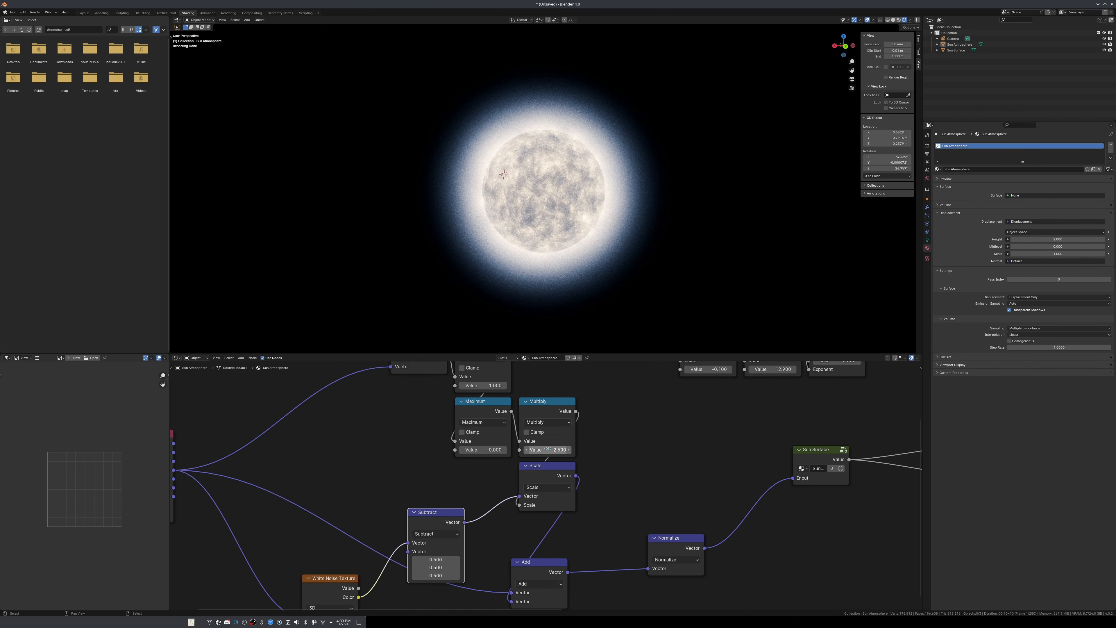
scroll(547, 474, "up", 1)
left_click_drag(555, 437, 524, 437)
scroll(656, 424, "down", 4)
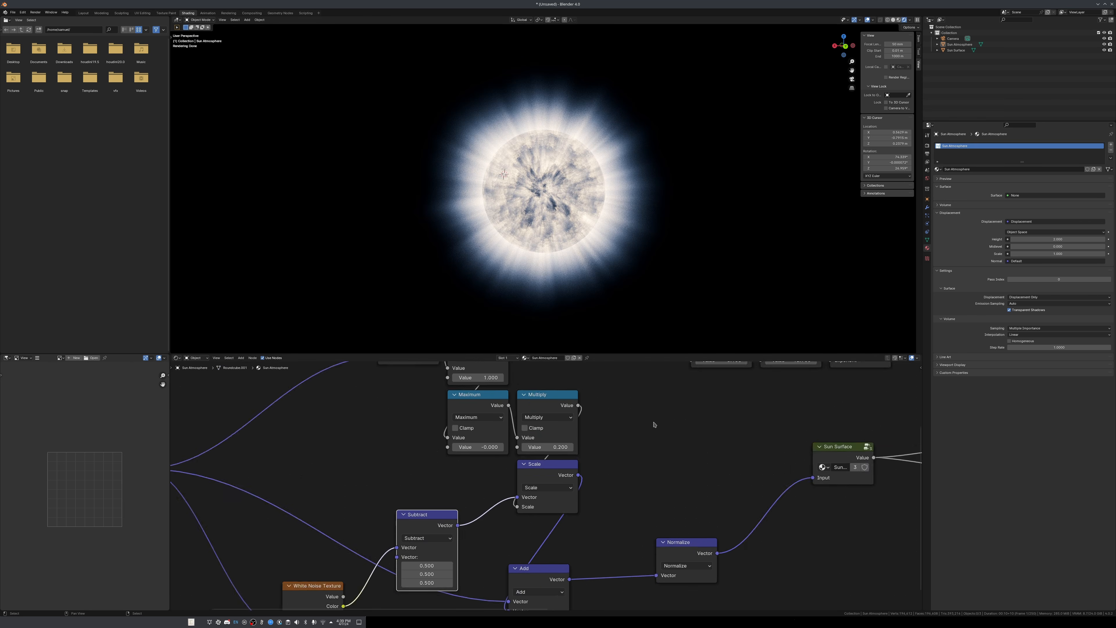
Set the Multiply value ahead of the Sun Color branch's Power node to 0.8.
middle_click_drag(656, 424, 444, 521)
scroll(444, 521, "down", 6)
middle_click_drag(652, 447, 501, 452)
middle_click_drag(651, 485, 480, 461)
scroll(480, 462, "up", 4)
scroll(480, 462, "up", 1)
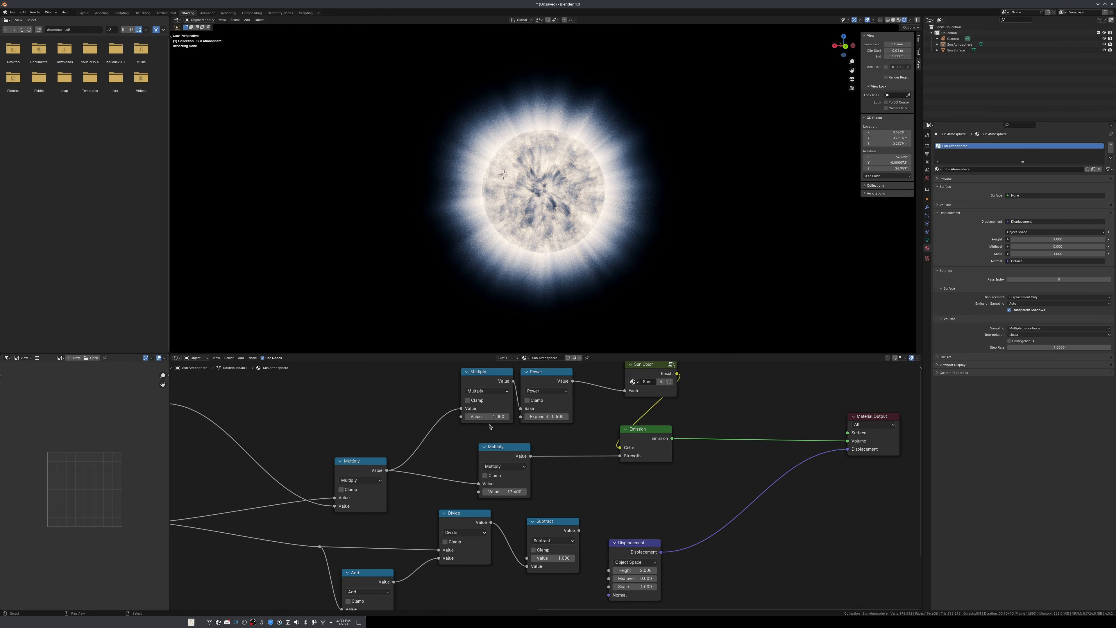
left_click_drag(488, 416, 484, 416)
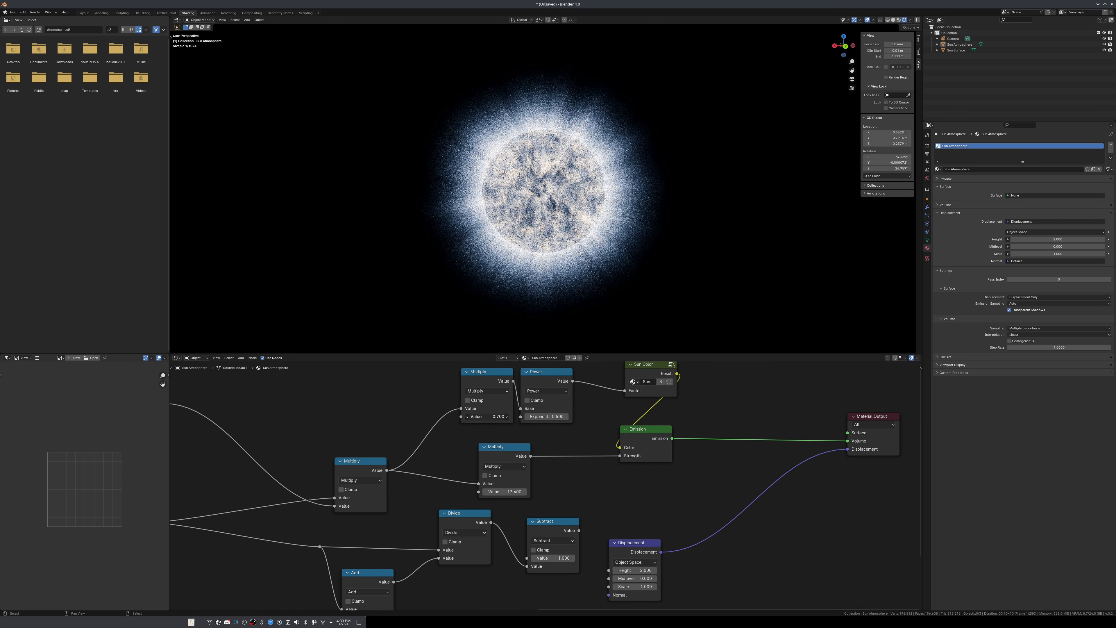
Raise the Multiply value between Maximum and Power to tighten the atmosphere's falloff.
scroll(487, 417, "down", 3)
middle_click_drag(195, 458, 428, 456)
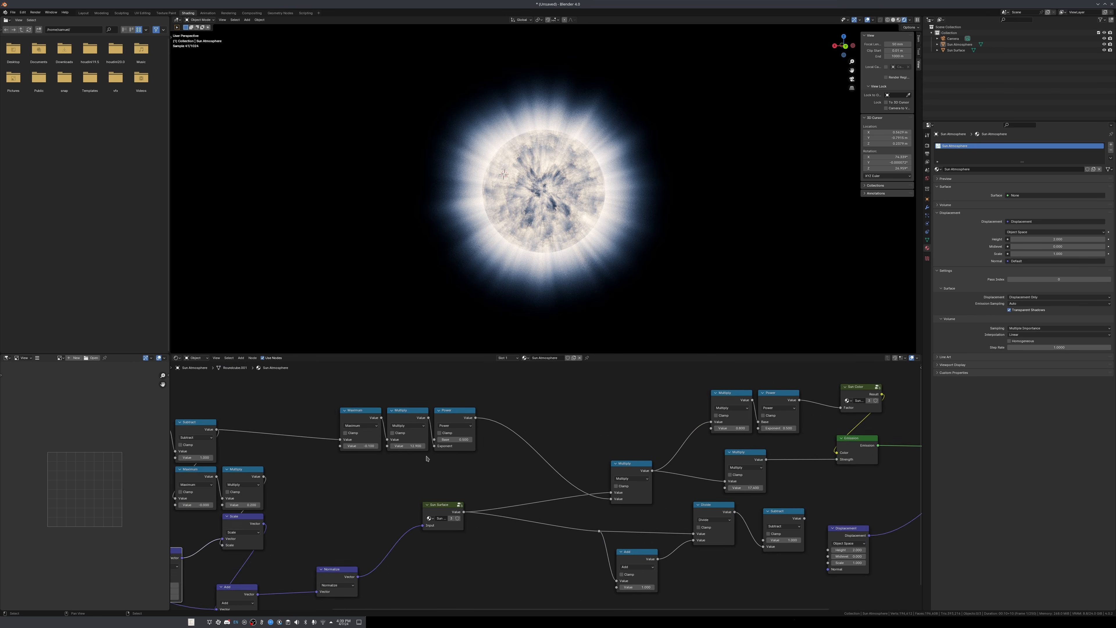
scroll(424, 454, "up", 2)
left_click_drag(385, 440, 395, 439)
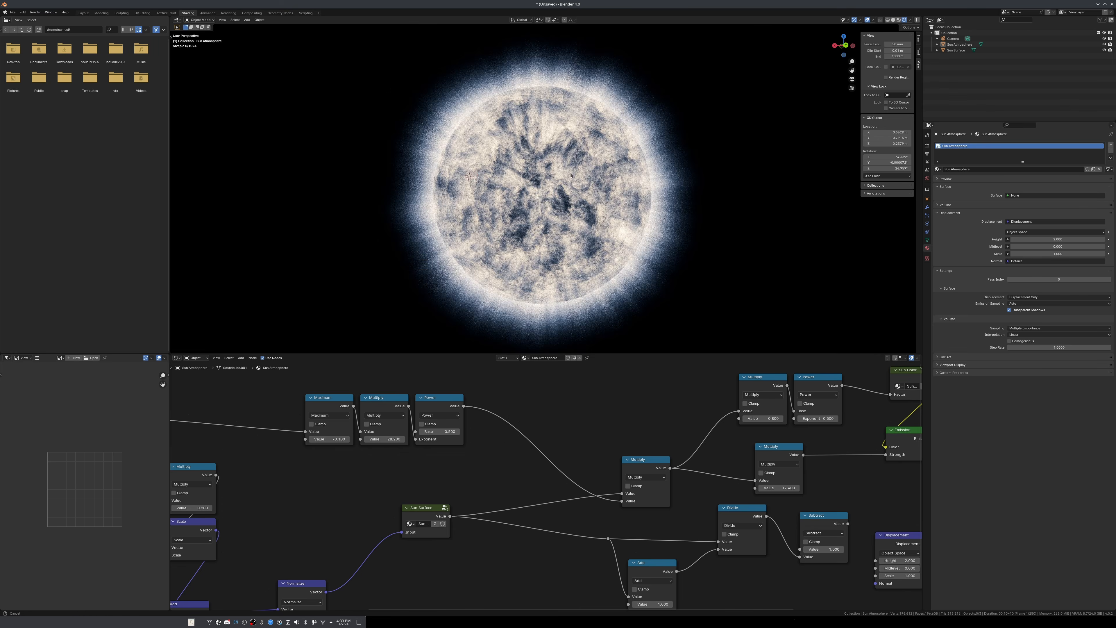
scroll(606, 211, "up", 6)
scroll(659, 432, "down", 4)
middle_click_drag(659, 432, 521, 460)
scroll(521, 460, "up", 2)
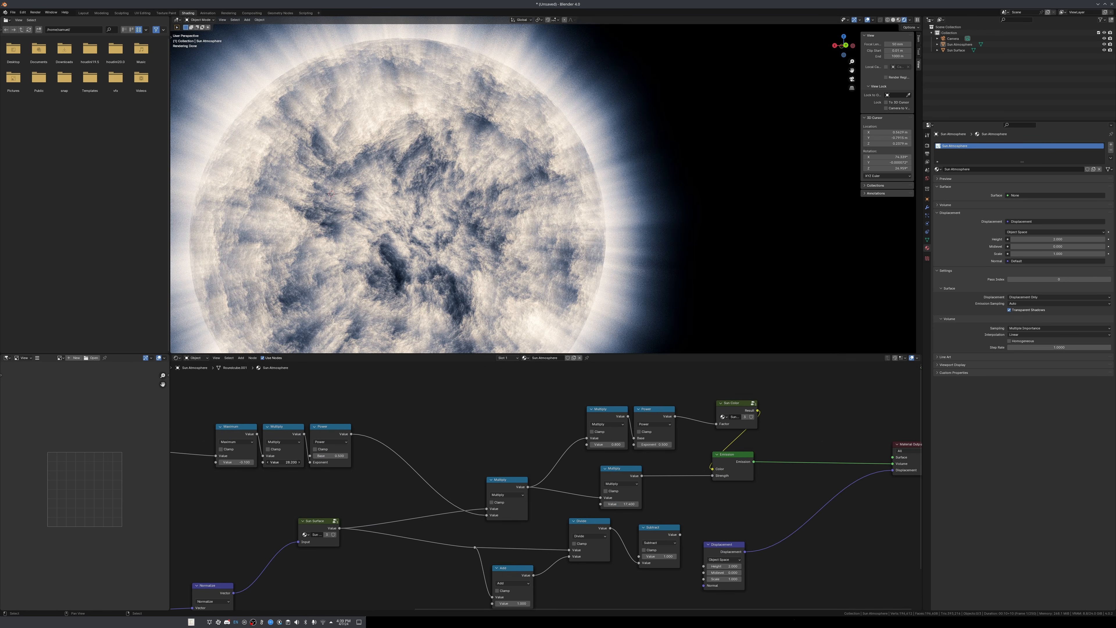
left_click_drag(284, 462, 321, 462)
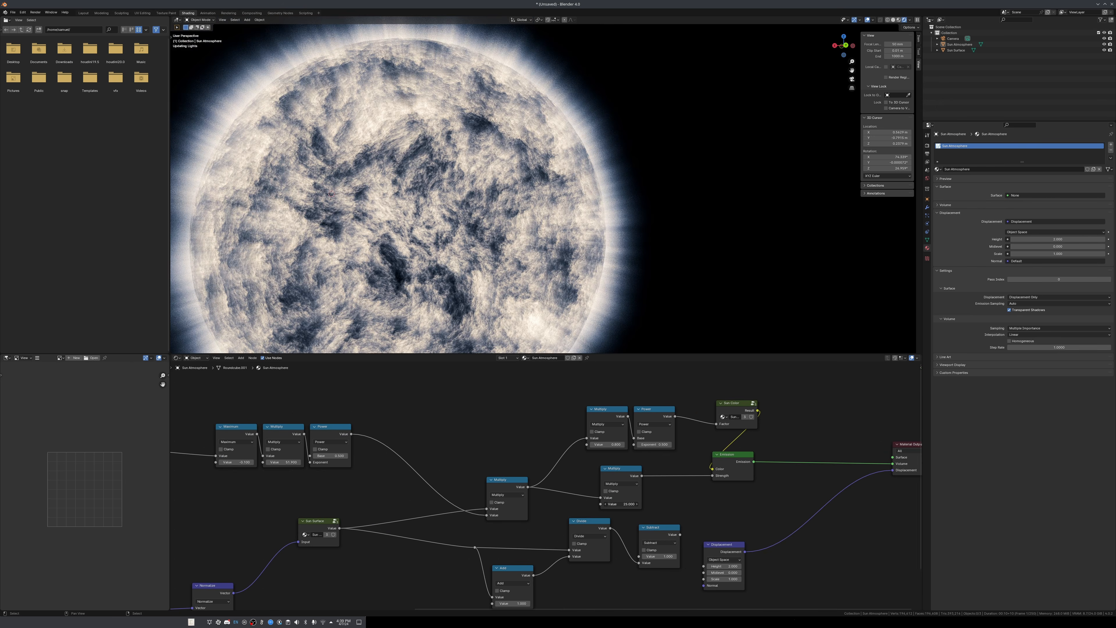
Raise the Multiply value feeding Emission Strength and set the Sun Color branch's Multiply value to 1.
left_click_drag(620, 504, 633, 504)
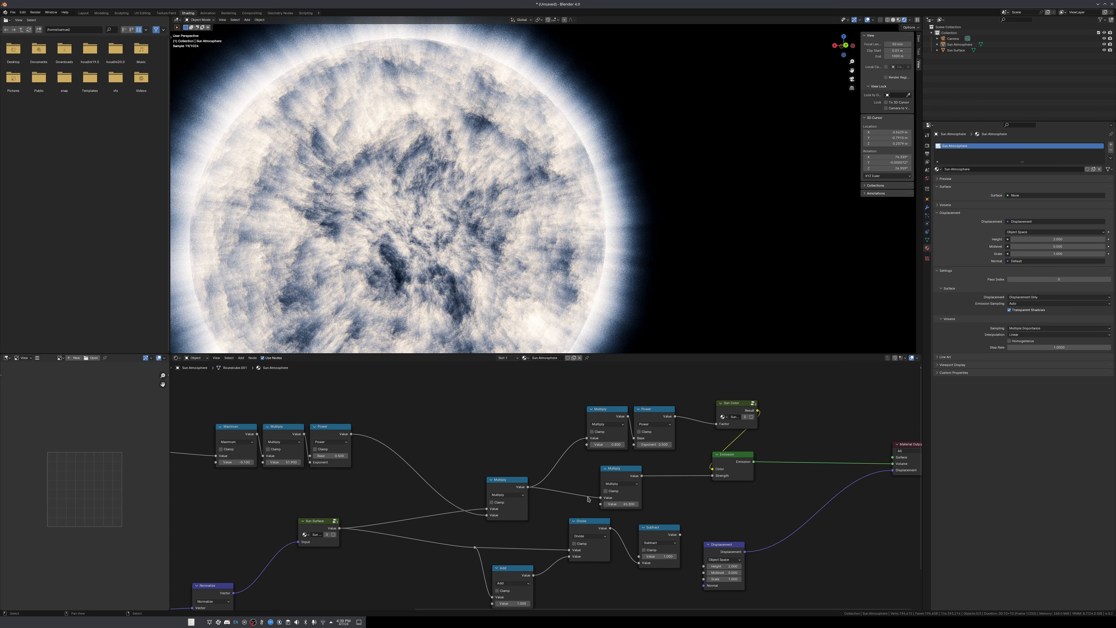
key("Return")
Lower the falloff Multiply between Maximum and Power, and set the Multiply feeding Emission Strength to 9.6.
scroll(315, 31, "down", 3)
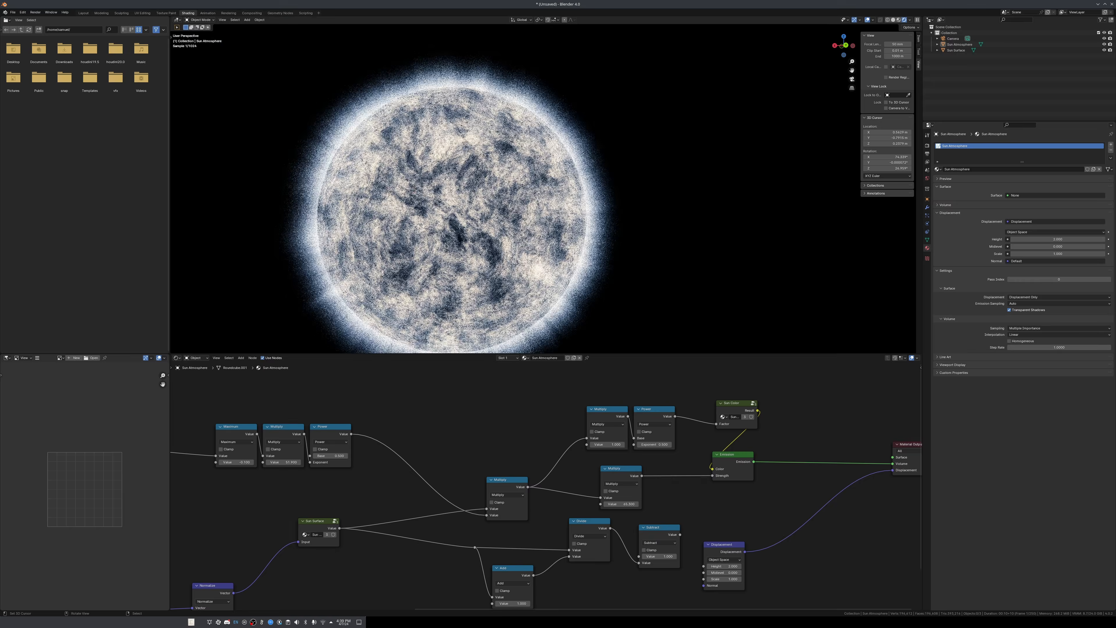
scroll(313, 469, "up", 1)
scroll(313, 468, "up", 1)
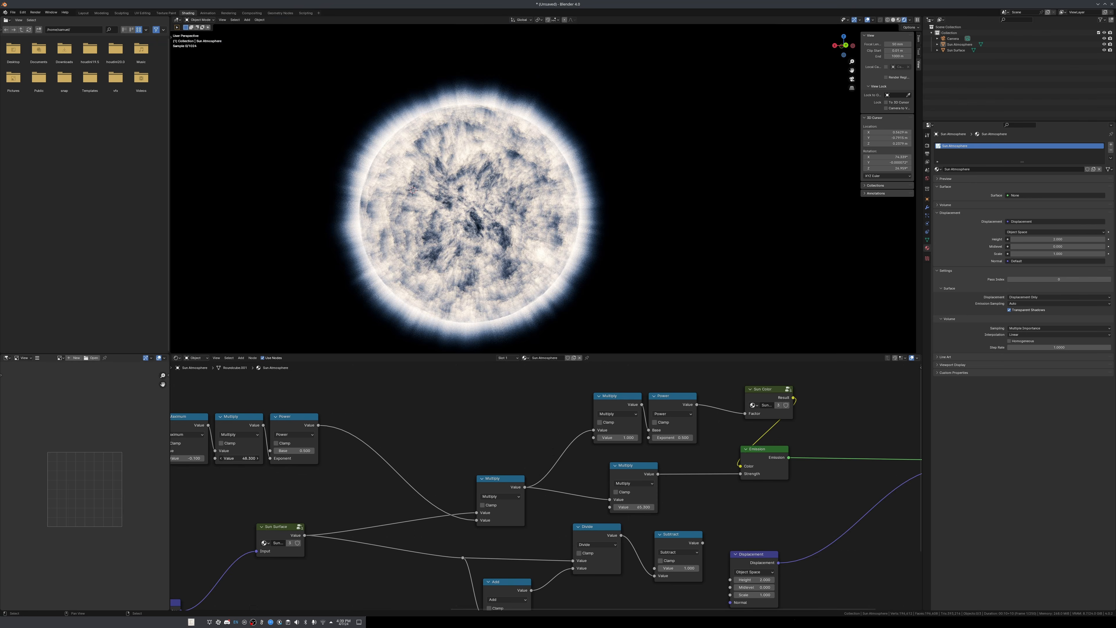
left_click_drag(240, 459, 218, 458)
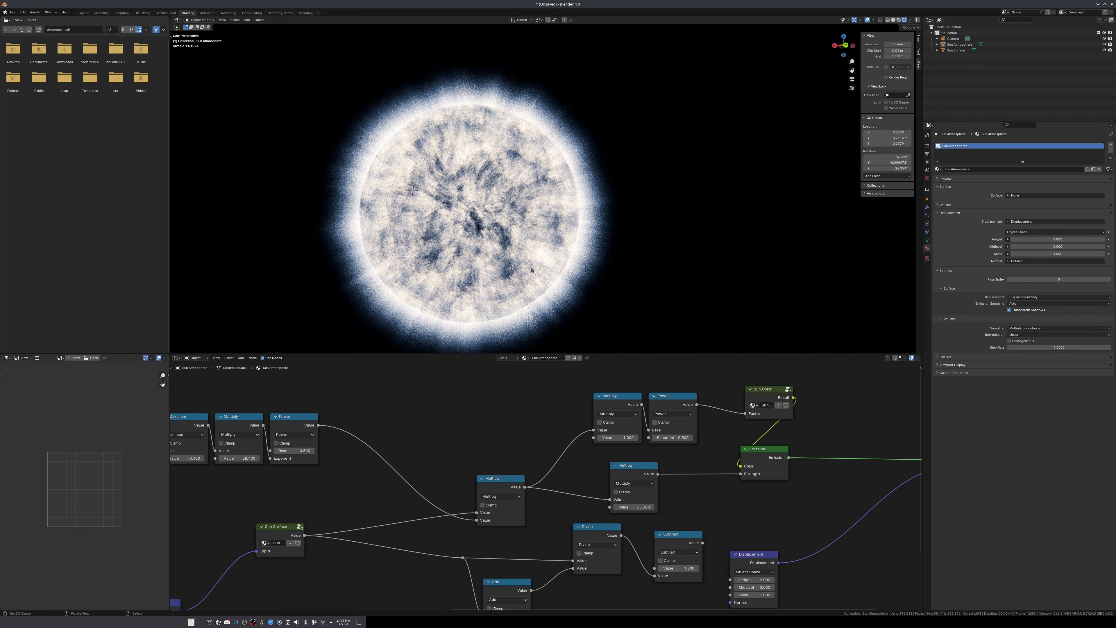
scroll(633, 505, "up", 2)
left_click_drag(635, 507, 585, 513)
left_click_drag(655, 512, 616, 513)
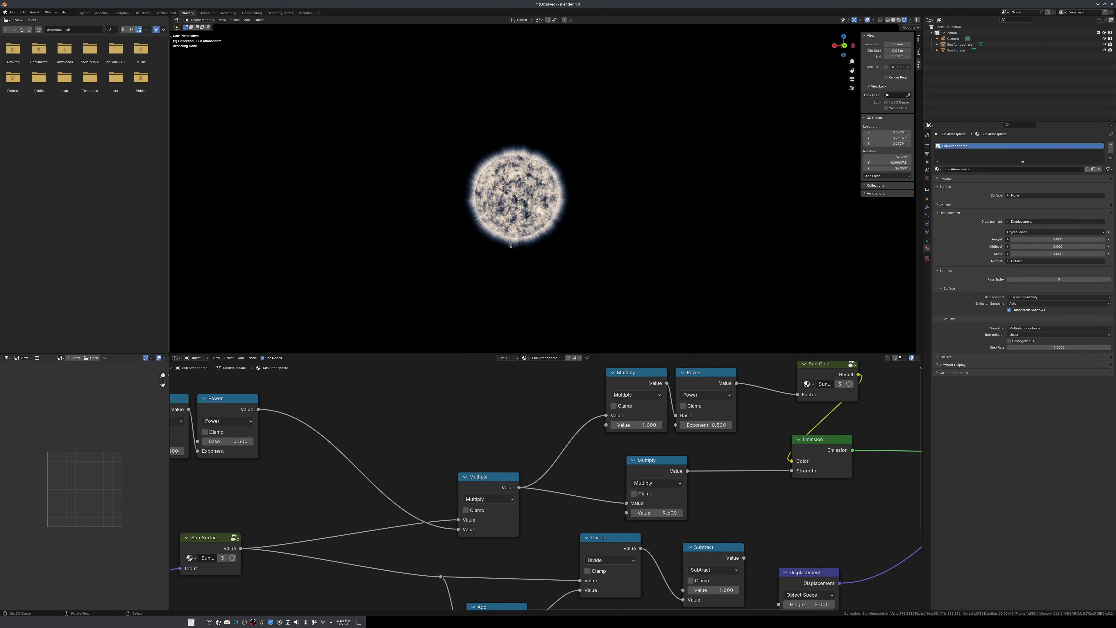
Move the Emission node to the right of Sun Color, closer to Material Output.
scroll(525, 269, "up", 8)
scroll(676, 421, "down", 5)
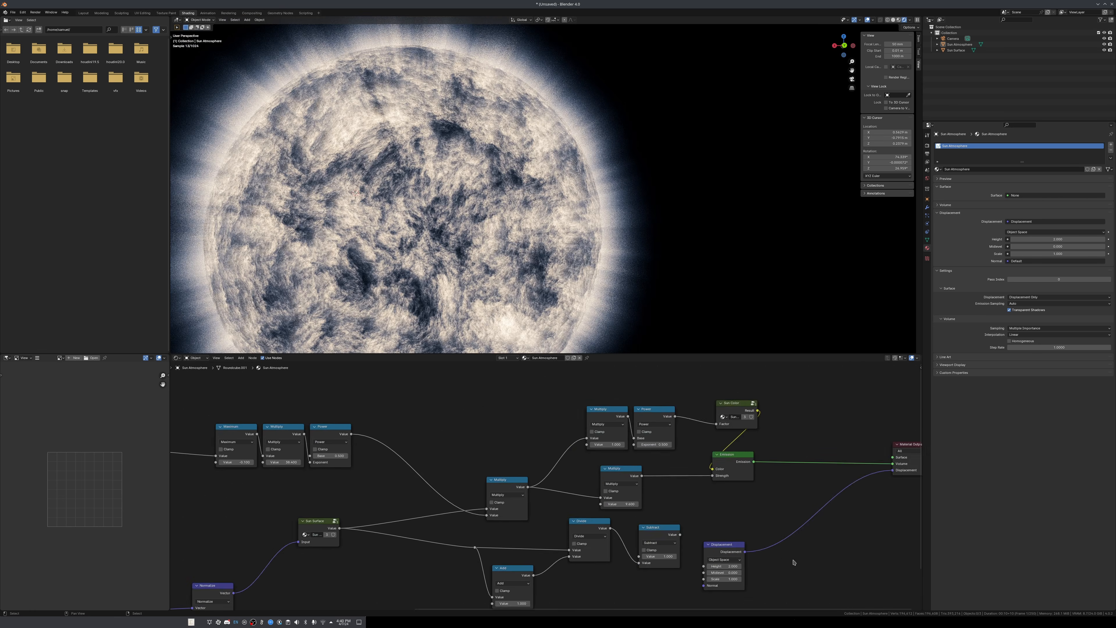
left_click_drag(677, 416, 717, 424)
scroll(553, 479, "down", 3)
left_click(608, 458)
middle_click_drag(569, 467, 653, 420)
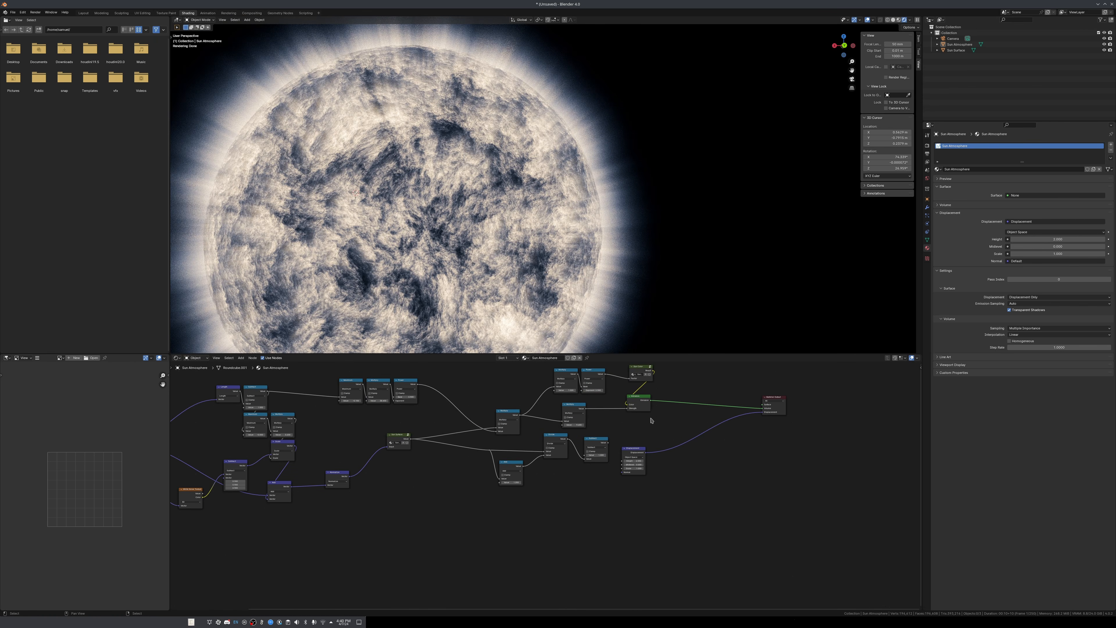
left_click_drag(640, 402, 672, 402)
scroll(624, 427, "down", 2)
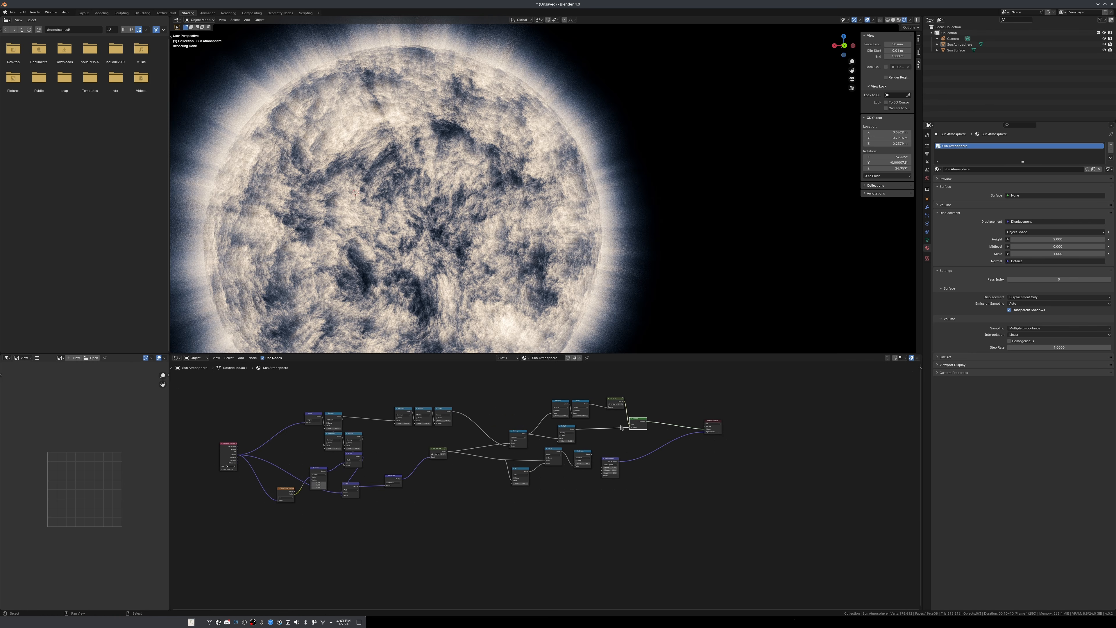
Move the White Noise Texture node slightly up and left, nearer to Texture Coordinate.
middle_click_drag(624, 427, 666, 424)
scroll(645, 461, "up", 4)
scroll(527, 462, "down", 6)
middle_click_drag(456, 483, 458, 483)
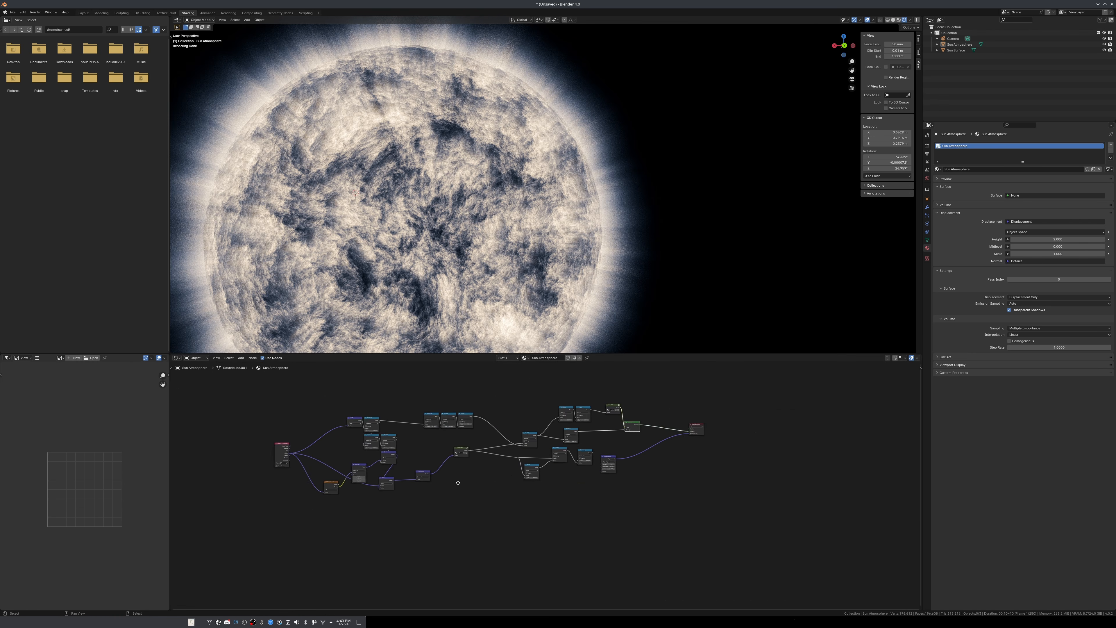
scroll(371, 484, "up", 3)
left_click_drag(297, 478, 283, 463)
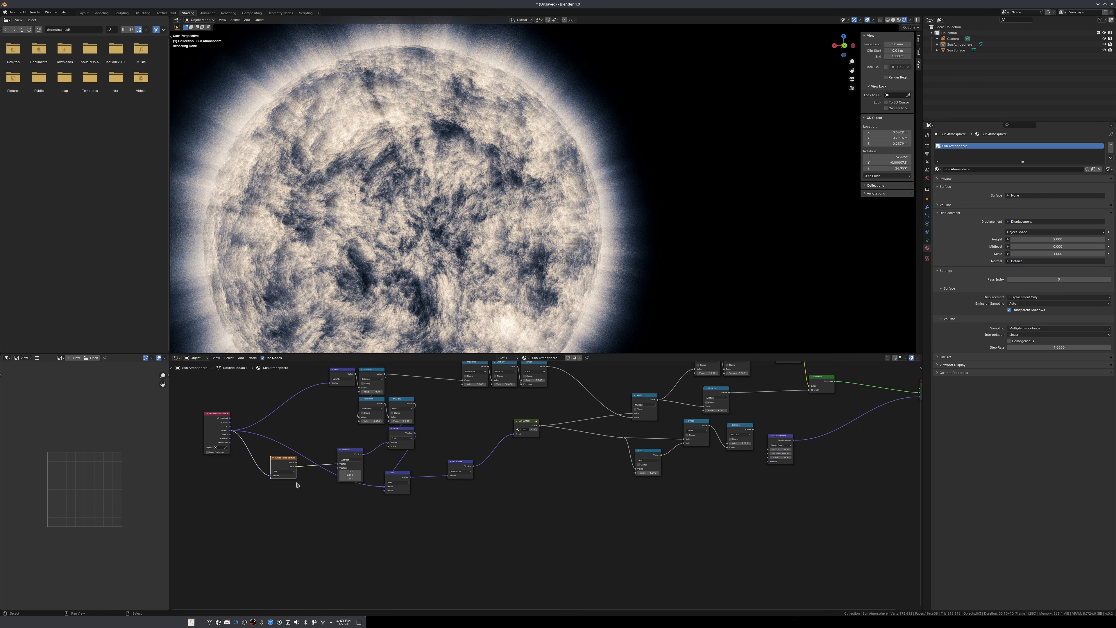
Examine the whole sun with its atmosphere from a distance, along with the complete node tree.
scroll(281, 465, "up", 2)
scroll(365, 512, "down", 6)
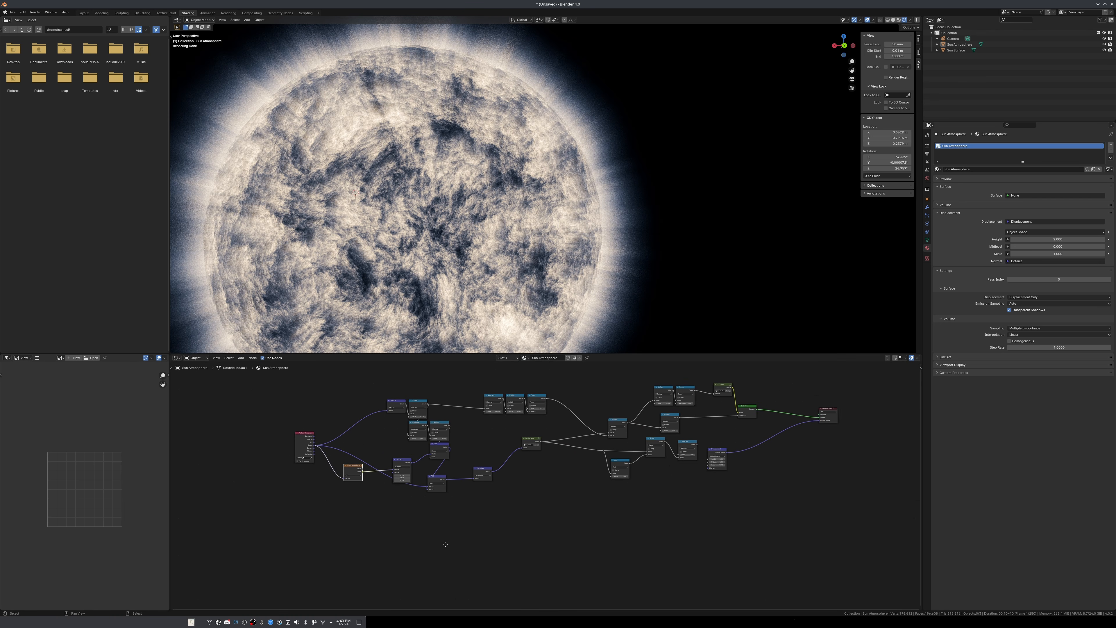
middle_click_drag(446, 543, 408, 539)
scroll(592, 229, "down", 2)
scroll(592, 230, "down", 5)
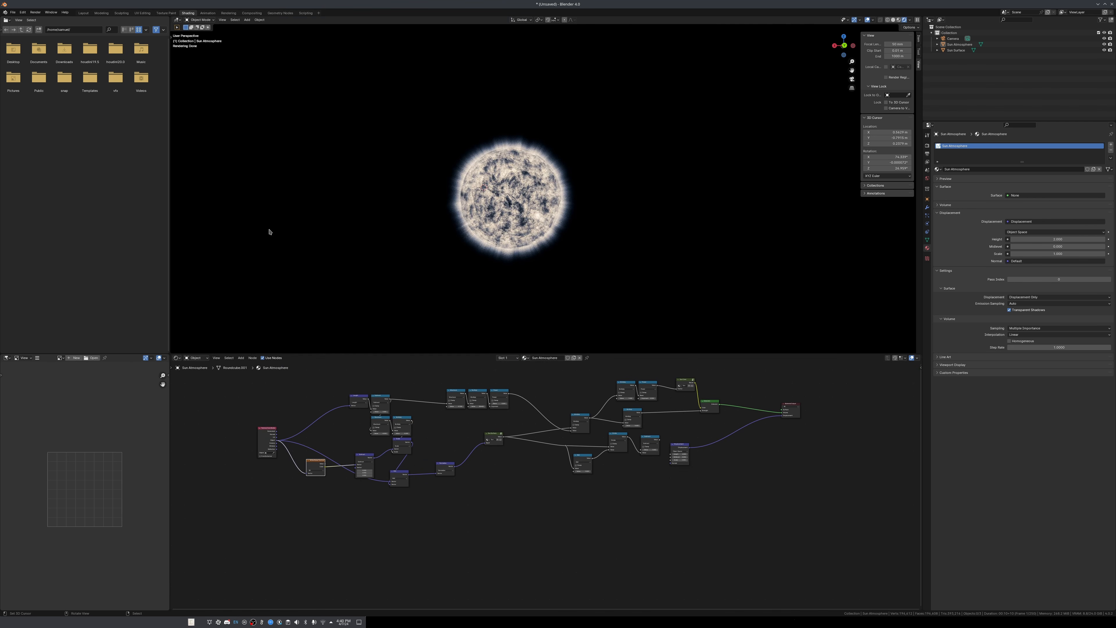
scroll(558, 488, "up", 4)
scroll(567, 506, "down", 1)
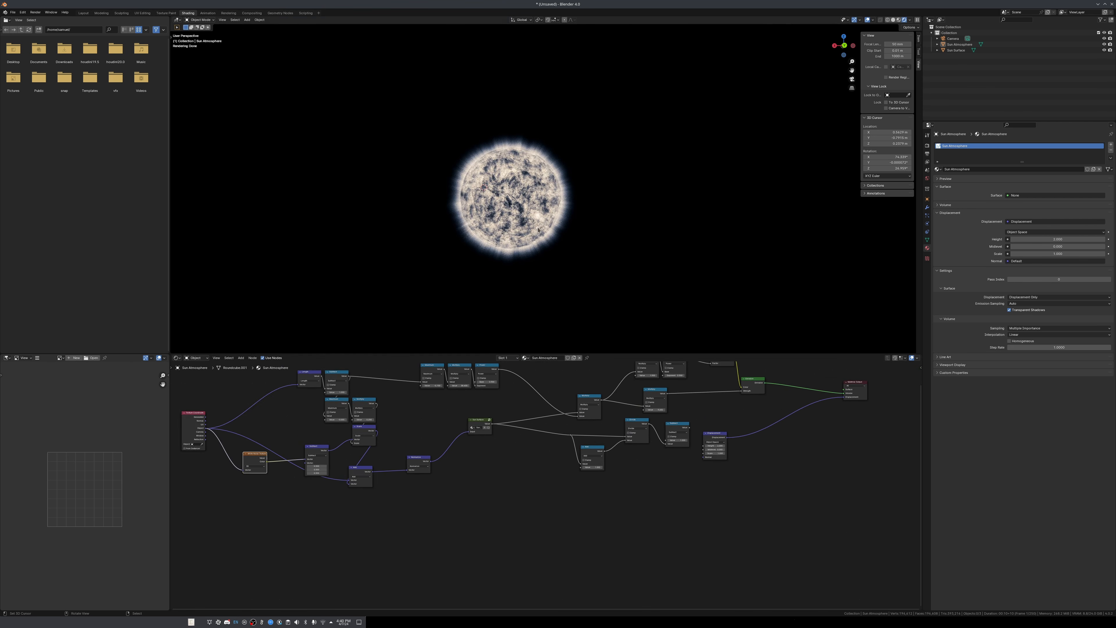
scroll(543, 486, "down", 4)
scroll(539, 518, "up", 4)
Duplicate the Texture Coordinate, Length and Subtract nodes together and place the copies below the existing node tree.
middle_click_drag(459, 534, 552, 609)
scroll(532, 501, "up", 2)
middle_click_drag(425, 568, 504, 512)
scroll(504, 511, "down", 4)
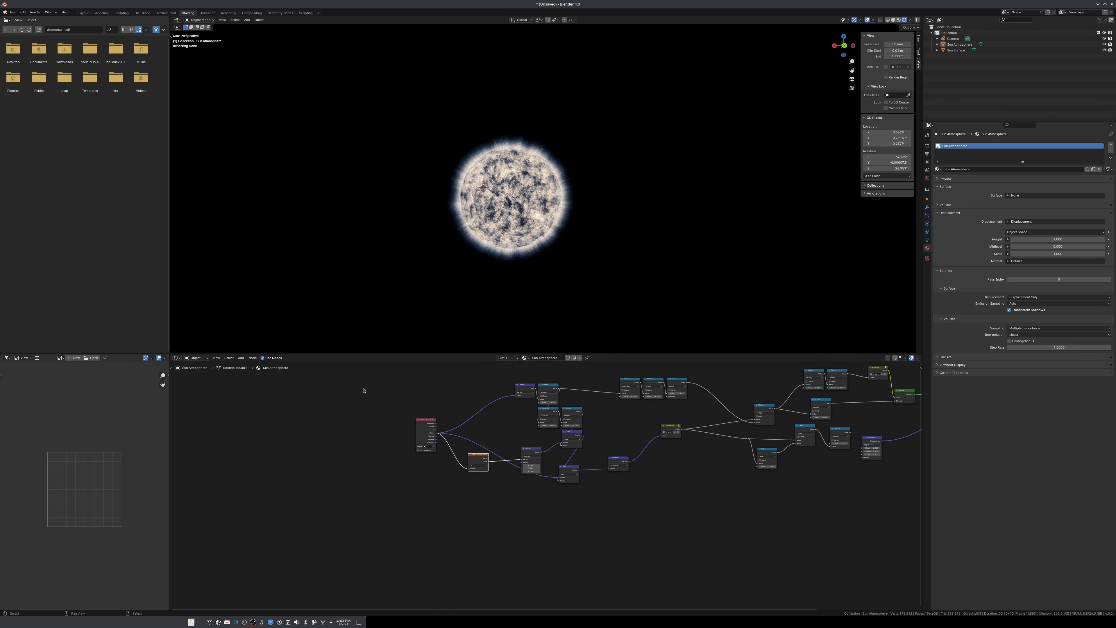
left_click_drag(366, 392, 526, 423)
scroll(545, 458, "up", 1)
key("shift+d")
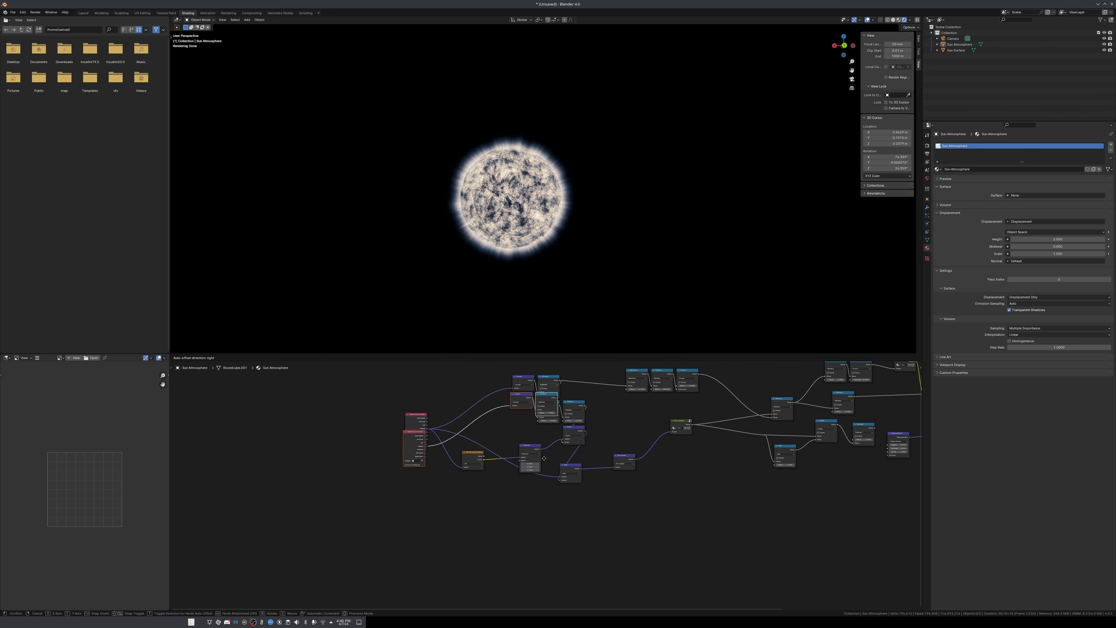
left_click(546, 596)
Move the copied Length and Subtract nodes directly beside the copied Texture Coordinate node.
scroll(600, 529, "down", 1)
middle_click_drag(601, 528, 617, 415)
scroll(530, 416, "up", 2)
left_click_drag(530, 412, 624, 453)
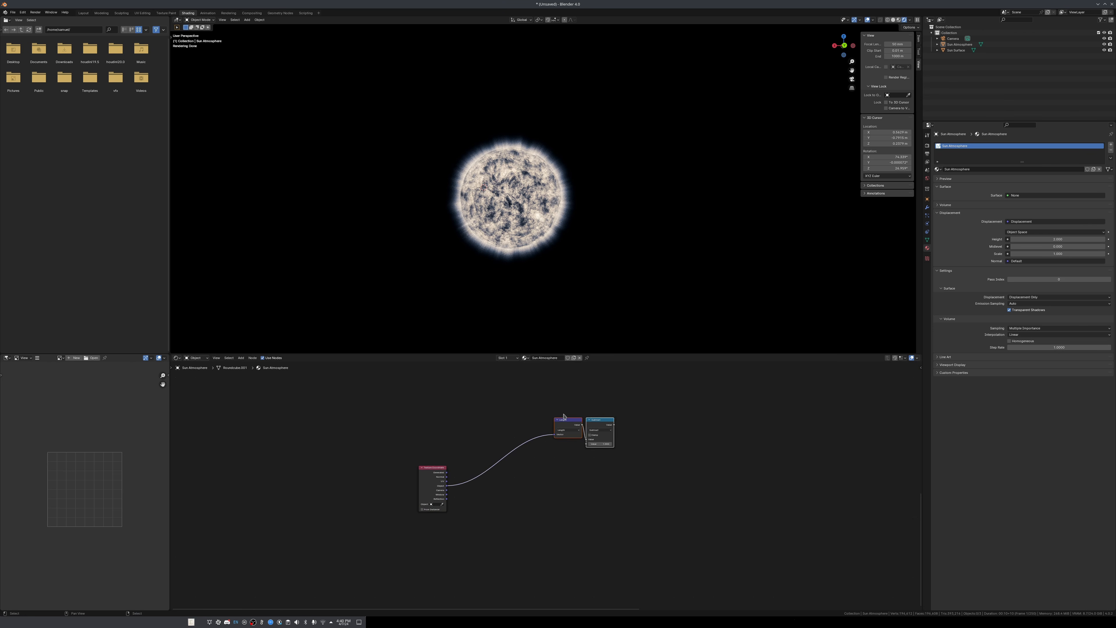
key("g")
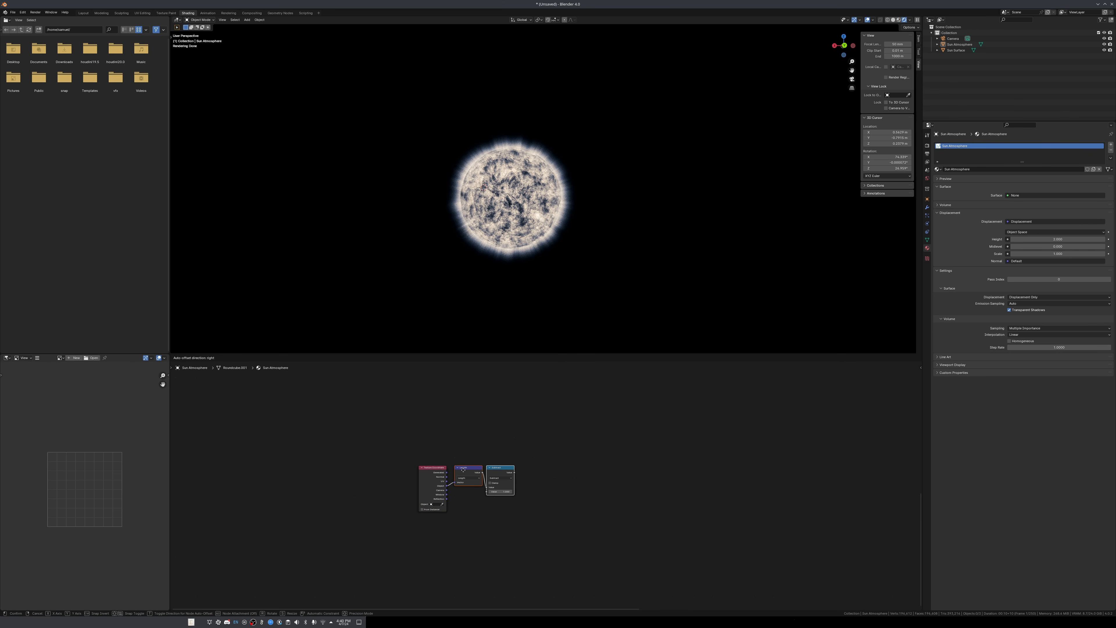
left_click(465, 472)
scroll(511, 498, "up", 2)
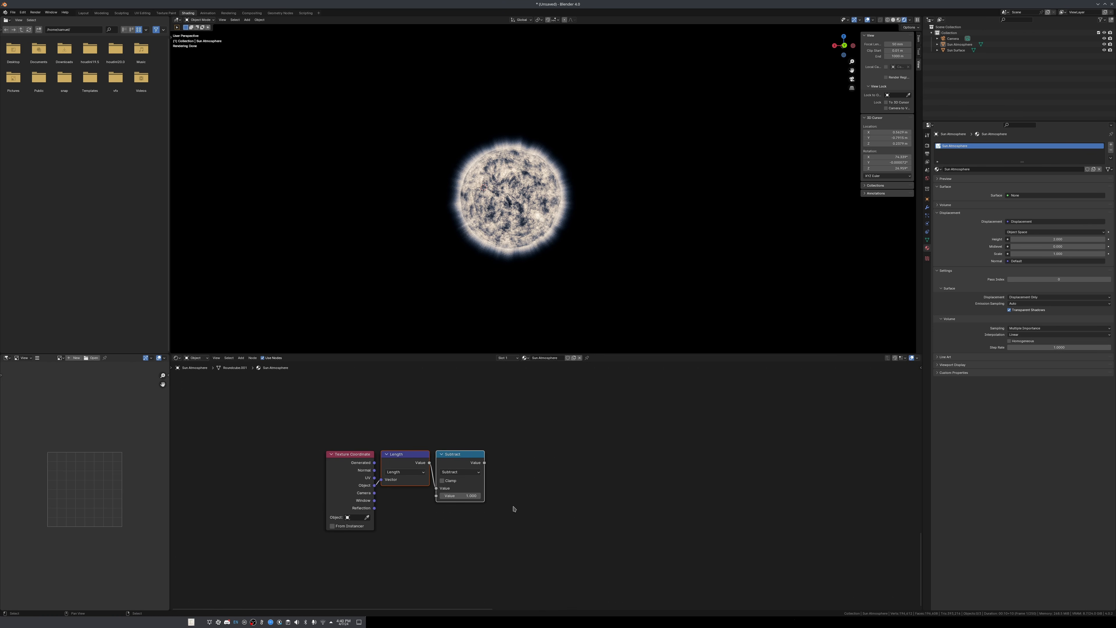
Add a Noise Texture below the copied Subtract node, with Scale 1 and Detail 0.
left_click(470, 465)
scroll(606, 531, "down", 3)
middle_click_drag(606, 532, 557, 532)
scroll(541, 490, "up", 2)
key("shift+a")
left_click(510, 492)
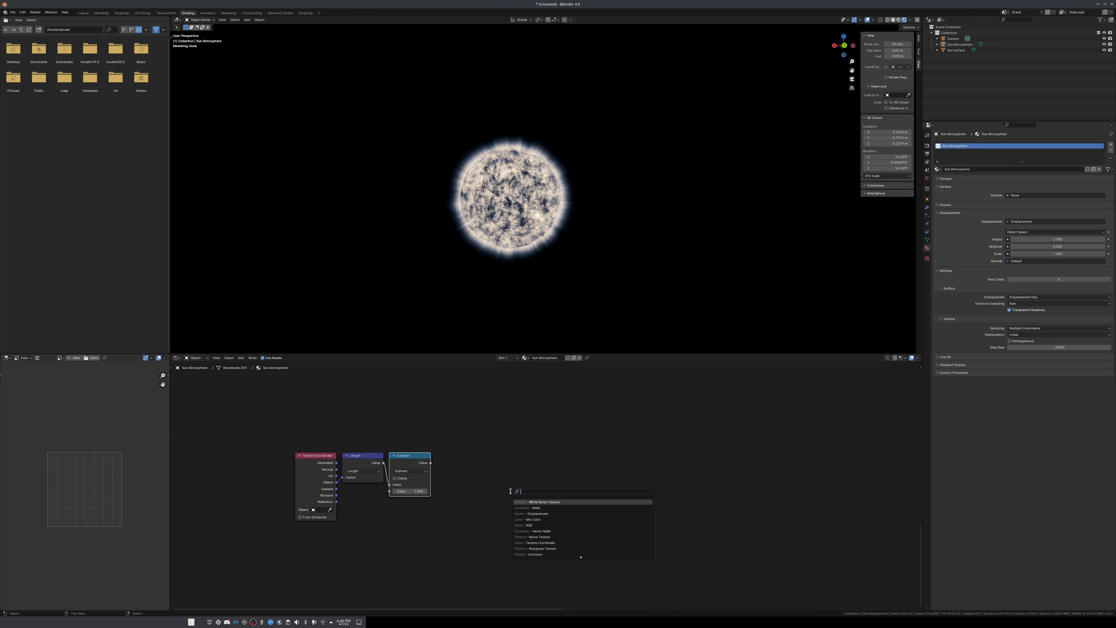
type("noise")
key("Return")
left_click(436, 574)
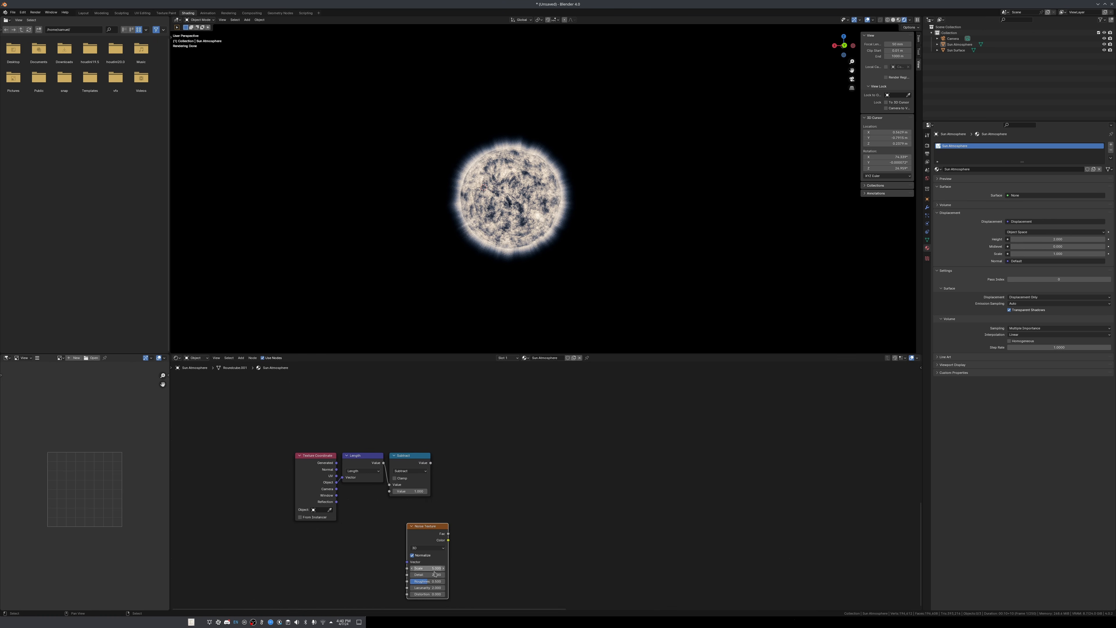
scroll(364, 546, "up", 1)
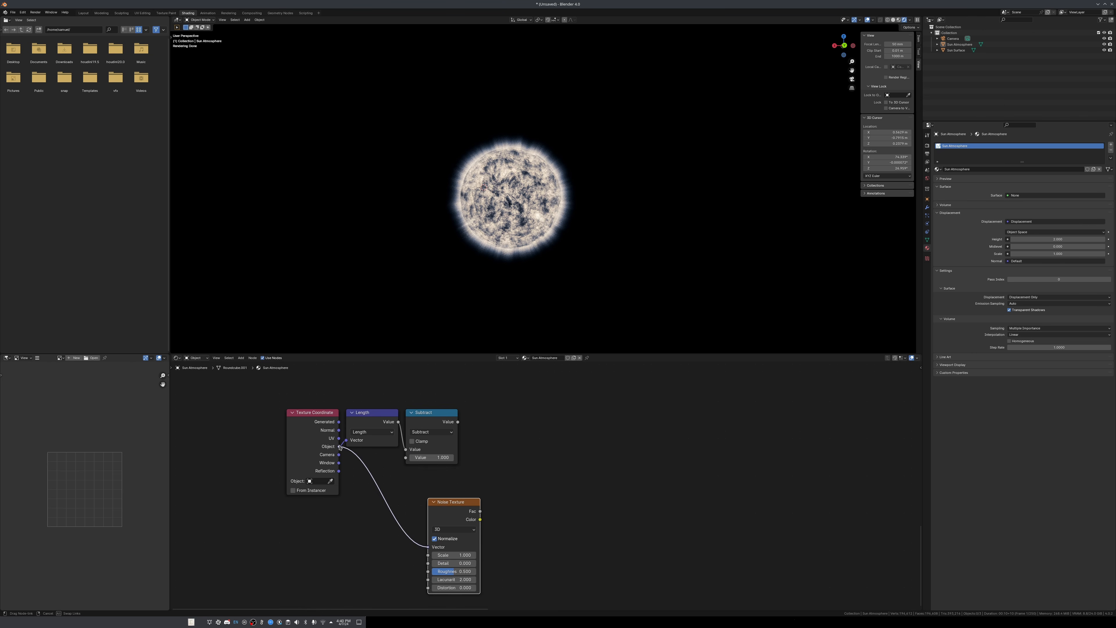
Duplicate the Normalize node and place the copy beneath the copied Length node, leaving the Noise Texture's Vector input unlinked.
left_click_drag(340, 447, 370, 467)
scroll(516, 437, "down", 13)
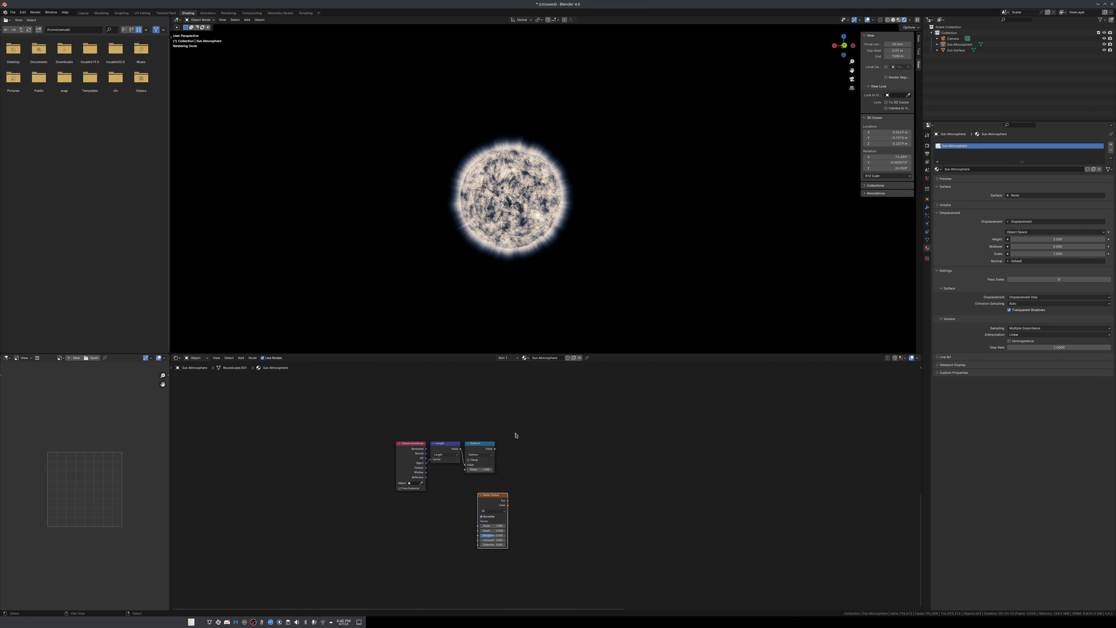
middle_click_drag(550, 396, 518, 453)
scroll(545, 450, "down", 2)
scroll(588, 444, "up", 2)
left_click(606, 427)
key("shift+d")
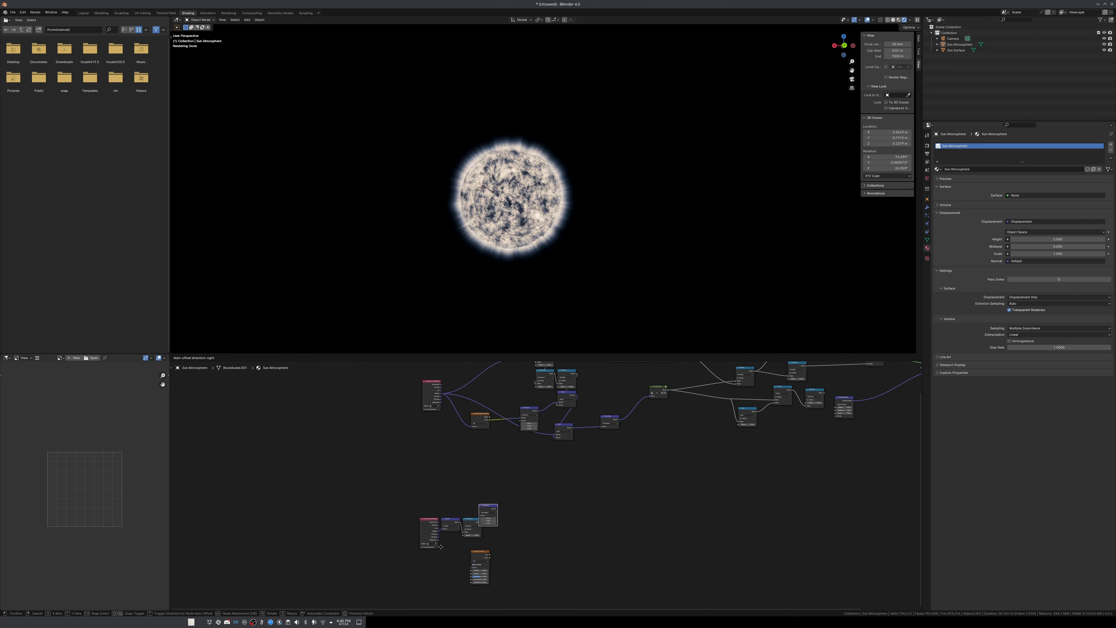
left_click(448, 552)
scroll(553, 487, "down", 1)
middle_click_drag(557, 488, 627, 423)
scroll(501, 461, "up", 4)
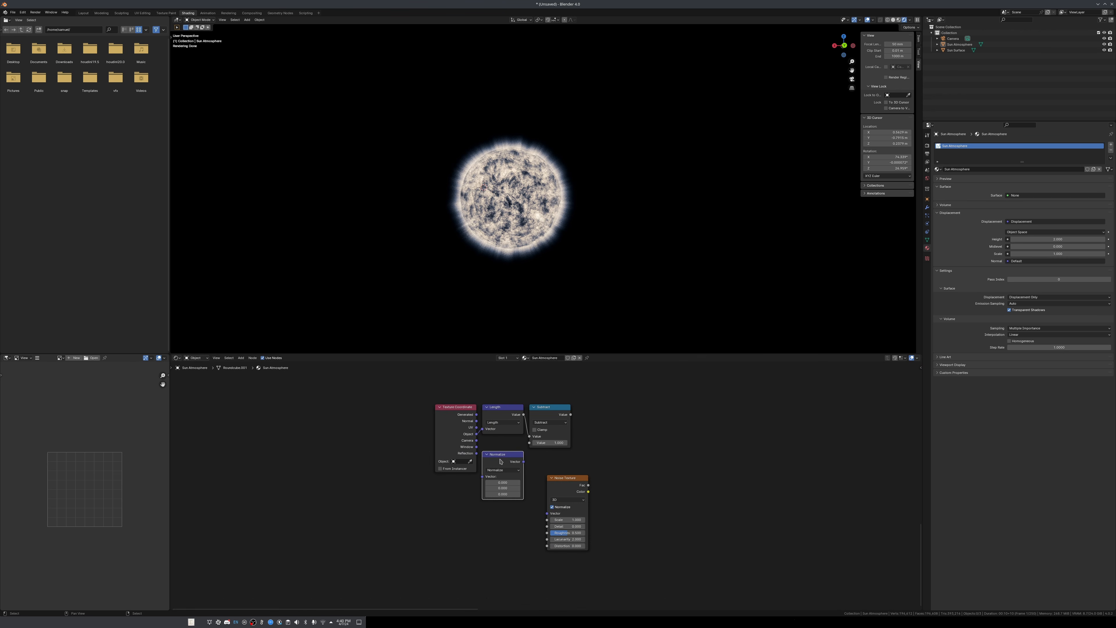
Route the Object coordinates through the copied Normalize into the Noise Texture's Vector input, and preview the texture on the sphere.
left_click_drag(493, 474, 493, 474)
left_click_drag(524, 462, 549, 513)
left_click(566, 488, "ctrl+shift")
middle_click_drag(442, 282, 382, 266)
scroll(381, 252, "down", 2)
scroll(632, 460, "down", 2)
Place the Noise Texture directly beneath Subtract beside Normalize, and preview its Color output on the sphere from another angle.
middle_click_drag(632, 460, 570, 517)
scroll(567, 519, "up", 3)
left_click_drag(495, 544, 476, 520)
left_click(475, 521, "ctrl+shift")
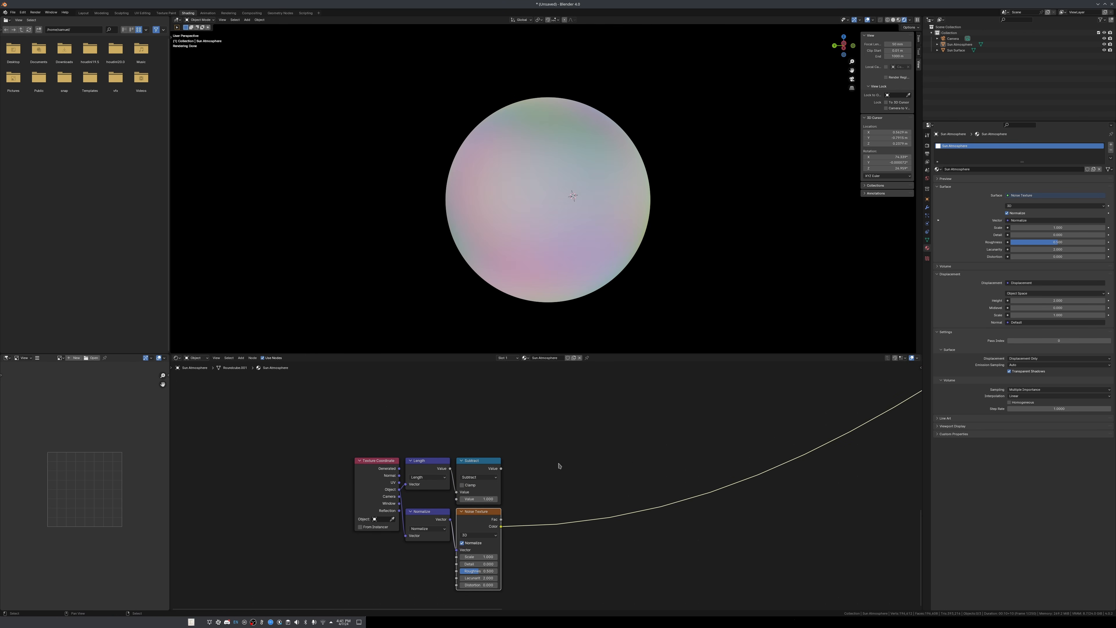
middle_click_drag(616, 149, 582, 275)
Insert a Vector Math node after the Noise Texture's Color output, set to Subtract with 0.5 on all three axes.
scroll(525, 534, "up", 1)
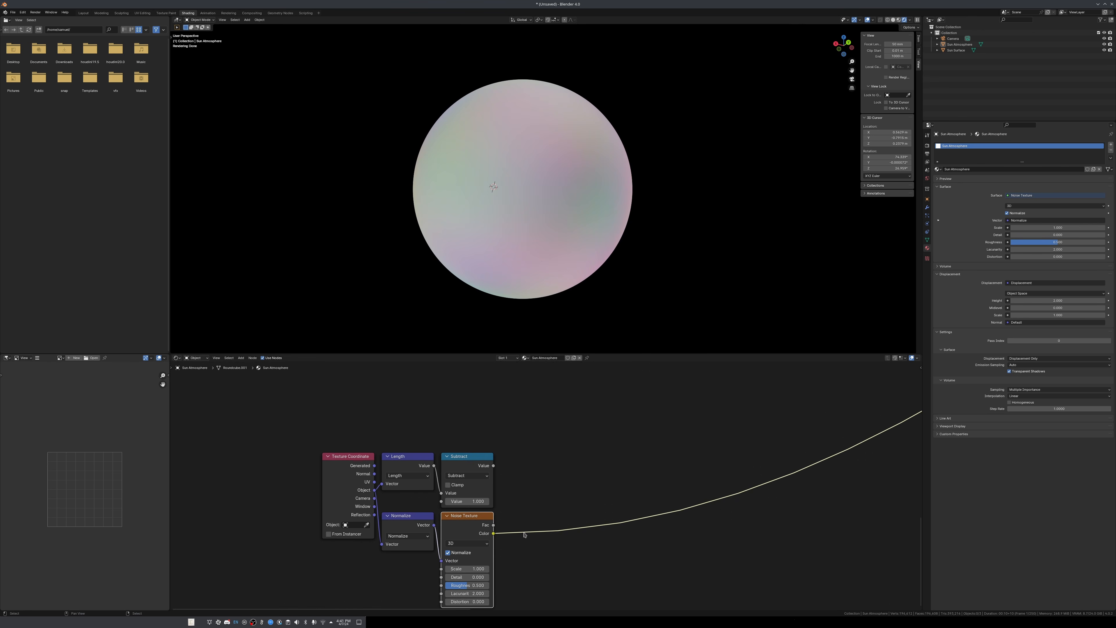
left_click(573, 527)
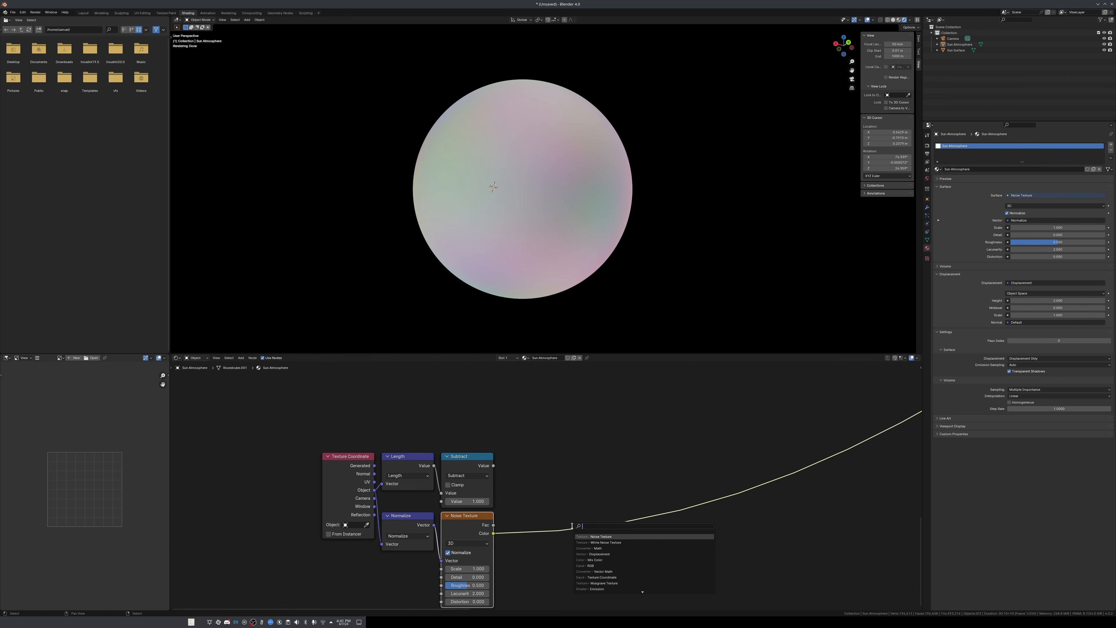
key("Return")
left_click(581, 537)
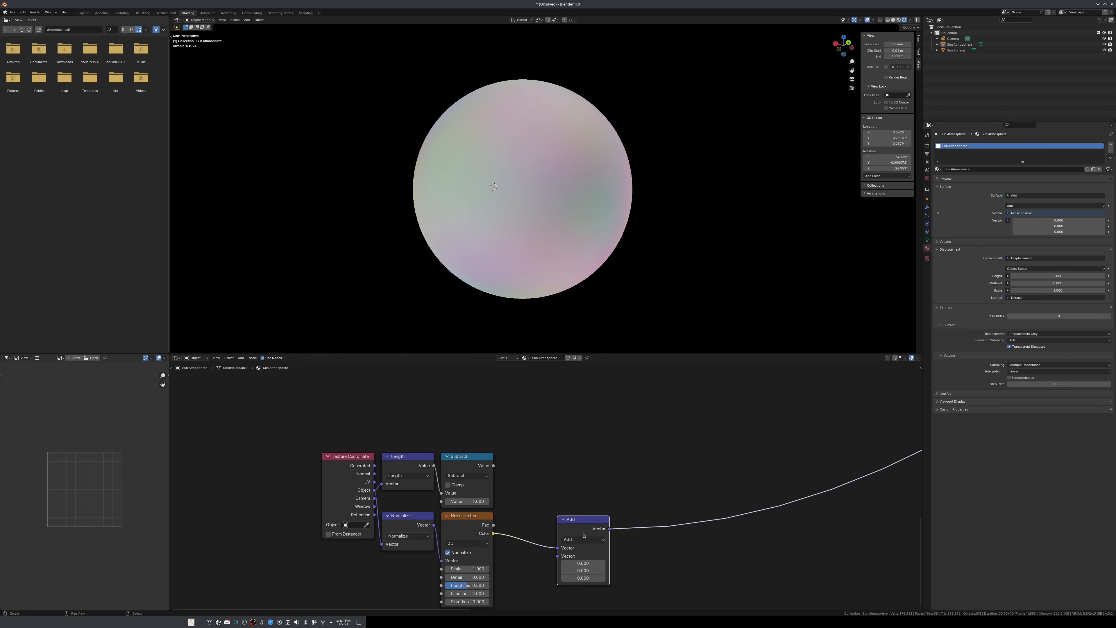
left_click(584, 539)
left_click(573, 425)
left_click(584, 563)
key("Return")
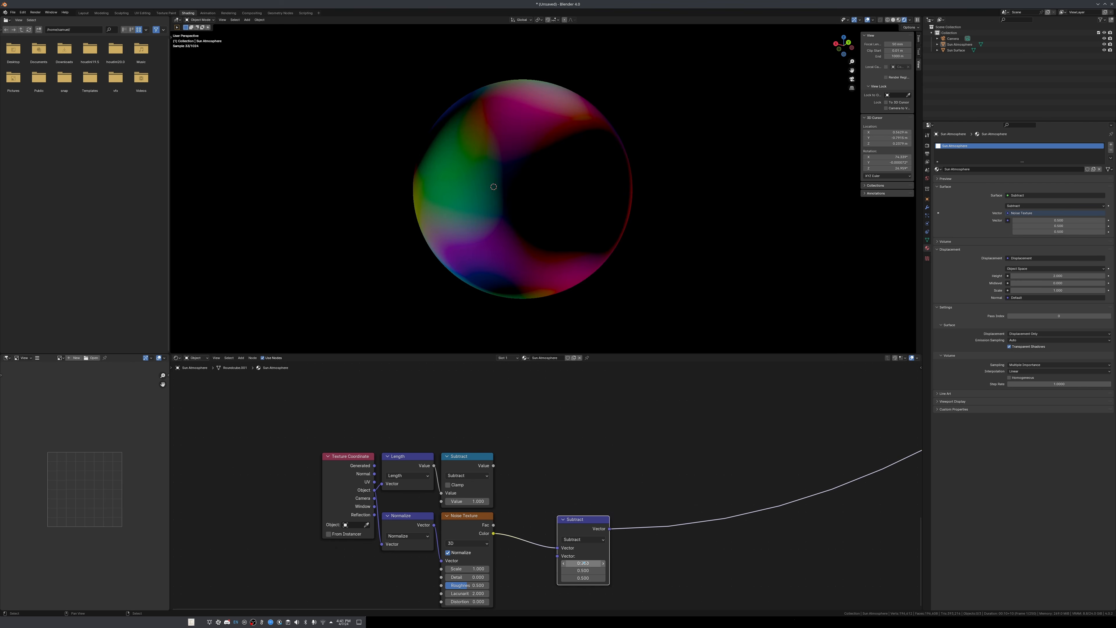
middle_click_drag(482, 226, 517, 356)
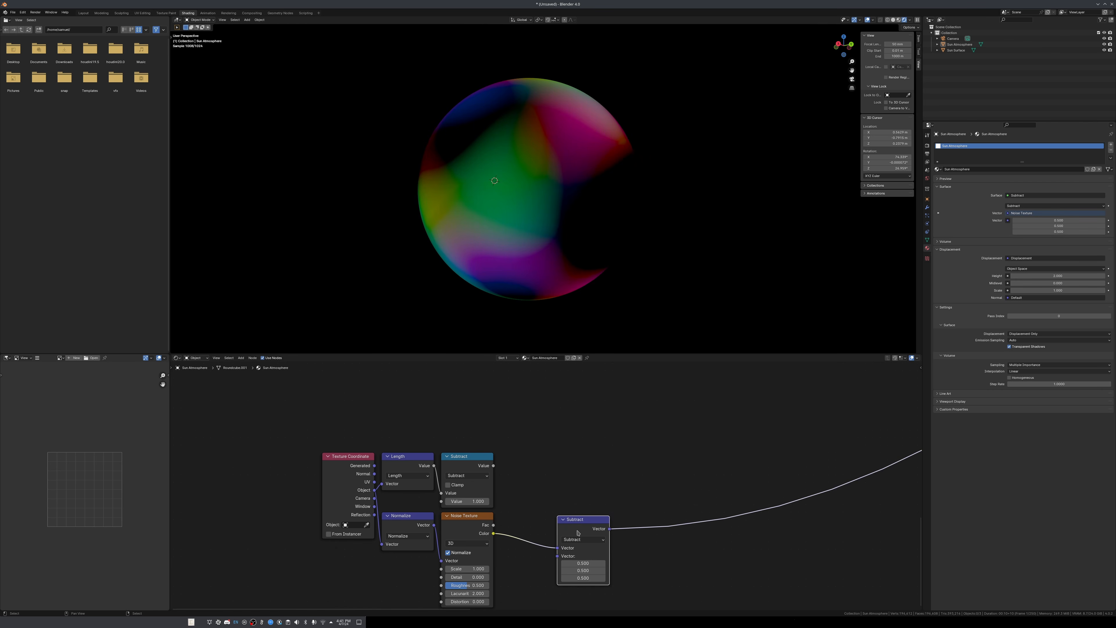
Place Subtract beside the Noise Texture, and insert a copy of it set to Multiply after it in the chain.
left_click_drag(578, 533, 523, 530)
key("shift+d")
left_click(639, 529)
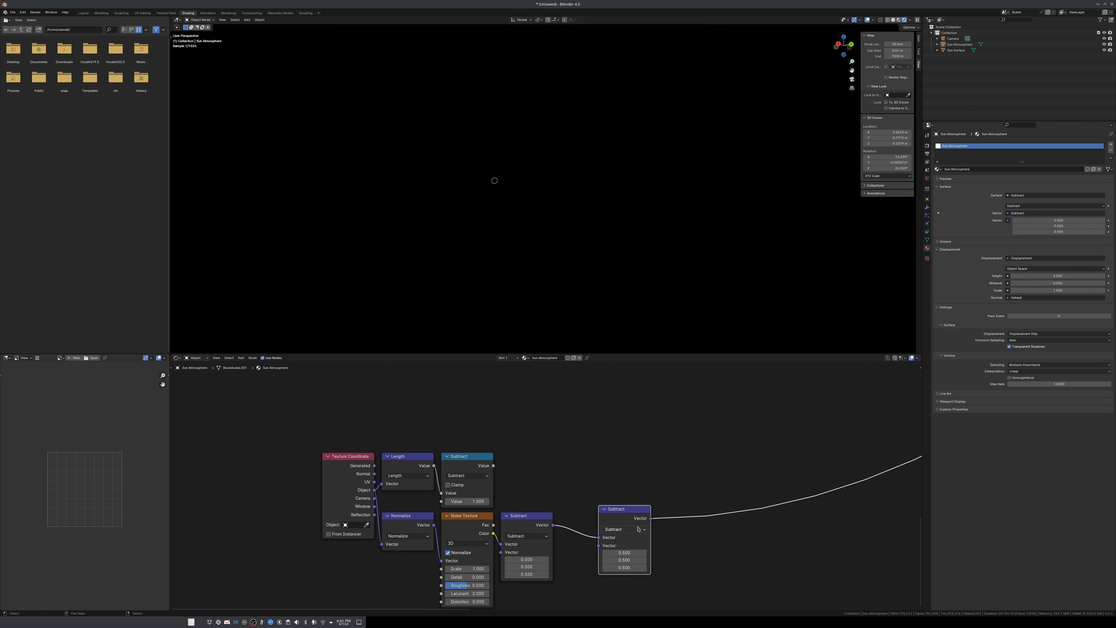
left_click(639, 530)
left_click(624, 425)
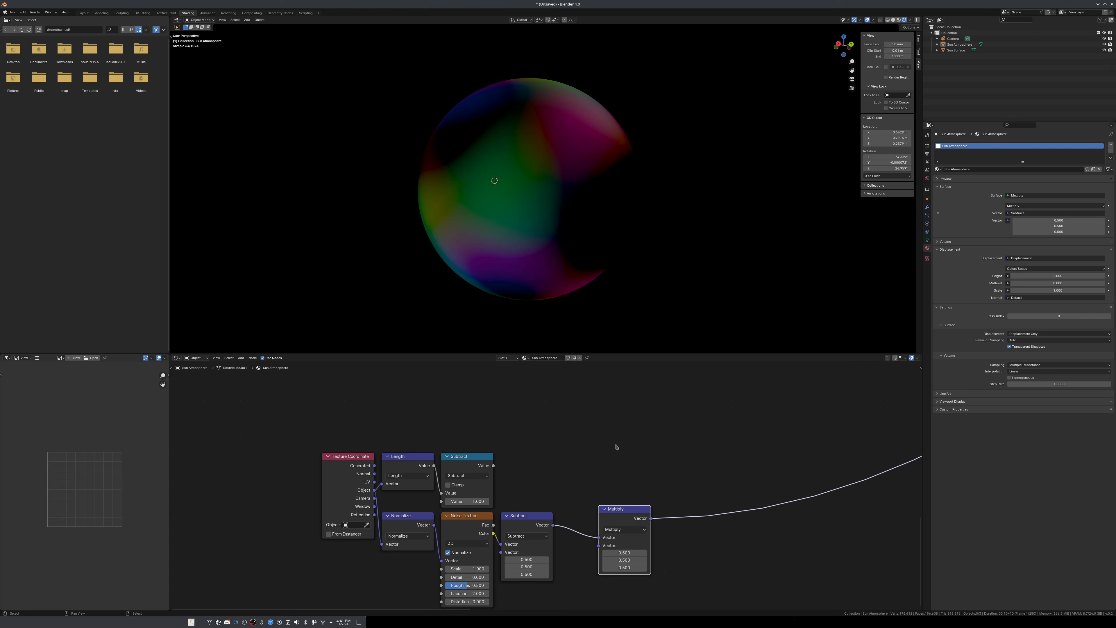
Set the Multiply vector to 1, 1, 0 and place the node directly beside Subtract.
left_click(629, 553)
type("1")
key("Return")
left_click(641, 561)
type("1")
key("Return")
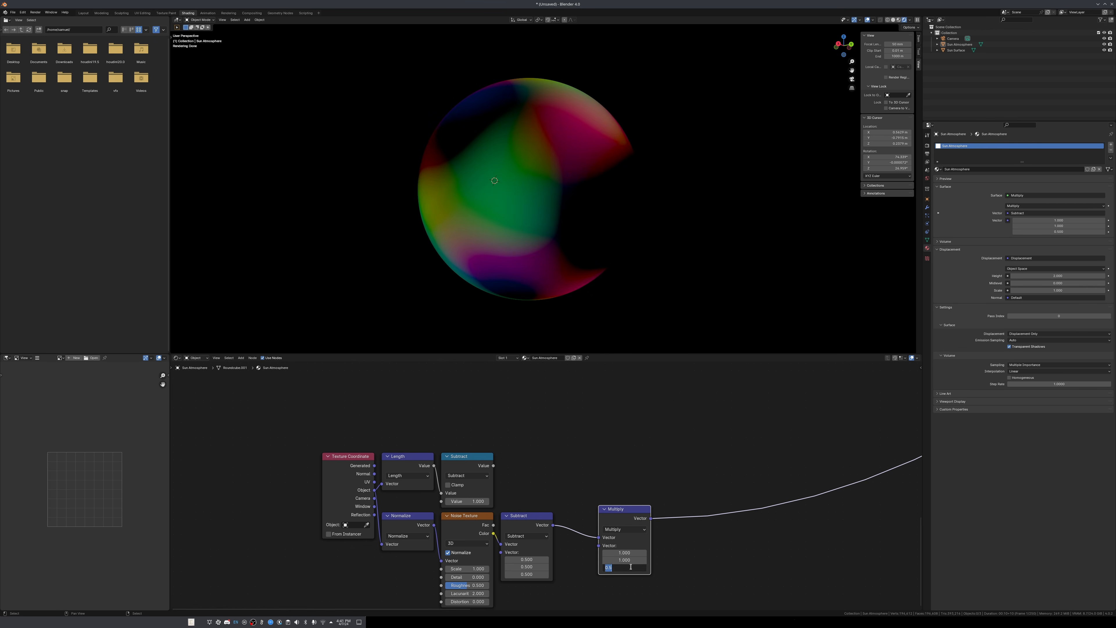
key("g")
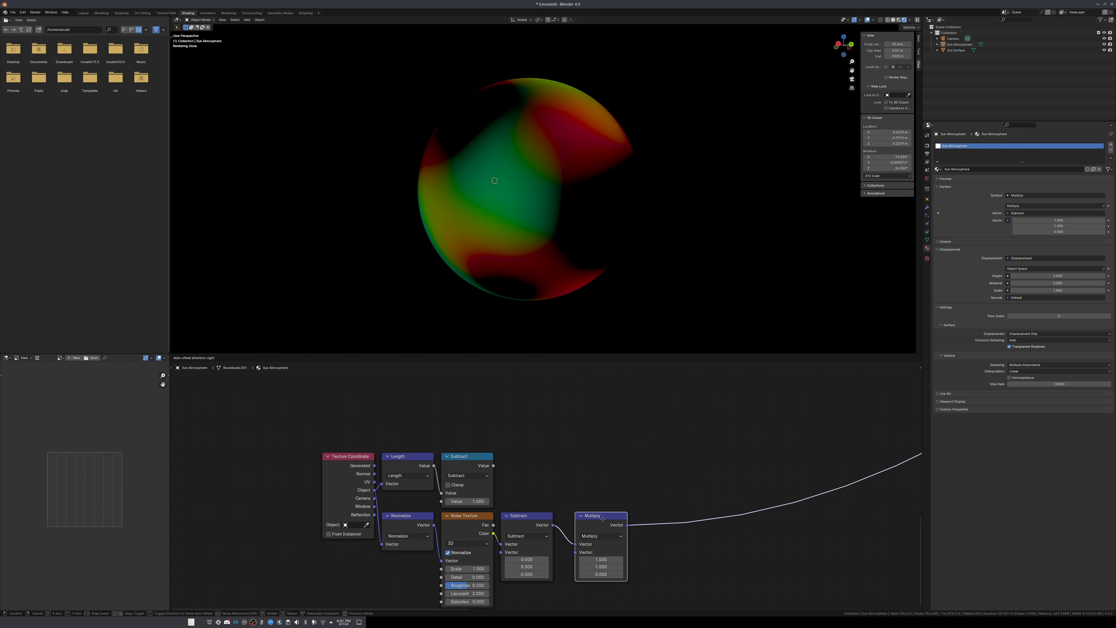
middle_click_drag(513, 281, 567, 282)
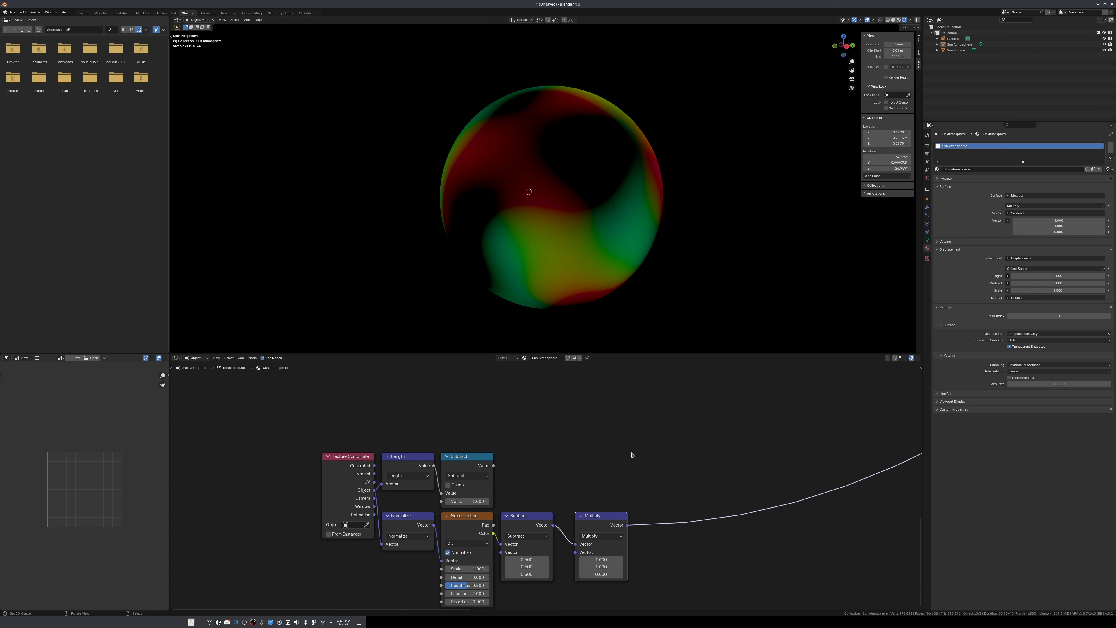
key("g")
left_click(594, 532)
Duplicate the Multiply node into the chain, change the copy to Normalize, and place it beside Multiply.
scroll(658, 521, "down", 3)
middle_click_drag(658, 521, 507, 531)
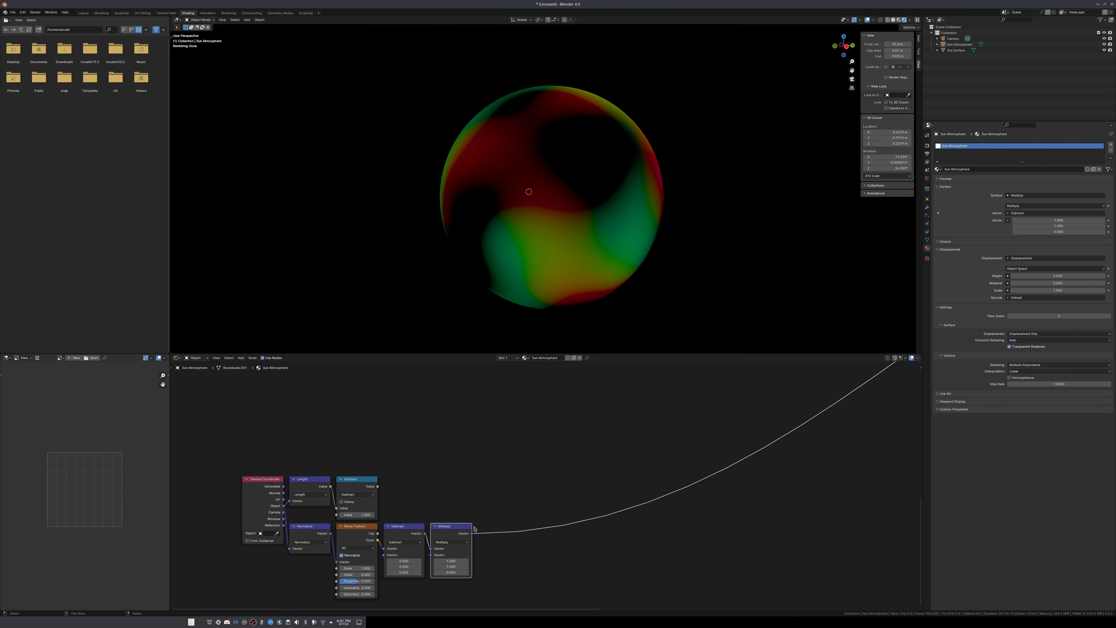
key("shift+d")
left_click(547, 517)
left_click(547, 532)
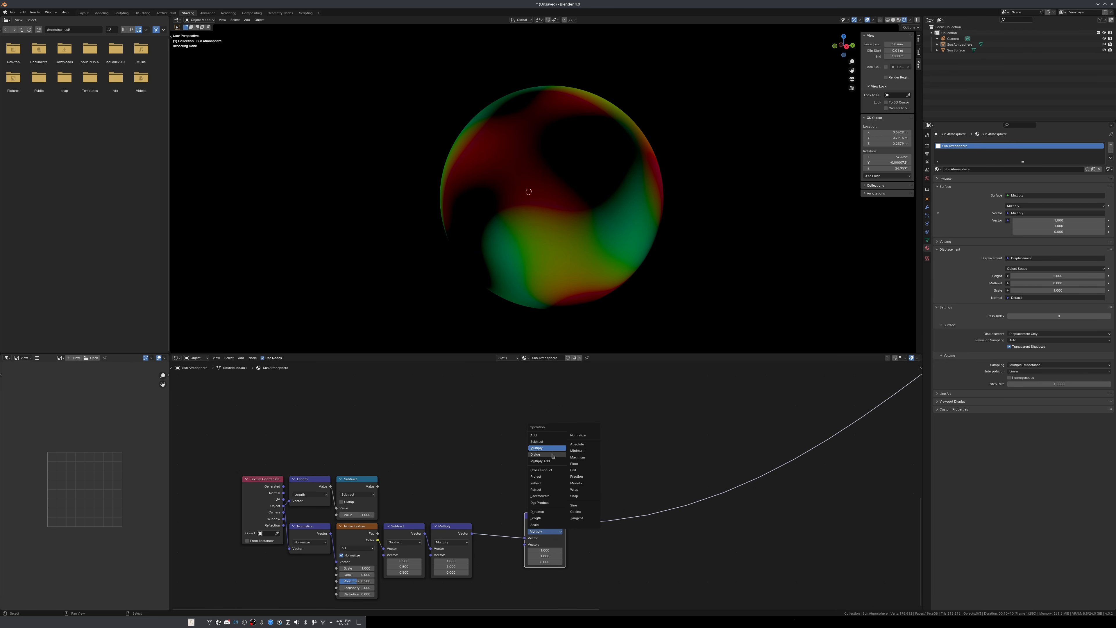
left_click(578, 436)
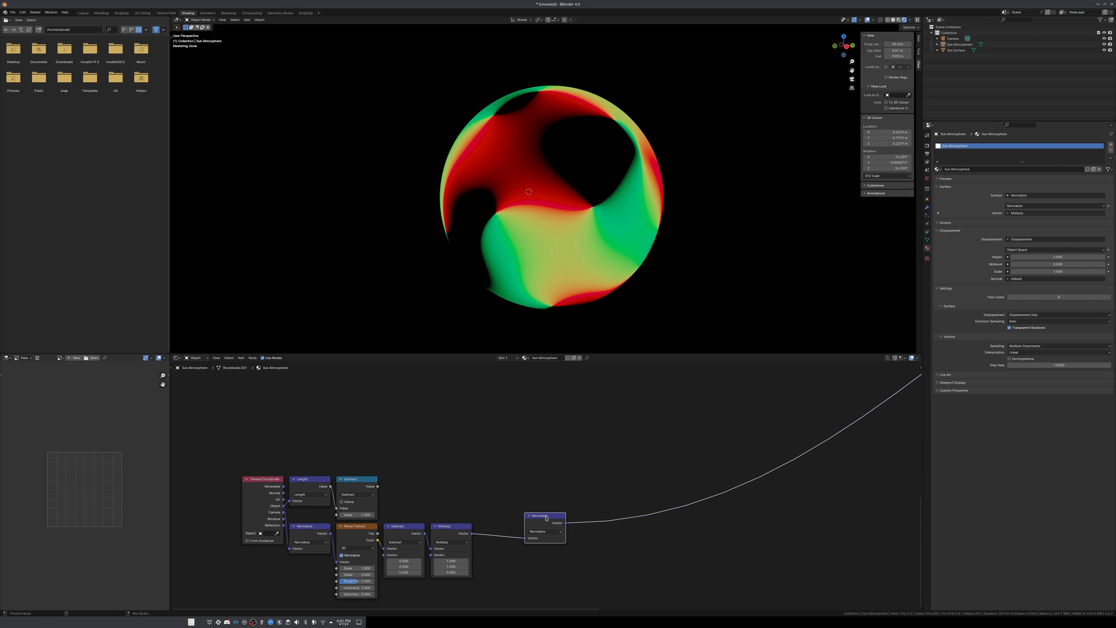
left_click_drag(546, 518, 496, 535)
Examine the normalized colour pattern and its convergence points on the Sun Atmosphere sphere, from close up and as a whole.
middle_click_drag(464, 289, 584, 174)
scroll(481, 283, "up", 6)
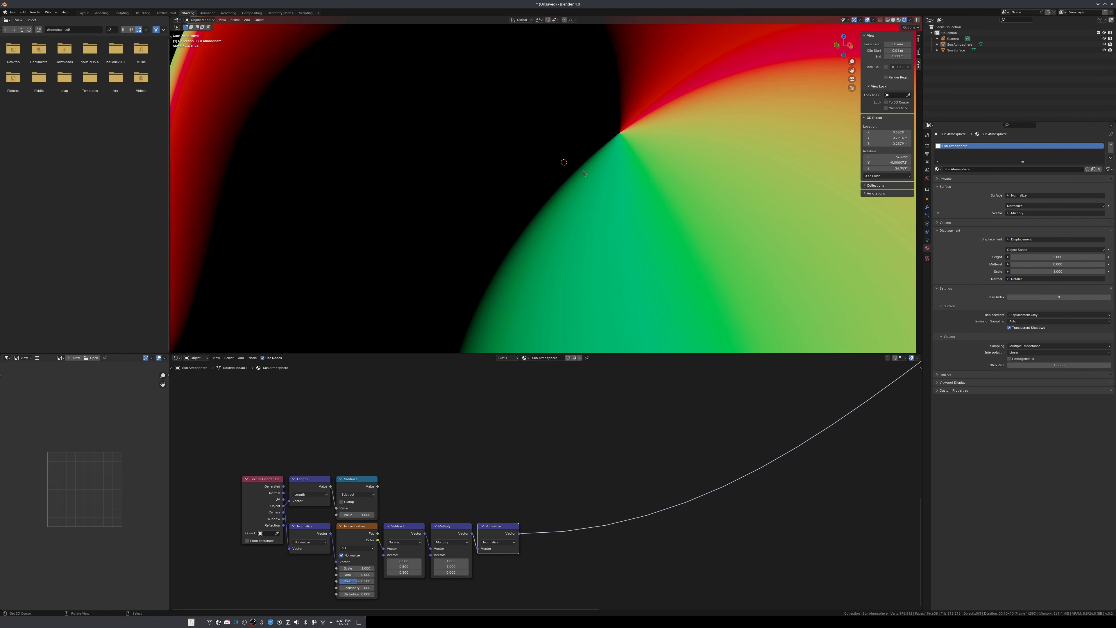
scroll(644, 123, "down", 5)
left_click_drag(623, 148, 702, 200)
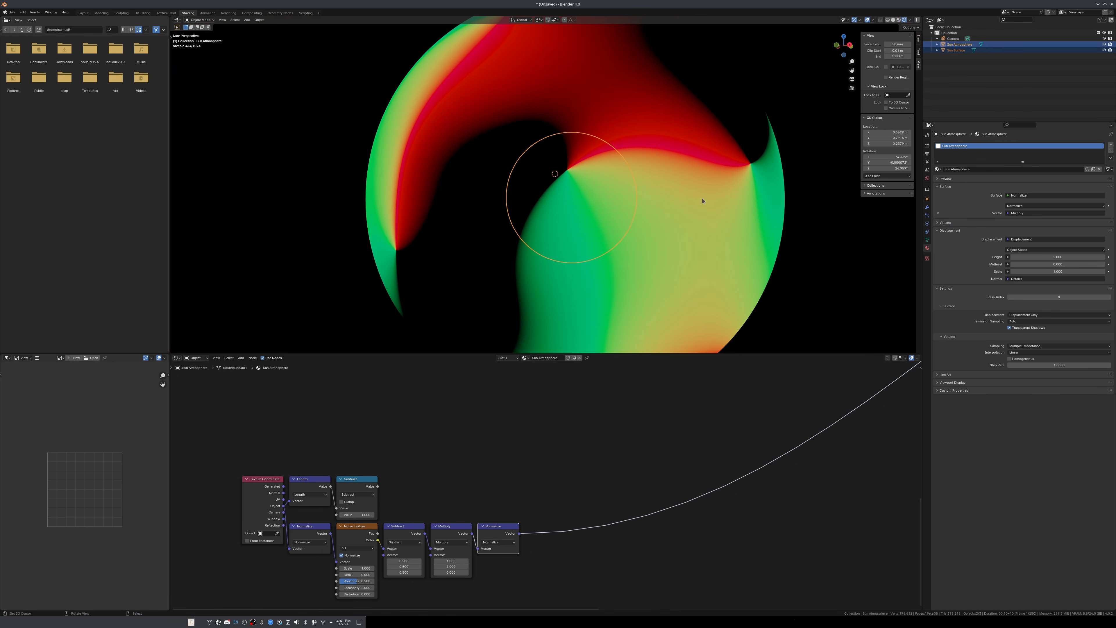
middle_click_drag(703, 202, 680, 245)
left_click(547, 205)
scroll(564, 203, "down", 5)
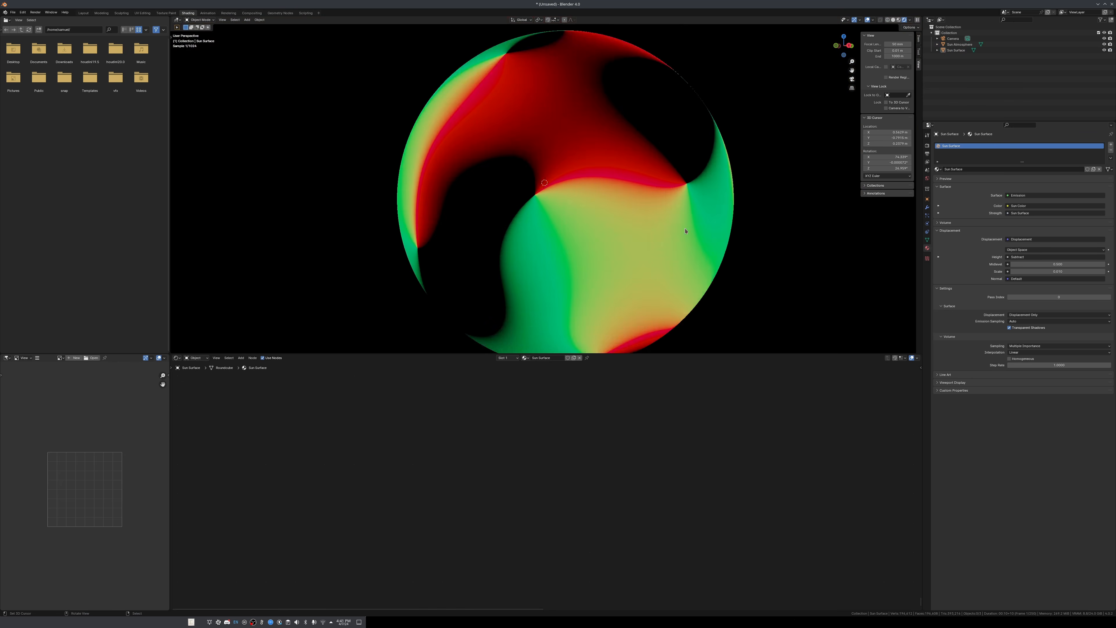
left_click(565, 204)
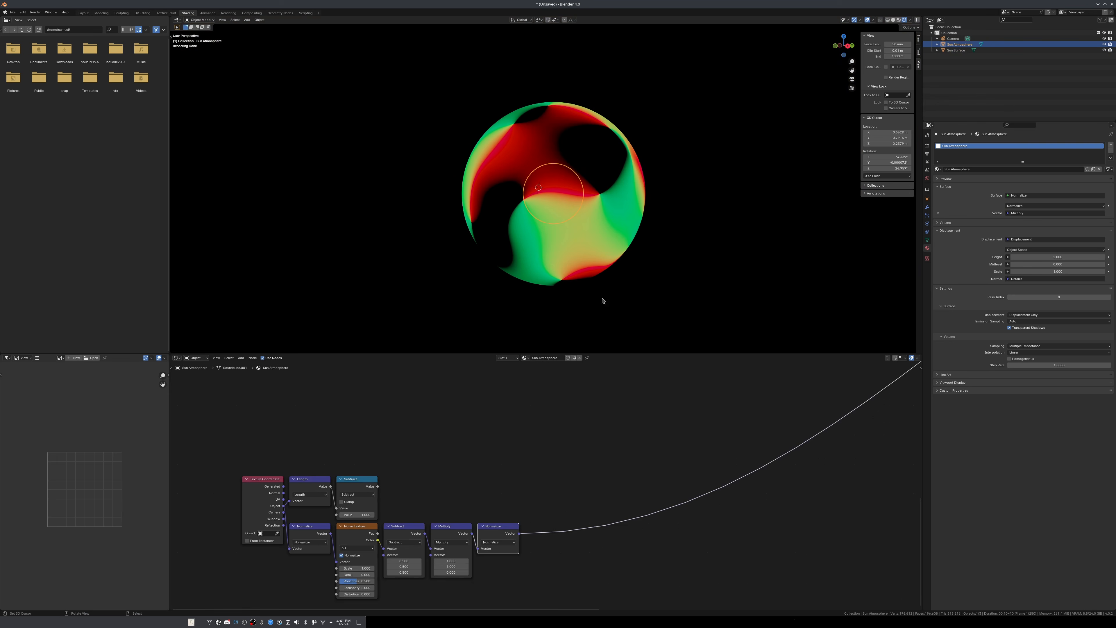
scroll(561, 531, "up", 2)
scroll(570, 386, "down", 1)
scroll(559, 263, "up", 2)
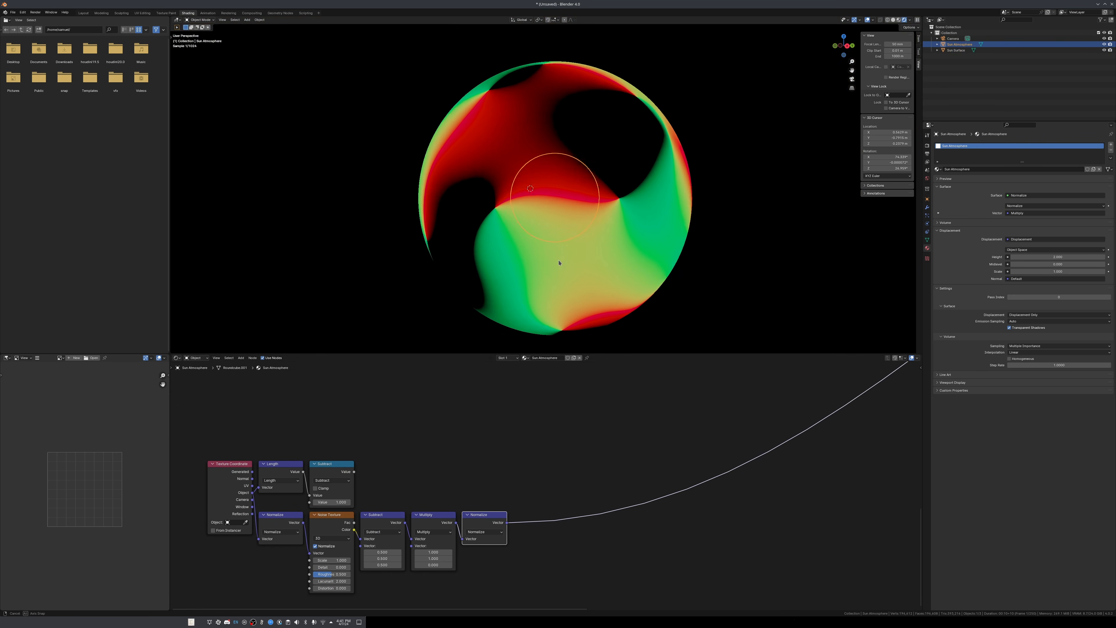
middle_click_drag(559, 263, 563, 266)
Spread the Multiply and Normalize nodes apart along the chain after Subtract.
left_click_drag(489, 520, 692, 514)
scroll(548, 510, "down", 3)
scroll(547, 519, "up", 2)
scroll(443, 524, "up", 1)
left_click_drag(440, 522, 567, 548)
middle_click_drag(567, 548, 573, 488)
scroll(560, 532, "down", 1)
middle_click_drag(614, 456, 506, 485)
Insert a Musgrave Texture after the Normalize node, fed by its Vector output, and preview its Height on the sphere.
key("shift+a")
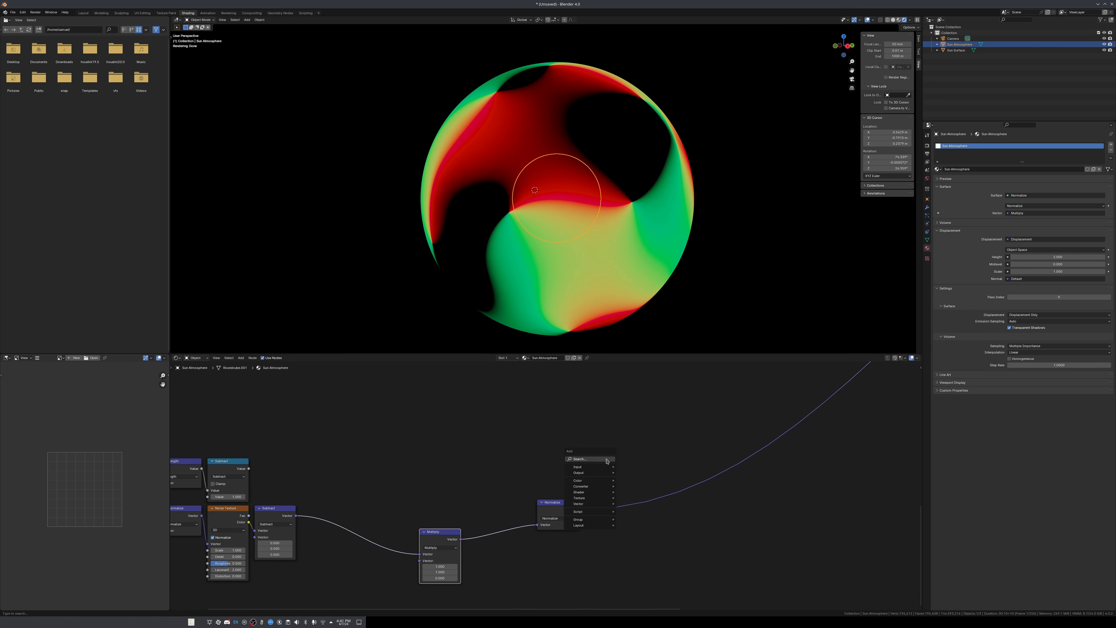
left_click(607, 459)
key("Escape")
key("shift+a")
left_click(455, 469)
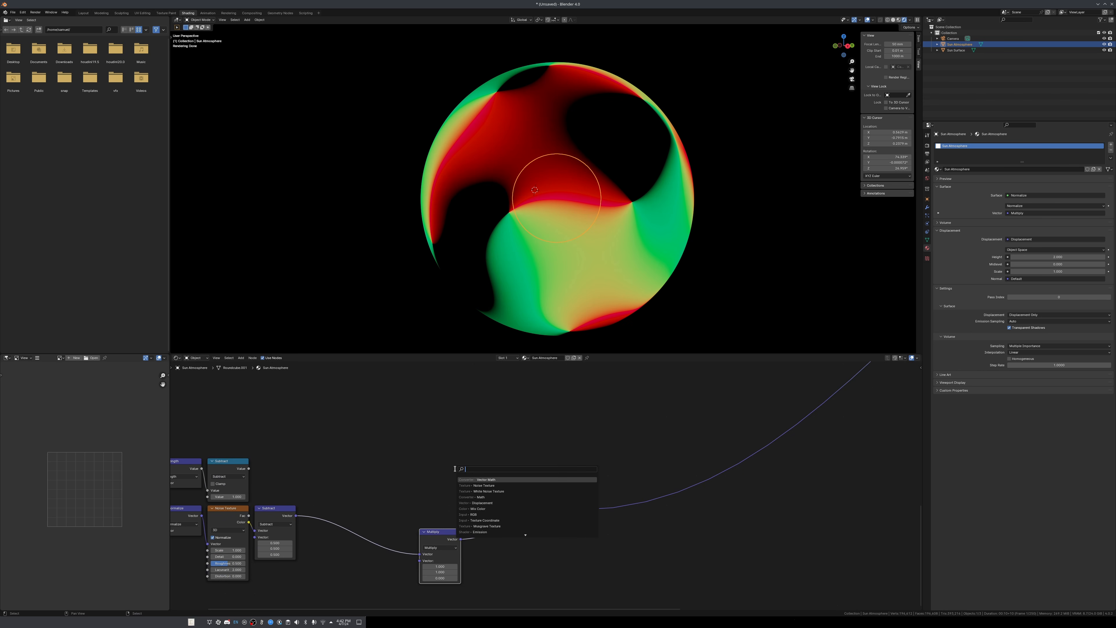
type("mus")
key("Return")
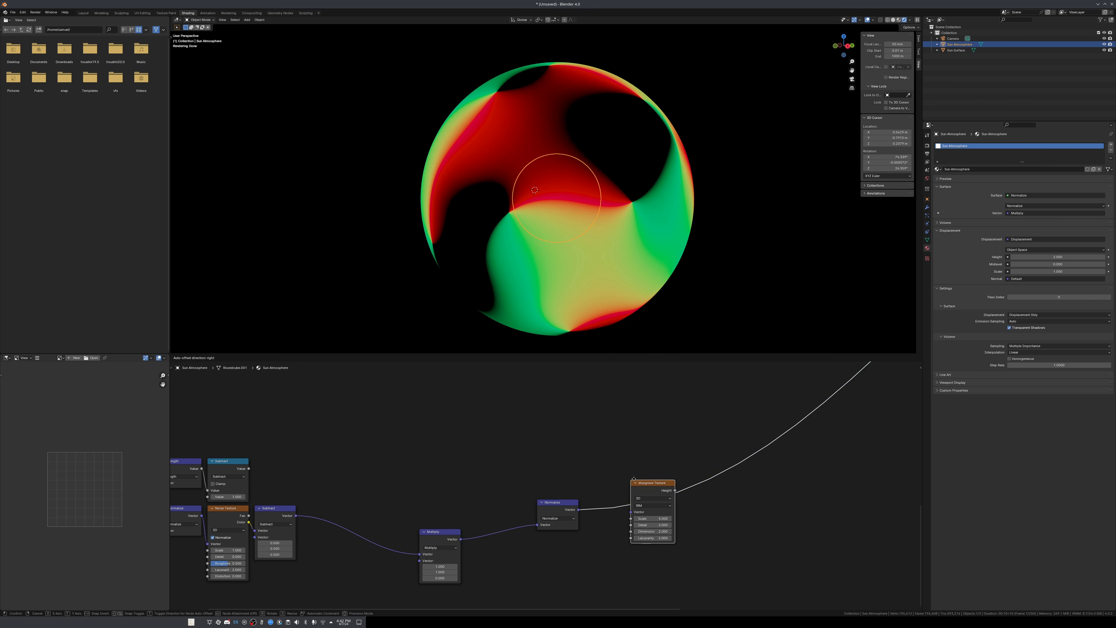
left_click(636, 479)
middle_click_drag(572, 198, 589, 313)
scroll(549, 515, "up", 2)
scroll(551, 524, "down", 1)
Place Multiply beside Subtract and the Musgrave Texture beside Normalize, leaving a gap between Multiply and Normalize.
left_click_drag(412, 545, 329, 507)
left_click_drag(578, 519, 416, 519)
middle_click_drag(362, 499, 448, 457)
scroll(448, 457, "up", 1)
left_click(440, 511)
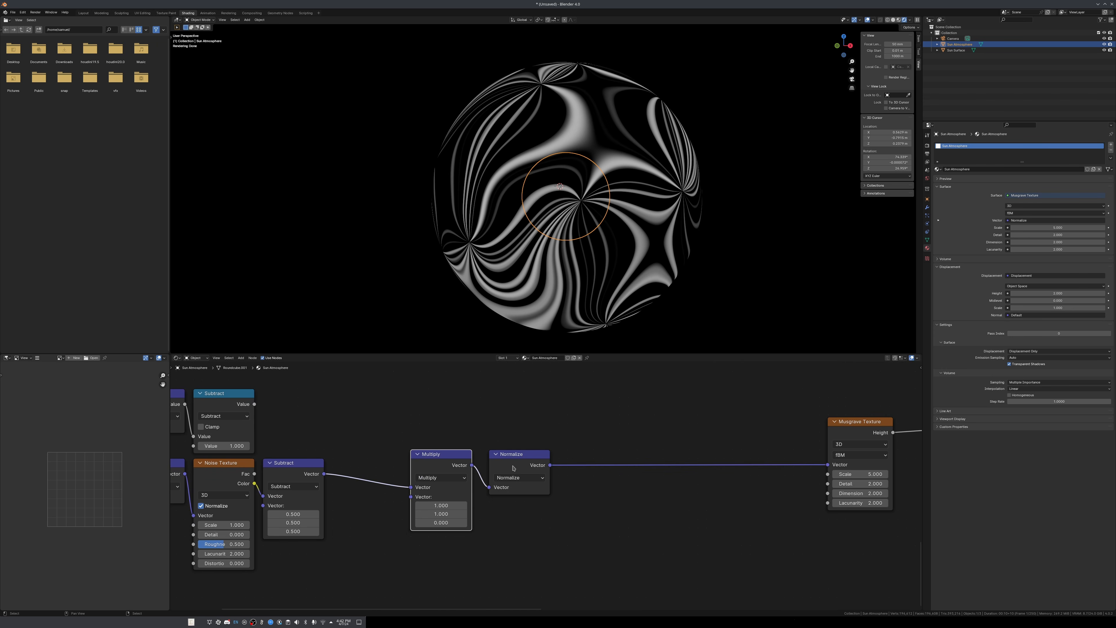
left_click_drag(467, 465, 397, 474)
left_click_drag(358, 471, 351, 469)
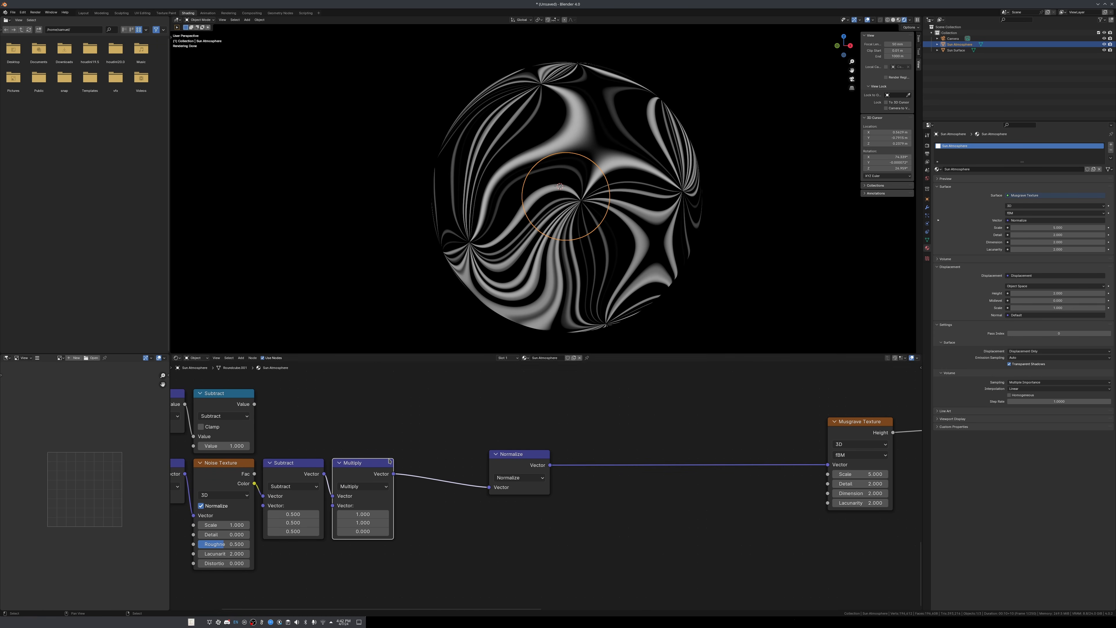
middle_click_drag(576, 242, 566, 244)
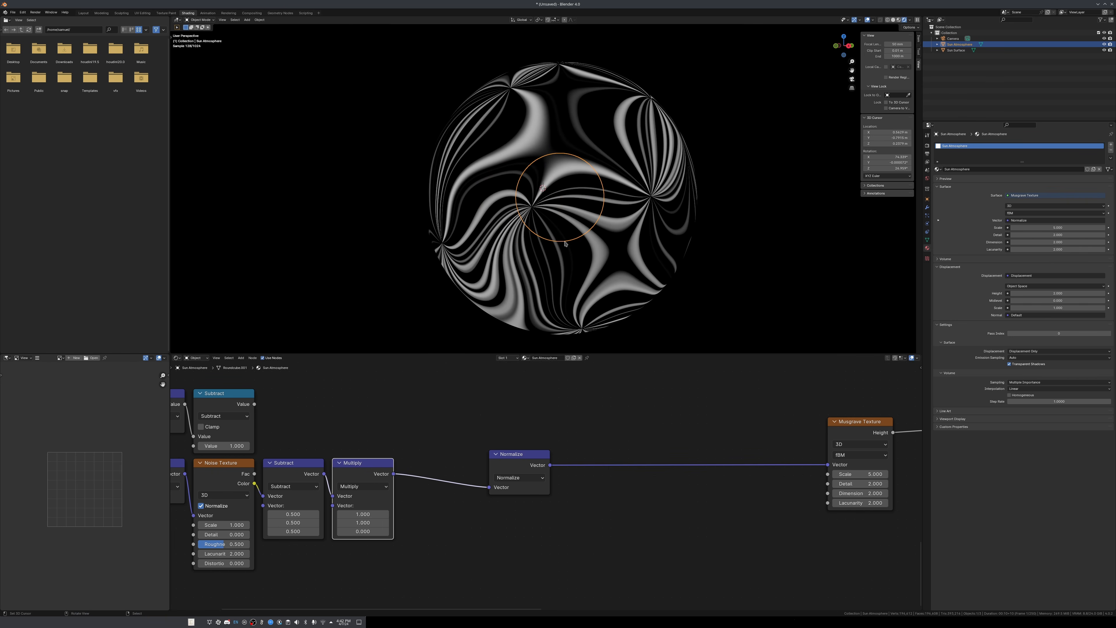
left_click_drag(864, 427, 612, 462)
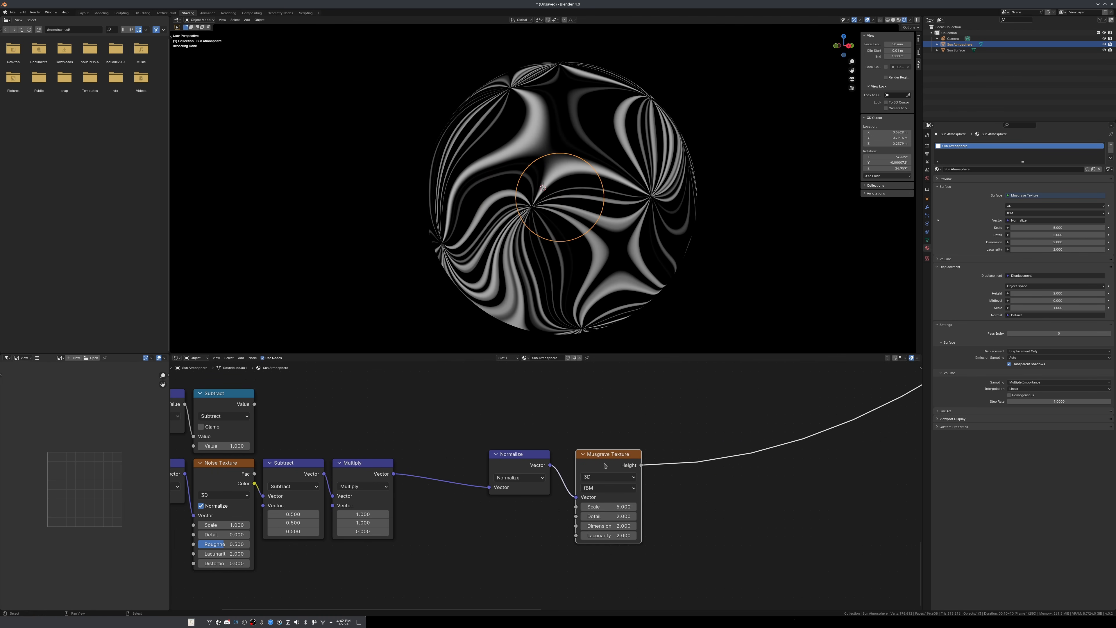
Move the Normalize and Musgrave Texture nodes up close behind the vector Multiply node.
left_click_drag(451, 419, 632, 484)
left_click_drag(511, 465, 433, 475)
left_click(466, 410)
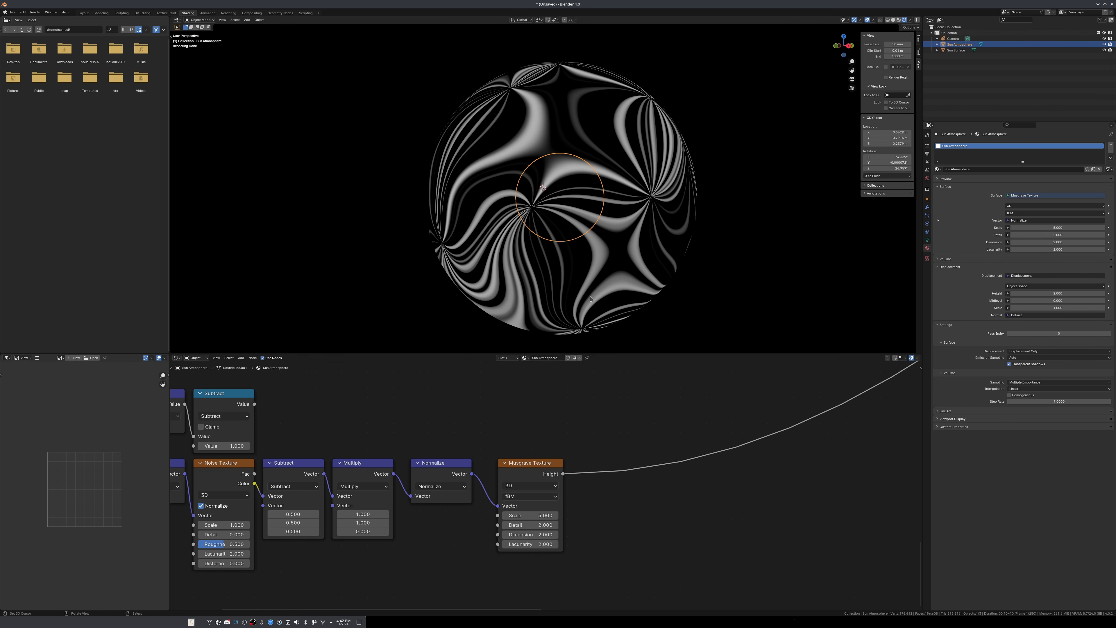
middle_click_drag(590, 299, 561, 113)
scroll(570, 294, "up", 1)
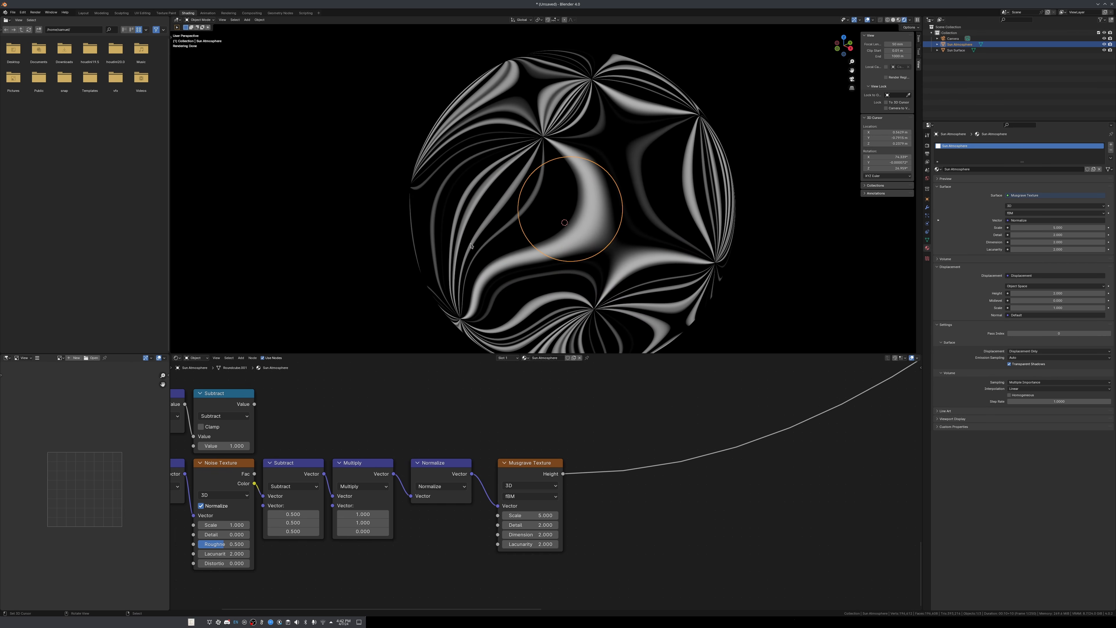
middle_click_drag(610, 248, 547, 273)
scroll(600, 256, "down", 4)
scroll(546, 274, "up", 1)
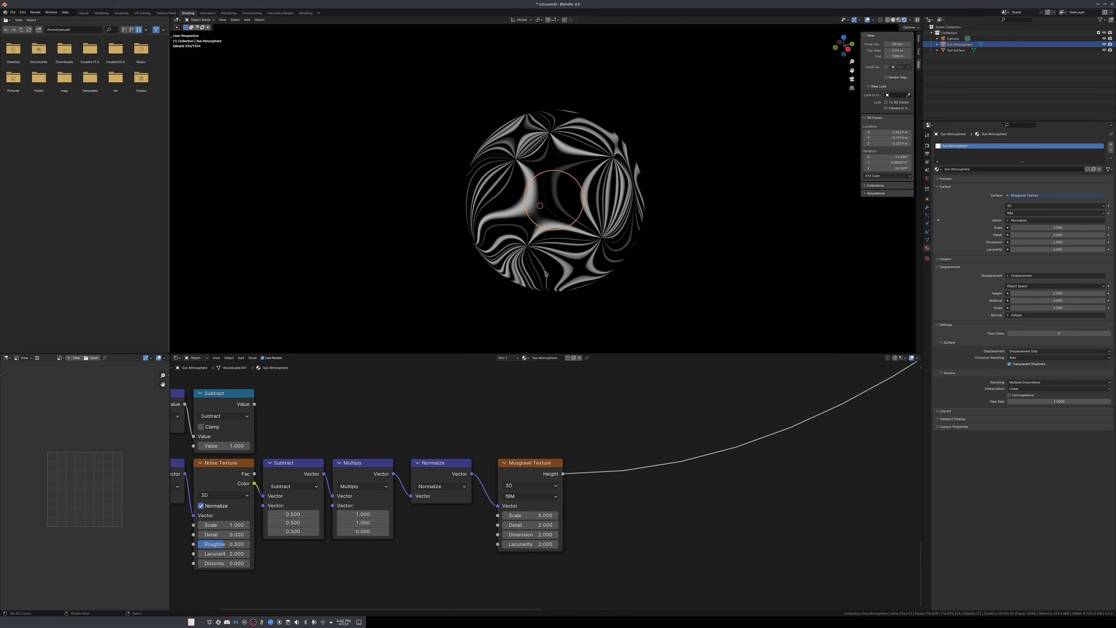
left_click_drag(531, 463, 515, 468)
left_click_drag(397, 419, 433, 474)
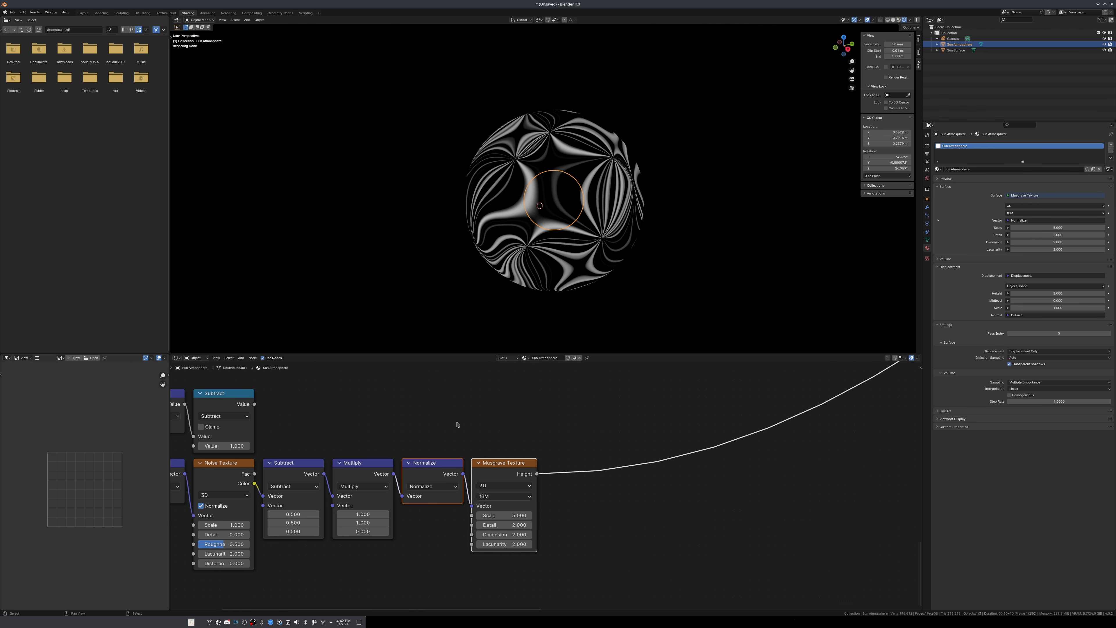
left_click(465, 413)
Set the Musgrave Texture type to Multifractal, with Detail 15 and Dimension 0.
left_click(506, 469)
scroll(604, 420, "down", 2)
scroll(605, 420, "up", 1)
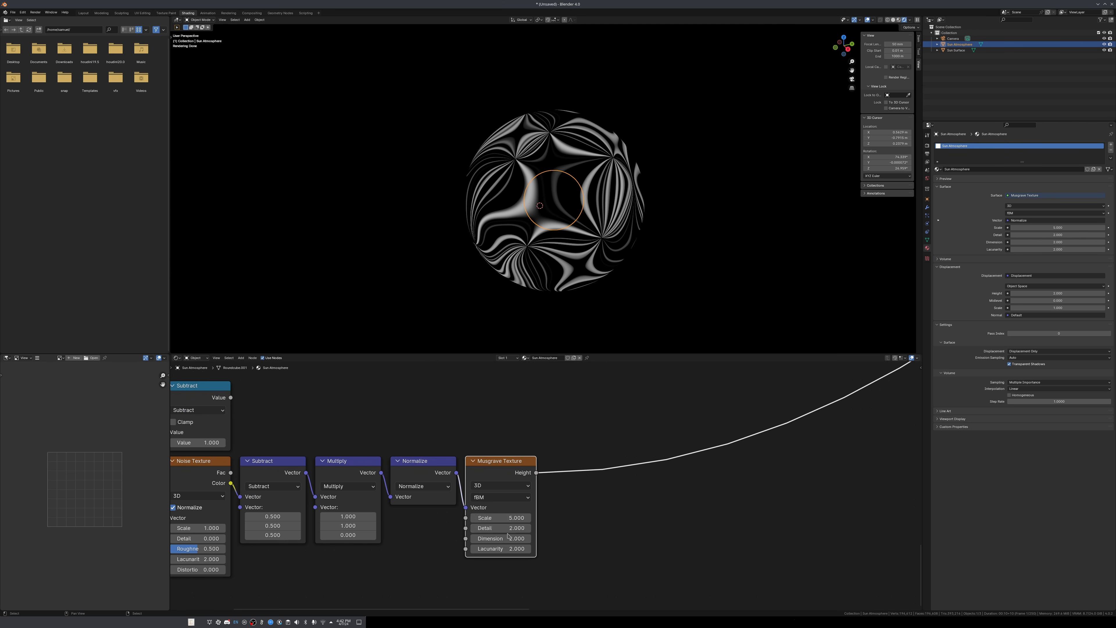
left_click(500, 497)
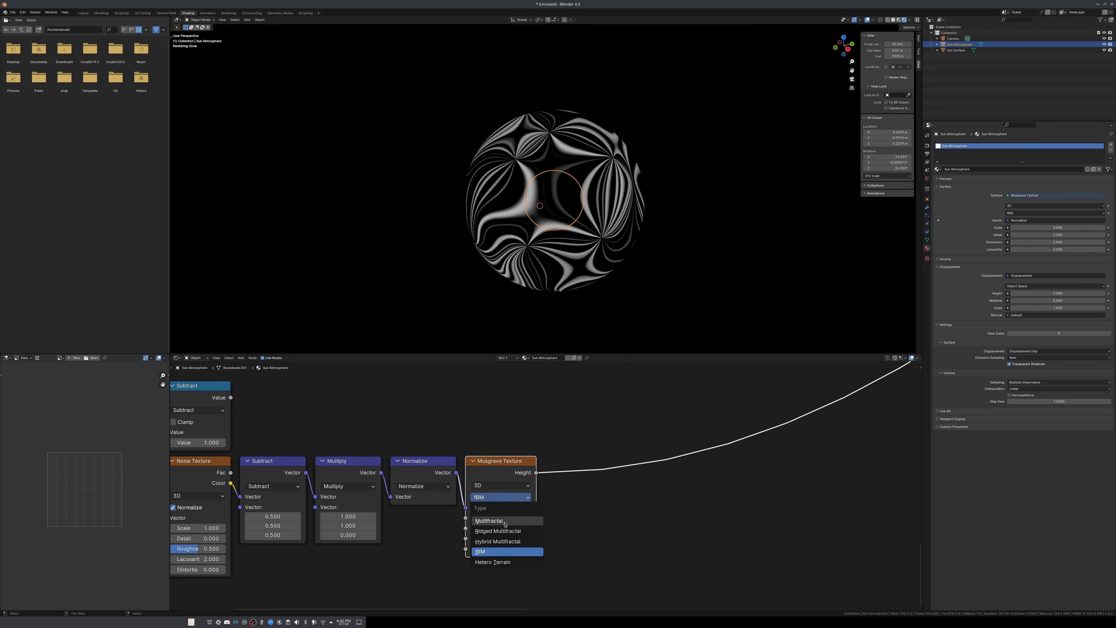
left_click(495, 502)
mouse_move(501, 528)
left_mouse_down()
mouse_move(485, 527)
mouse_move(499, 539)
mouse_move(470, 539)
left_mouse_up()
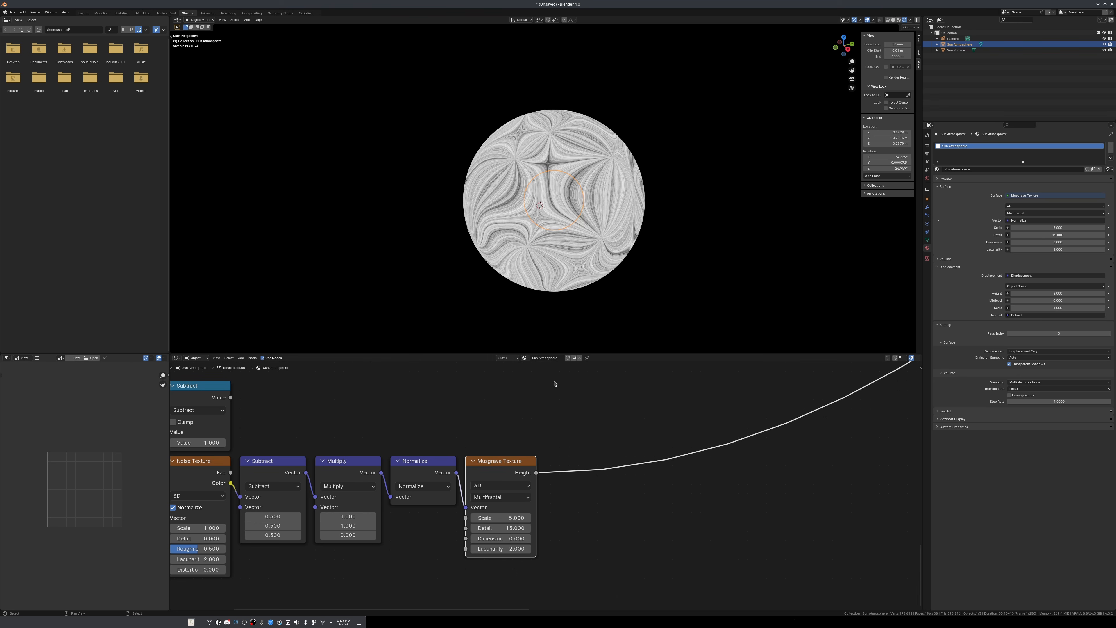
Make room after the vector Subtract node by moving Normalize and Musgrave Texture further along the chain and the vector Multiply node below it.
scroll(545, 483, "down", 3)
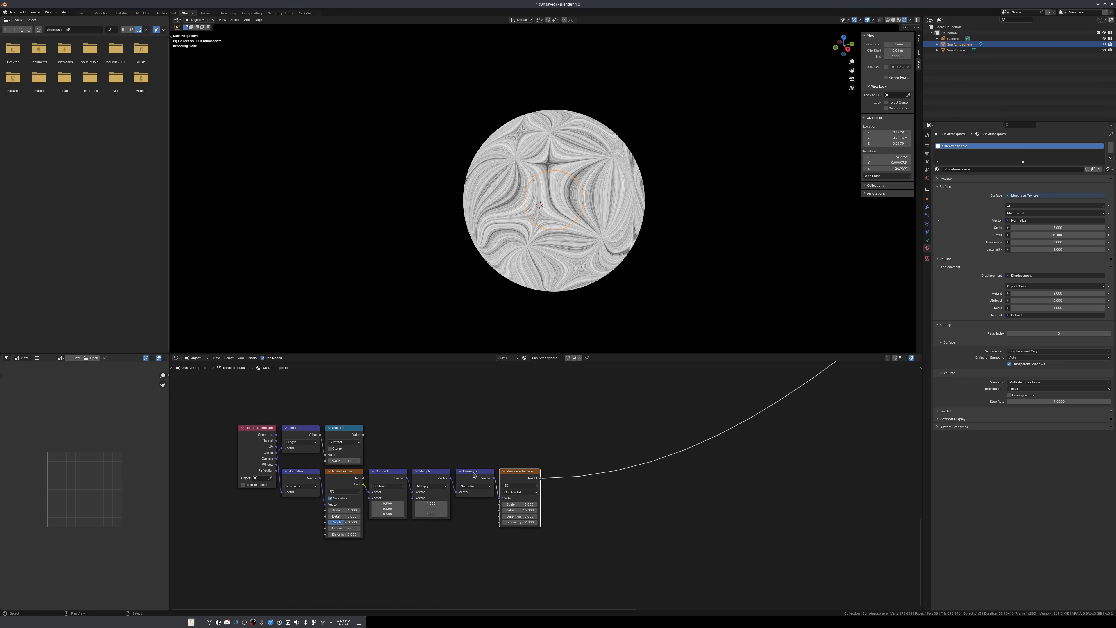
left_click_drag(475, 475, 665, 501)
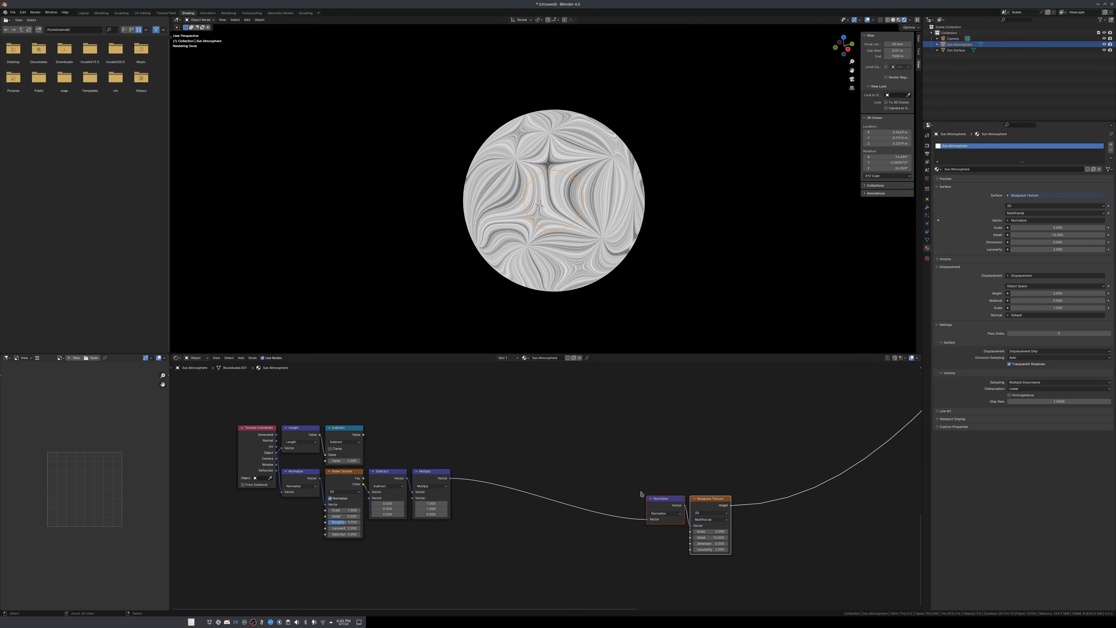
left_click(435, 479)
scroll(431, 496, "up", 1)
left_click_drag(409, 474, 427, 562)
Add a Separate XYZ node in the gap after the vector Subtract node.
key("shift+a")
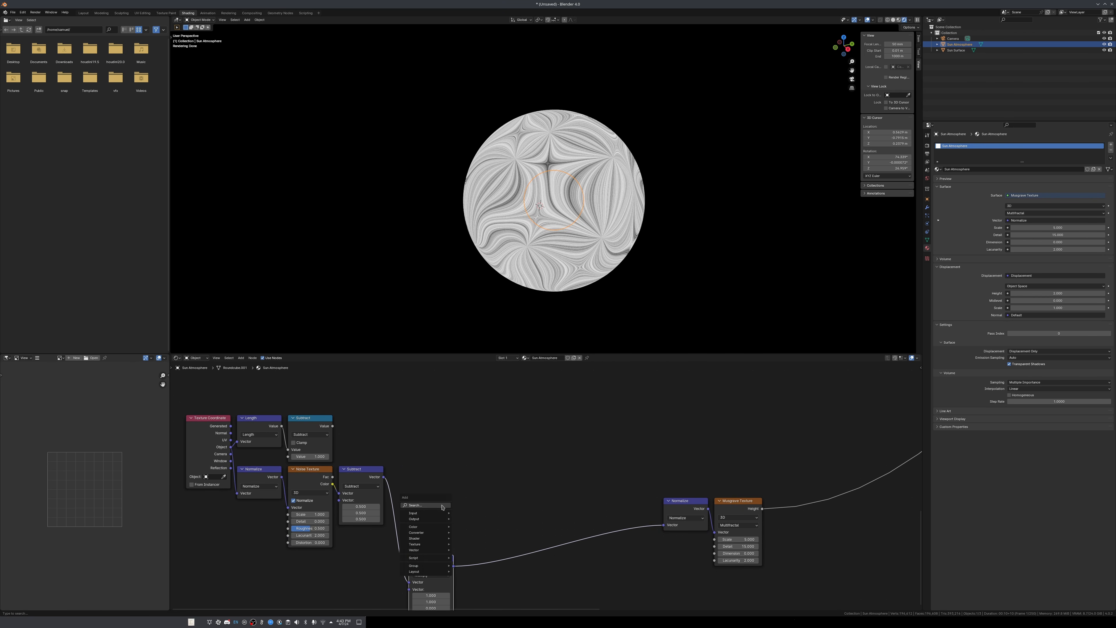
left_click(442, 506)
type("s")
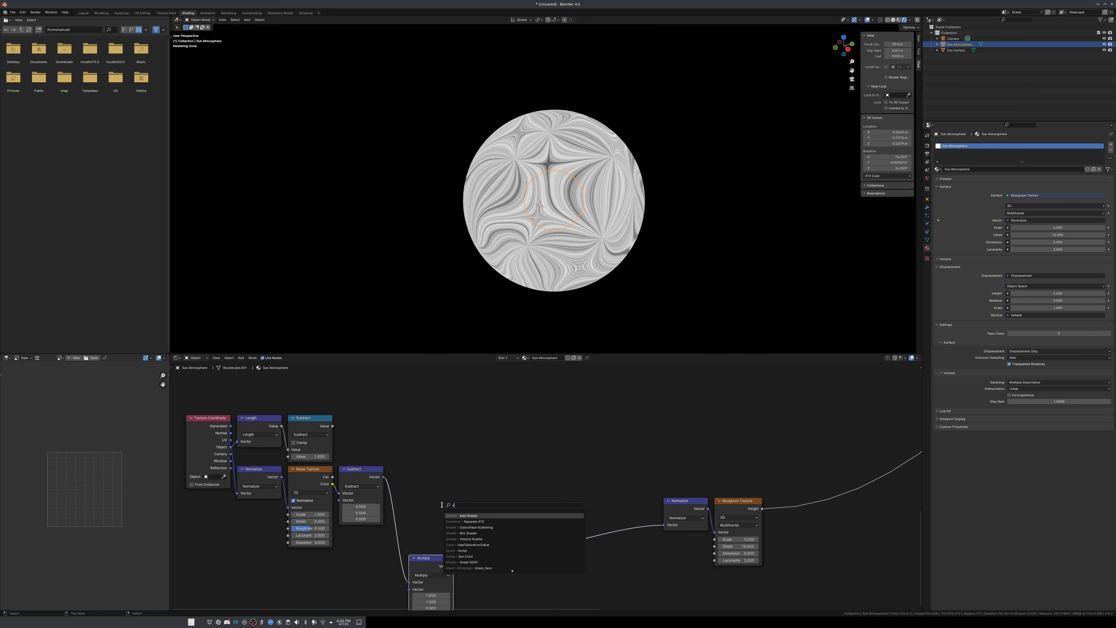
type("ep")
key("Return")
left_click(436, 466)
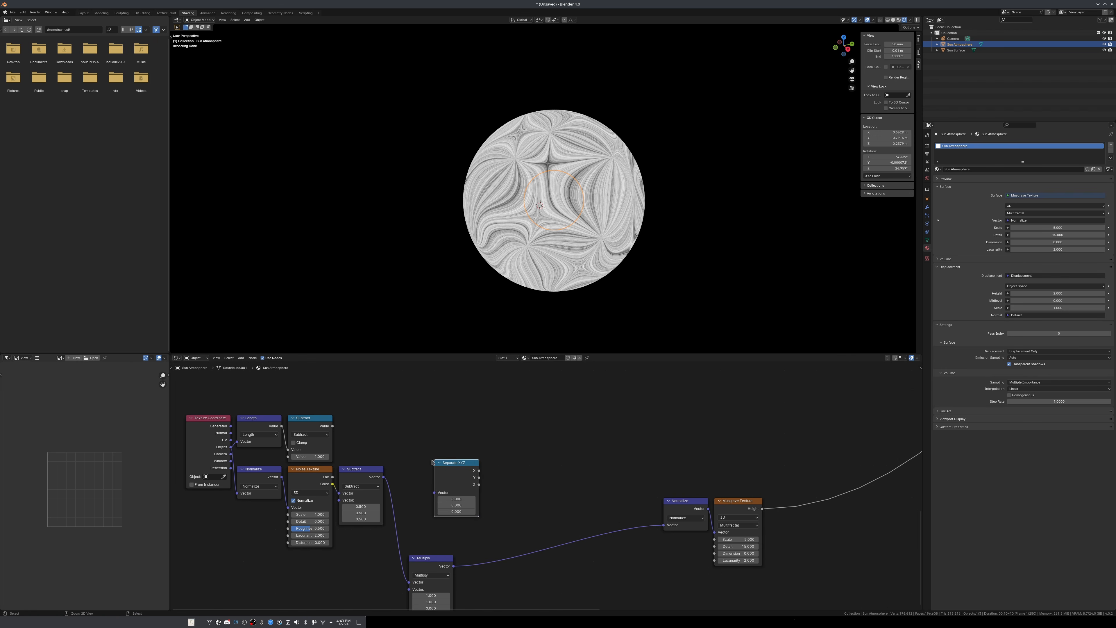
Add a Combine XYZ node after the Separate XYZ node.
key("shift+a")
left_click(479, 474)
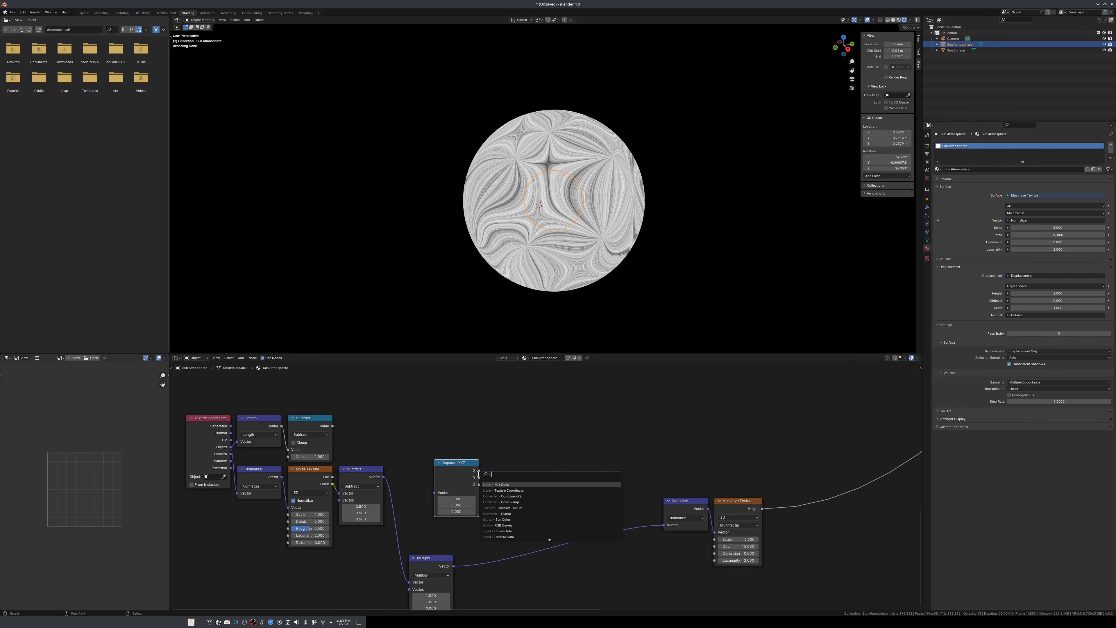
key("Return")
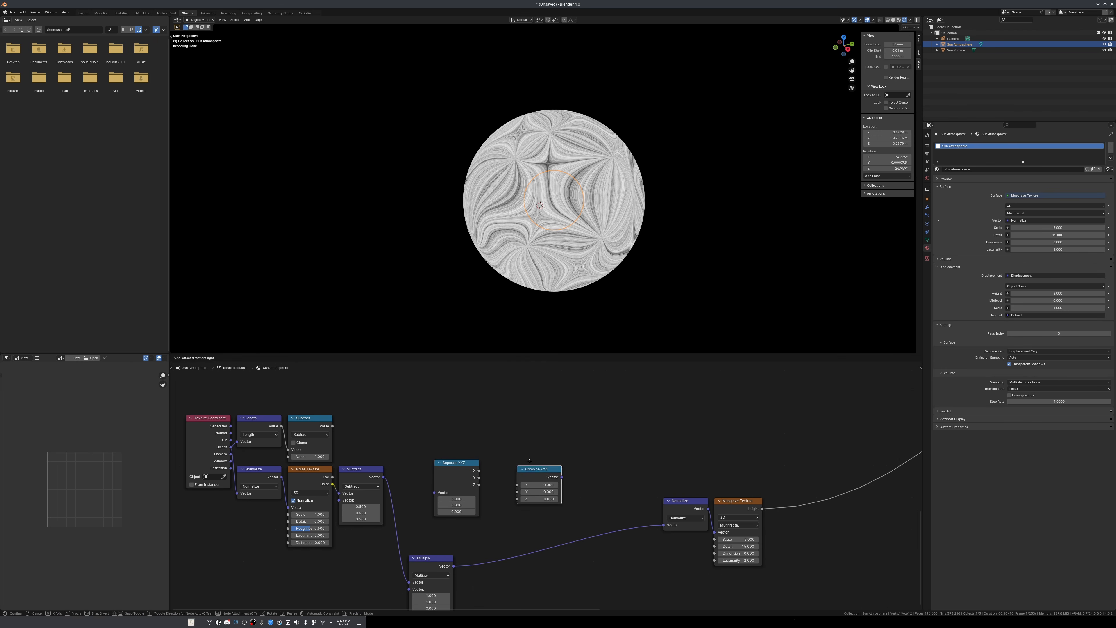
left_click(567, 475)
Connect the vector Subtract output to Separate XYZ, and link its X and Y outputs to the matching Combine XYZ inputs.
scroll(567, 484, "up", 1)
left_click_drag(324, 474, 394, 495)
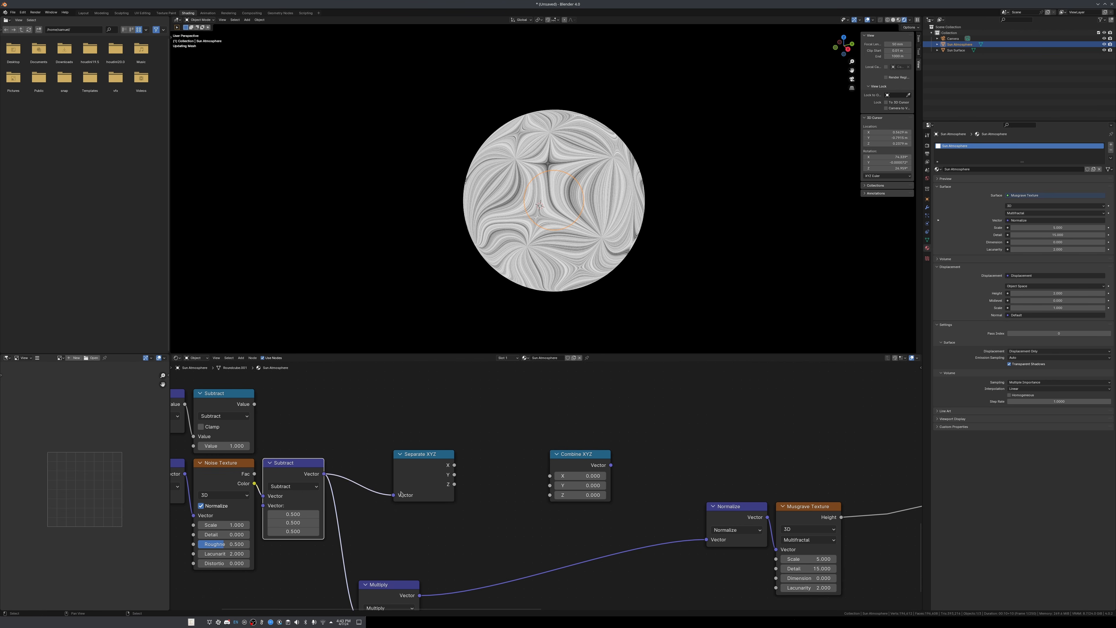
left_click_drag(454, 465, 550, 485)
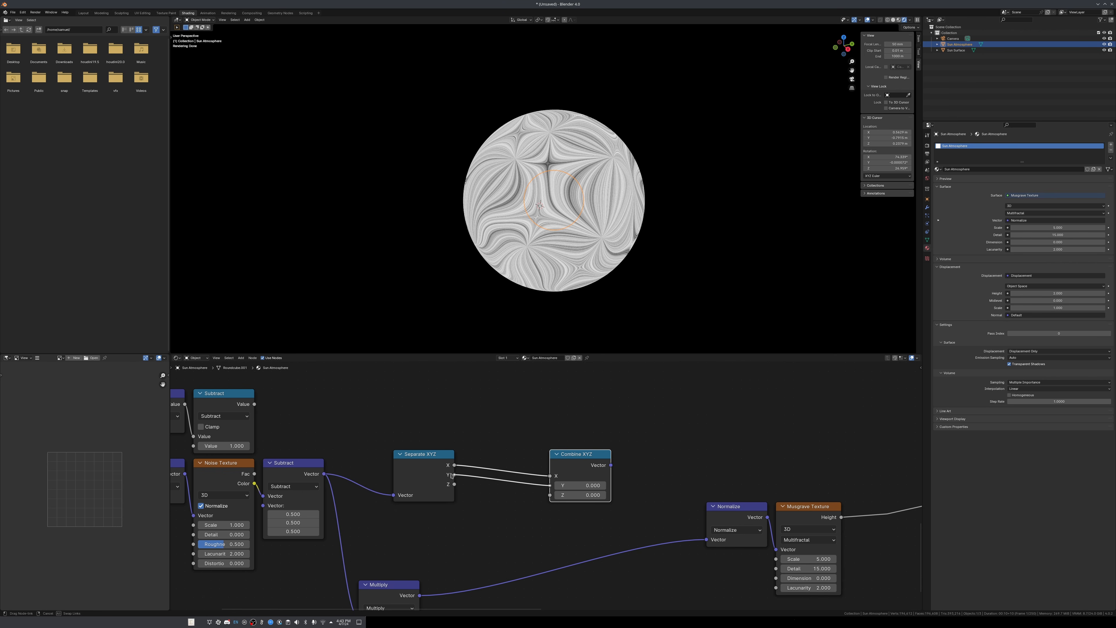
Feed the math Subtract value into Combine XYZ's Z through a duplicated math node set to Multiply, placed beside Subtract.
scroll(561, 488, "down", 1)
left_click_drag(296, 416, 550, 494)
key("shift+d")
left_click(353, 413)
left_click(357, 424)
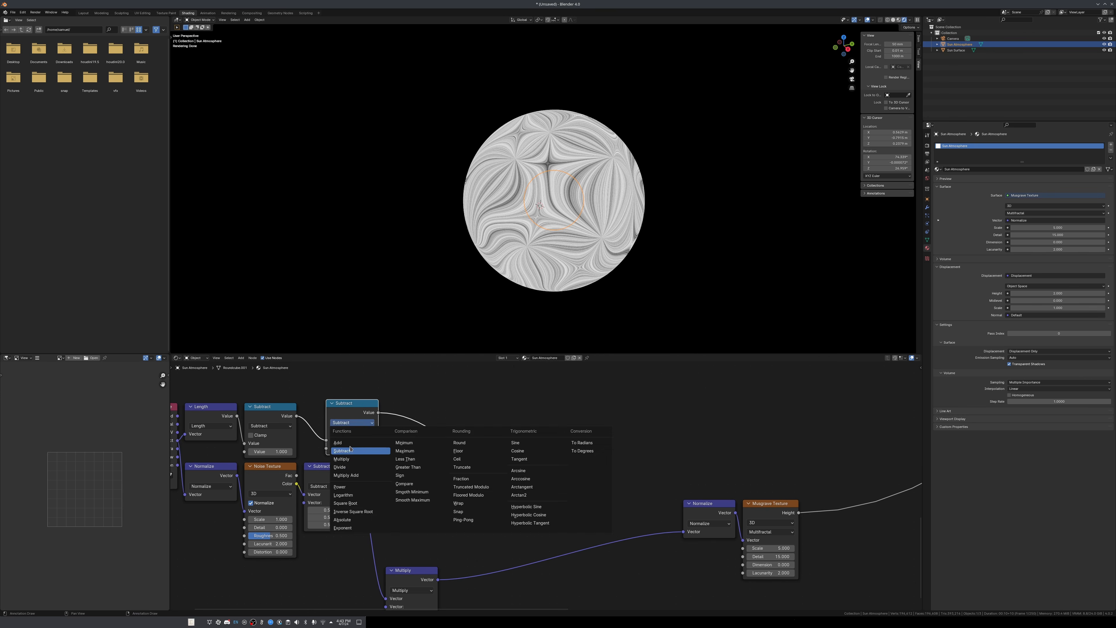
left_click(357, 459)
left_click_drag(344, 414, 322, 416)
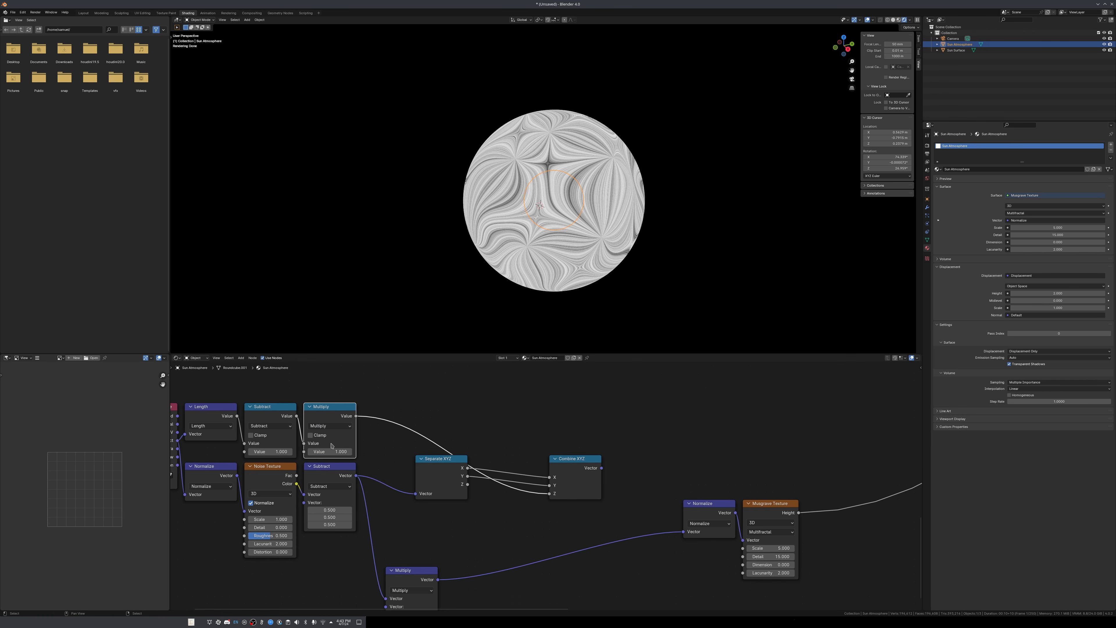
Connect the Combine XYZ vector to the Normalize node and move Normalize and Musgrave Texture next to Combine XYZ.
scroll(568, 524, "down", 7)
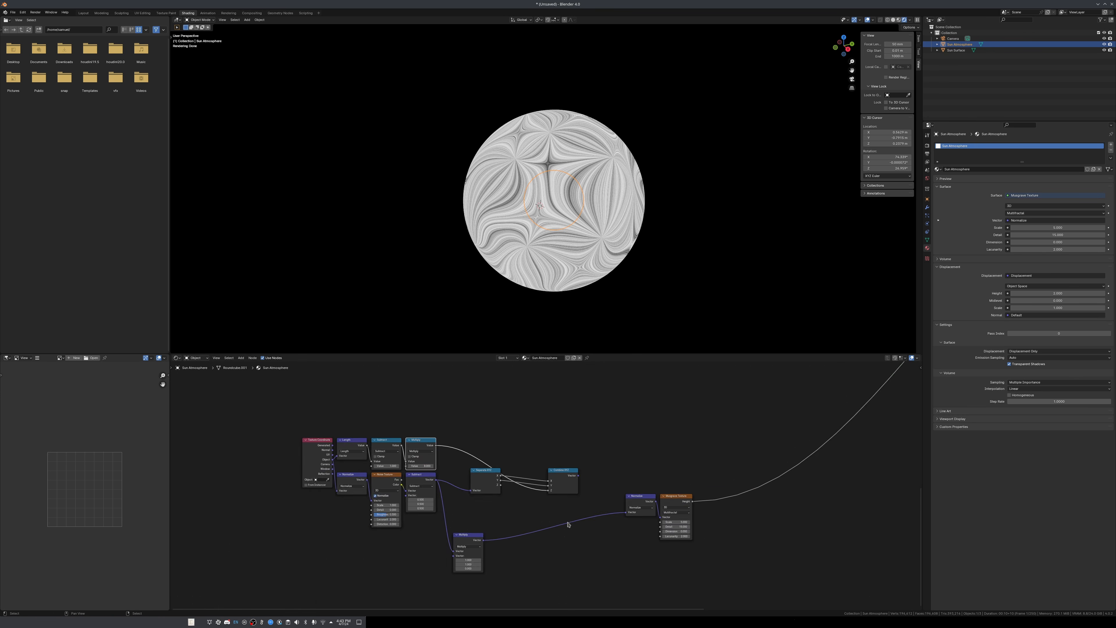
middle_click_drag(589, 501, 490, 511)
scroll(507, 491, "up", 4)
left_click_drag(469, 485, 533, 534)
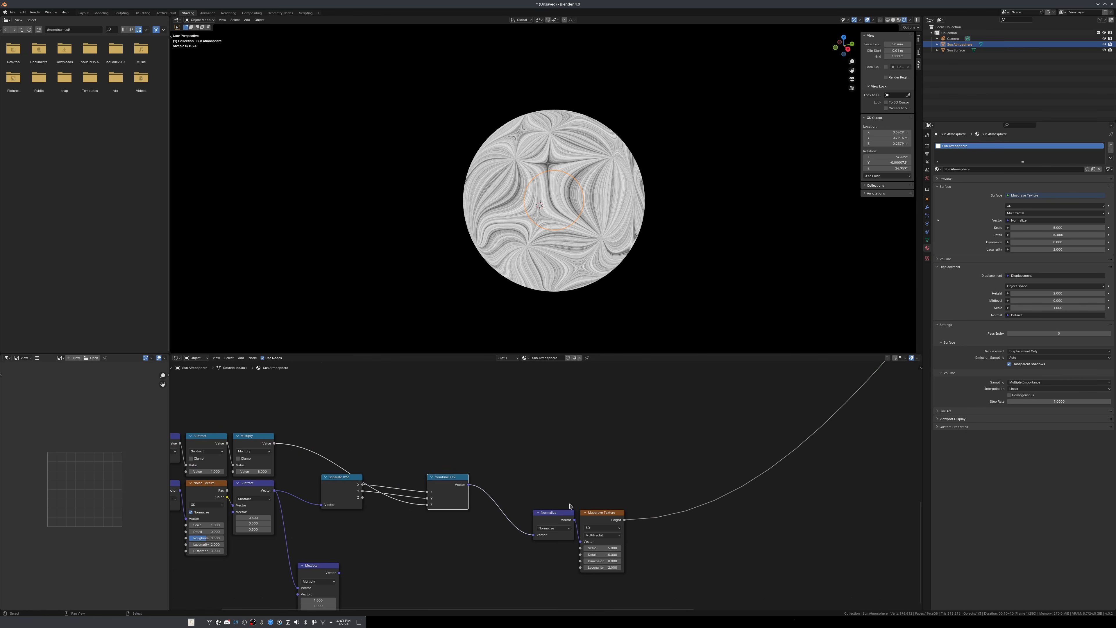
key("g")
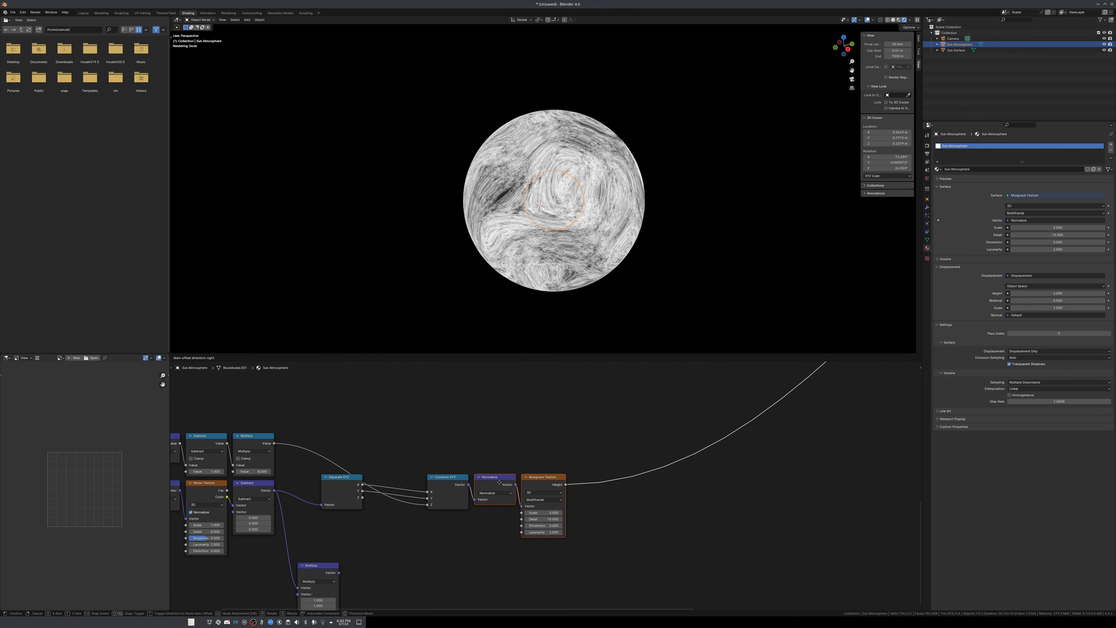
left_click(522, 491)
Move the Musgrave Texture link on the Material Output node from the Surface input to the Volume input.
scroll(554, 486, "down", 6)
middle_click_drag(626, 465, 563, 512)
middle_click_drag(698, 413, 484, 548)
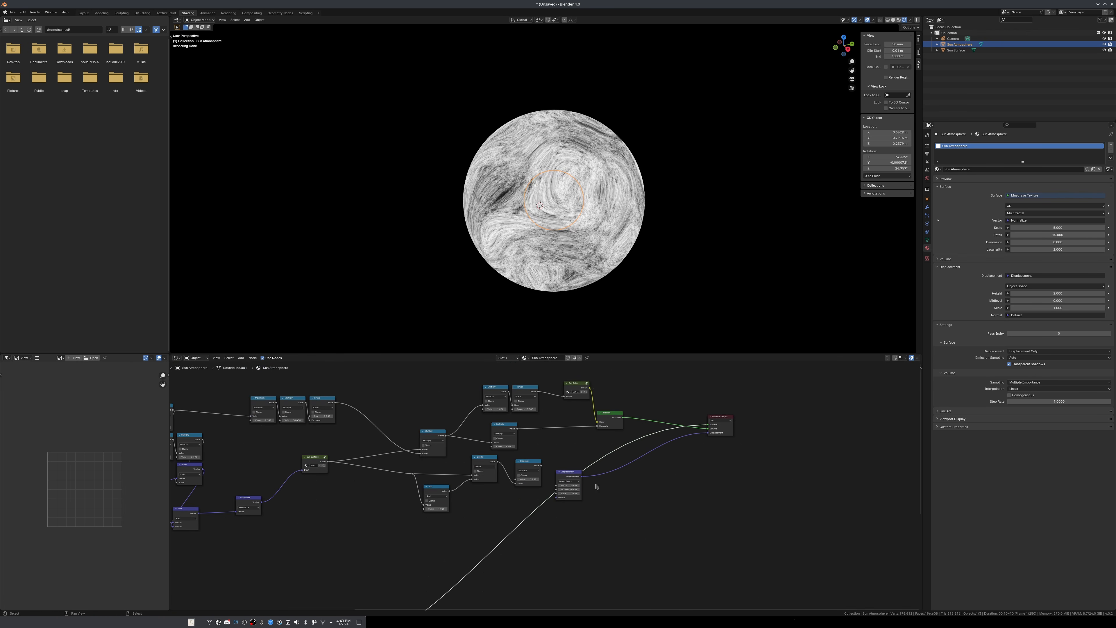
scroll(597, 486, "down", 2)
left_click_drag(685, 433, 685, 437)
scroll(573, 246, "up", 3)
scroll(452, 511, "up", 5)
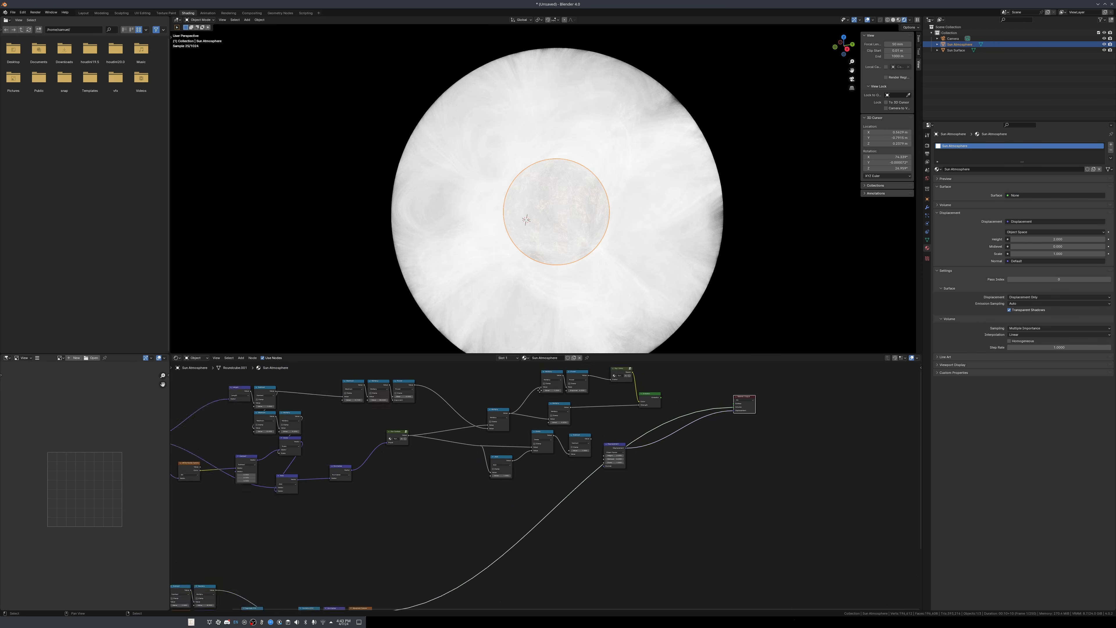
Insert a Math node set to Multiply directly after the Musgrave Texture node.
key("shift+a")
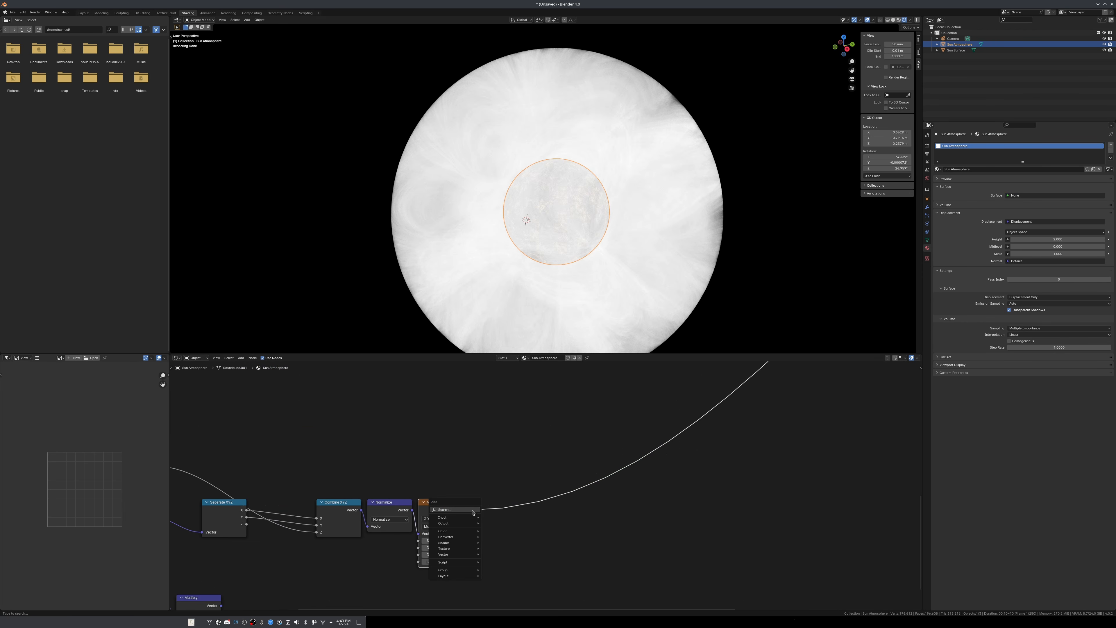
left_click(466, 511)
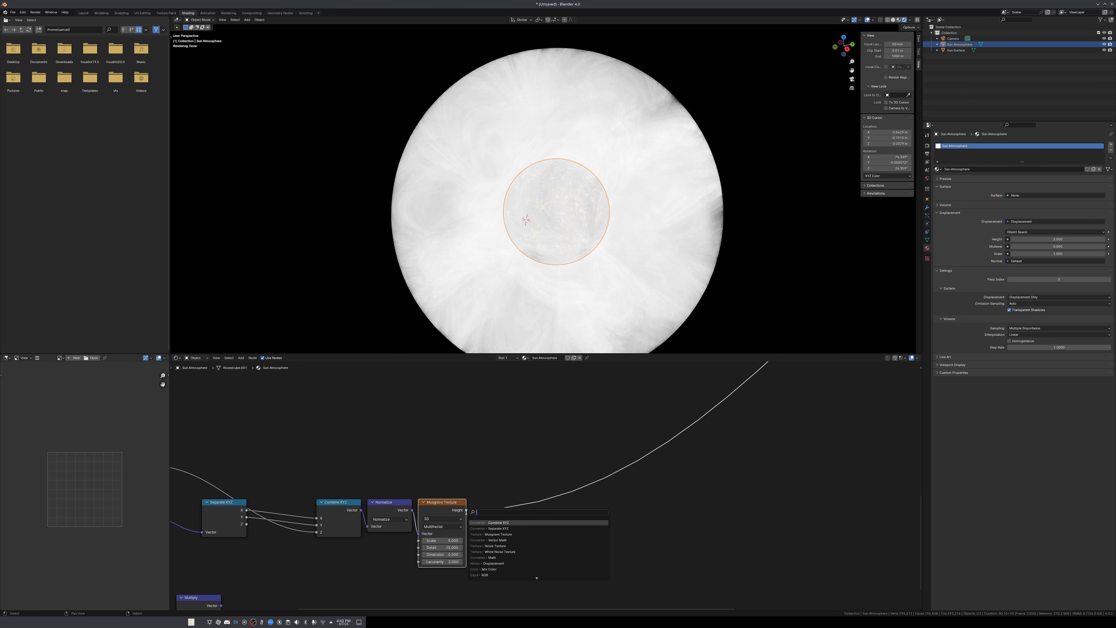
type("math")
key("Return")
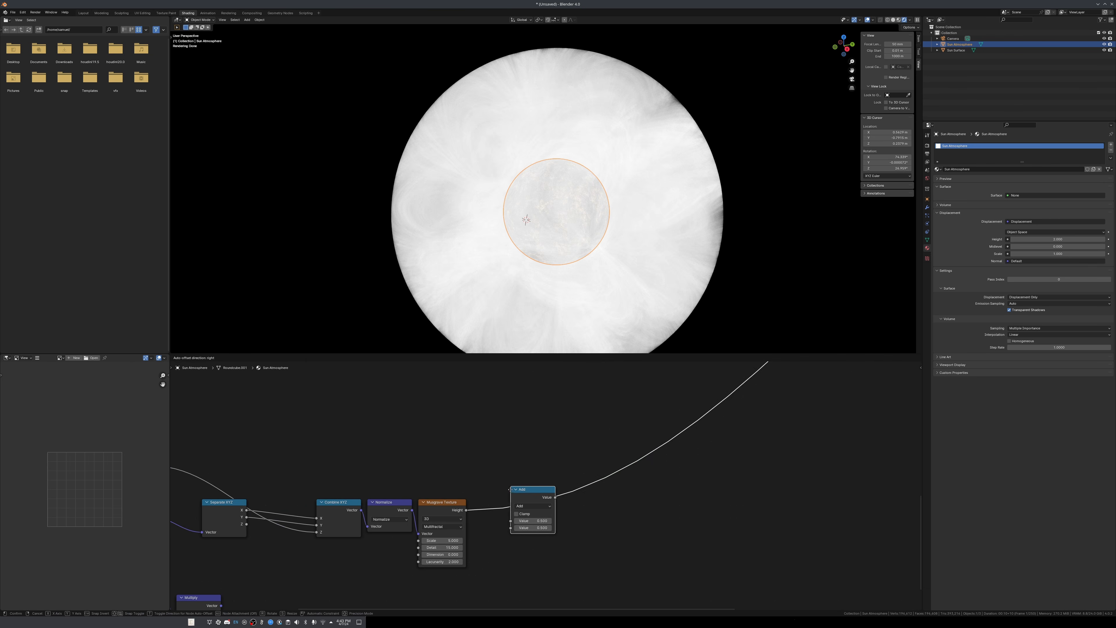
left_click(530, 512)
left_click(532, 509)
left_click(531, 540)
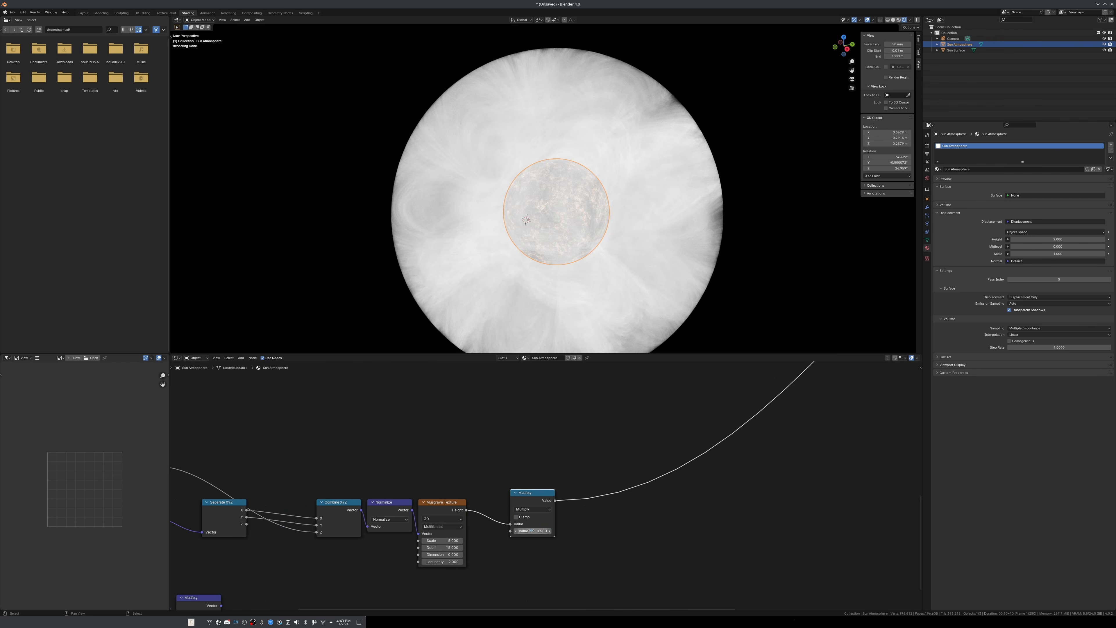
left_click_drag(534, 500, 490, 509)
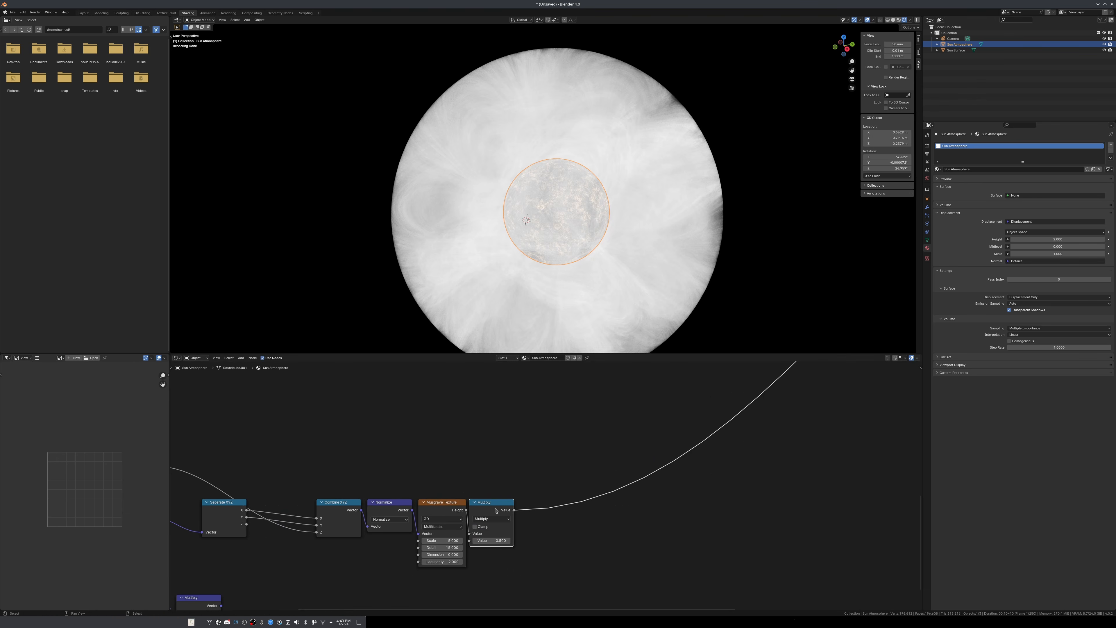
Duplicate the Multiply node after itself in the link and change the copy to Power with an Exponent of 3.9.
key("shift+d")
left_click(561, 507)
left_click(561, 516)
left_click(557, 570)
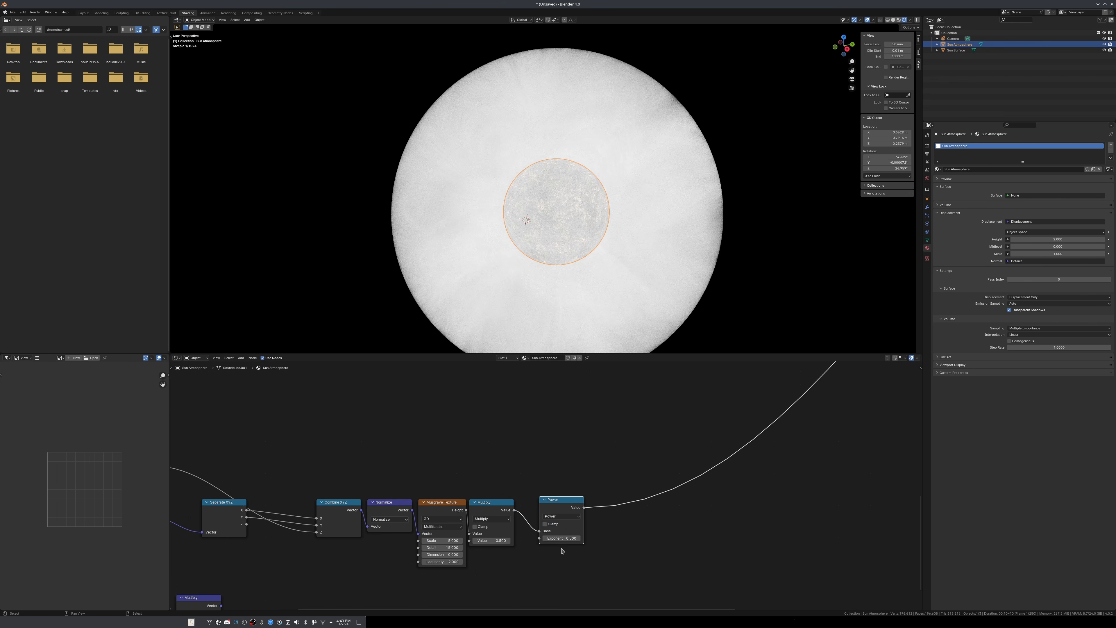
left_click_drag(551, 510, 531, 513)
scroll(493, 519, "up", 3)
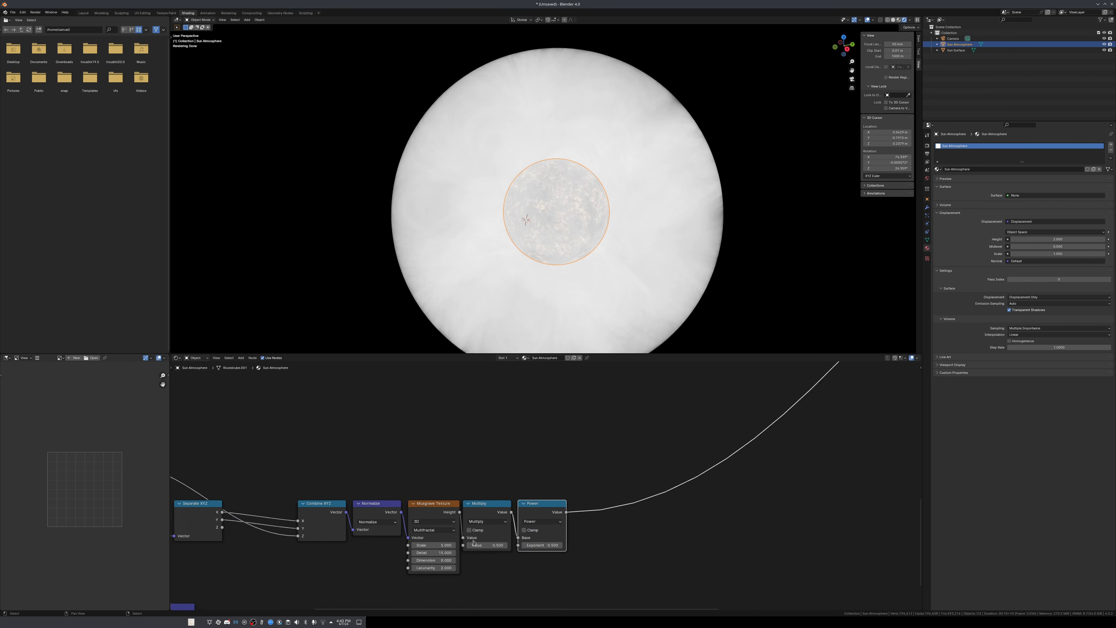
left_click(410, 515)
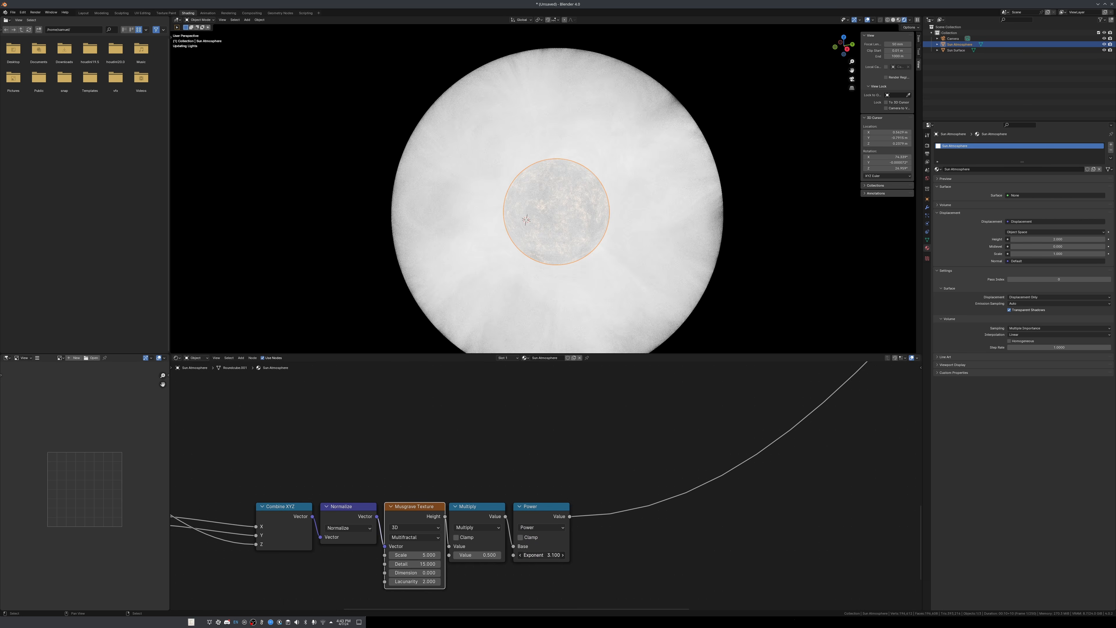
left_click_drag(541, 555, 548, 555)
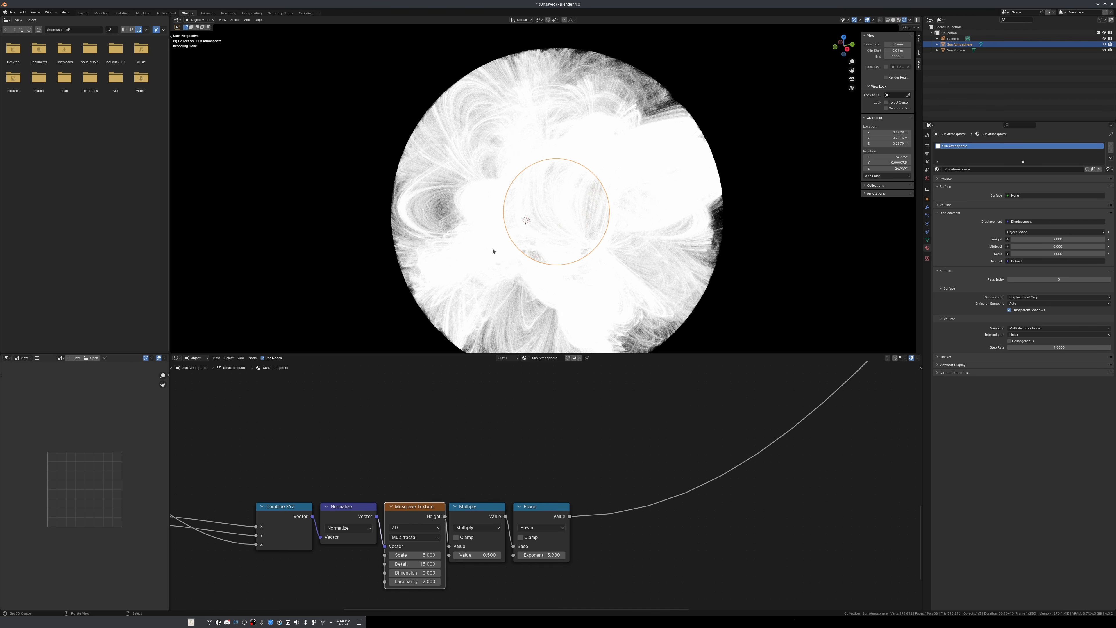
Lower the Musgrave Texture's Scale to 1.8 and inspect the volume from another angle.
scroll(556, 521, "up", 1)
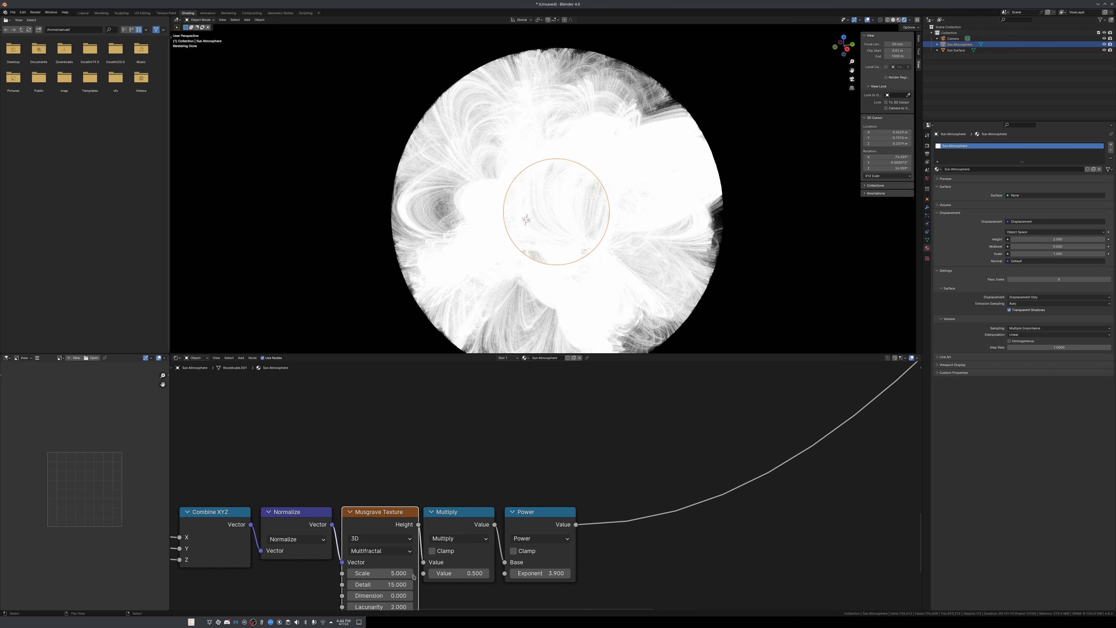
key("ctrl+v")
left_click_drag(380, 573, 362, 573)
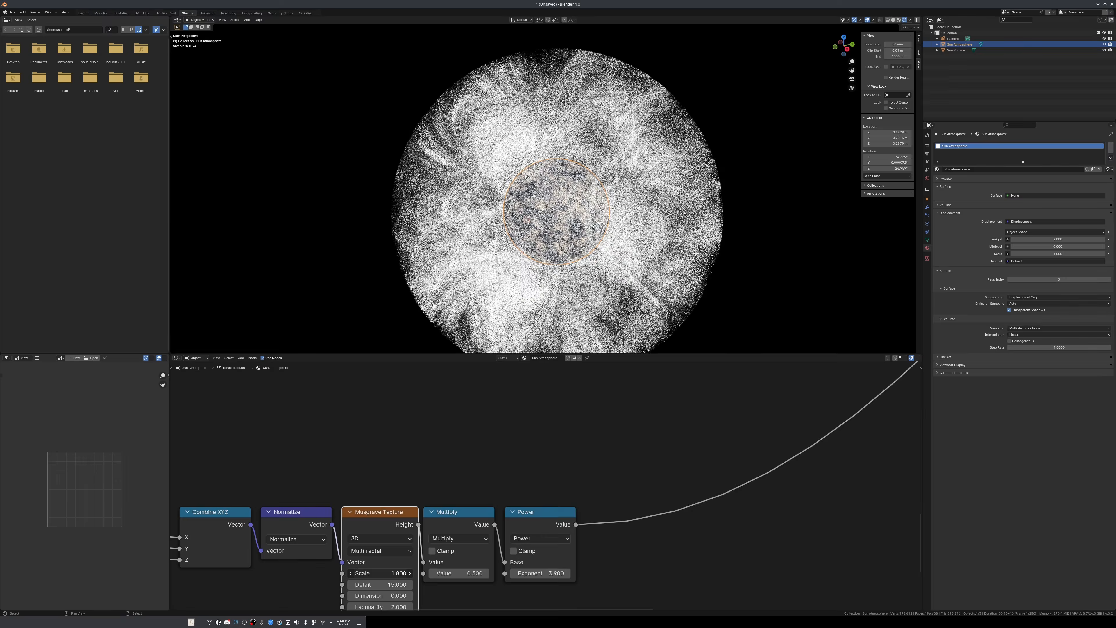
middle_click_drag(626, 181, 473, 361)
scroll(621, 455, "down", 3)
middle_click_drag(530, 466, 656, 456)
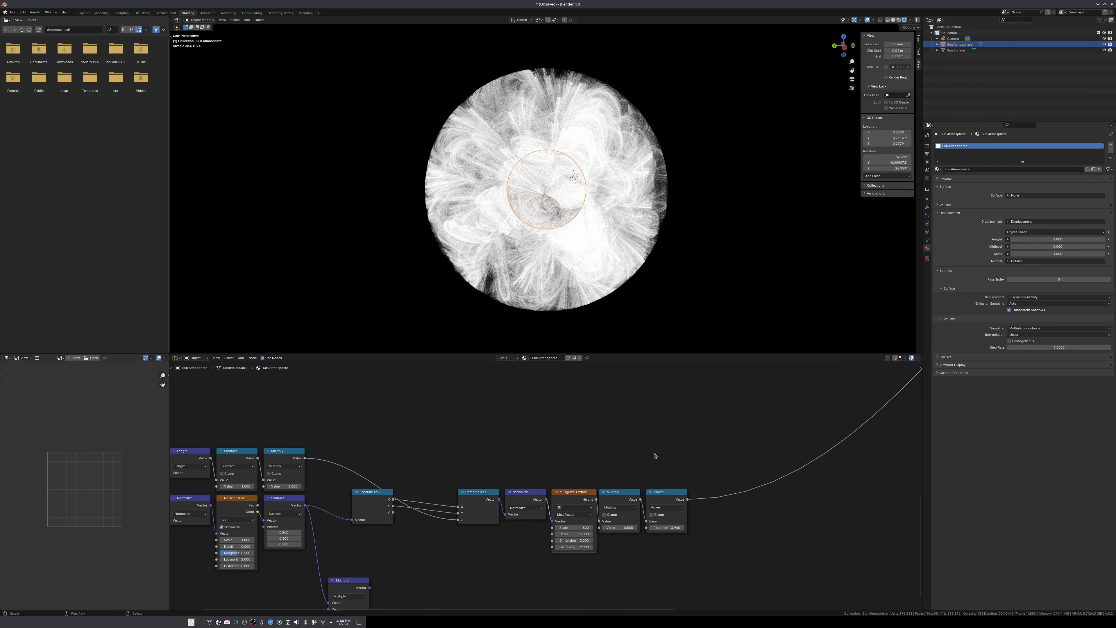
Set the Exponent of the Power node after the Musgrave Texture to 1.4.
scroll(656, 457, "up", 7)
left_click_drag(753, 558, 679, 558)
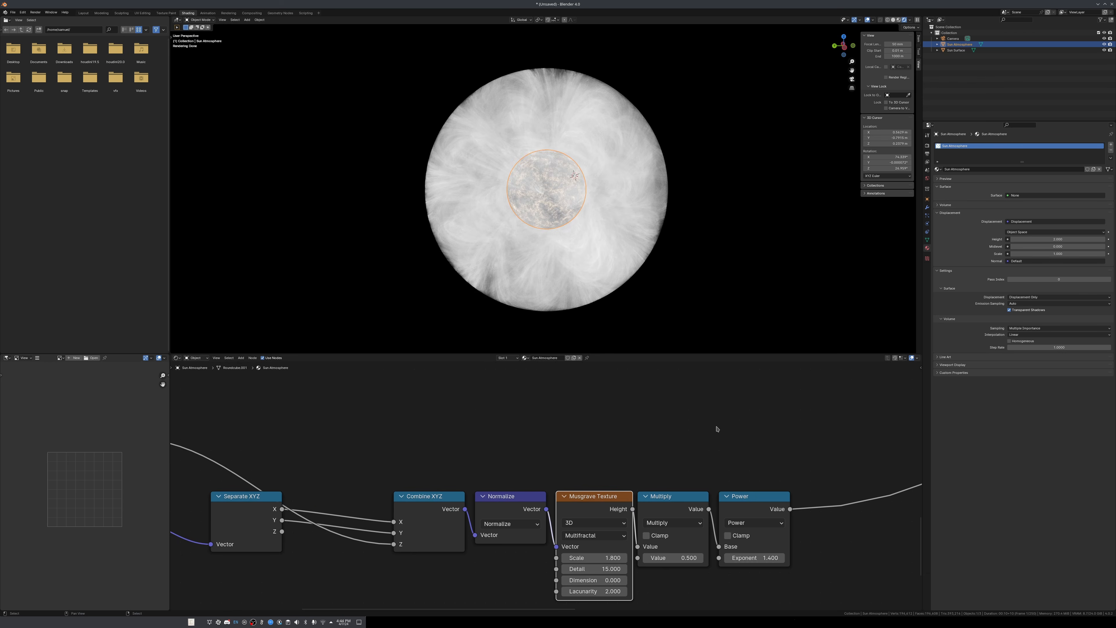
Duplicate the Maximum, Multiply and Power falloff nodes with the Multiply they feed, and place the copies above the Musgrave chain.
scroll(510, 484, "down", 8)
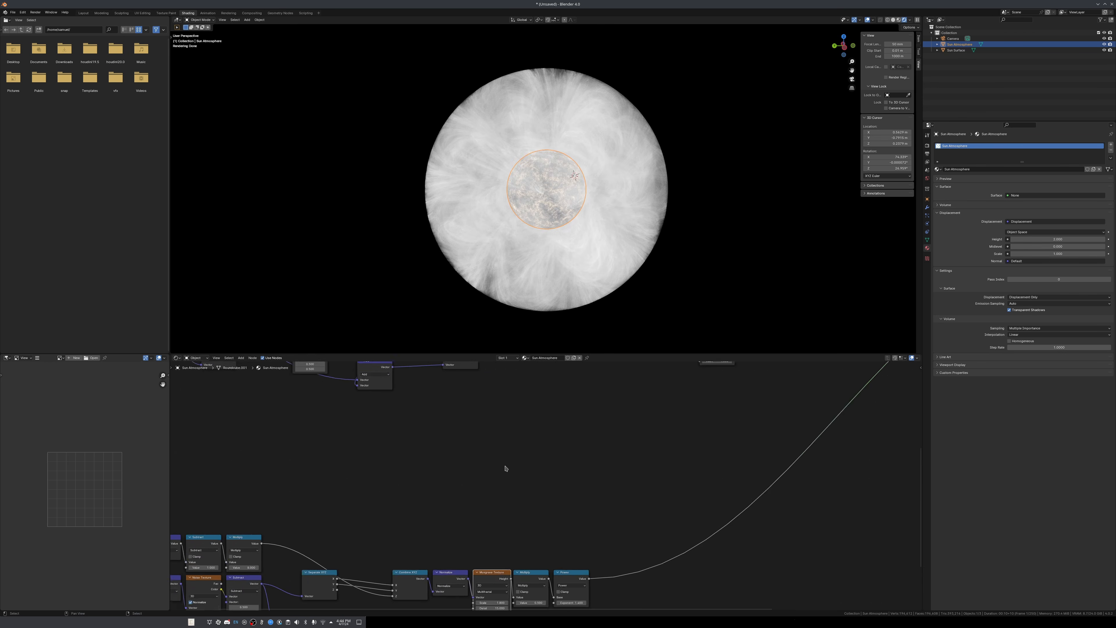
scroll(517, 503, "up", 3)
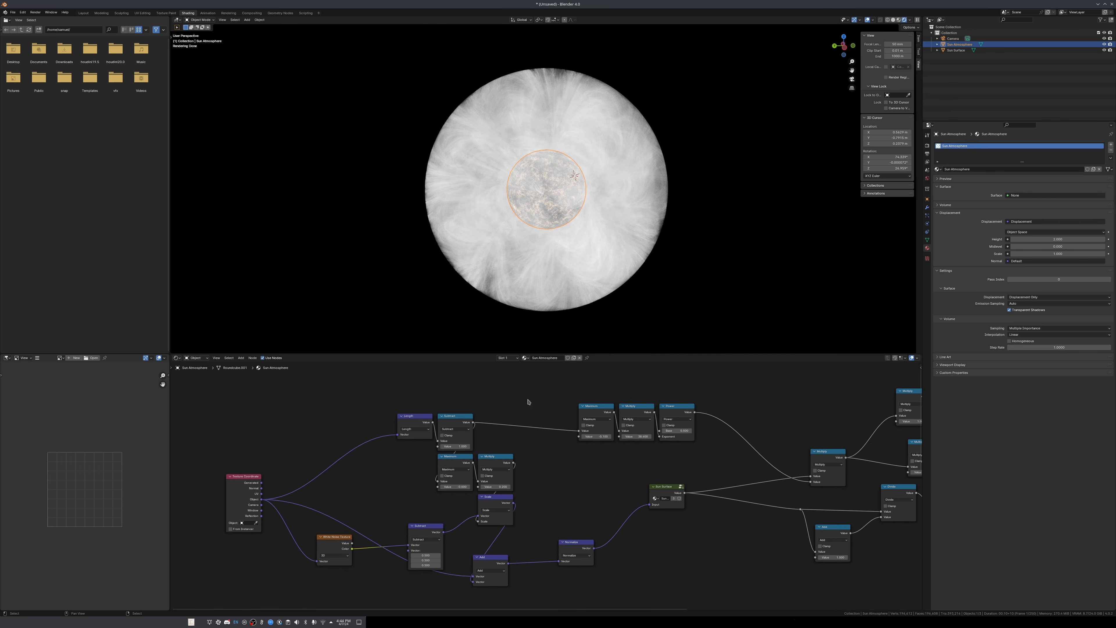
left_click_drag(492, 388, 681, 425)
scroll(699, 427, "down", 3)
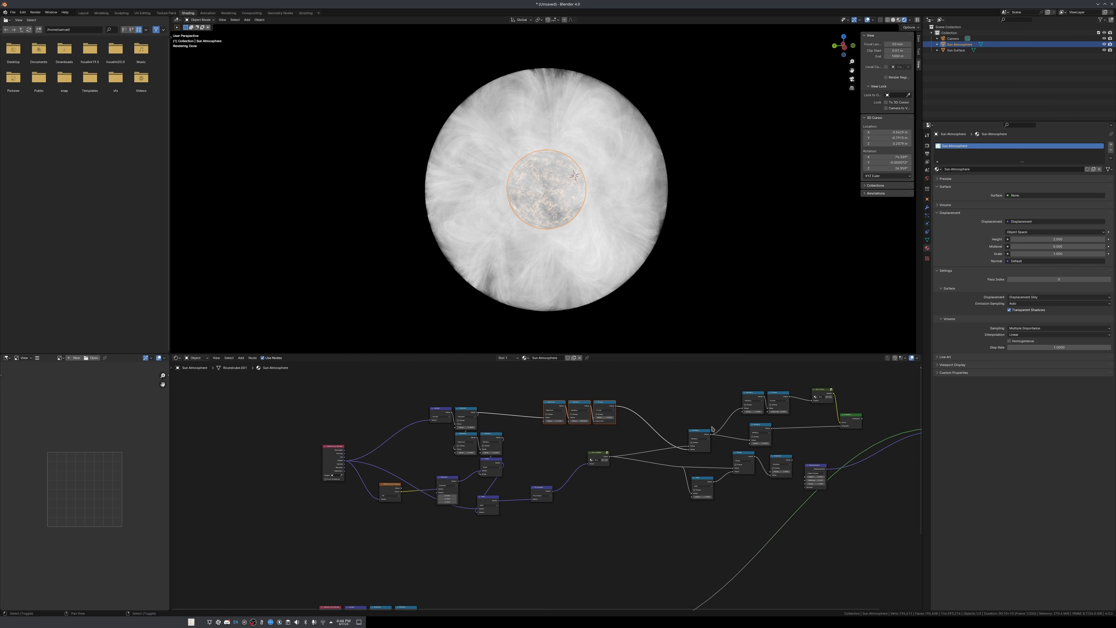
scroll(637, 495, "down", 4)
middle_click_drag(626, 517, 600, 455)
key("shift+d")
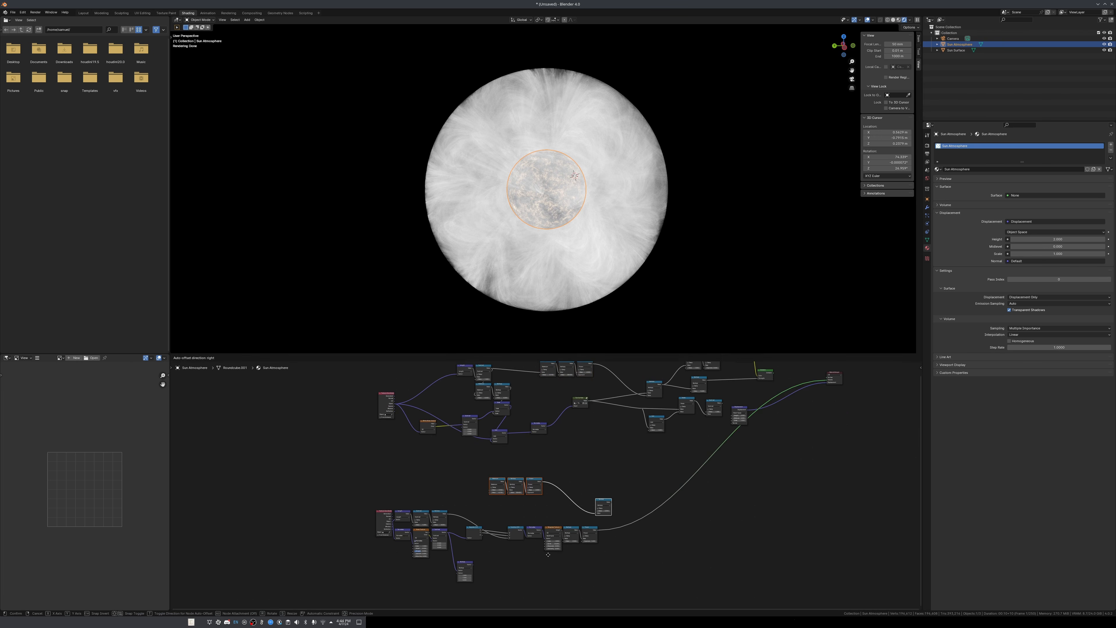
left_click(548, 567)
scroll(540, 481, "up", 7)
Link the Multiply after Length and Subtract into the copied Maximum node, set the copied Multiply to 1, and shift the Maximum aside.
left_click(582, 464)
scroll(461, 465, "up", 2)
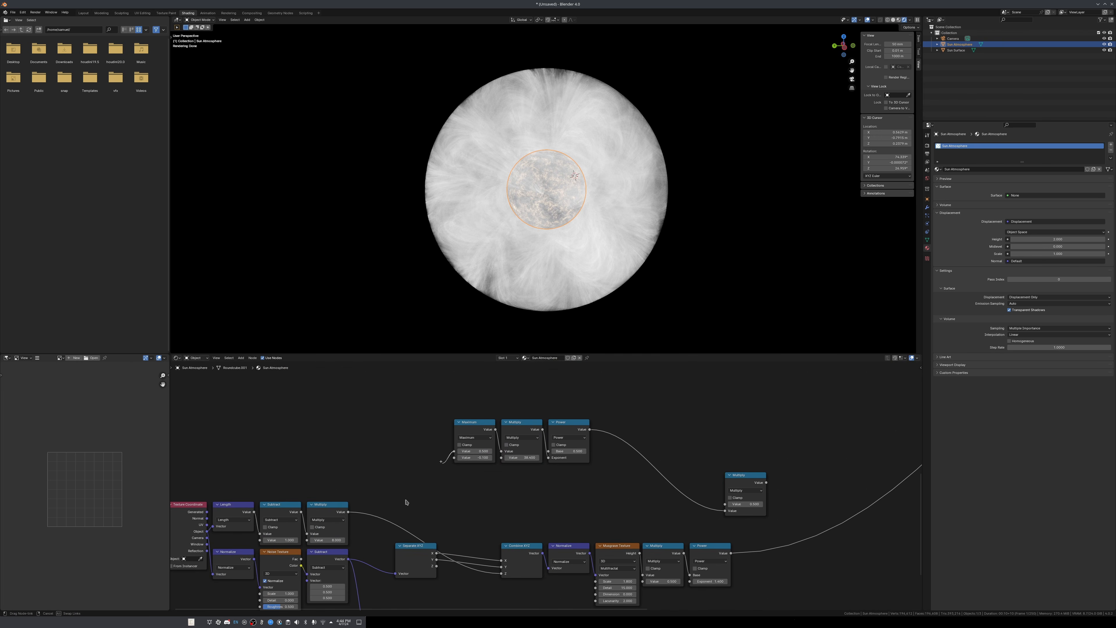
left_click_drag(407, 502, 346, 513)
left_click_drag(349, 516, 349, 515)
left_click_drag(486, 428, 474, 428)
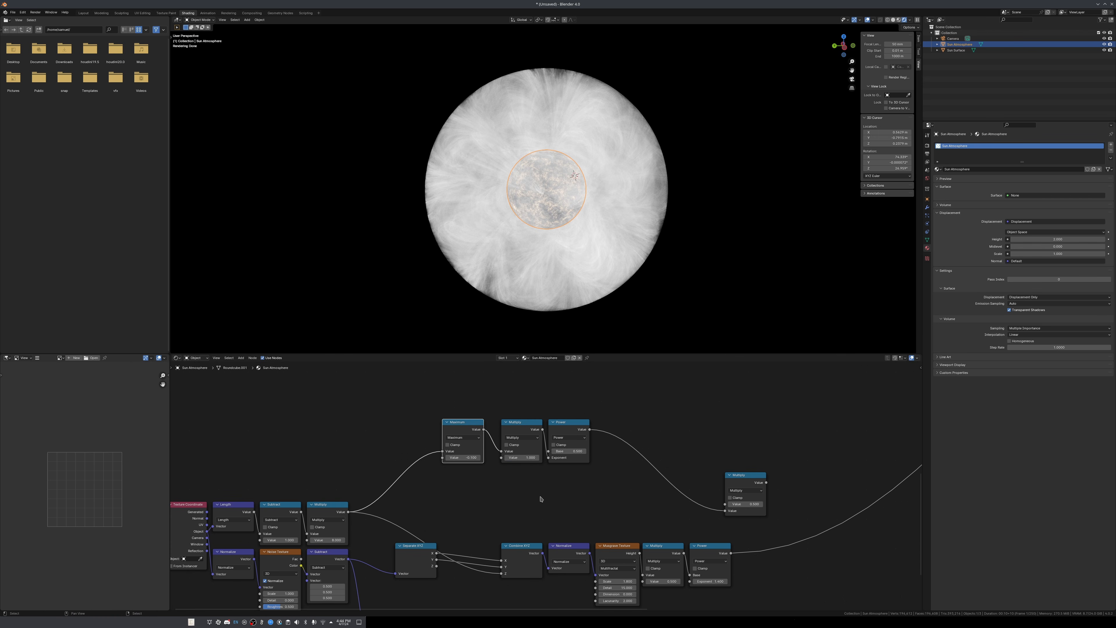
Multiply the Musgrave Power output by the copied falloff Power output and route the product through a new reroute to the Volume output.
middle_click_drag(643, 486, 489, 465)
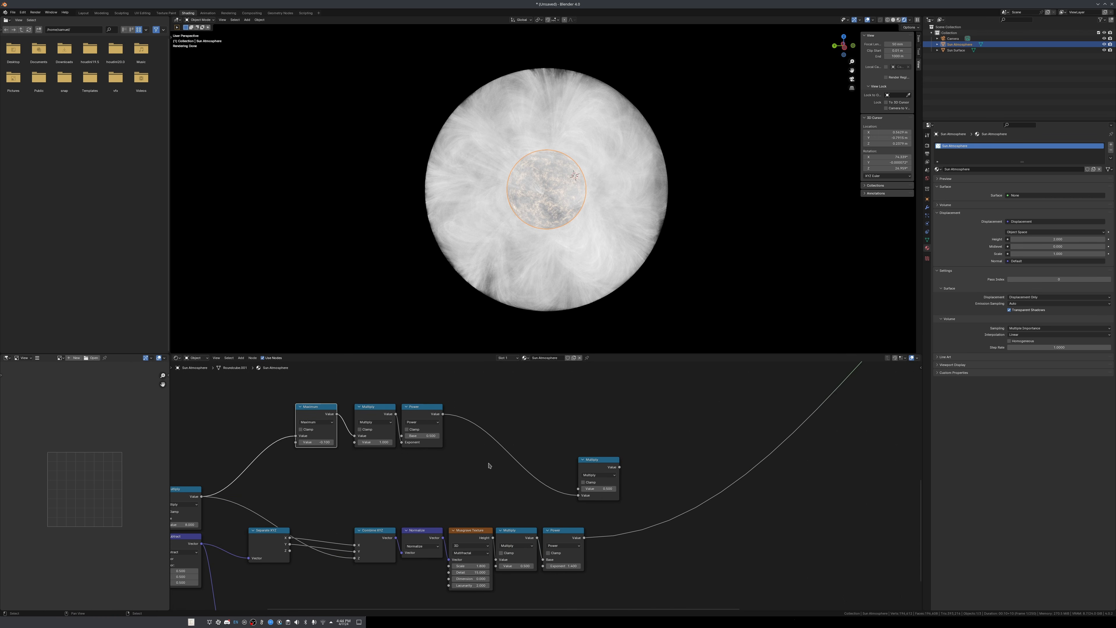
left_click_drag(601, 468, 654, 515)
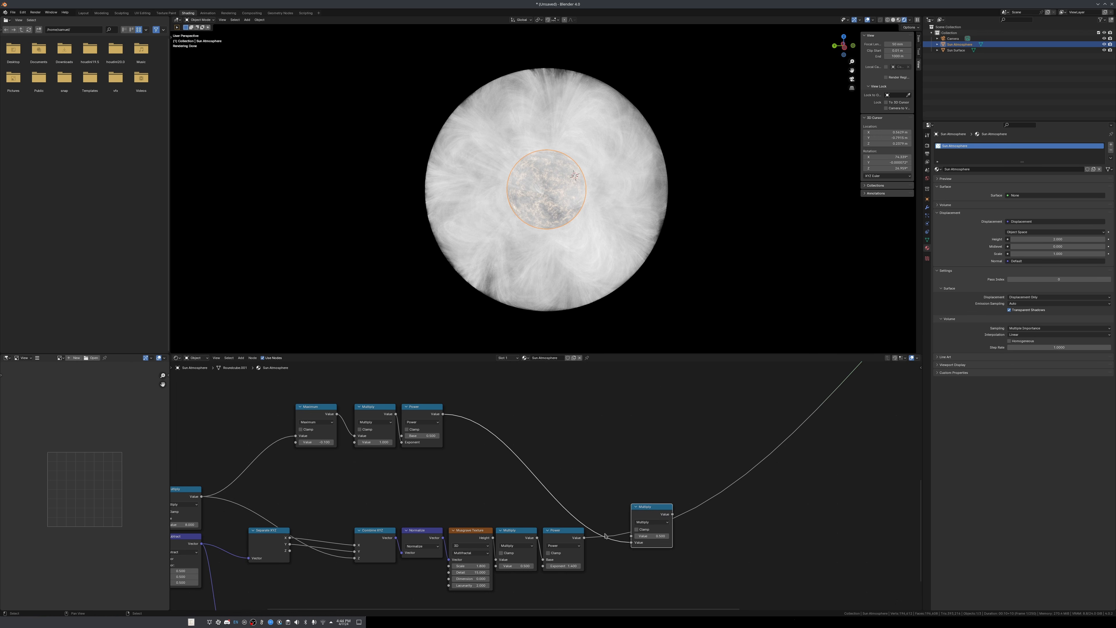
left_click_drag(585, 538, 598, 539)
right_click_drag(720, 485, 733, 509, "shift")
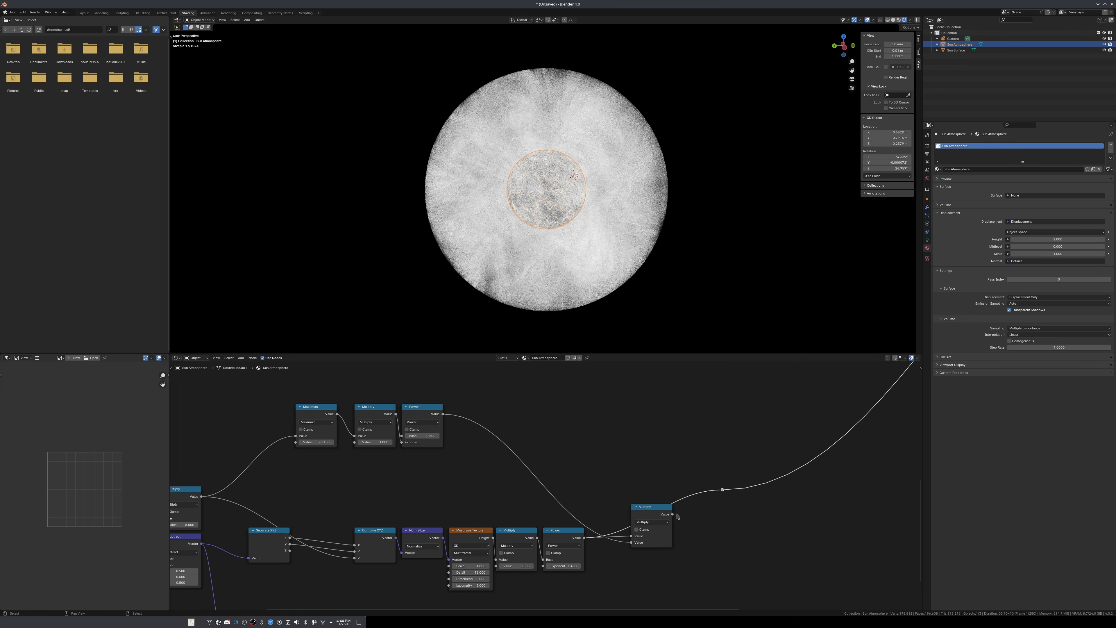
mouse_move(673, 514)
left_mouse_down()
mouse_move(737, 490)
mouse_move(723, 490)
left_mouse_up()
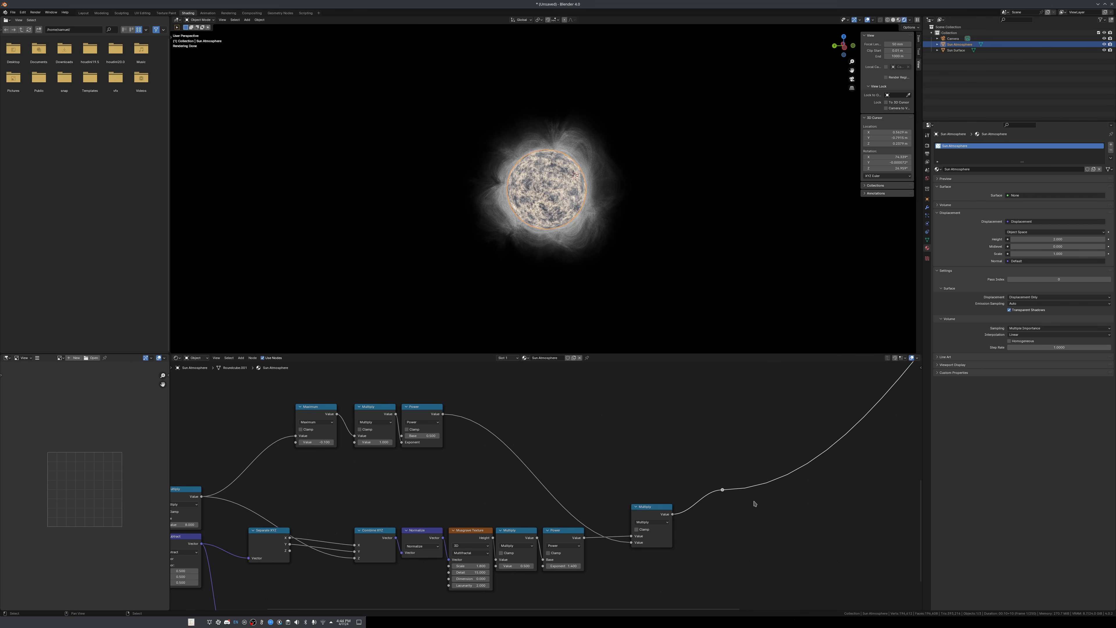
key("g")
left_click(732, 440)
Examine the streaks around the sun from close up and review the nodes that produce them.
scroll(637, 189, "up", 4)
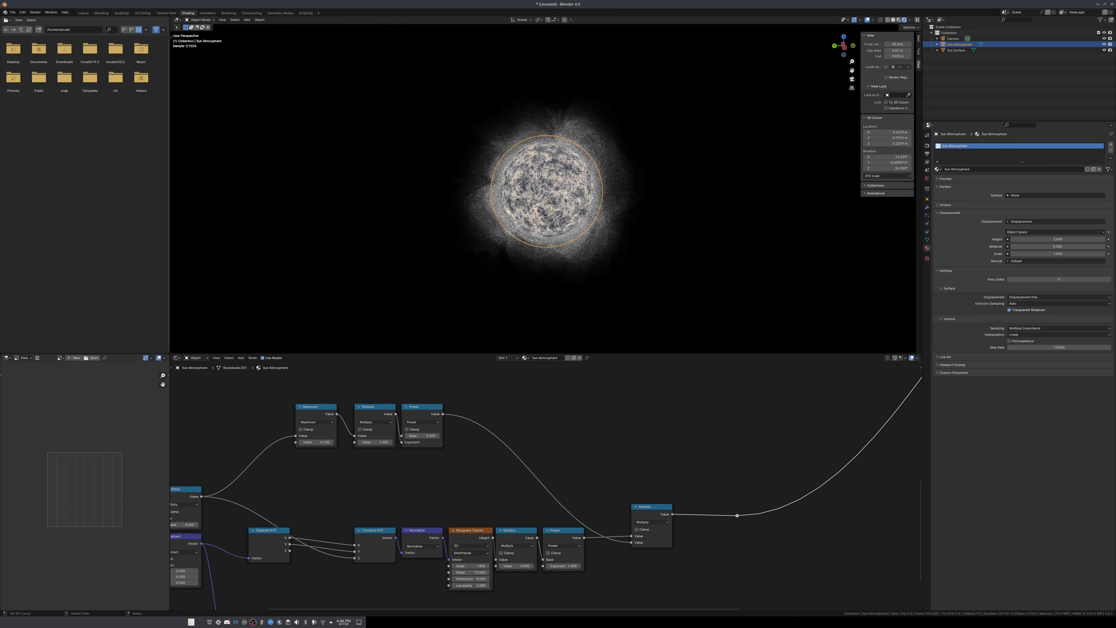
middle_click_drag(637, 187, 602, 192)
scroll(602, 191, "up", 1)
middle_click_drag(658, 284, 673, 285)
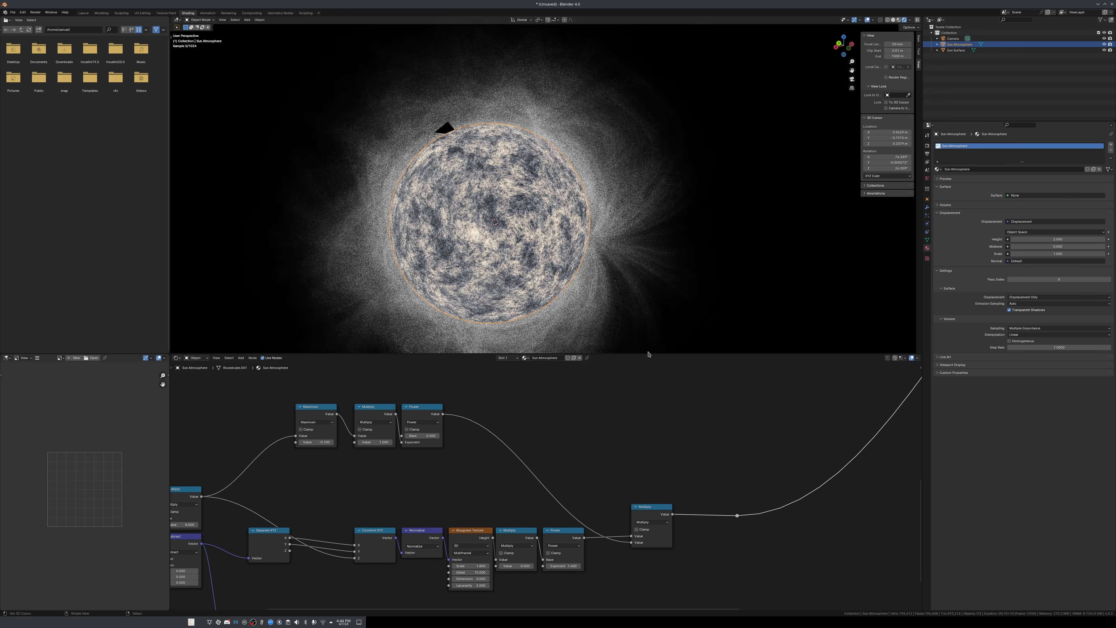
middle_click_drag(585, 500, 743, 453)
middle_click_drag(668, 451, 634, 445)
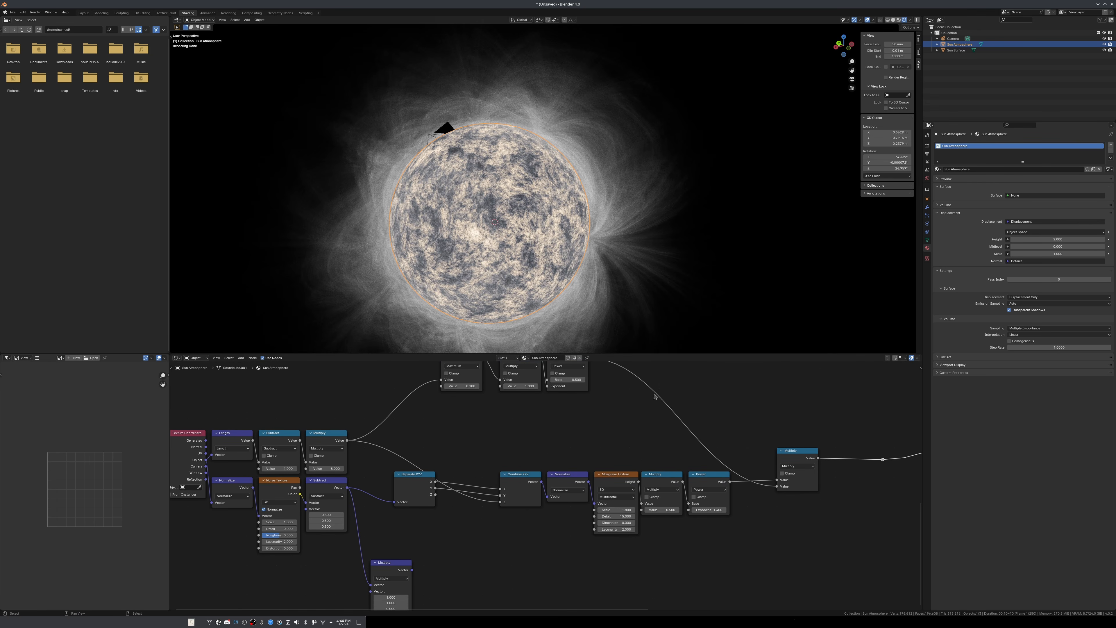
scroll(656, 396, "up", 2)
scroll(655, 397, "down", 2)
Move the reroute on the volume link farther along, closer to the Material Output node.
middle_click_drag(887, 464, 681, 487)
scroll(681, 487, "down", 5)
middle_click_drag(724, 442, 595, 510)
left_click_drag(492, 531, 559, 577)
key("g")
left_click(713, 537)
Duplicate the Multiply, Power, Sun Color and Emission nodes and place the copies beside the final Multiply of the streak chain.
middle_click_drag(700, 415, 587, 489)
scroll(587, 489, "down", 3)
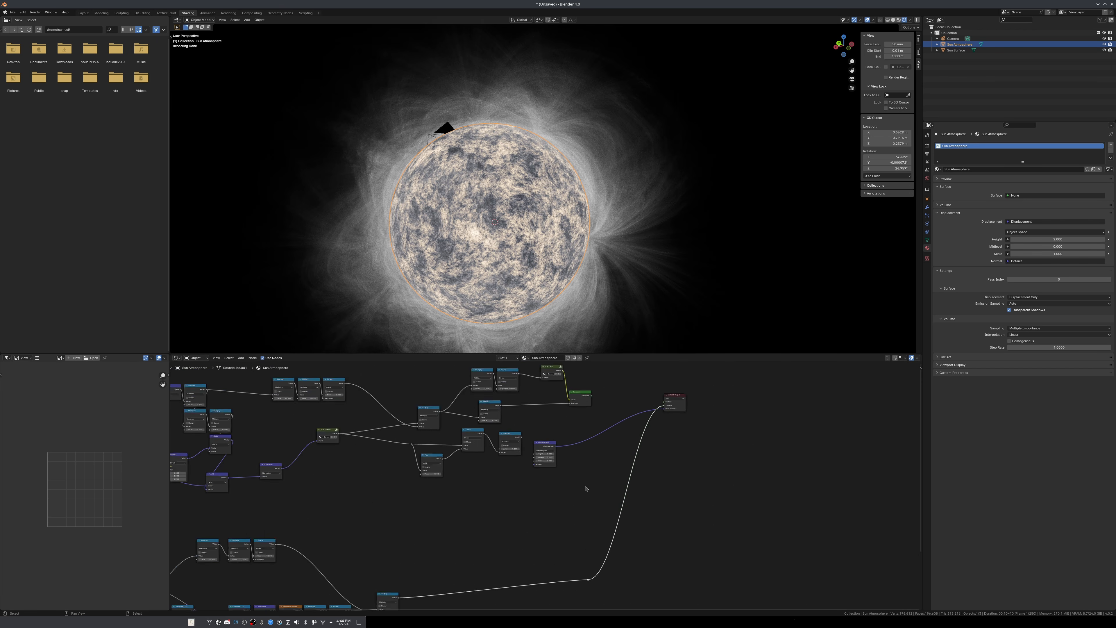
scroll(586, 489, "down", 1)
left_click(574, 410)
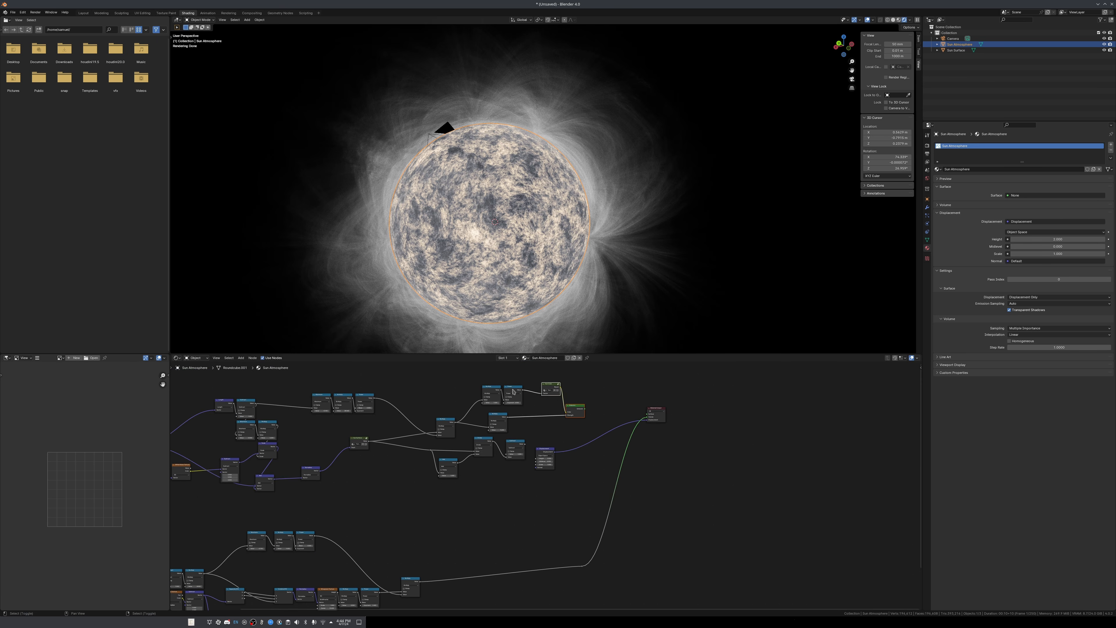
key("shift+d")
left_click(422, 556)
Insert the copied Emission node before the reroute, with the final Multiply of the streak chain driving its Strength.
middle_click_drag(455, 508, 464, 413)
scroll(451, 487, "up", 6)
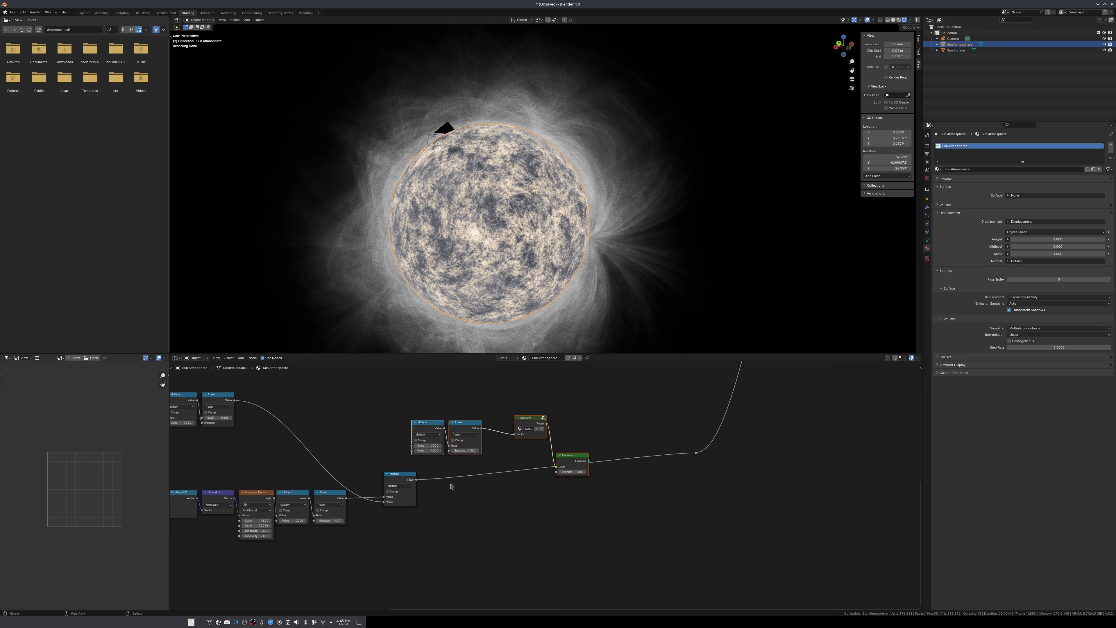
left_click_drag(368, 478, 750, 441)
left_click(703, 486)
Link the streak chain's final Multiply into the copied color Multiply, and move that Multiply and its Power node closer to Sun Color.
middle_click_drag(493, 474, 591, 507)
scroll(477, 476, "up", 2)
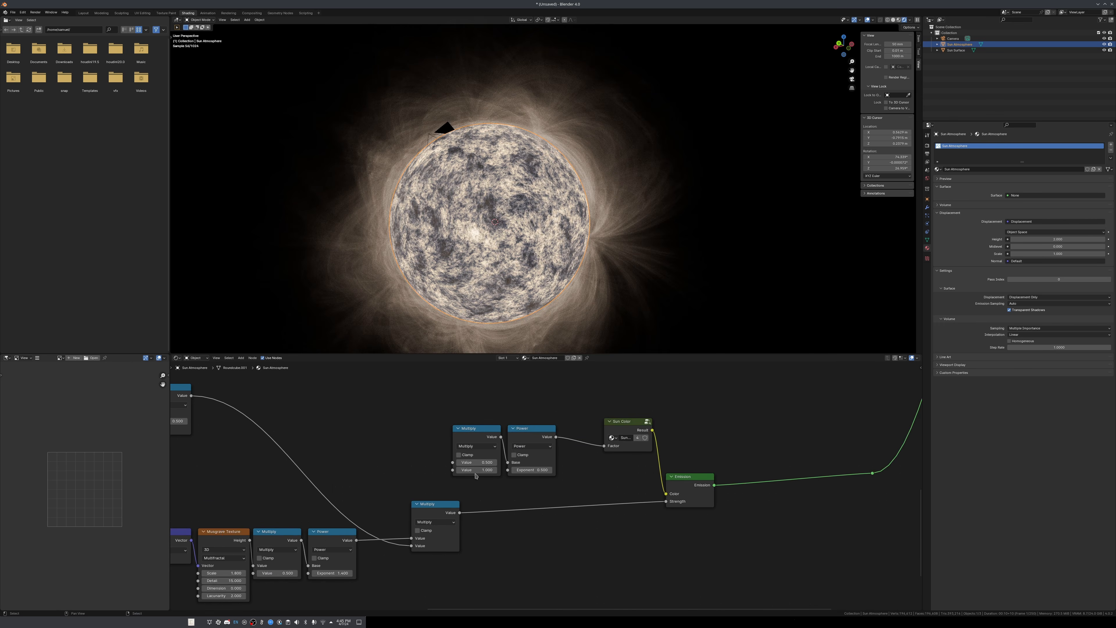
left_click_drag(452, 516, 452, 515)
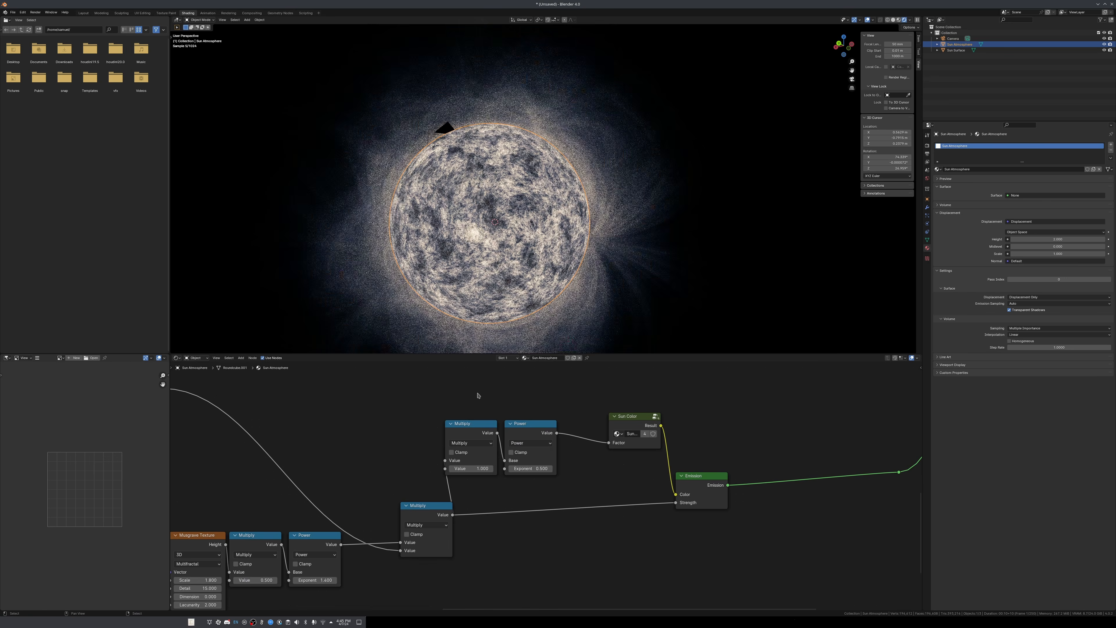
left_click_drag(406, 464, 585, 422)
left_click(511, 452)
left_click(572, 446)
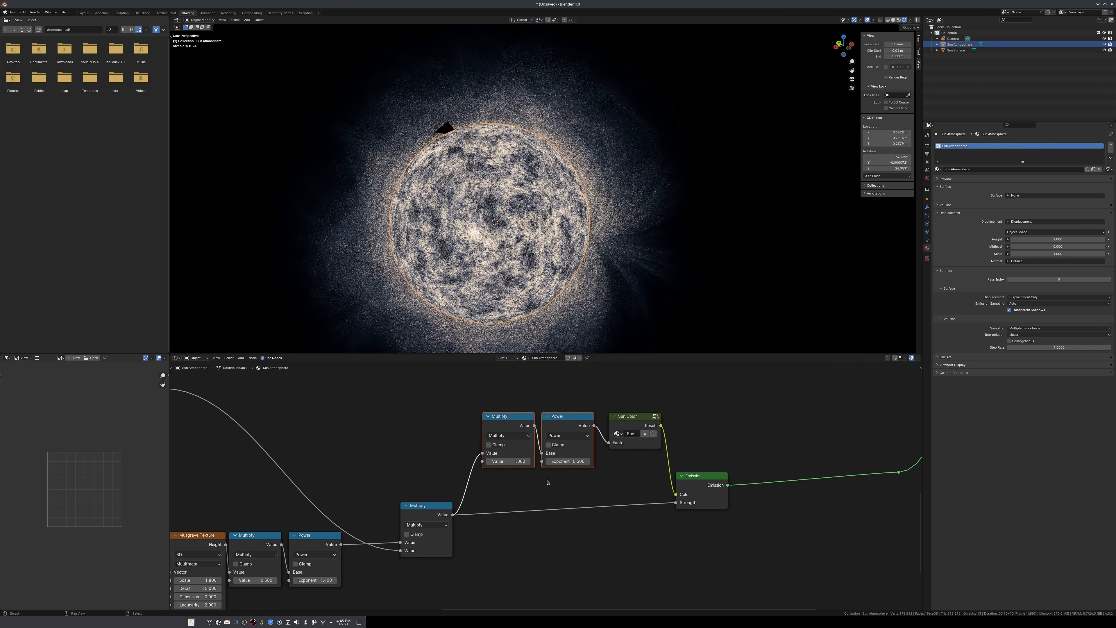
Lower the value of the Multiply node after Length and Subtract so the atmosphere spreads farther from the sun.
scroll(272, 522, "down", 4)
middle_click_drag(272, 522, 678, 493)
scroll(369, 496, "up", 3)
middle_click_drag(369, 496, 478, 485)
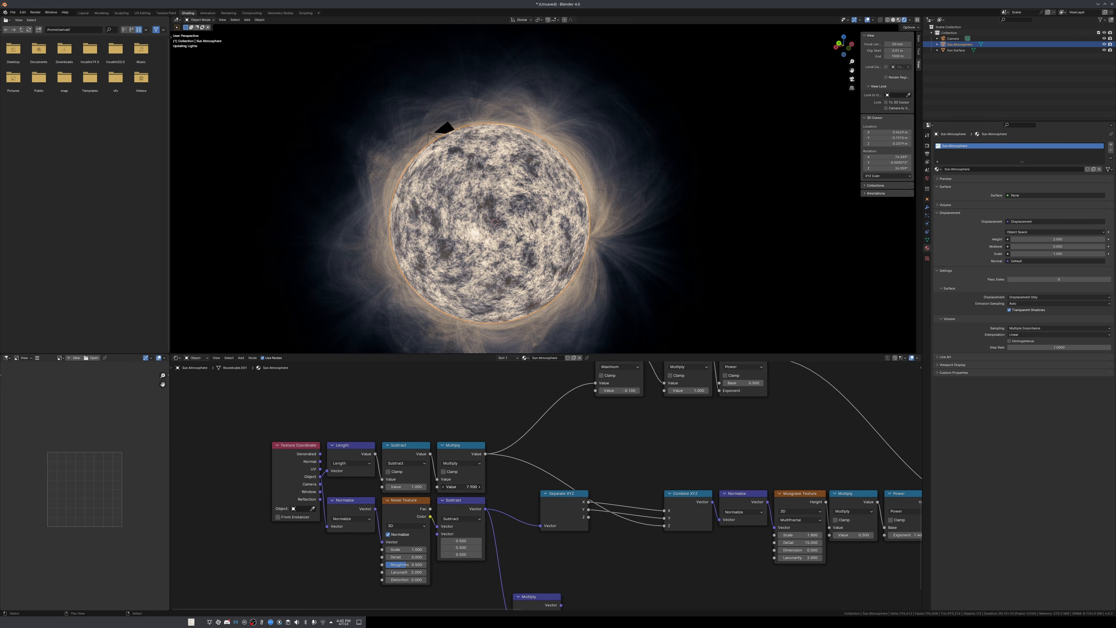
left_click_drag(461, 486, 454, 487)
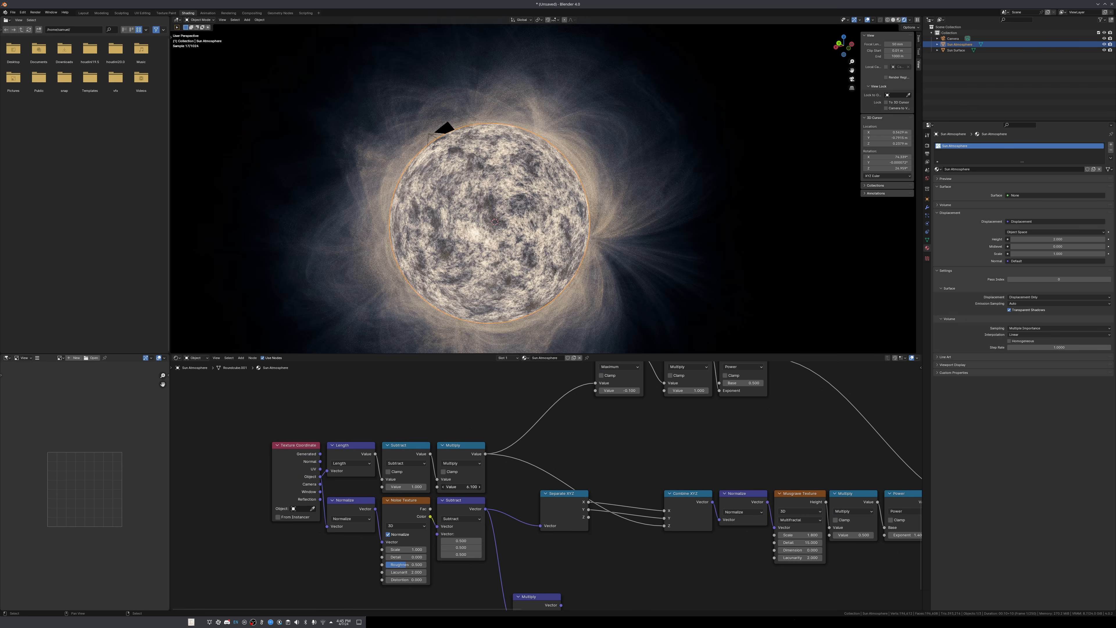
scroll(548, 276, "down", 5)
middle_click_drag(548, 277, 545, 274)
scroll(545, 273, "up", 2)
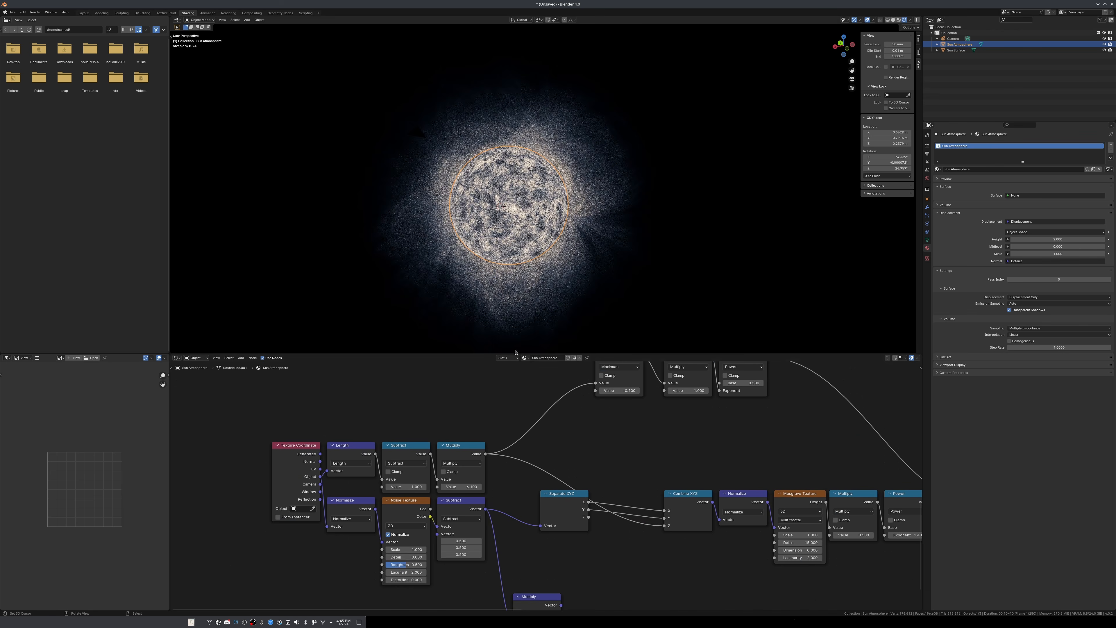
left_click_drag(461, 486, 442, 487)
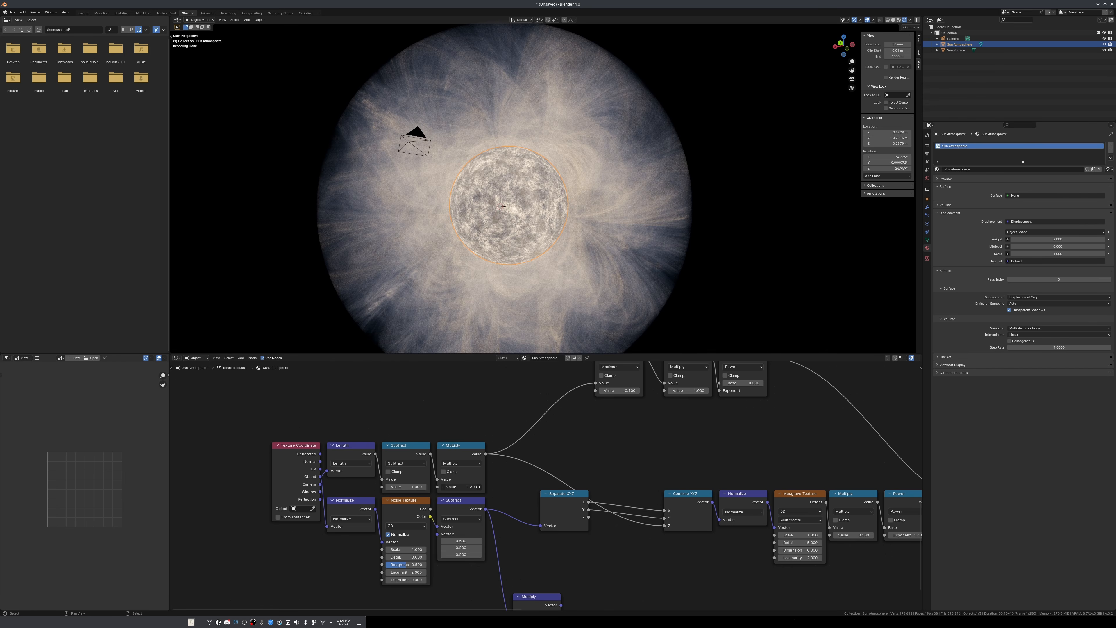
left_click_drag(442, 487, 446, 487)
Raise the value of the Multiply between the copied Maximum and Power nodes to tighten the falloff, and deselect the atmosphere object.
scroll(559, 489, "down", 3)
middle_click_drag(645, 465, 575, 480)
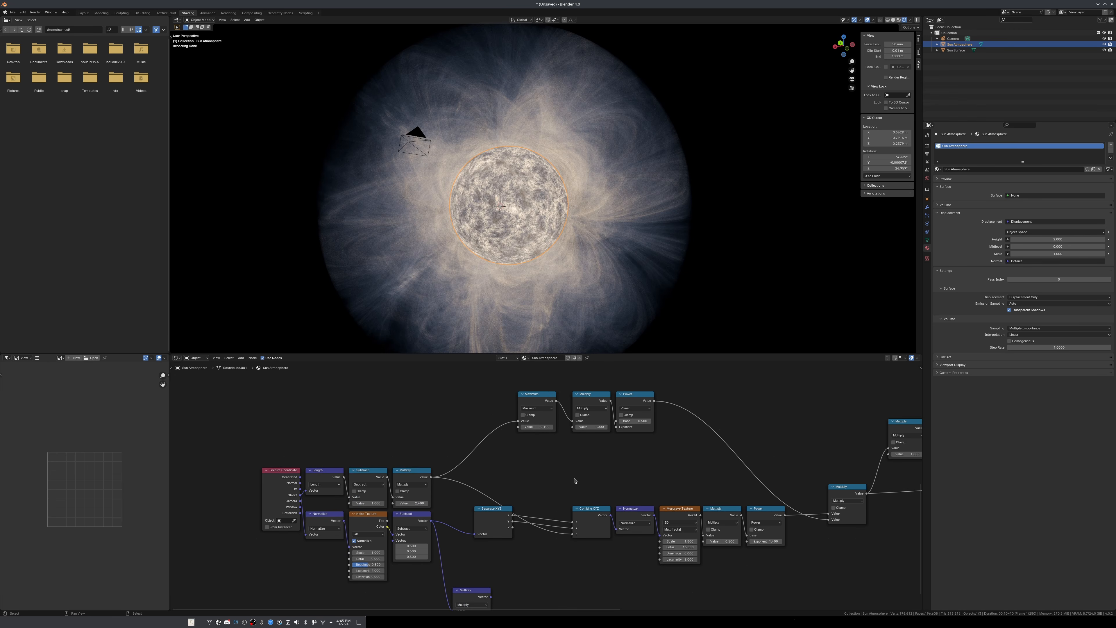
left_click_drag(592, 427, 600, 426)
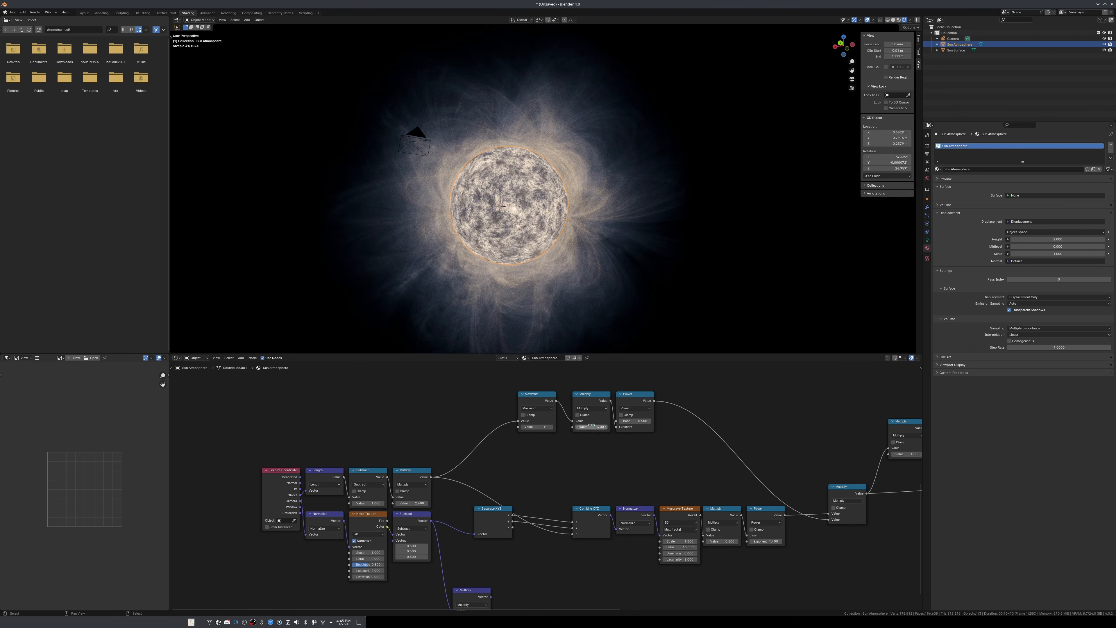
left_click(751, 217)
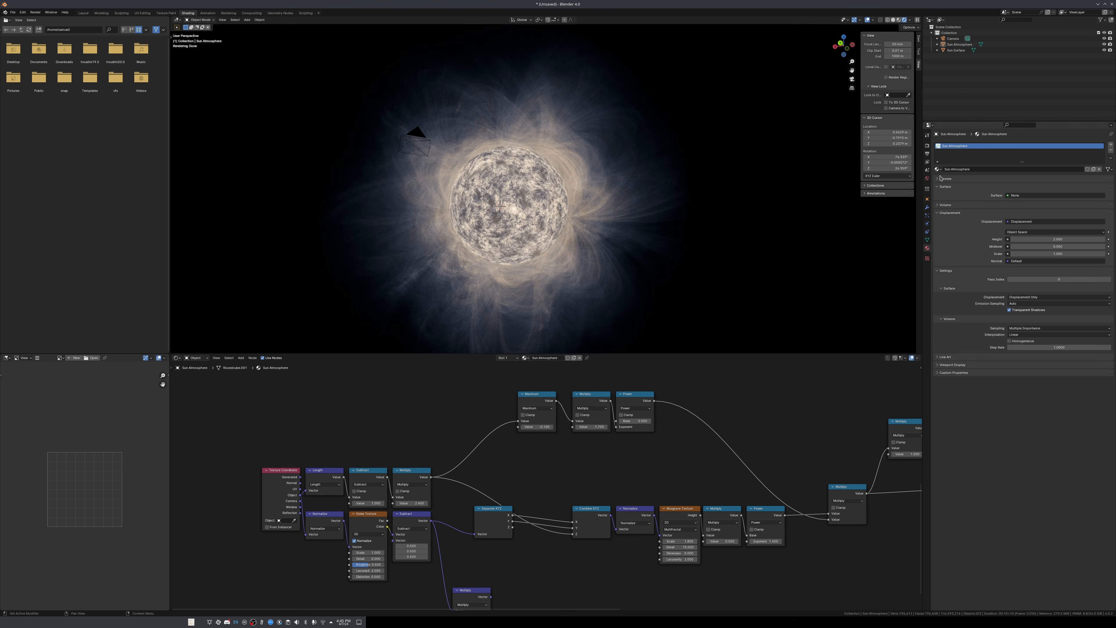
Set the View Transform in the scene's color management to Filmic.
left_click(928, 145)
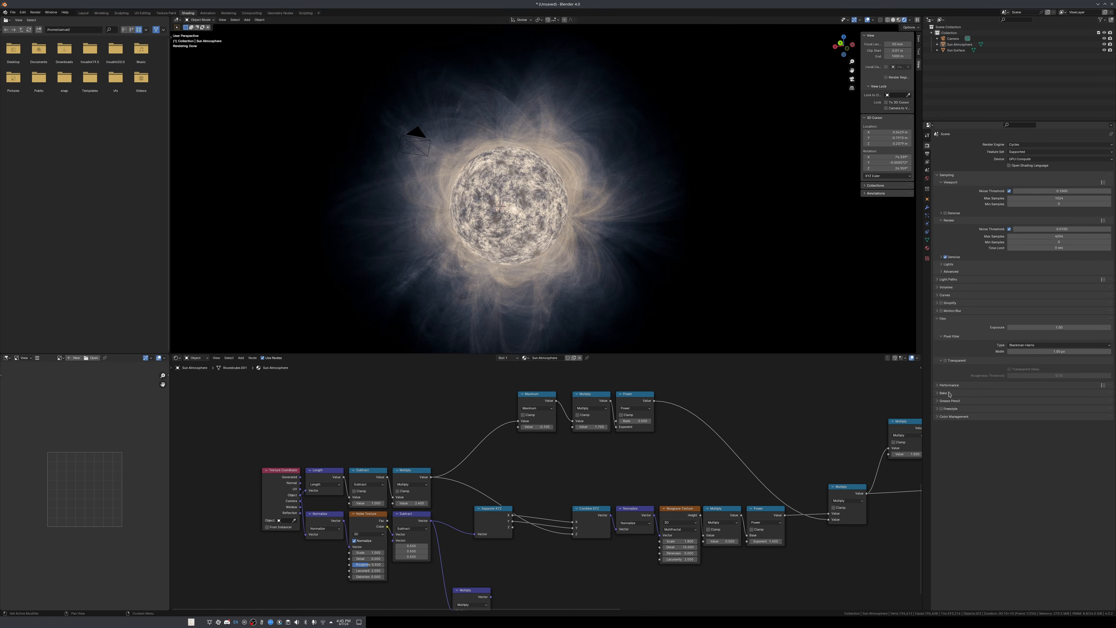
left_click(954, 416)
left_click(980, 435)
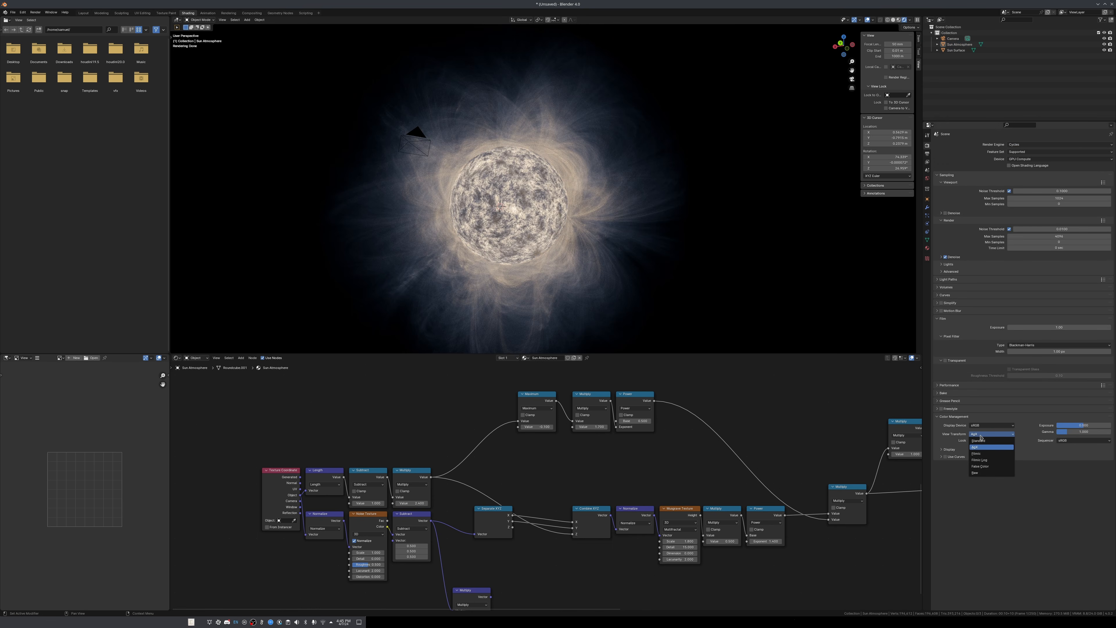
left_click(981, 437)
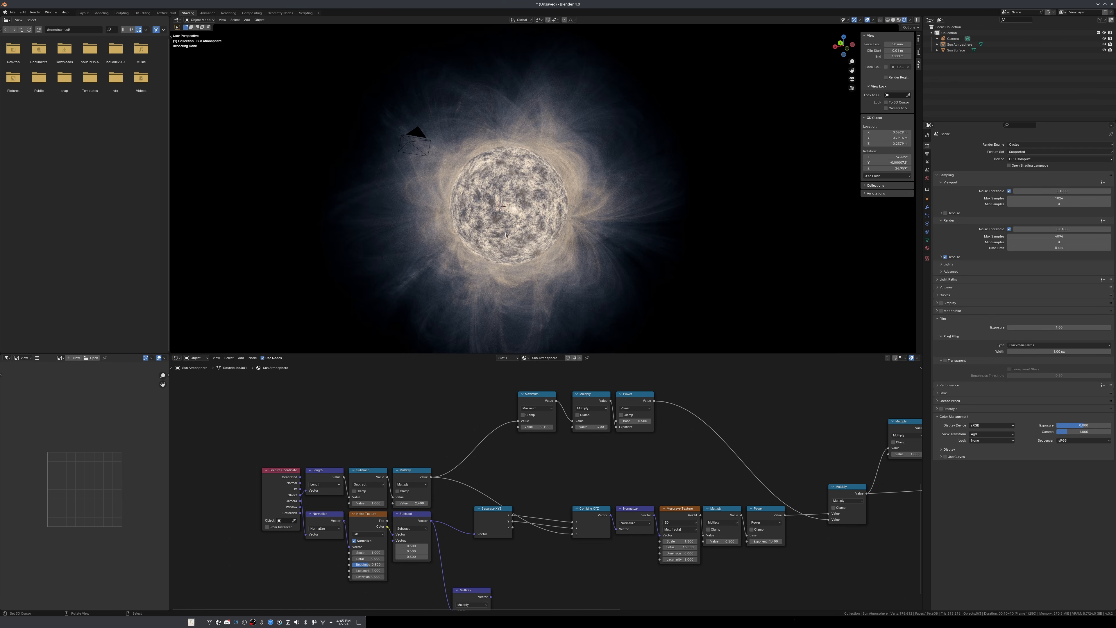
left_click(980, 435)
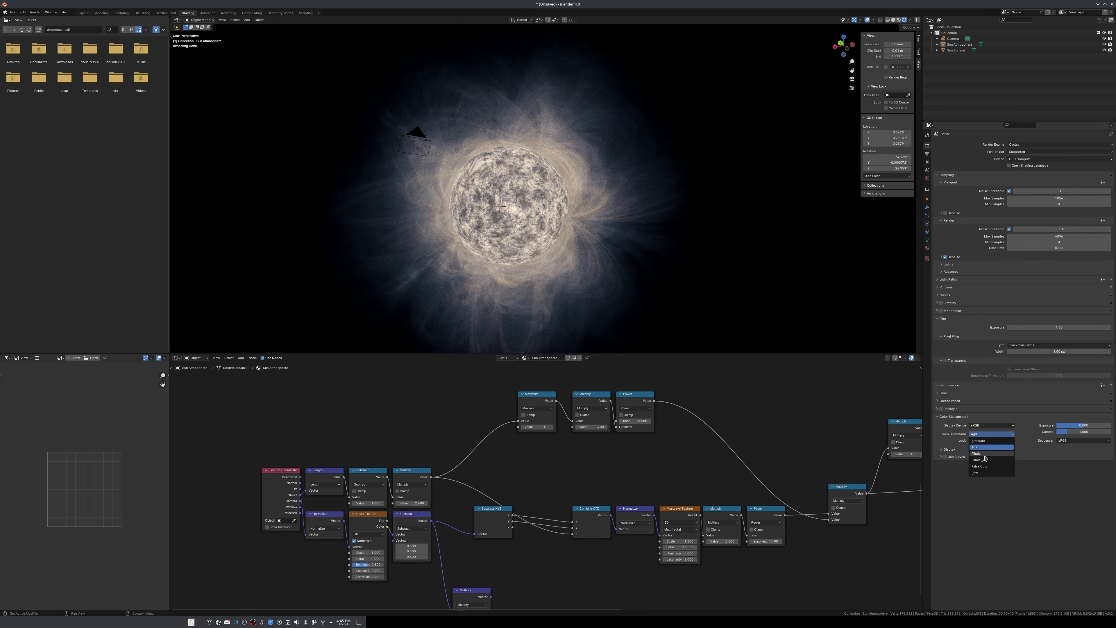
left_click(985, 453)
Inside the Sun Color group, shift the second RGB color to a more saturated orange and return to the main node tree.
scroll(566, 298, "up", 4)
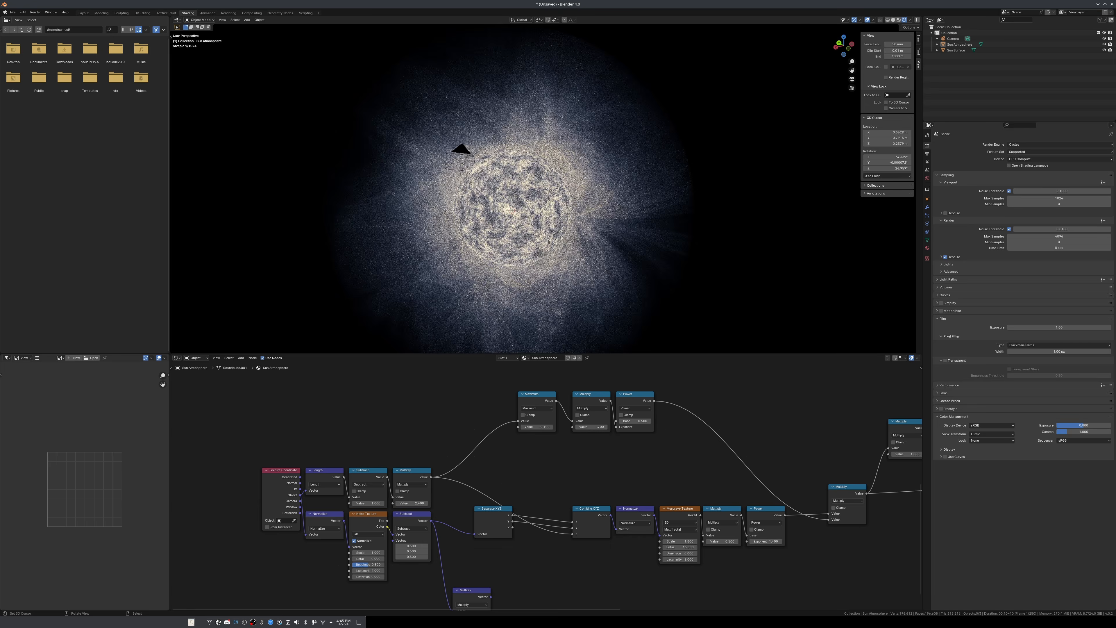
scroll(598, 503, "down", 3)
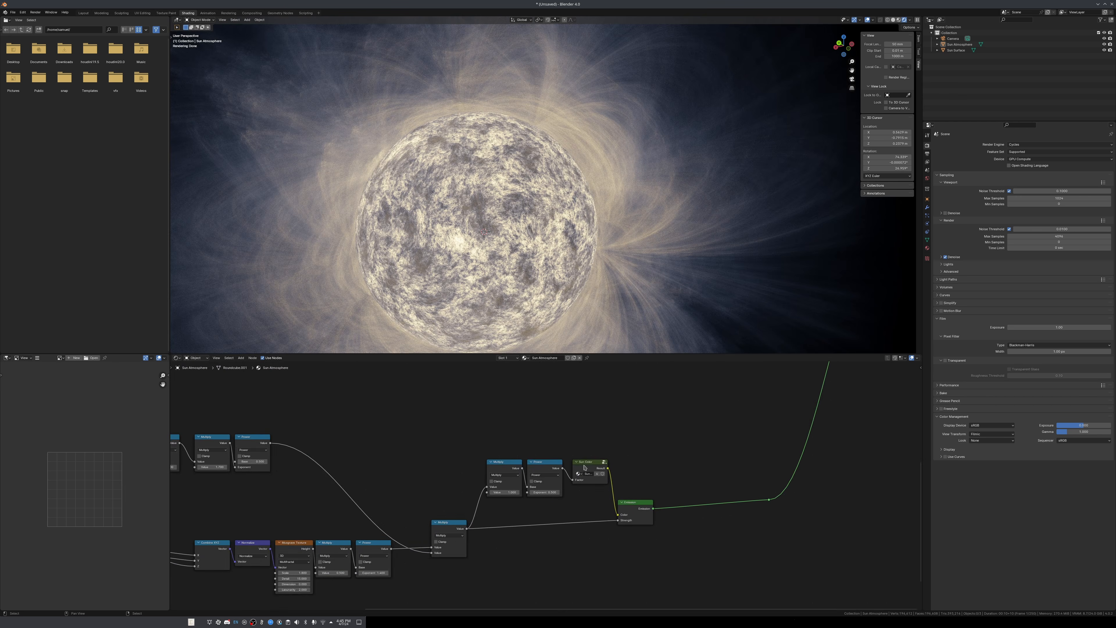
left_click(576, 469)
key("Tab")
mouse_move(510, 566)
left_mouse_down()
mouse_move(499, 574)
mouse_move(507, 566)
left_mouse_up()
left_click(384, 485)
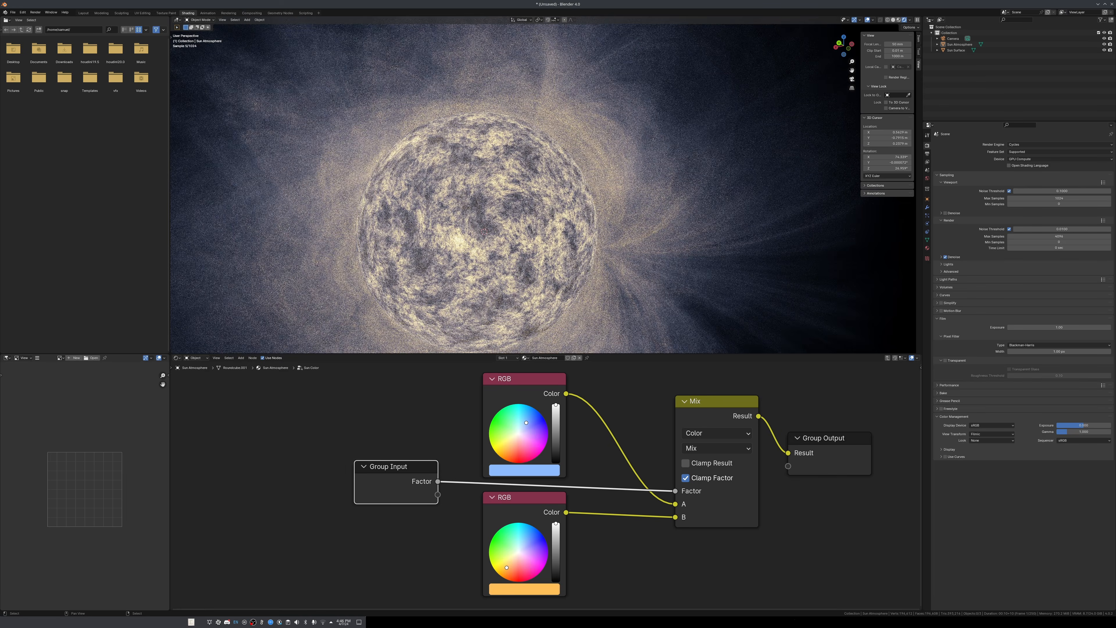
left_click(404, 537)
scroll(404, 537, "down", 2)
key("Tab")
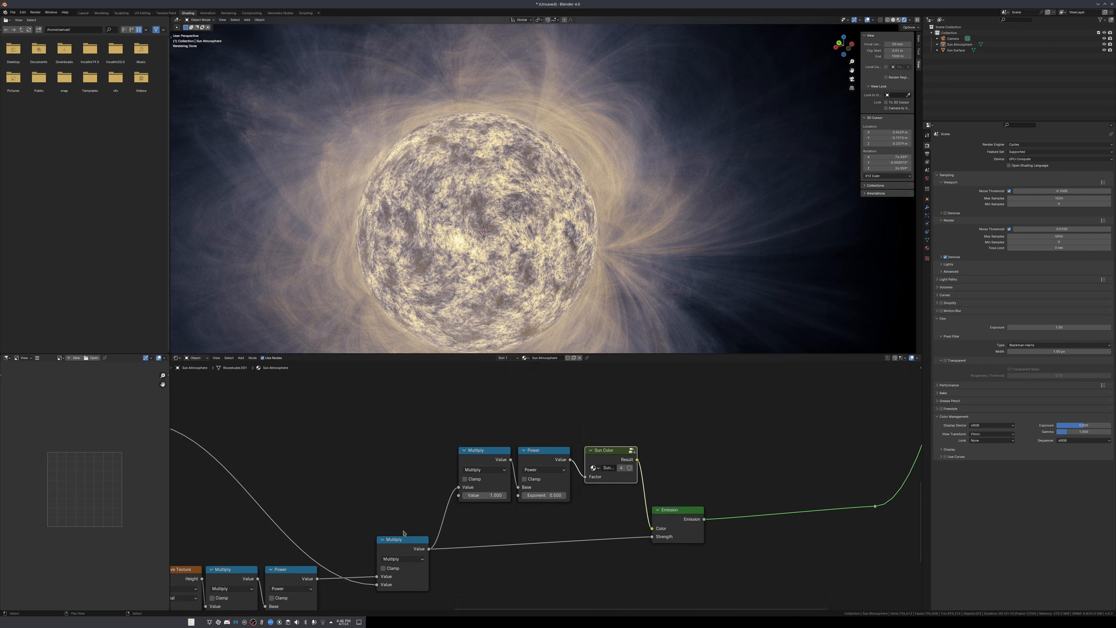
Delete the unused vector math node hanging below the lower chain's Subtract node.
scroll(431, 237, "down", 5)
middle_click_drag(444, 231, 579, 239)
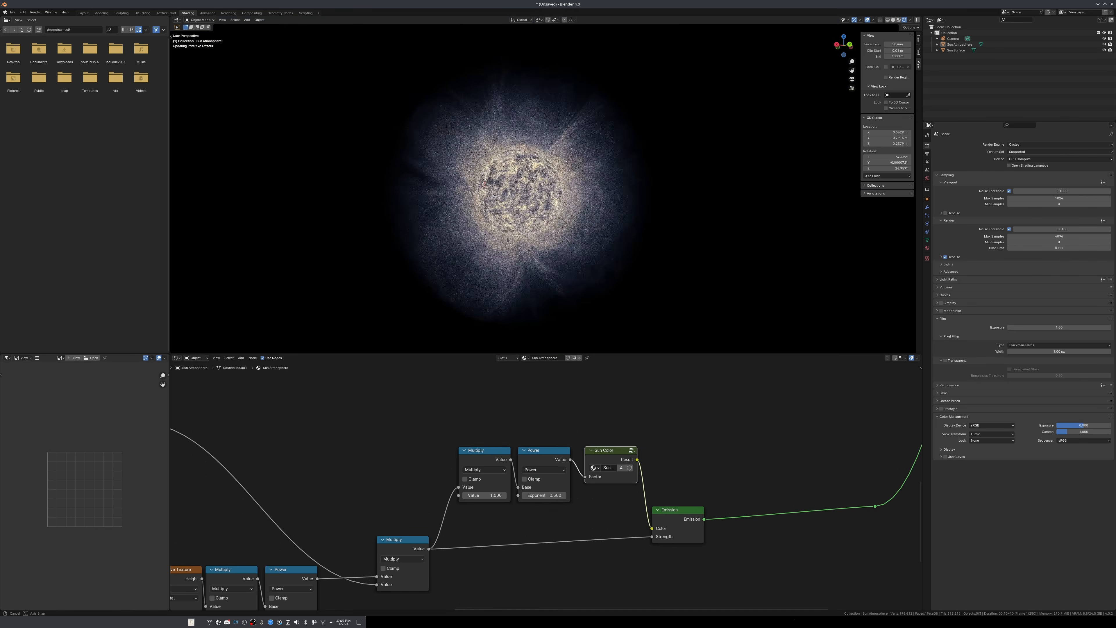
scroll(579, 239, "up", 5)
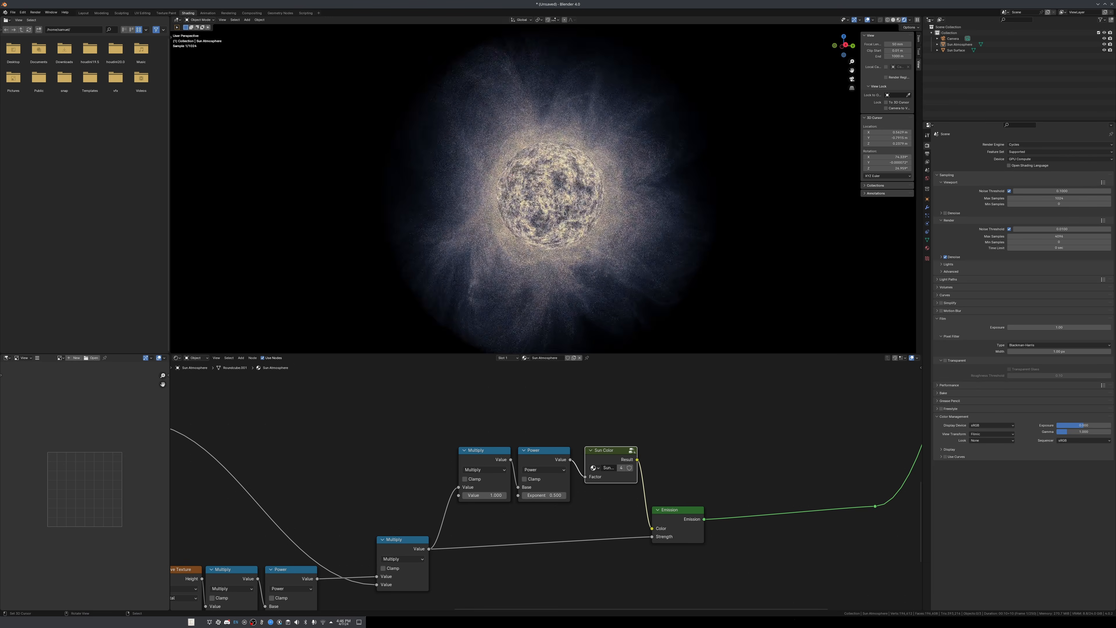
scroll(712, 468, "down", 2)
scroll(713, 468, "down", 4)
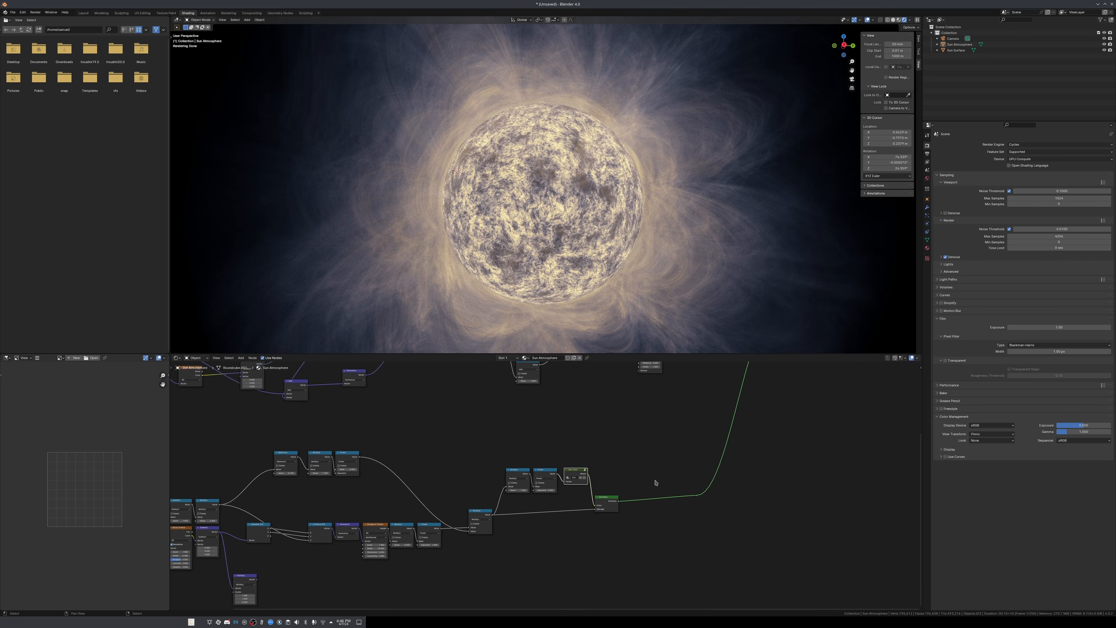
left_click_drag(322, 535, 400, 563)
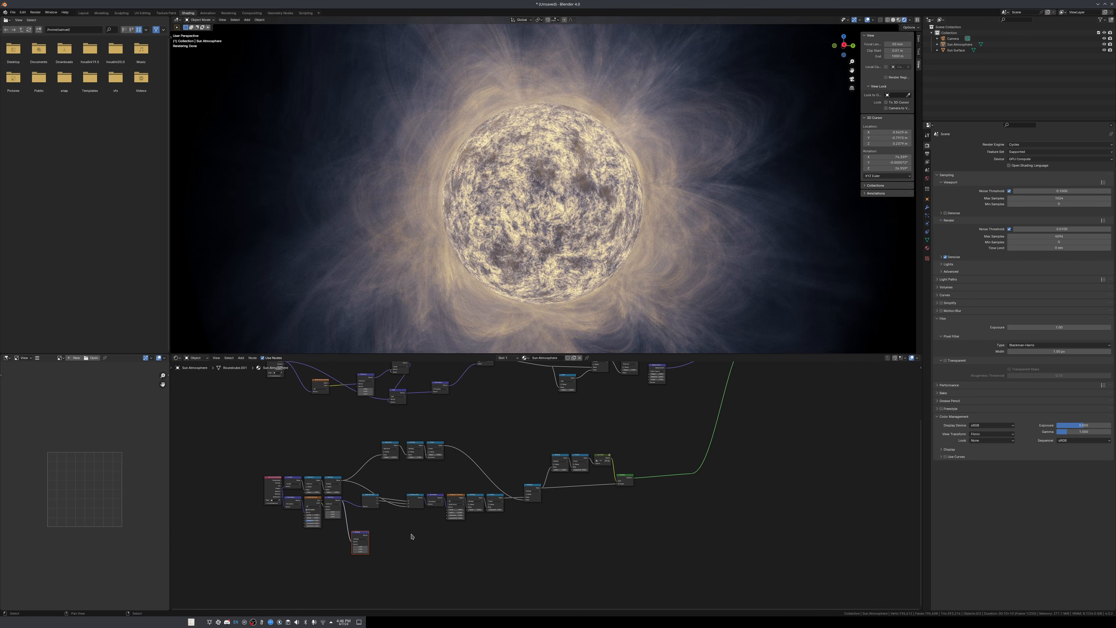
mouse_move(286, 572)
left_mouse_down()
mouse_move(325, 550)
mouse_move(580, 475)
left_mouse_up()
mouse_move(259, 534)
left_mouse_down()
mouse_move(669, 457)
mouse_move(645, 458)
left_mouse_up()
scroll(643, 471, "down", 2)
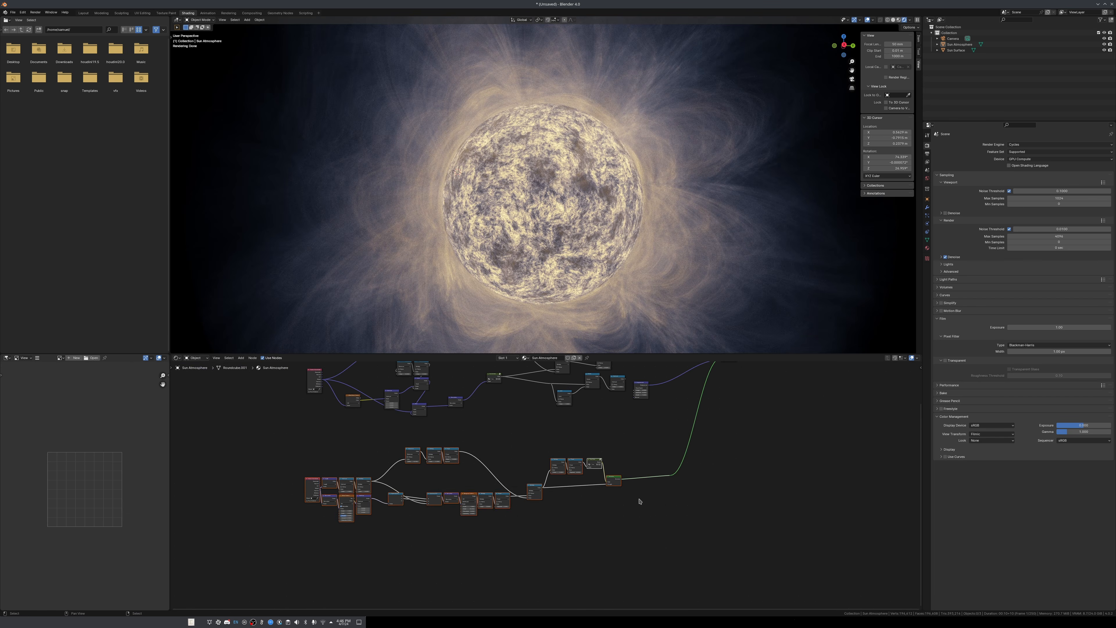
left_click(640, 499)
Insert an Add Shader node on the link between the lower chain's Emission and the Material Output.
scroll(644, 500, "up", 1)
key("shift+a")
left_click(645, 498)
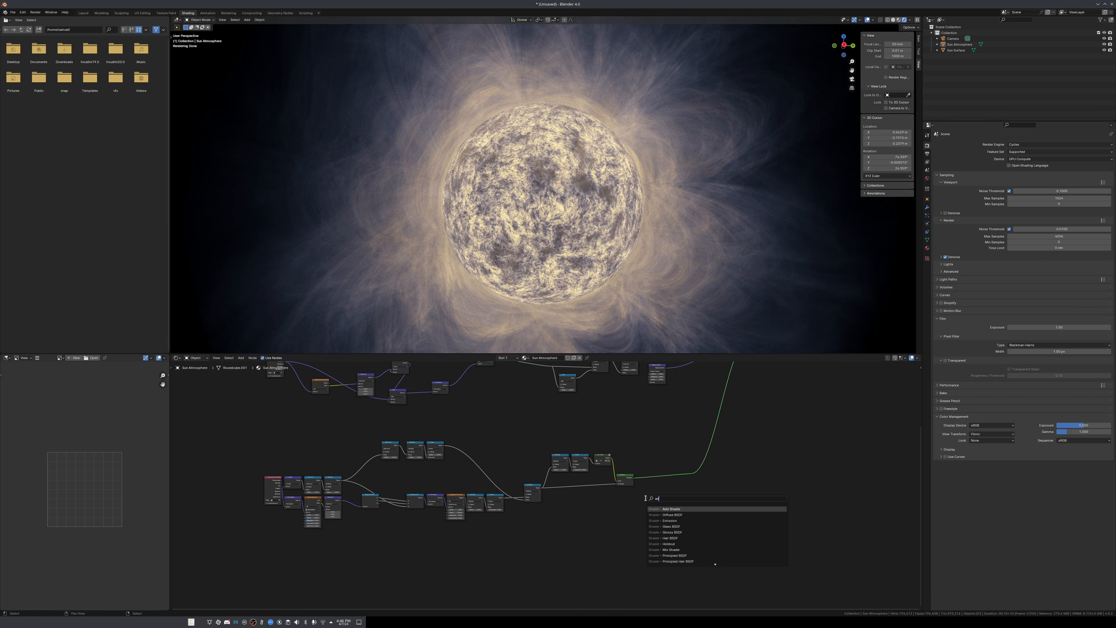
left_click(668, 509)
left_click(655, 474)
scroll(600, 541, "down", 4)
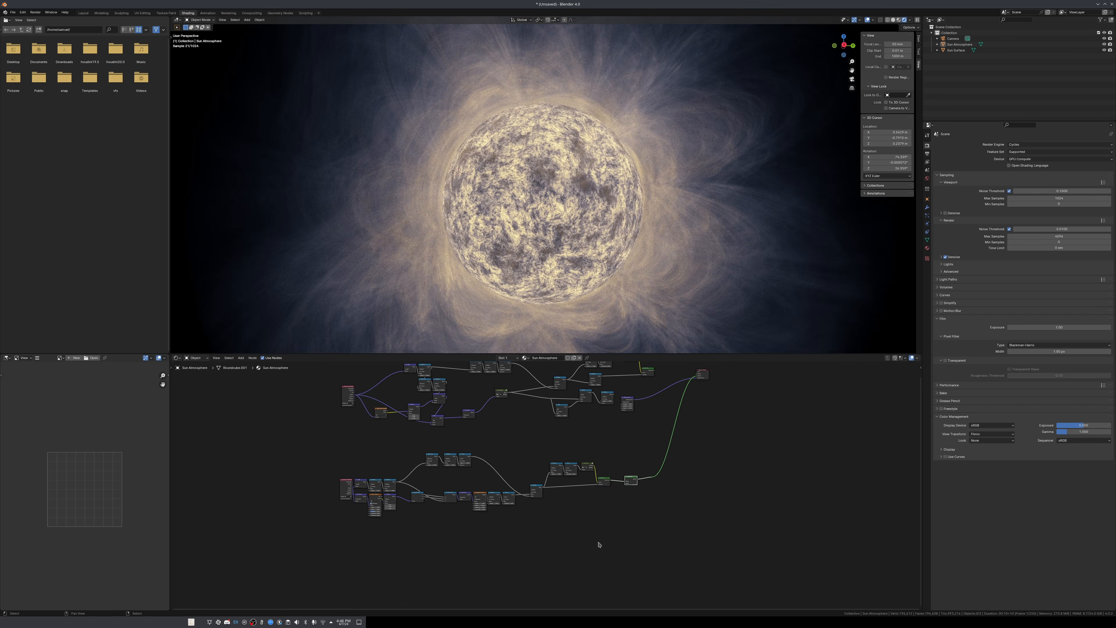
Duplicate the whole lower node chain from Texture Coordinate to Emission and place the copy below the original.
left_click_drag(610, 537, 292, 458)
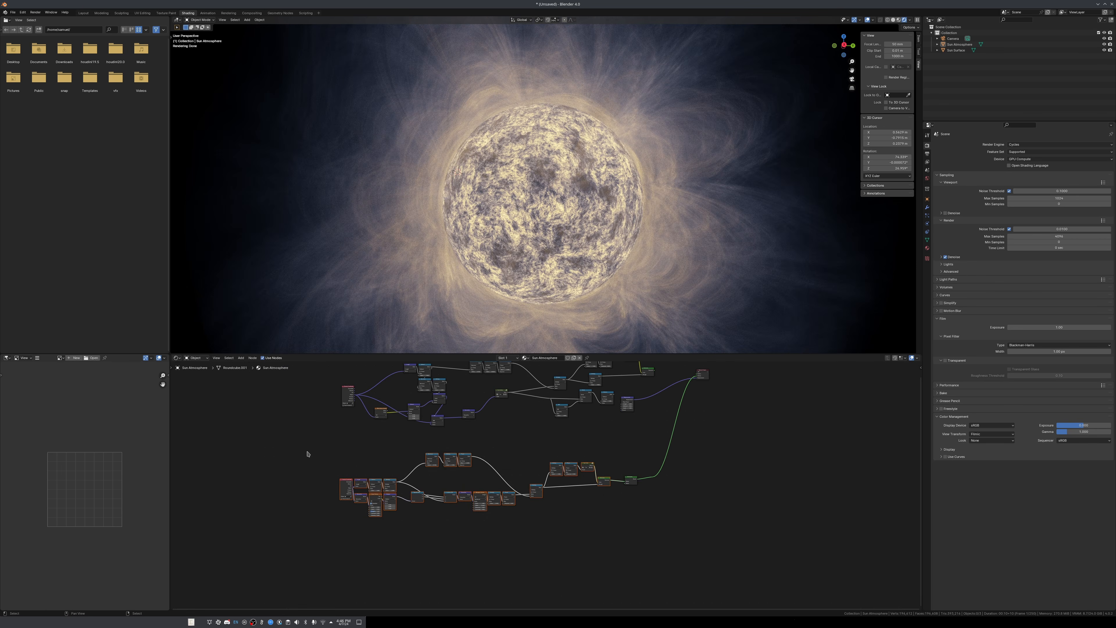
key("shift+d")
left_click(311, 531)
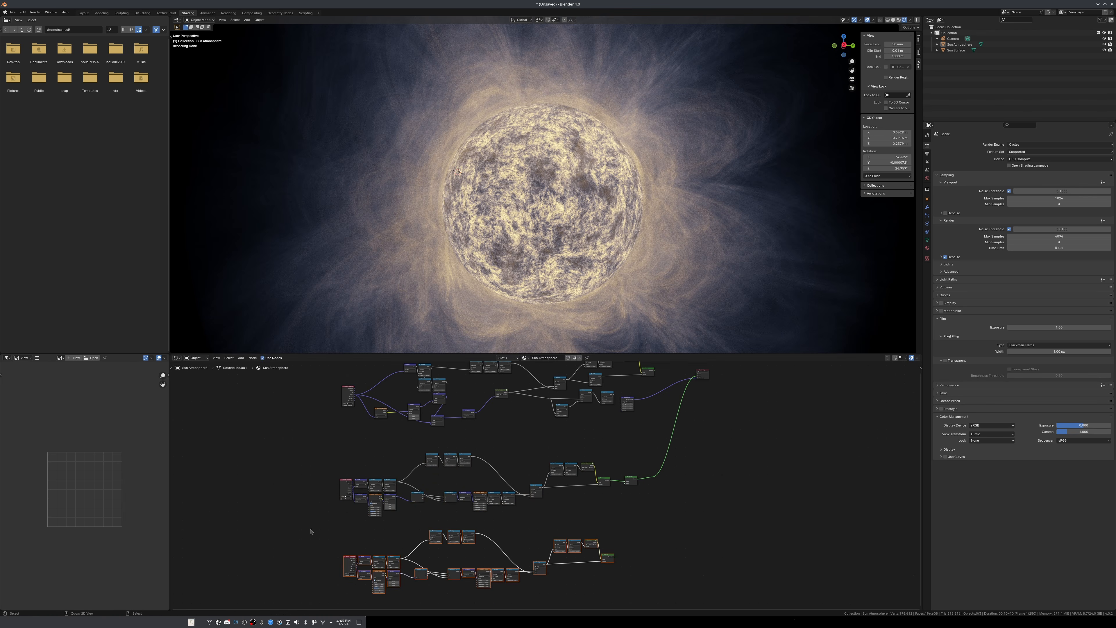
In the original chain, set the Musgrave Texture's Scale to 1.2 and Dimension to 0.1, and the following Power's Exponent to 2.1.
scroll(555, 526, "up", 7)
left_click(555, 527)
scroll(502, 532, "up", 7)
scroll(501, 532, "up", 3)
middle_click_drag(502, 532, 666, 492)
scroll(494, 496, "up", 6)
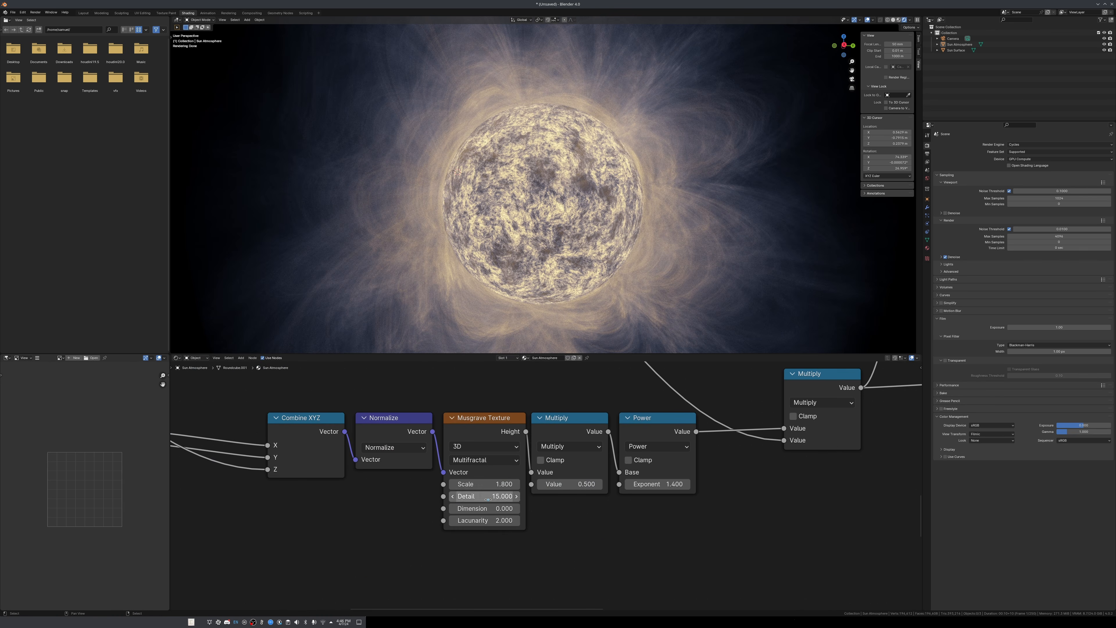
left_click_drag(490, 486, 498, 509)
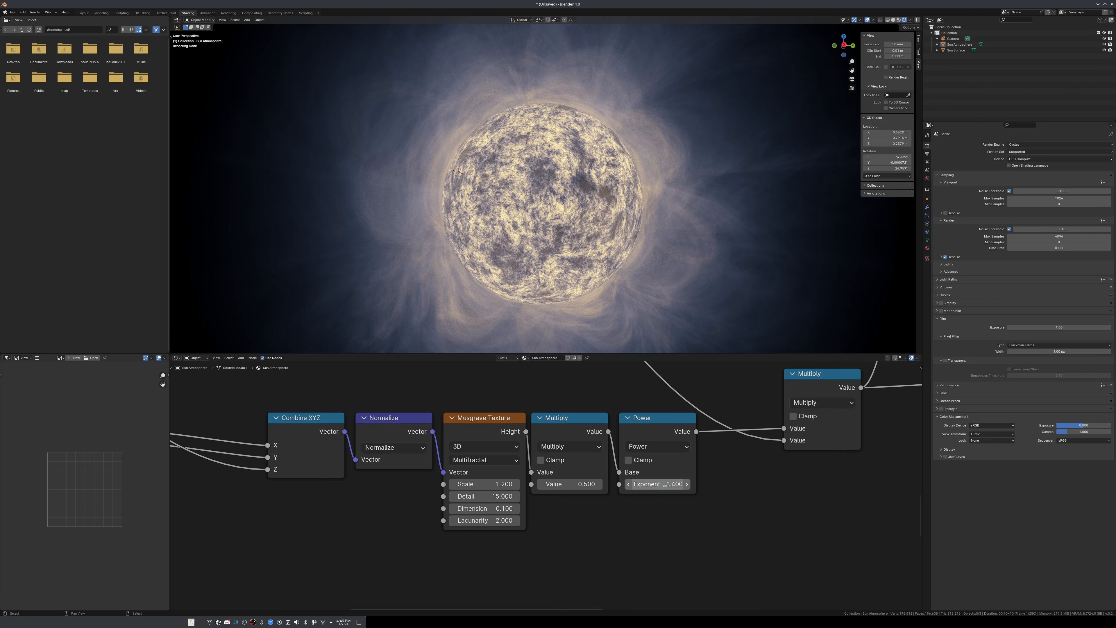
left_click_drag(659, 484, 671, 485)
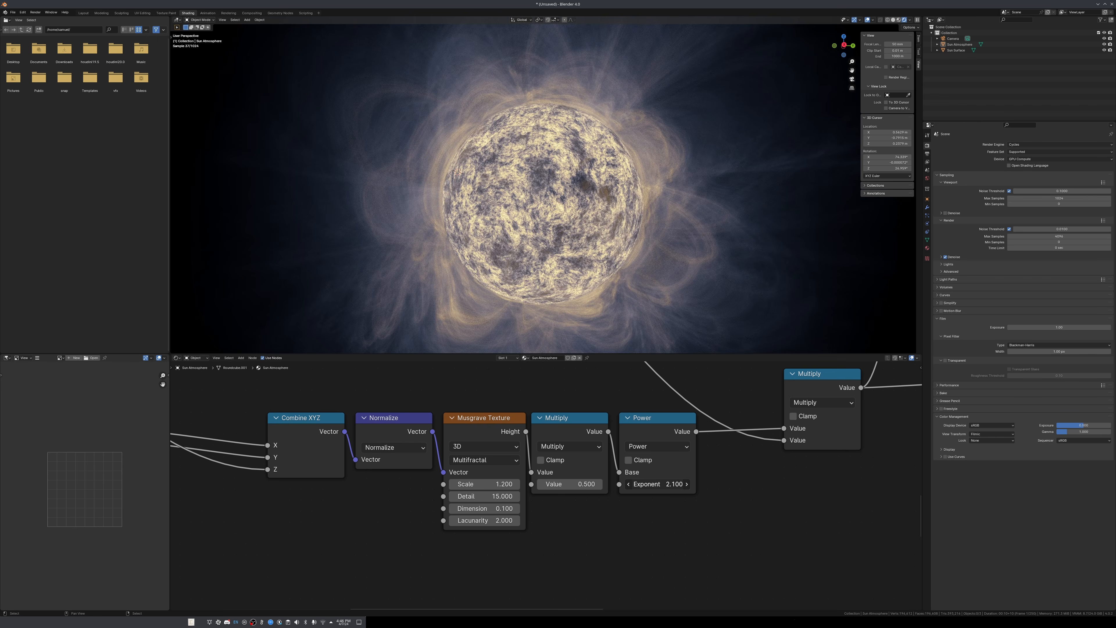
Connect the copied Emission to the Add Shader's second input and cut the original Emission's link to it.
scroll(468, 278, "down", 3)
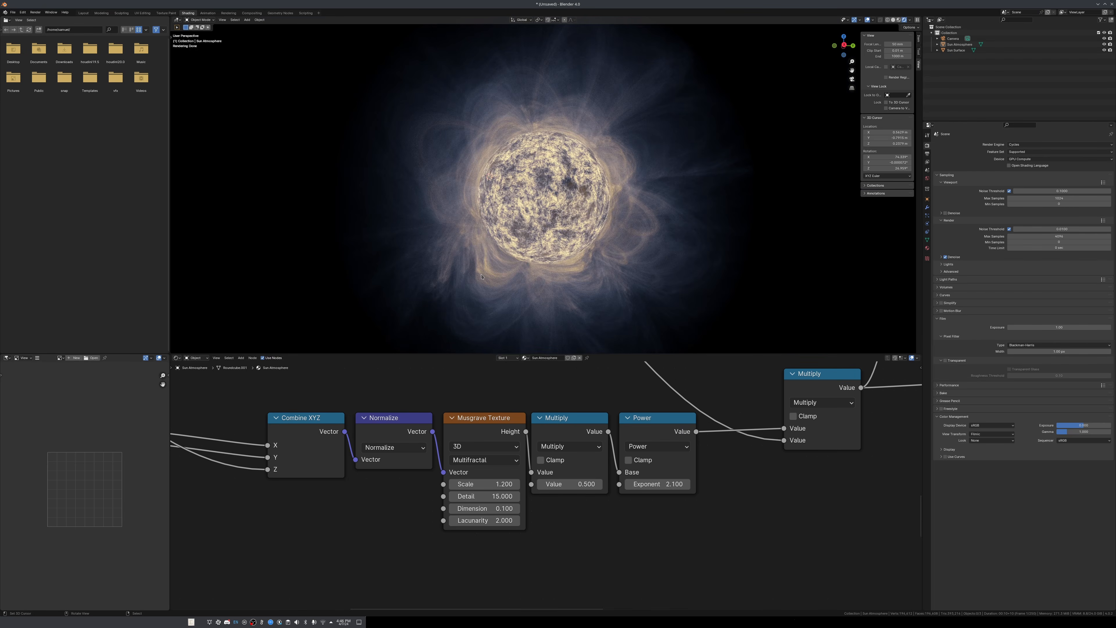
middle_click_drag(482, 276, 367, 277)
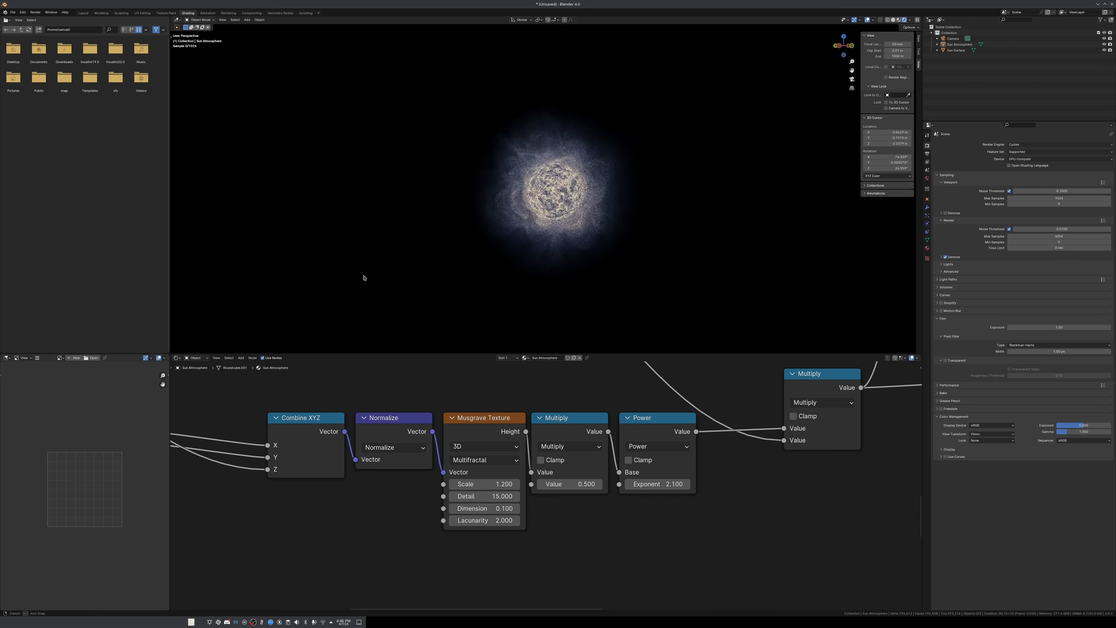
scroll(551, 501, "down", 2)
scroll(551, 501, "down", 4)
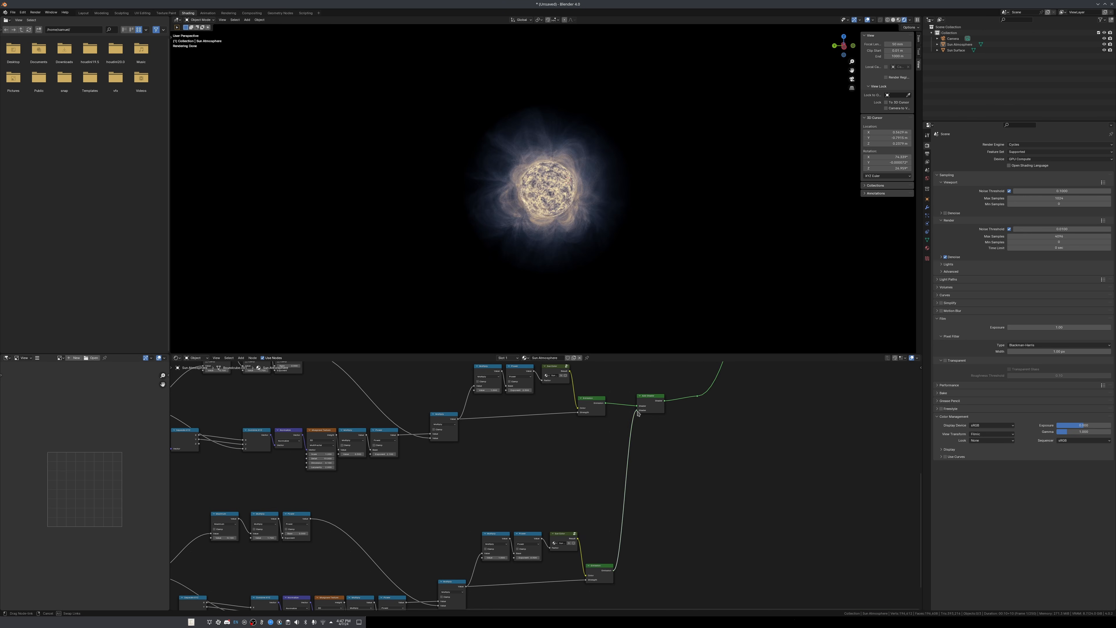
left_click_drag(638, 413, 637, 410)
right_click_drag(619, 389, 609, 427, "ctrl")
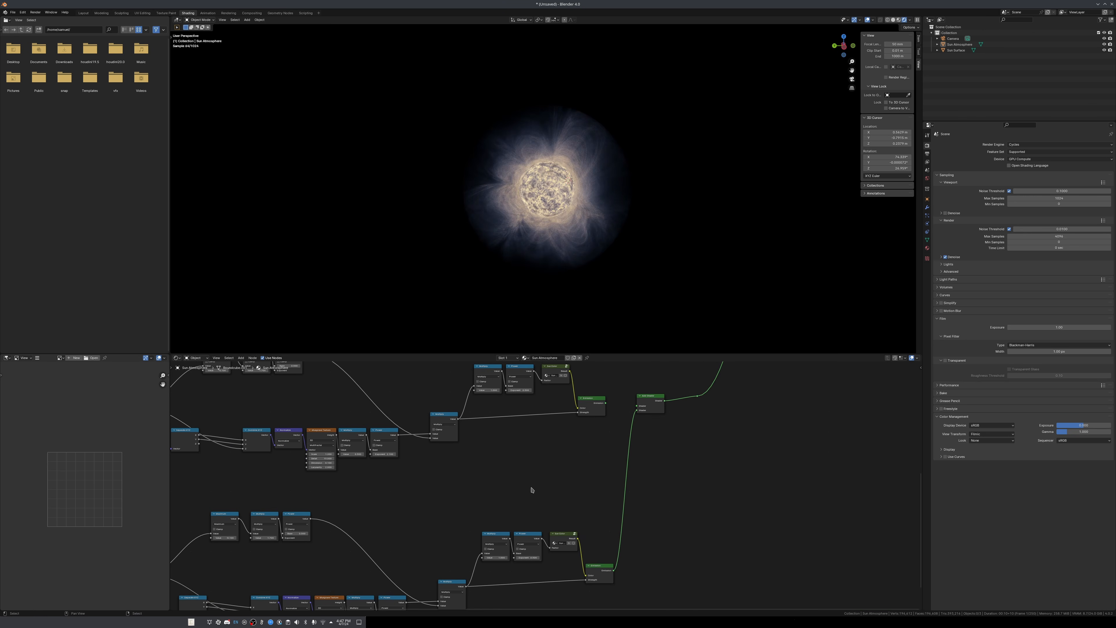
In the copied chain, set the Multiply after Length and Subtract to 17.2 to pull the layer close to the surface.
middle_click_drag(515, 506, 569, 513)
scroll(509, 481, "down", 1)
scroll(683, 459, "up", 2)
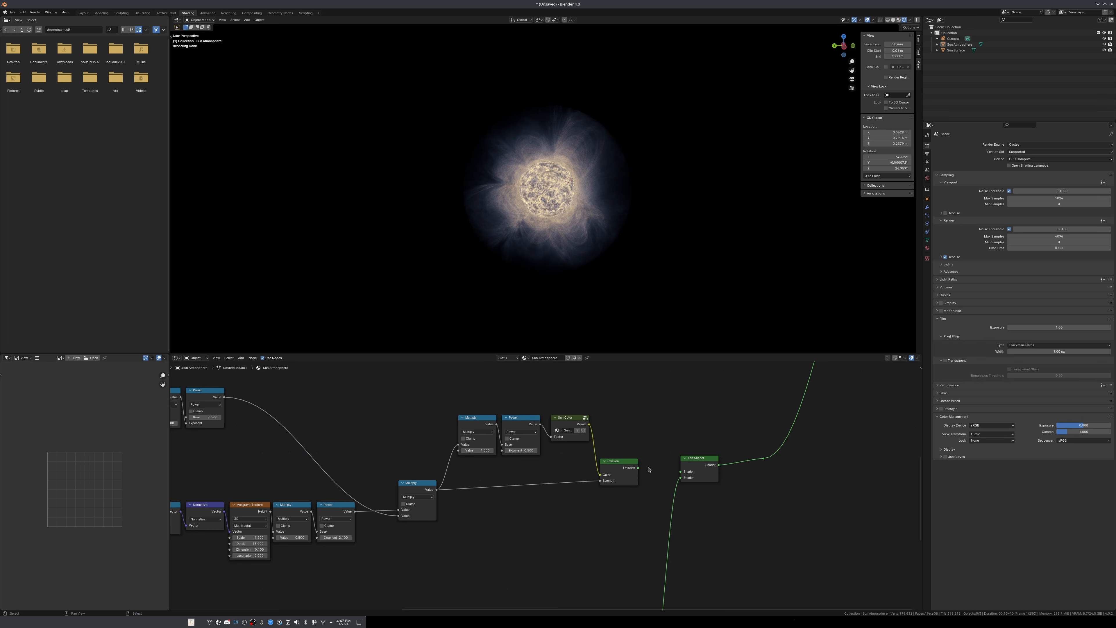
scroll(637, 486, "down", 5)
middle_click_drag(483, 585, 640, 457)
scroll(533, 494, "up", 4)
middle_click_drag(374, 496, 568, 474)
scroll(562, 480, "up", 5)
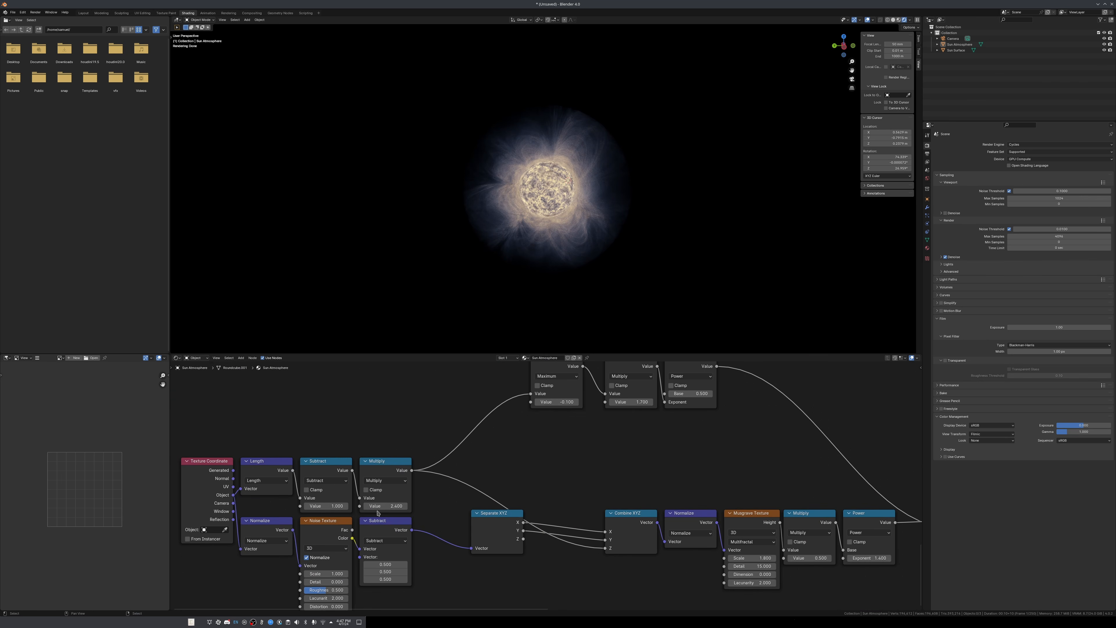
mouse_move(385, 505)
left_mouse_down()
mouse_move(404, 505)
mouse_move(383, 506)
left_mouse_up()
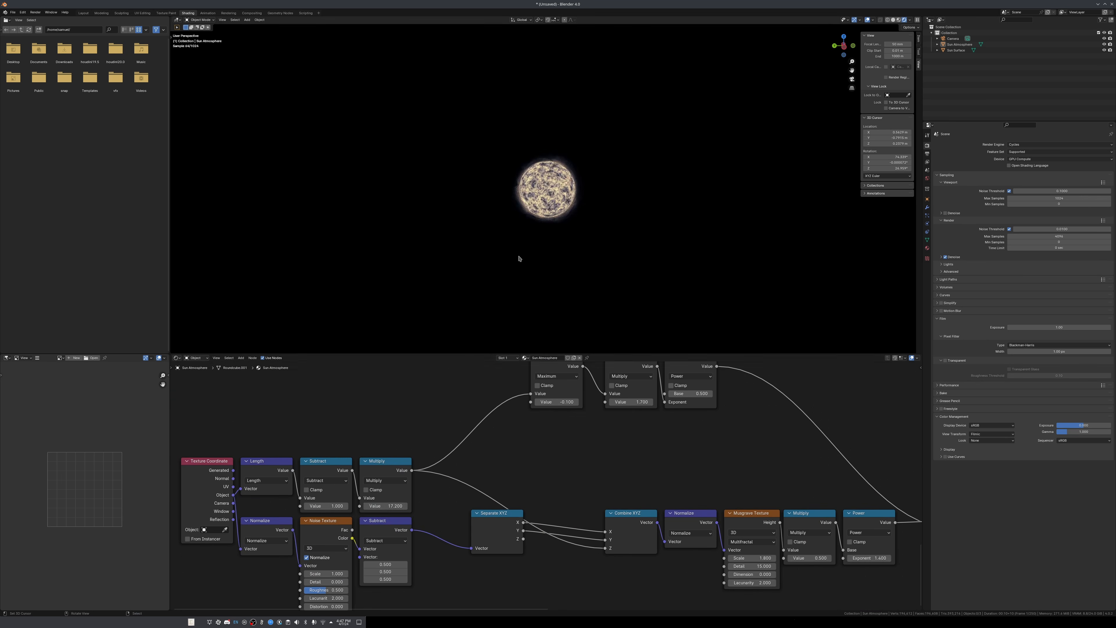
Raise the Scale of the copied chain's Noise Texture for finer distortion.
middle_click_drag(458, 499, 570, 438)
scroll(545, 483, "up", 2)
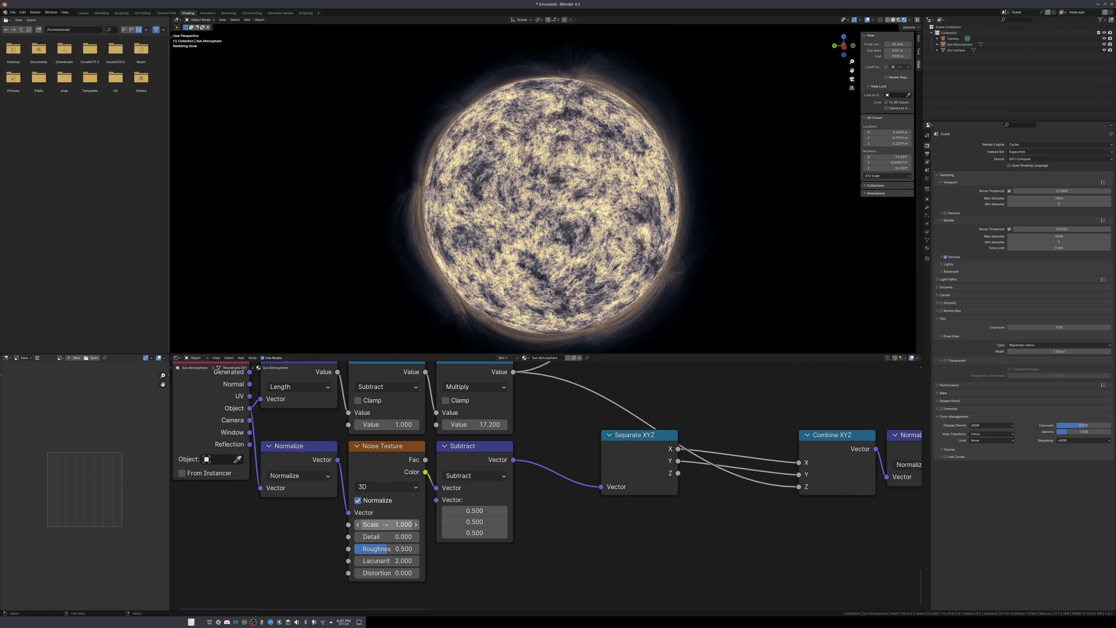
left_click_drag(387, 524, 411, 524)
scroll(547, 486, "down", 5)
middle_click_drag(597, 464, 507, 526)
middle_click_drag(626, 253, 651, 250)
scroll(653, 246, "up", 1)
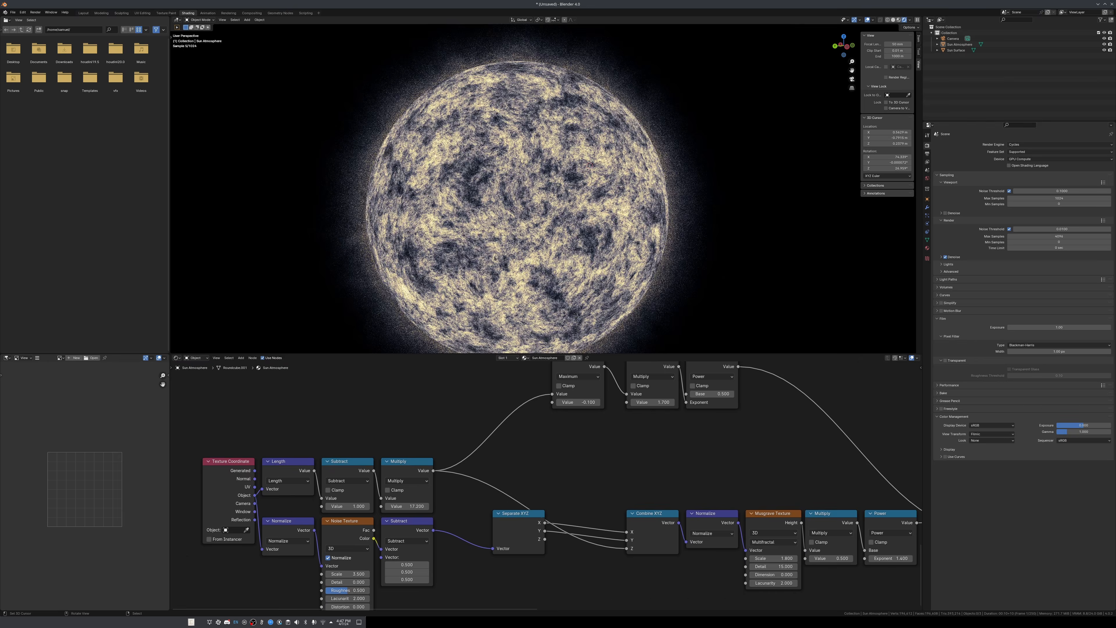
Insert a duplicated Multiply of 16.8 before the copied Emission's Strength and set the Multiply feeding the Sun Color branch to 13.1.
scroll(591, 418, "down", 4)
middle_click_drag(794, 408, 467, 452)
scroll(555, 515, "up", 1)
key("shift+d")
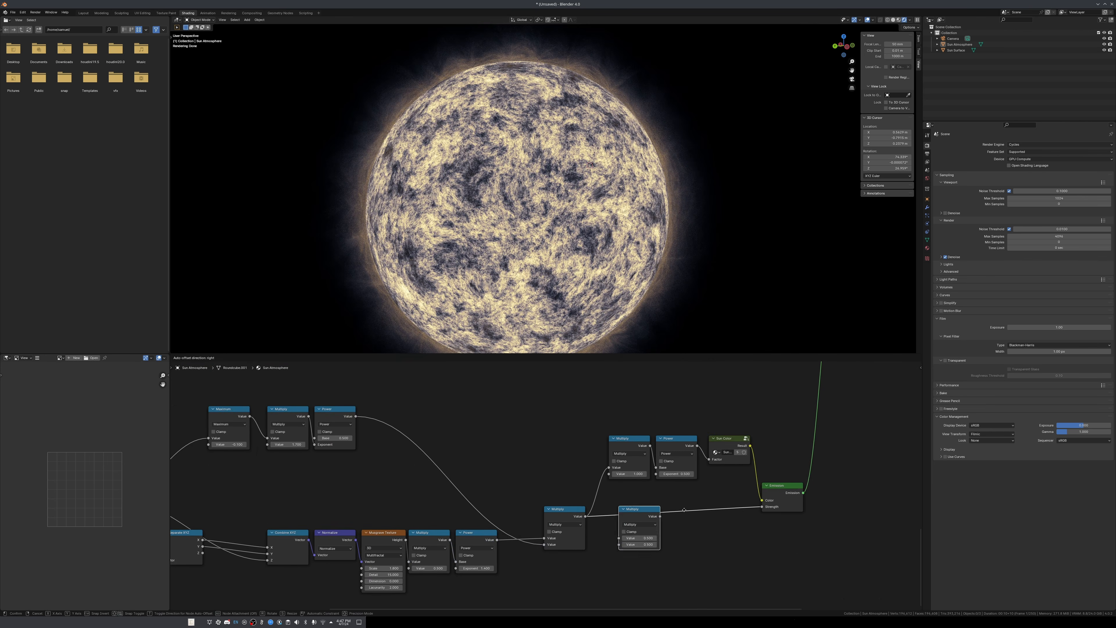
left_click(685, 506)
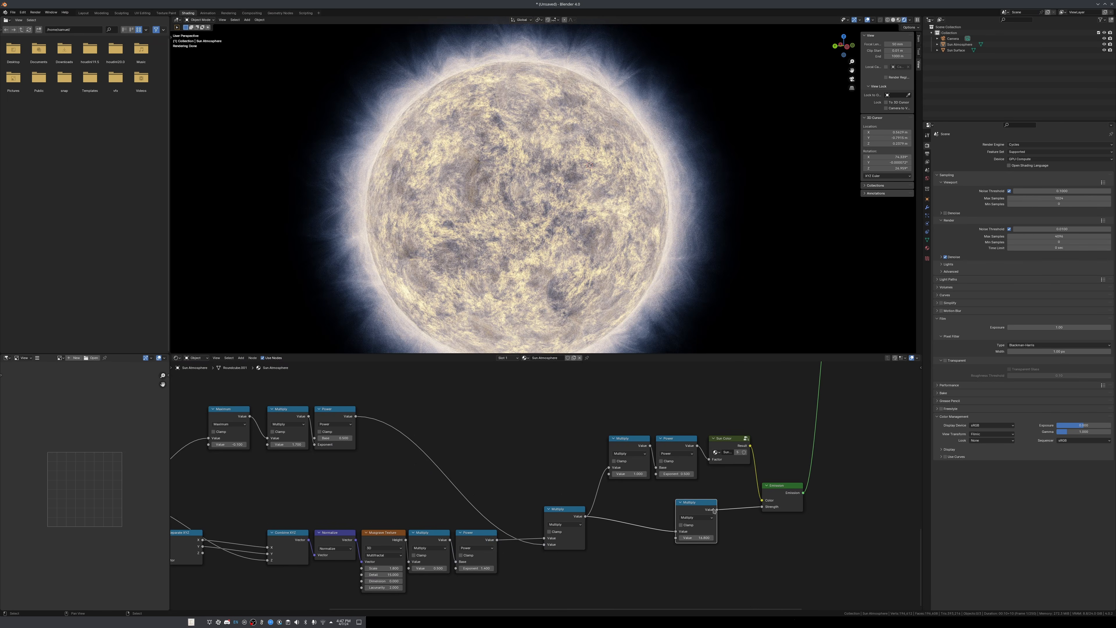
left_click_drag(630, 475, 682, 475)
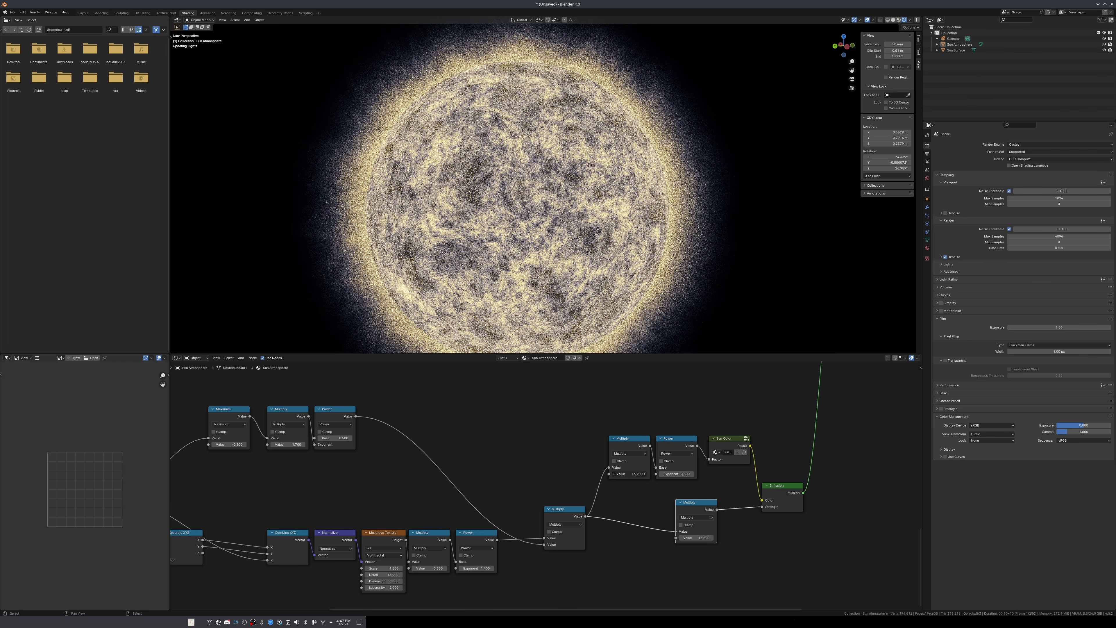
Set the Exponent of the Power node after the copied Musgrave Texture to 3.4 for sharper filaments.
scroll(430, 499, "down", 3)
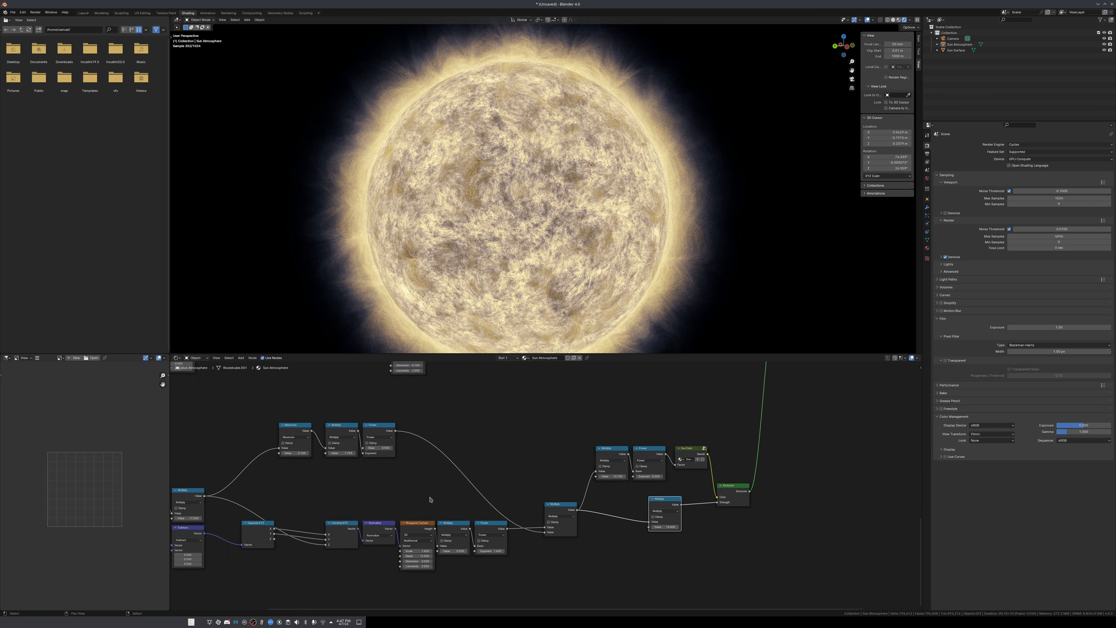
middle_click_drag(430, 499, 558, 471)
scroll(560, 474, "up", 7)
left_click_drag(672, 550, 680, 550)
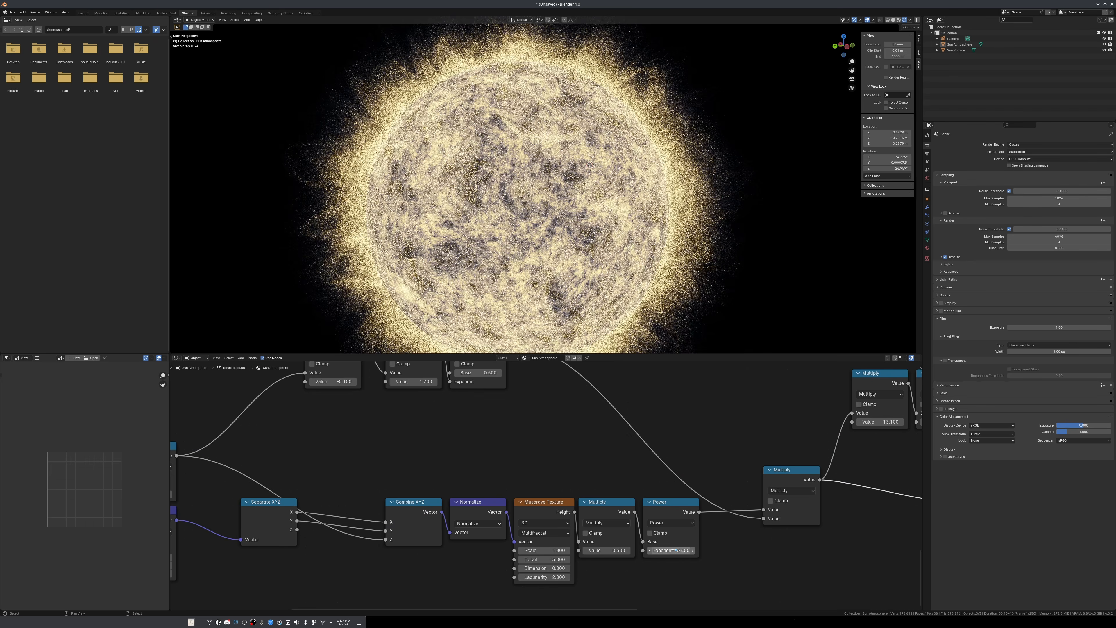
Set the Multiply before the copied chain's Power and Sun Color nodes to 2.8.
scroll(467, 464, "down", 2)
middle_click_drag(466, 464, 272, 498)
scroll(515, 479, "up", 3)
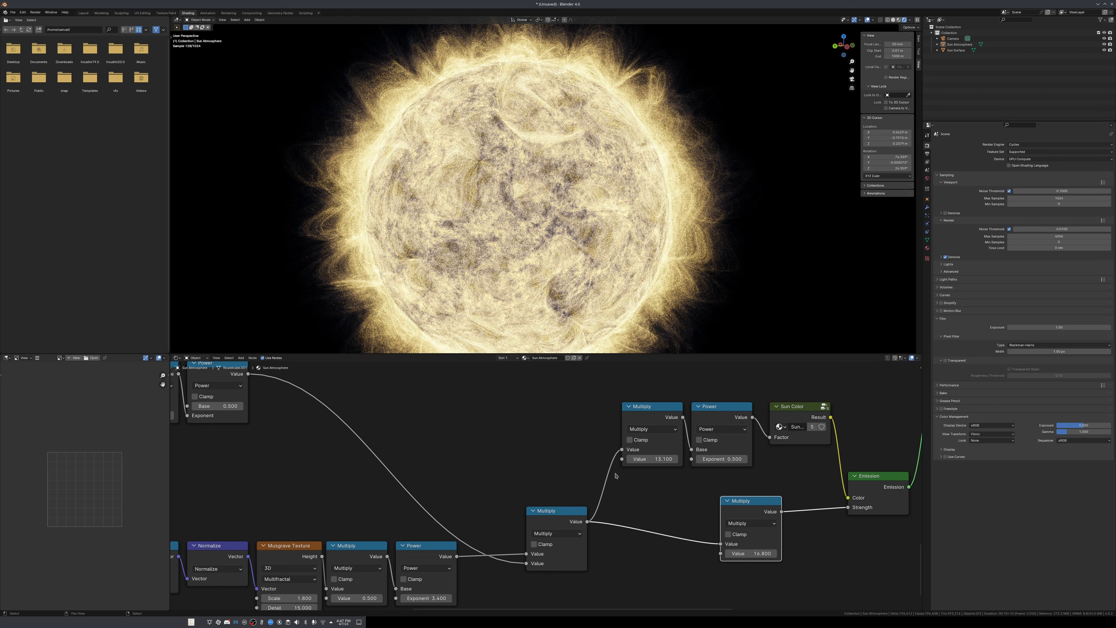
mouse_move(653, 459)
left_mouse_down()
mouse_move(626, 459)
mouse_move(655, 458)
left_mouse_up()
Set the copied Musgrave Texture's Dimension to 0.1 and Scale to 0.3.
middle_click_drag(655, 458, 729, 367)
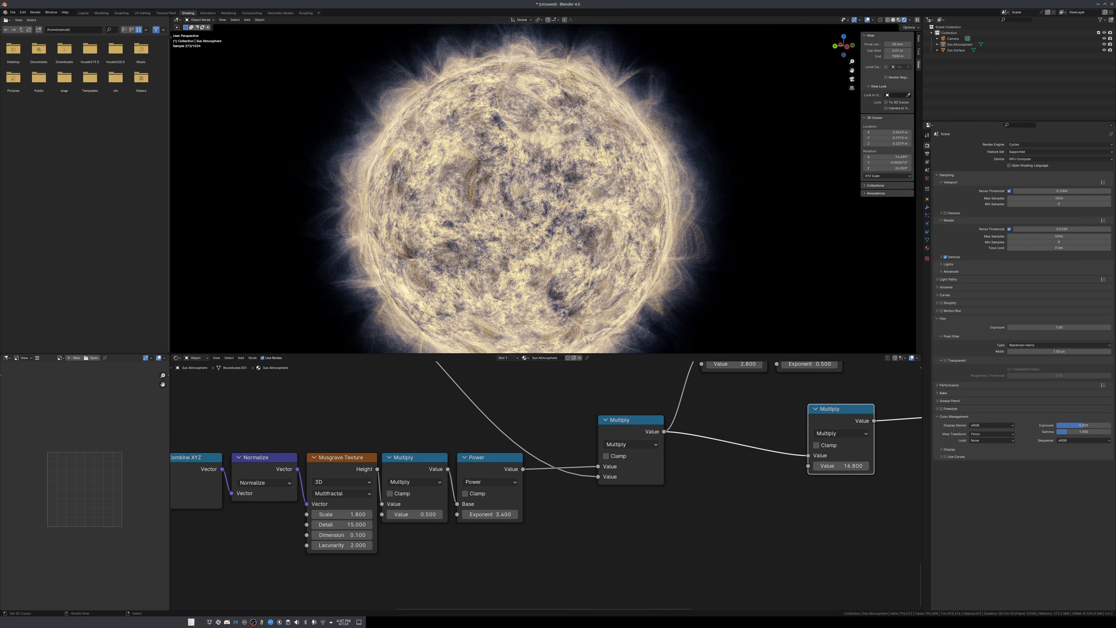
middle_click_drag(338, 514, 467, 496)
left_click_drag(466, 496, 422, 496)
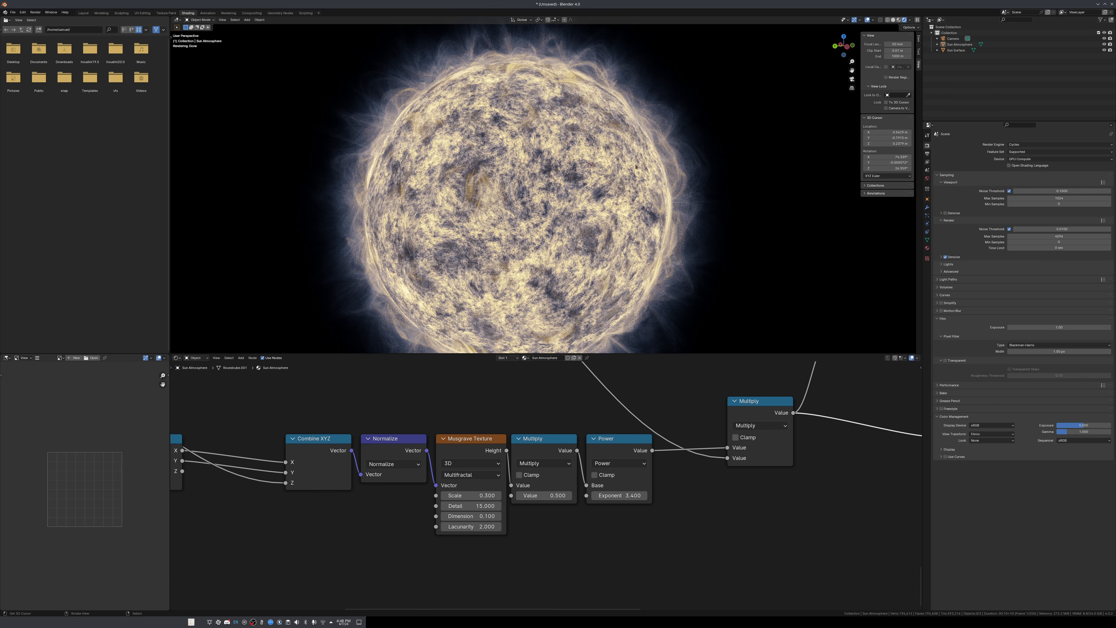
Reconnect the original chain's Emission to the Add Shader's first input to combine both atmosphere layers.
scroll(688, 270, "down", 5)
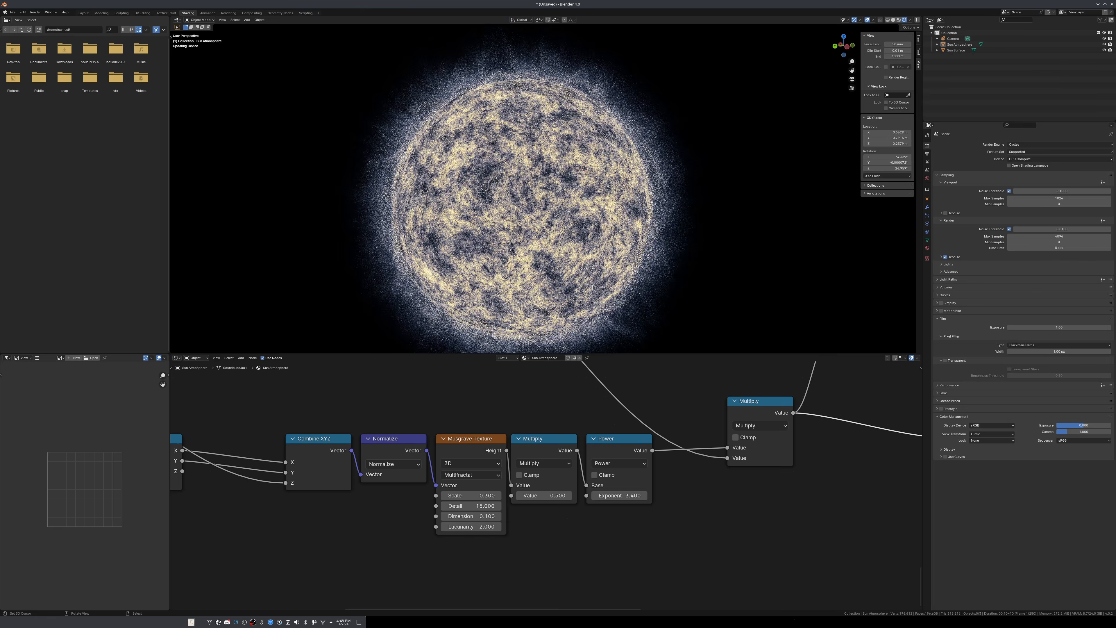
scroll(605, 556, "down", 4)
scroll(605, 556, "down", 4)
middle_click_drag(682, 453, 600, 533)
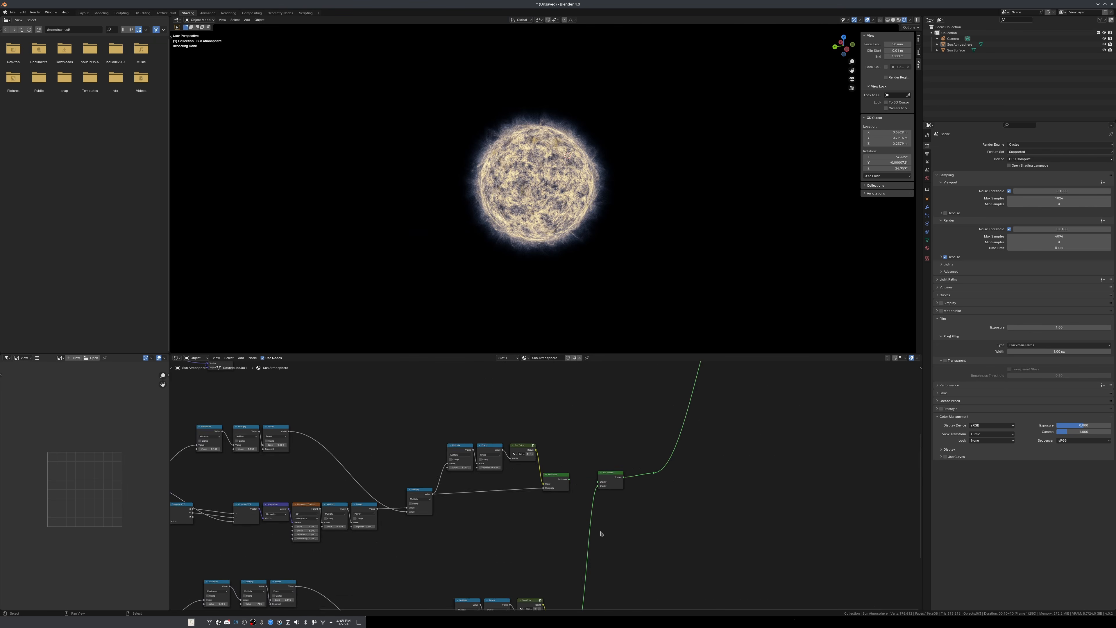
scroll(546, 490, "up", 8)
left_click_drag(589, 473, 643, 479)
scroll(547, 234, "up", 5)
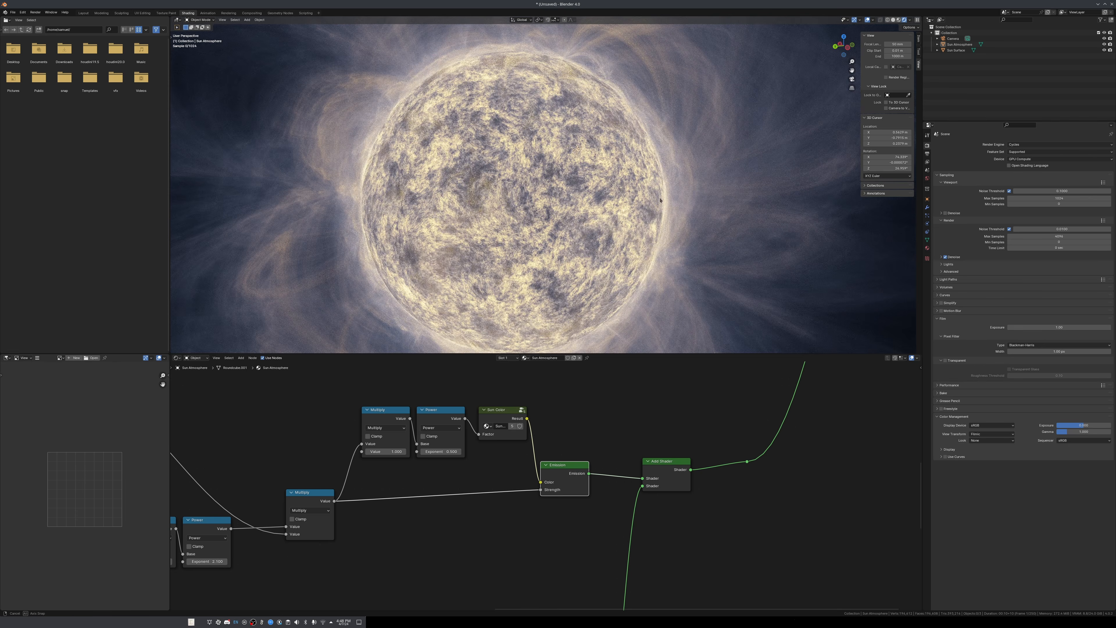
Inspect the combined atmosphere from another angle and cut the copied Emission's link to the Add Shader for comparison.
middle_click_drag(660, 200, 736, 203)
scroll(686, 209, "down", 9)
middle_click_drag(633, 215, 606, 219)
scroll(604, 220, "up", 5)
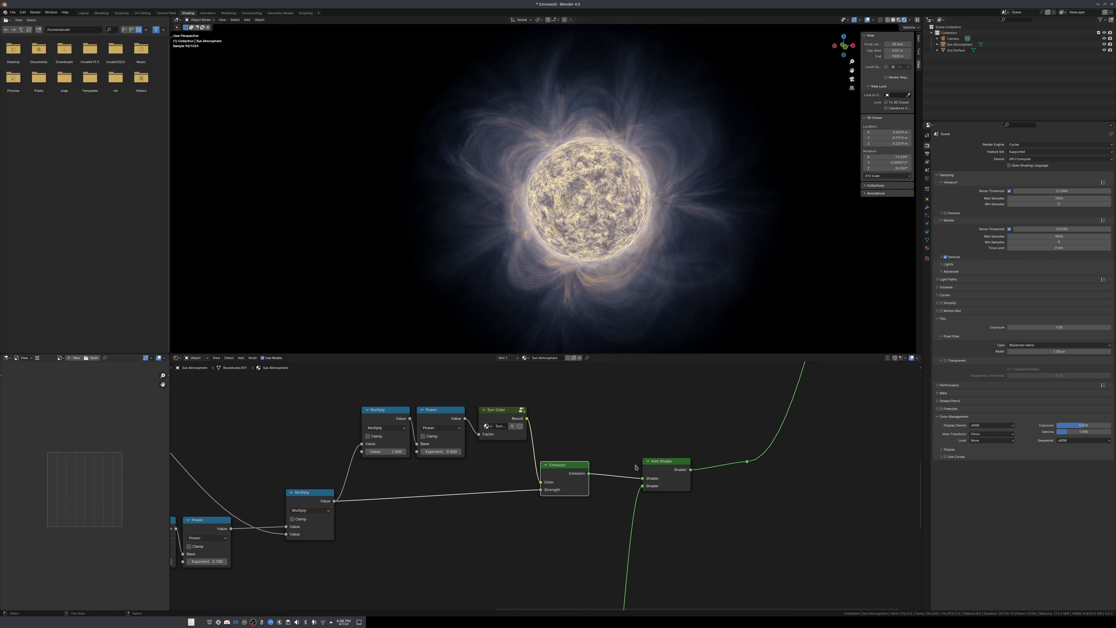
right_click_drag(663, 546, 665, 549, "ctrl")
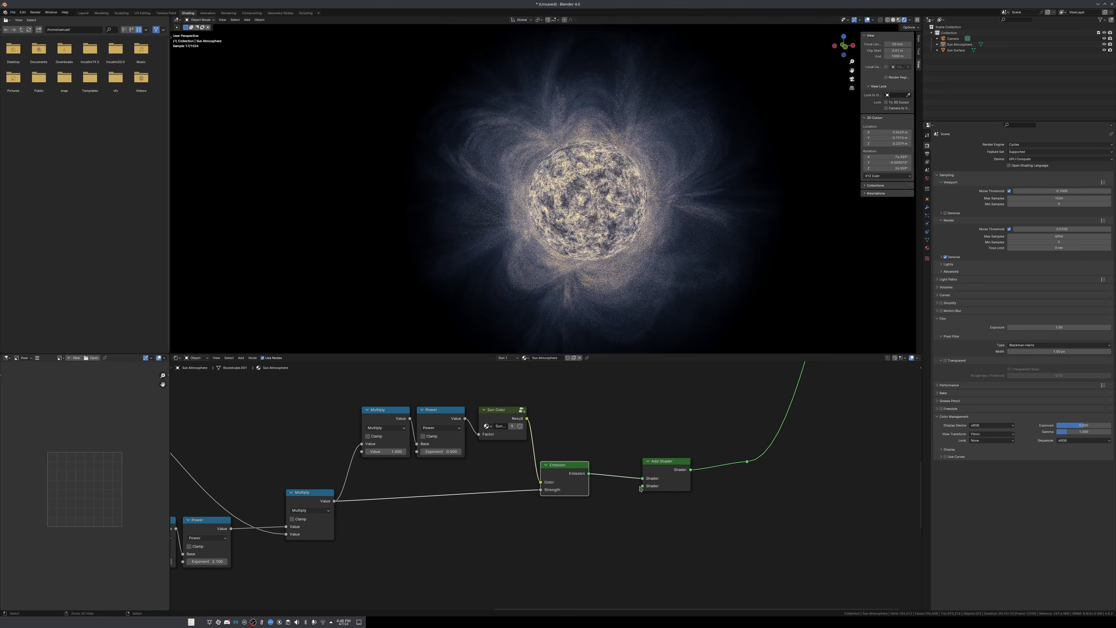
Reconnect the copied chain's Emission to the Add Shader's second input and raise the Multiply value before that chain's Power node.
scroll(607, 453, "down", 5)
middle_click_drag(596, 433, 581, 310)
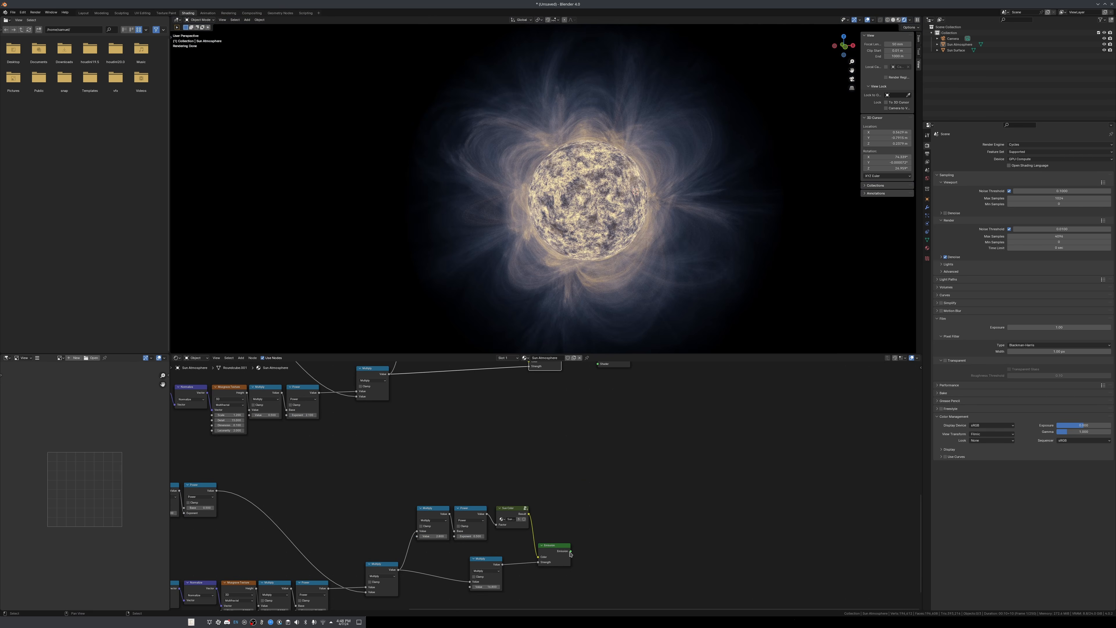
left_click_drag(570, 553, 599, 395)
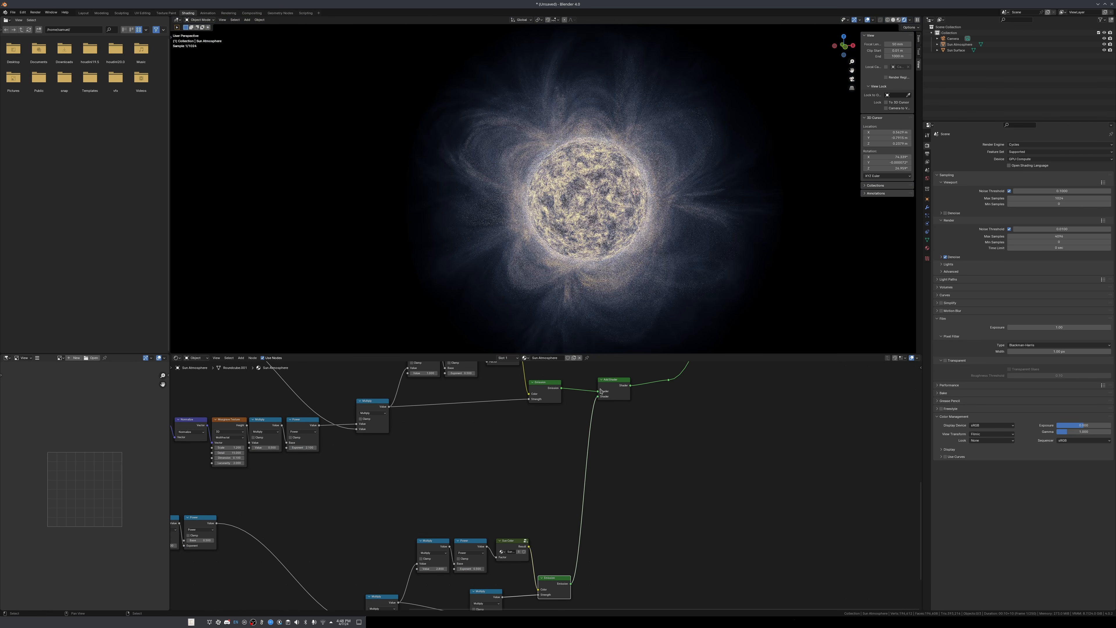
middle_click_drag(538, 499, 617, 377)
scroll(602, 383, "up", 7)
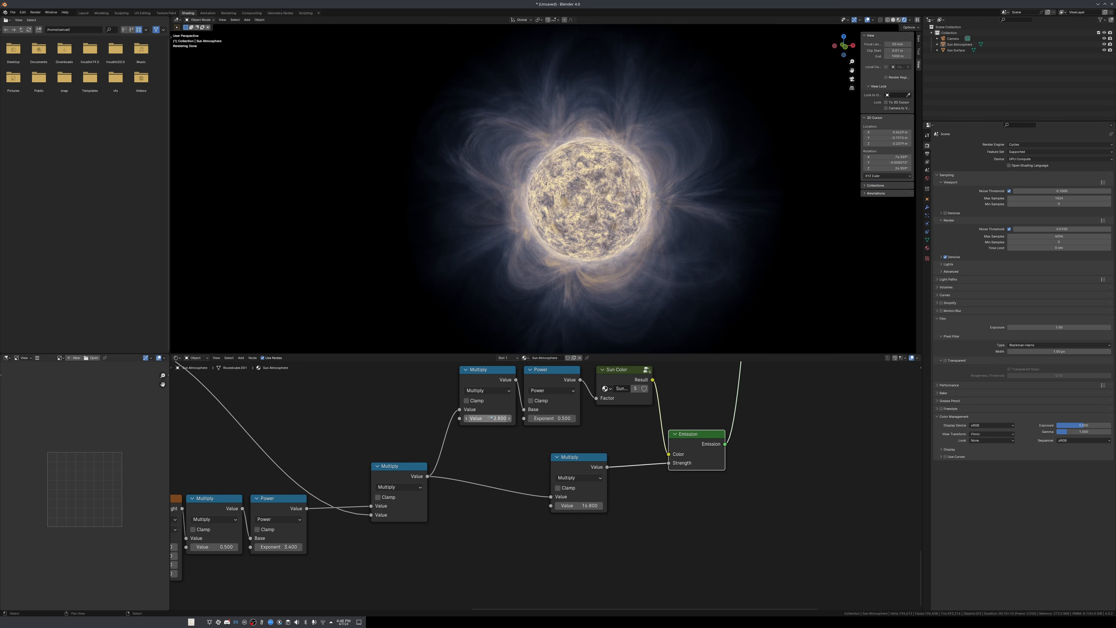
left_click_drag(487, 418, 500, 418)
Duplicate the Add Shader and insert the copy on the link running to the Material Output's Volume input.
scroll(645, 170, "up", 1)
scroll(676, 466, "down", 7)
middle_click_drag(743, 381, 670, 503)
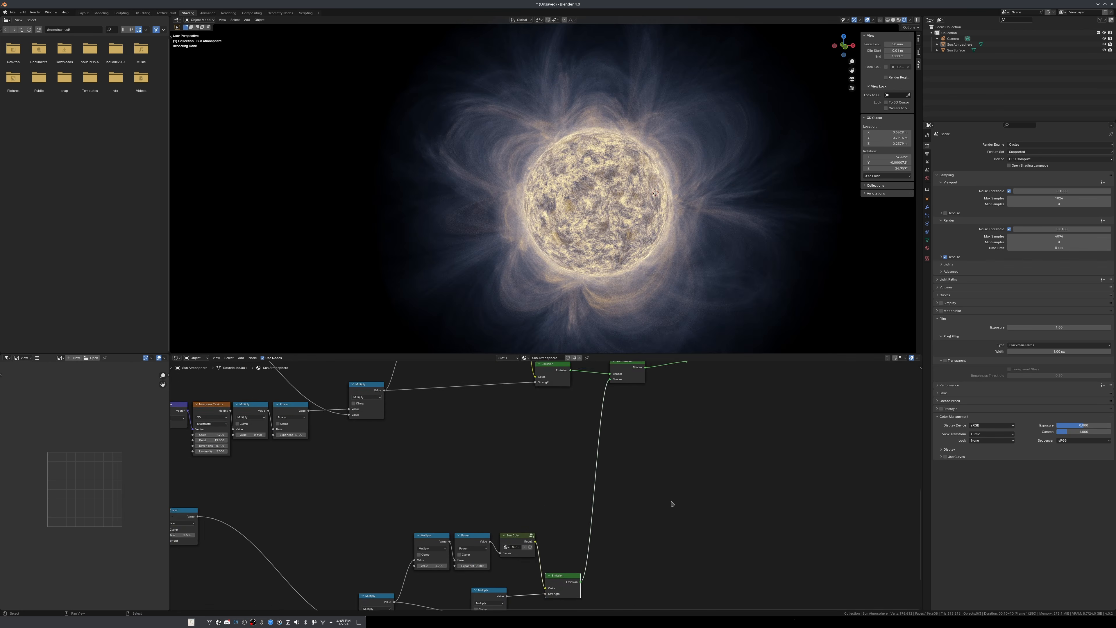
middle_click_drag(708, 368, 586, 496)
scroll(585, 496, "down", 6)
left_click(506, 535)
key("shift+d")
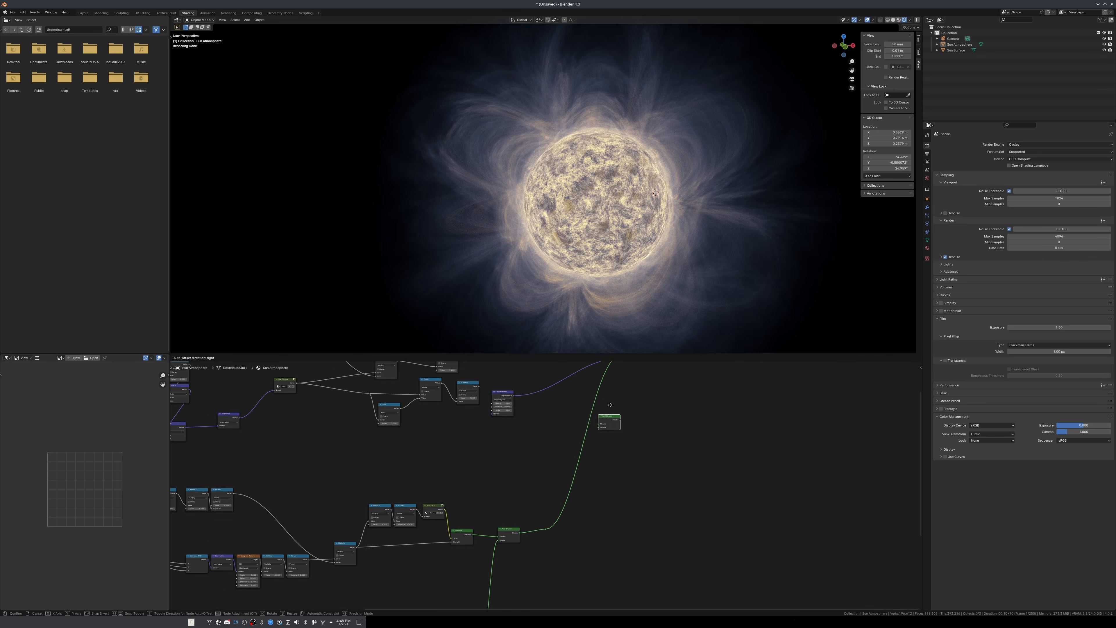
left_click(594, 417)
Connect the uppermost atmosphere chain's Emission to the free input of the copied Add Shader.
middle_click_drag(556, 384, 569, 488)
scroll(568, 487, "up", 2)
left_click_drag(567, 436, 631, 514)
scroll(608, 513, "up", 1)
scroll(585, 488, "up", 3)
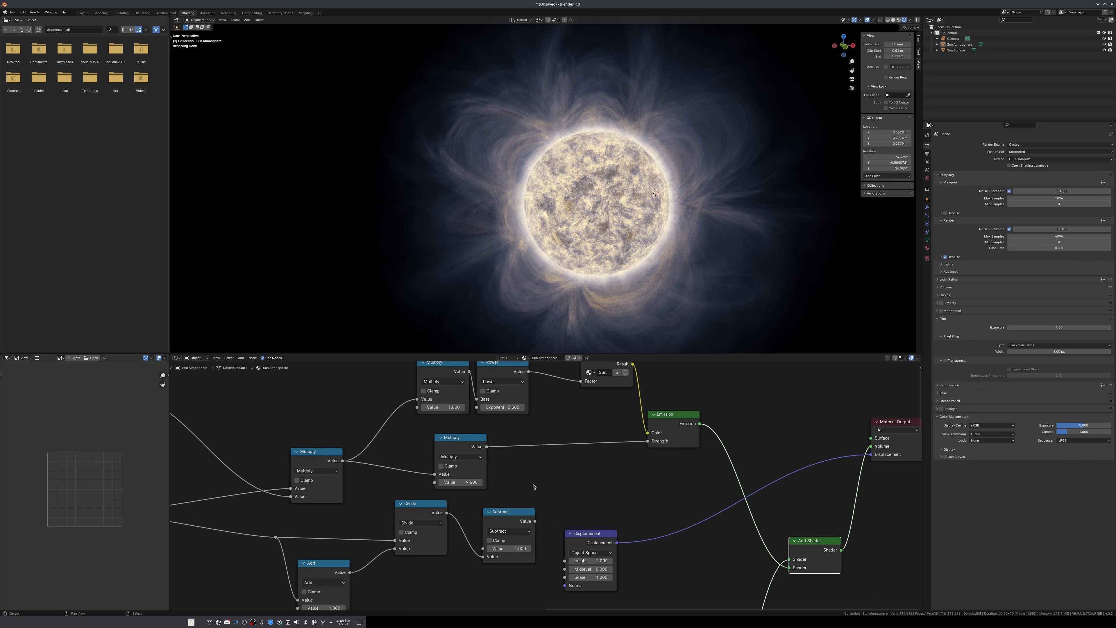
Lower the uppermost chain's Multiply feeding Emission Strength to 1.5 and the Multiply between Maximum and Power to about 17.
left_click_drag(468, 483, 453, 483)
scroll(469, 483, "down", 2)
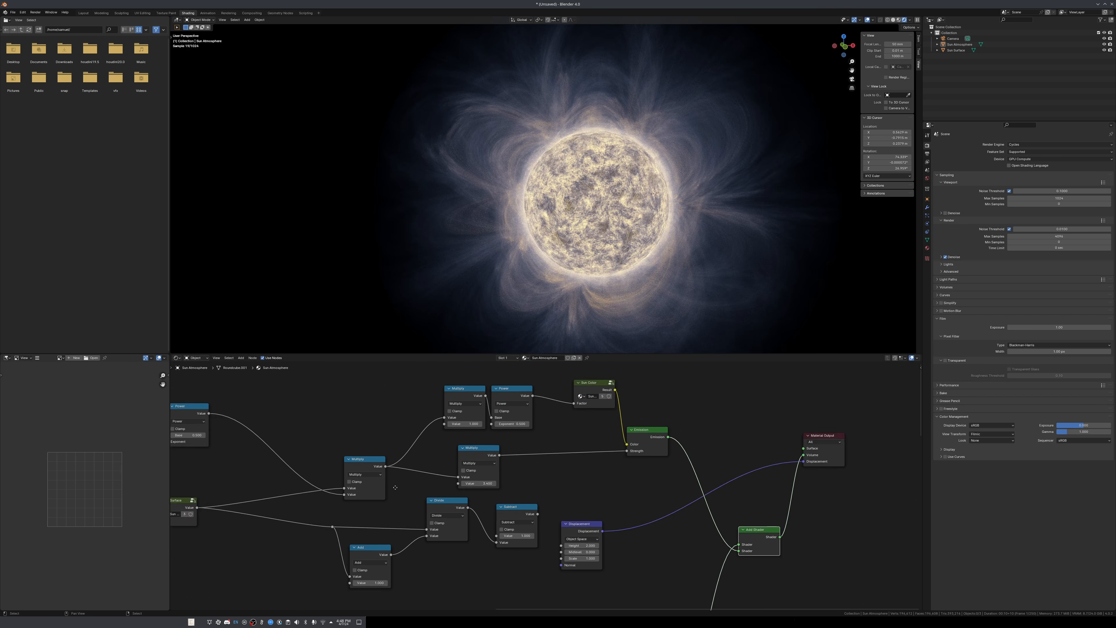
middle_click_drag(232, 467, 557, 474)
scroll(549, 474, "up", 2)
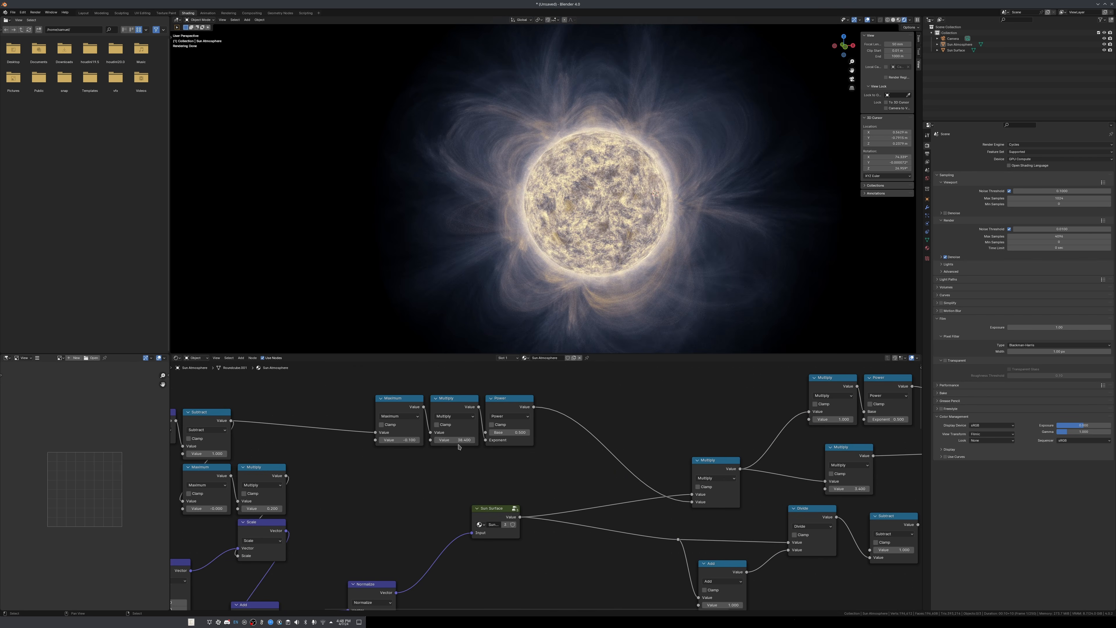
left_click_drag(460, 440, 456, 440)
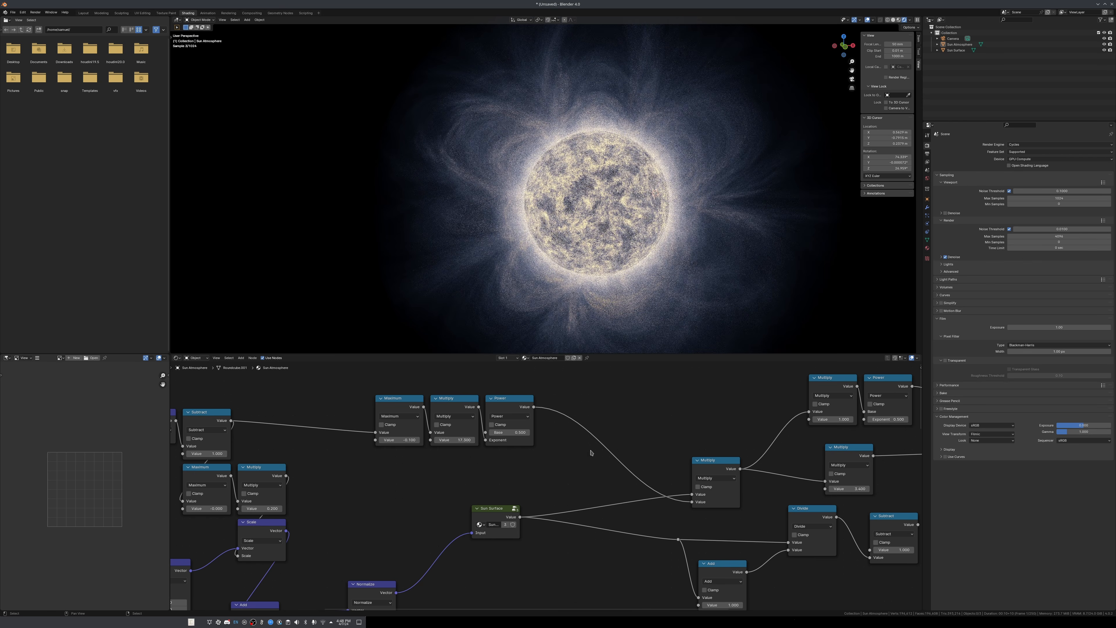
scroll(592, 453, "down", 2)
middle_click_drag(779, 475, 586, 468)
scroll(587, 469, "up", 2)
left_click_drag(632, 474, 626, 473)
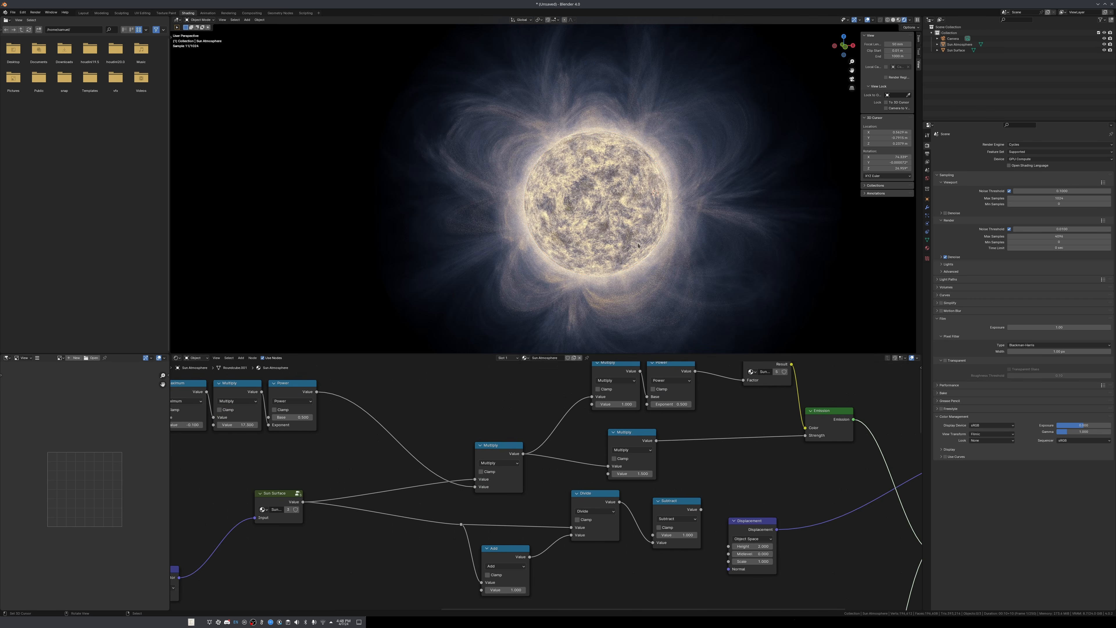
In the Sun Surface material, insert a duplicated Multiply of 5 before the Emission Strength, and lower the color management exposure to -4.
left_click(608, 215)
left_click(422, 383)
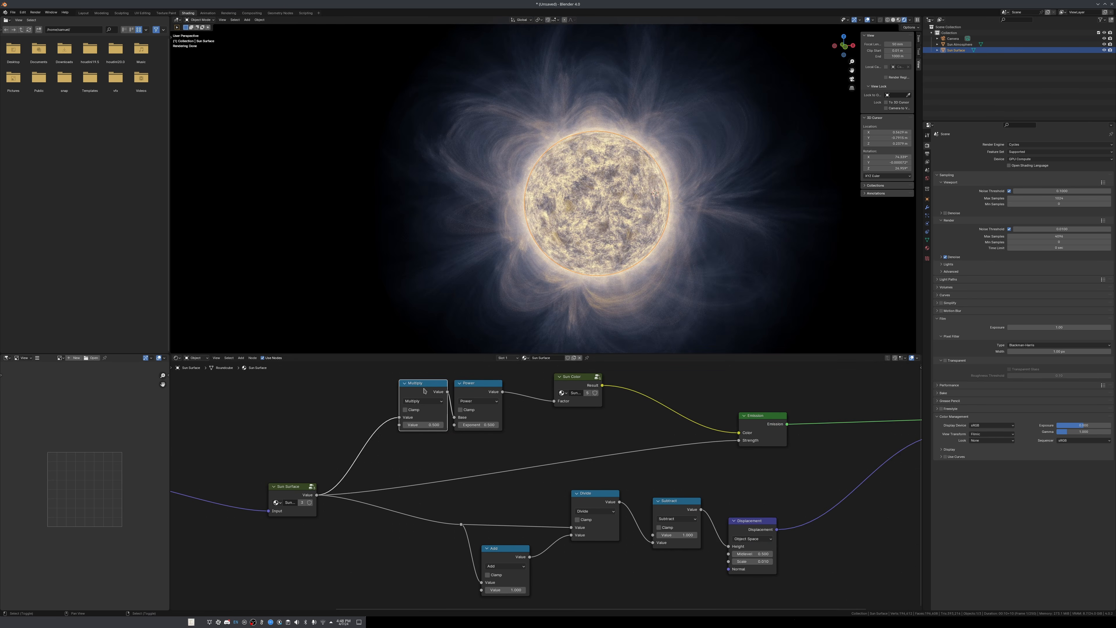
key("shift+d")
left_click(586, 469)
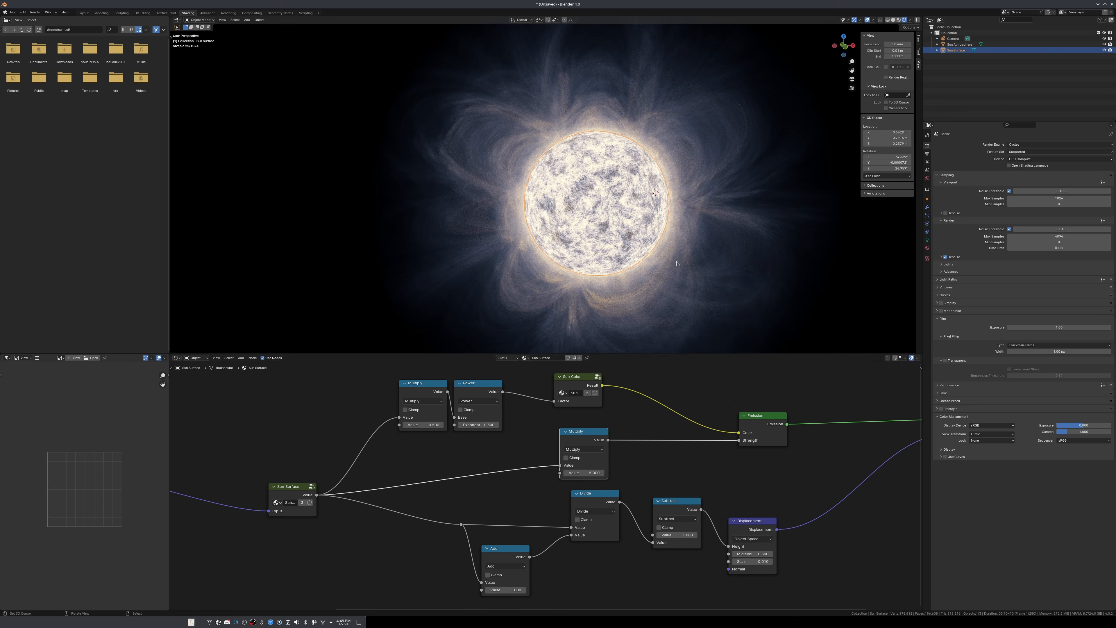
left_click(825, 179)
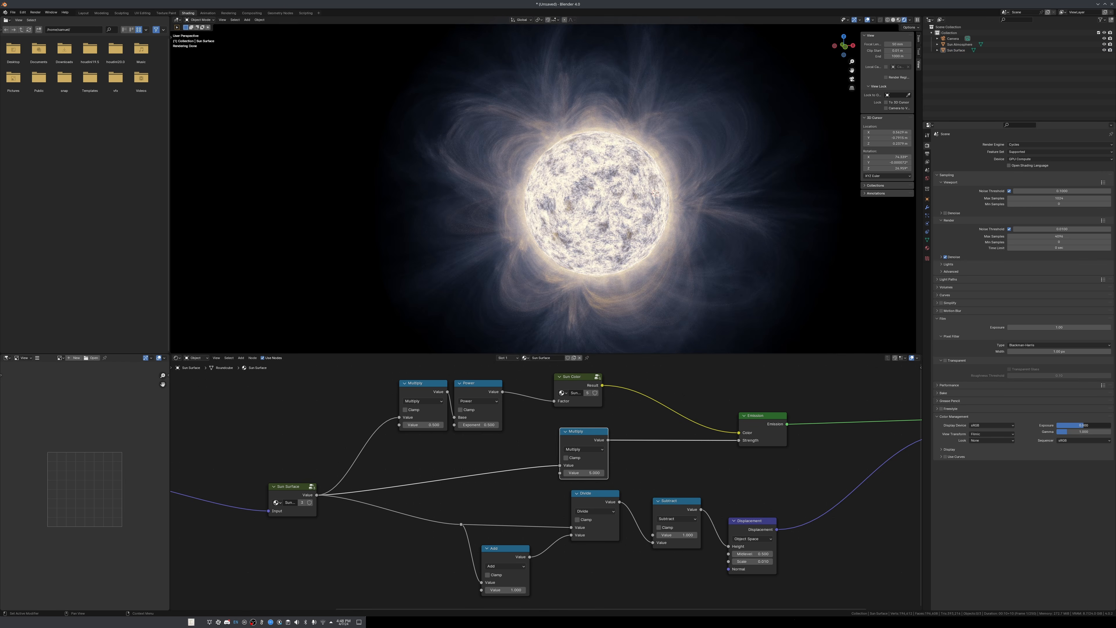
left_click_drag(1084, 426, 1073, 426, "ctrl")
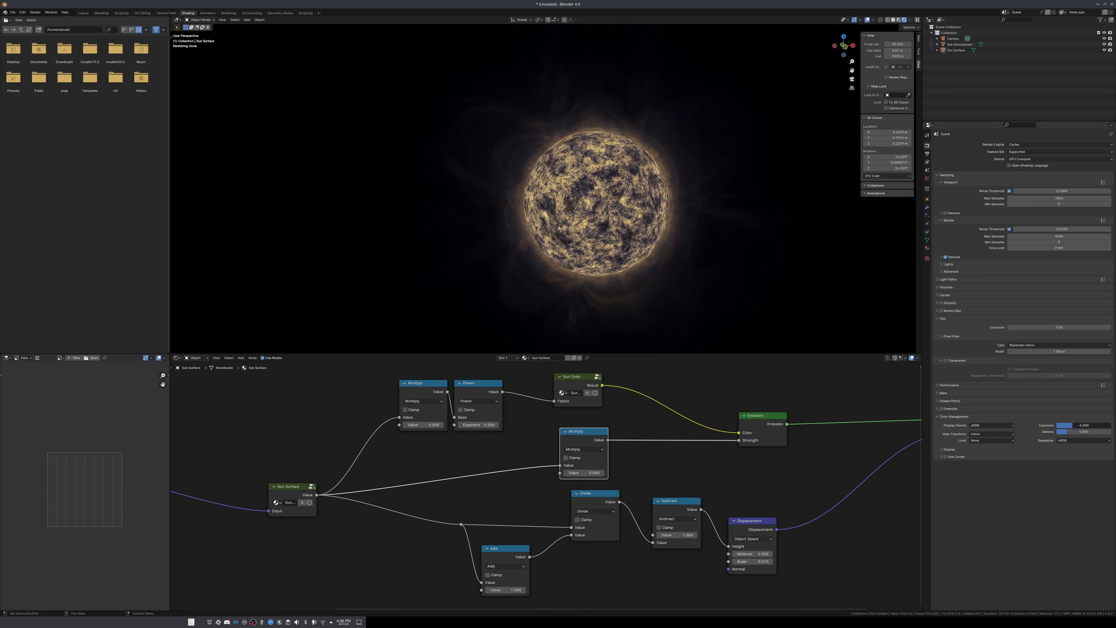
Try values of 25 and 1 in the Sun Surface strength Multiply, returning it to 5.
scroll(547, 485, "up", 2)
left_click(608, 467)
type("25")
key("Return")
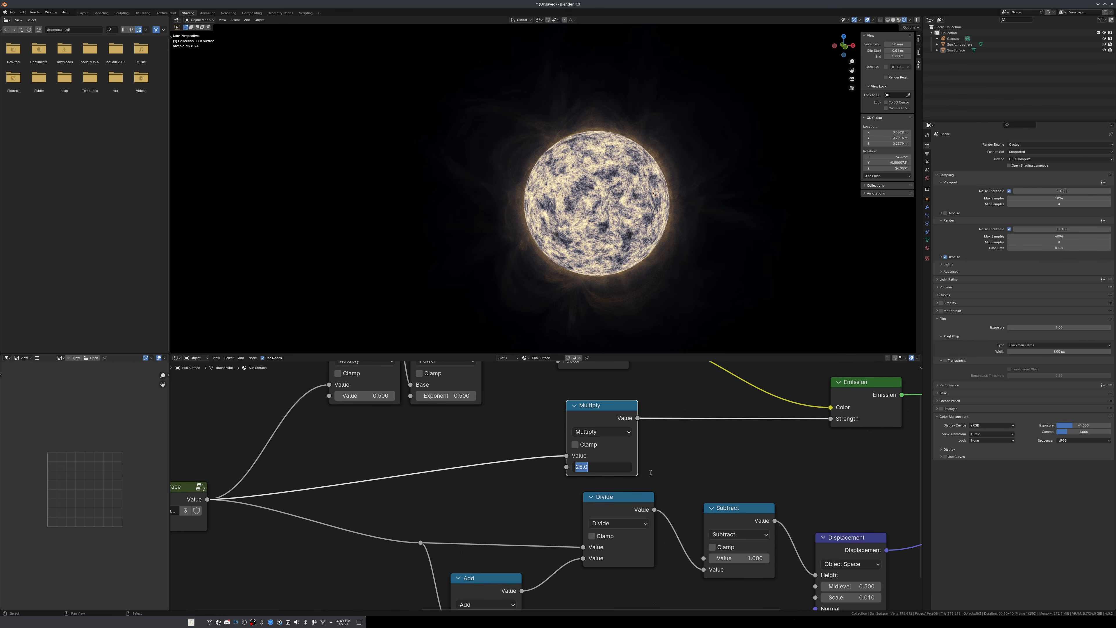
type("5")
key("Return")
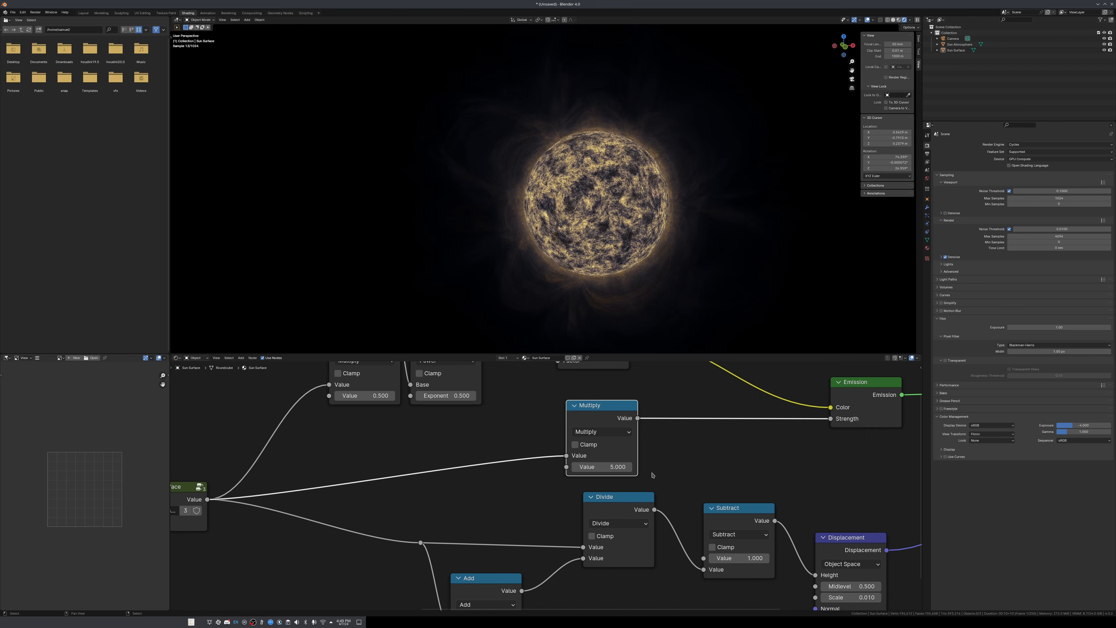
left_click(608, 467)
type("1")
key("Return")
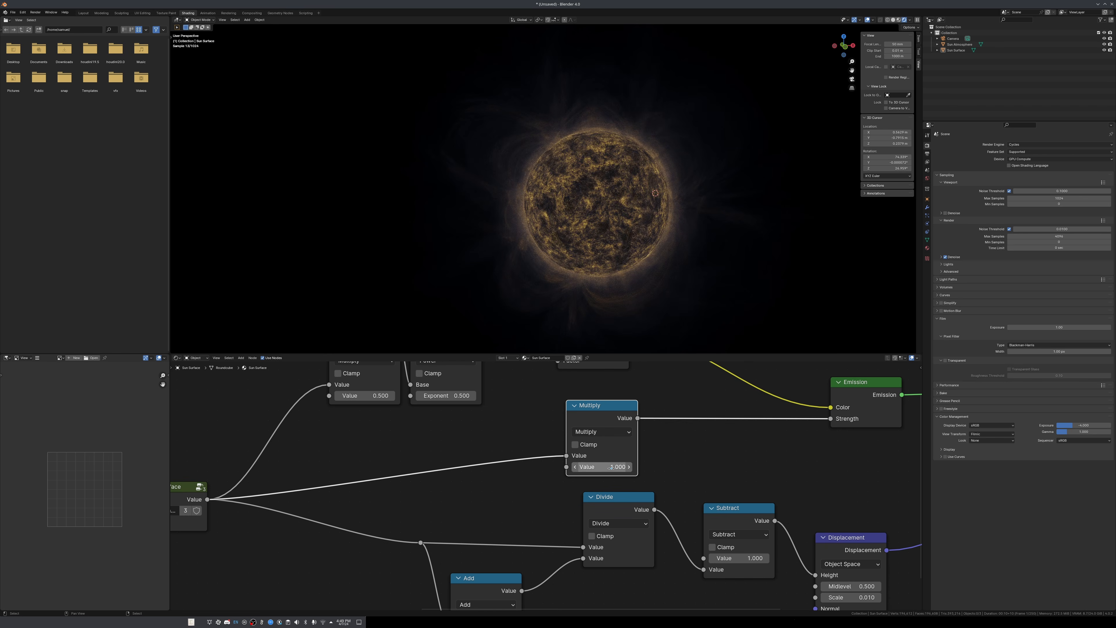
key("Return")
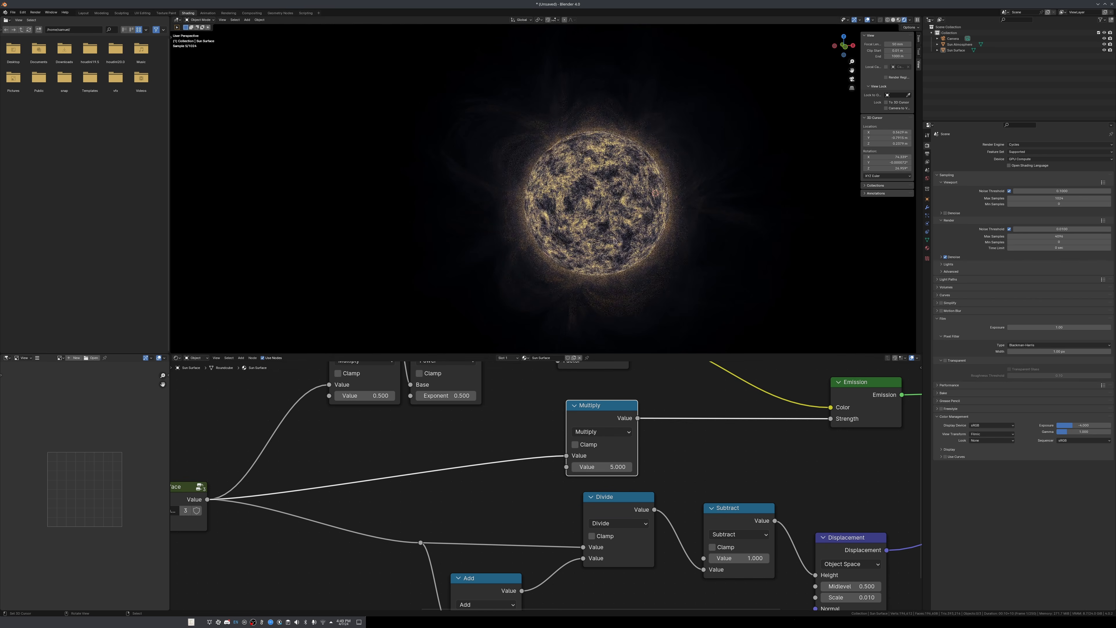
In the Sun Atmosphere material, insert a duplicate of the 1.5 Multiply before the uppermost Emission's Strength and set it to 0.1.
left_click(614, 210)
right_click(613, 210)
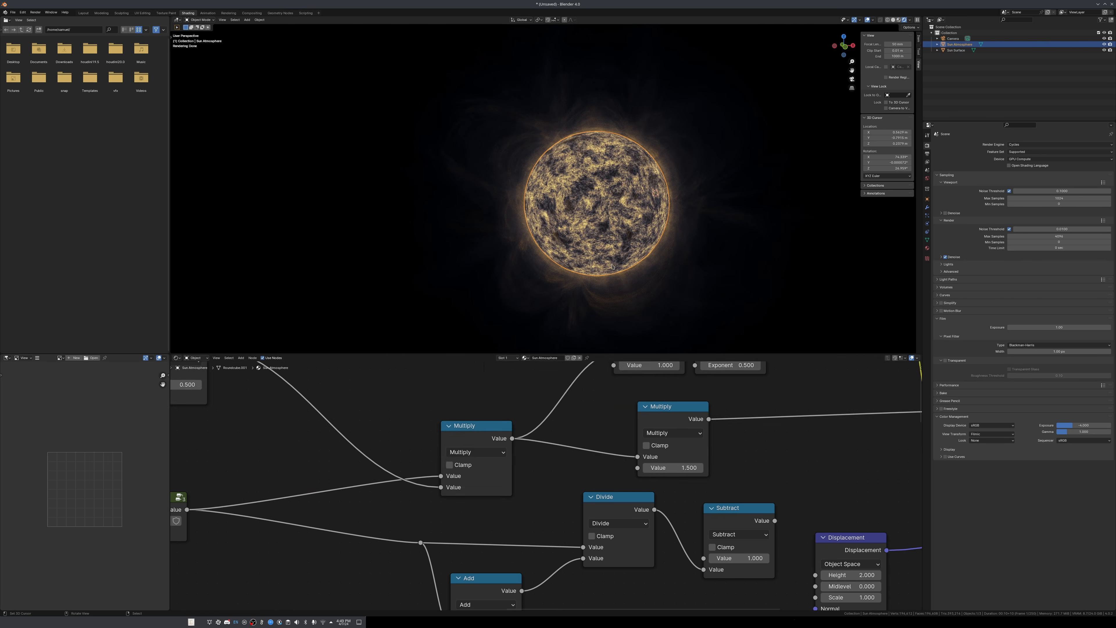
scroll(705, 456, "down", 10)
middle_click_drag(680, 459, 633, 484)
scroll(587, 457, "up", 6)
scroll(585, 455, "up", 1)
left_click(570, 463)
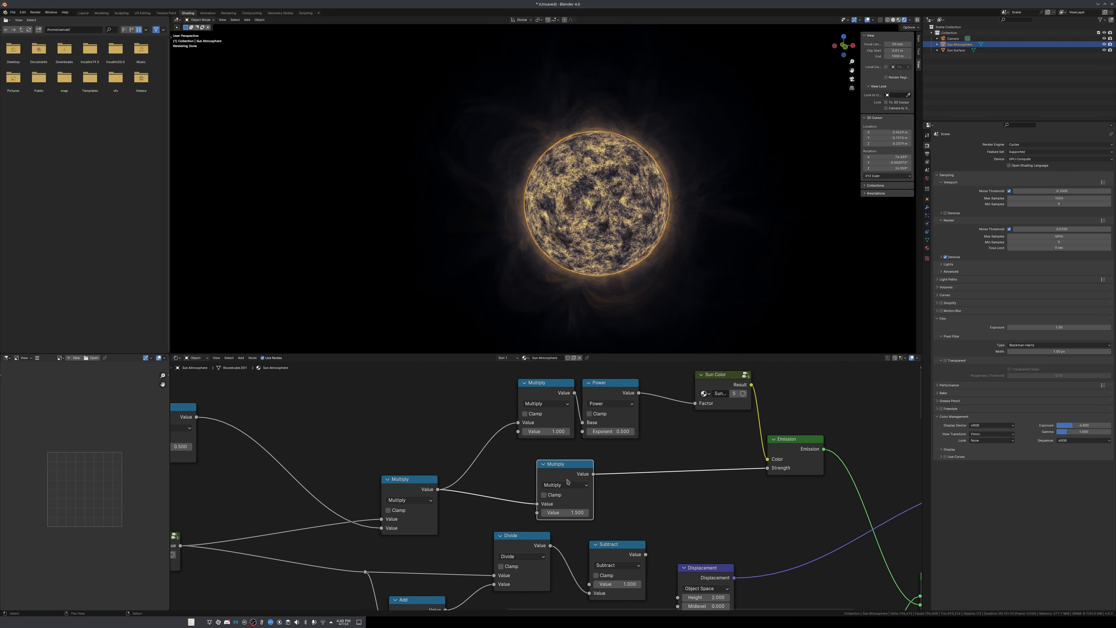
scroll(567, 481, "down", 2)
key("shift+d")
left_click(621, 481)
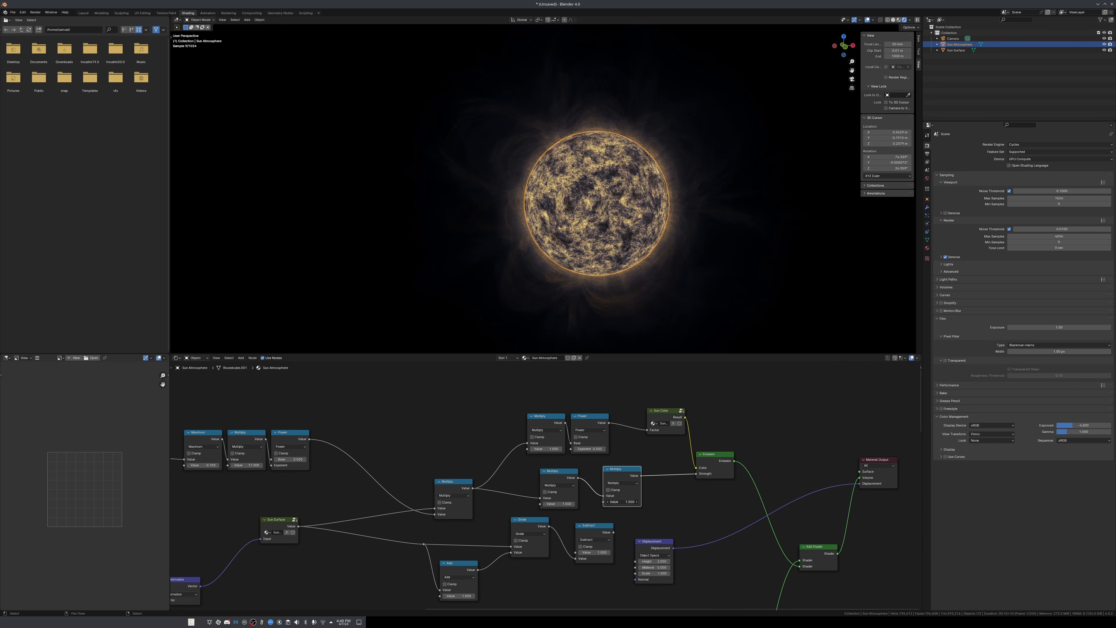
left_click(621, 502)
type("0.1")
key("Return")
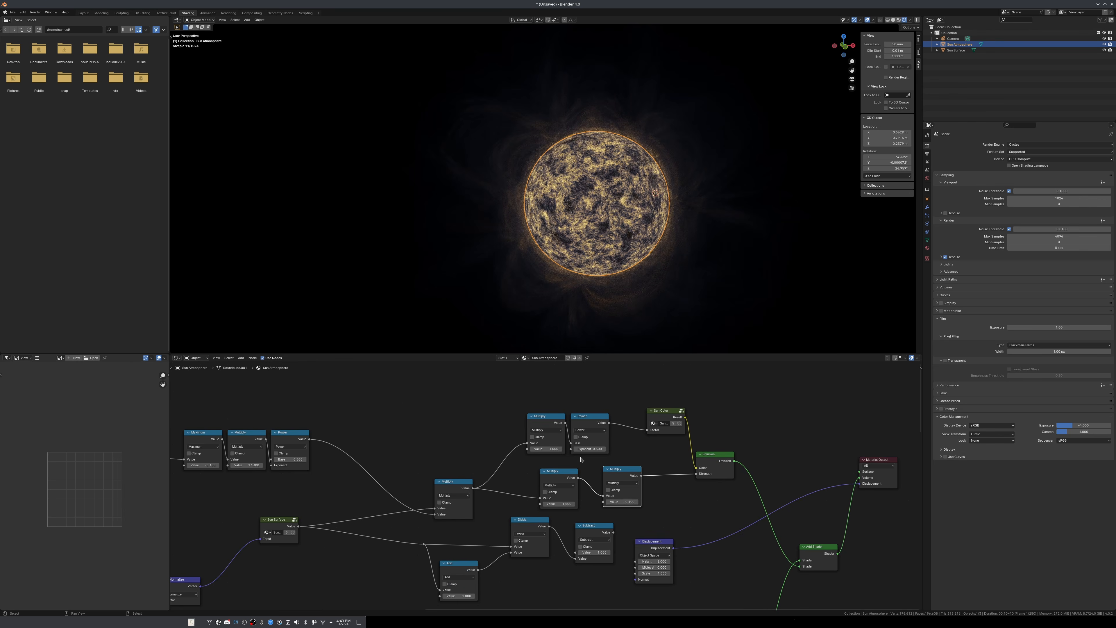
Copy the 0.1 Multiply onto the Emission Strength links of the other two atmosphere chains.
scroll(664, 515, "down", 5)
middle_click_drag(664, 515, 596, 433)
key("shift+d")
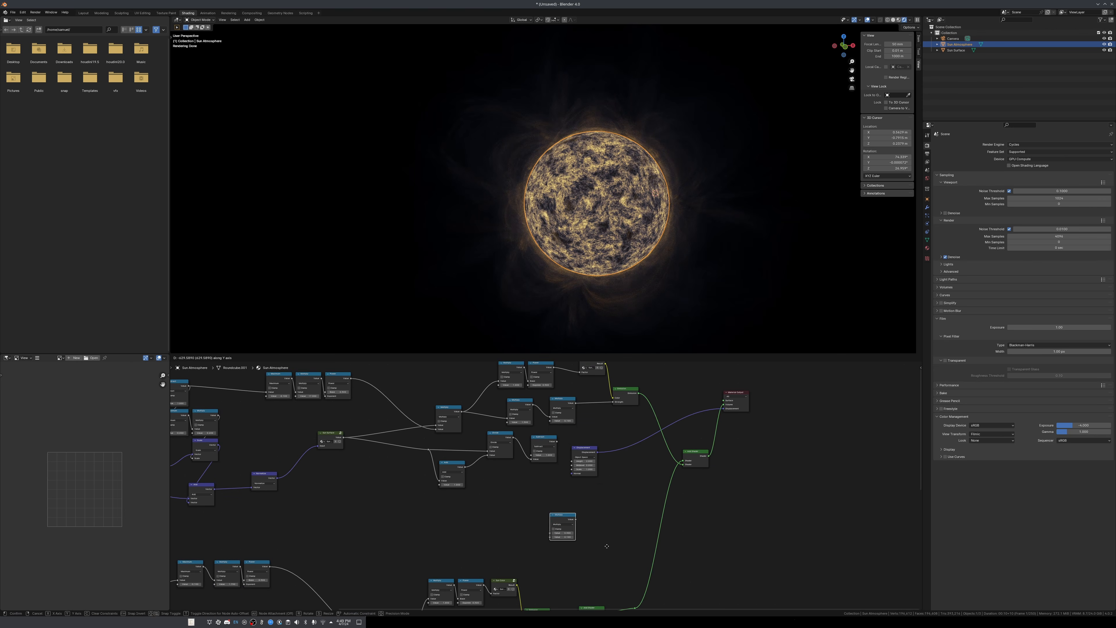
left_click(607, 547)
middle_click_drag(607, 546, 620, 427)
scroll(550, 475, "up", 3)
left_click_drag(583, 371, 465, 502)
scroll(483, 514, "down", 3)
middle_click_drag(488, 526, 481, 458)
key("shift+d")
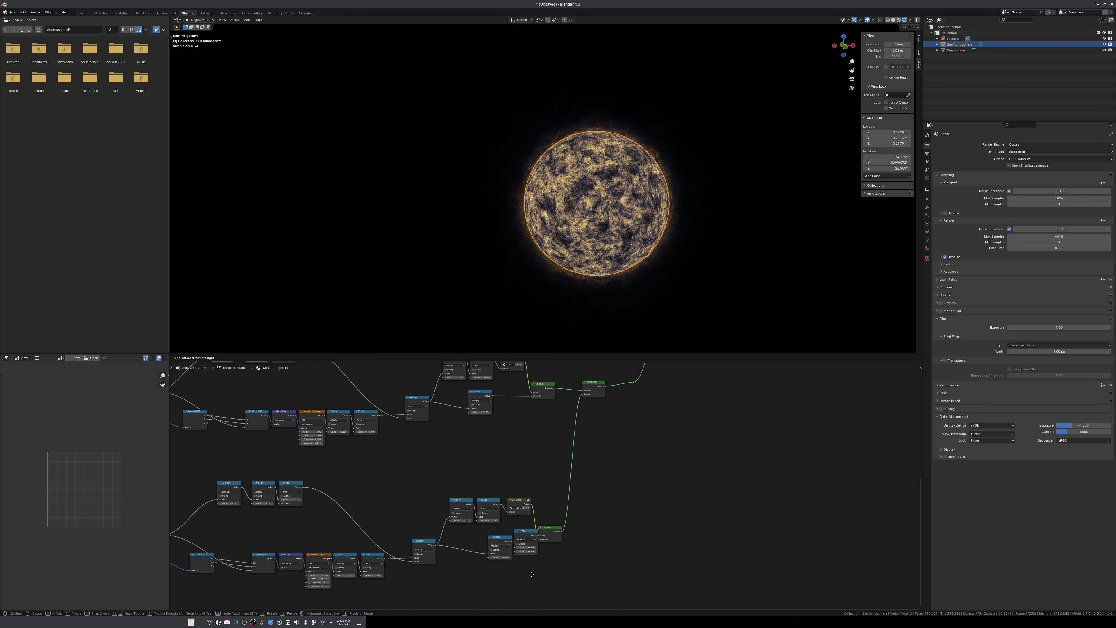
left_click(538, 570)
Set the color management exposure back to 0 and deselect all objects in the viewport.
double_click(1091, 426)
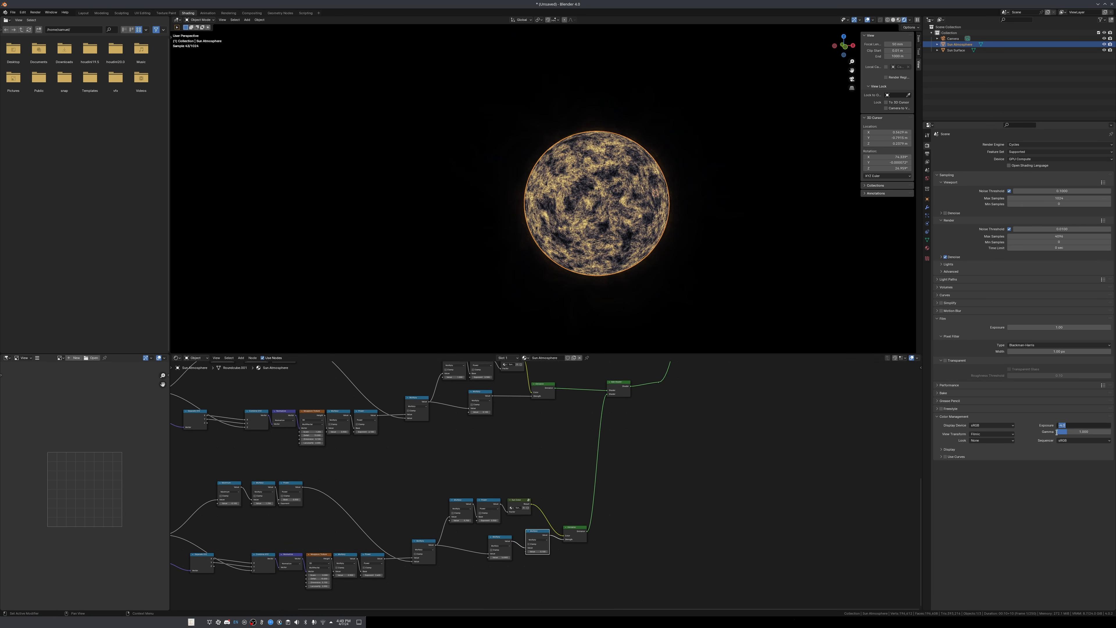
type("0")
key("Return")
key("alt+a")
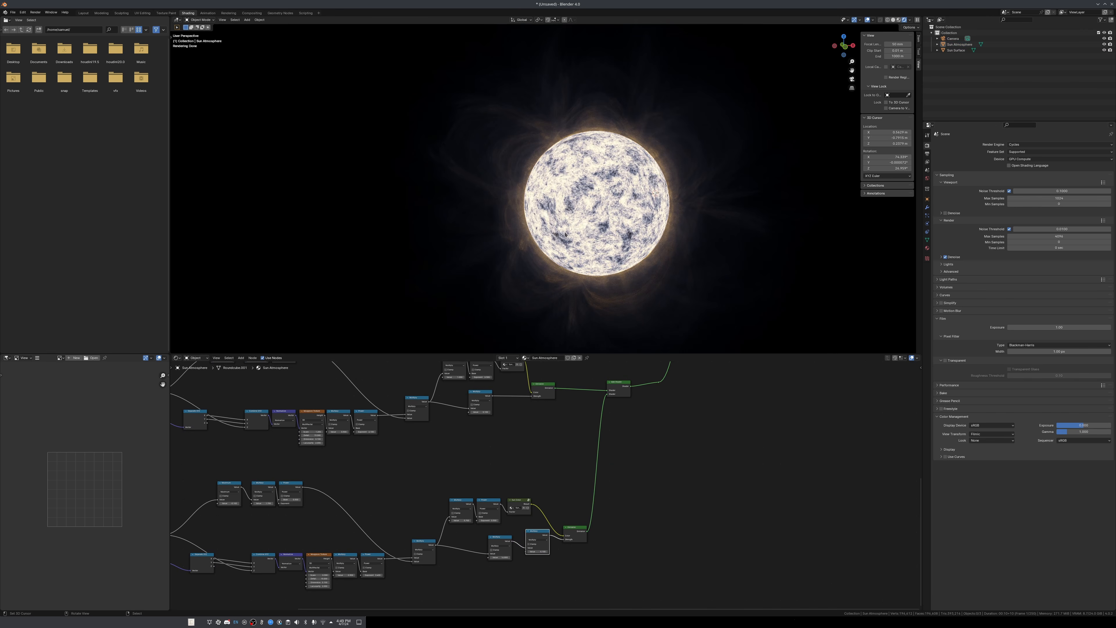
Raise the Sun Surface material's Multiply before the Power and Sun Color nodes to about 2.5.
scroll(591, 200, "up", 4)
left_click(613, 199)
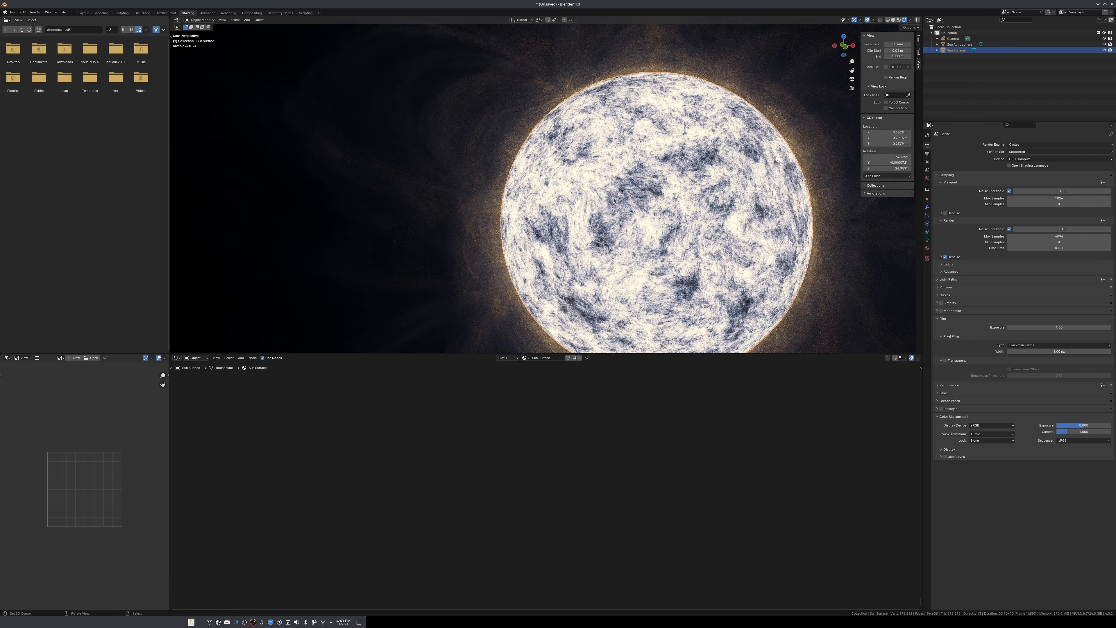
scroll(542, 497, "down", 8)
middle_click_drag(561, 506, 549, 550)
scroll(519, 482, "up", 14)
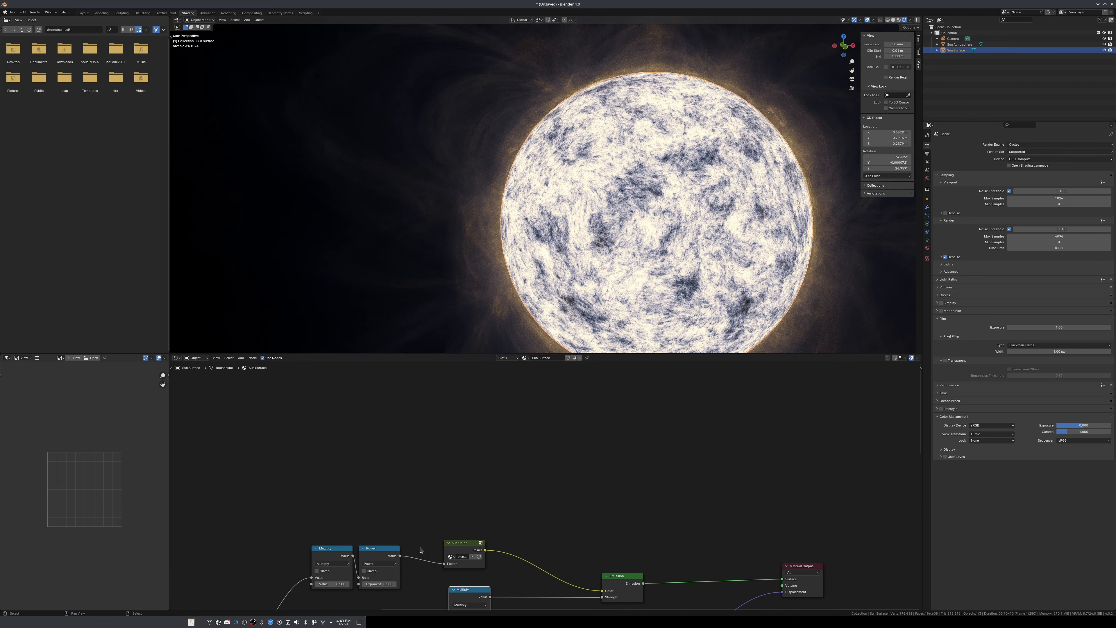
left_click_drag(324, 583, 351, 584)
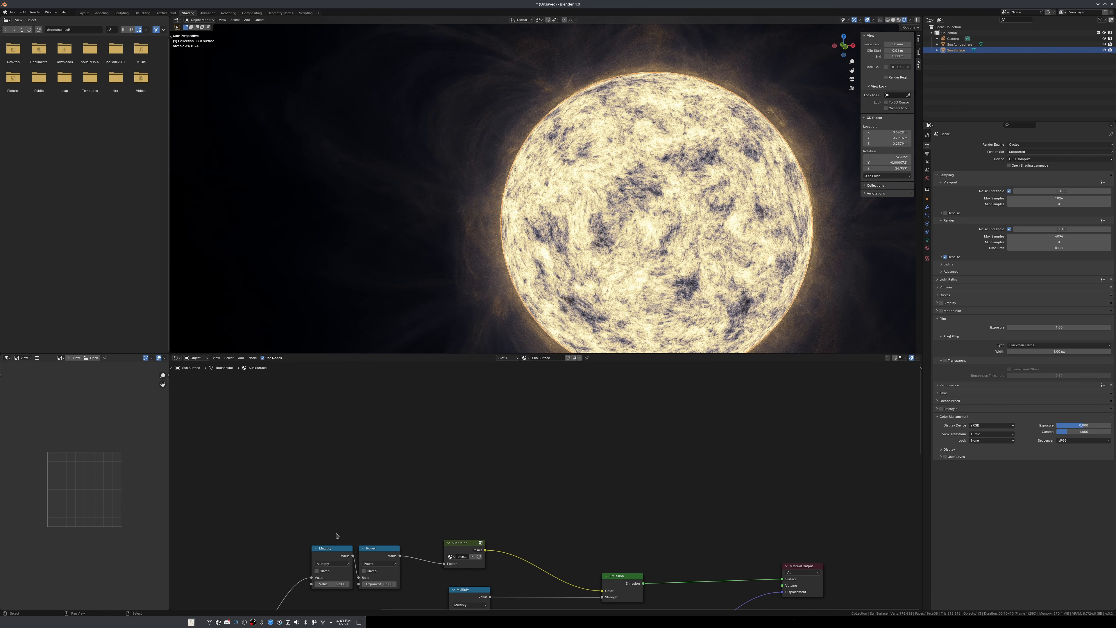
left_click_drag(332, 584, 343, 584)
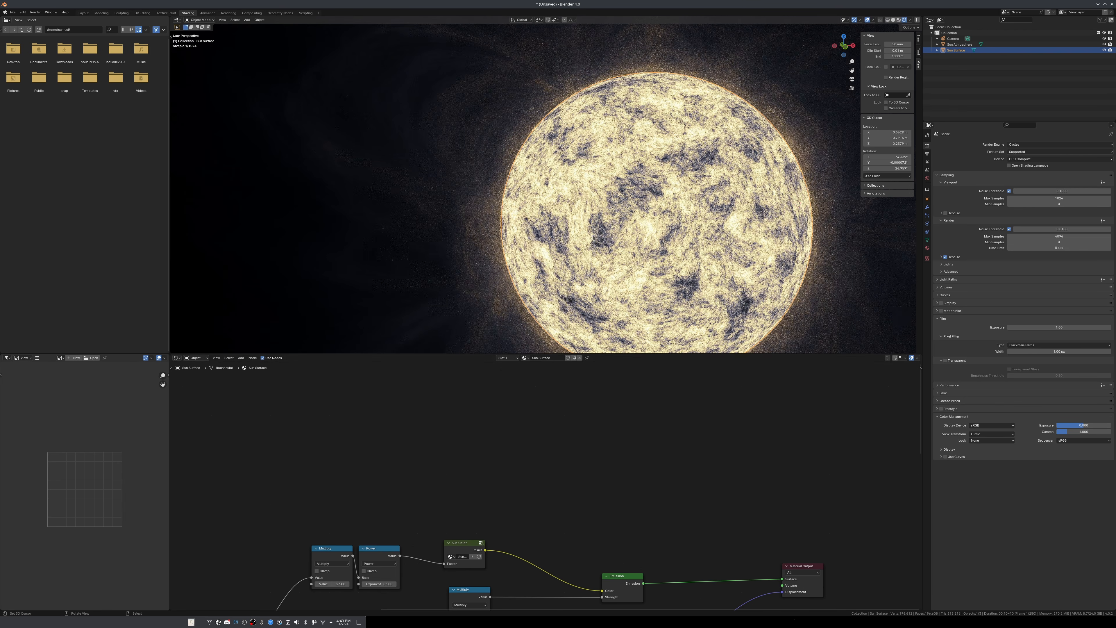
Inspect the rendered sun and its dimmed atmosphere from different angles and distances.
left_click(313, 197)
scroll(313, 200, "down", 6)
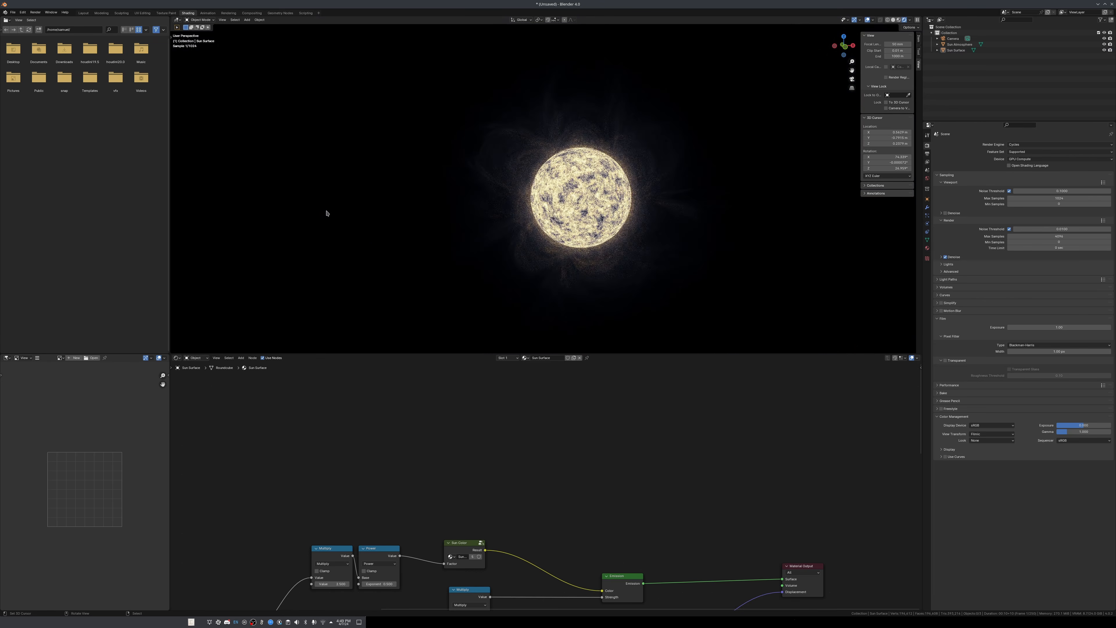
middle_click_drag(327, 213, 532, 219)
scroll(546, 217, "up", 7)
scroll(660, 272, "down", 3)
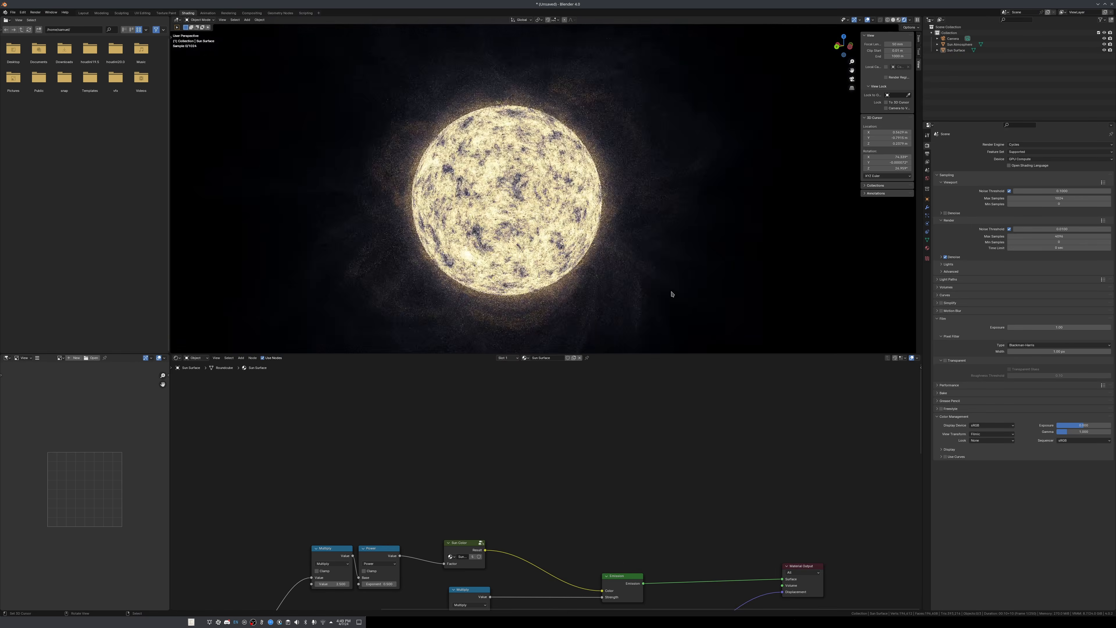
scroll(671, 294, "down", 1)
middle_click_drag(671, 293, 640, 279)
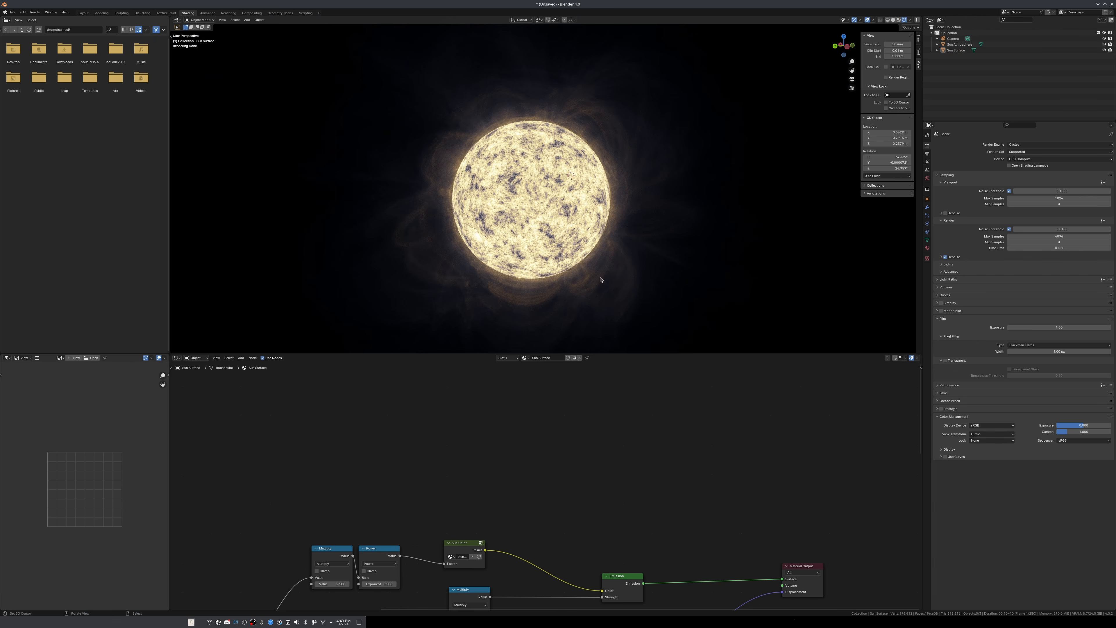
Slightly raise the last Multiply feeding the Emission Strength of the Sun Atmosphere material's uppermost chain.
left_click(634, 125)
scroll(699, 448, "down", 3)
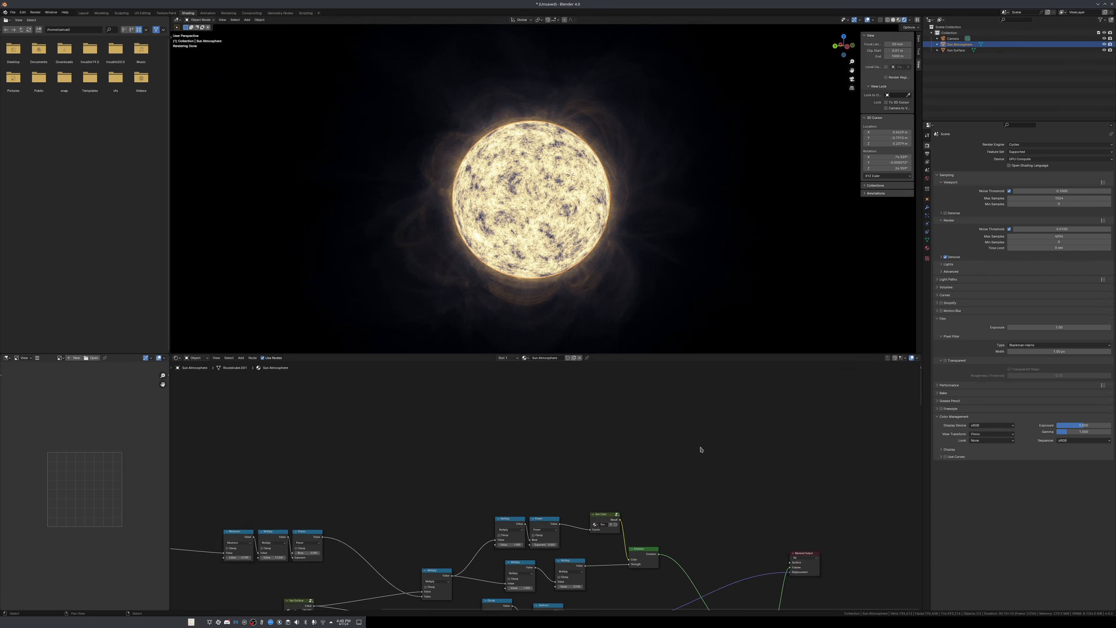
middle_click_drag(699, 449, 631, 374)
scroll(563, 499, "up", 6)
middle_click_drag(563, 511, 578, 492)
scroll(510, 469, "up", 3)
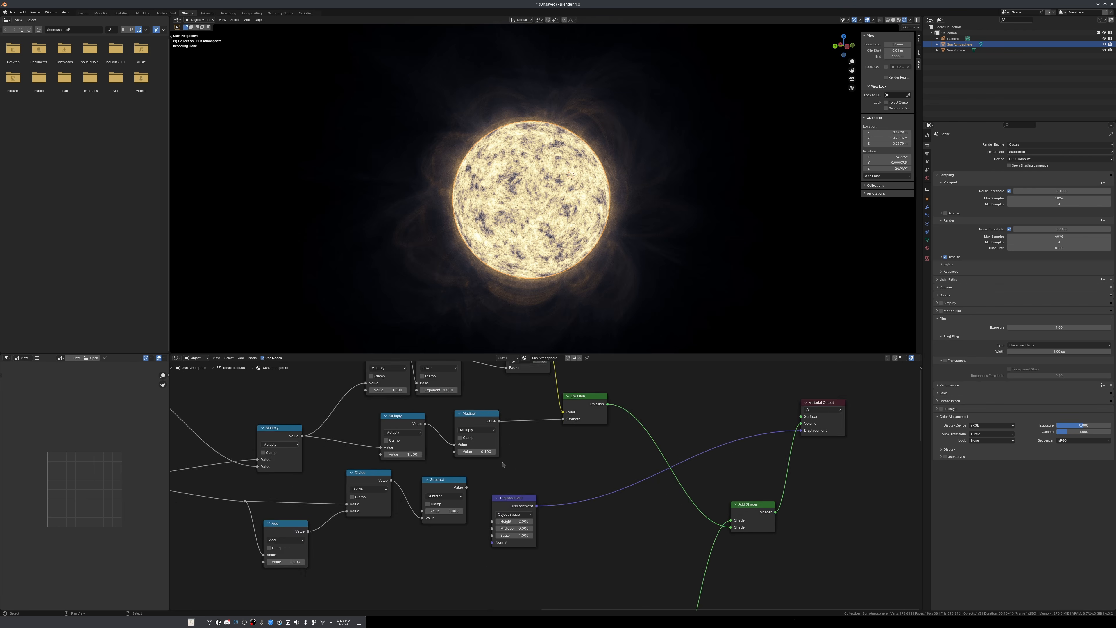
scroll(503, 477, "down", 6)
middle_click_drag(503, 480, 526, 471)
scroll(526, 471, "up", 2)
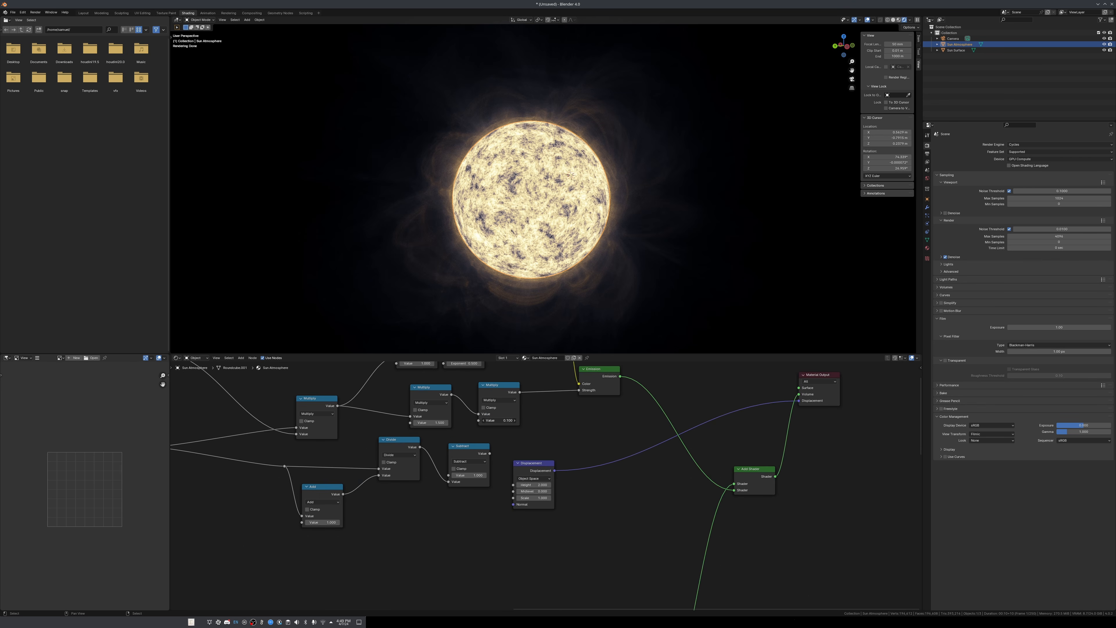
left_click_drag(499, 420, 502, 420)
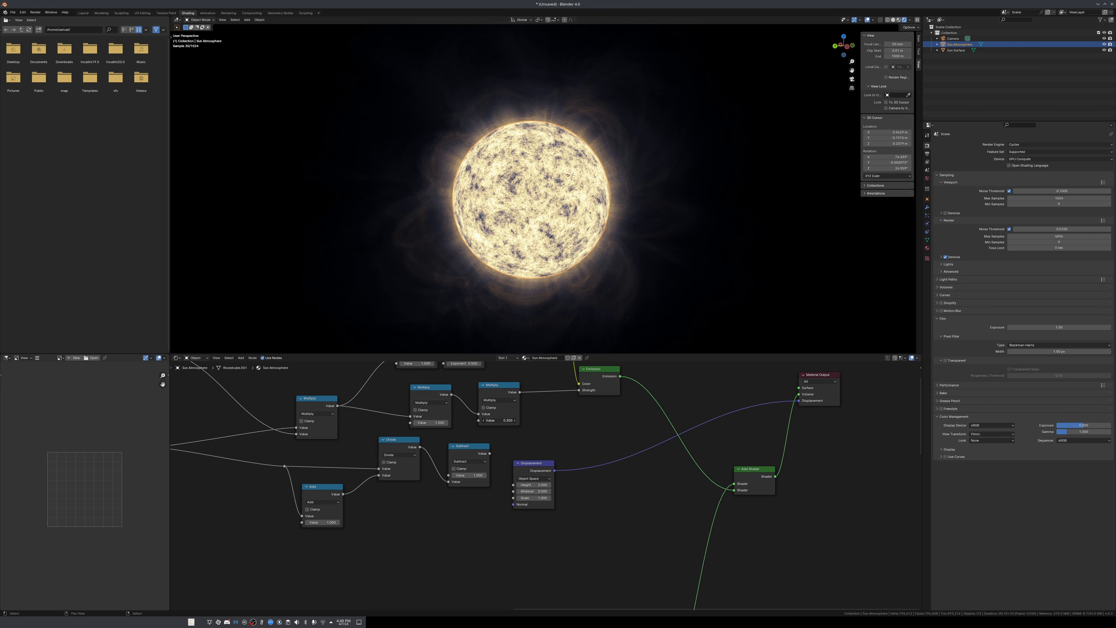
Slightly raise the Multiply feeding the Emission Strength of the middle atmosphere chain.
scroll(542, 489, "down", 6)
middle_click_drag(575, 563, 573, 383)
scroll(541, 491, "up", 4)
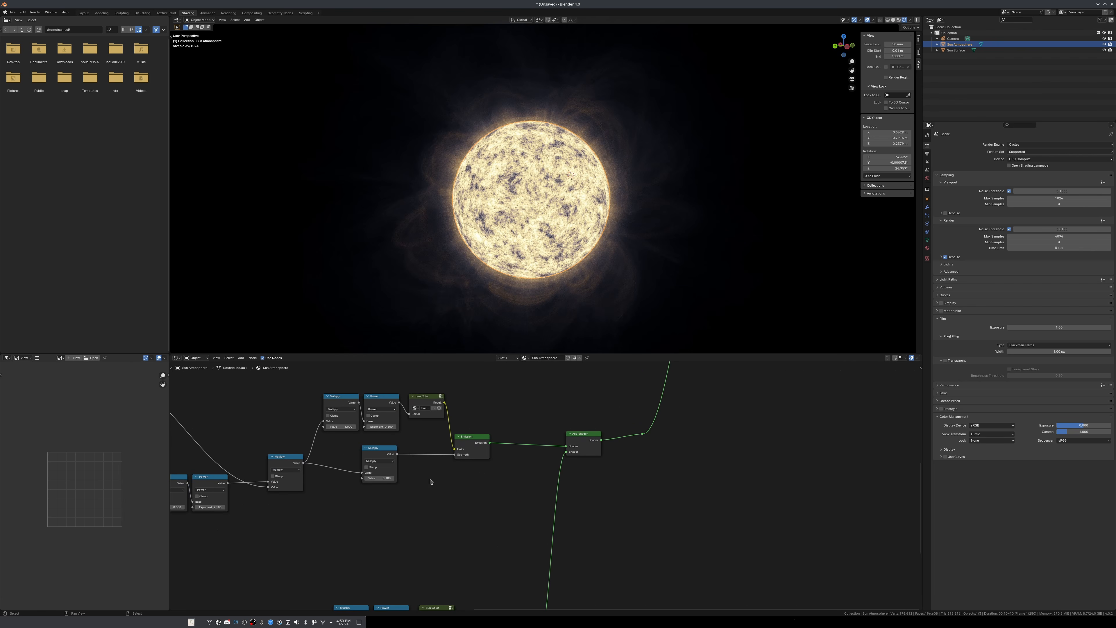
left_click(392, 479)
Slightly raise the last Multiply feeding the Emission Strength of the lowest atmosphere chain.
scroll(547, 501, "down", 5)
middle_click_drag(547, 502, 554, 458)
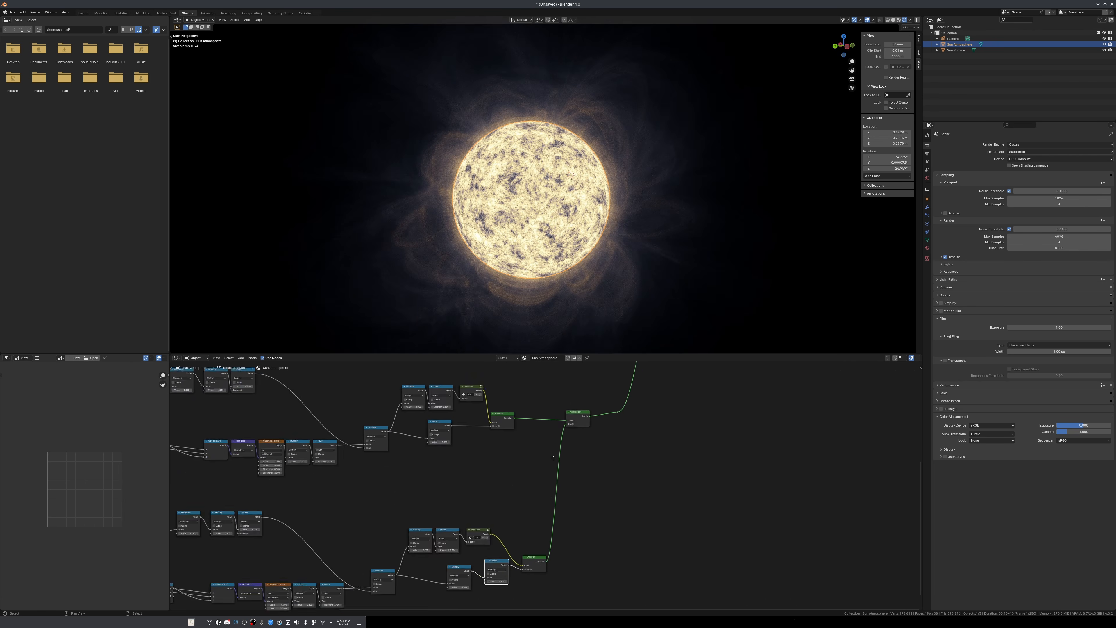
scroll(553, 458, "up", 3)
left_click(495, 527)
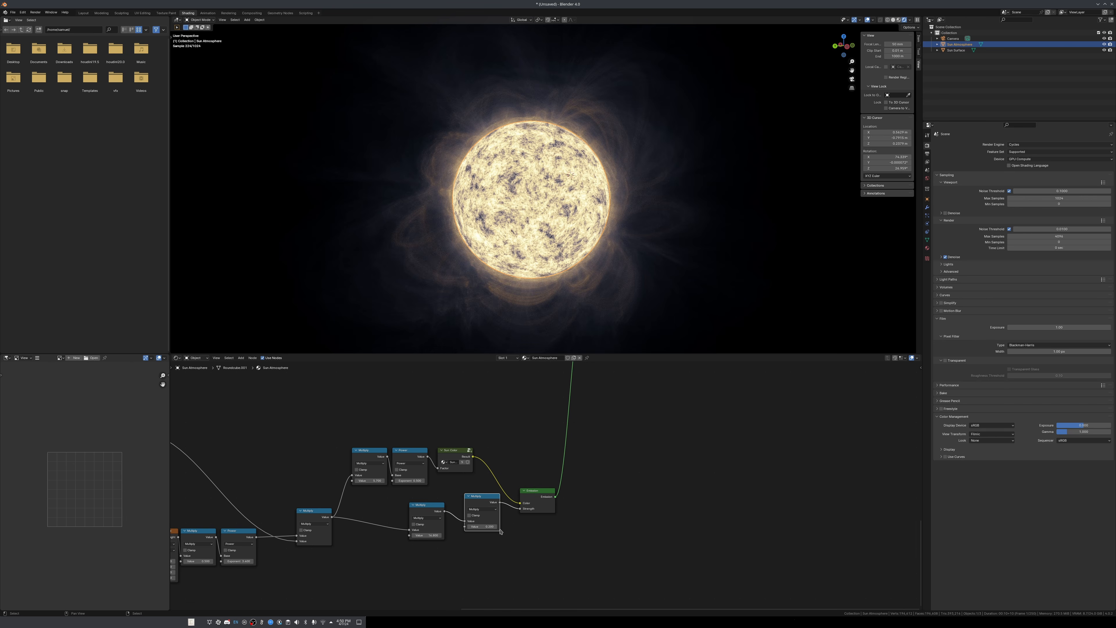
left_click(498, 527)
left_click(769, 169)
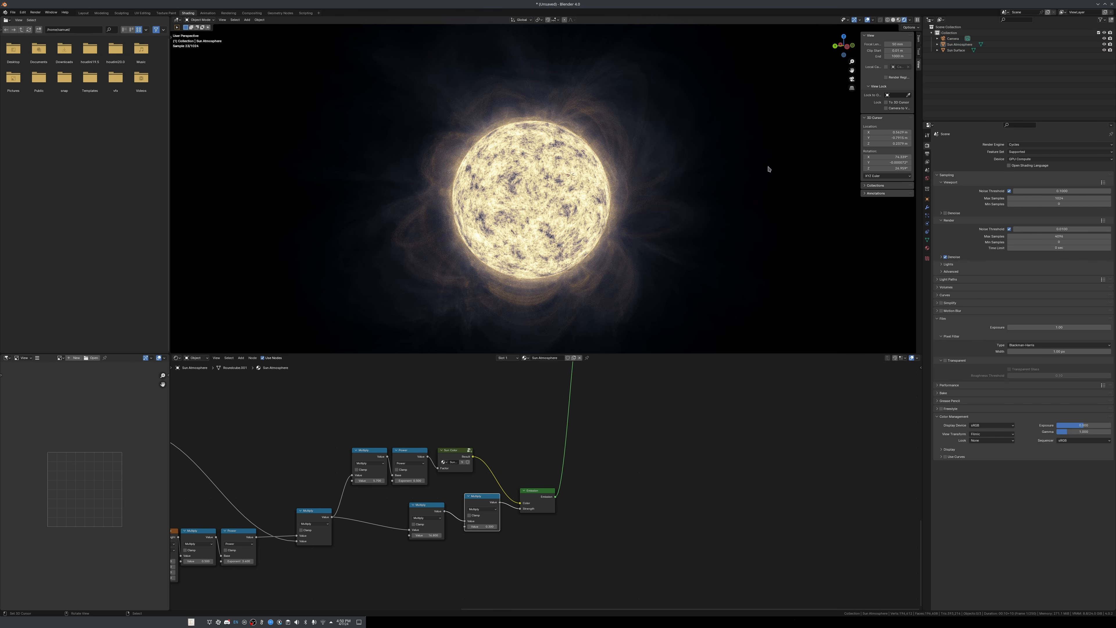
Inspect the rendered sun and its brightened atmosphere up close and from a distance.
scroll(629, 160, "down", 3)
middle_click_drag(637, 155, 612, 186)
scroll(606, 189, "up", 5)
scroll(596, 192, "down", 2)
scroll(593, 424, "down", 3)
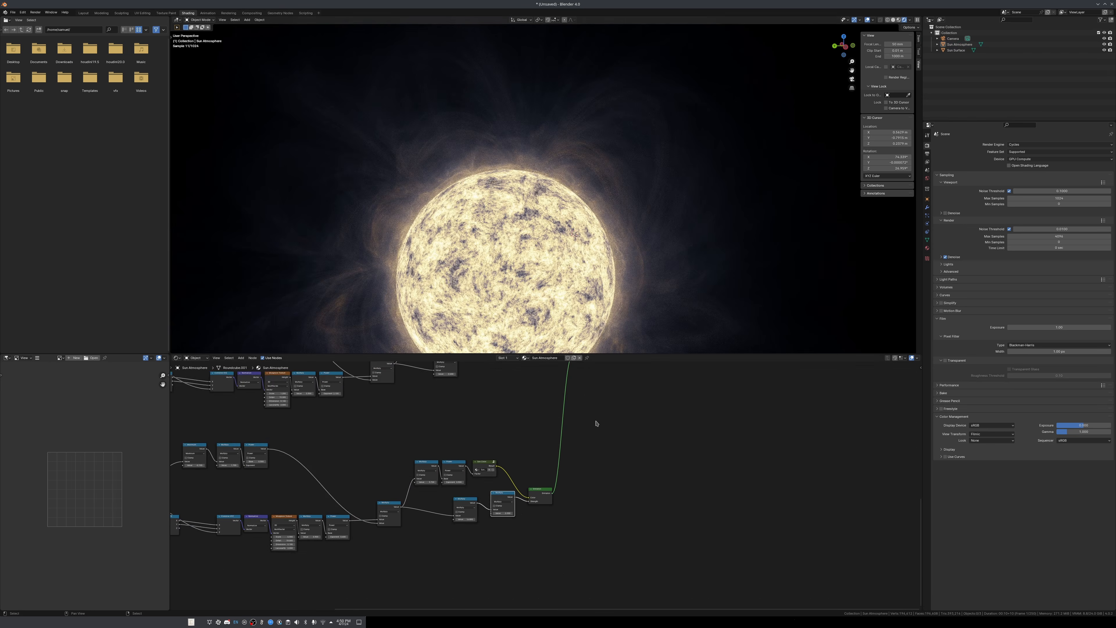
scroll(575, 223, "down", 3)
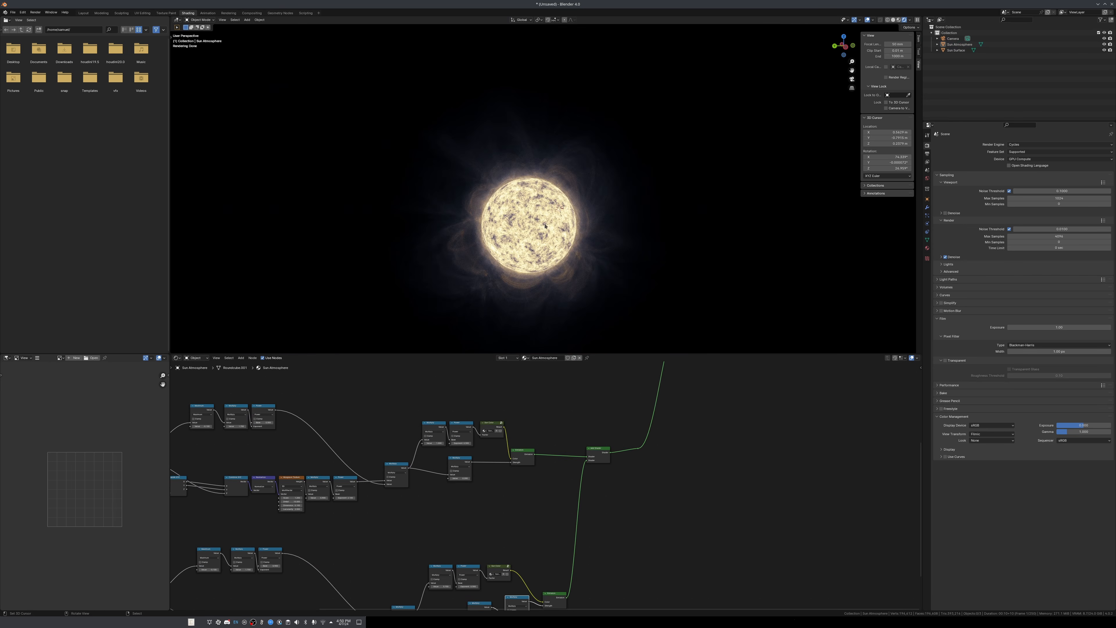
mouse_move(538, 228)
middle_mouse_down()
mouse_move(543, 280)
mouse_move(514, 251)
mouse_move(528, 213)
middle_mouse_up()
scroll(513, 252, "up", 2)
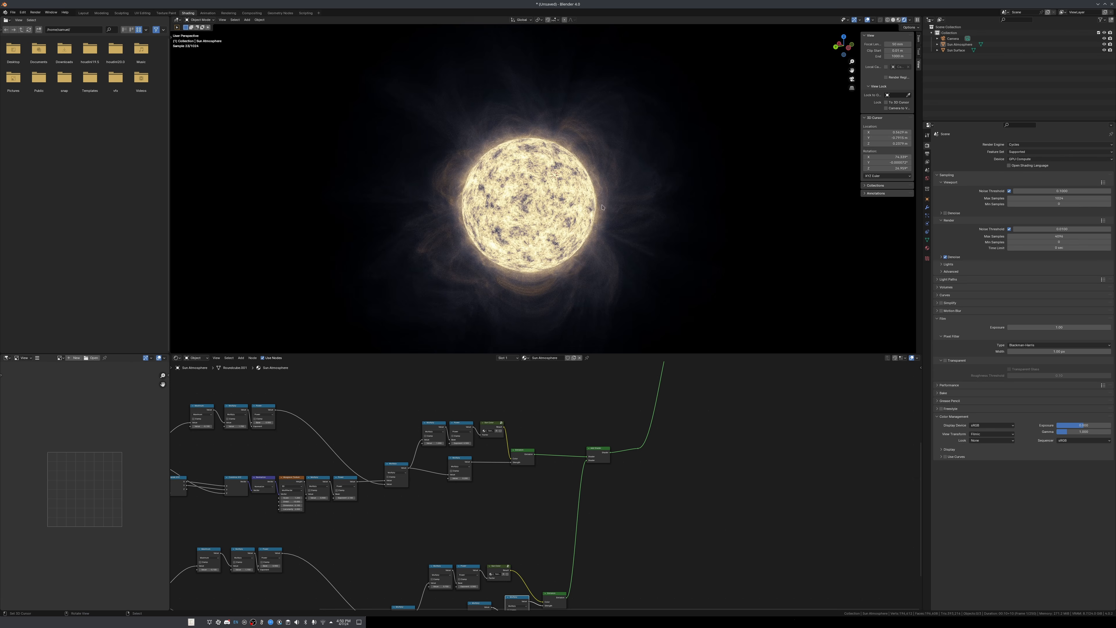
Select the Camera in solid shading and front view, and reset the 3D cursor's location and rotation to zero.
key("z")
left_click(740, 194)
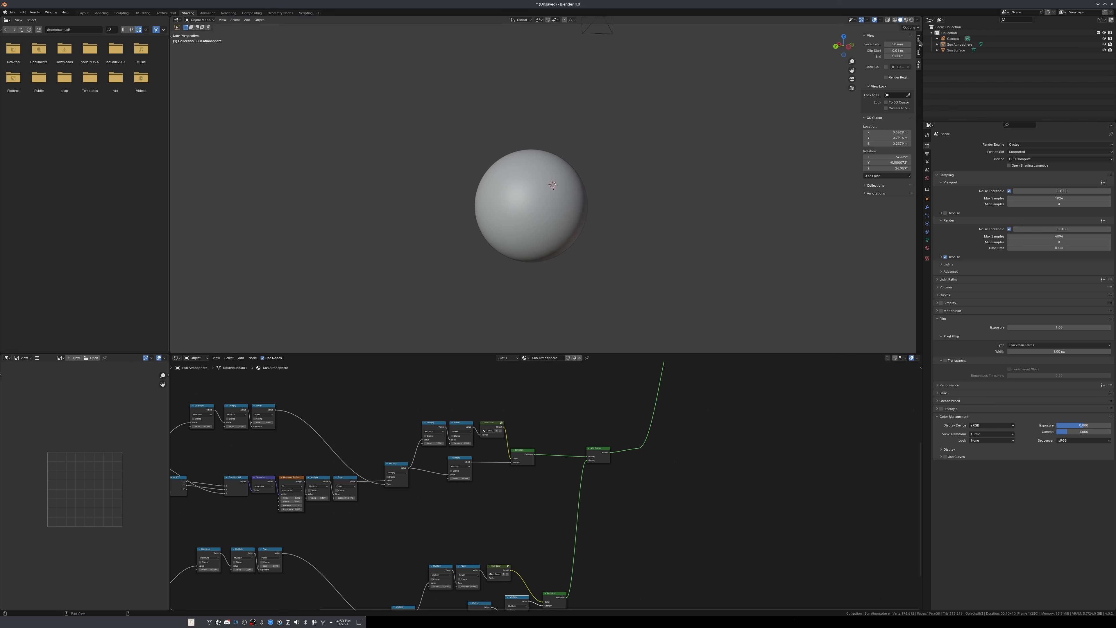
left_click(952, 38)
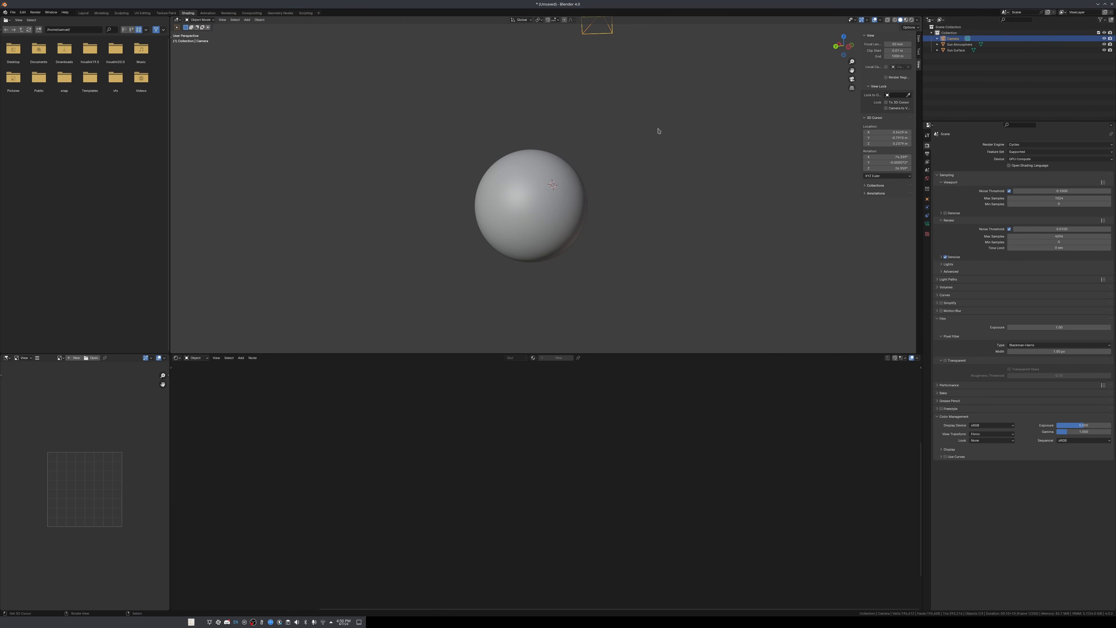
key("KP_1")
scroll(611, 247, "down", 3)
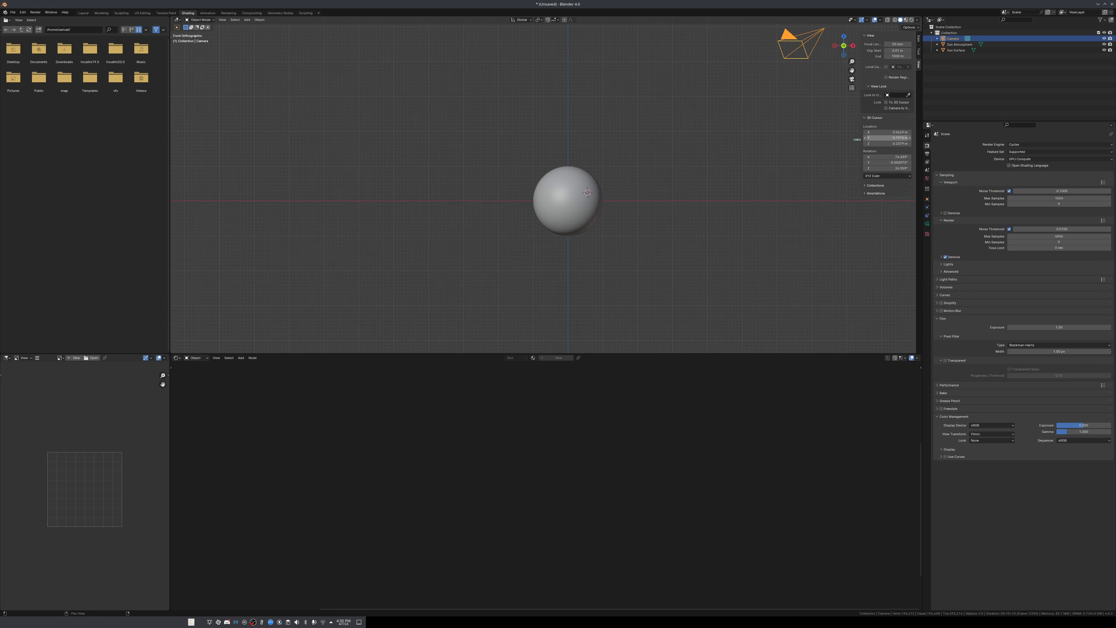
right_click(896, 138)
left_click(889, 162)
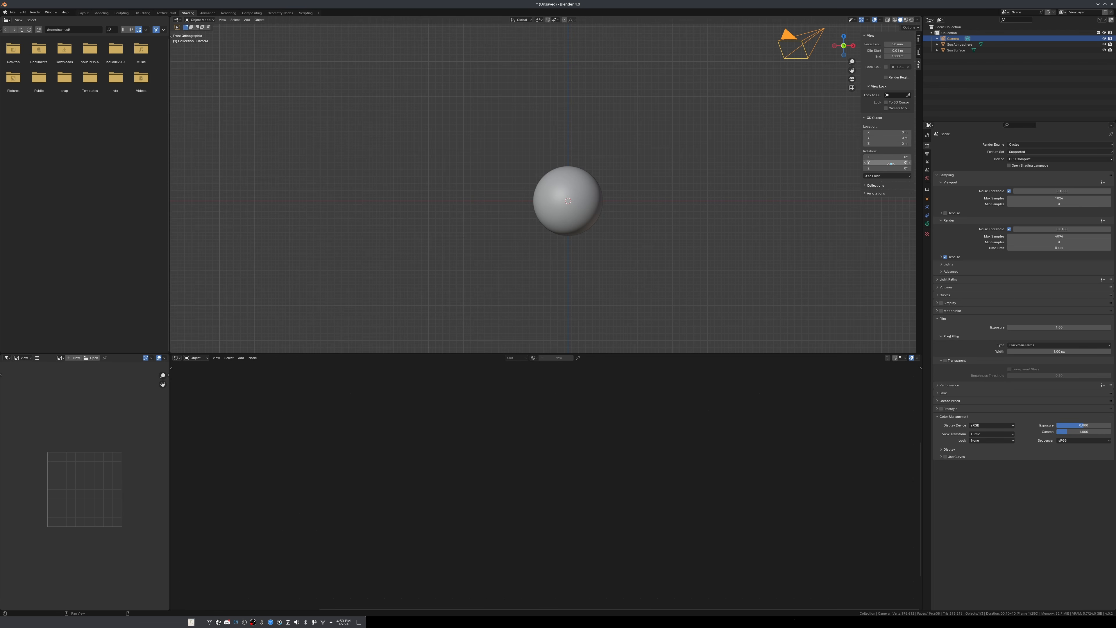
Align the camera to a distant front view with the sun small and centered in the frame.
middle_click_drag(637, 206, 615, 189, "shift")
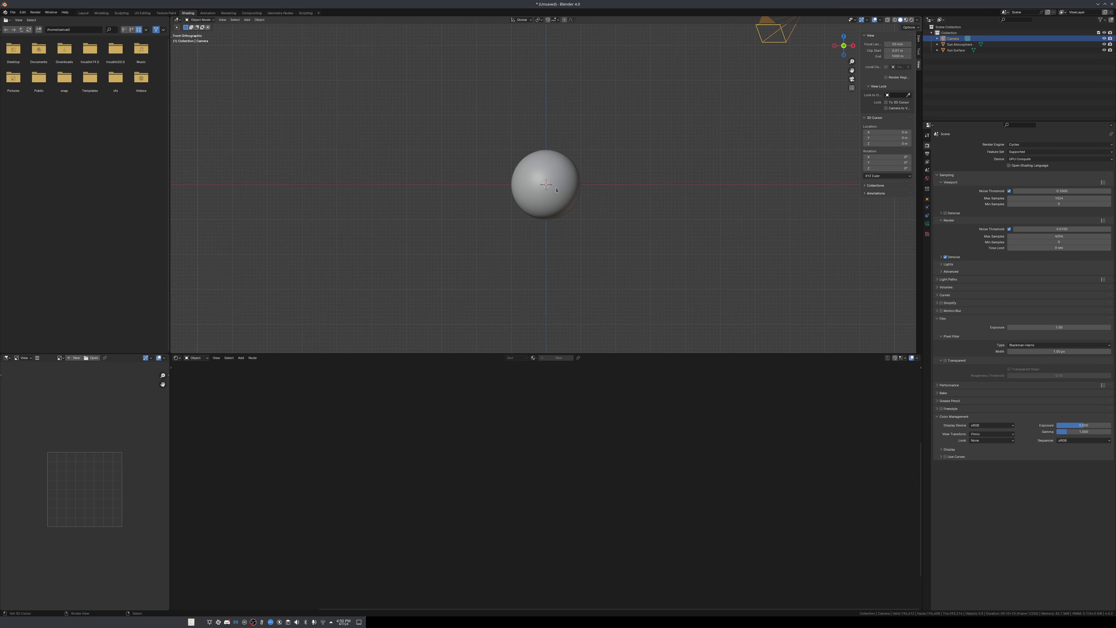
scroll(554, 191, "down", 5)
scroll(555, 193, "down", 3)
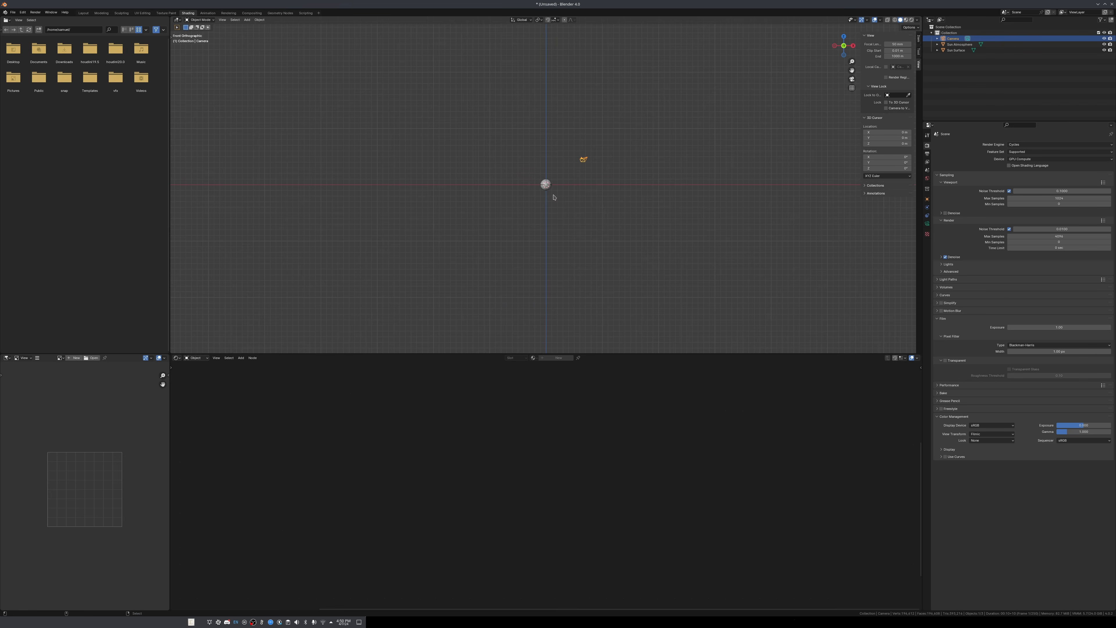
key("KP_0")
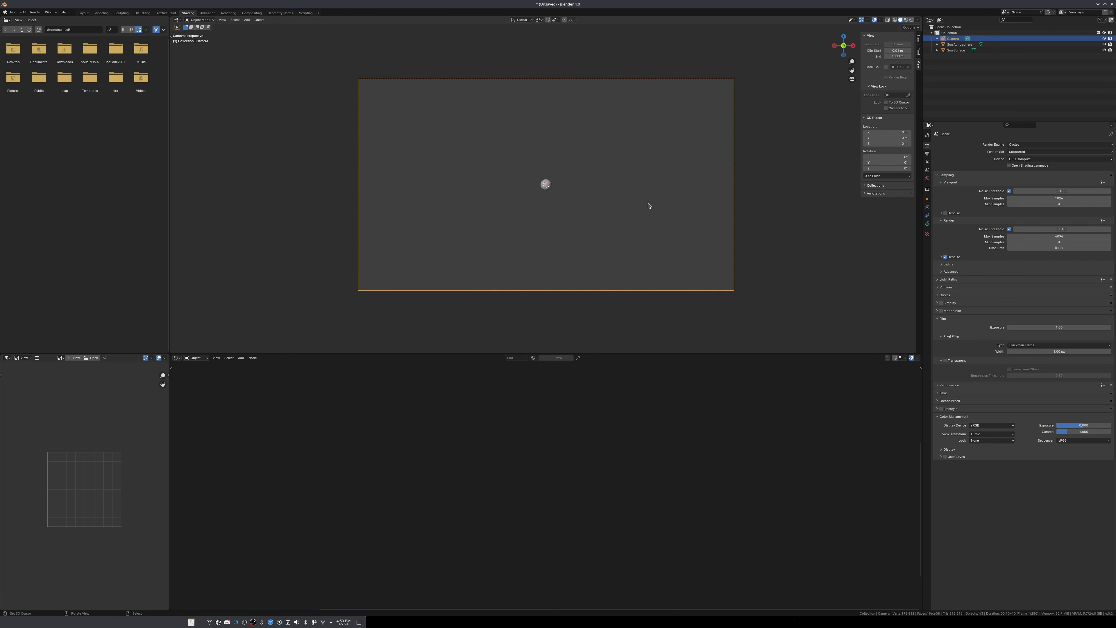
Increase the camera's focal length until the sun fills the frame height, and trackball-rotate the camera to shift the sun off-center.
left_click(928, 224)
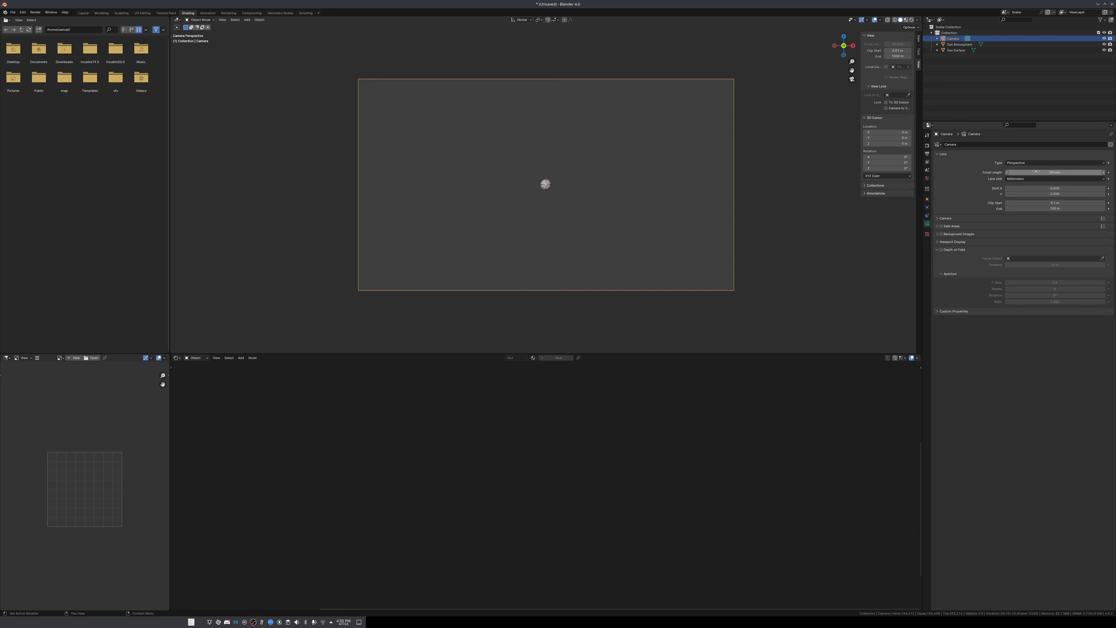
left_click_drag(1055, 172, 1103, 172)
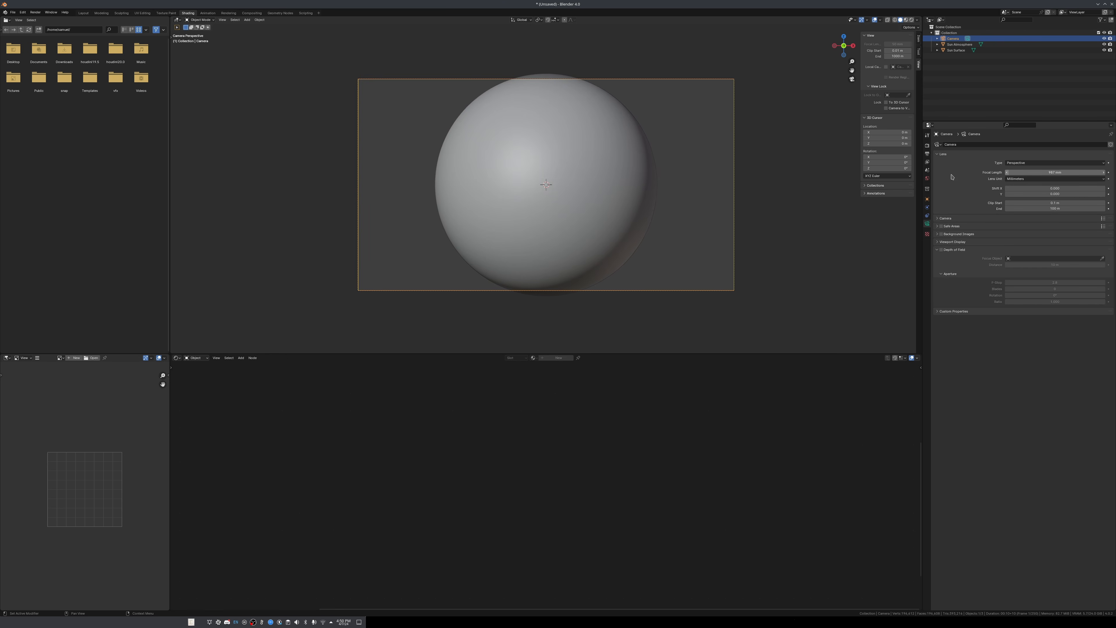
key("r")
key("r")
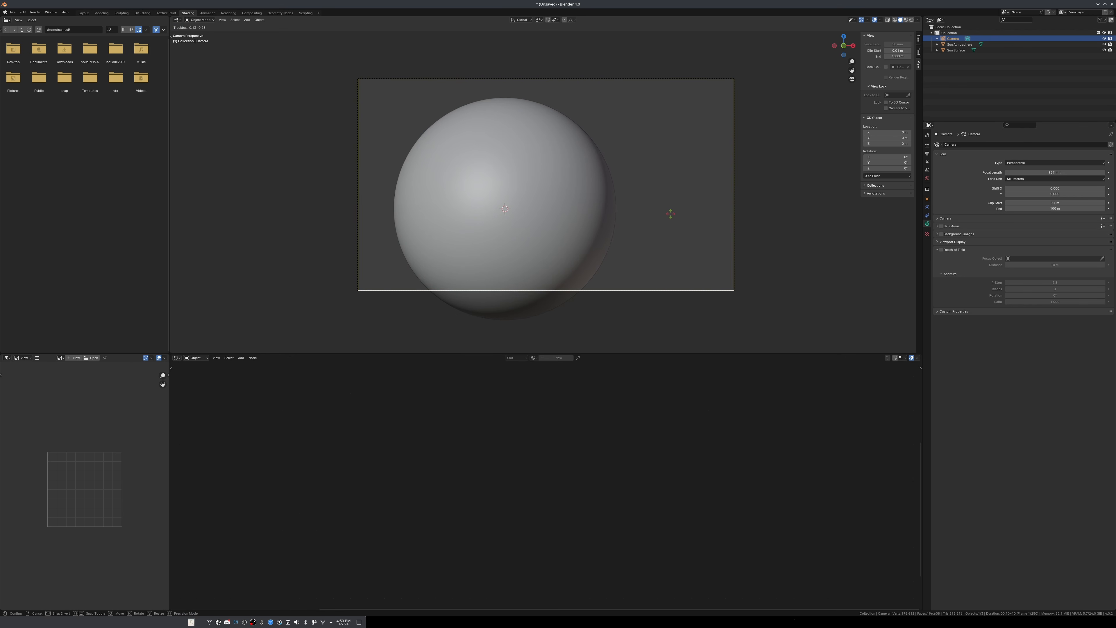
left_click(668, 212)
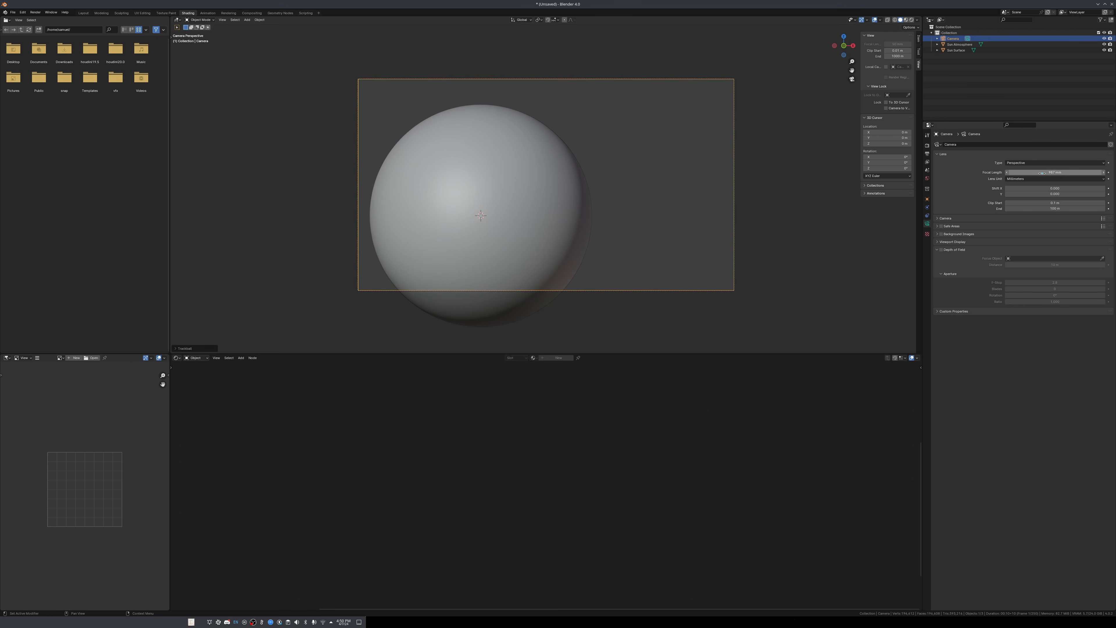
Increase the focal length further and trackball-rotate the camera so the sun's upper limb arcs across the frame.
left_click_drag(1055, 172, 1084, 172)
key("r")
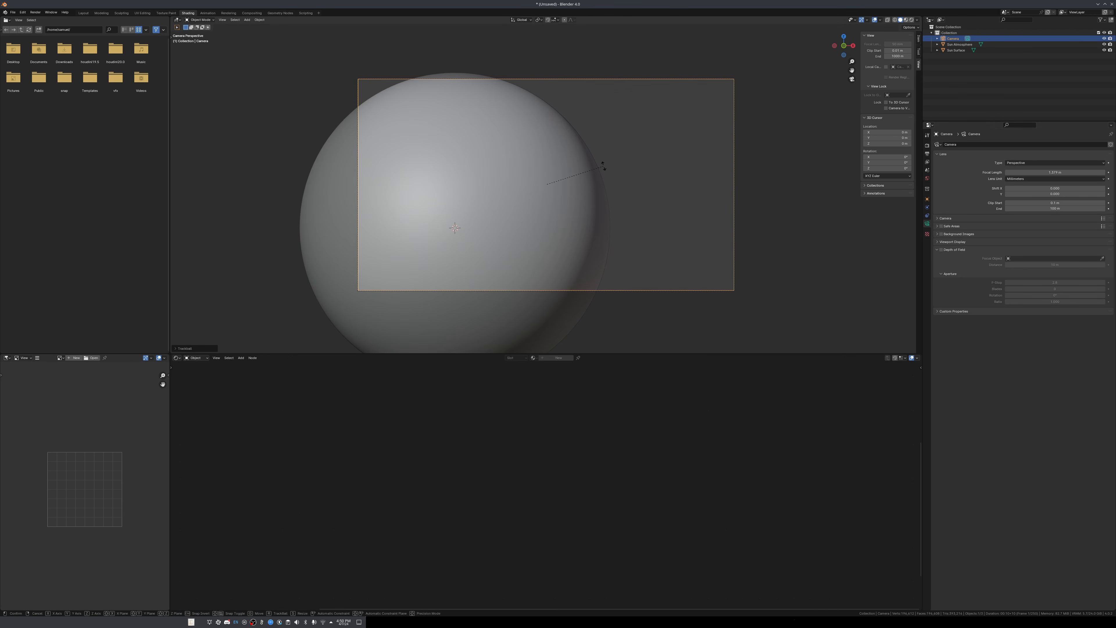
key("r")
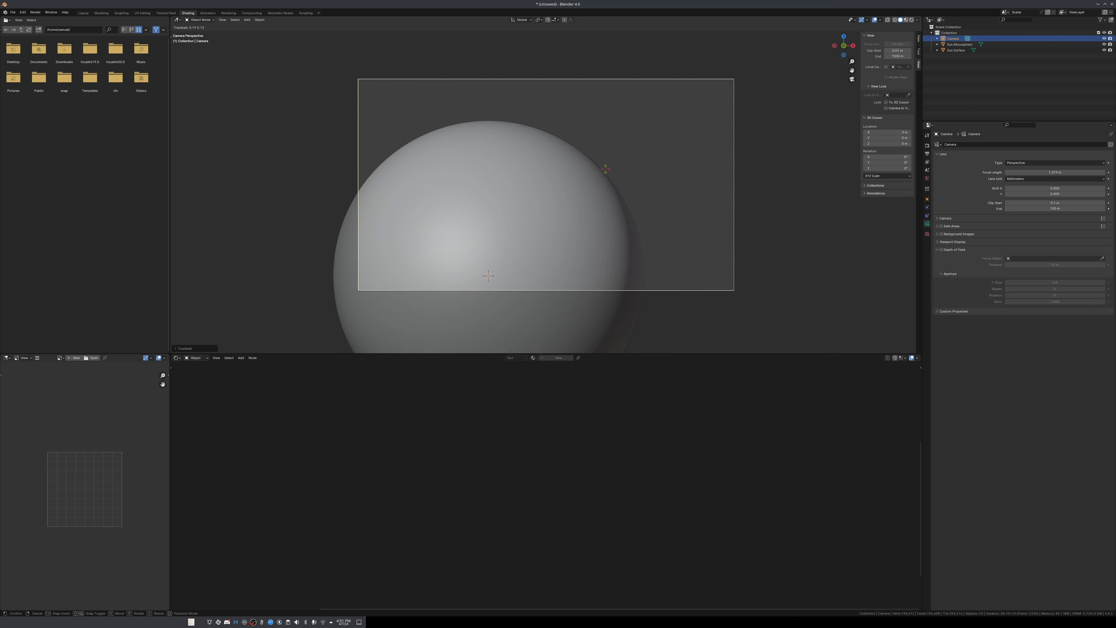
left_click(606, 171)
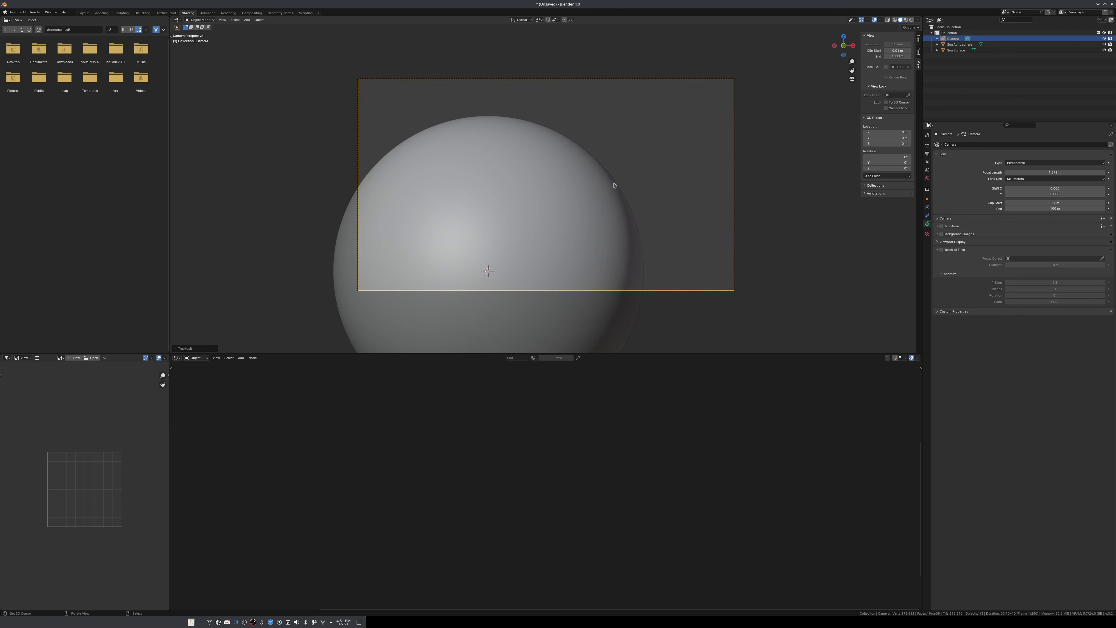
Preview the camera framing in rendered shading, leave the camera view and return to solid shading.
key("z")
left_click(610, 182)
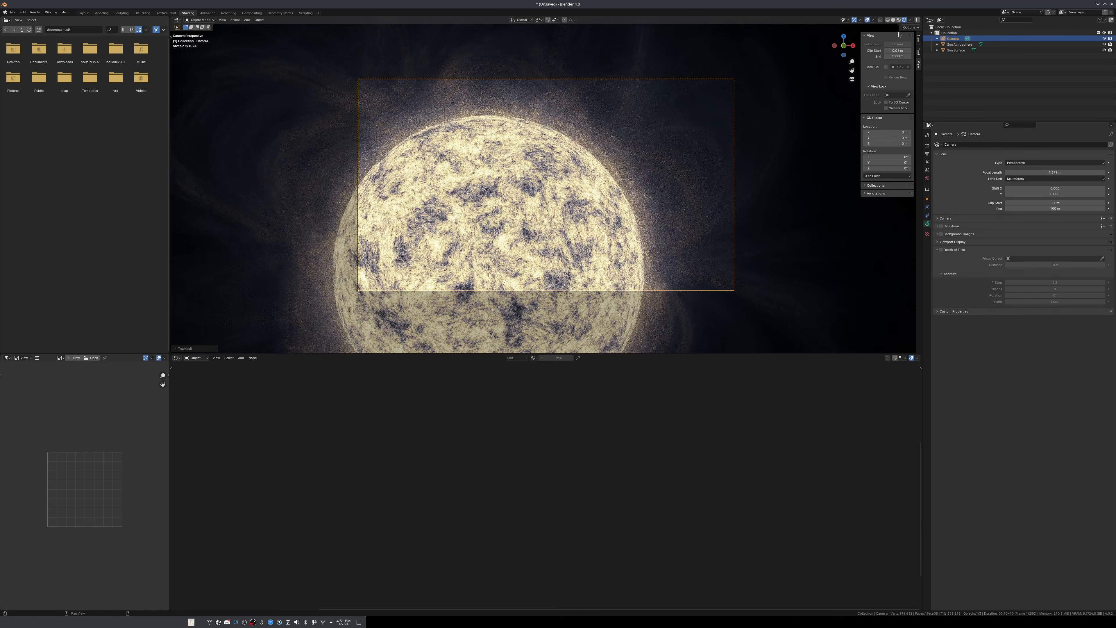
middle_click_drag(651, 176, 580, 211)
key("z")
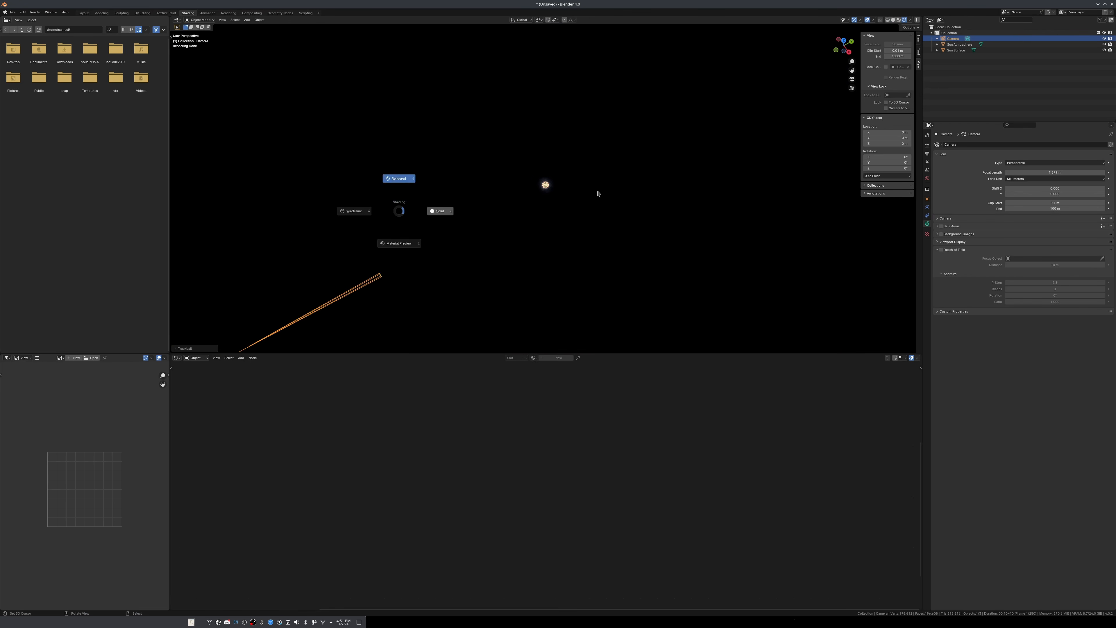
left_click(596, 190)
Duplicate the Sun Surface sphere and move the copy along the Y axis towards the camera.
scroll(563, 187, "up", 4)
scroll(546, 227, "up", 5)
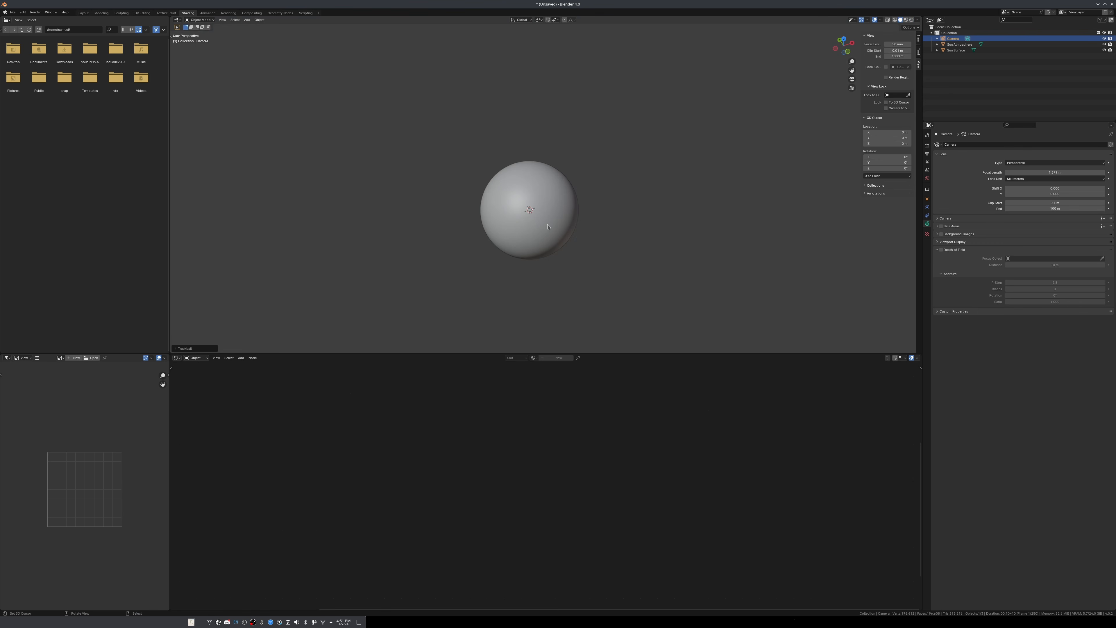
left_click(542, 222)
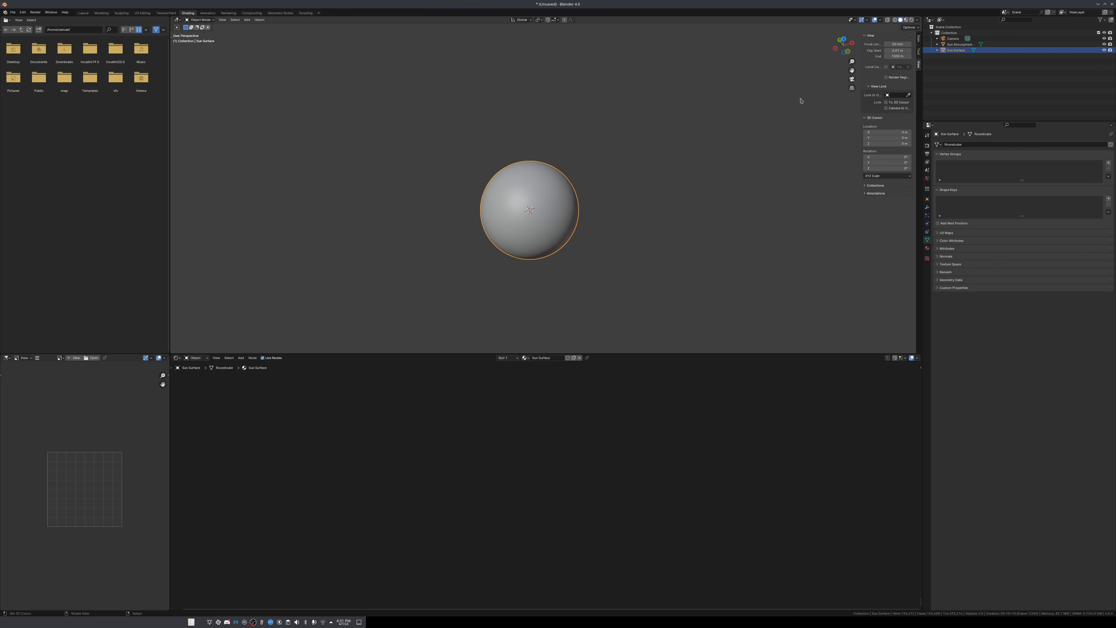
key("shift+d")
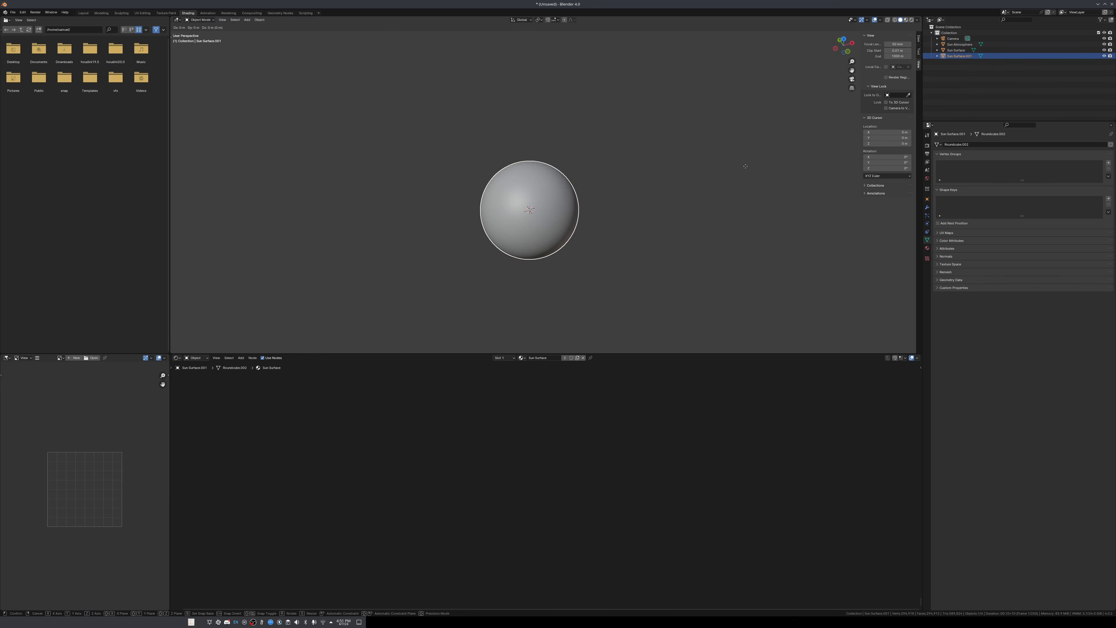
key("shift+z")
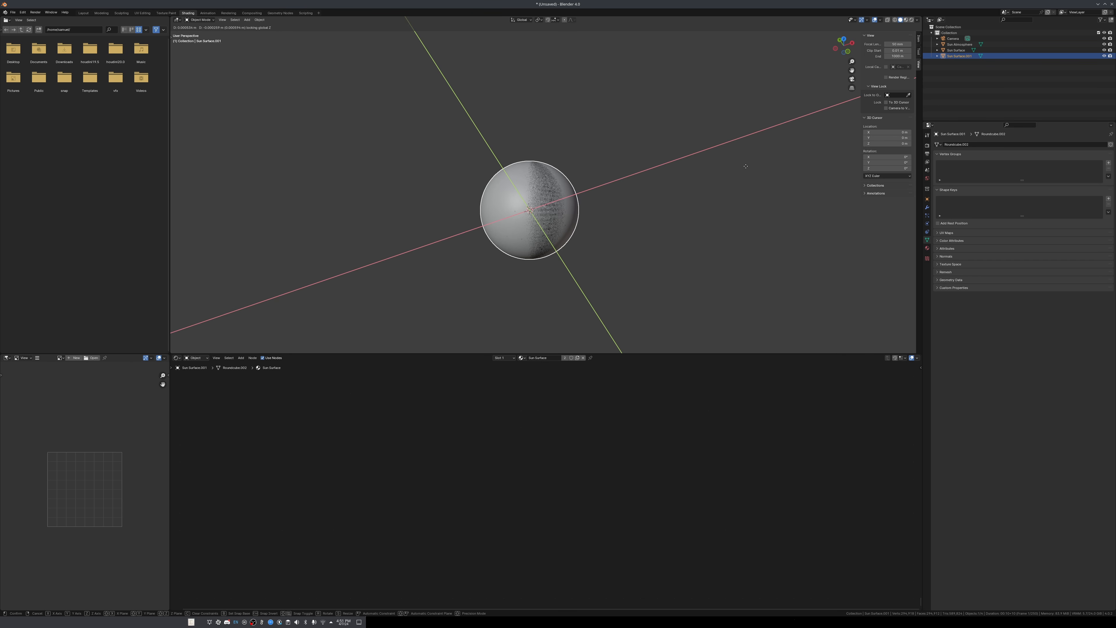
key("y")
left_click(833, 280)
scroll(690, 261, "down", 5)
middle_click_drag(677, 260, 663, 250)
Scale the duplicated sphere down in camera view until its outline sits just inside the sun's silhouette.
key("KP_0")
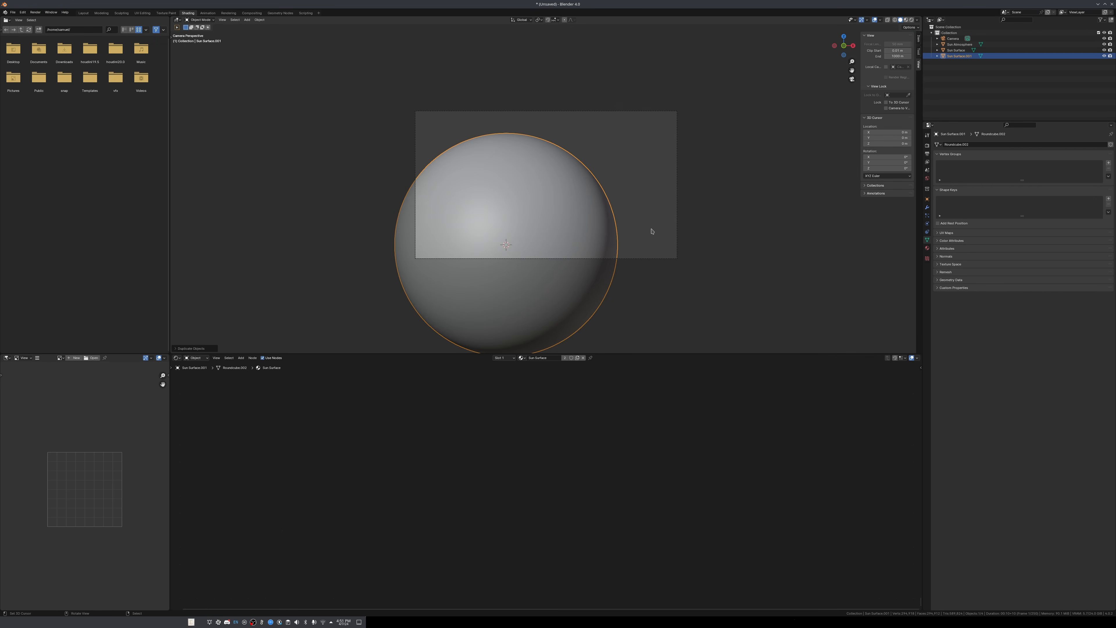
key("s")
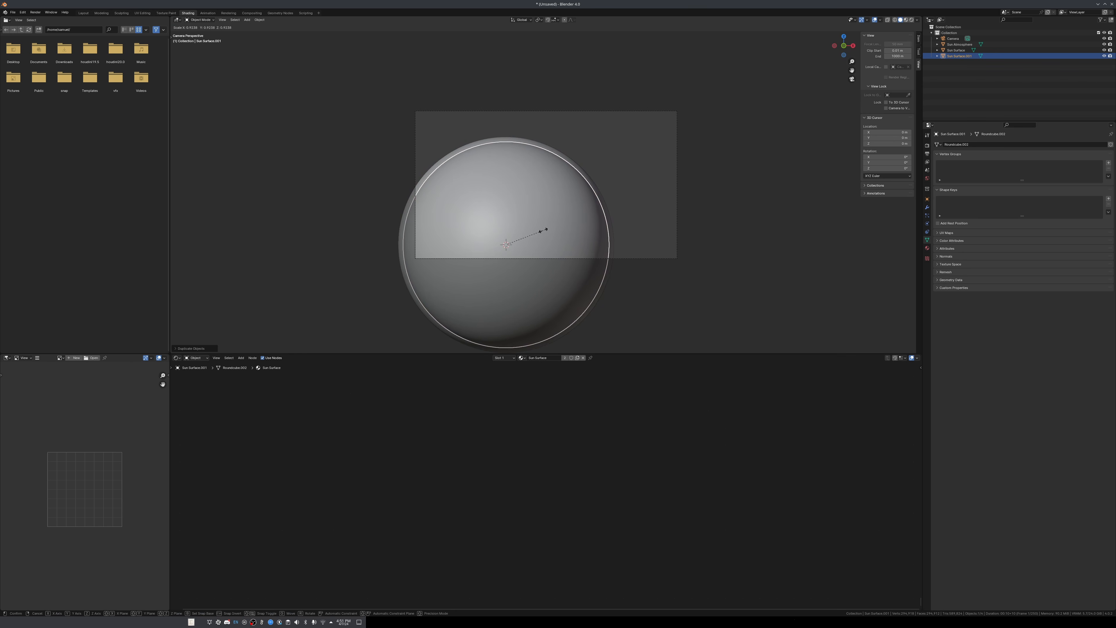
left_click(598, 180)
scroll(602, 183, "up", 5)
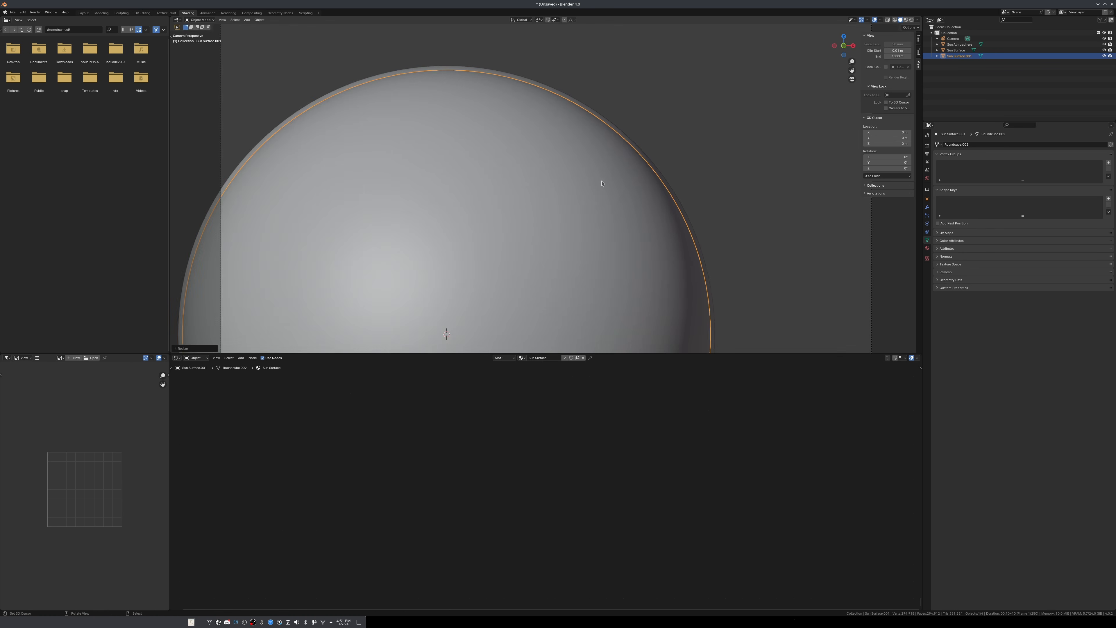
scroll(659, 178, "up", 2)
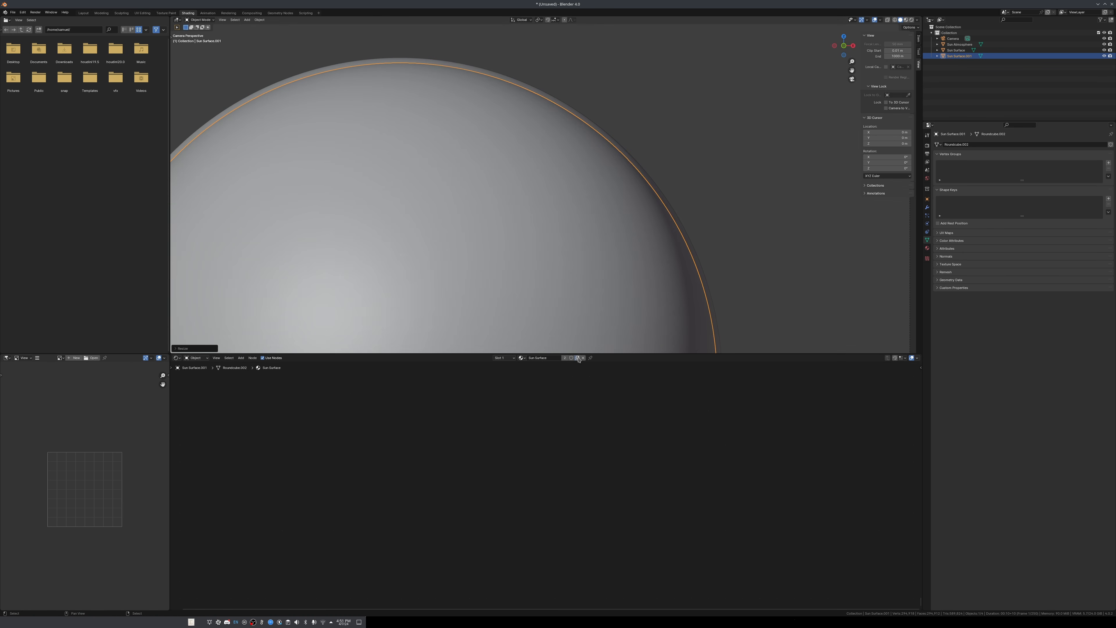
Make the duplicated sphere's Sun Surface material a separate copy and name it Moon.
left_click(578, 358)
left_click_drag(558, 360, 458, 352)
type("Mo")
middle_click_drag(487, 383, 555, 518)
scroll(540, 486, "up", 4)
left_click_drag(288, 407, 602, 507)
key("x")
scroll(580, 445, "up", 2)
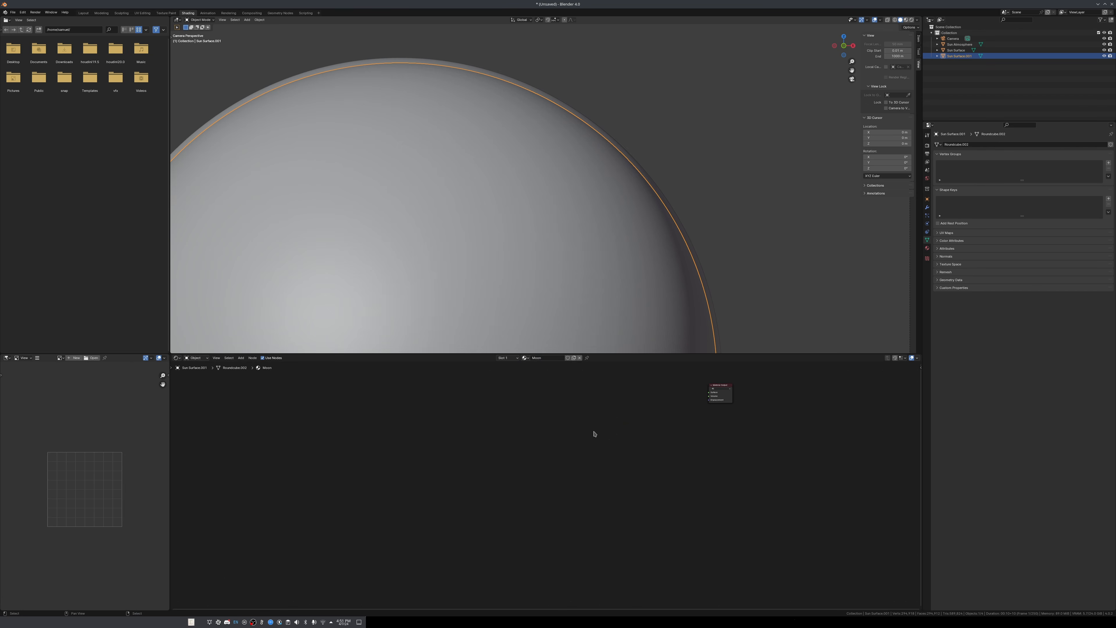
key("ctrl+z")
Delete every node in the Moon material except the Displacement and Material Output nodes.
left_click_drag(572, 510, 455, 439)
key("x")
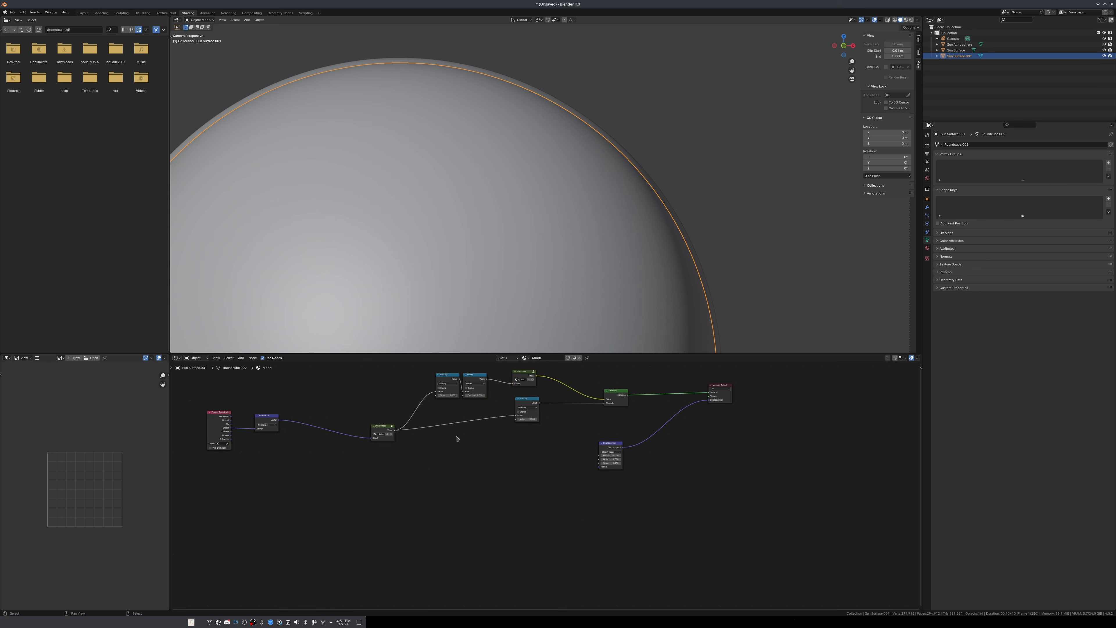
left_click_drag(192, 391, 628, 439)
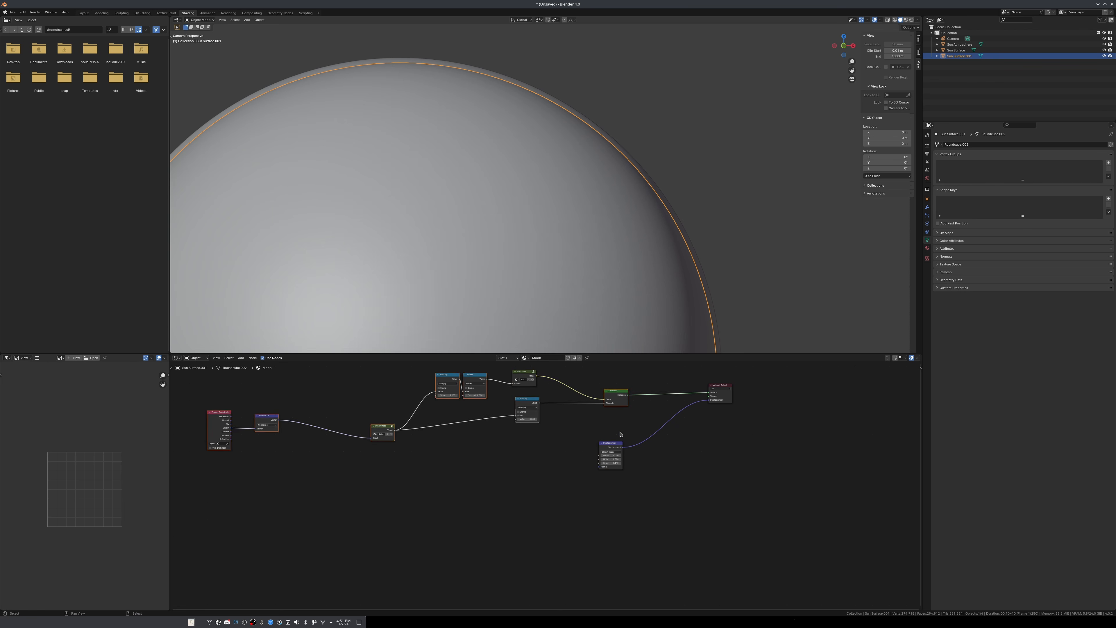
key("x")
key("x")
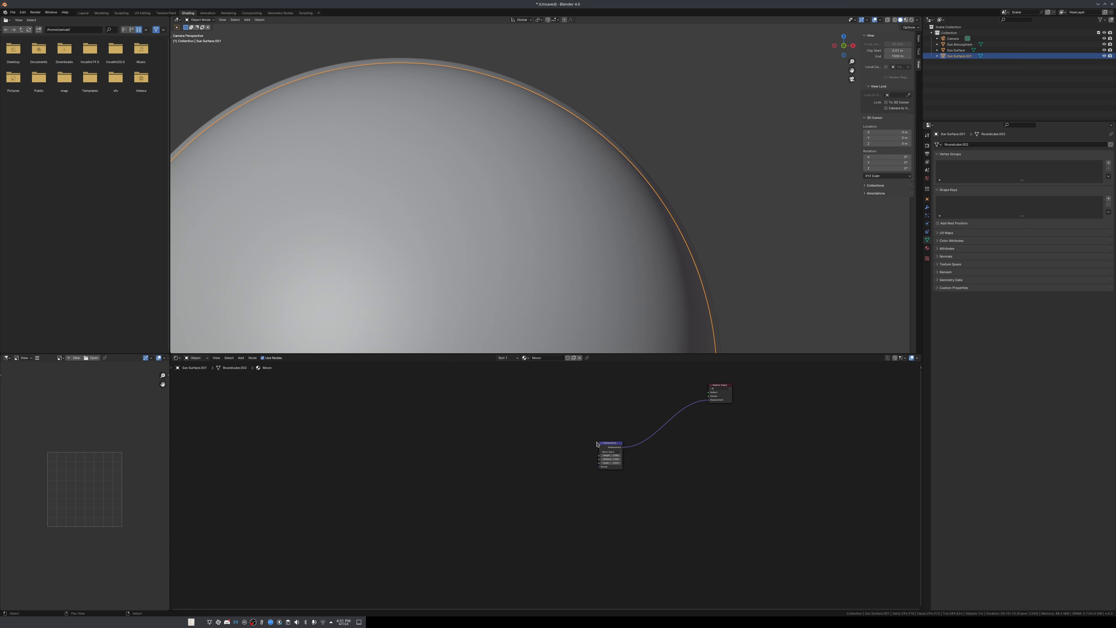
Add an Image Texture with Mapping and Texture Coordinate nodes to the Displacement height, and drive the mapping with Generated coordinates.
left_click(610, 449)
key("ctrl+t")
scroll(610, 449, "up", 7)
key("g")
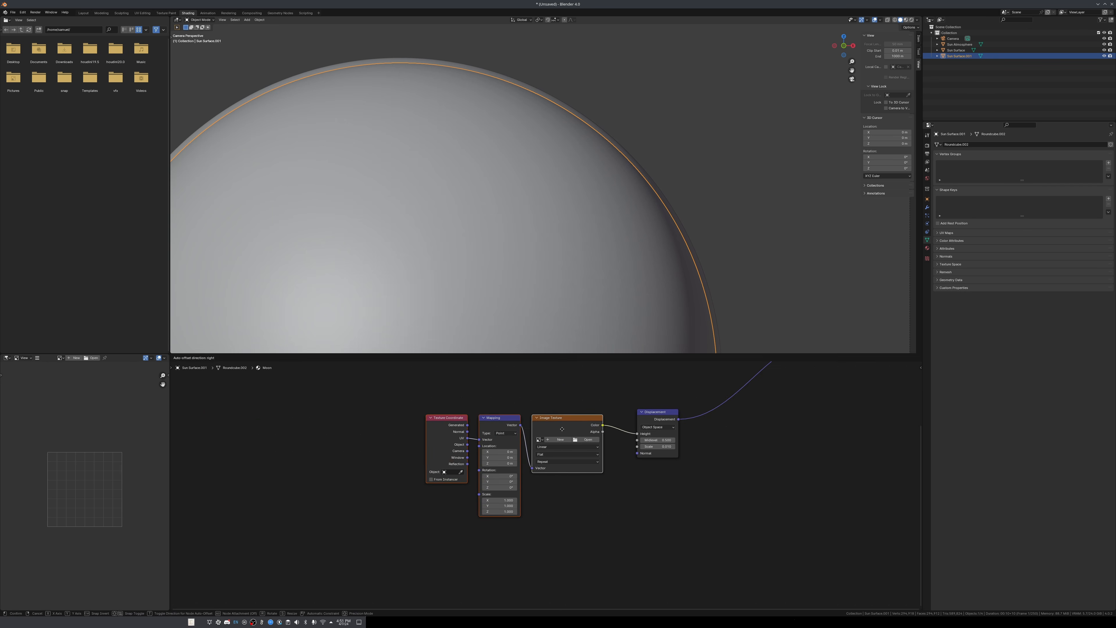
left_click(620, 503)
left_click(610, 504)
scroll(610, 504, "up", 4)
left_click_drag(430, 403, 446, 422)
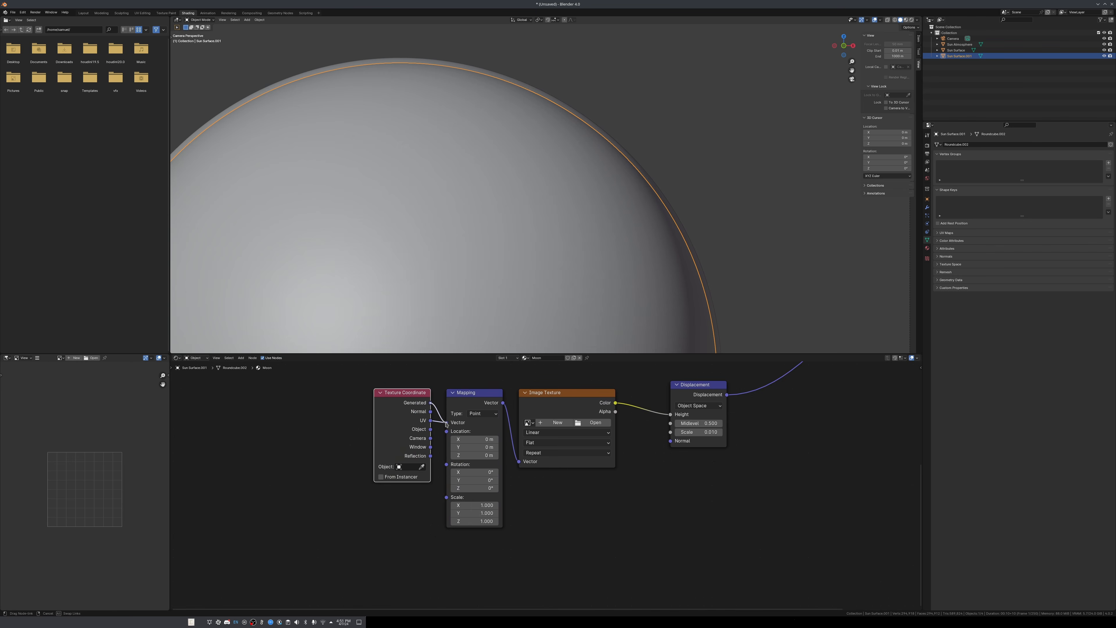
Set the image texture's projection to Sphere and load Moon_23k_Disp_v002.tif from the Moon Textures folder.
left_click(545, 442)
left_click(546, 484)
left_click(593, 422)
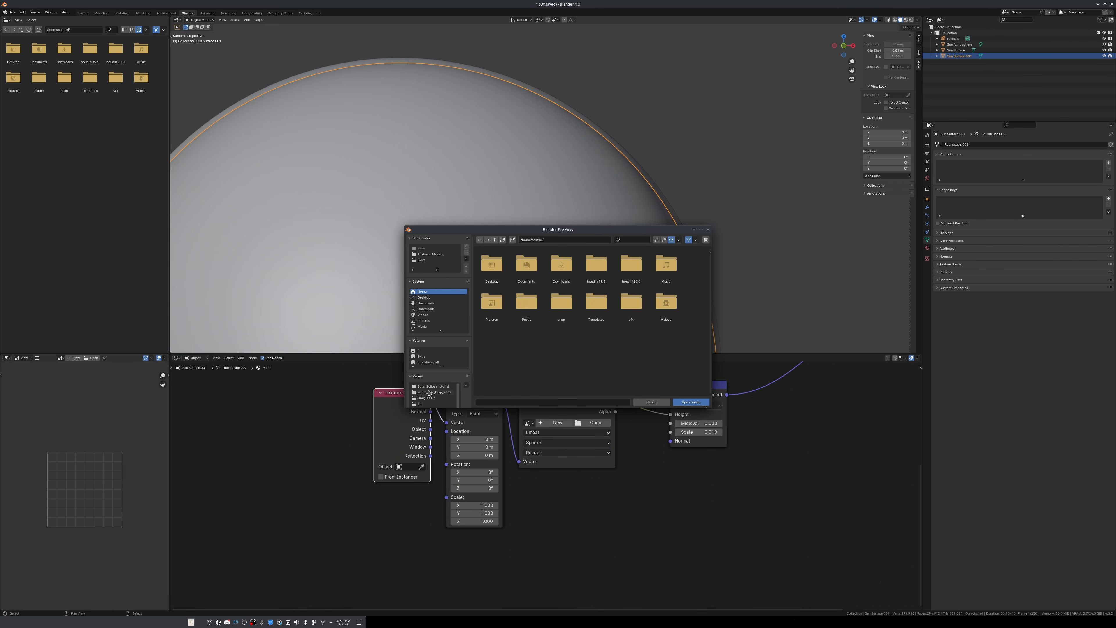
left_click(631, 304)
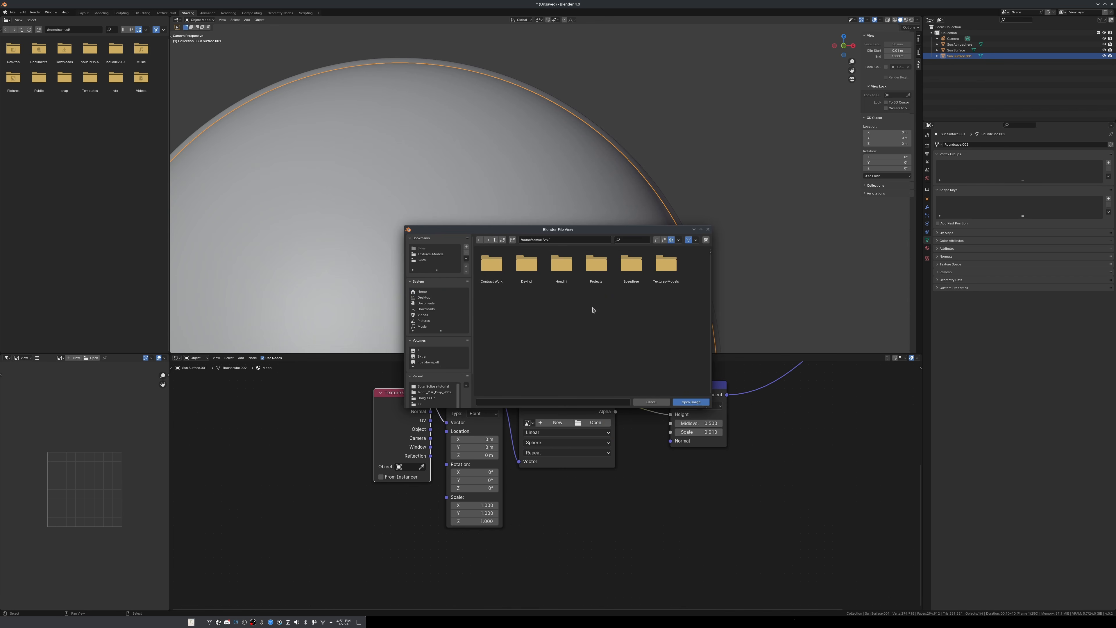
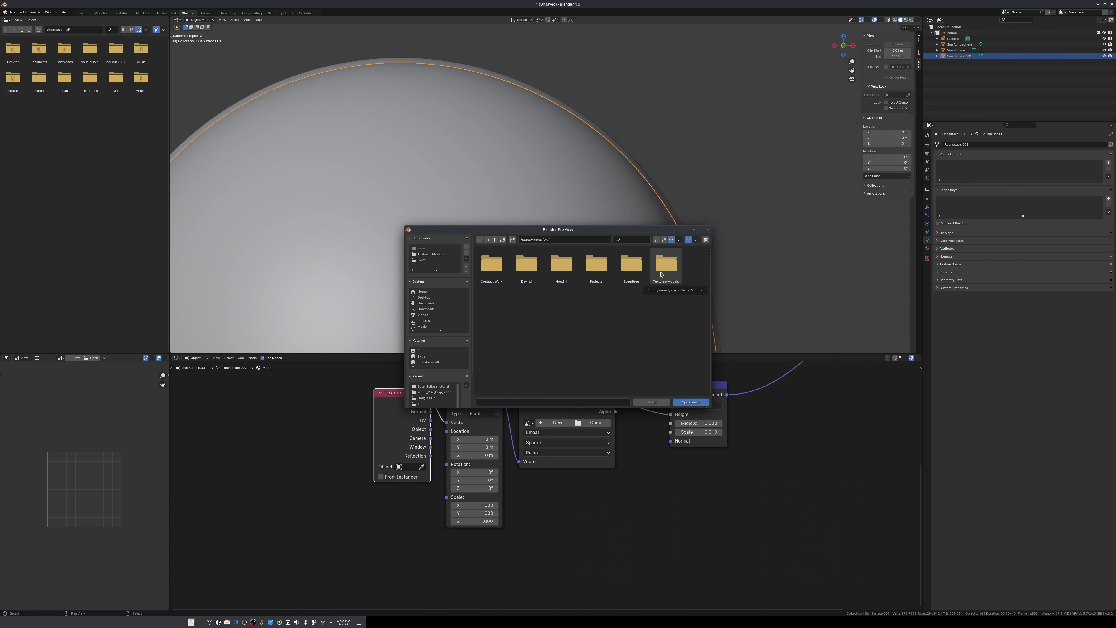
double_click(661, 274)
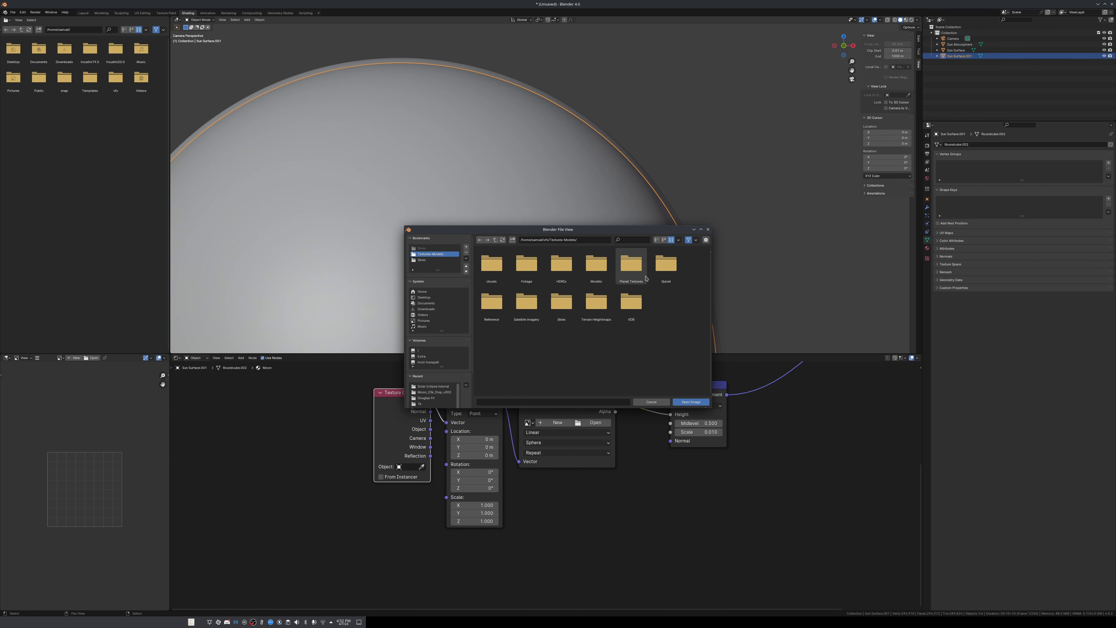
double_click(638, 277)
double_click(521, 266)
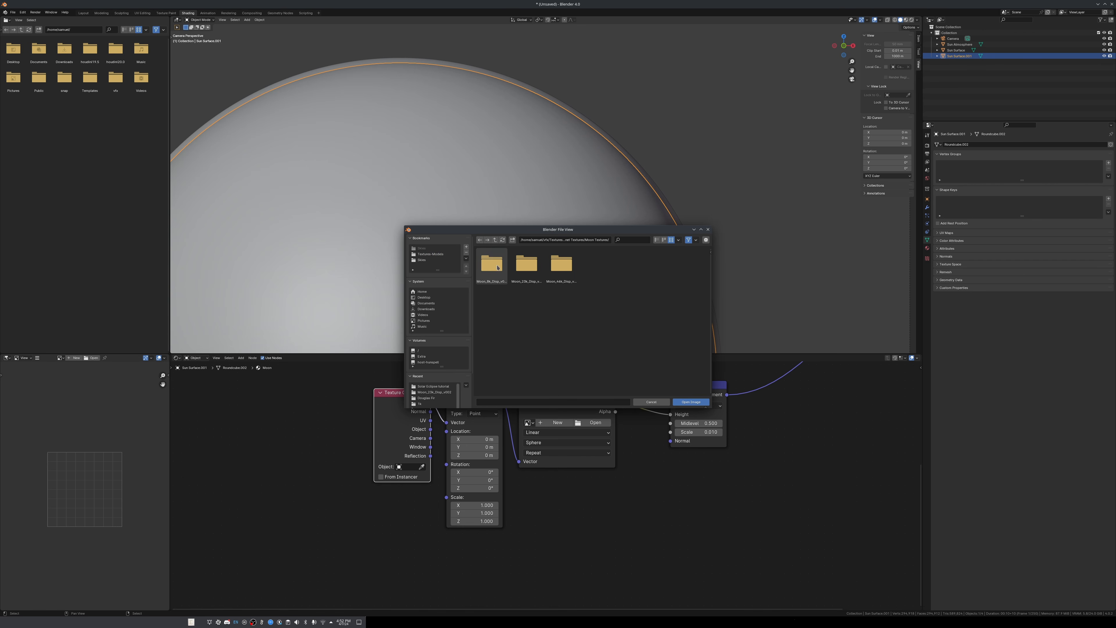
double_click(528, 266)
double_click(492, 263)
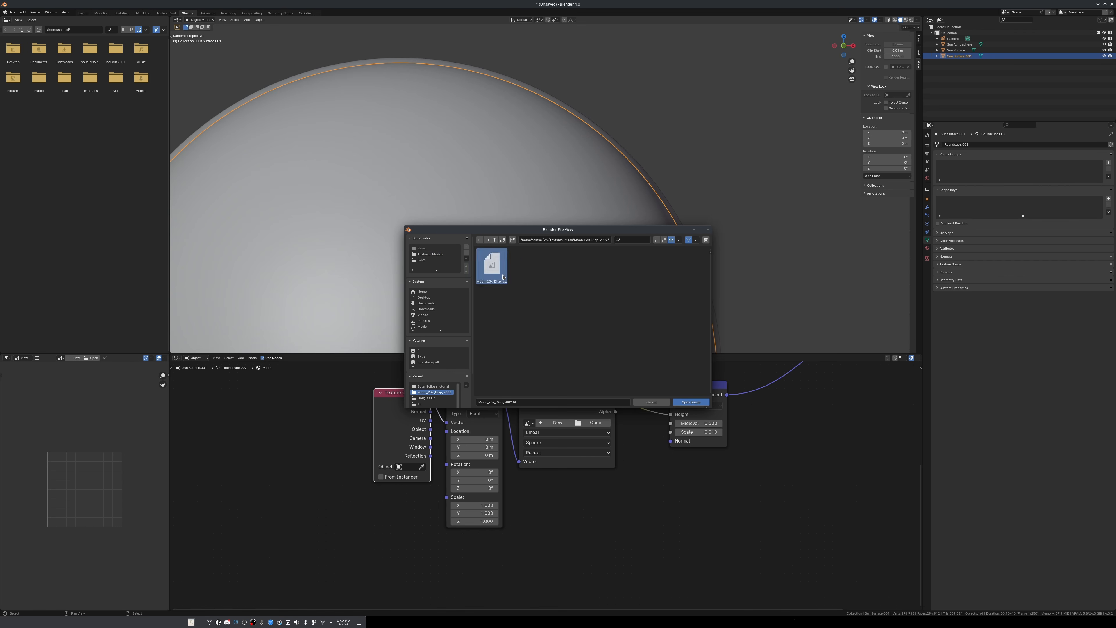
middle_click_drag(644, 461, 613, 438)
scroll(645, 477, "up", 3)
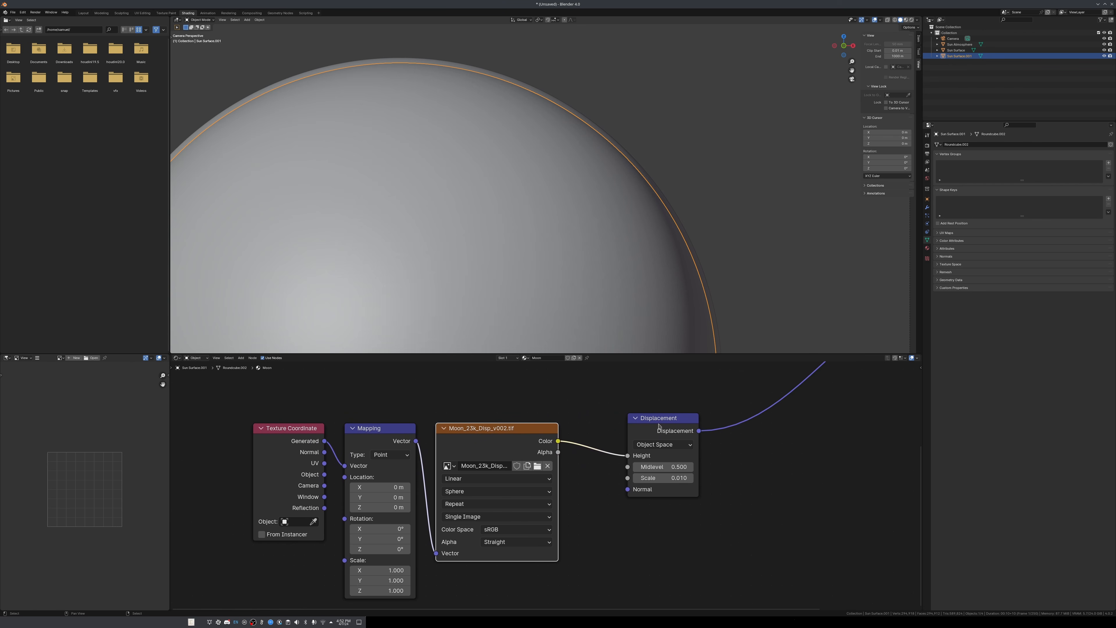
Place the Displacement node beside the image texture and show the moon's edge in rendered shading.
left_click_drag(659, 426, 599, 436)
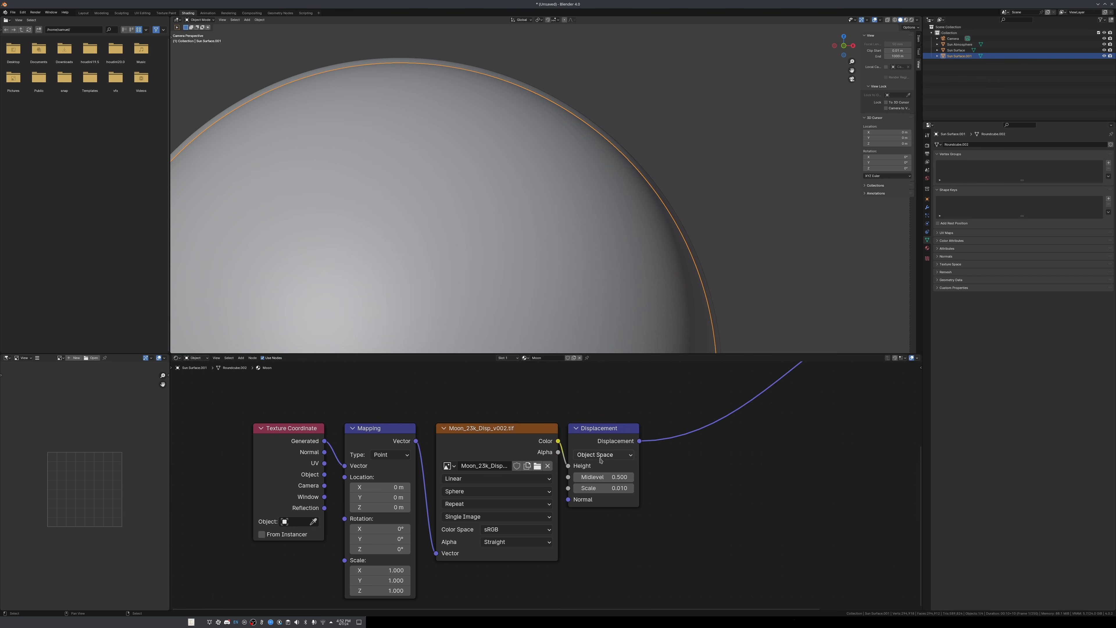
scroll(547, 245, "down", 5)
scroll(561, 295, "up", 3)
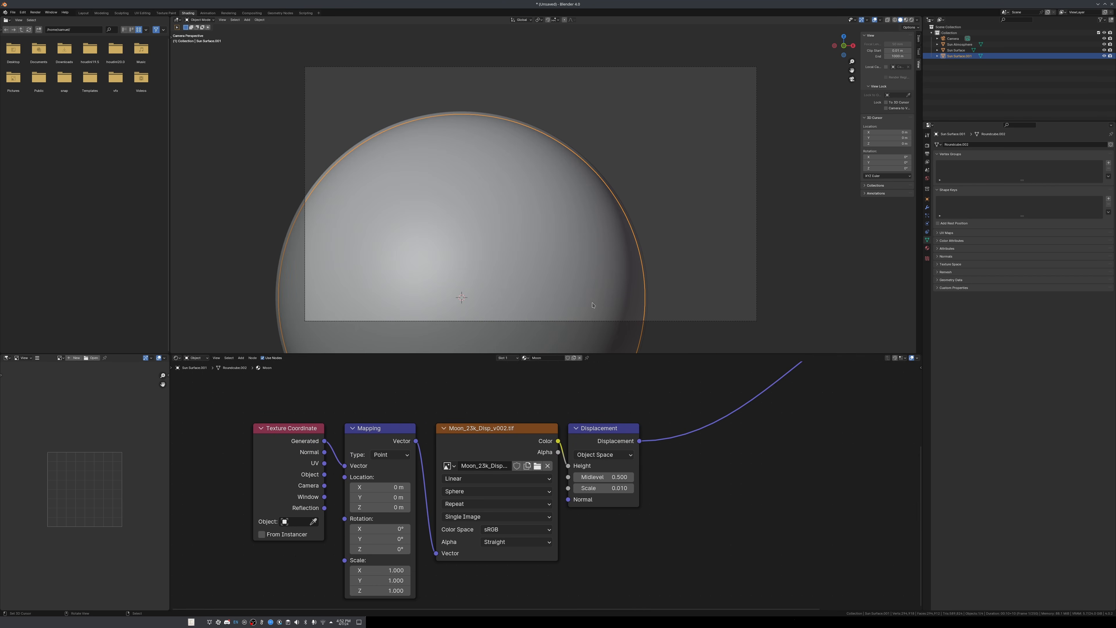
key("z")
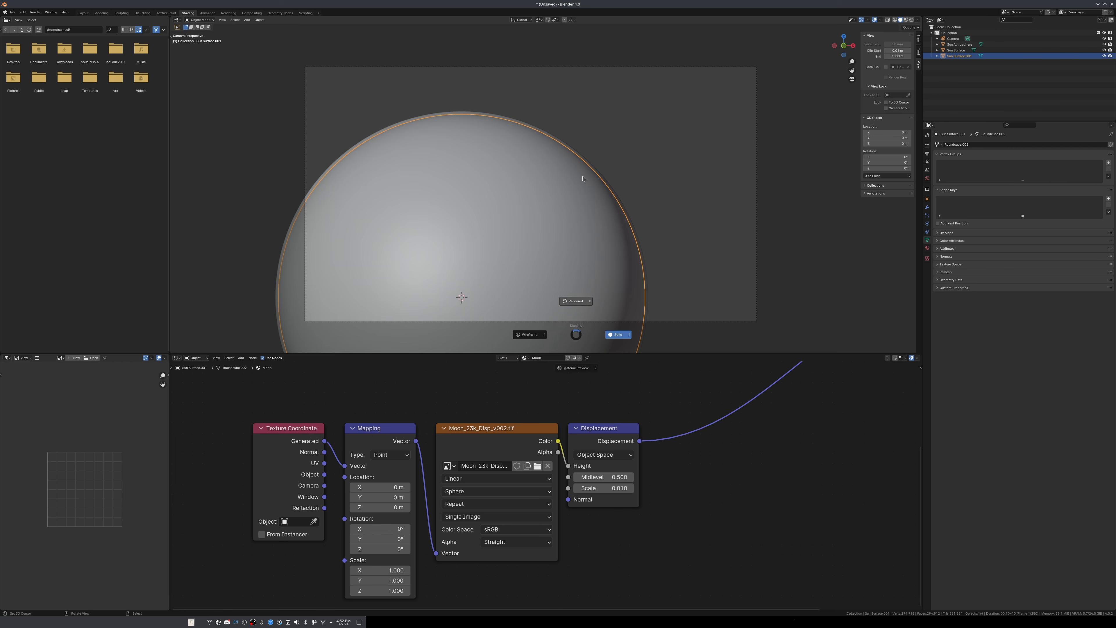
left_click(575, 302)
left_click_drag(604, 430, 624, 431)
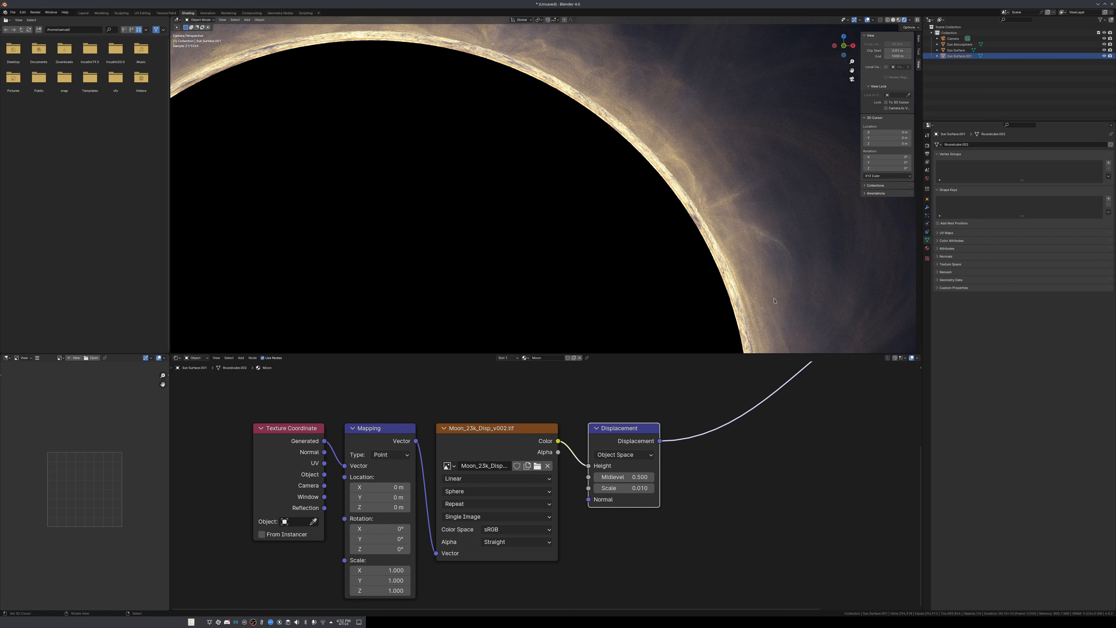
middle_click_drag(775, 301, 659, 348, "shift")
scroll(669, 288, "up", 5)
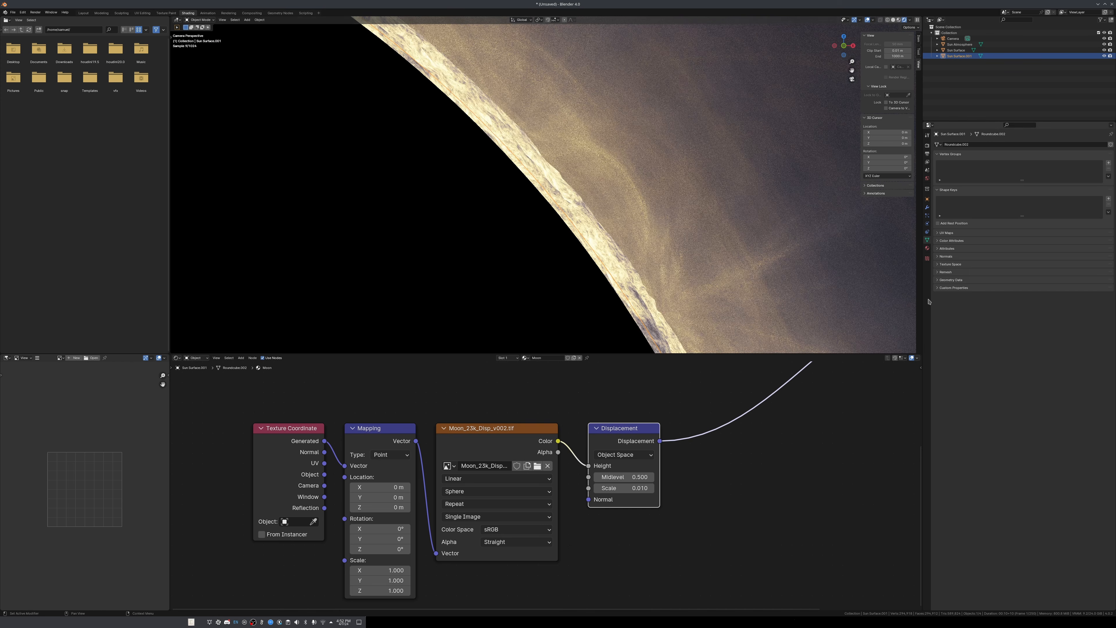
Add a Subdivision Surface modifier to the moon sphere and raise its viewport level to 2.
left_click(928, 207)
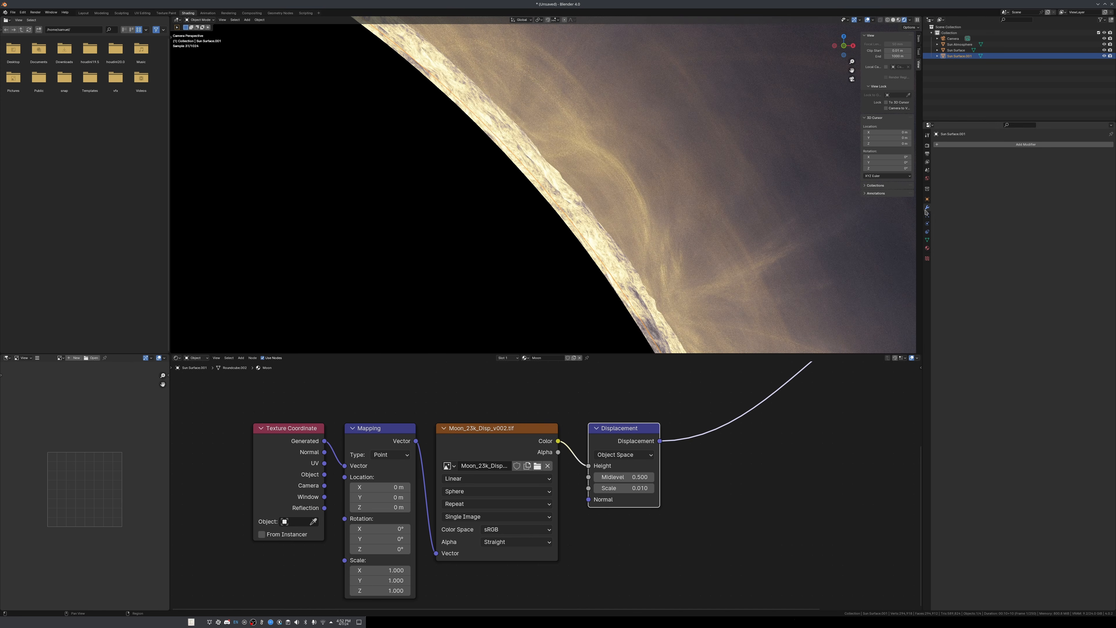
left_click(985, 148)
mouse_move(983, 148)
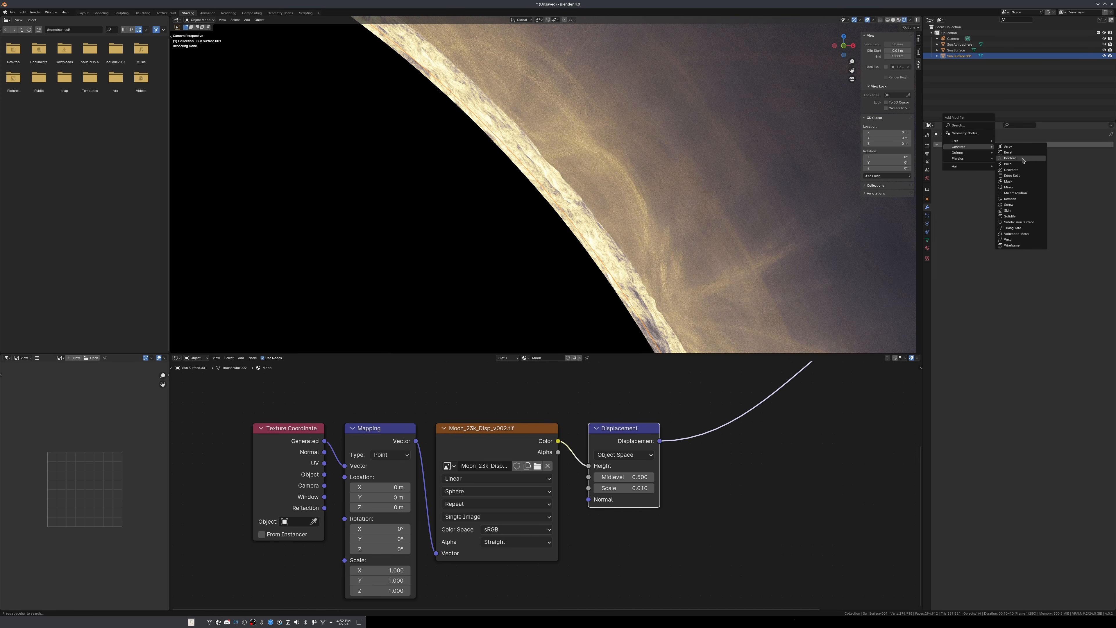
left_click(1018, 222)
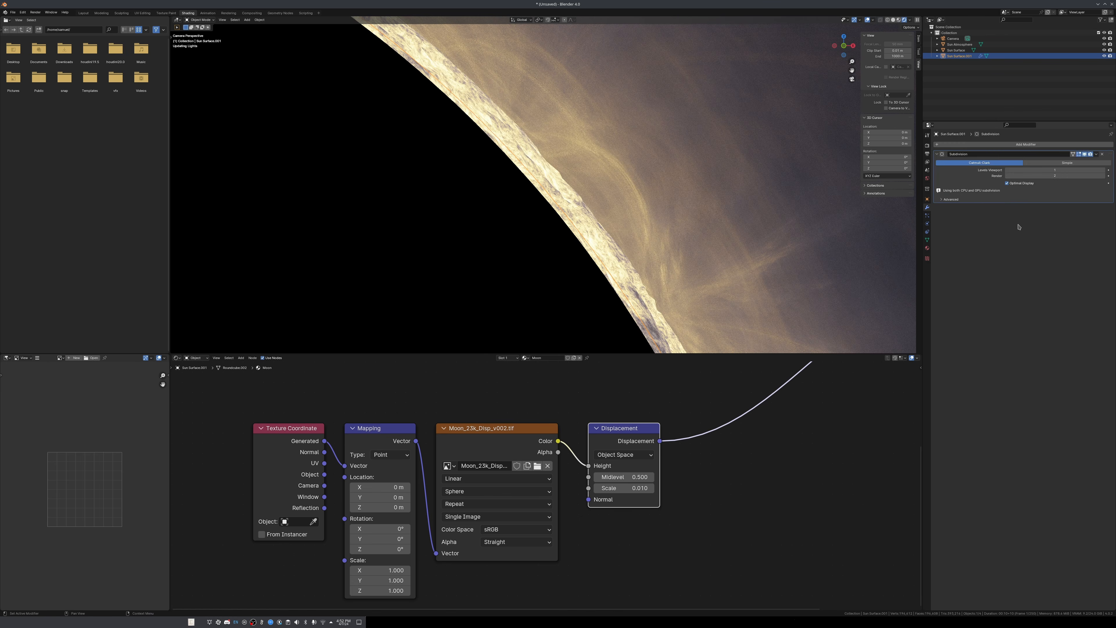
left_click(1103, 170)
Trackball-rotate the moon sphere to bring a different part of its terrain to the visible edge.
scroll(580, 262, "down", 4)
key("r")
key("r")
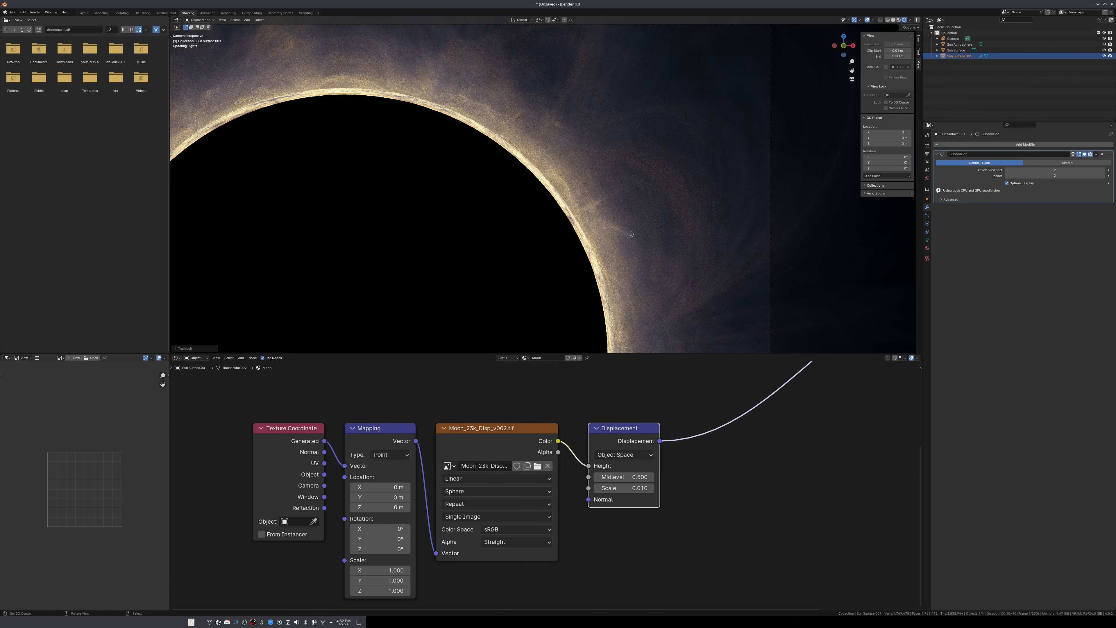
left_click(610, 252)
scroll(610, 252, "down", 3)
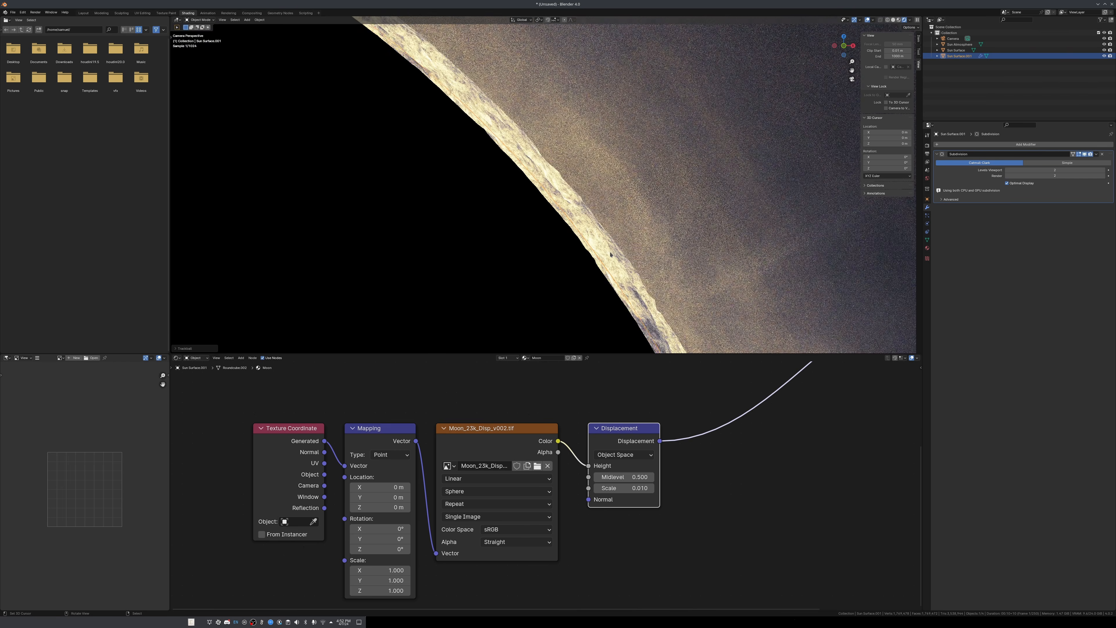
scroll(613, 253, "up", 2)
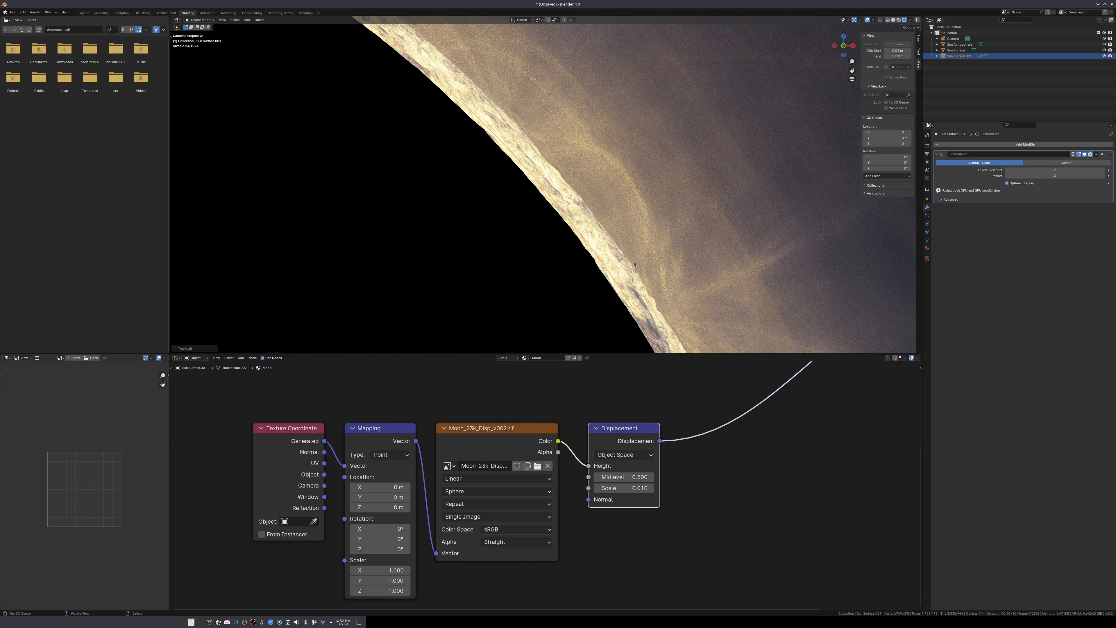
Set the moon's Displacement Scale to 0.025 and Midlevel to 0, and inspect the cratered edge against the sun.
left_click(632, 488)
type("0.025")
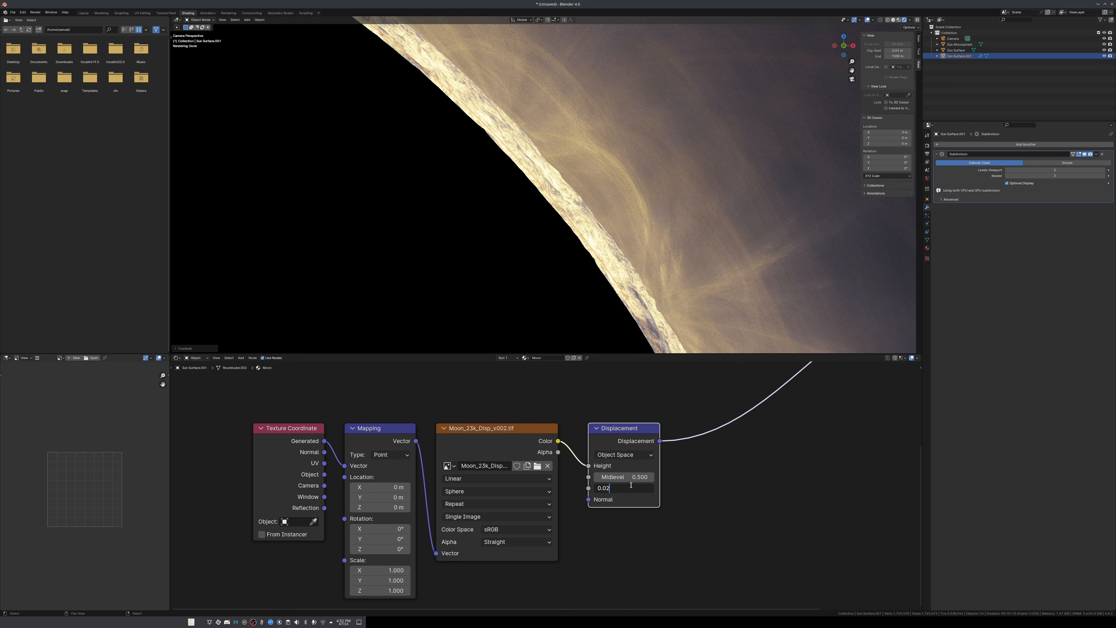
key("Return")
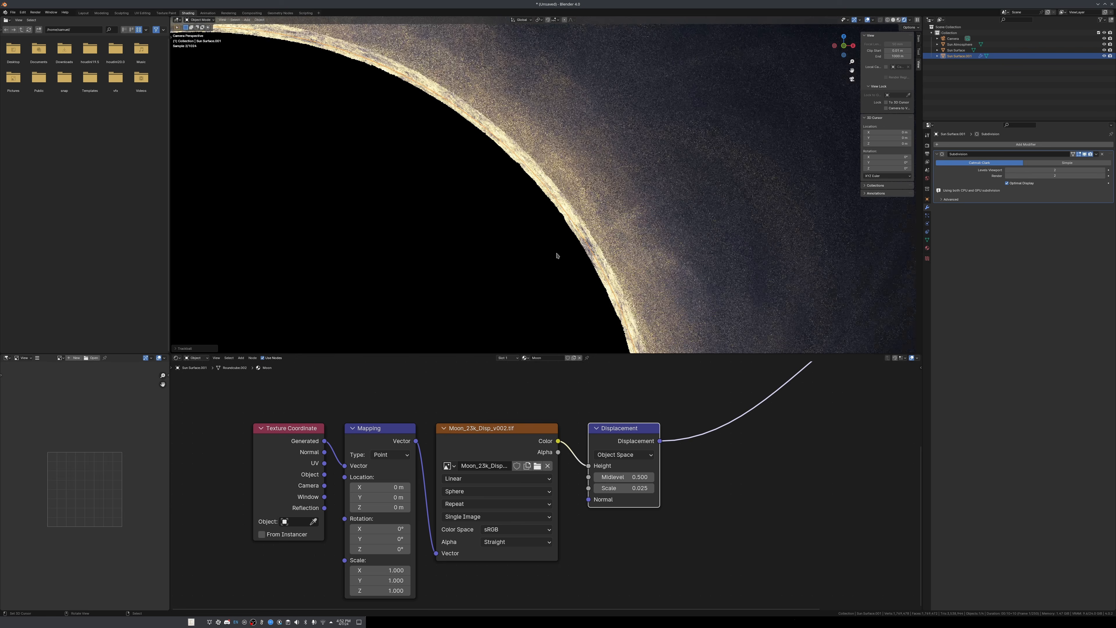
key("BackSpace")
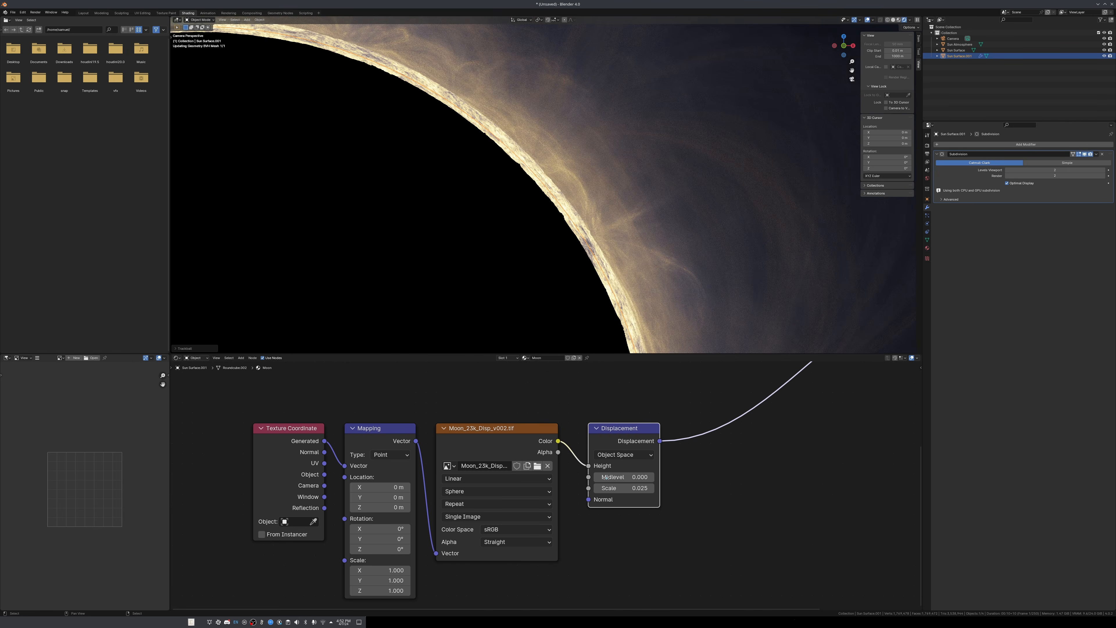
scroll(595, 284, "up", 4)
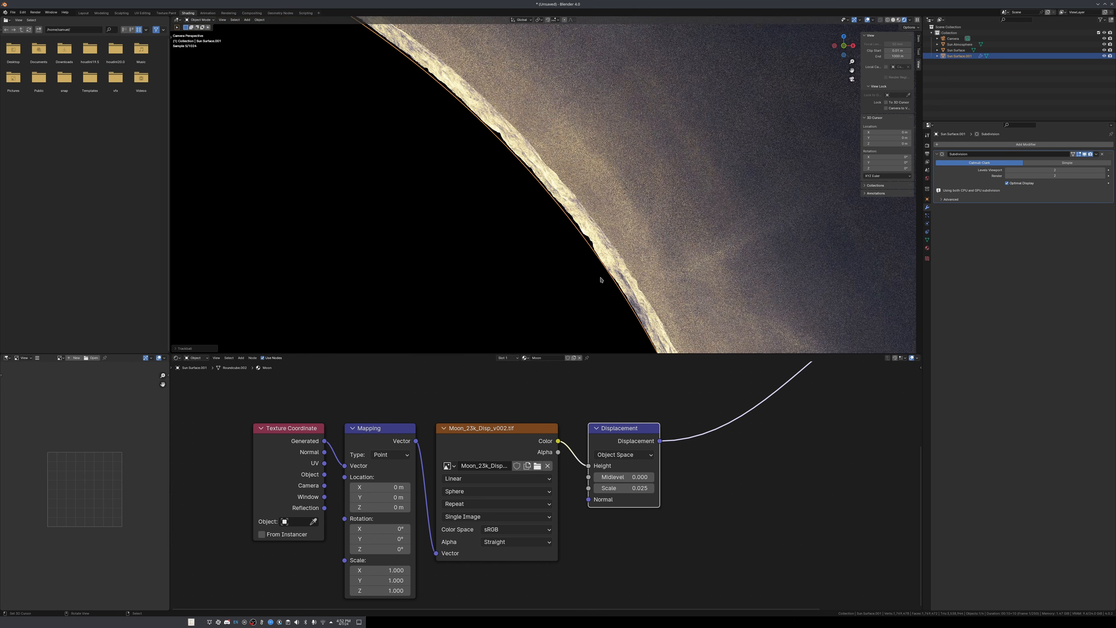
key("alt+a")
scroll(674, 240, "down", 10)
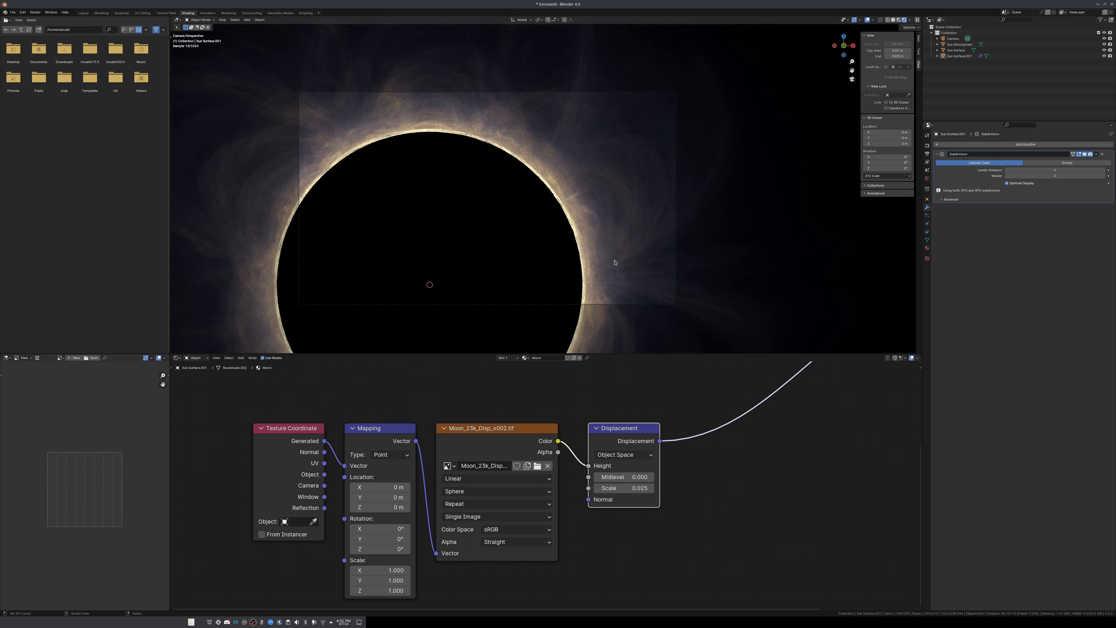
scroll(431, 167, "up", 6)
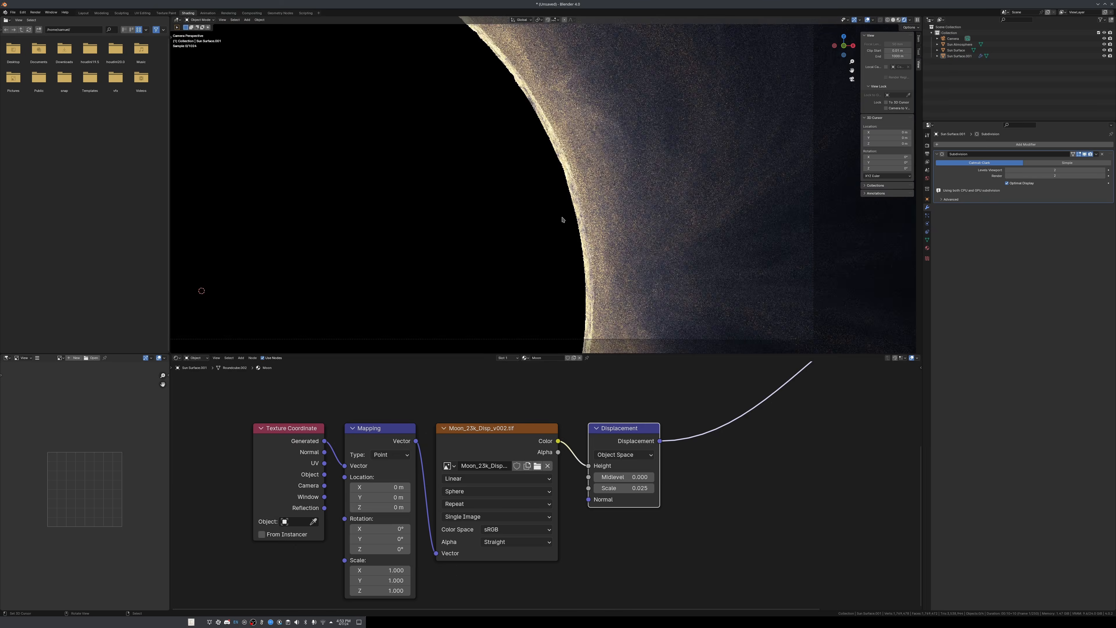
scroll(567, 247, "up", 3)
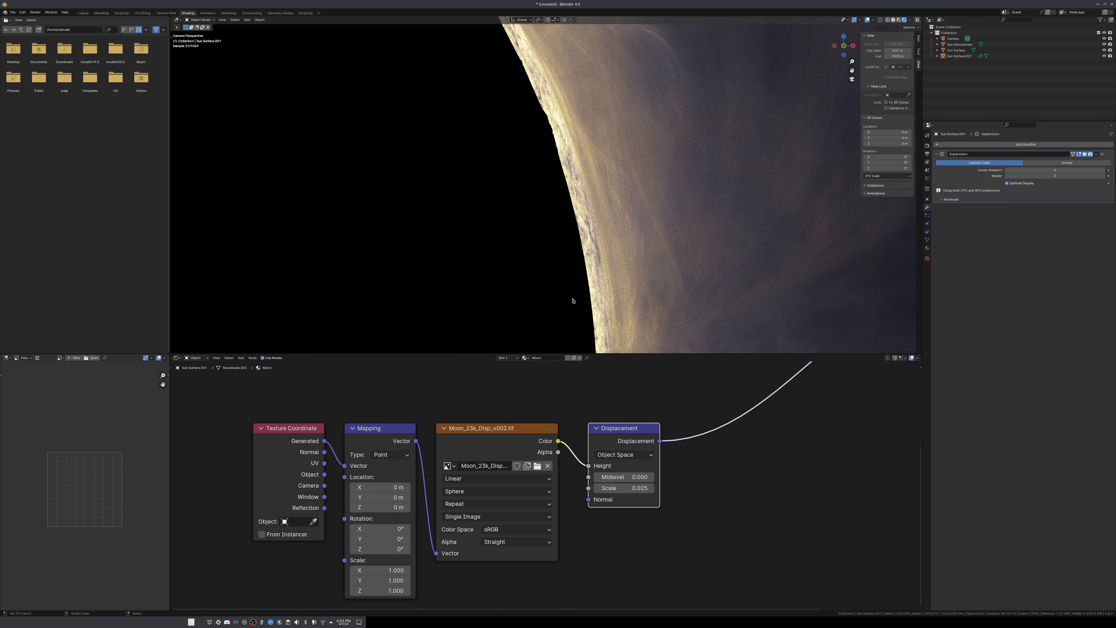
scroll(570, 281, "down", 4)
Scale the moon sphere up until only a thin rim of the sun shows around it.
left_click(488, 228)
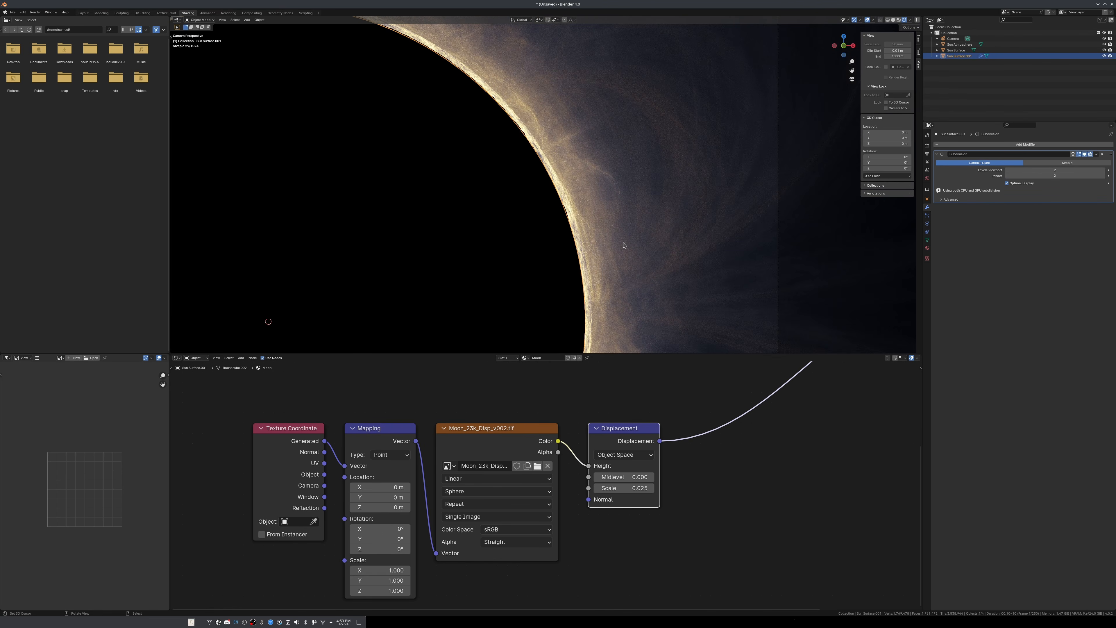
left_click(687, 150)
scroll(687, 150, "down", 4)
left_click(484, 162)
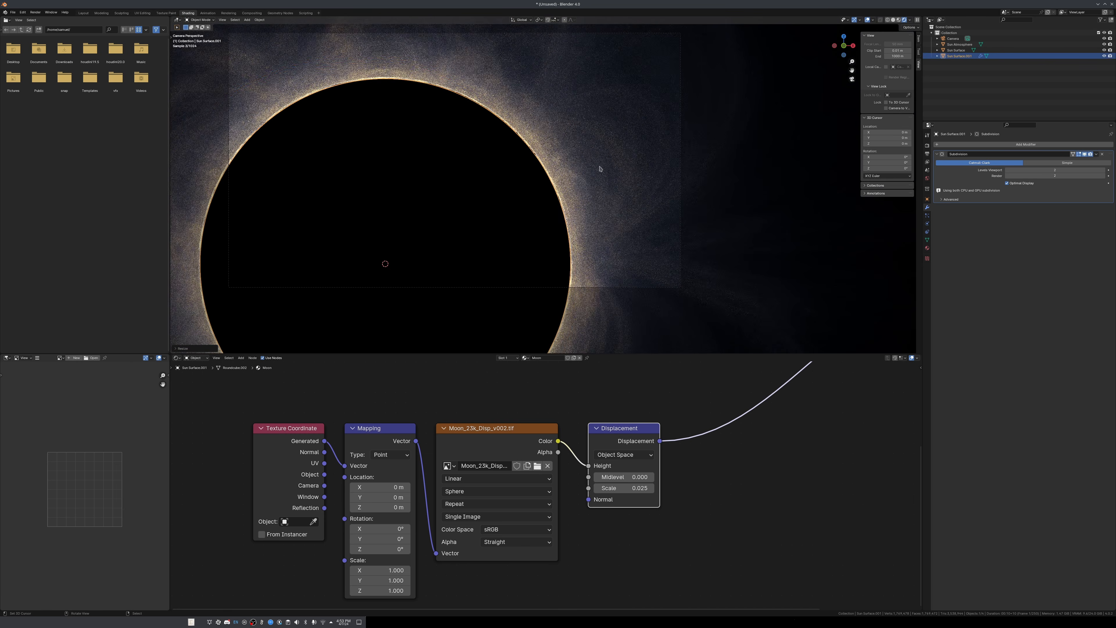
key("s")
left_click(572, 163)
Shift the moon sphere in camera view so the sun's rim is thicker along its upper-left edge, and deselect it.
key("g")
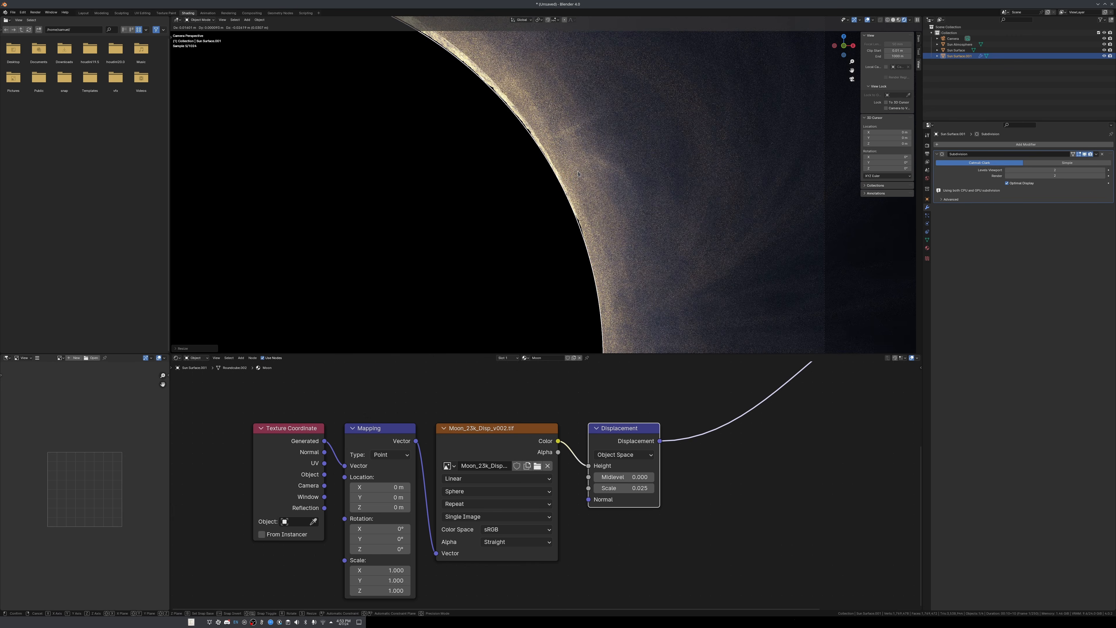
left_click(579, 170)
key("alt+a")
scroll(584, 154, "down", 3)
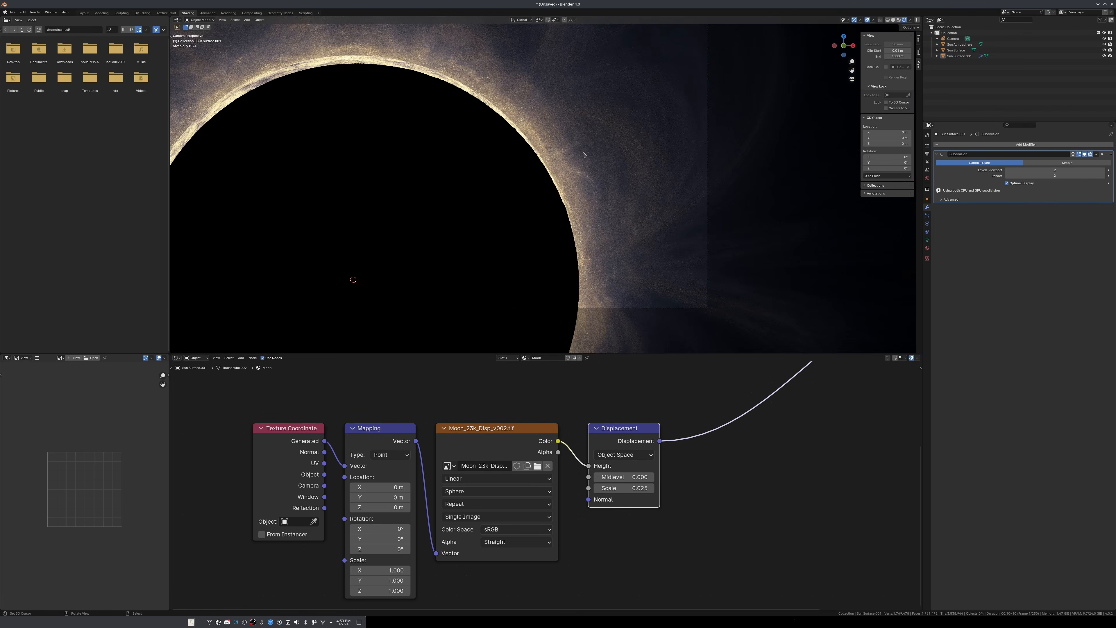
Scale the moon sphere up slightly, nudge it a little up and to the left in camera view, and deselect it.
scroll(584, 155, "down", 2)
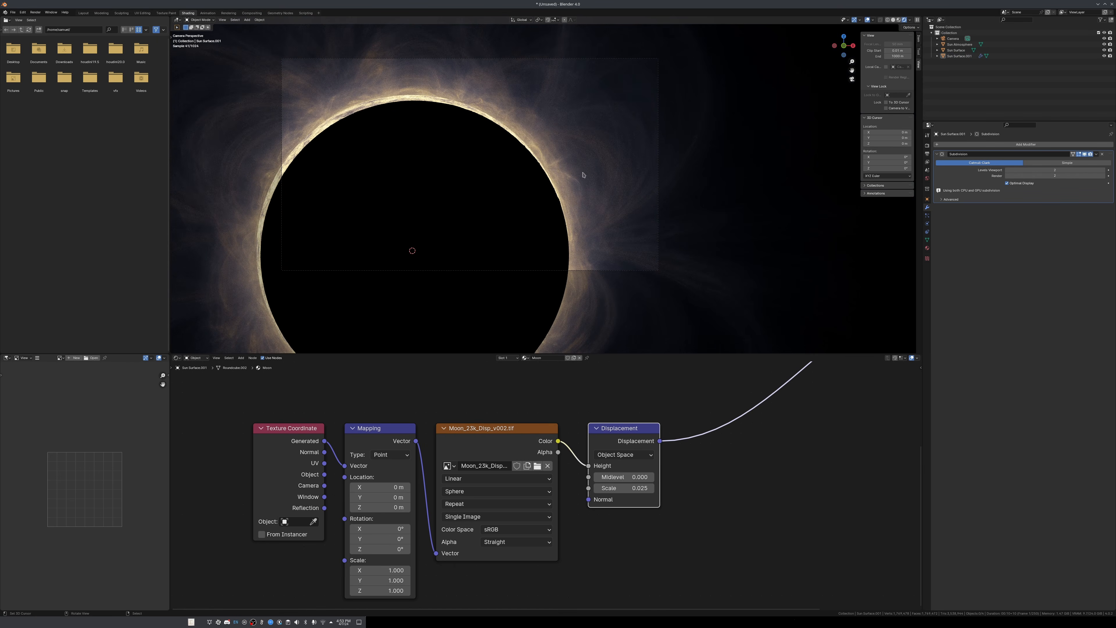
left_click(528, 186)
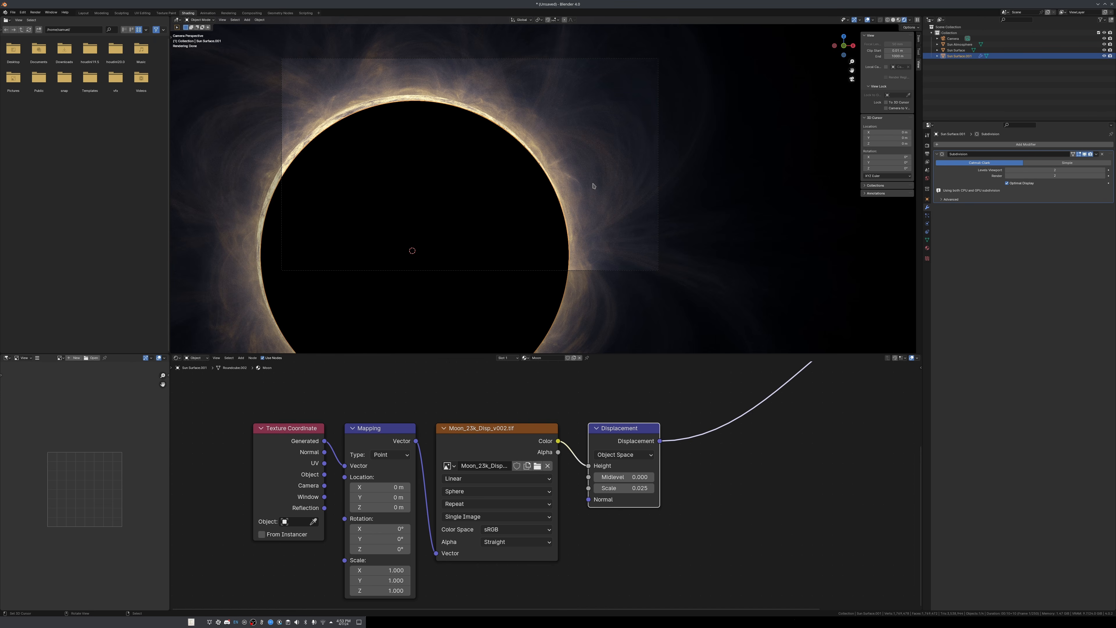
key("s")
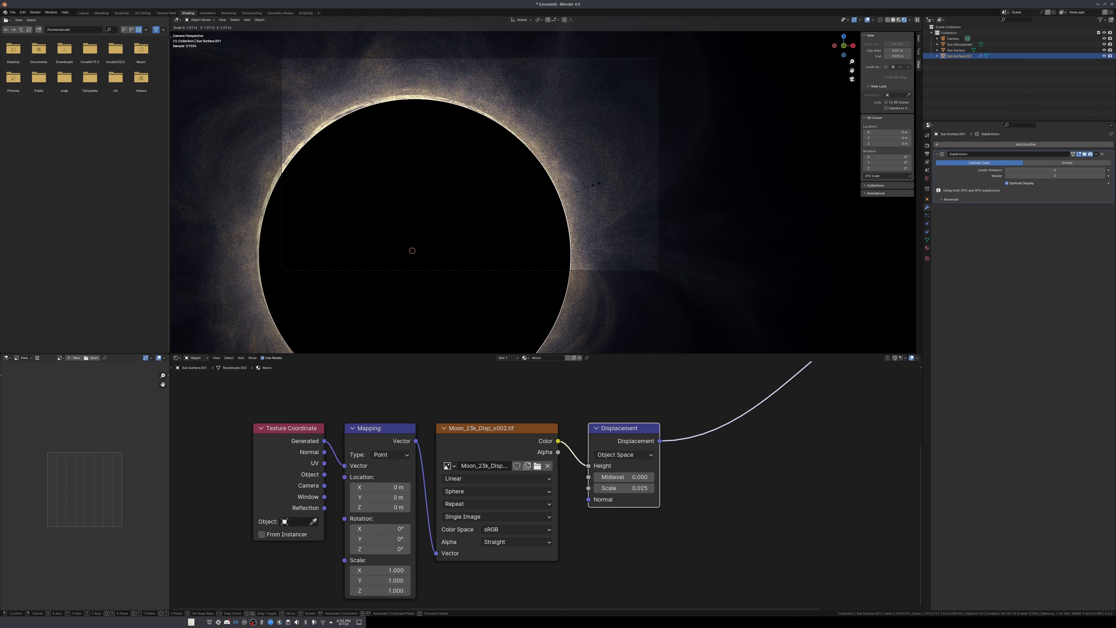
left_click(595, 186)
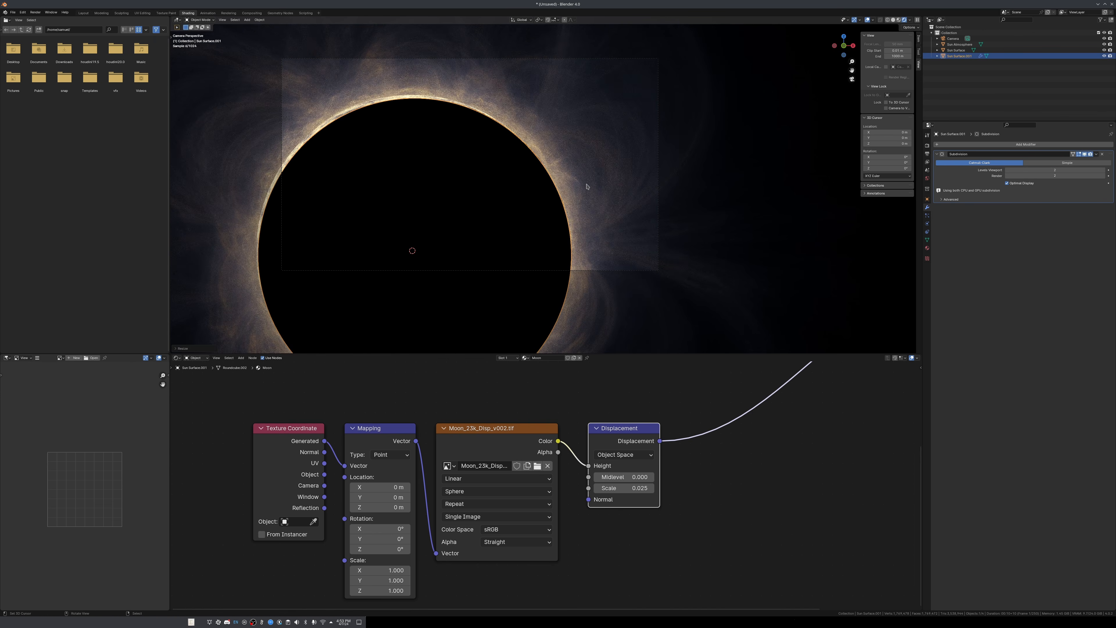
key("g")
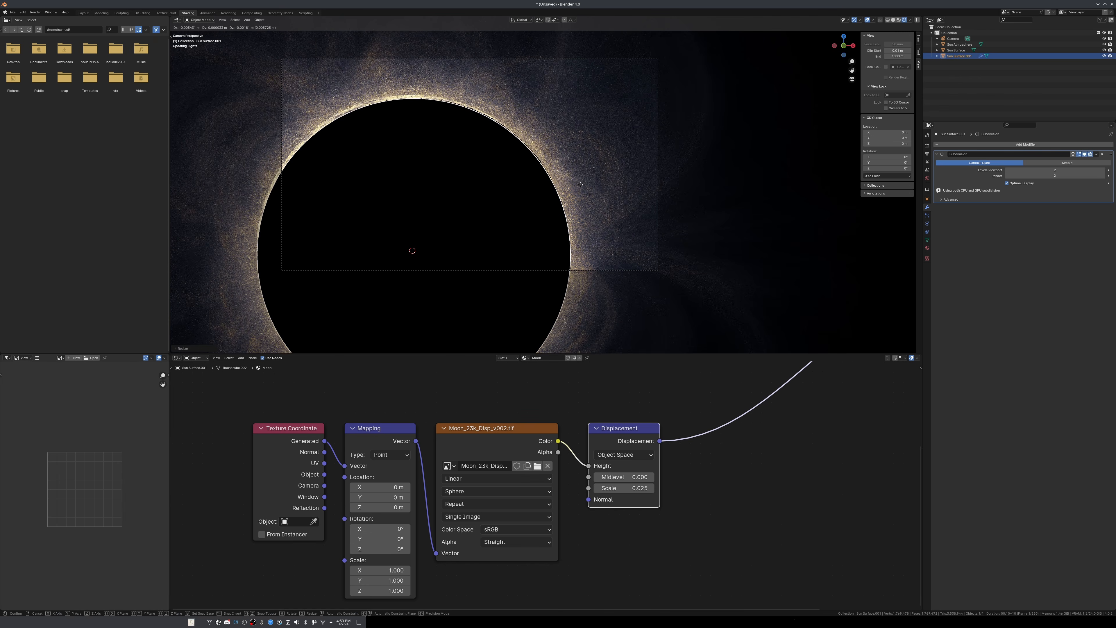
left_click(582, 181)
left_click(598, 134)
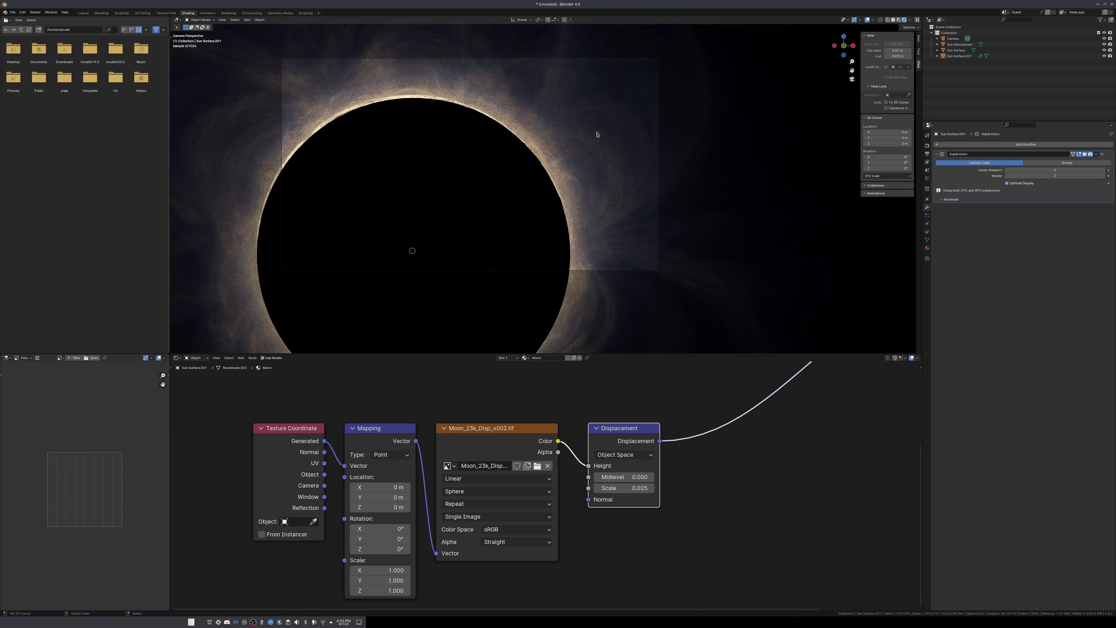
Set the render region so that it covers the whole camera frame.
middle_click_drag(352, 279, 557, 231, "ctrl")
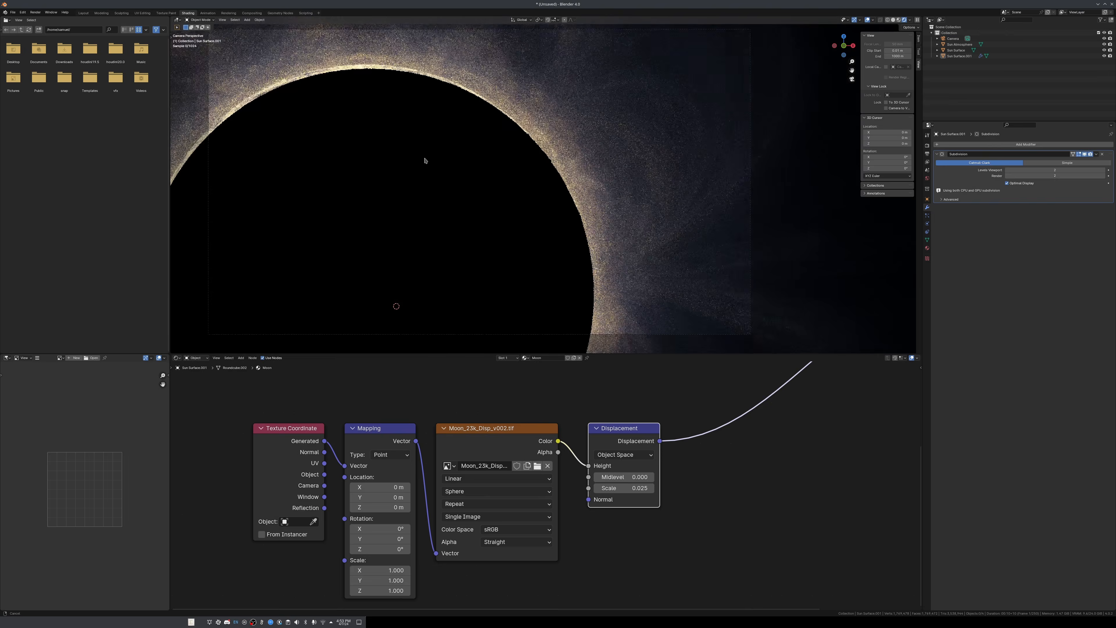
scroll(558, 231, "up", 1)
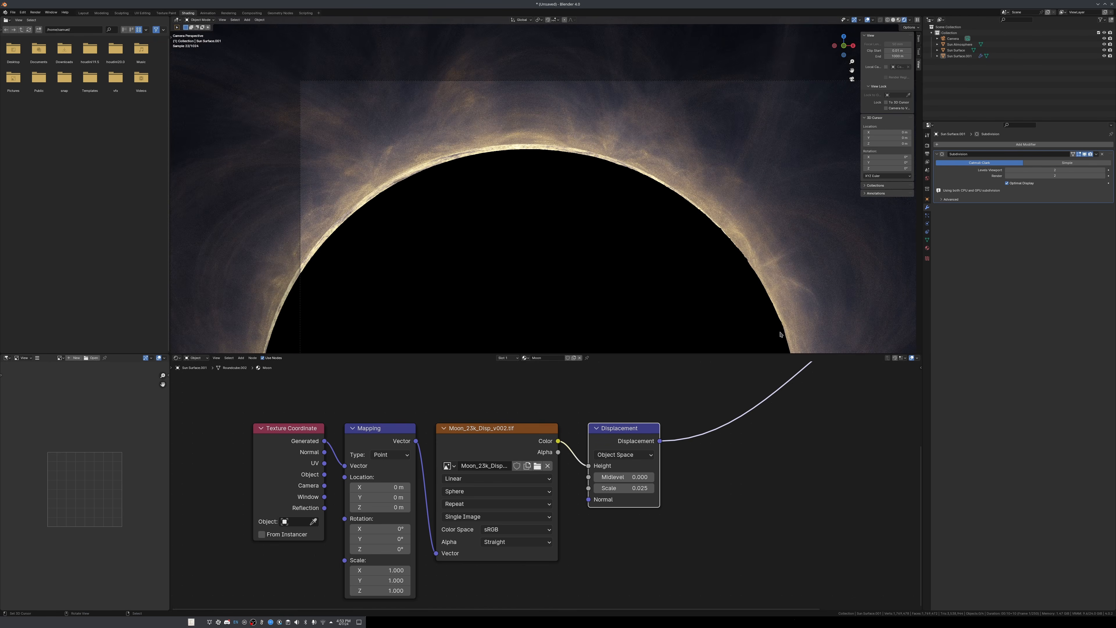
scroll(780, 334, "down", 2)
middle_click_drag(780, 327, 723, 252, "shift")
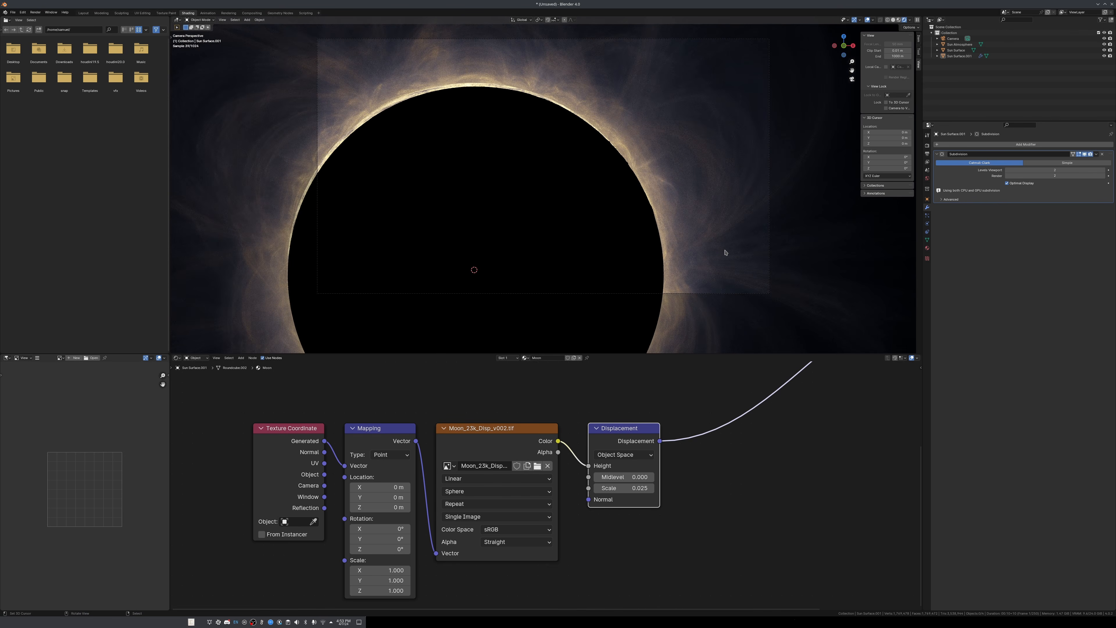
scroll(716, 246, "down", 2)
key("ctrl+b")
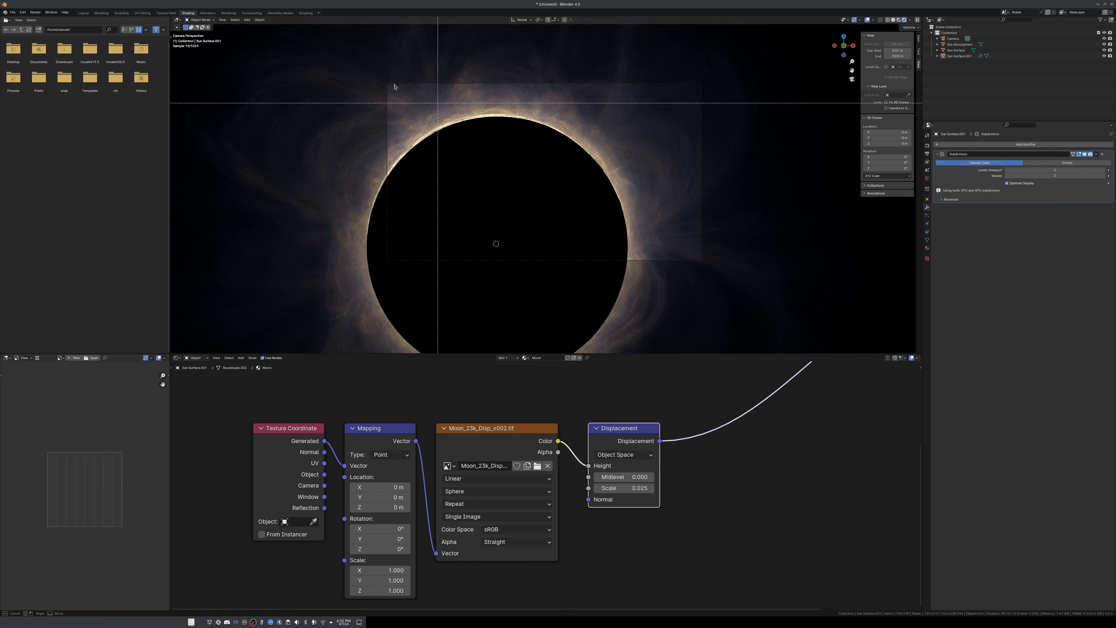
left_click_drag(355, 62, 732, 275)
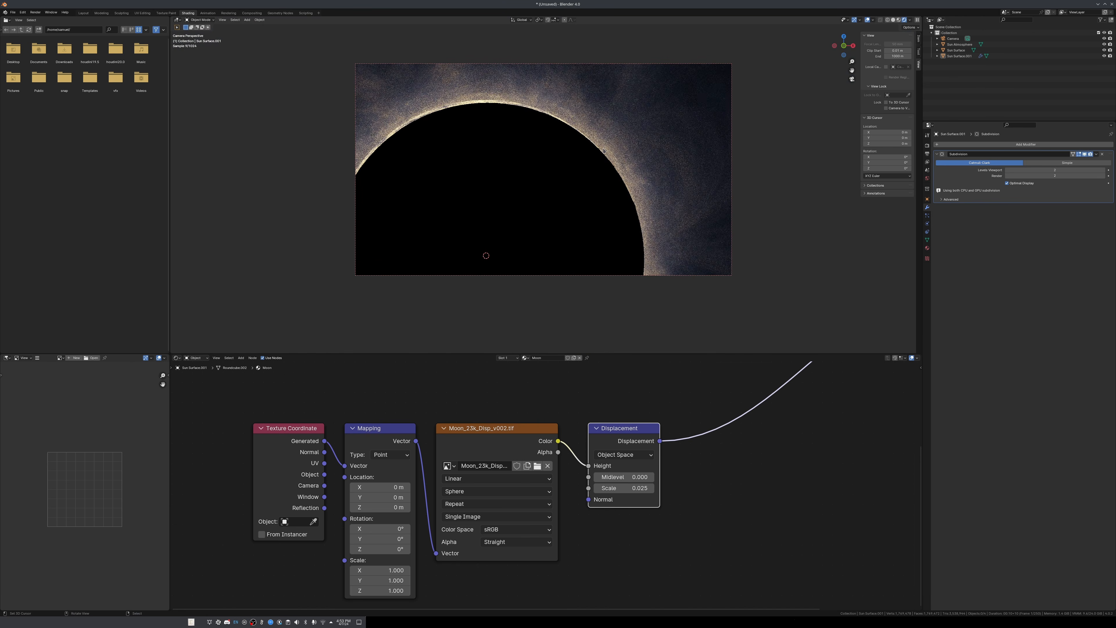
Move the moon sphere up and to the left in camera view so the sun's rim is thicker along its right edge, and deselect it.
left_click(595, 165)
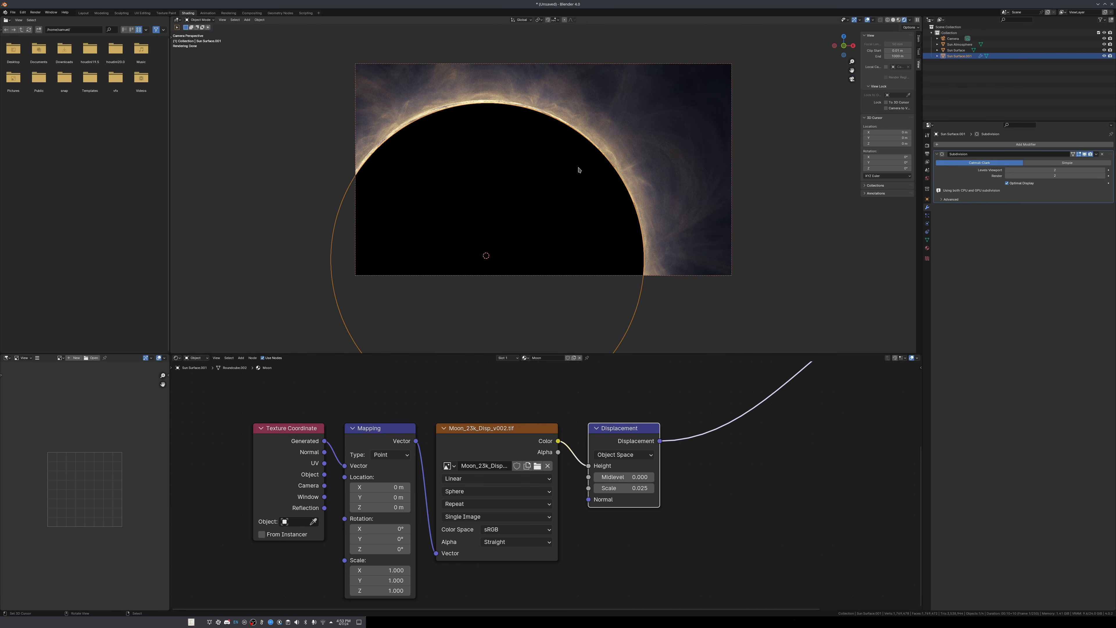
key("g")
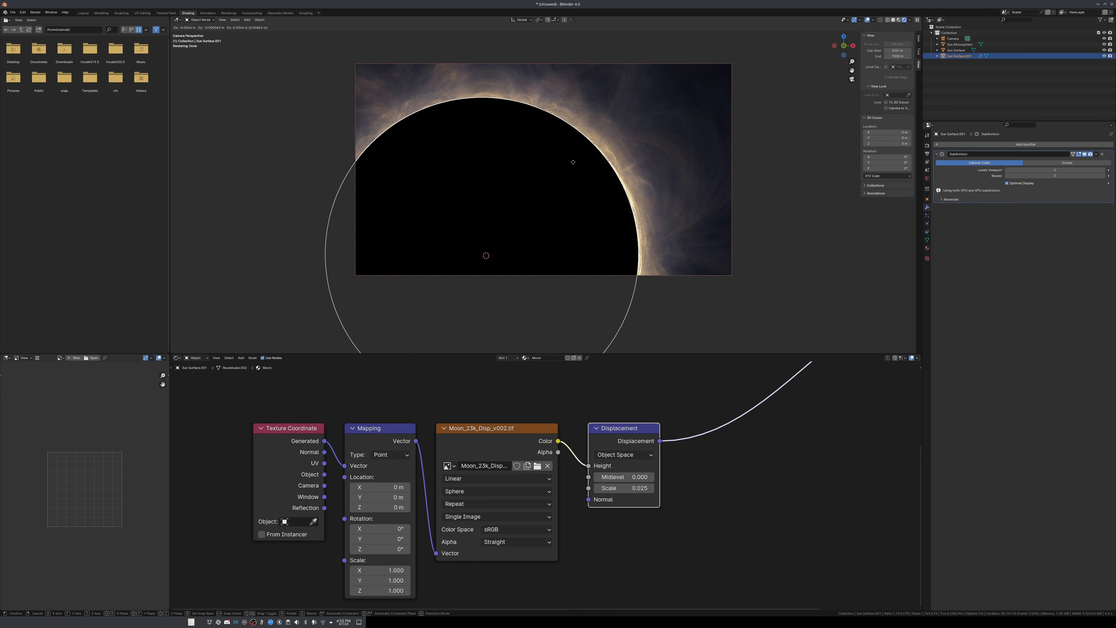
left_click(573, 162)
key("alt+a")
scroll(703, 198, "up", 2)
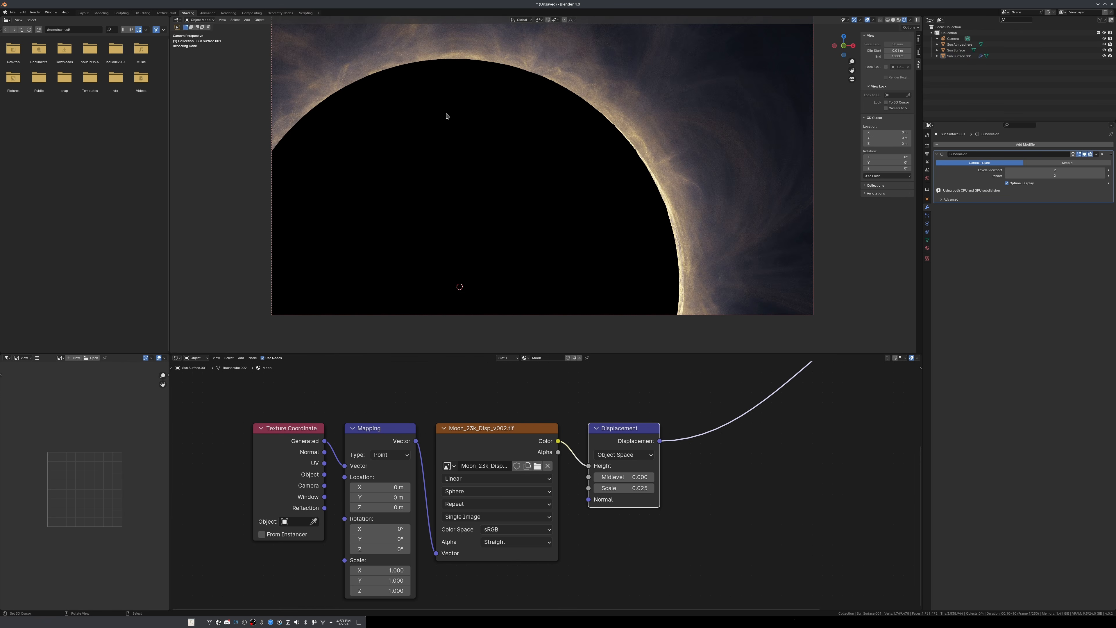
left_click(547, 172)
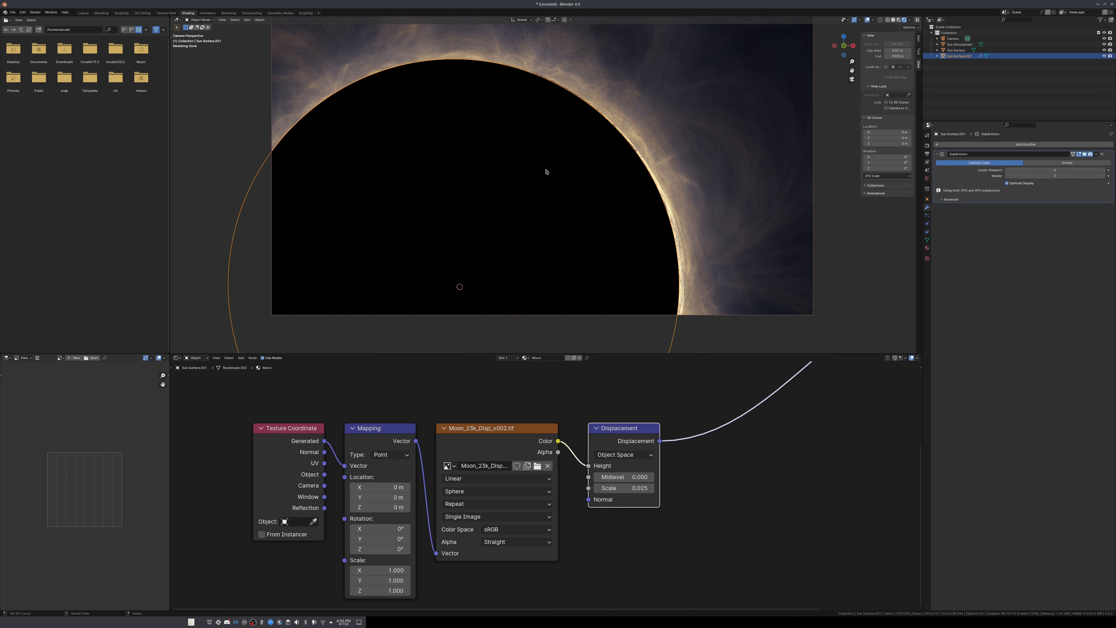
key("alt+a")
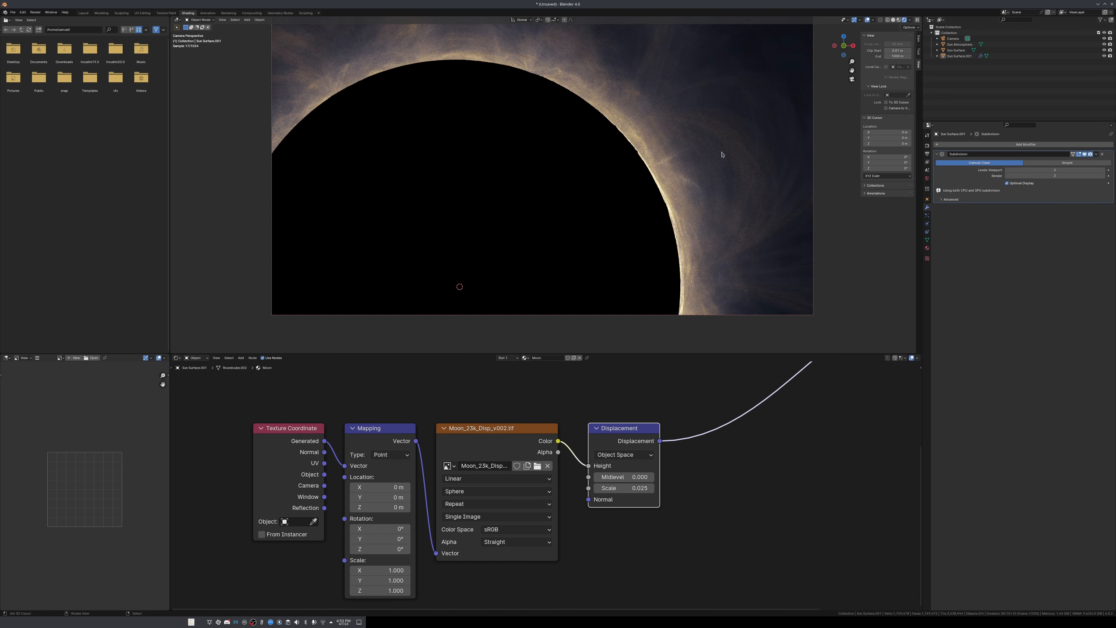
scroll(722, 155, "down", 2)
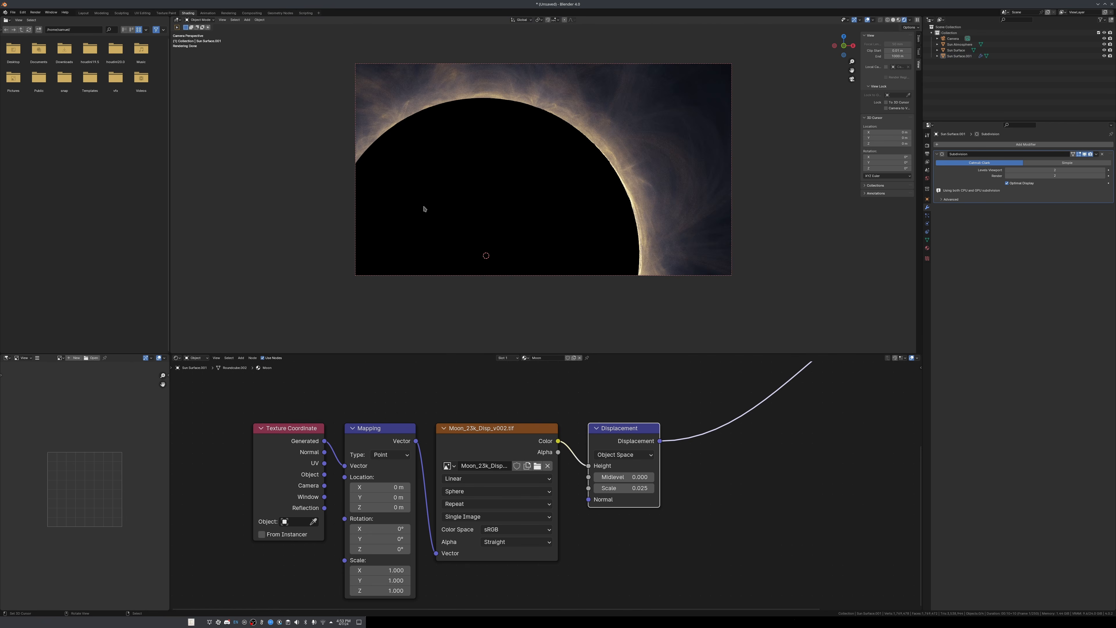
Switch the 3D viewport to Solid shading with the full camera frame in view.
key("z")
left_click(466, 207)
scroll(679, 226, "up", 2)
middle_click_drag(679, 225, 653, 220, "shift")
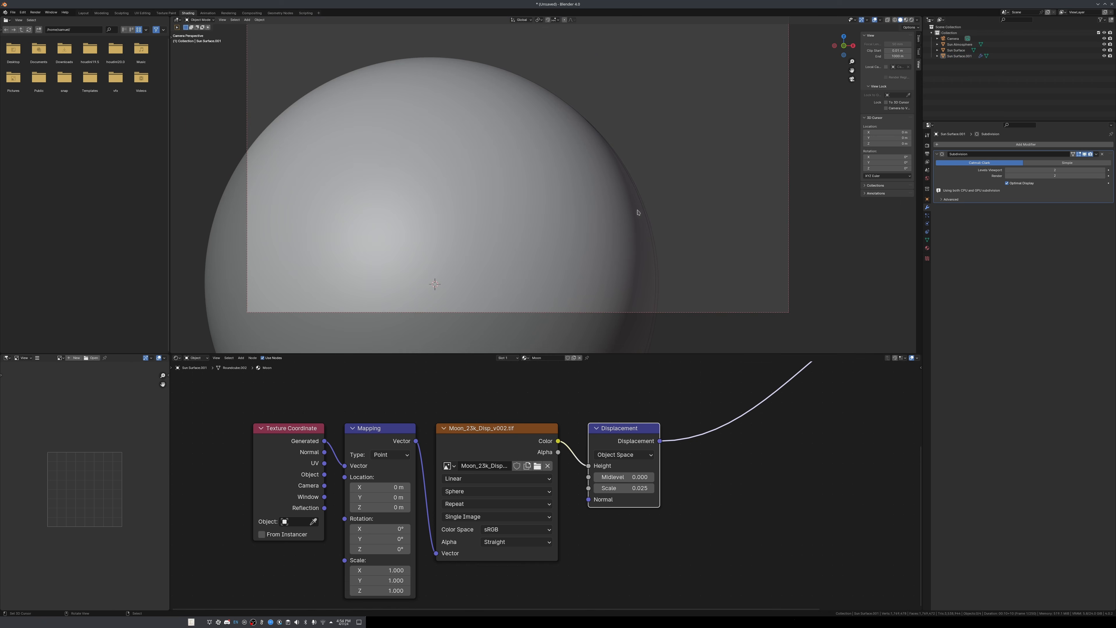
scroll(638, 213, "up", 1)
scroll(636, 214, "down", 3)
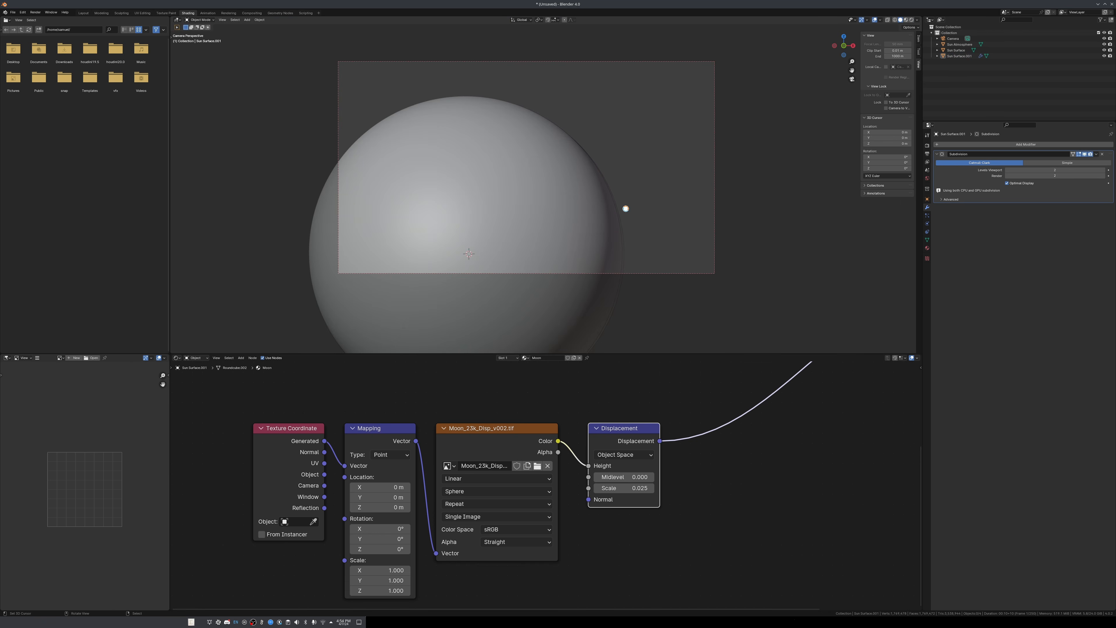
Render the eclipse image from the camera, inspect the moon's edge in the result, and close the render window.
key("F12")
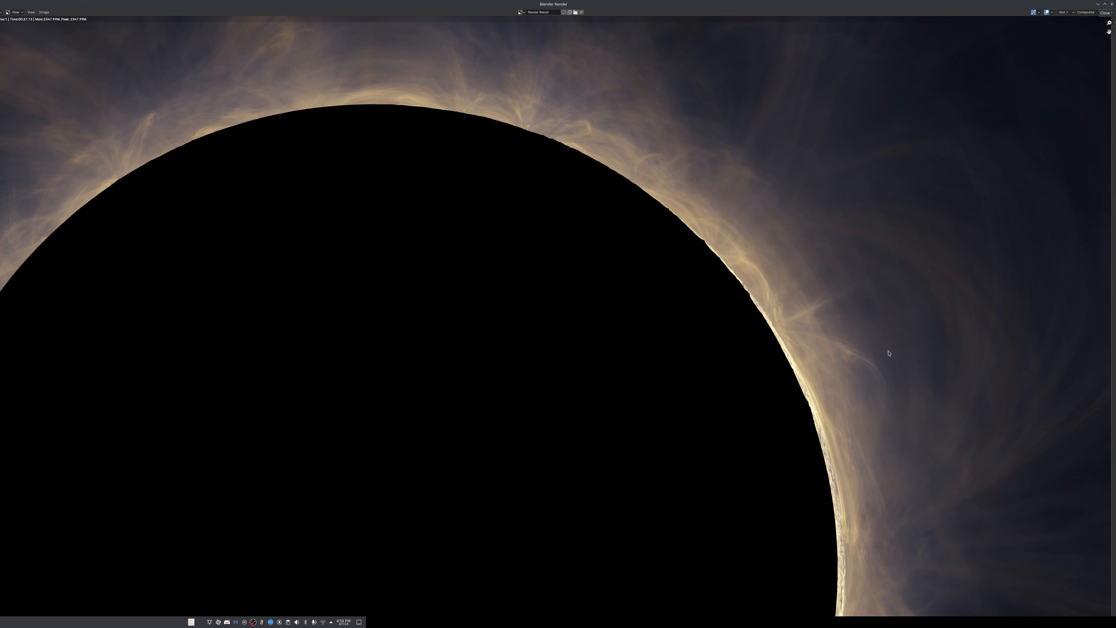
middle_click_drag(889, 348, 851, 304)
scroll(853, 309, "down", 4)
scroll(855, 309, "up", 5)
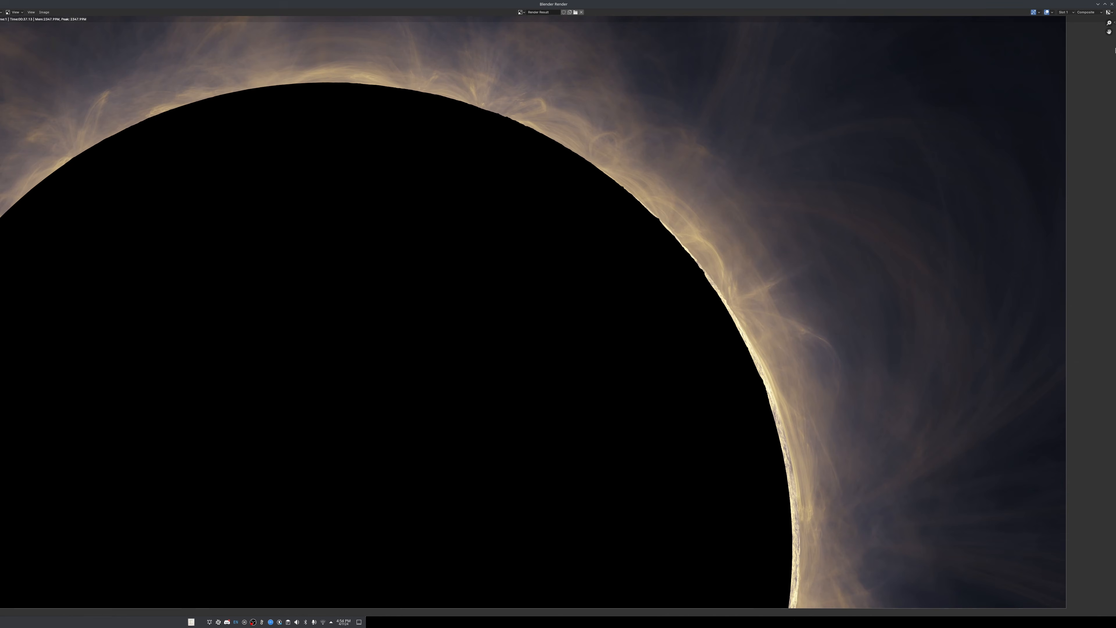
left_click(1112, 4)
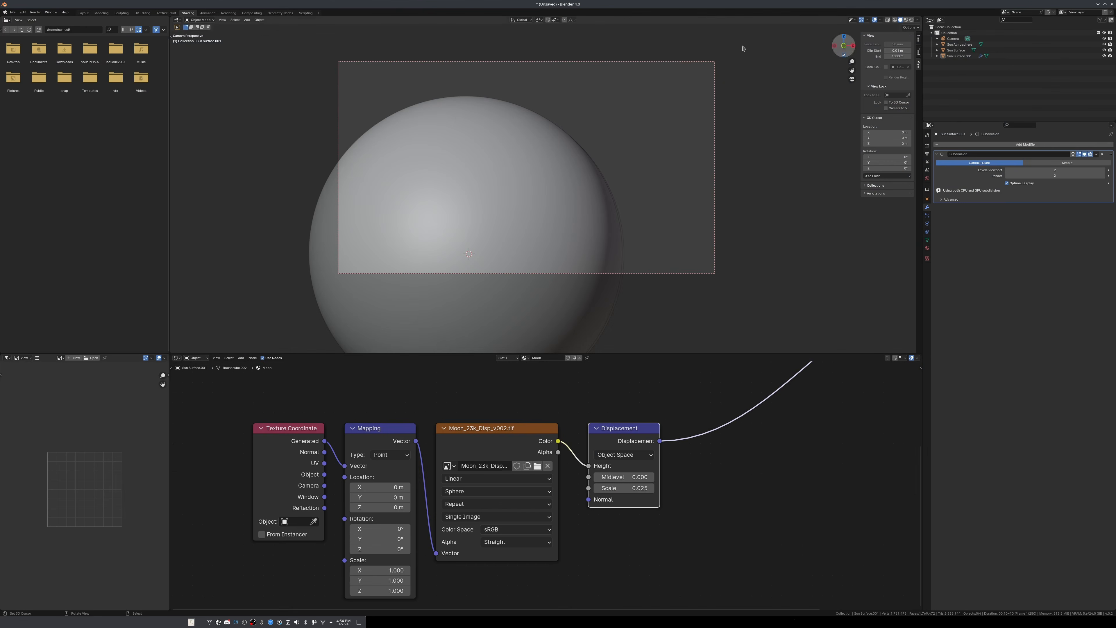
Open the render result in the Rendering workspace, lower the Color Management Exposure to about -5, and inspect the sun's rim.
left_click(233, 14)
scroll(385, 112, "up", 4)
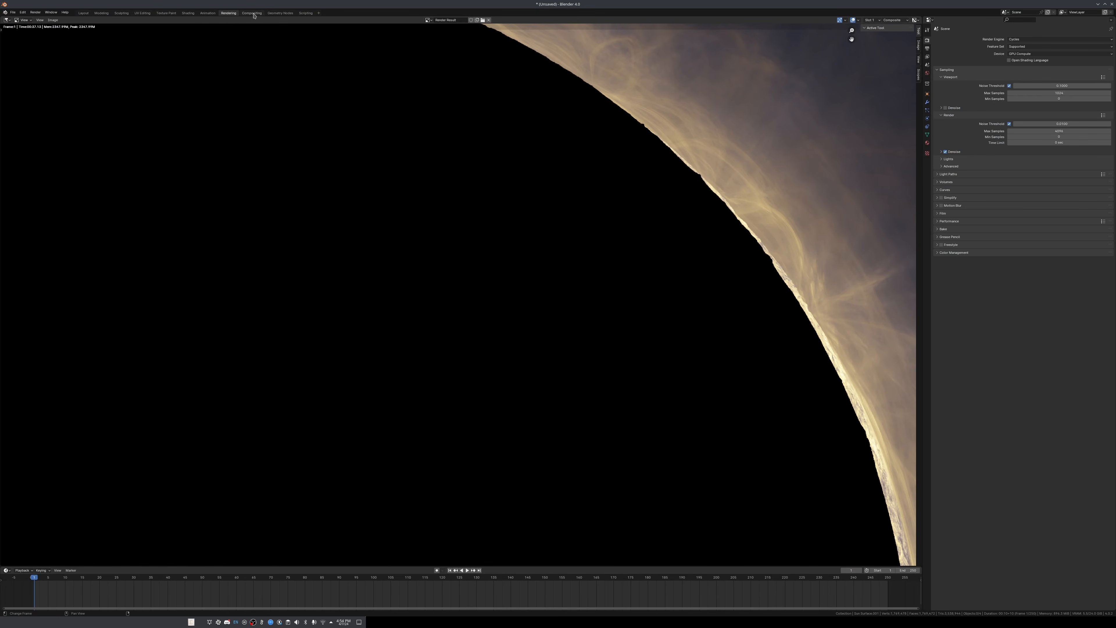
scroll(499, 167, "down", 2)
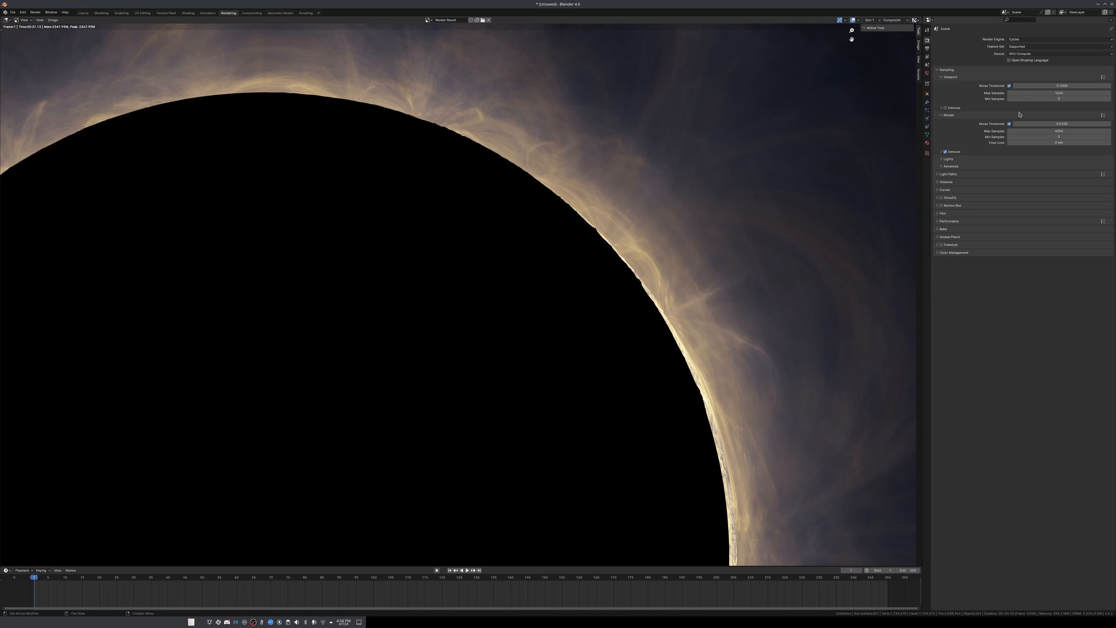
left_click(927, 143)
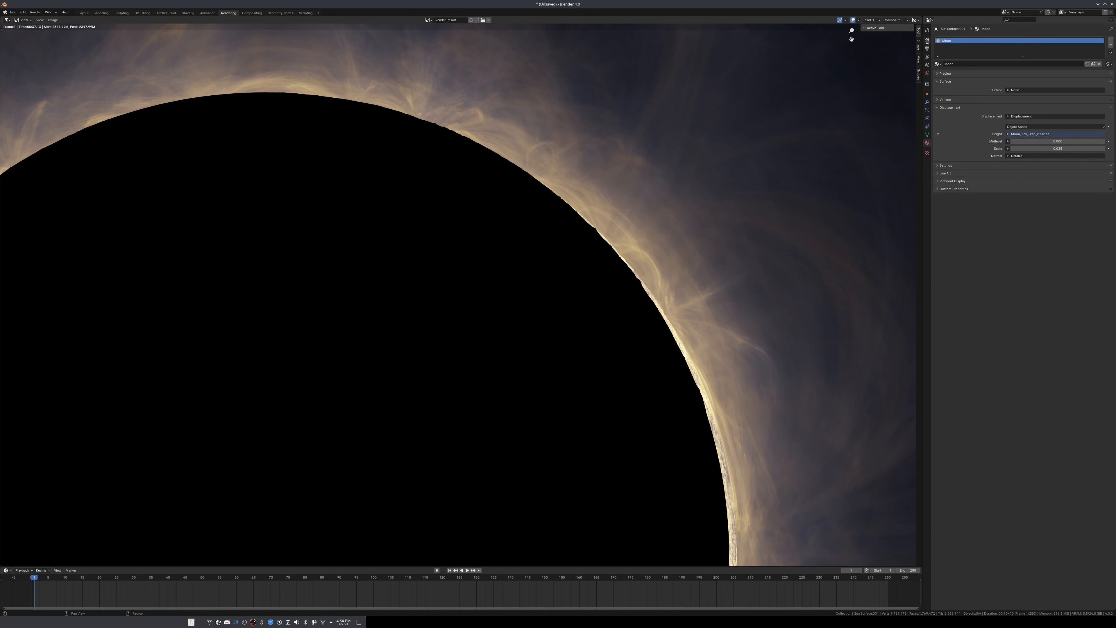
left_click(927, 39)
left_click(969, 253)
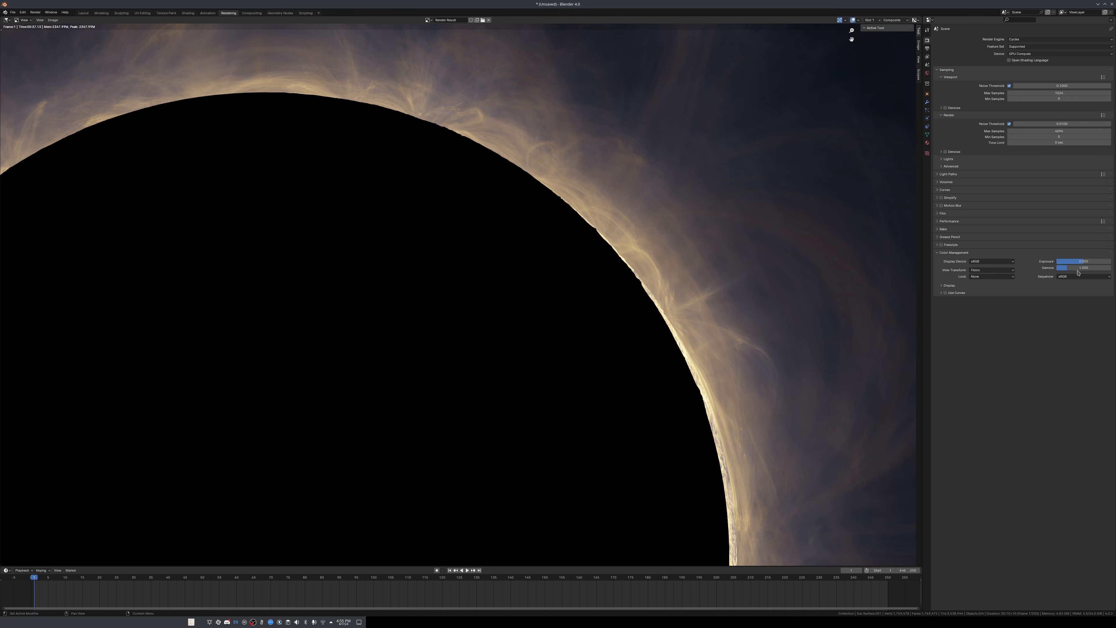
left_click_drag(1079, 261, 1070, 261)
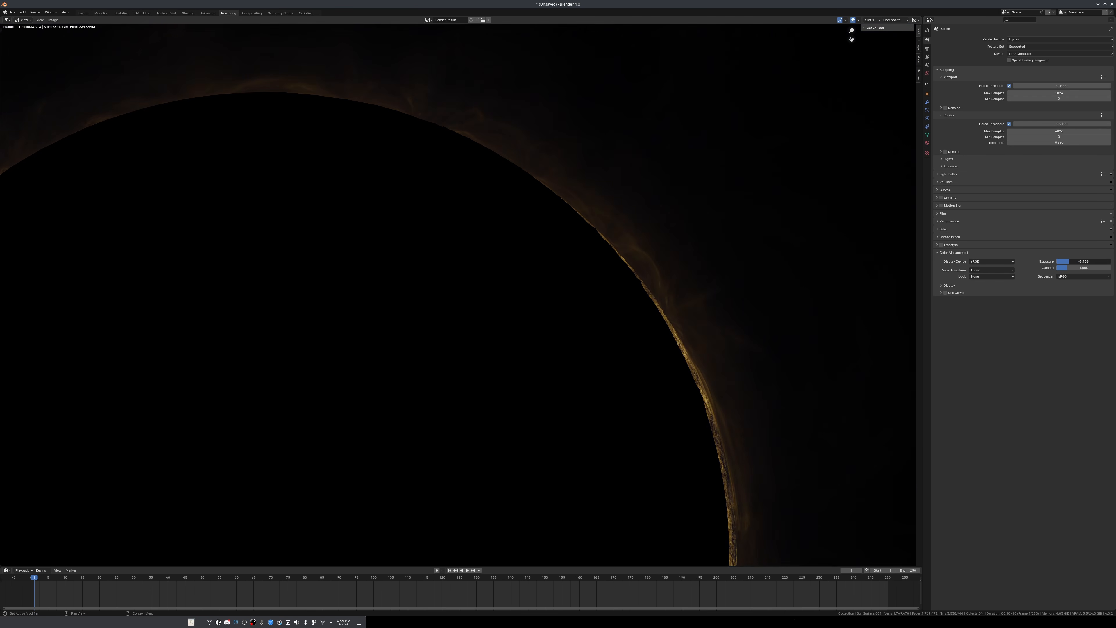
middle_click_drag(689, 475, 690, 377)
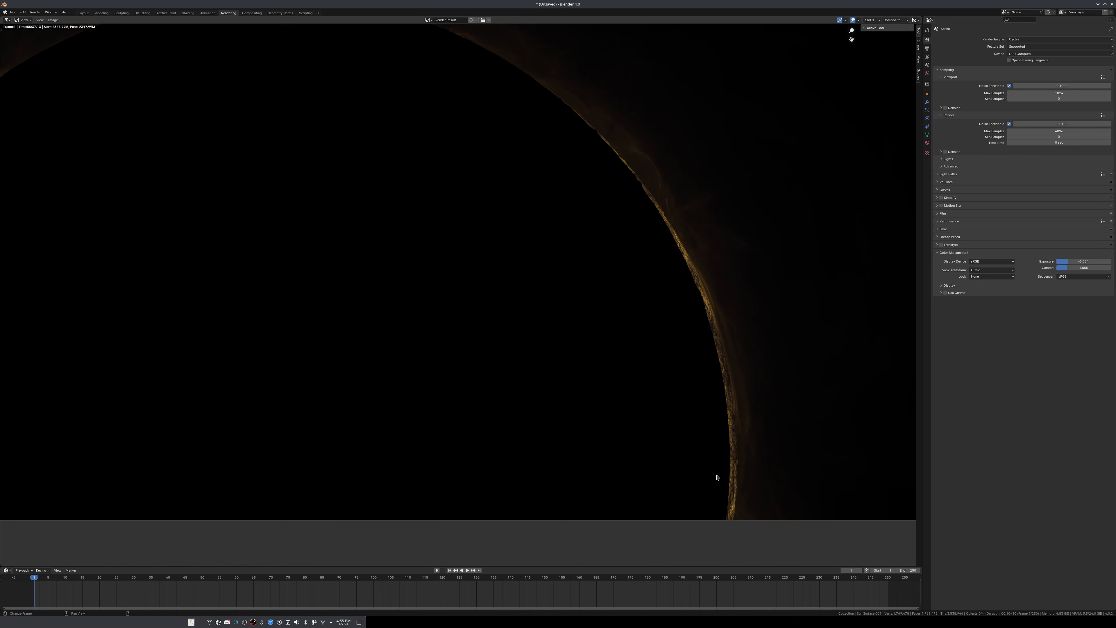
middle_click_drag(703, 231, 660, 374)
middle_click_drag(721, 461, 672, 324)
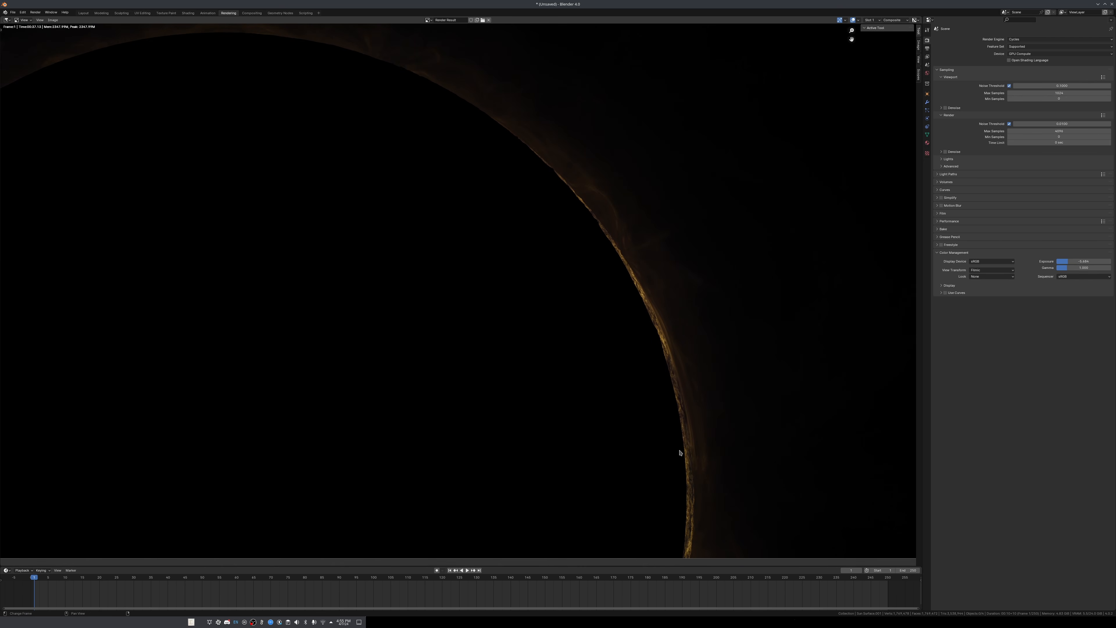
In the Sun Surface material, set the value of the Multiply node feeding the Emission Strength to 15.
left_click(188, 13)
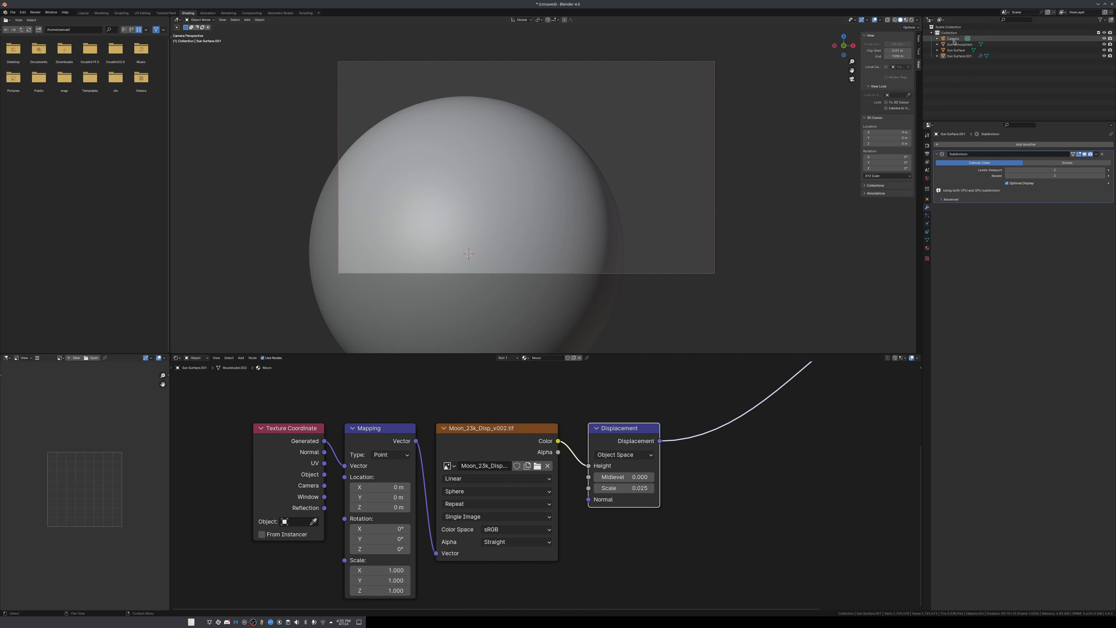
left_click(957, 50)
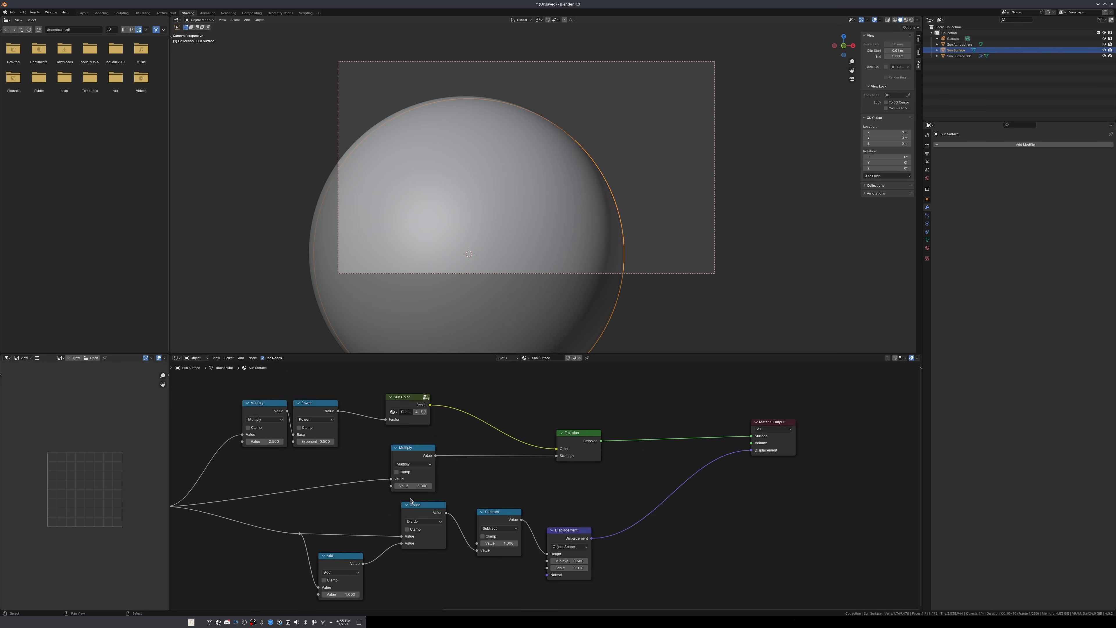
scroll(537, 486, "up", 1)
left_click(392, 486)
type("1")
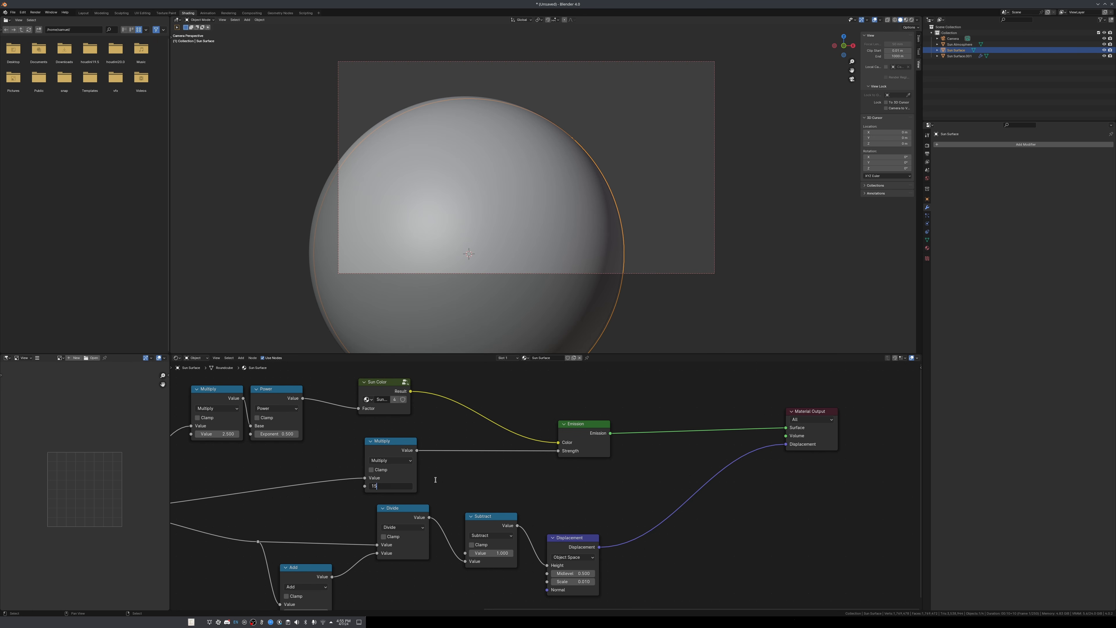
type("5")
key("Return")
Render the eclipse again in an enlarged render window and inspect the sun's rim along the moon's right edge.
key("F12")
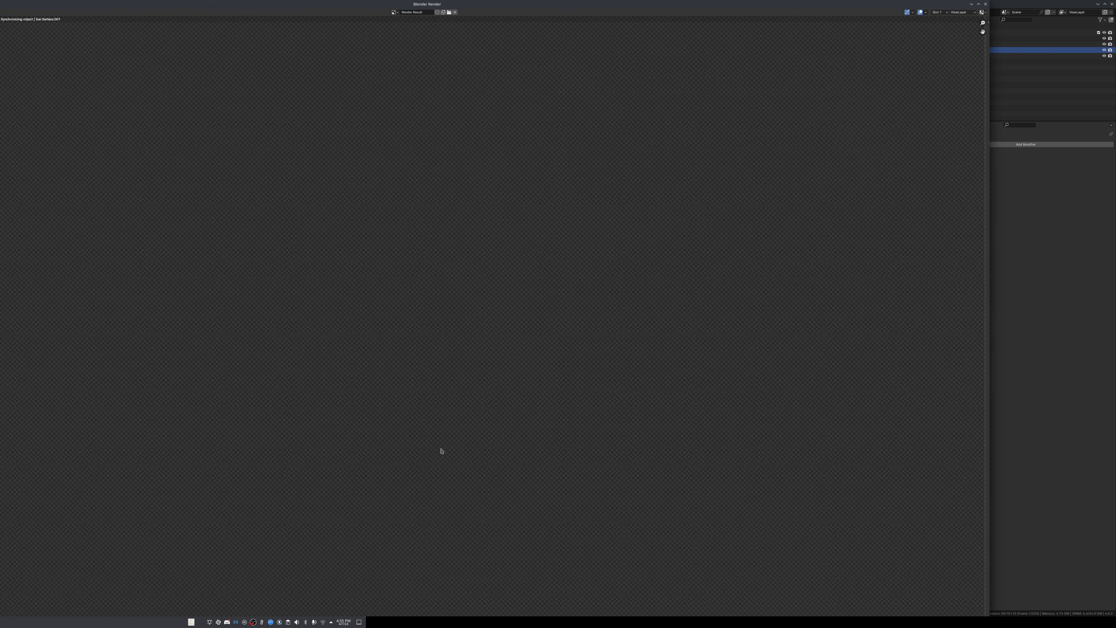
left_click_drag(244, 5, 1115, 269)
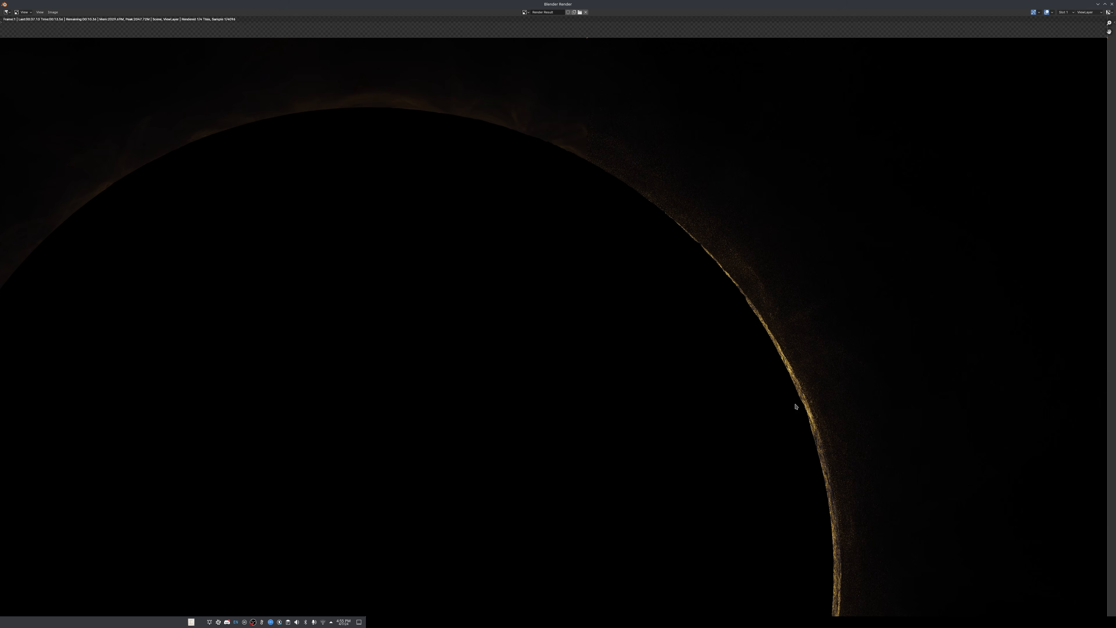
middle_click_drag(796, 407, 763, 391)
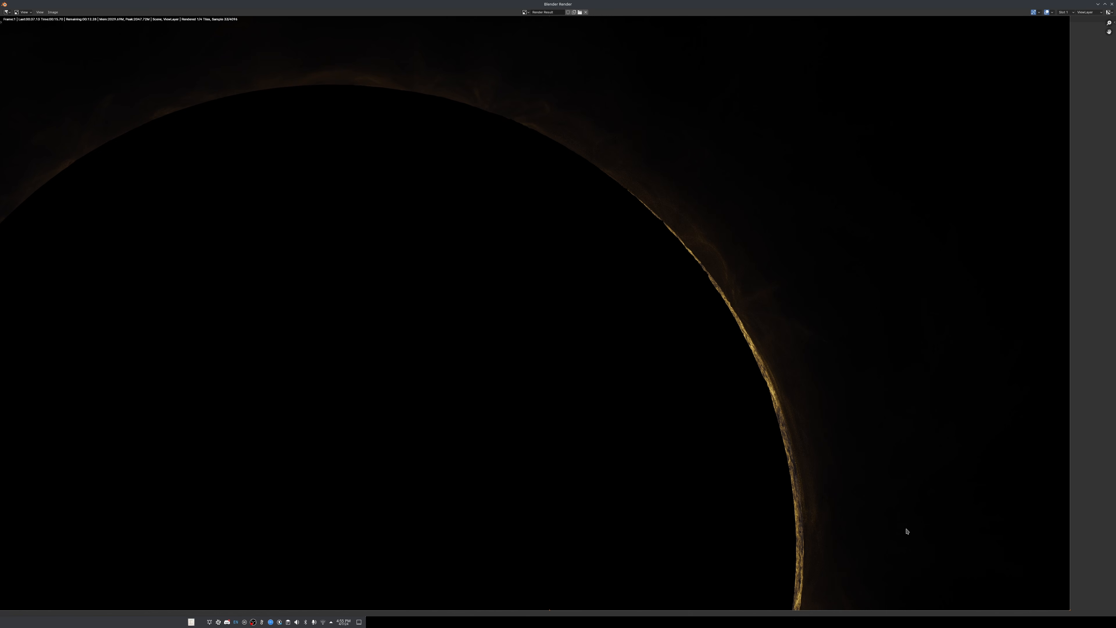
Examine the sun's rim along the moon's edge in the render window and close the window.
scroll(808, 489, "down", 2)
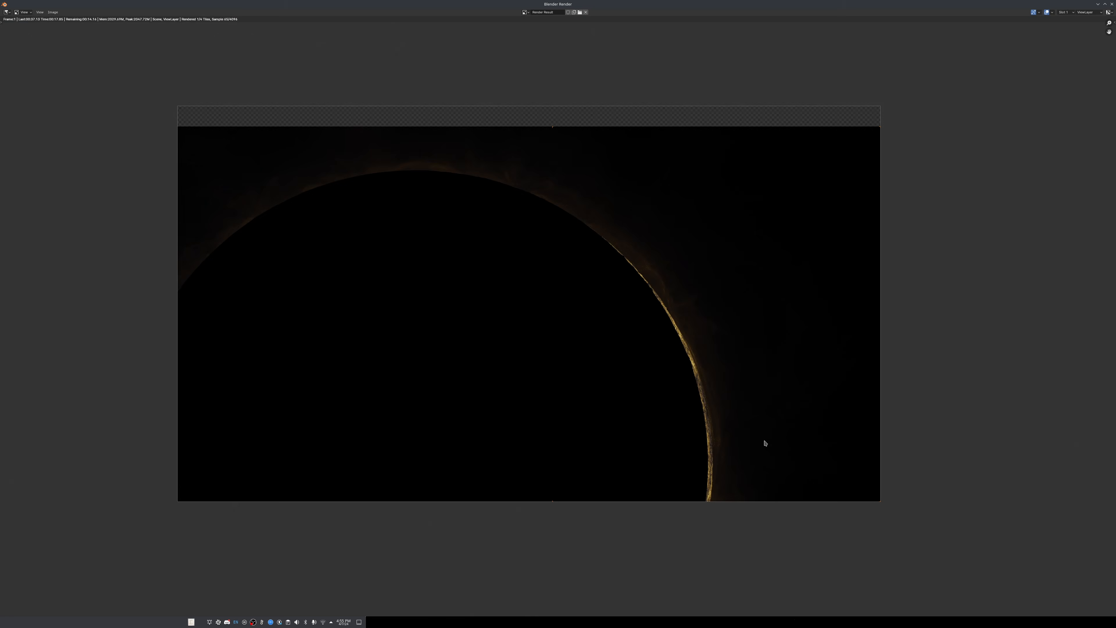
scroll(763, 444, "up", 3)
scroll(722, 259, "down", 2)
scroll(839, 542, "up", 2)
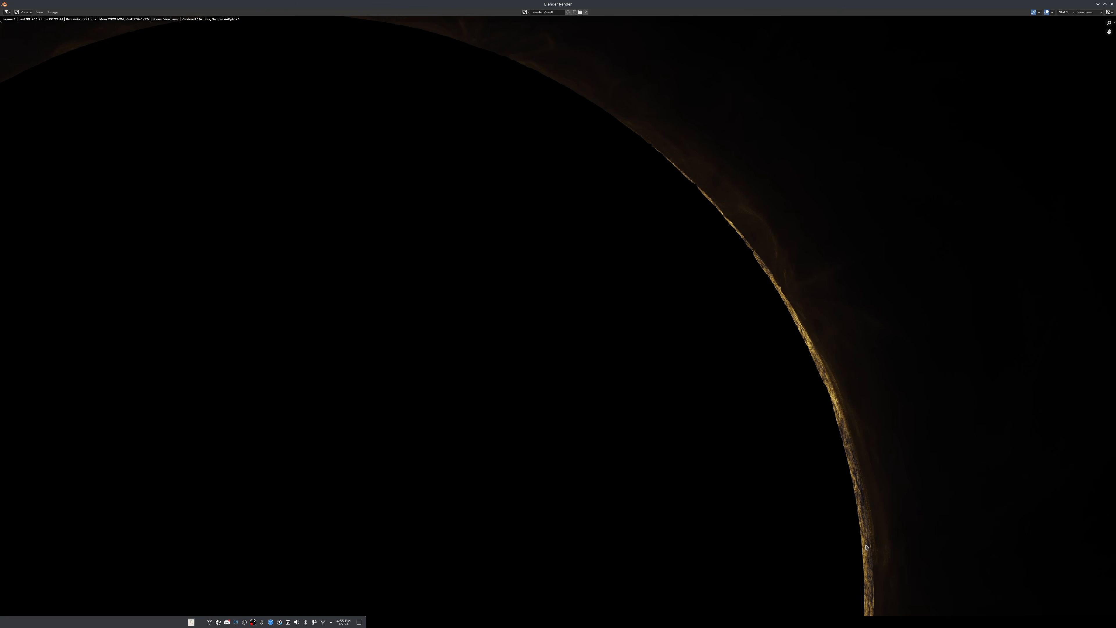
scroll(866, 547, "down", 1)
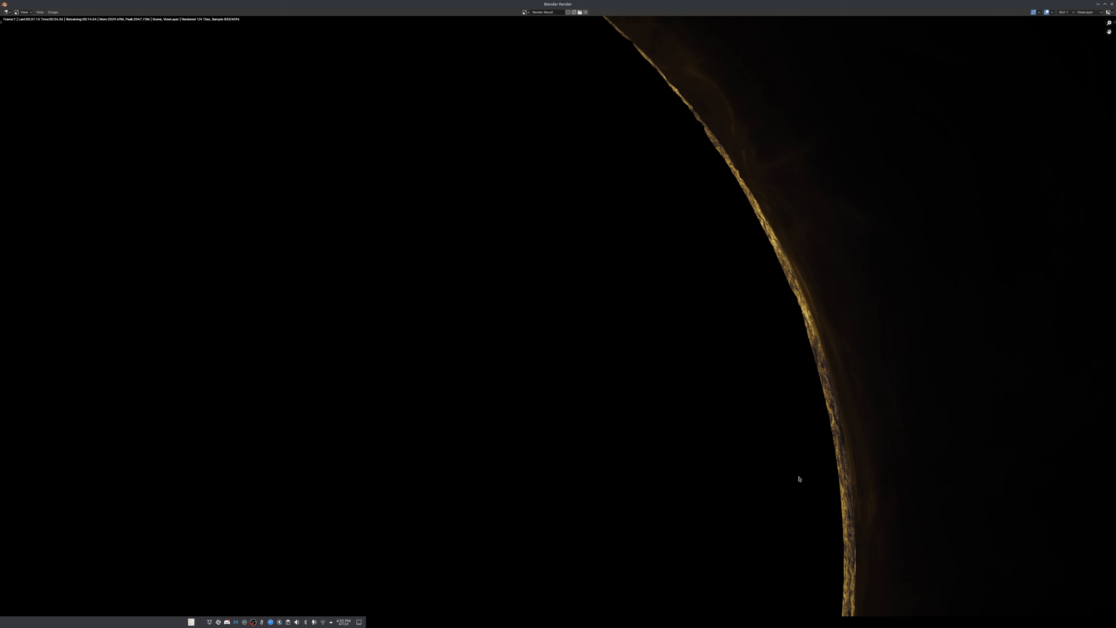
scroll(799, 478, "up", 1)
scroll(799, 479, "down", 6)
middle_click_drag(865, 500, 849, 502)
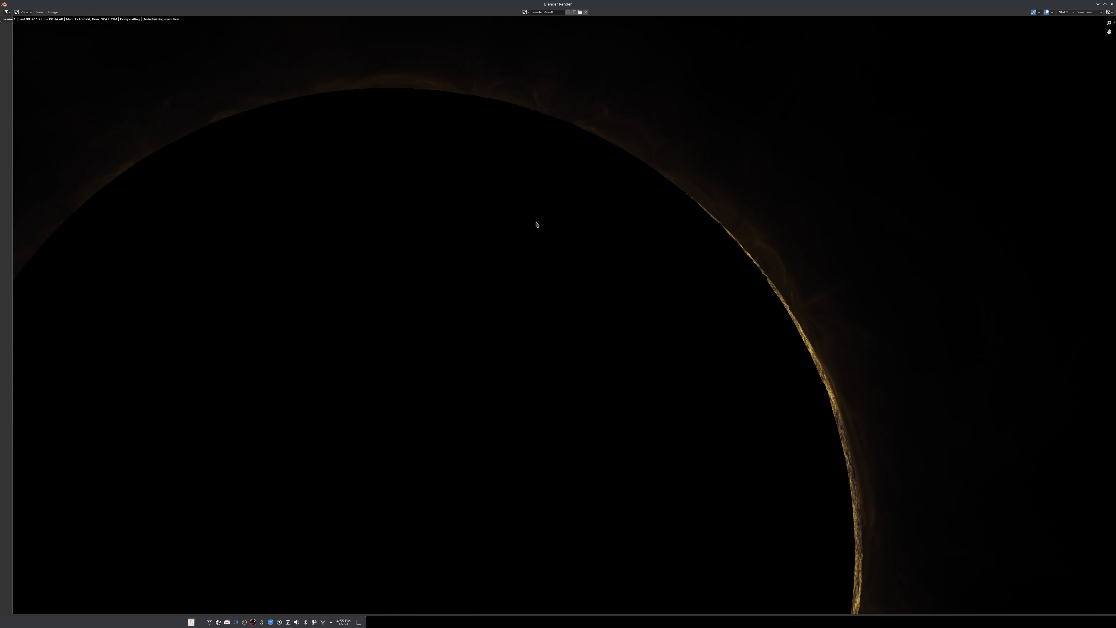
left_click(1113, 5)
In the Rendering workspace, set the Color Management Exposure to 0 and inspect the corona and the sun's rim.
left_click(230, 13)
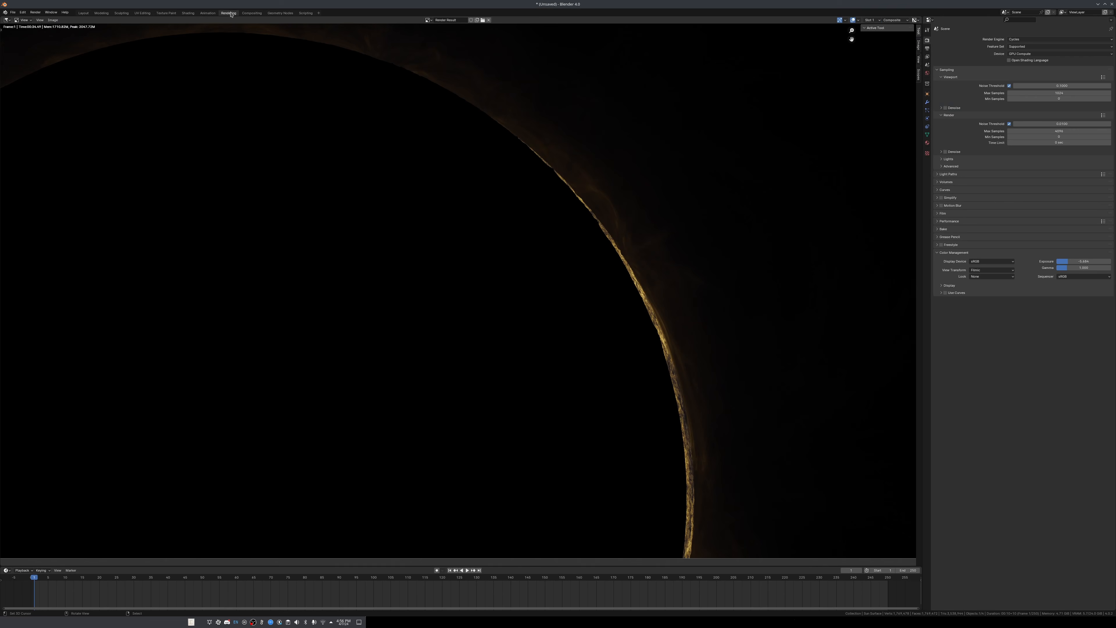
left_click(1083, 260)
type("0")
key("Return")
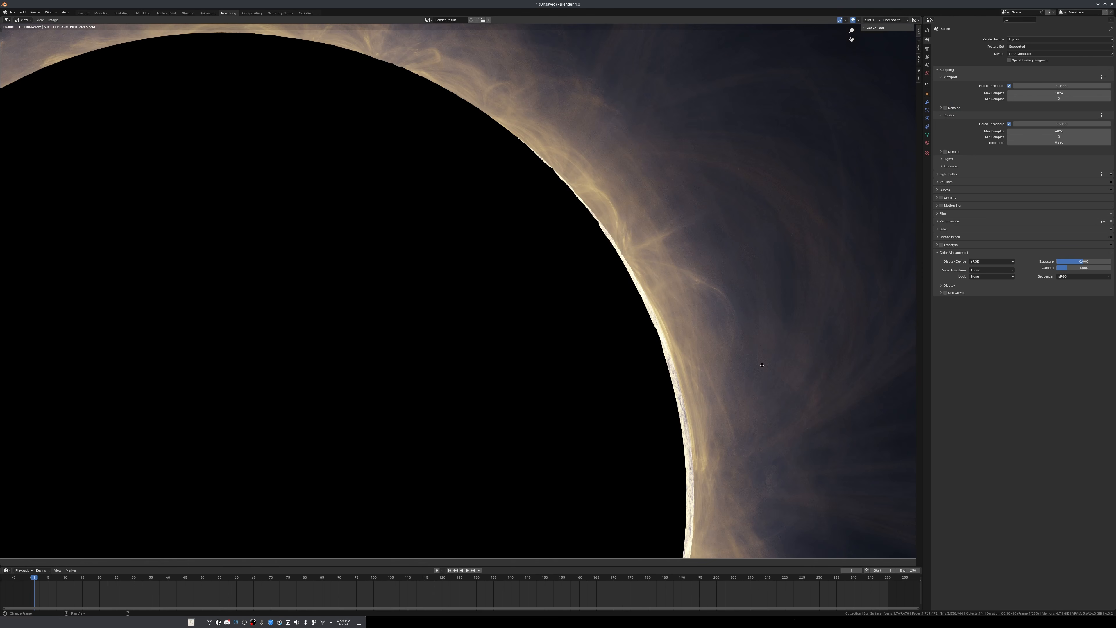
middle_click_drag(760, 364, 742, 355)
middle_click_drag(656, 498, 616, 522)
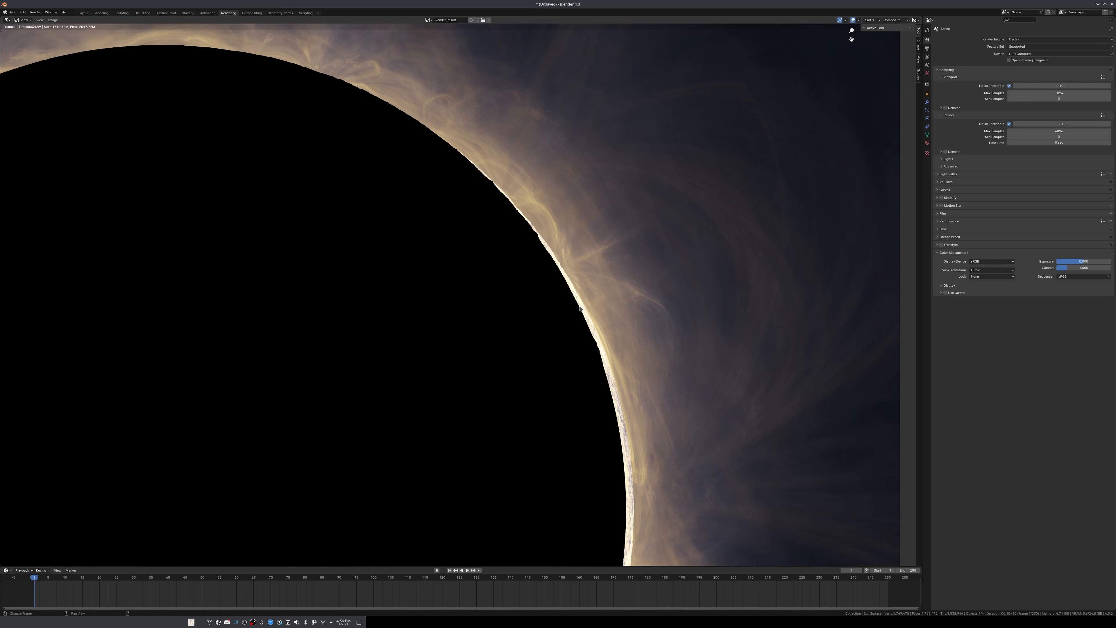
middle_click_drag(551, 219, 568, 257)
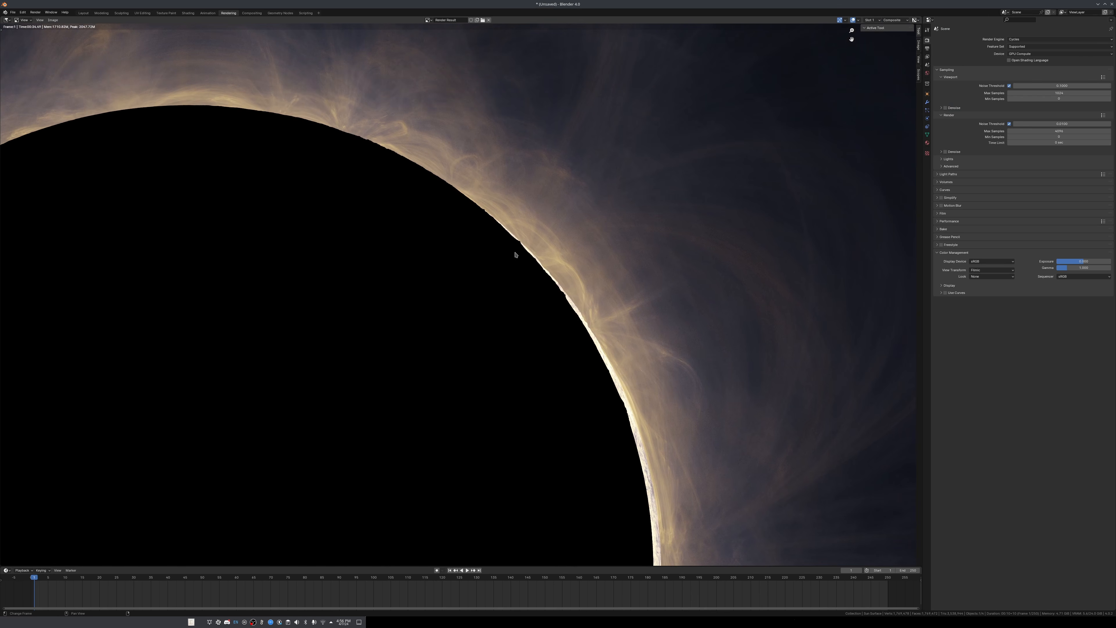
scroll(493, 249, "down", 3)
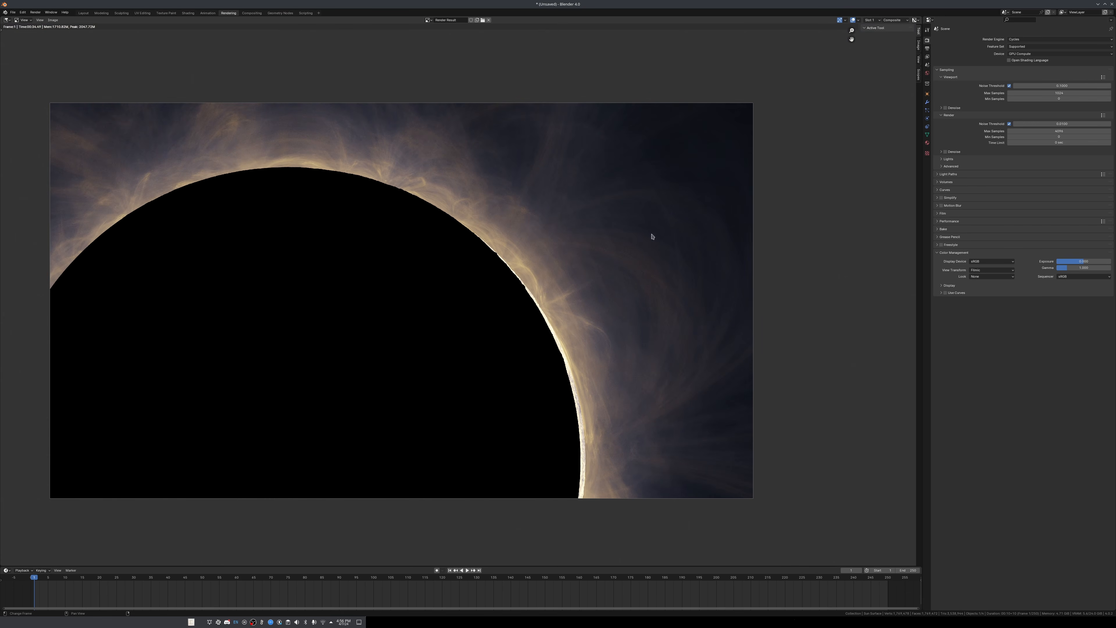
Set the output file format to OpenEXR with the DWAA (lossy) codec.
left_click(927, 48)
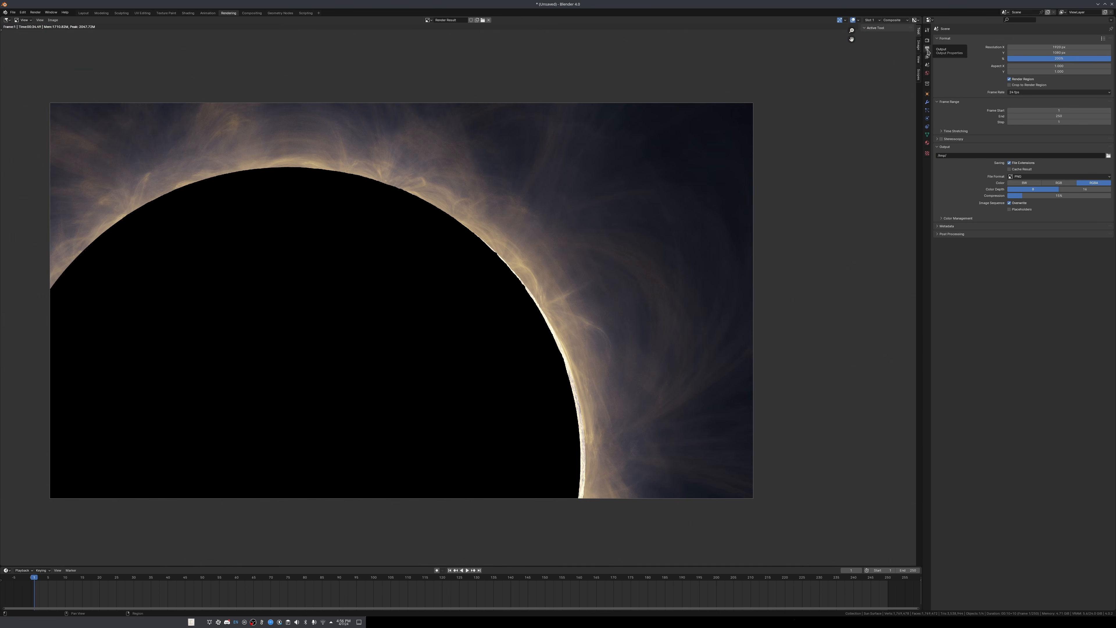
left_click(1028, 176)
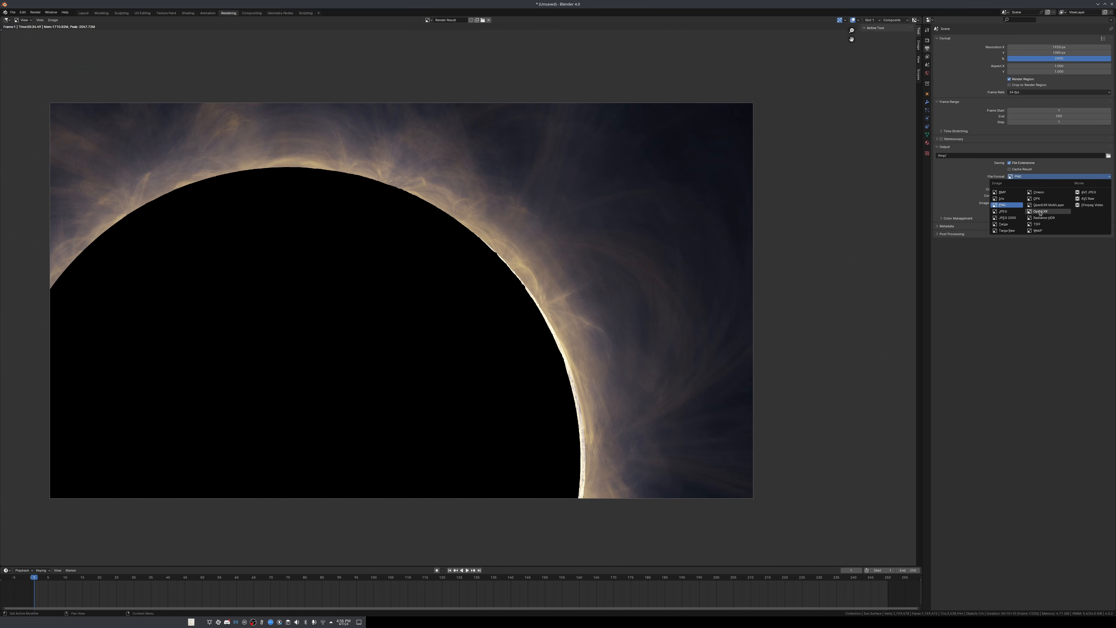
left_click(1040, 212)
left_click(1024, 197)
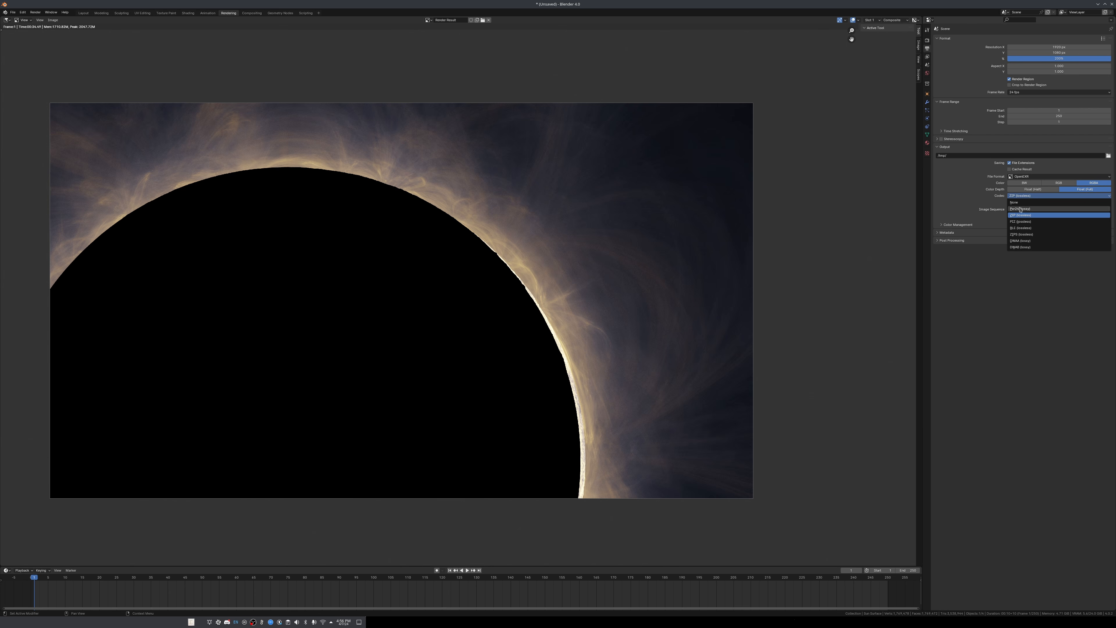
left_click(1021, 240)
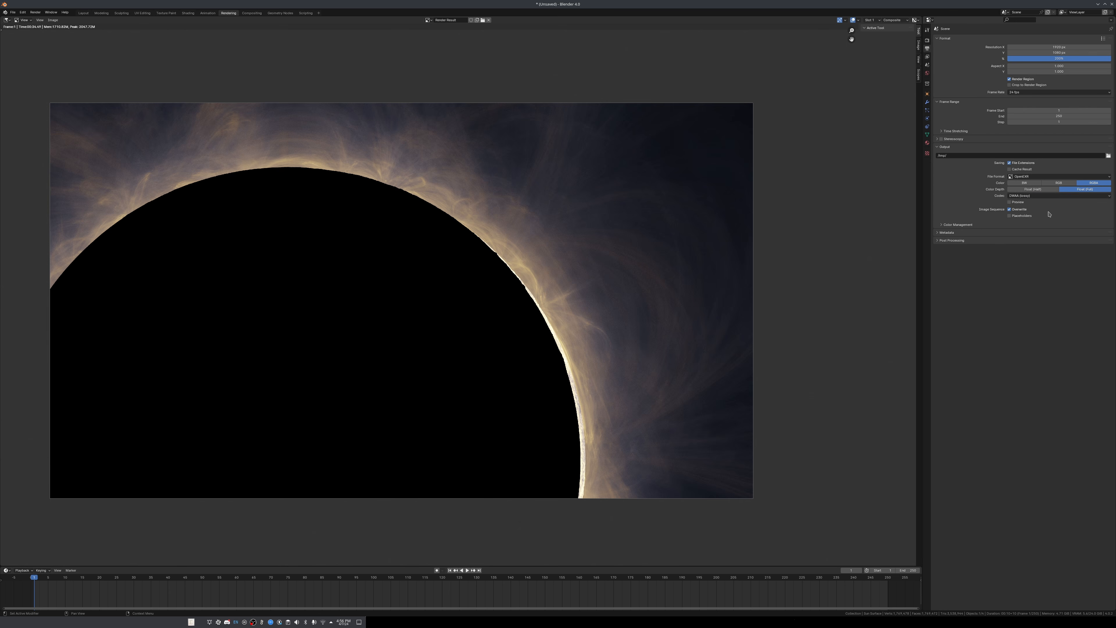
left_click(1018, 198)
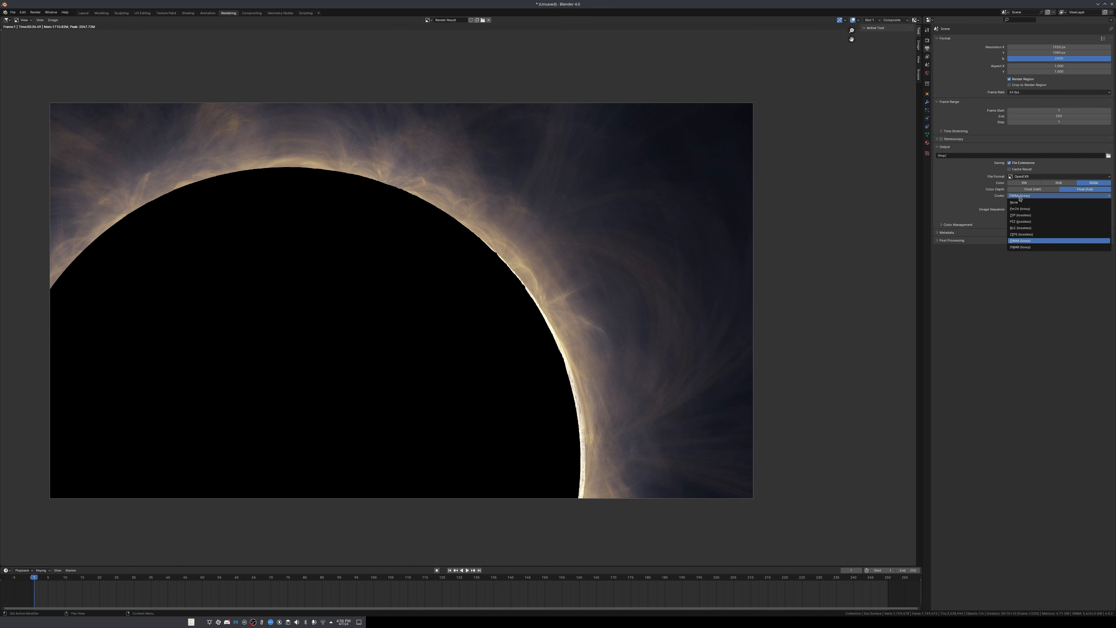
left_click(1021, 198)
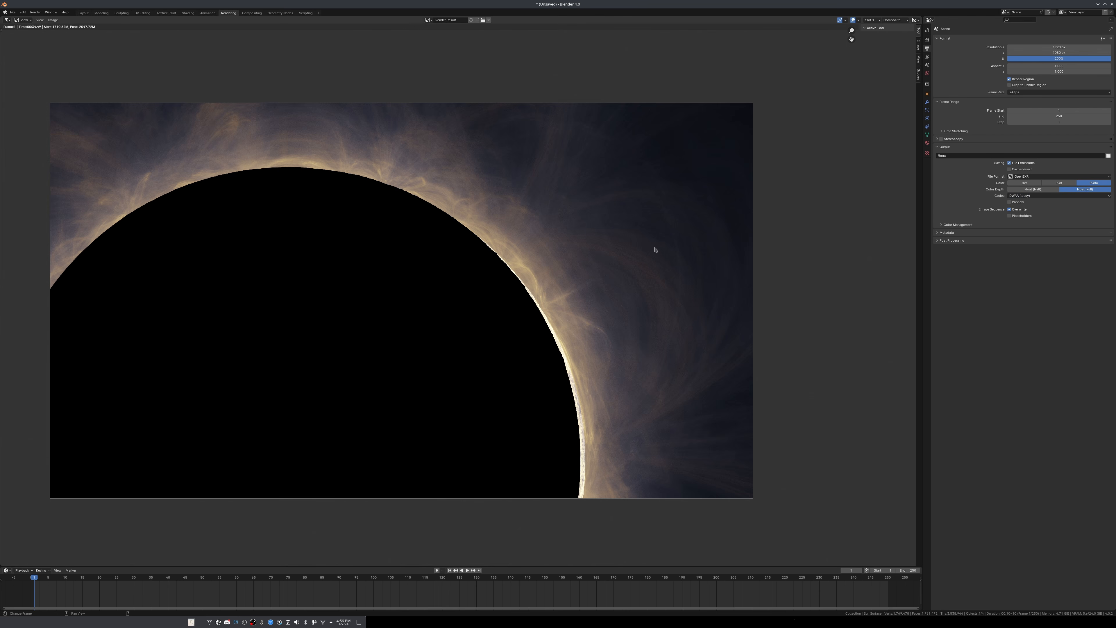
Save the render result as Eclipse_tutorial.exr in the eclipse tutorial folder.
left_click(52, 19)
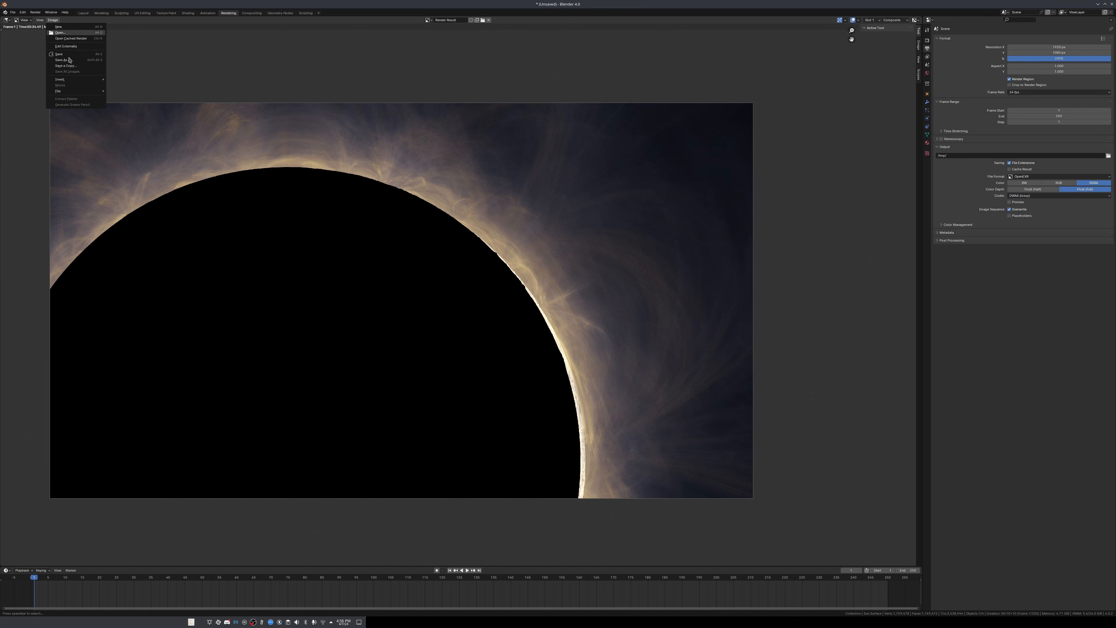
left_click(62, 59)
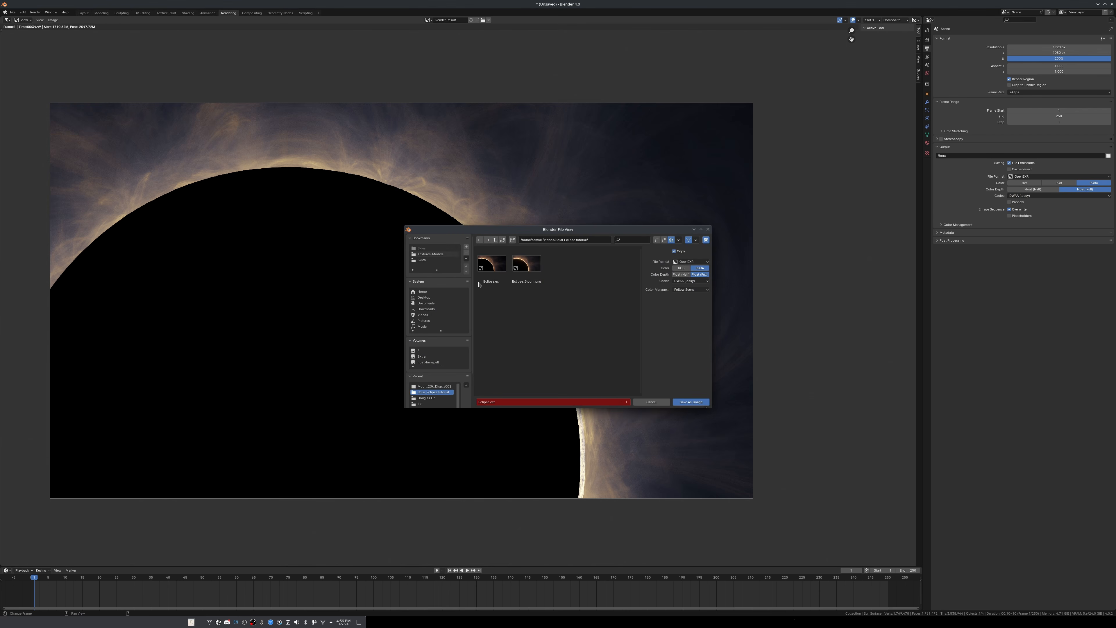
left_click(487, 403)
left_click(489, 402)
type("_tutorial")
key("Return")
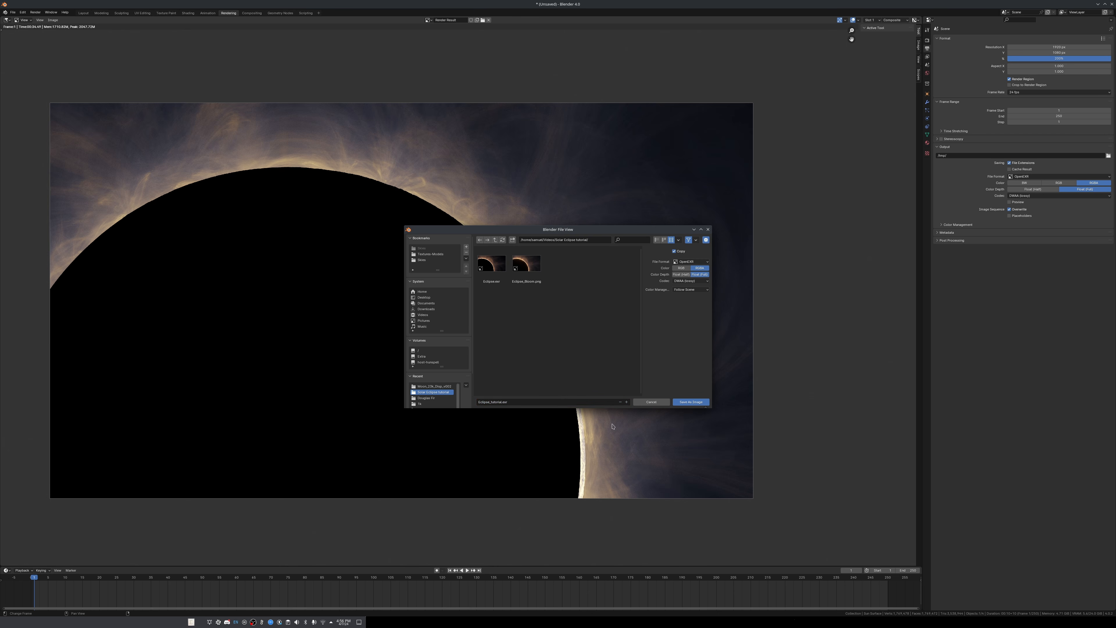
left_click(691, 403)
middle_click_drag(547, 390, 581, 382)
scroll(591, 399, "up", 1)
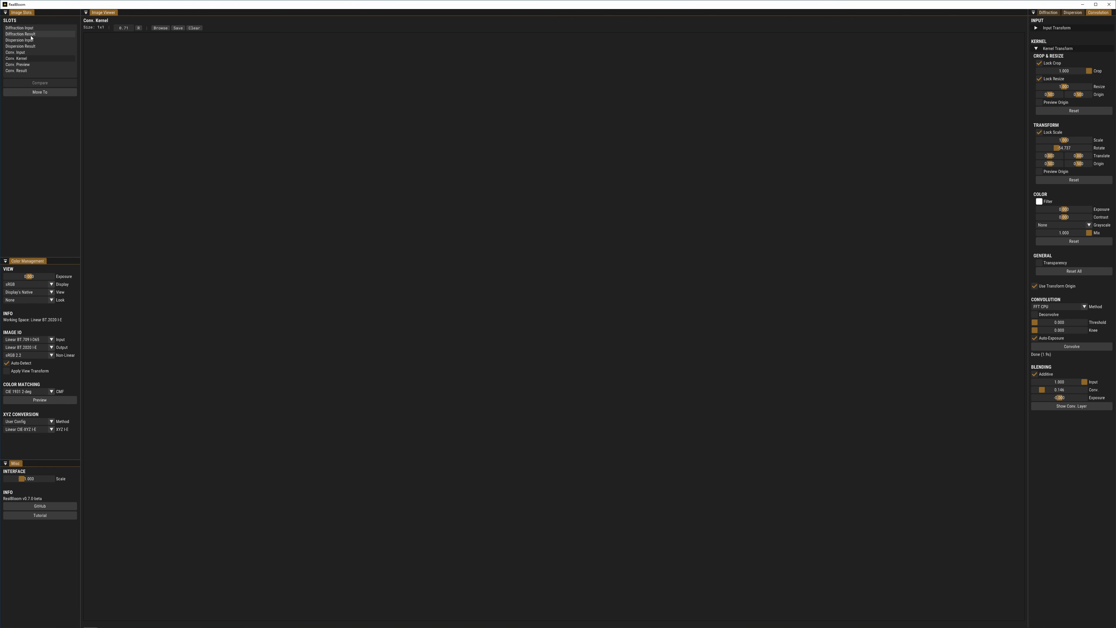
Switch to RealBloom, load Eclipse.exr into the Conv. Input slot and inspect the image.
left_click(17, 51)
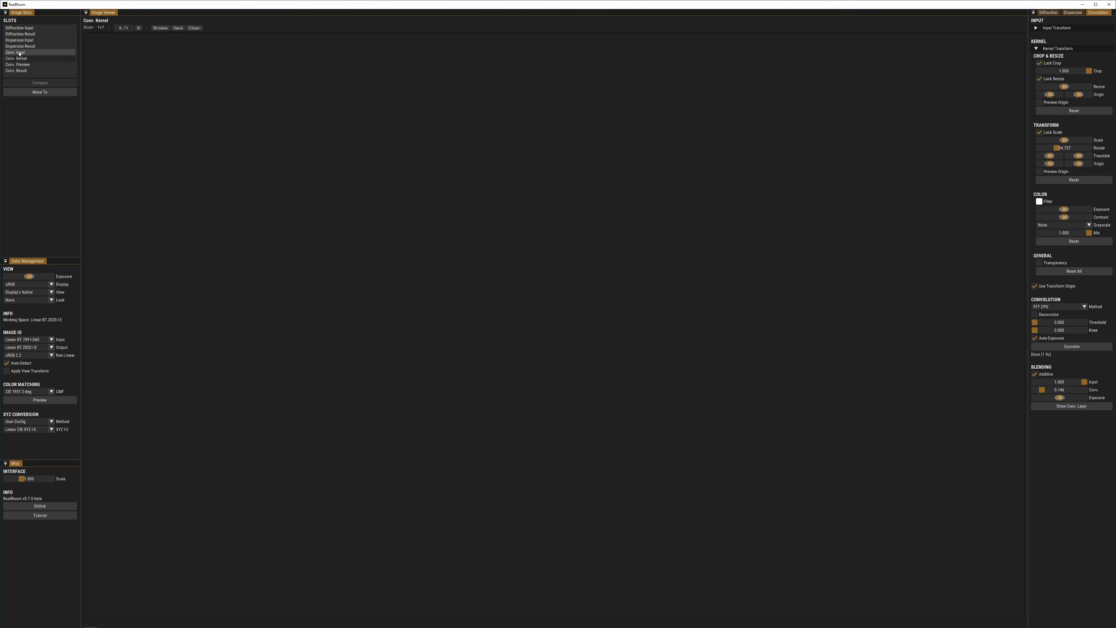
left_click(30, 28)
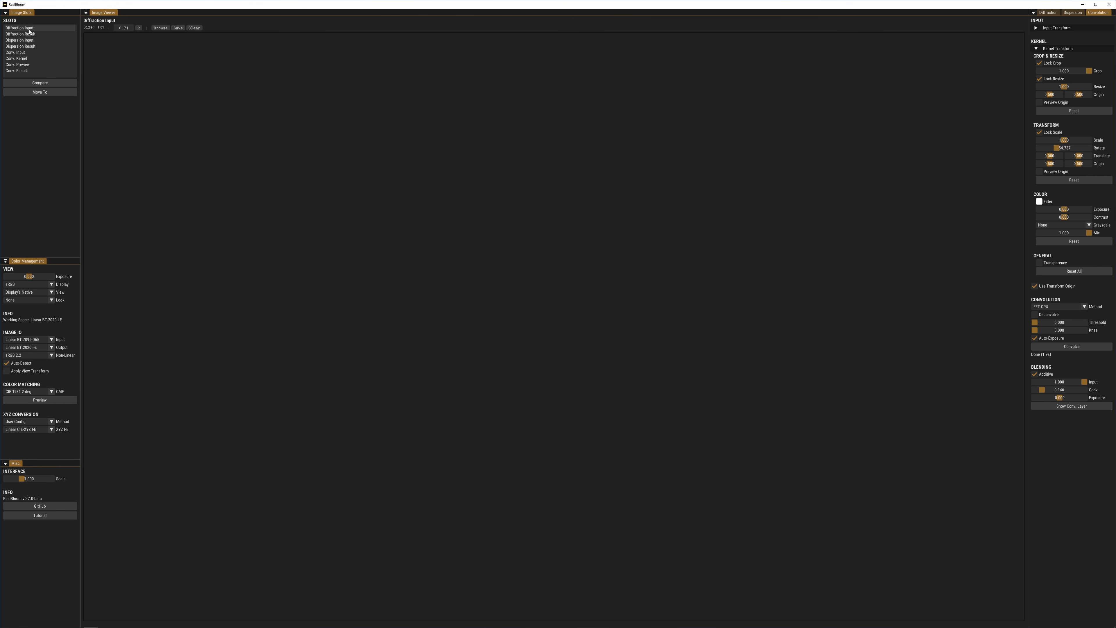
left_click(22, 46)
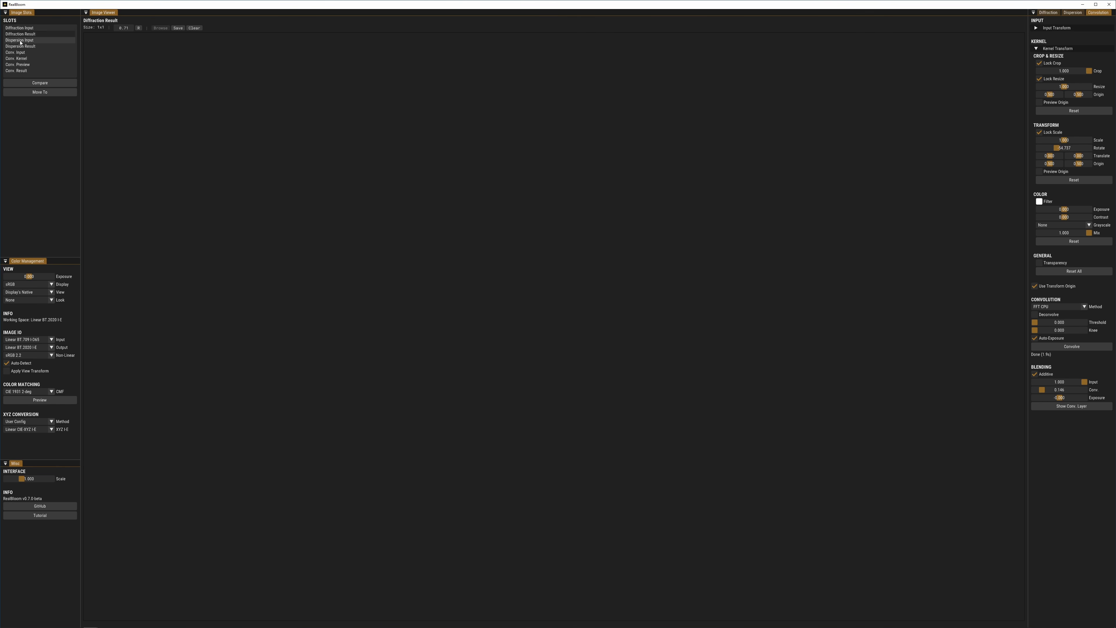
left_click(22, 52)
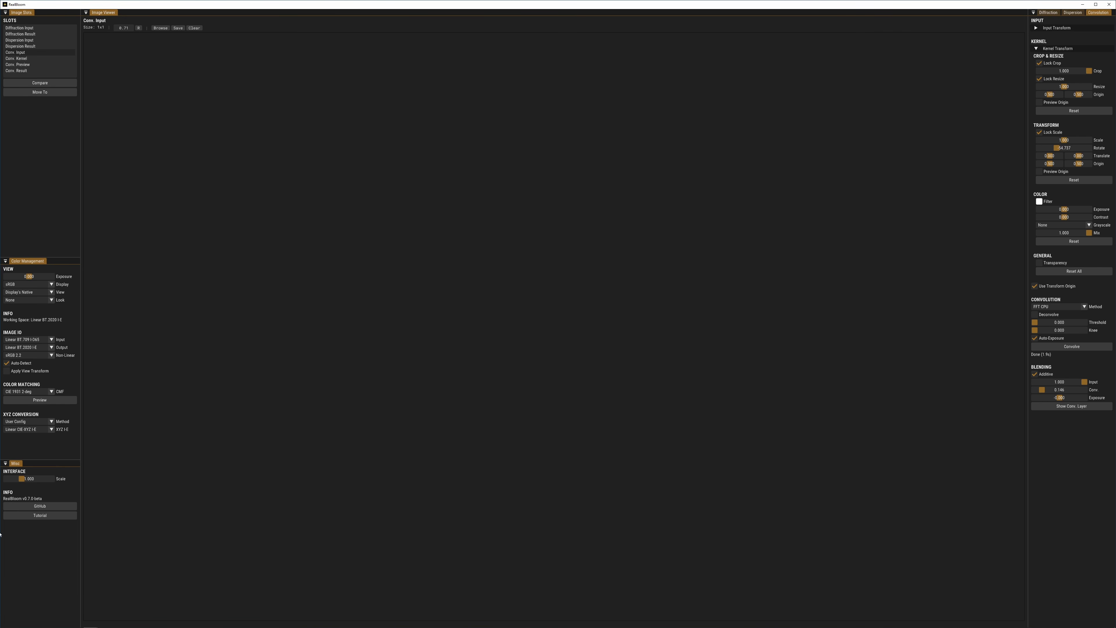
mouse_move(1, 627)
left_click_drag(1, 373, 479, 409)
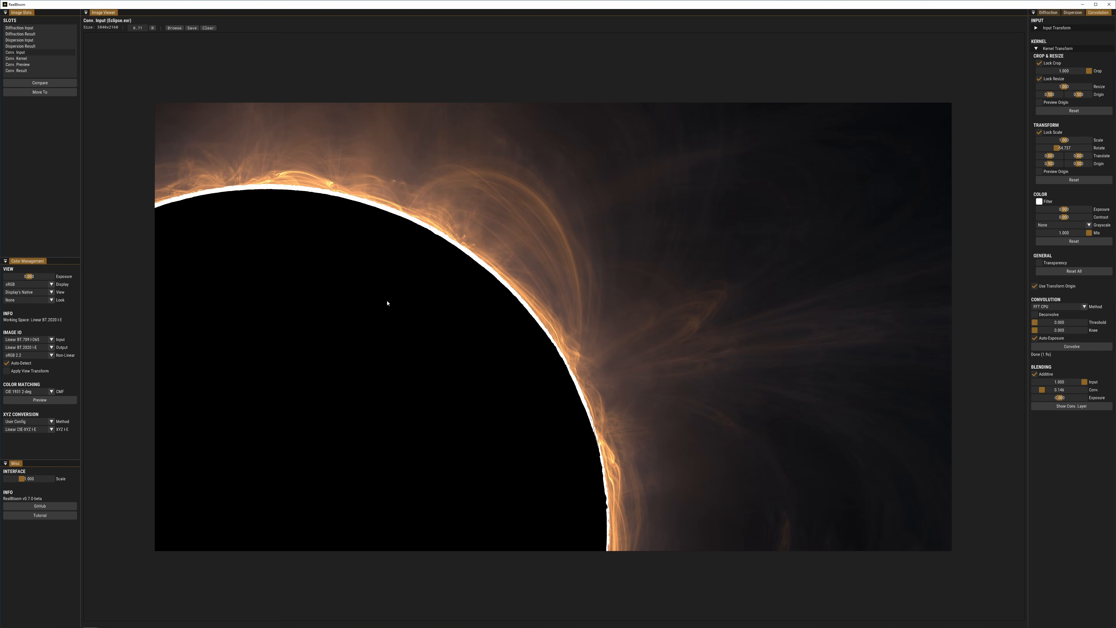
mouse_move(466, 324)
middle_mouse_down()
mouse_move(466, 335)
mouse_move(473, 327)
middle_mouse_up()
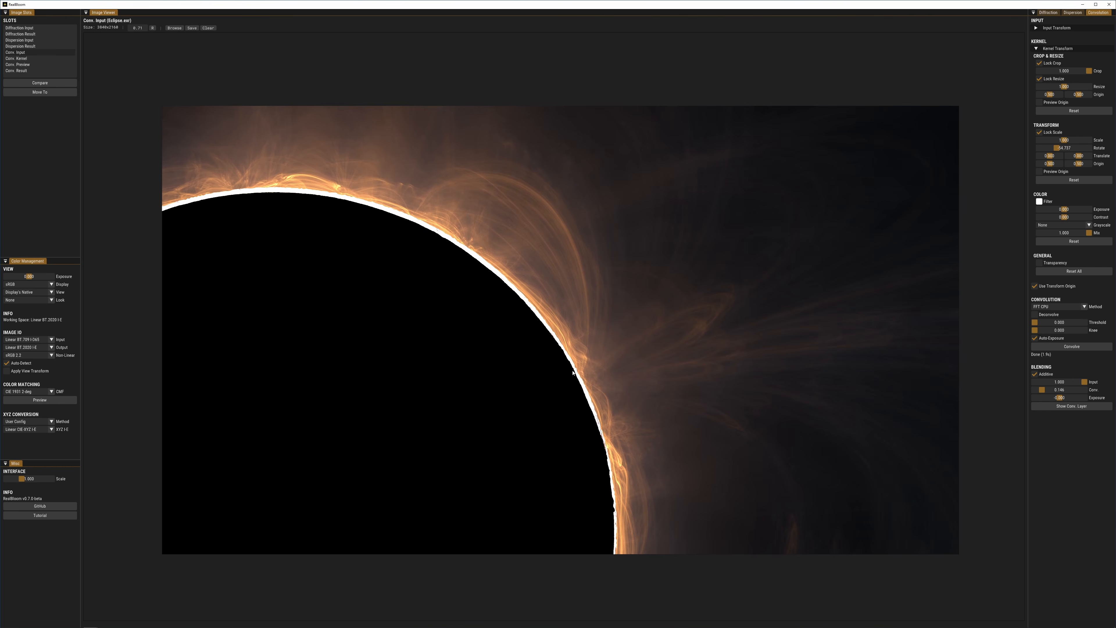
middle_click_drag(562, 377, 491, 378)
scroll(601, 319, "up", 3)
middle_click_drag(601, 320, 678, 338)
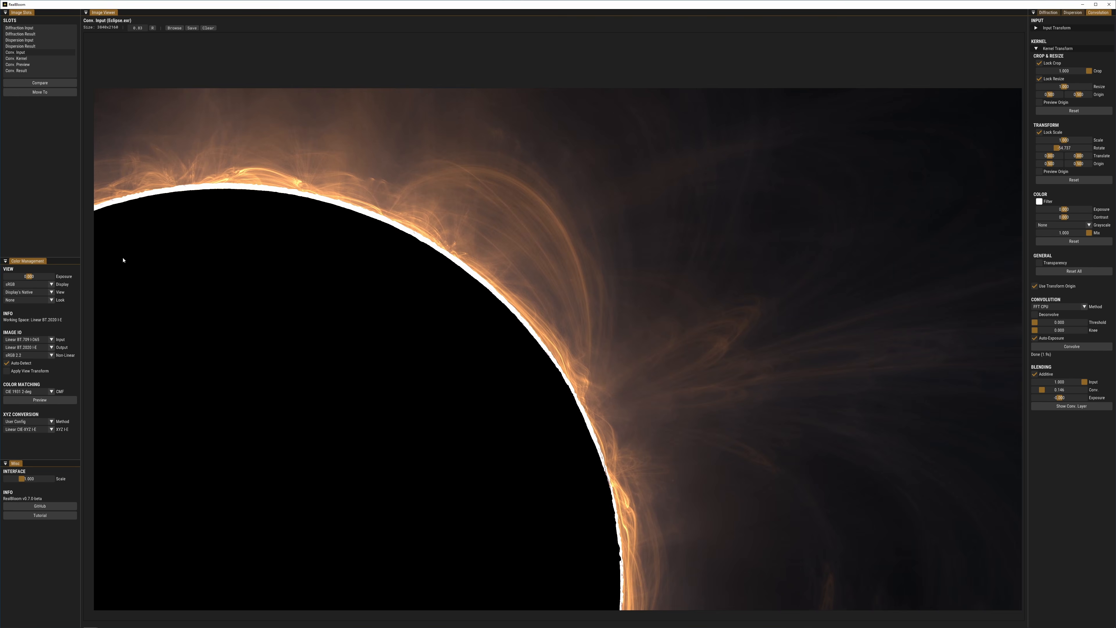
Load JWST_Kernel1_Normalized.exr into the Conv. Kernel slot and rotate the kernel slightly clockwise.
left_click(27, 59)
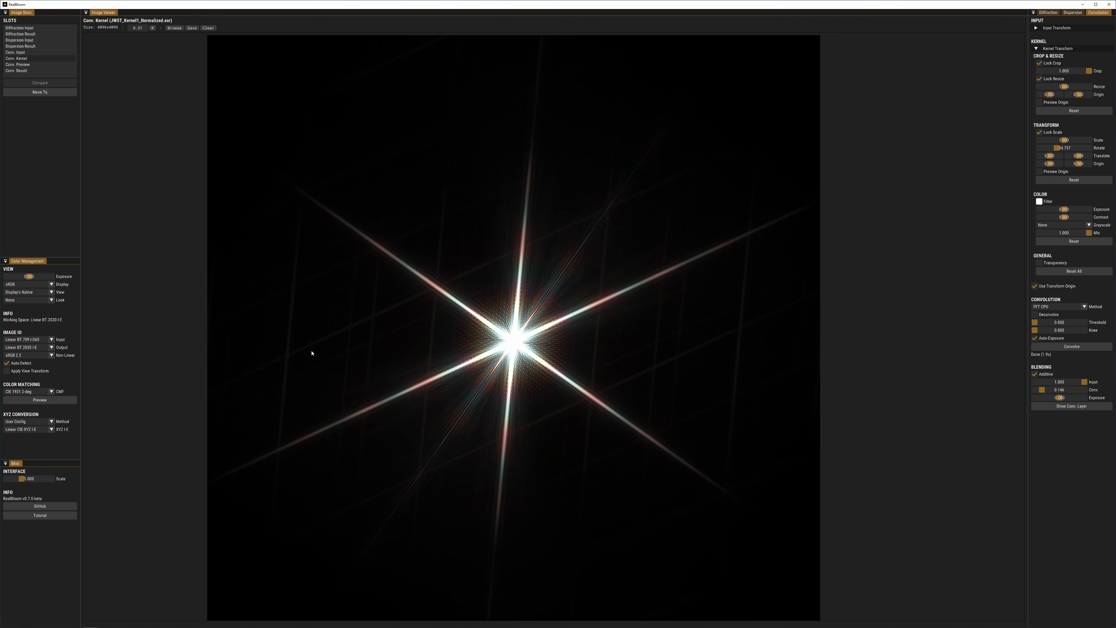
middle_click_drag(438, 365, 454, 373)
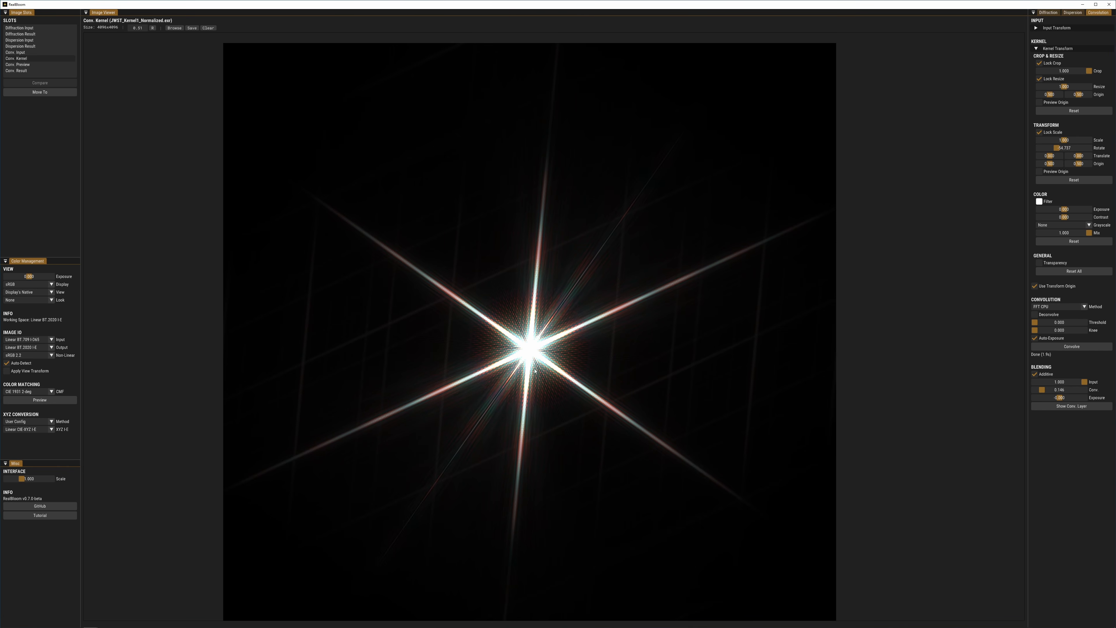
scroll(528, 372, "up", 5)
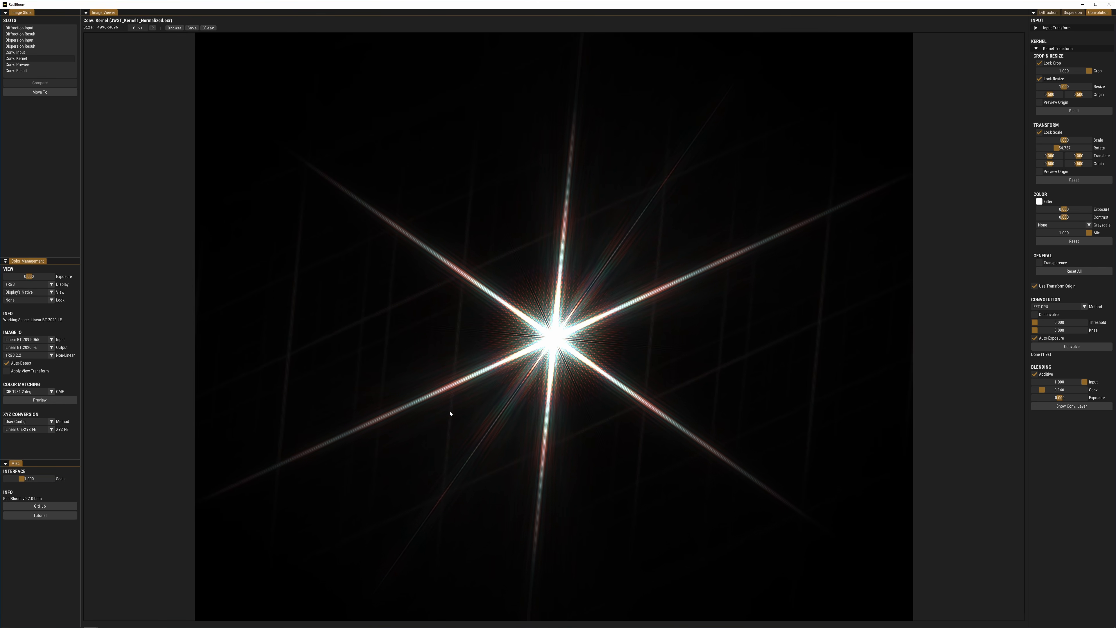
scroll(451, 413, "down", 3)
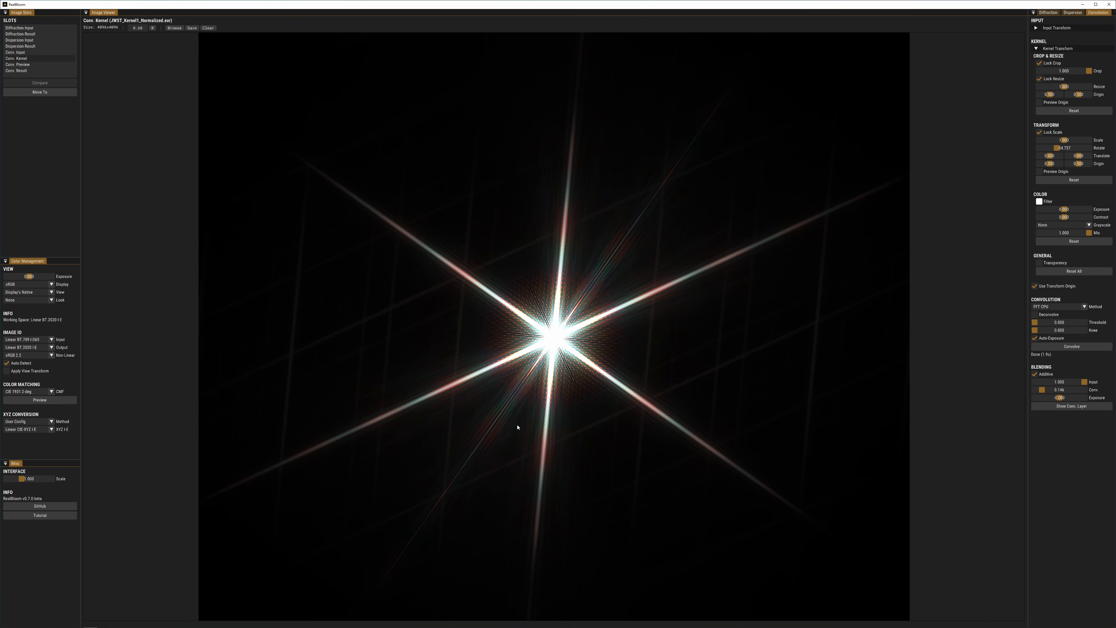
middle_click_drag(517, 426, 554, 414)
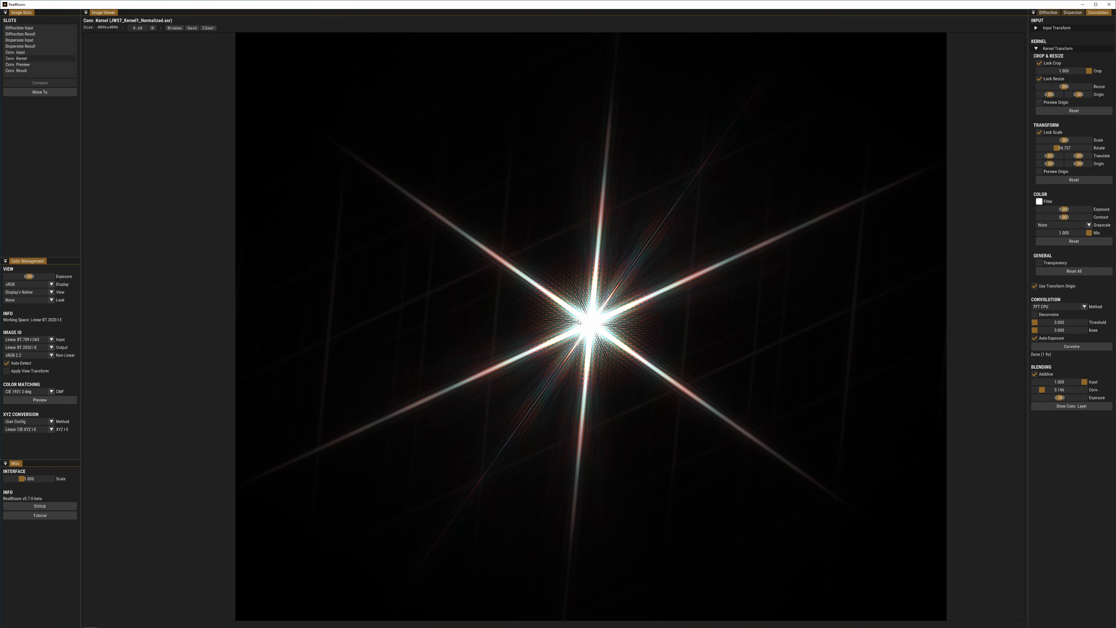
middle_click_drag(604, 374, 599, 388)
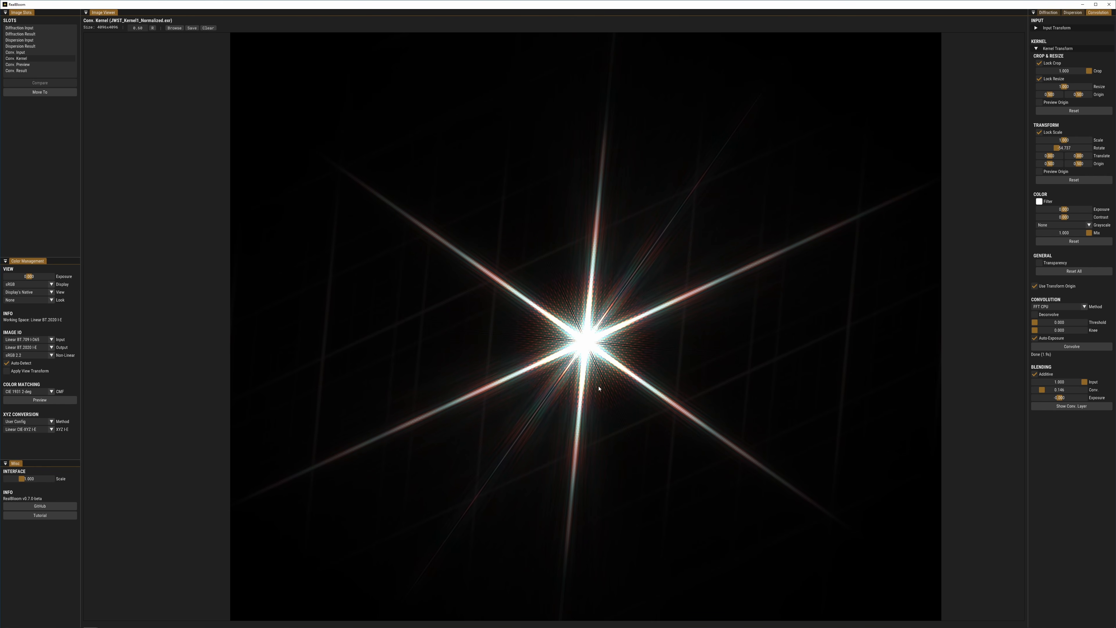
scroll(889, 367, "up", 1)
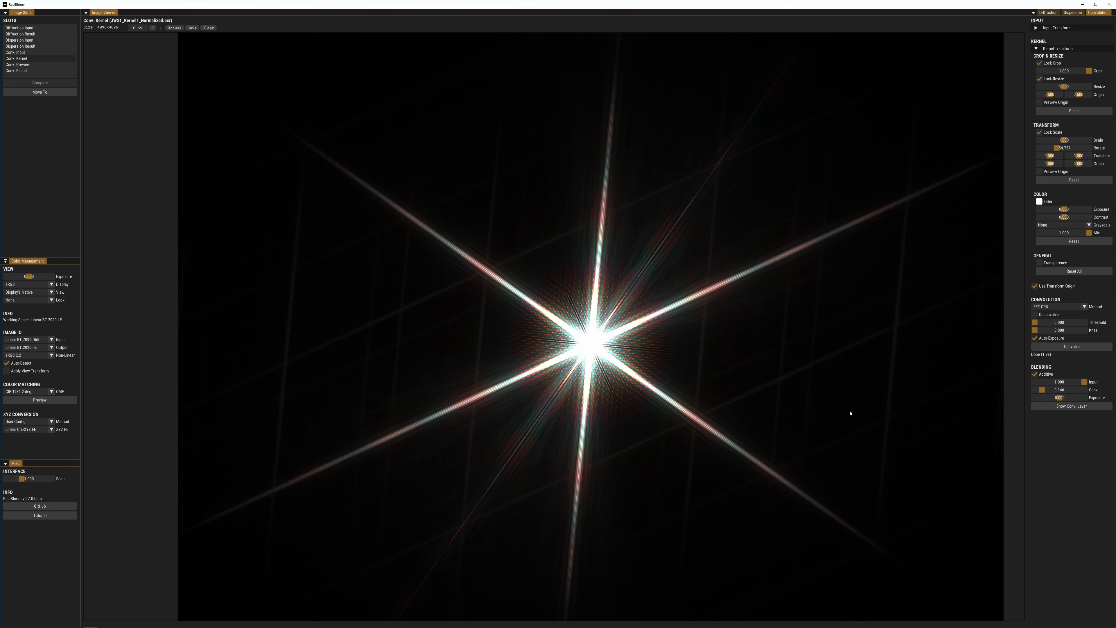
left_click_drag(1057, 149, 1061, 152)
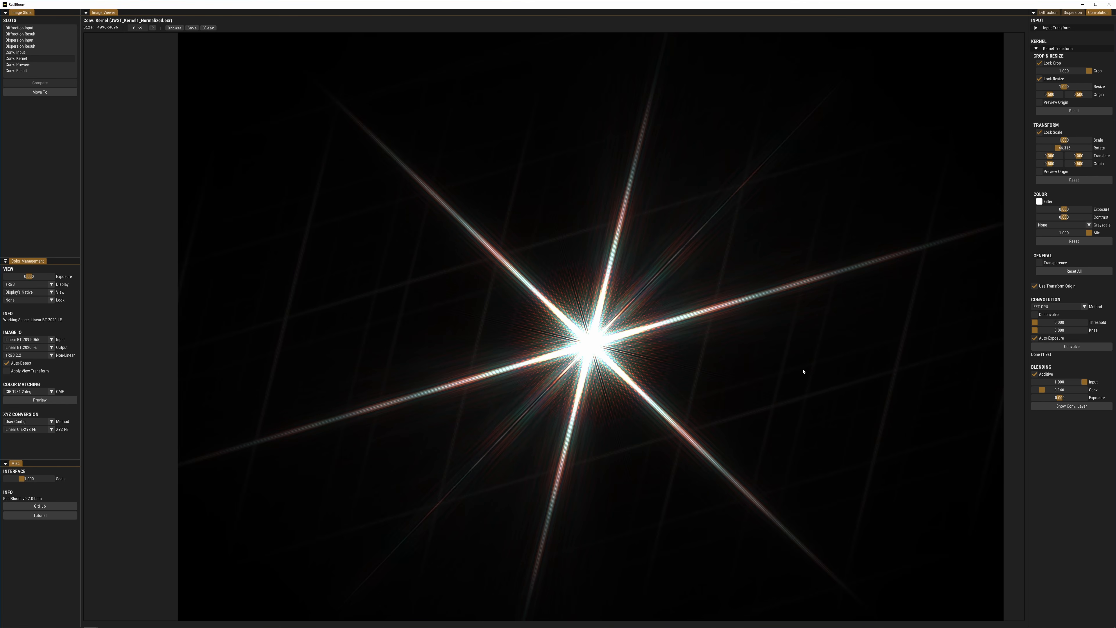
left_click_drag(723, 369, 695, 374)
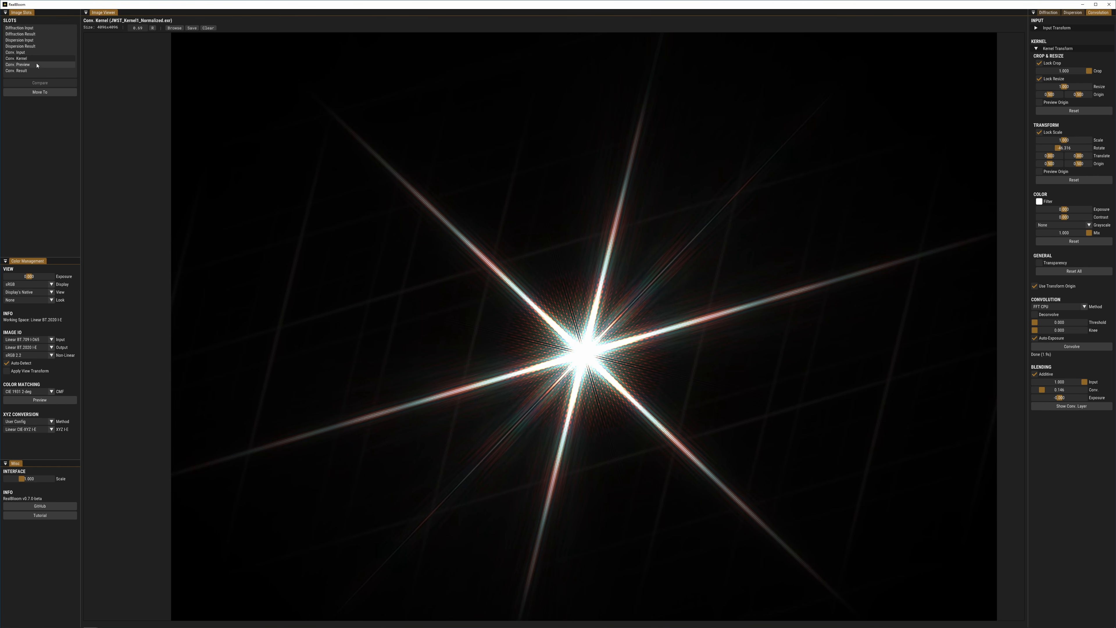
Show the Conv. Result slot and convolve the eclipse image with the JWST kernel.
left_click(20, 71)
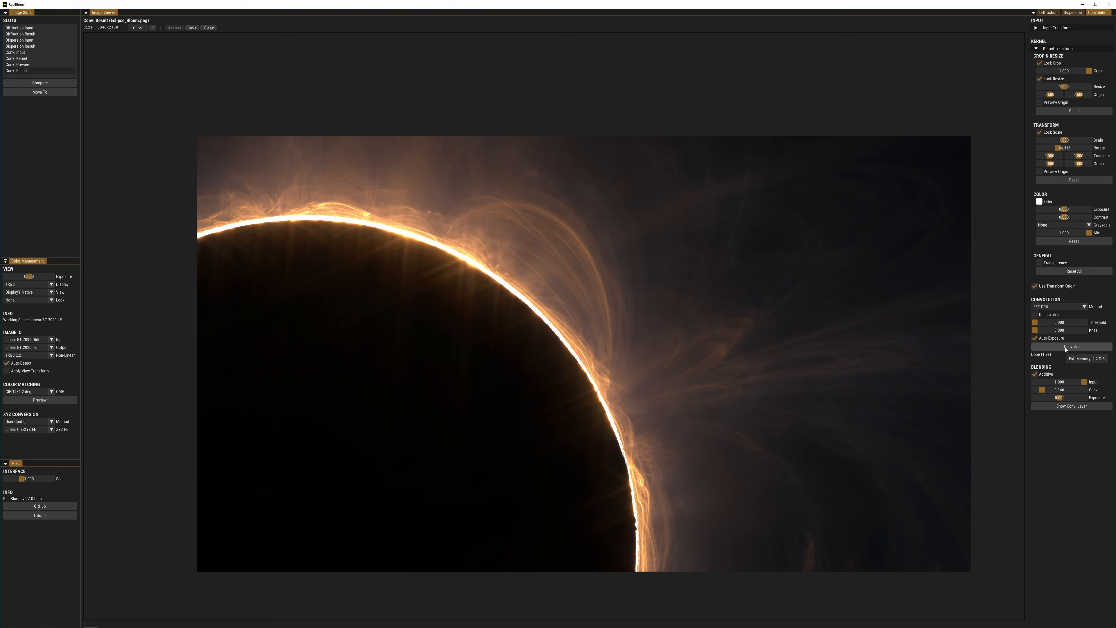
left_click(1084, 347)
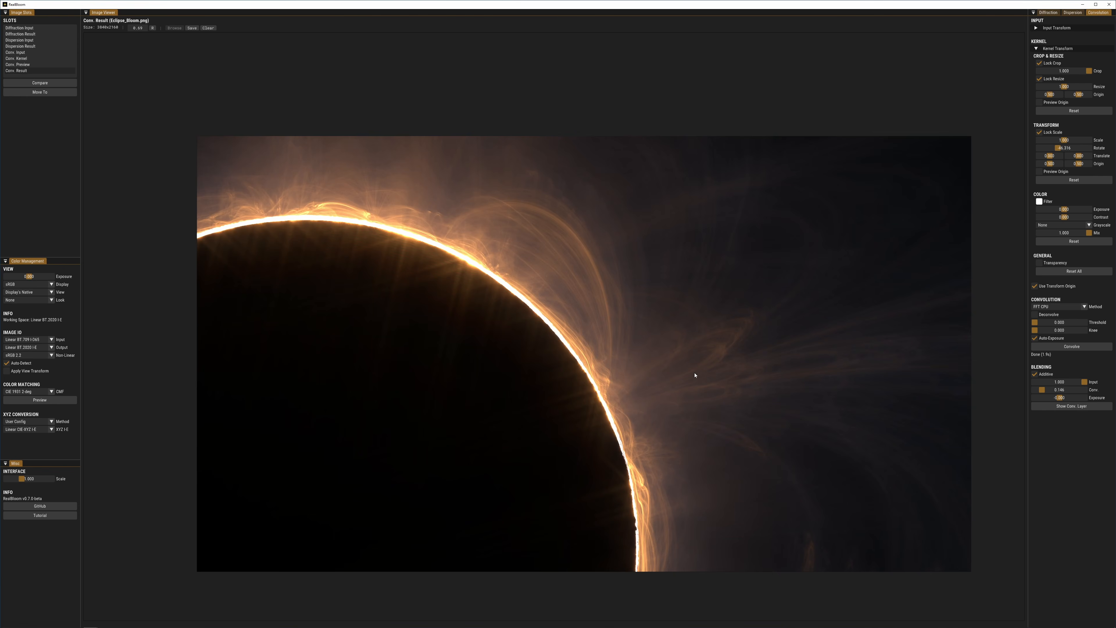
left_click_drag(525, 306, 557, 342)
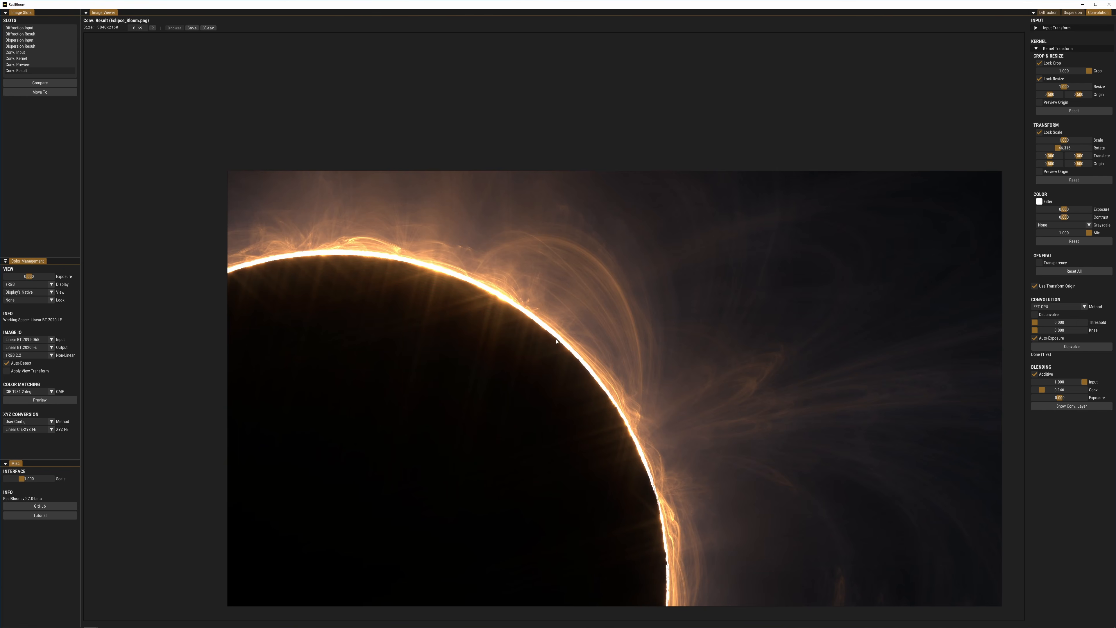
Compare Conv. Input with Conv. Result and examine the diffraction bloom along the bright eclipse edge.
left_click(15, 52)
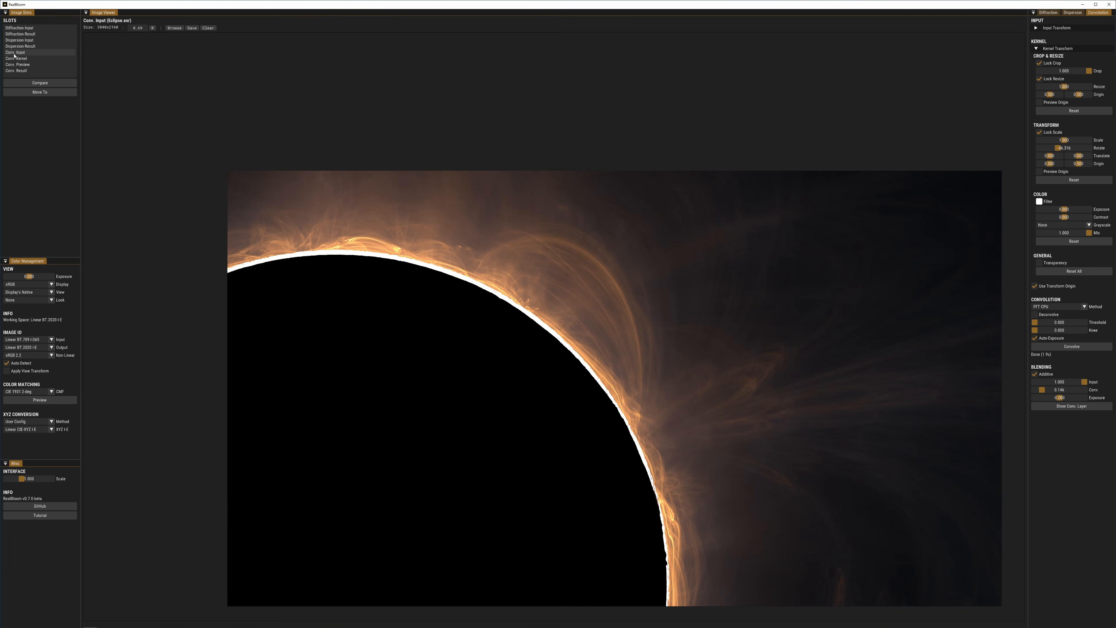
left_click(17, 71)
left_click_drag(517, 308, 520, 290)
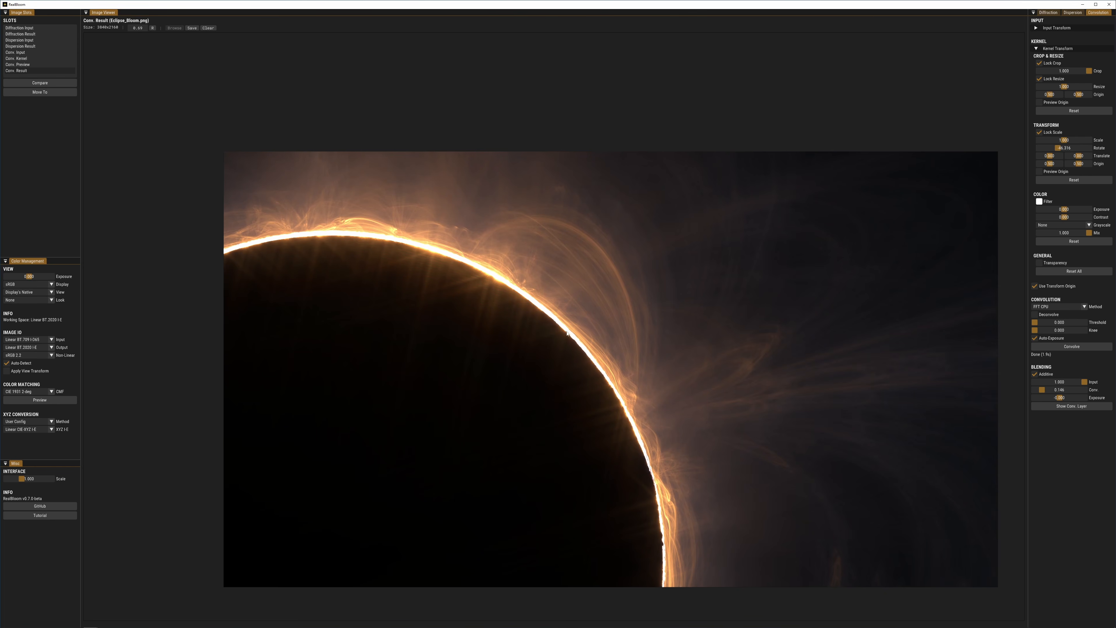
left_click_drag(567, 333, 516, 291)
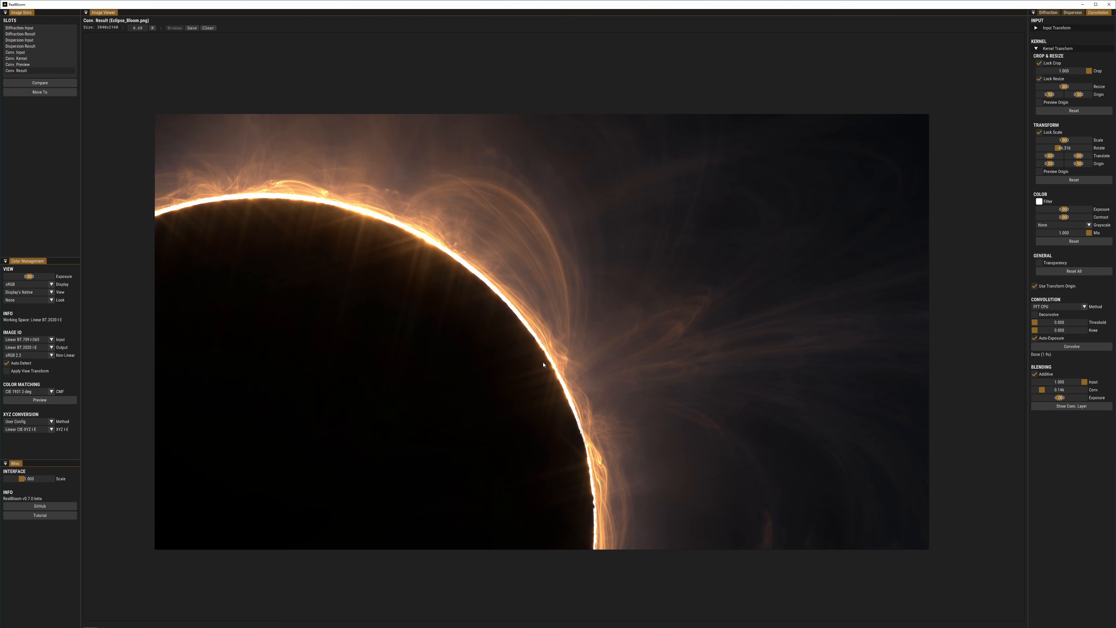
scroll(598, 294, "up", 1)
left_click_drag(389, 252, 431, 307)
scroll(530, 310, "up", 1)
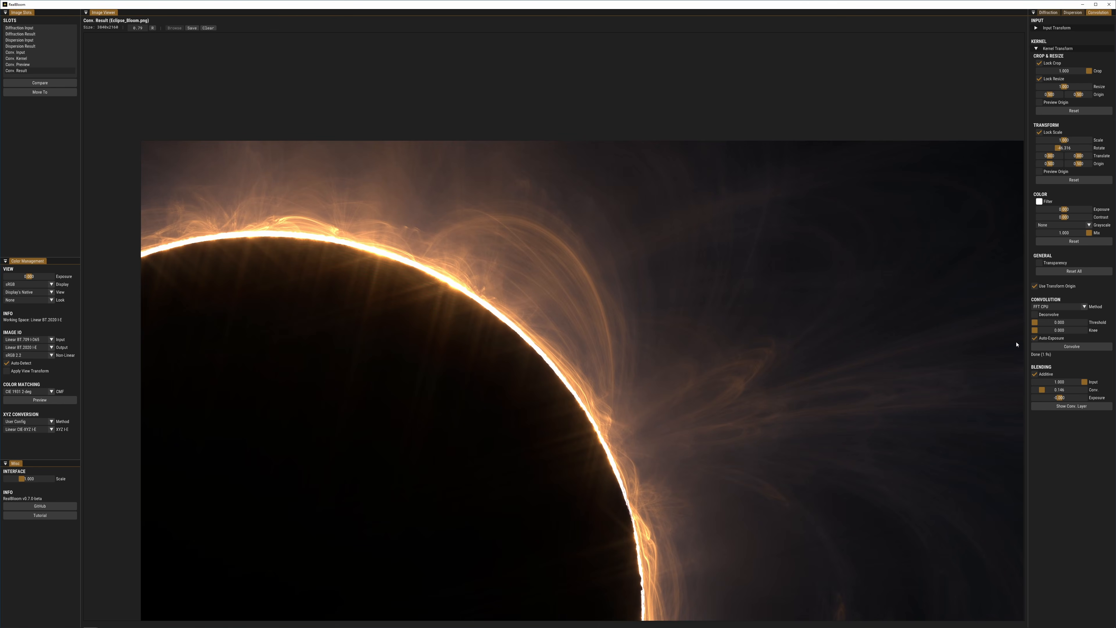
Try non-additive blending with the Mix value, restore additive blending, and raise the Conv. strength to about 0.26.
left_click(1036, 375)
mouse_move(1060, 382)
left_mouse_down()
mouse_move(1038, 383)
mouse_move(1104, 396)
mouse_move(1057, 386)
left_mouse_up()
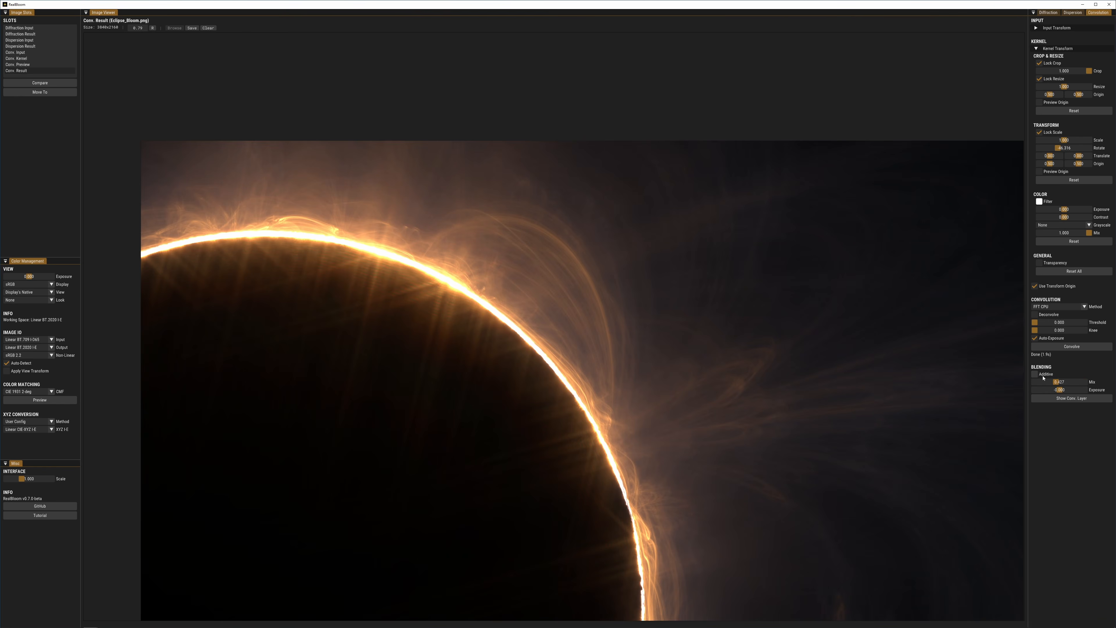
left_click(1042, 375)
left_click_drag(1059, 383, 1089, 385)
left_click_drag(870, 343, 881, 304)
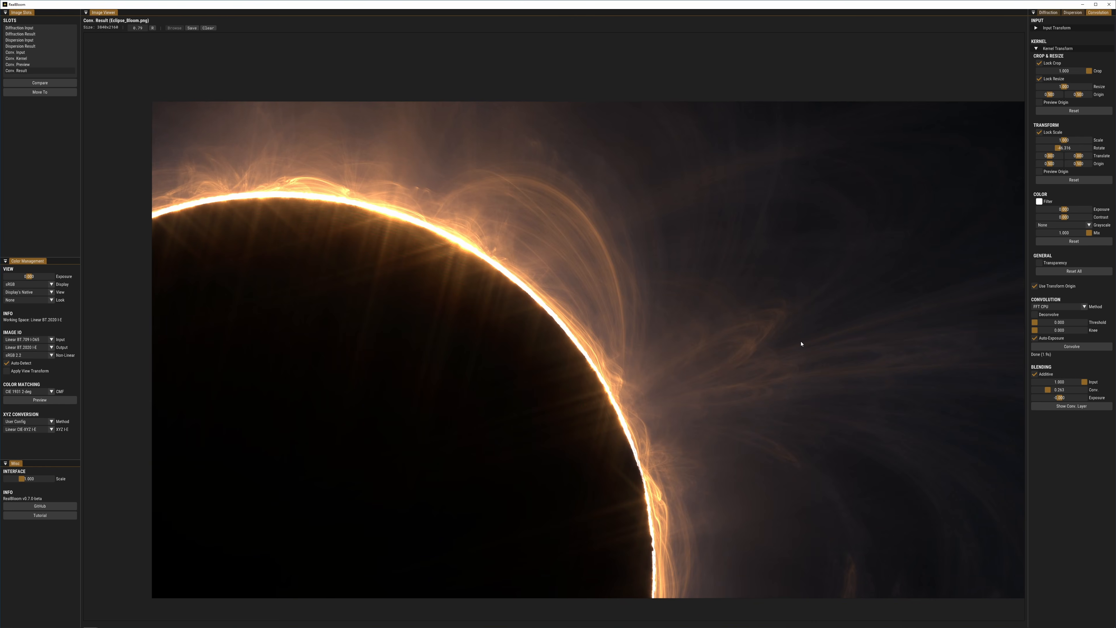
Check the file types available for saving the Conv. Result, and leave without saving.
left_click(193, 28)
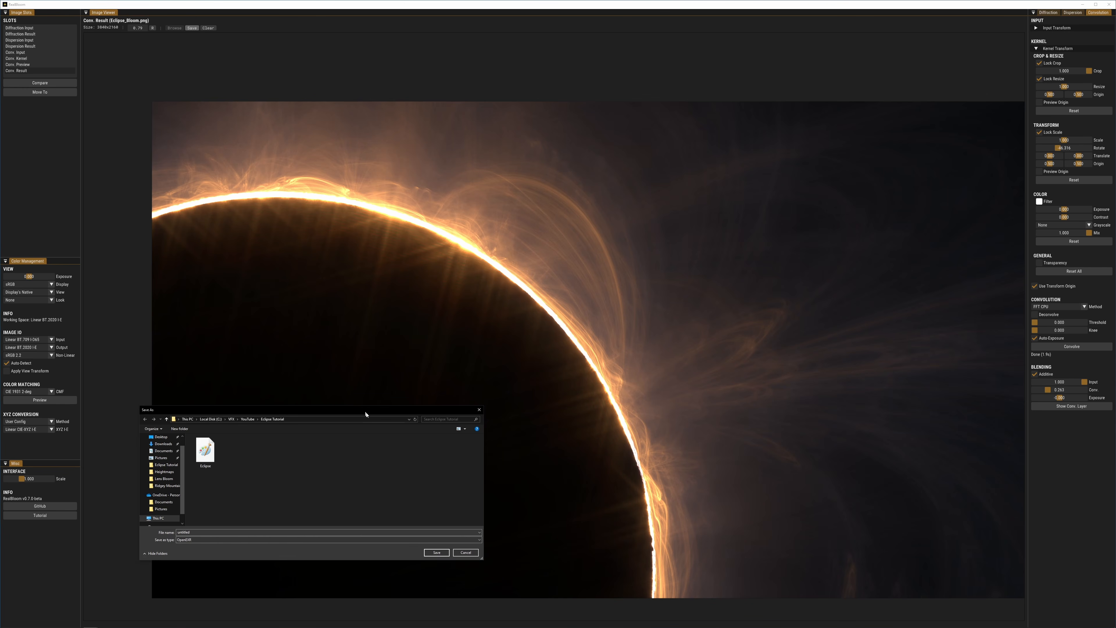
left_click_drag(293, 406, 342, 404)
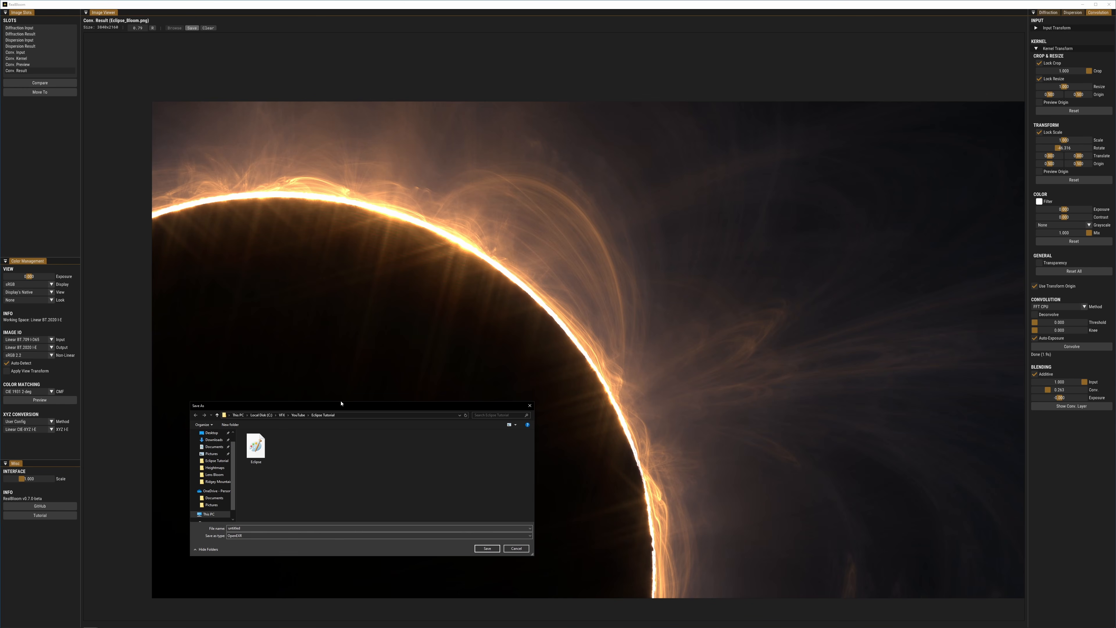
left_click(248, 536)
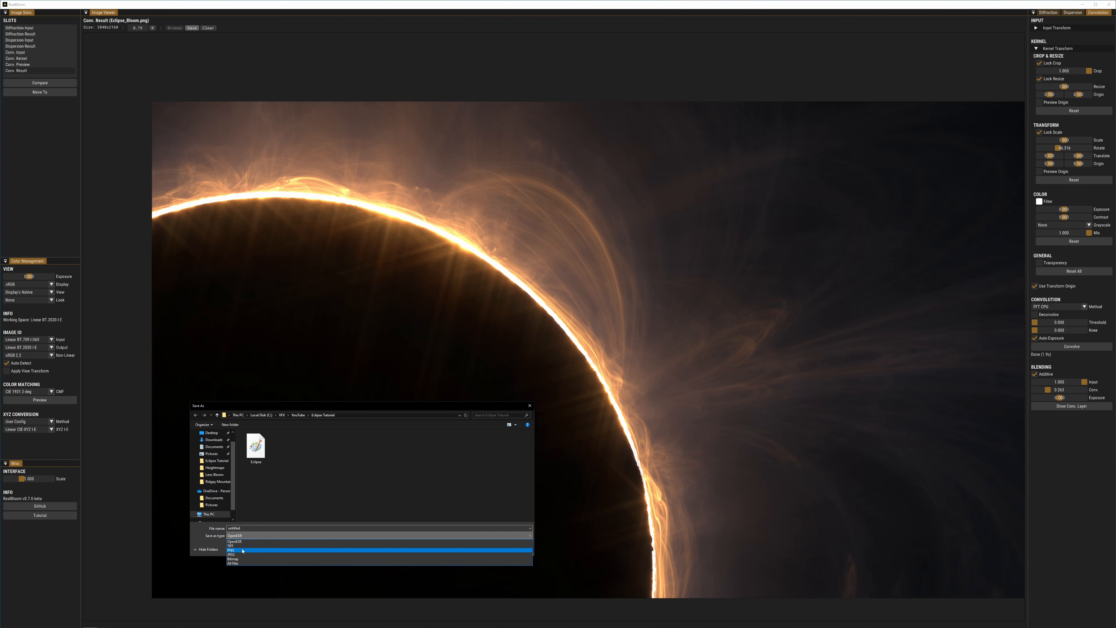
left_click(529, 405)
left_click(529, 405)
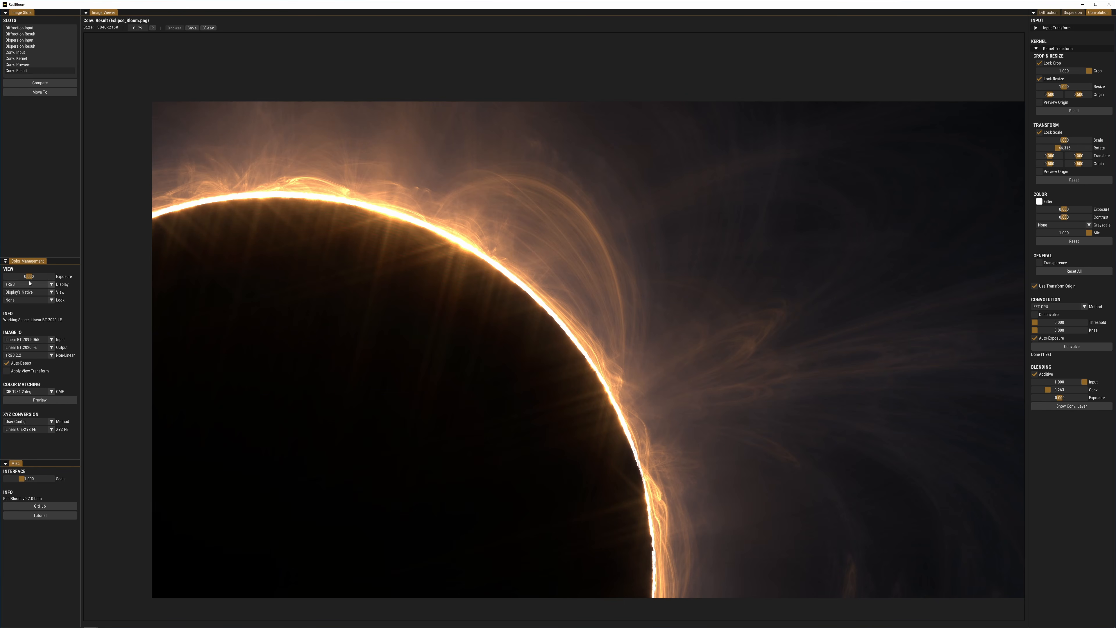
Try the AgX view transform on the convolved image, then restore the Display's Native view.
left_click(39, 293)
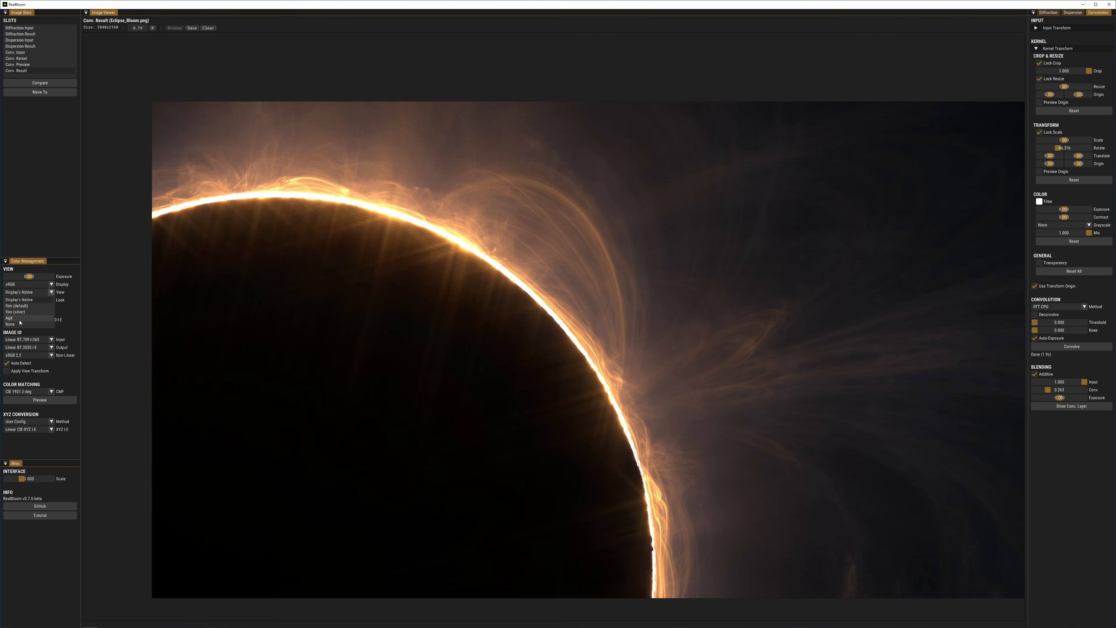
left_click(48, 317)
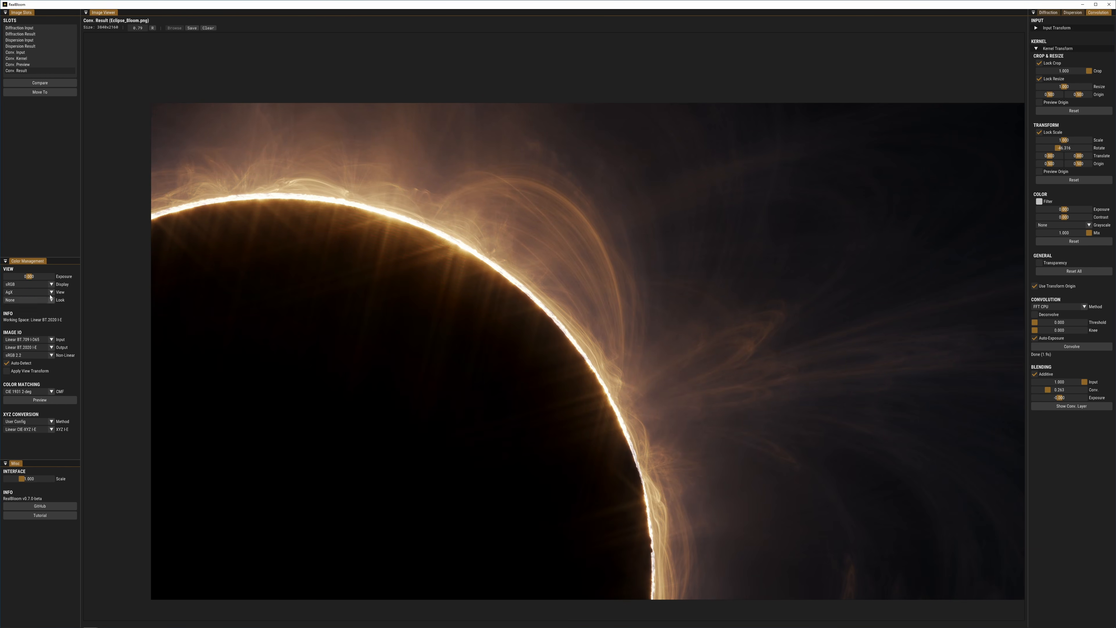
left_click(31, 292)
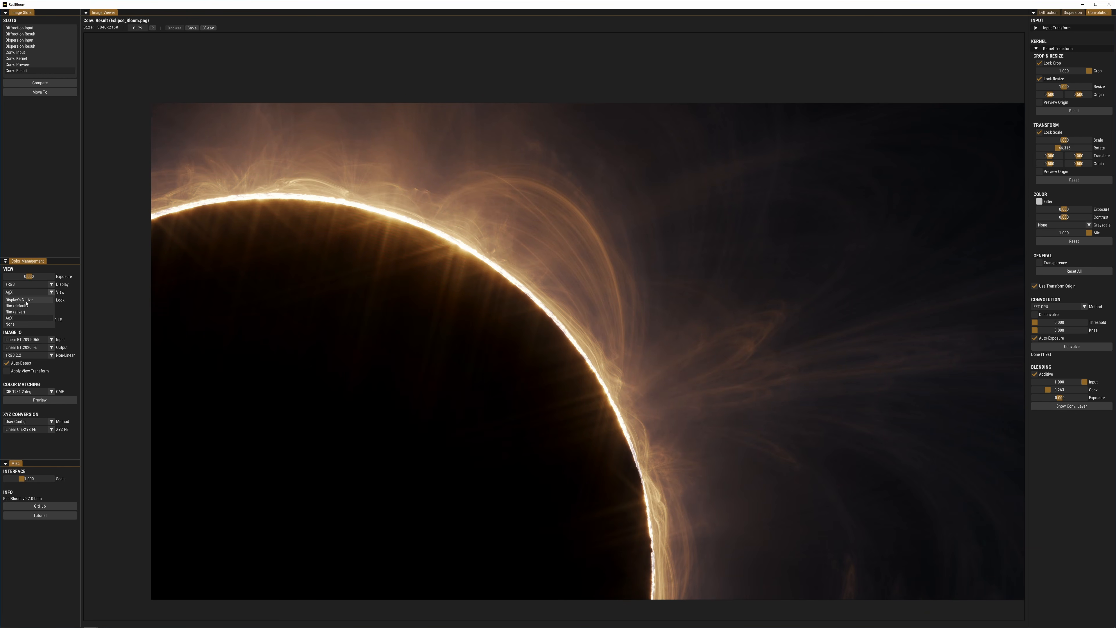
left_click(26, 304)
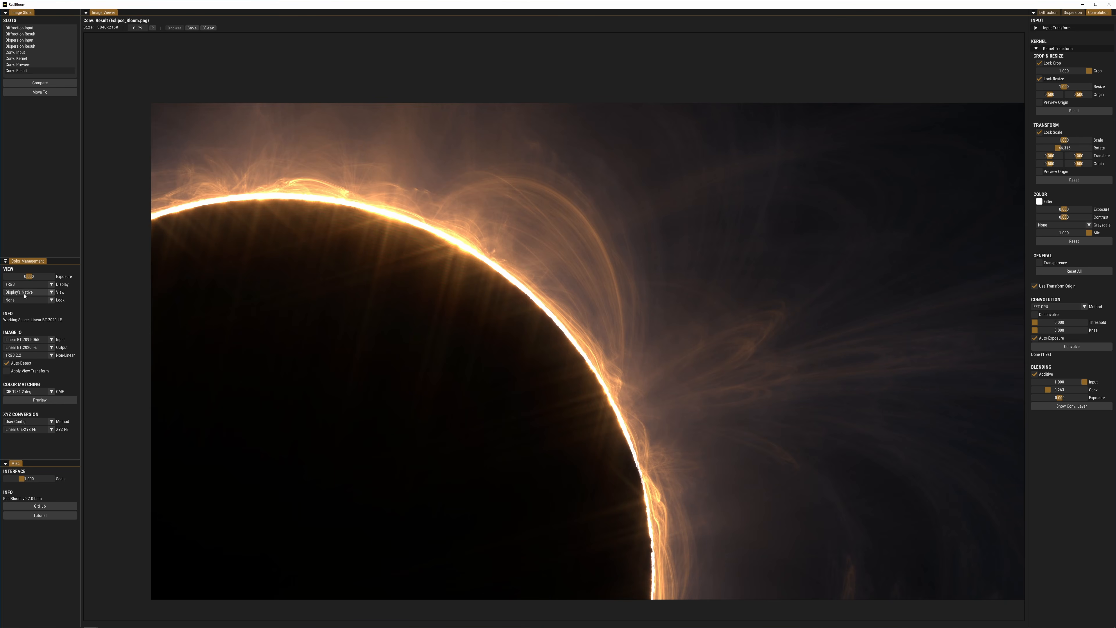
left_click(25, 284)
left_click(25, 285)
left_click(23, 293)
left_click(23, 293)
Examine the final convolved eclipse image up close, focusing on the streaks and glow along the limb.
left_click_drag(590, 362, 570, 375)
scroll(668, 319, "up", 1)
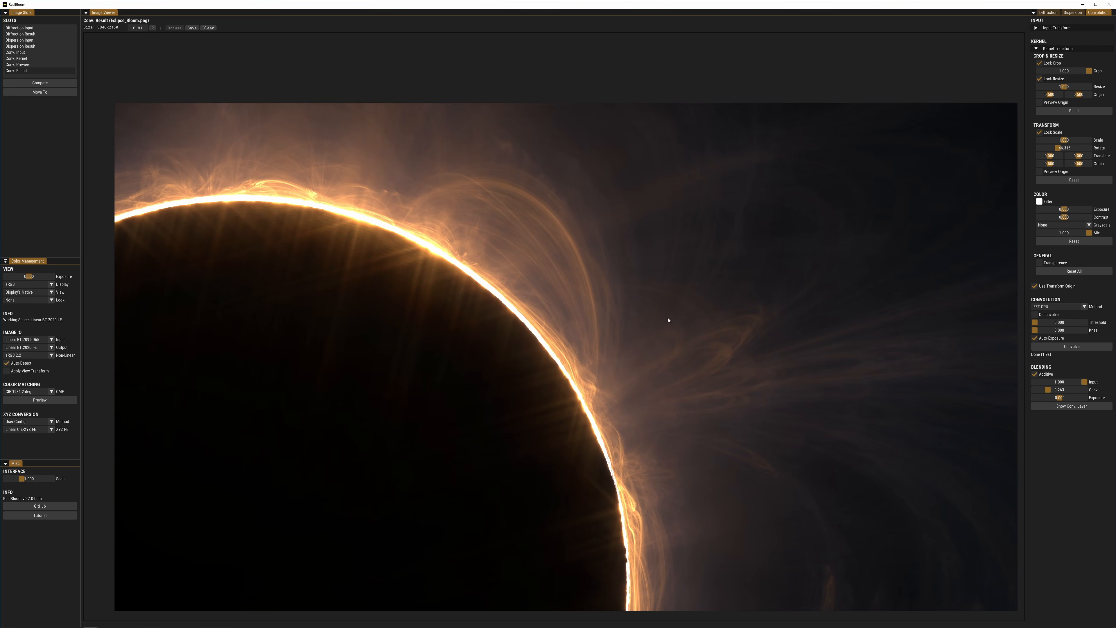
scroll(668, 319, "down", 1)
scroll(710, 282, "up", 1)
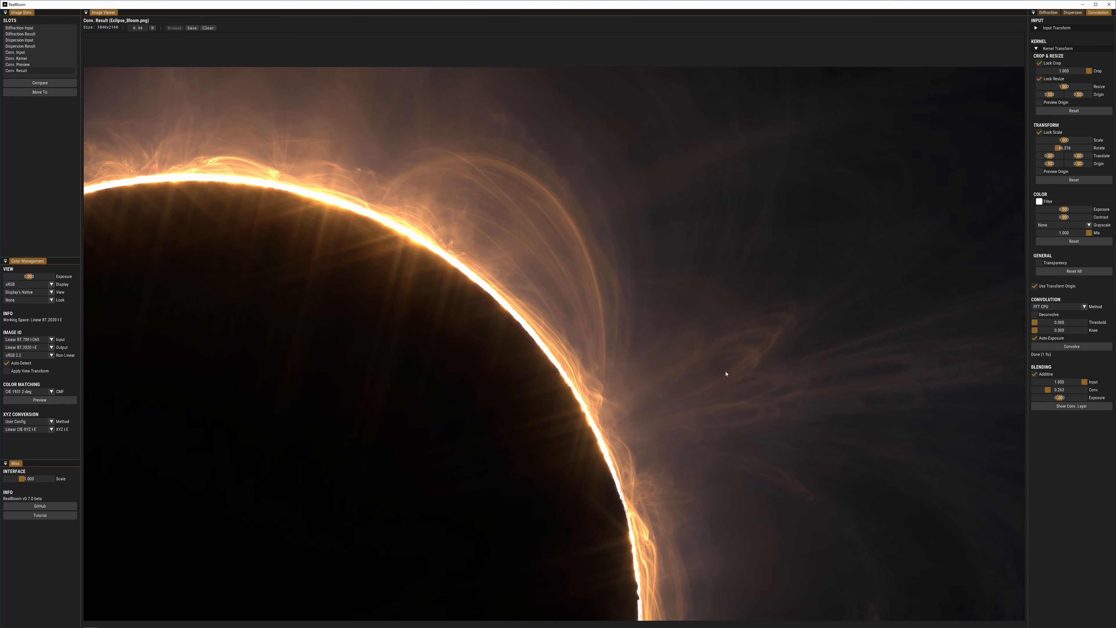
left_click_drag(726, 373, 631, 363)
scroll(638, 380, "up", 4)
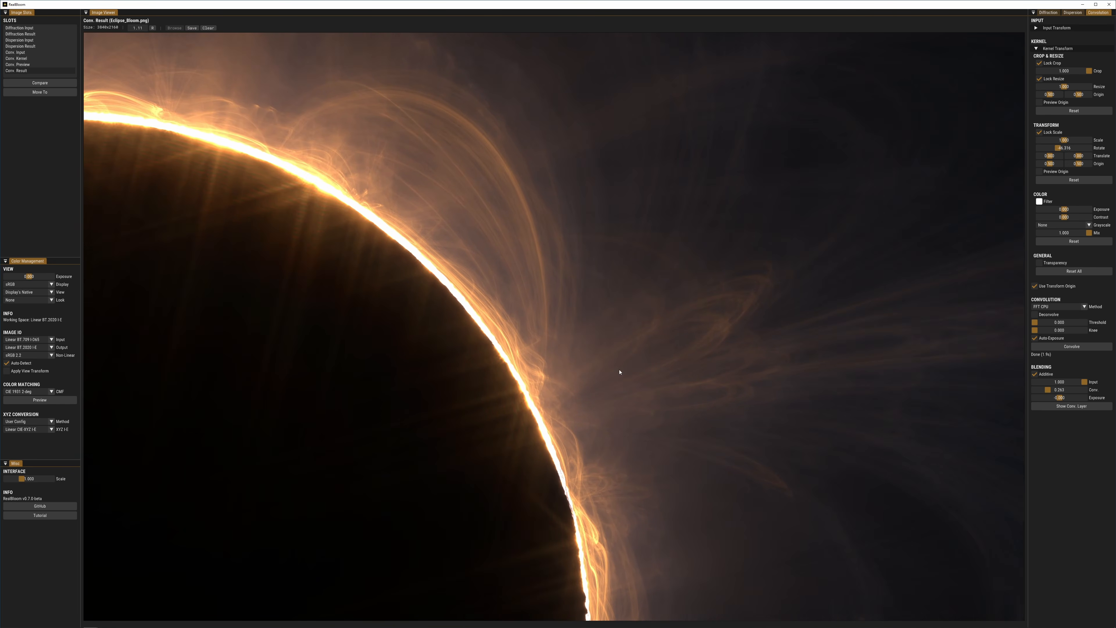
scroll(715, 379, "down", 5)
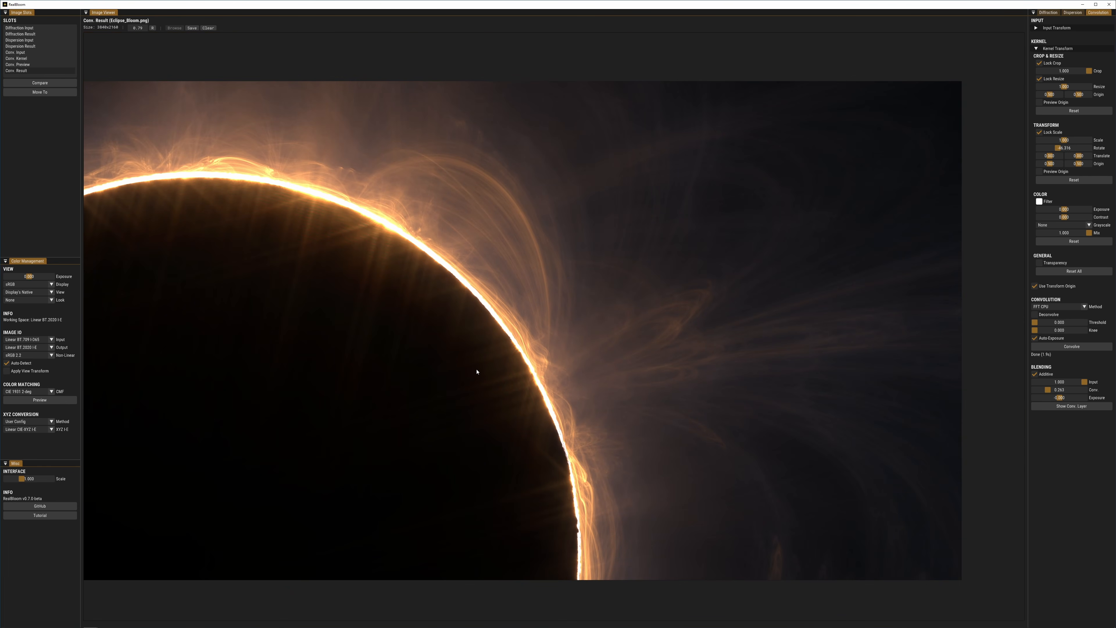
scroll(536, 379, "up", 2)
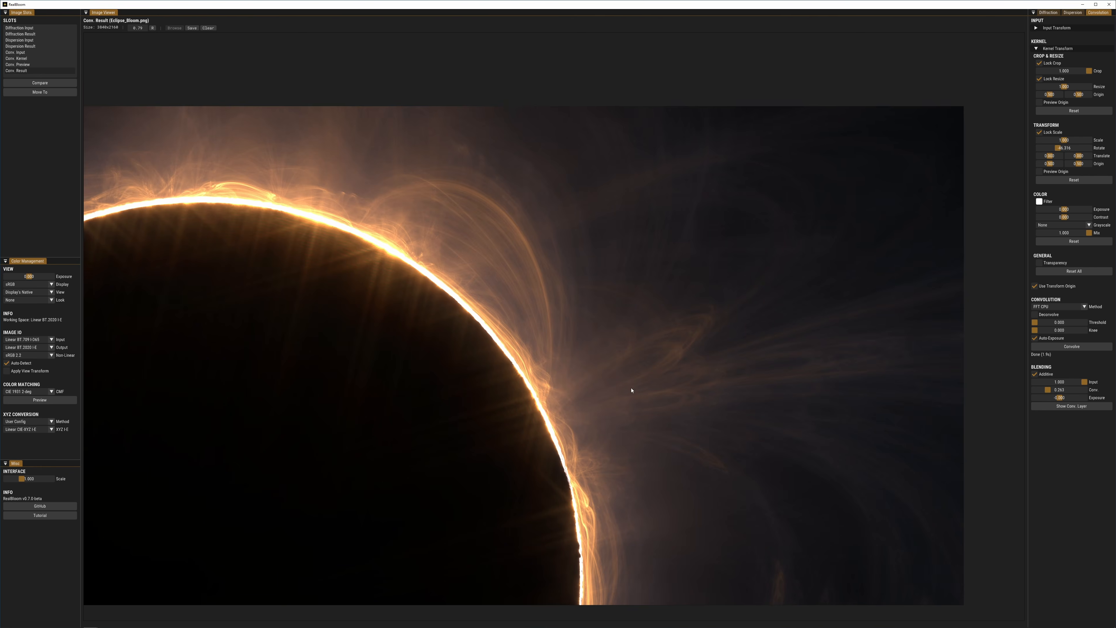
scroll(721, 420, "up", 1)
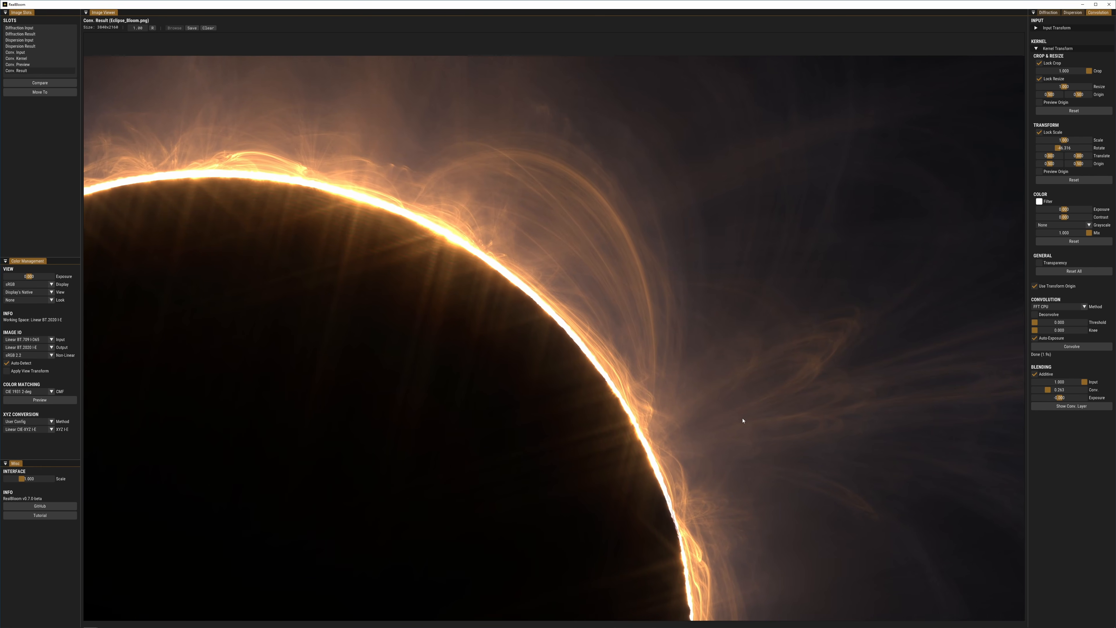
left_click_drag(700, 410, 723, 427)
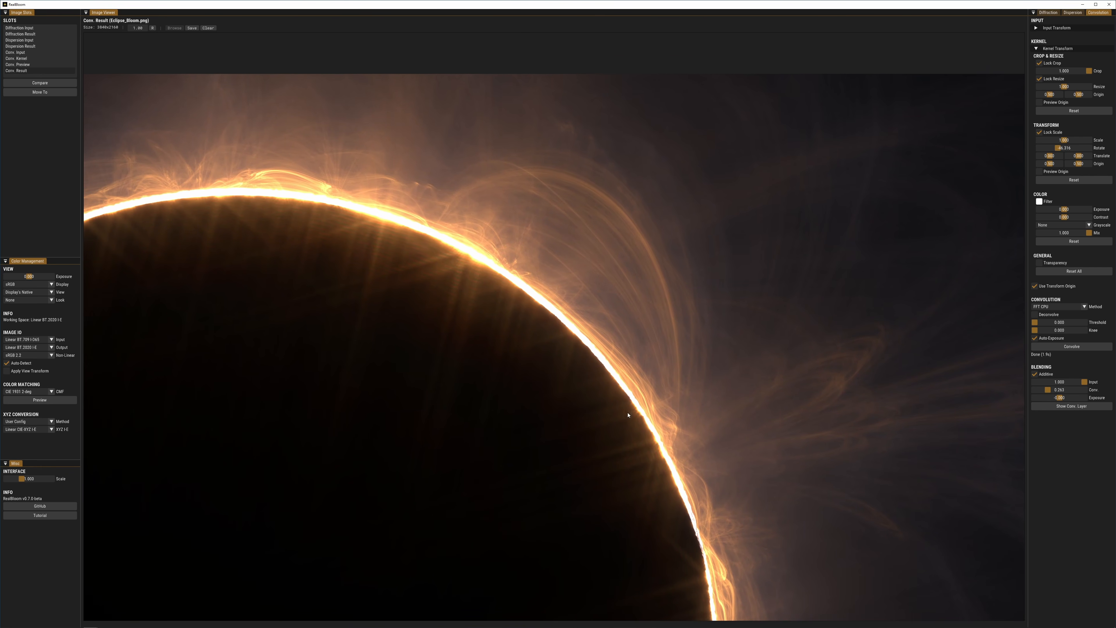